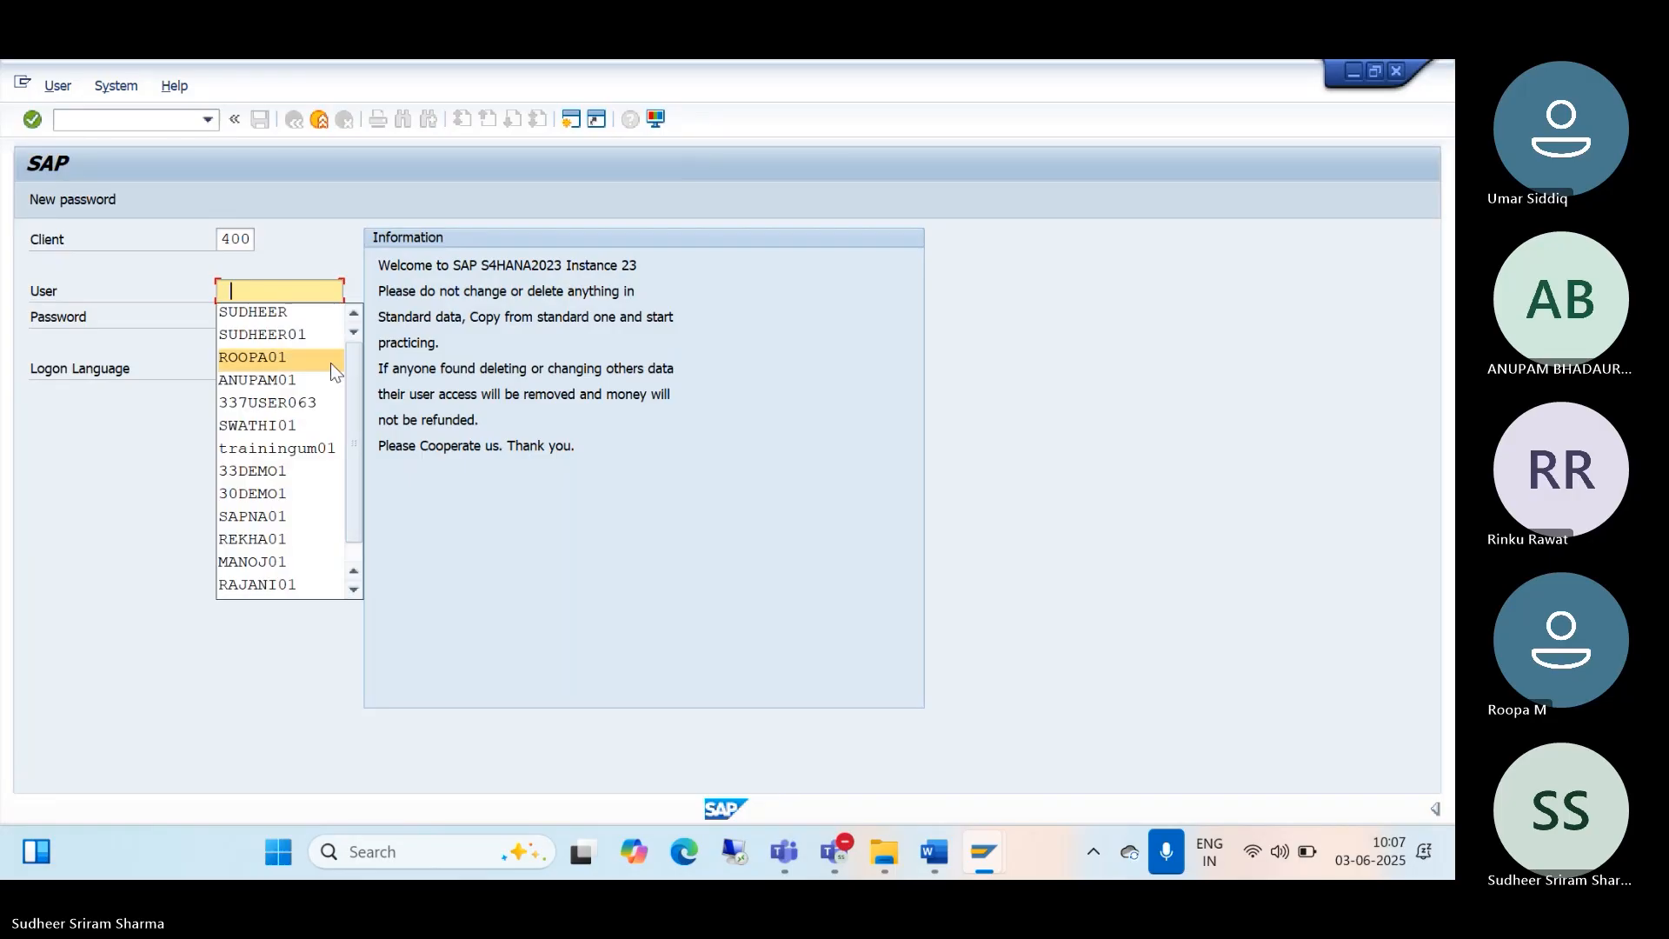
Step: Log on to client 400 with the saved user name and the account password
left_click(300, 323)
left_click(286, 324)
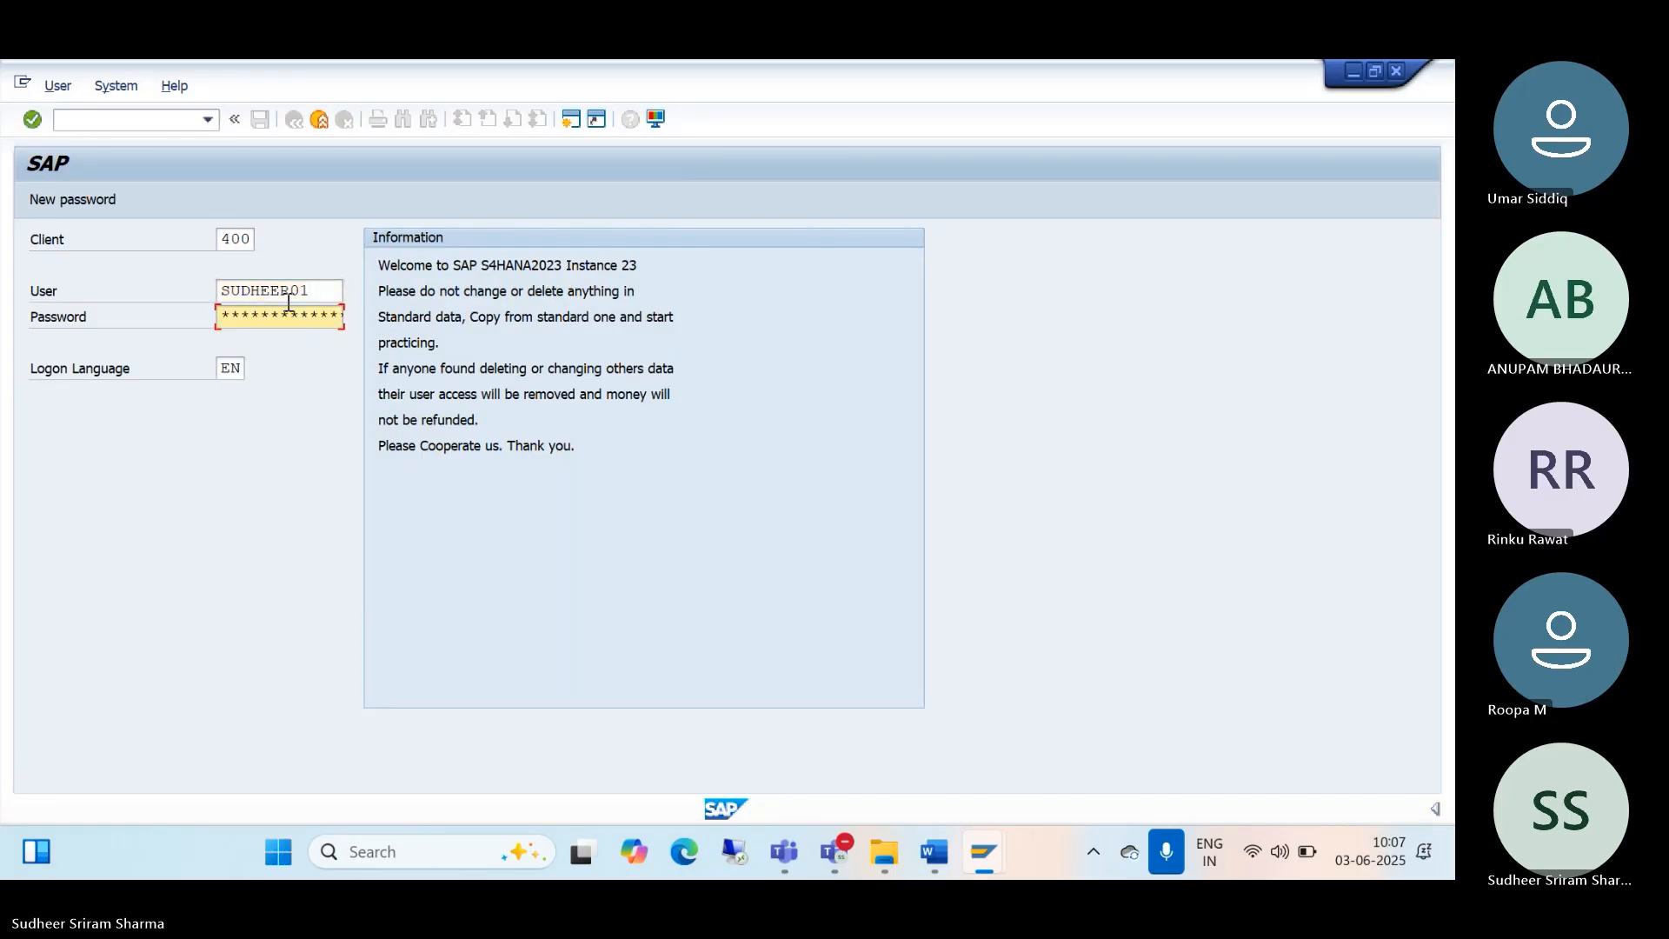
type("**")
key("Return")
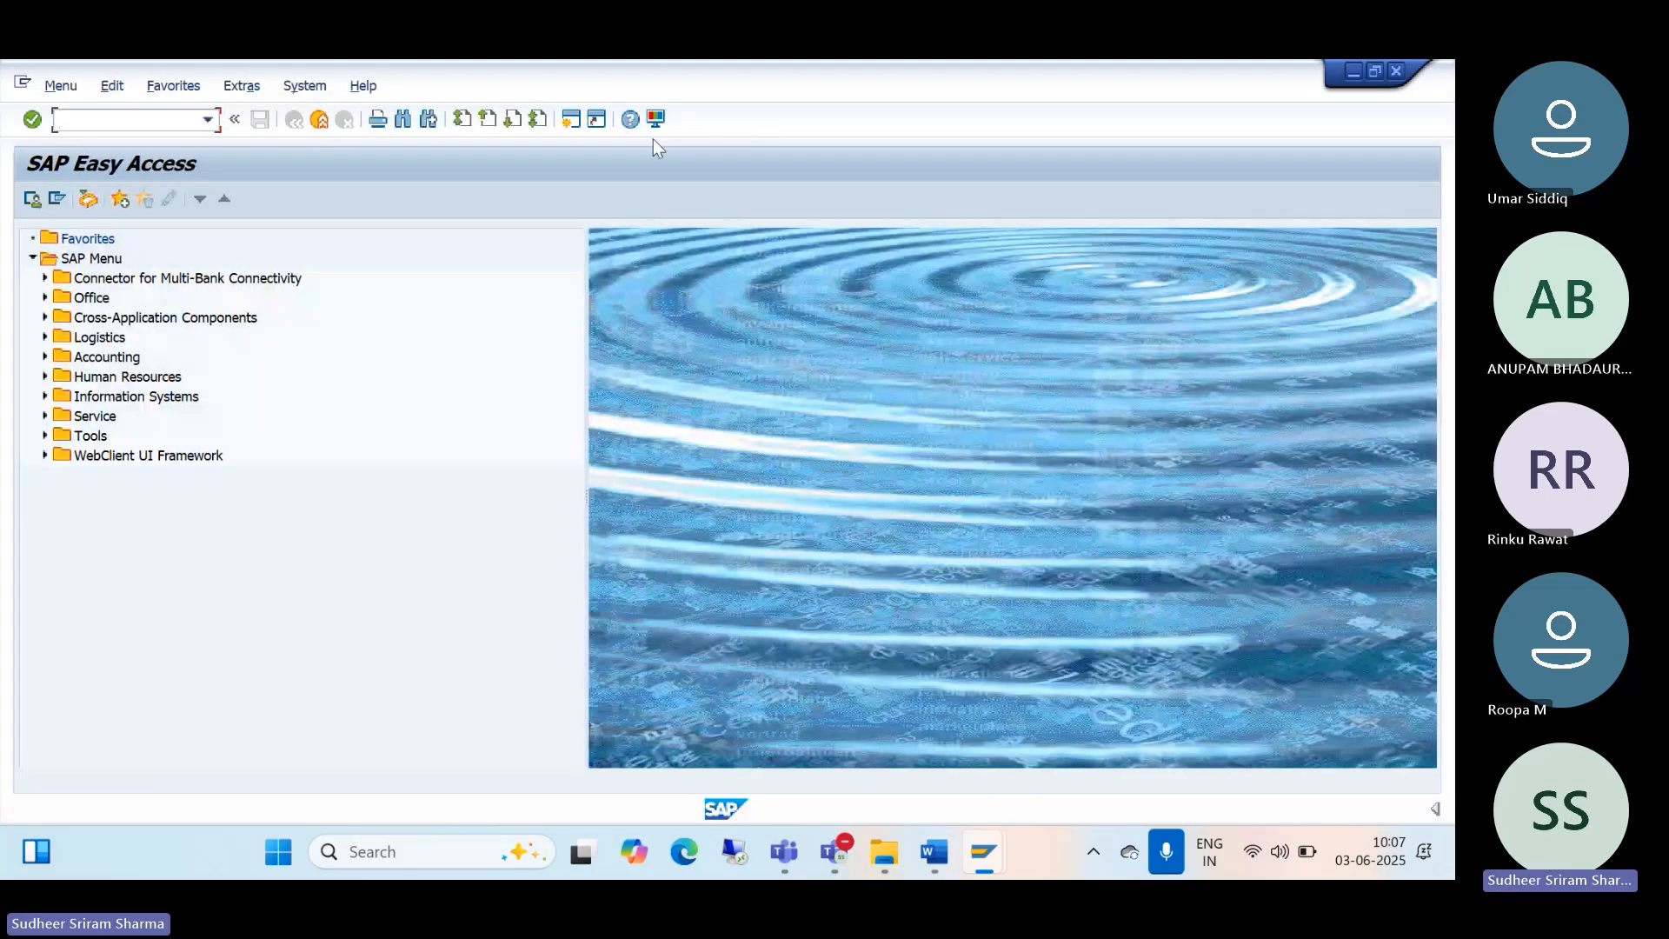
left_click_drag(783, 80, 823, 734)
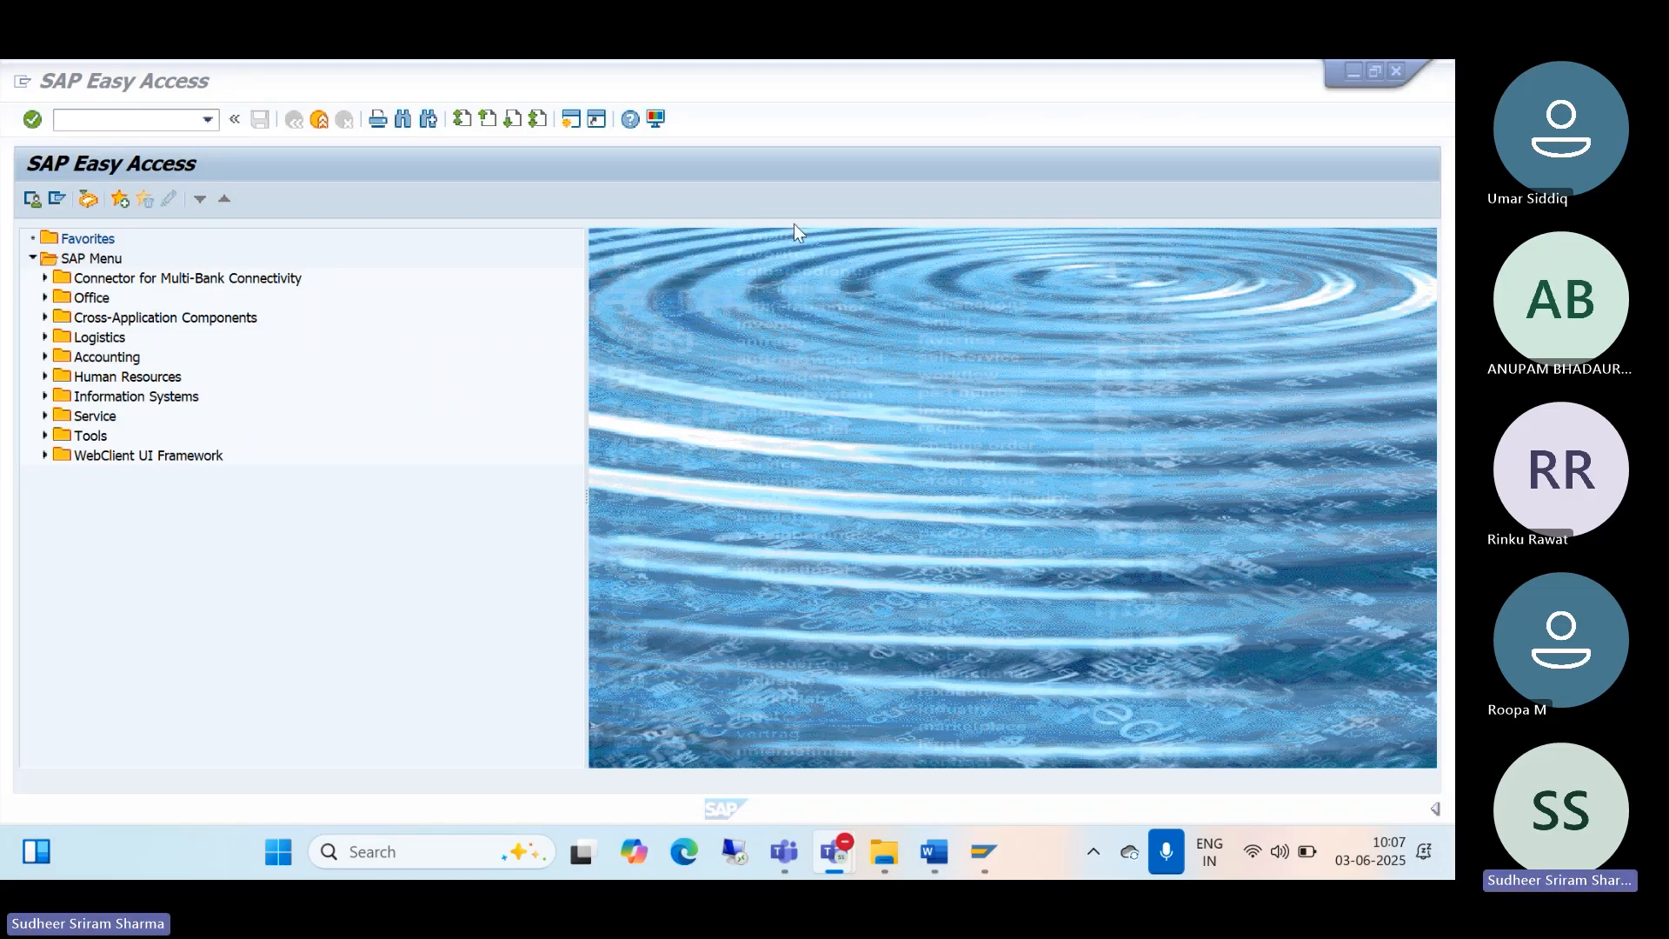
Step: Start the SPRO customizing transaction with /nspro
left_click(950, 331)
type("/nspro")
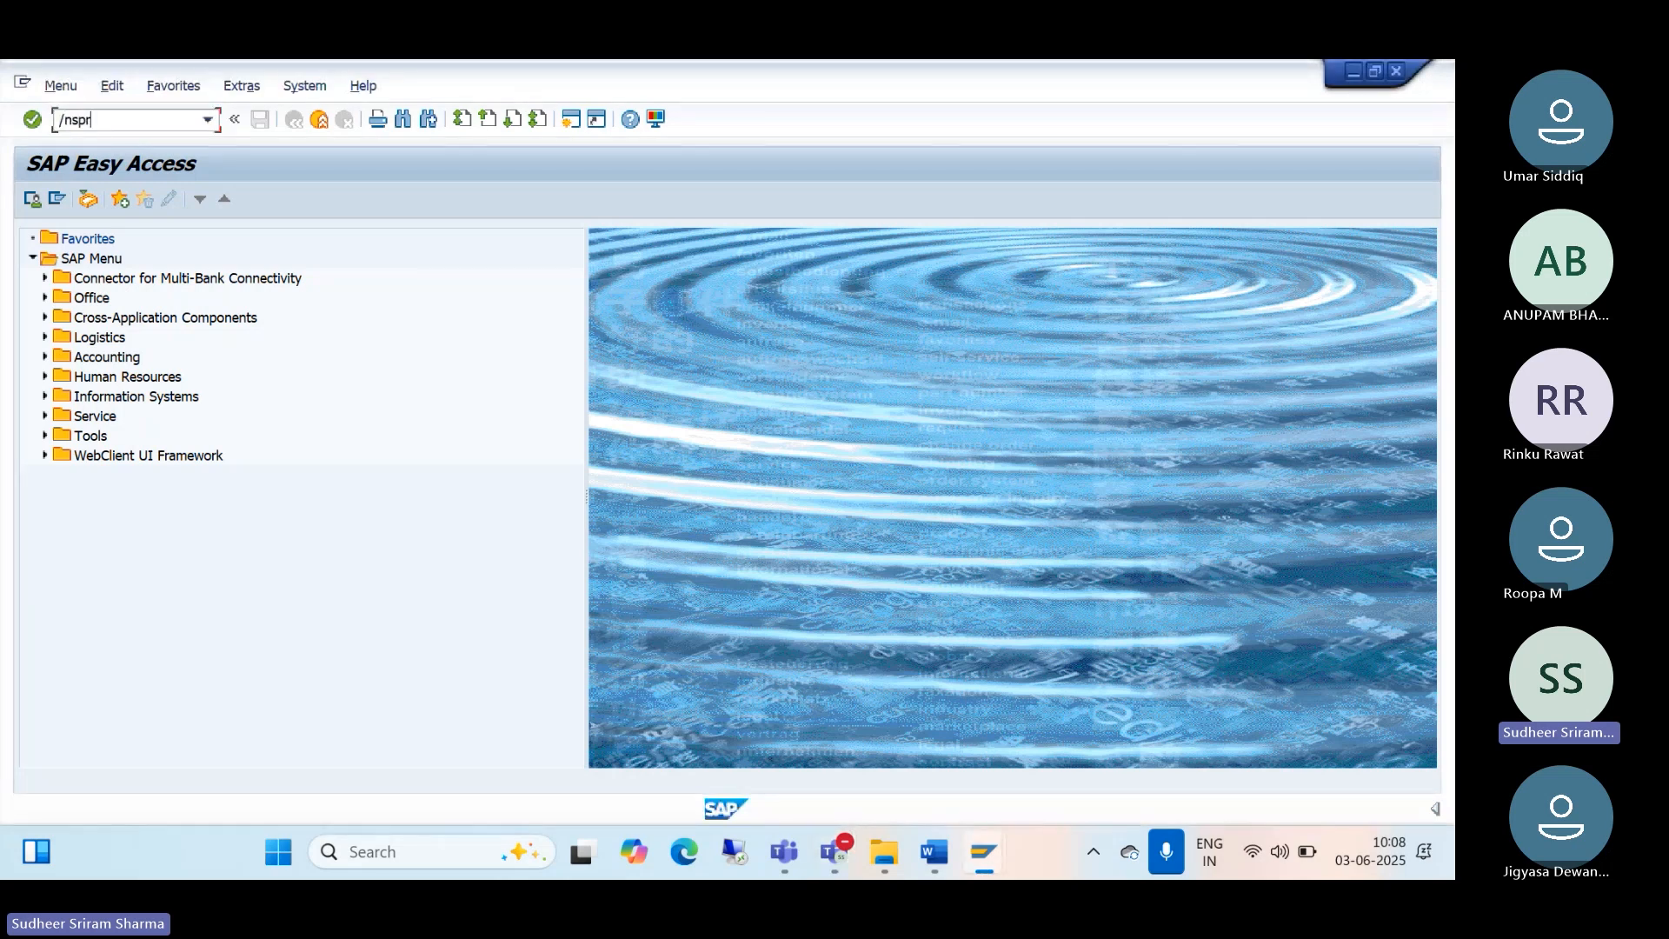
key("Return")
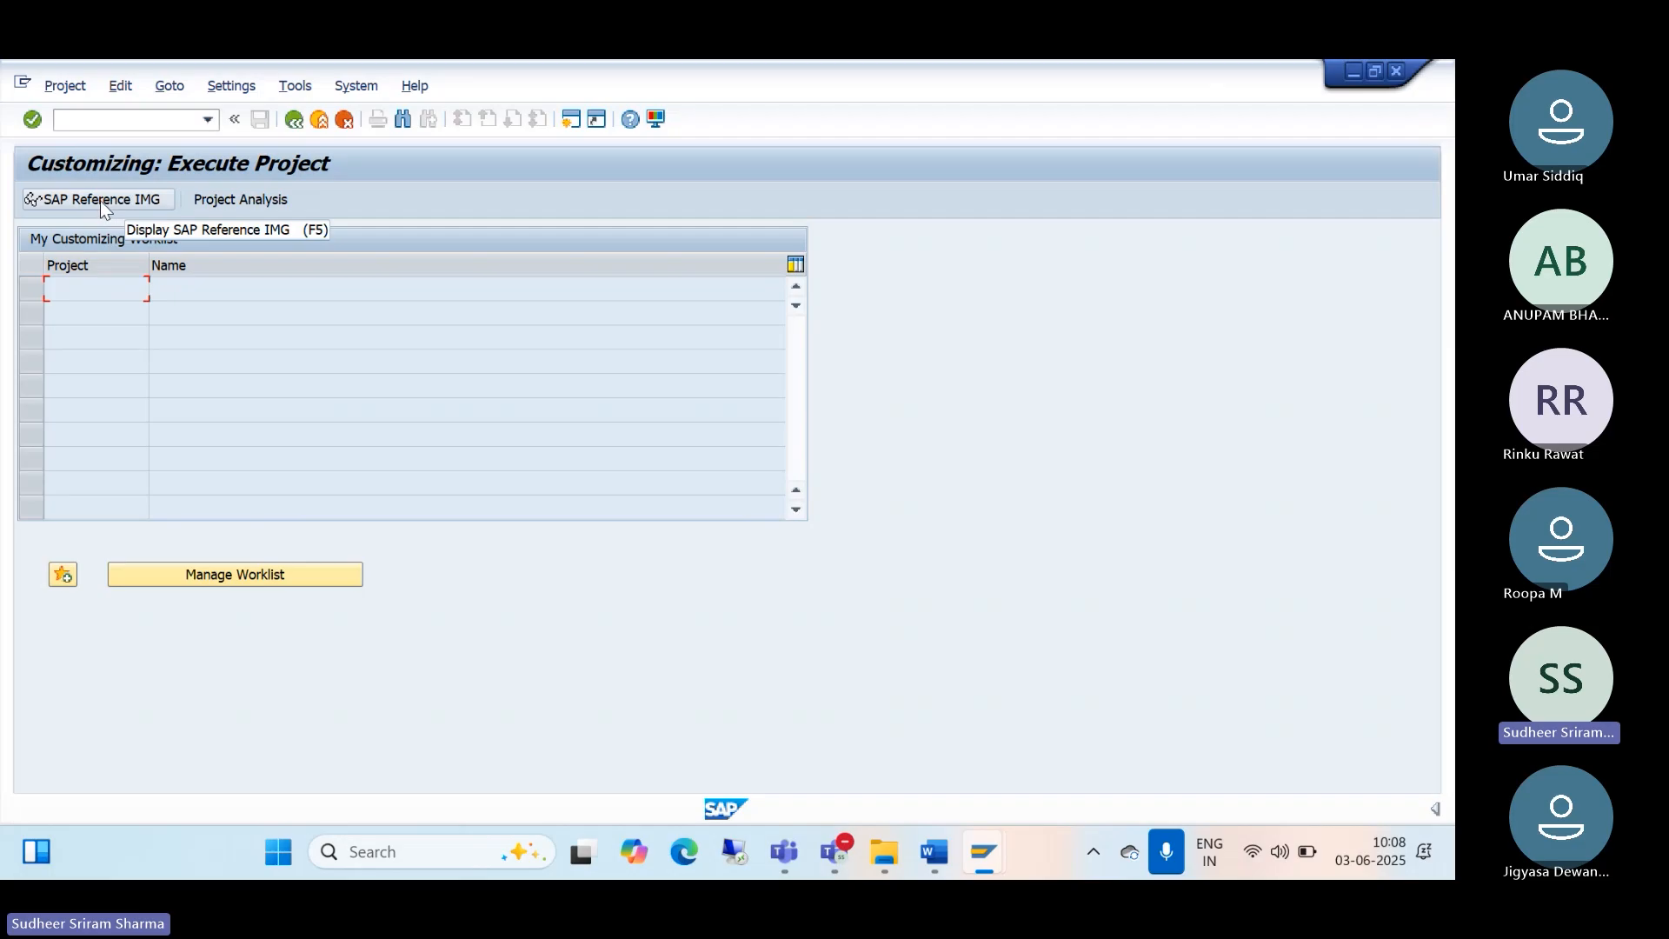
Step: Open the SAP Reference IMG and expand Cross-Application Components
left_click(101, 201)
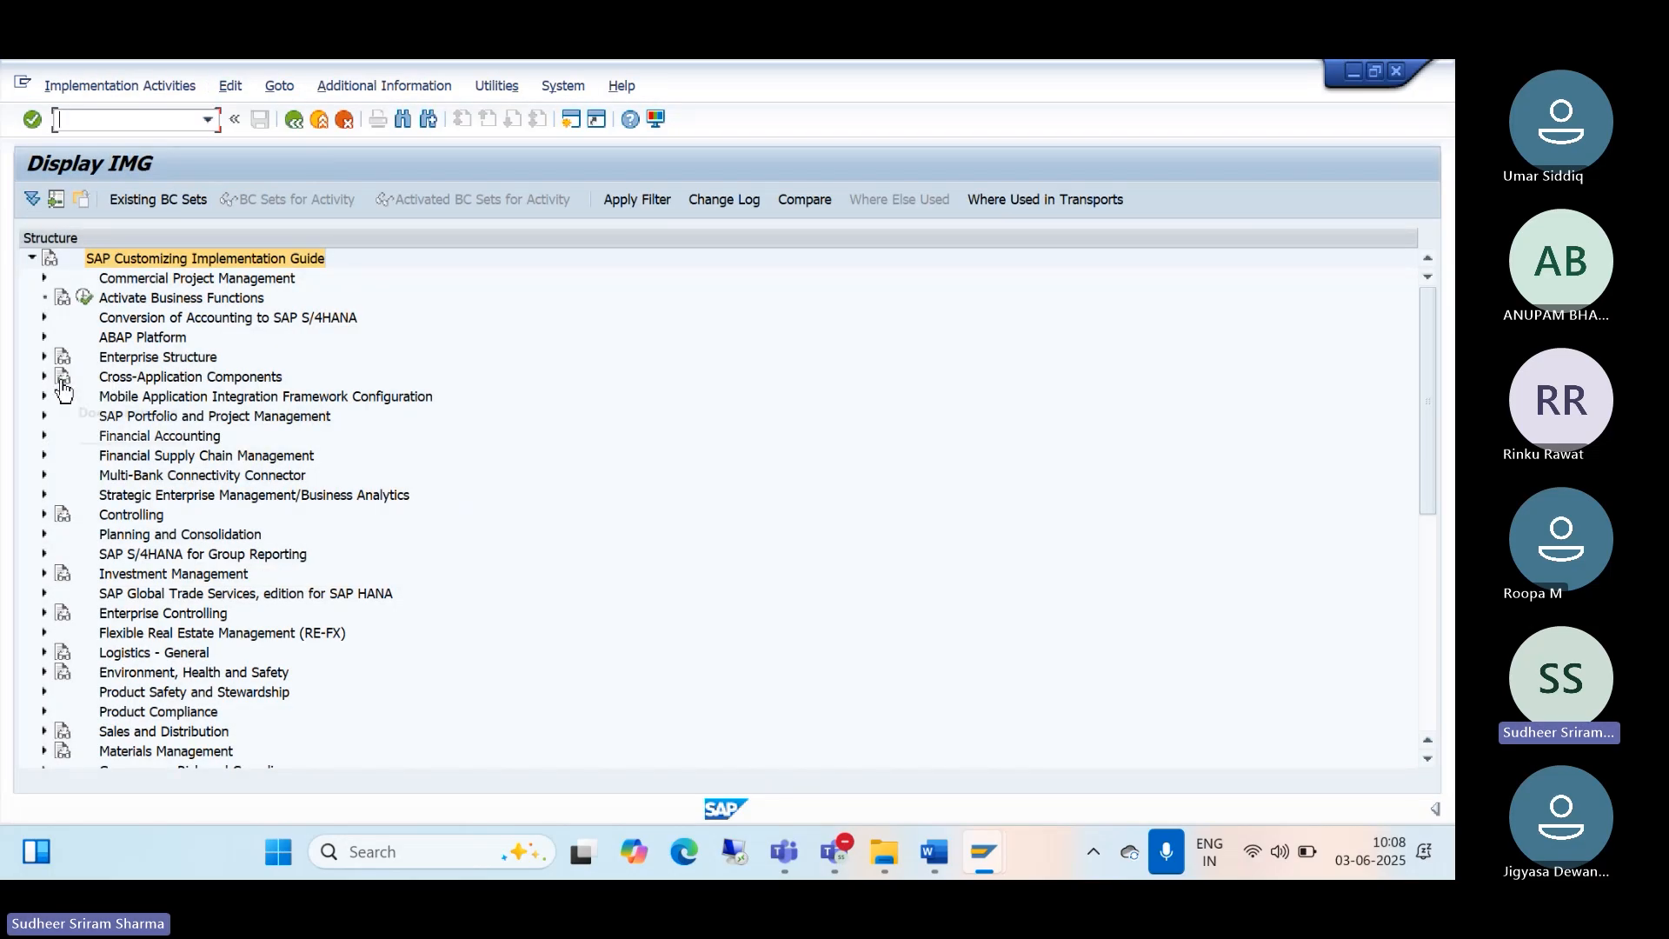
left_click(45, 376)
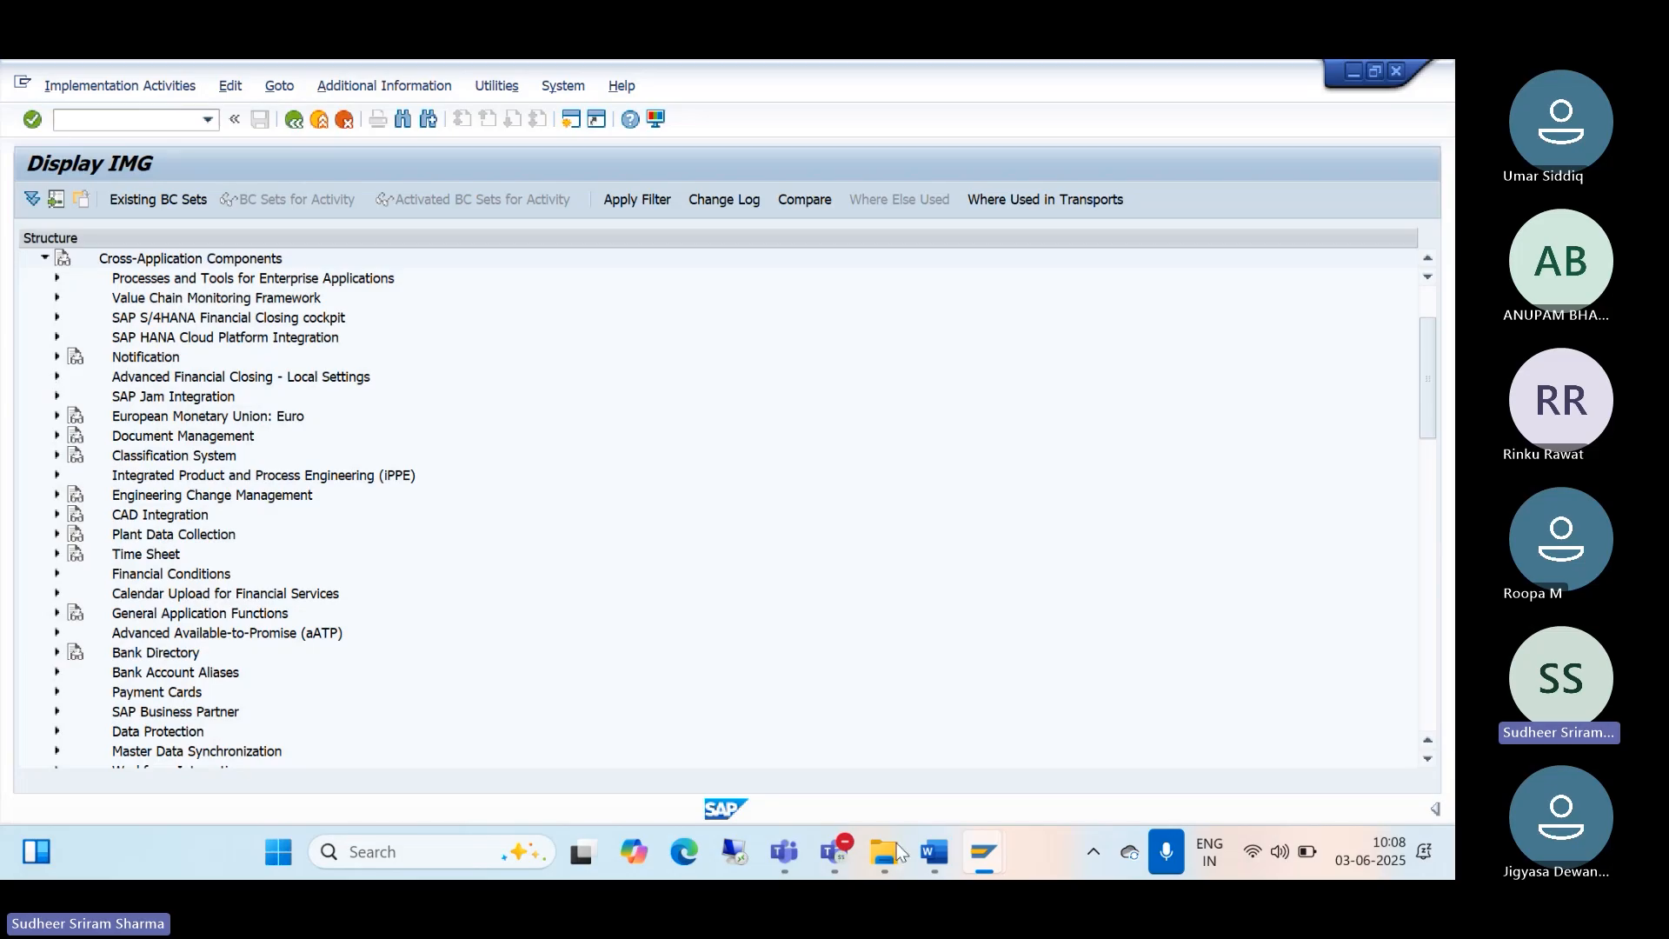
left_click(980, 771)
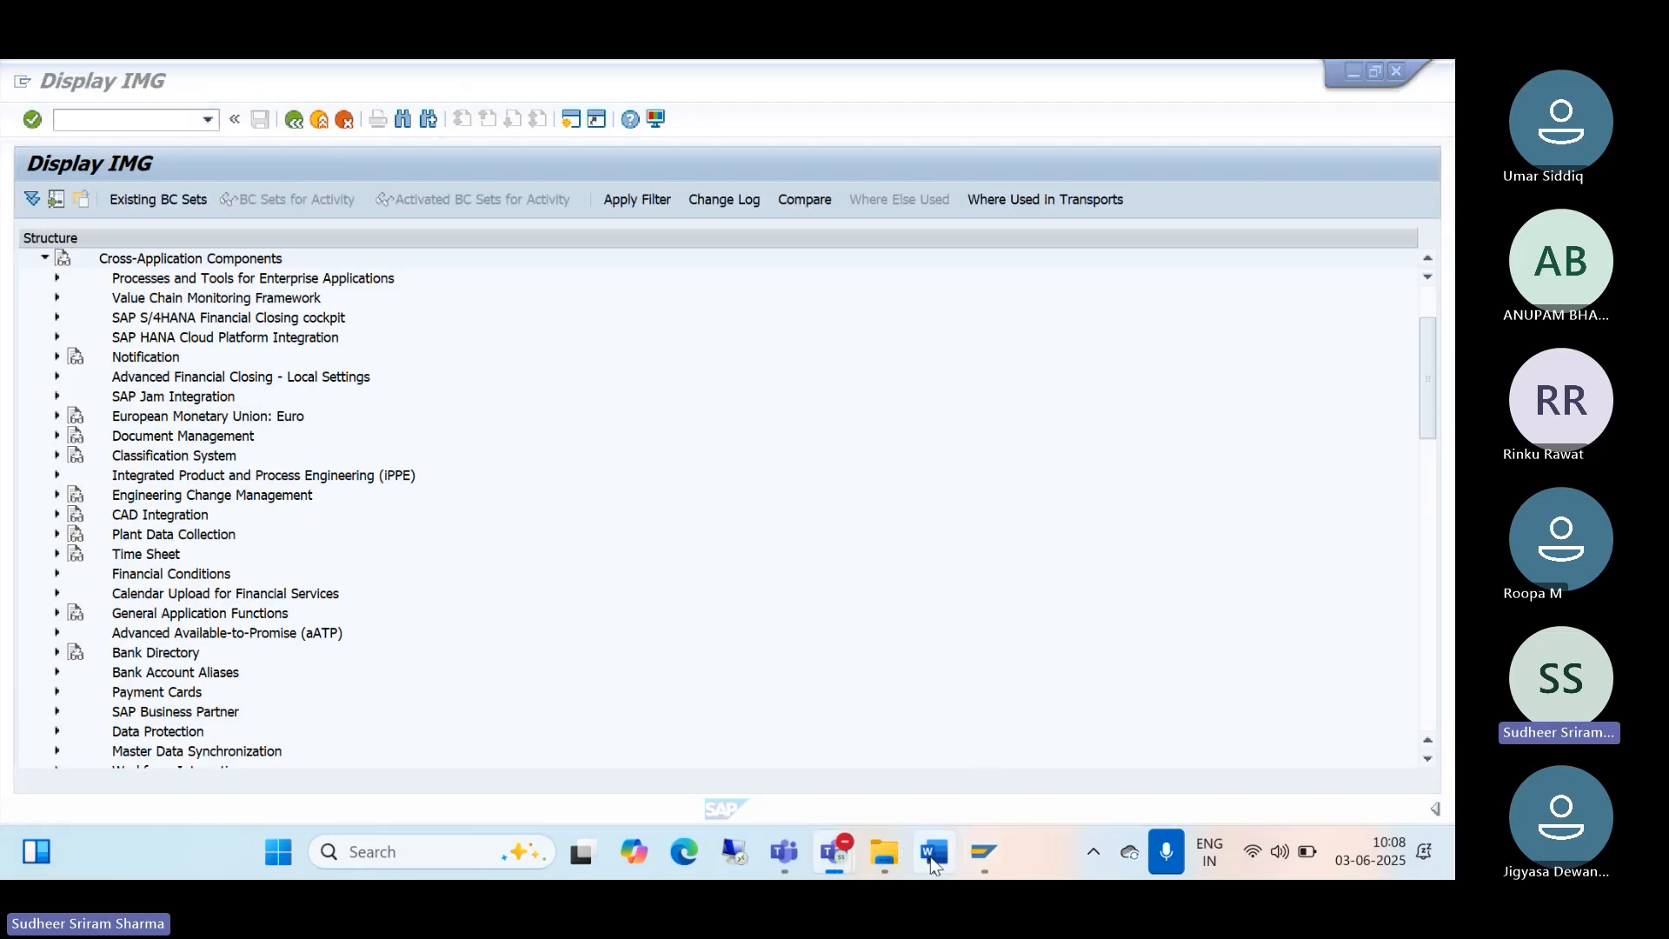
left_click(932, 856)
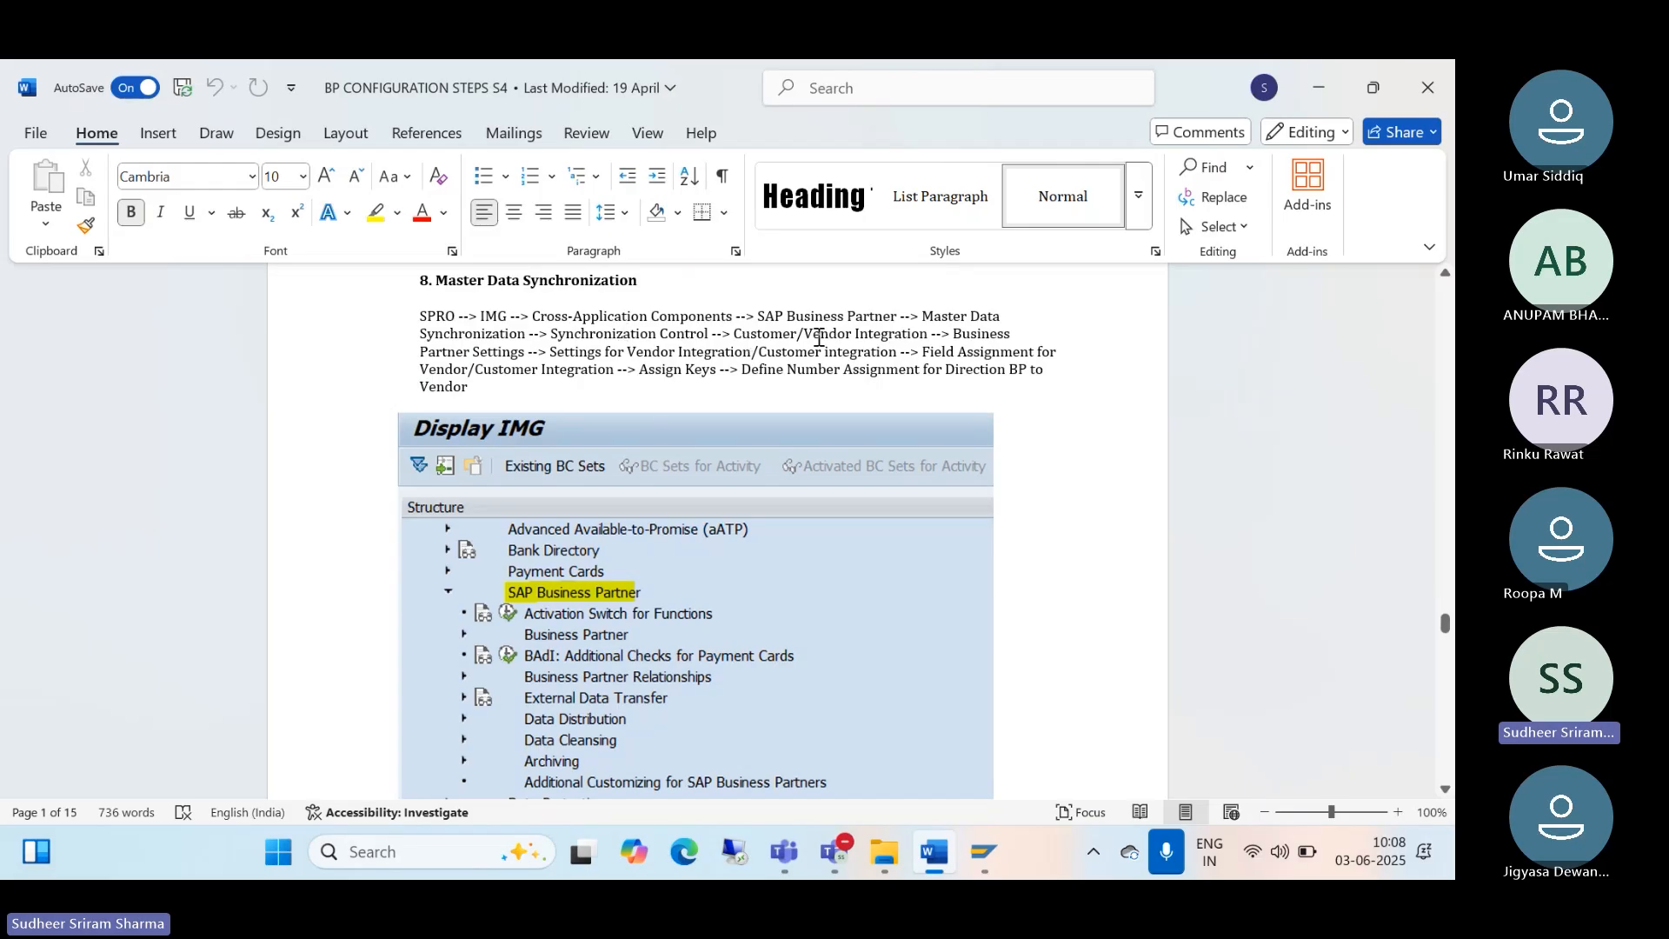
Step: Read step 8 of the Word guide for the BP-to-vendor number assignment path, then minimize it
left_click(733, 331)
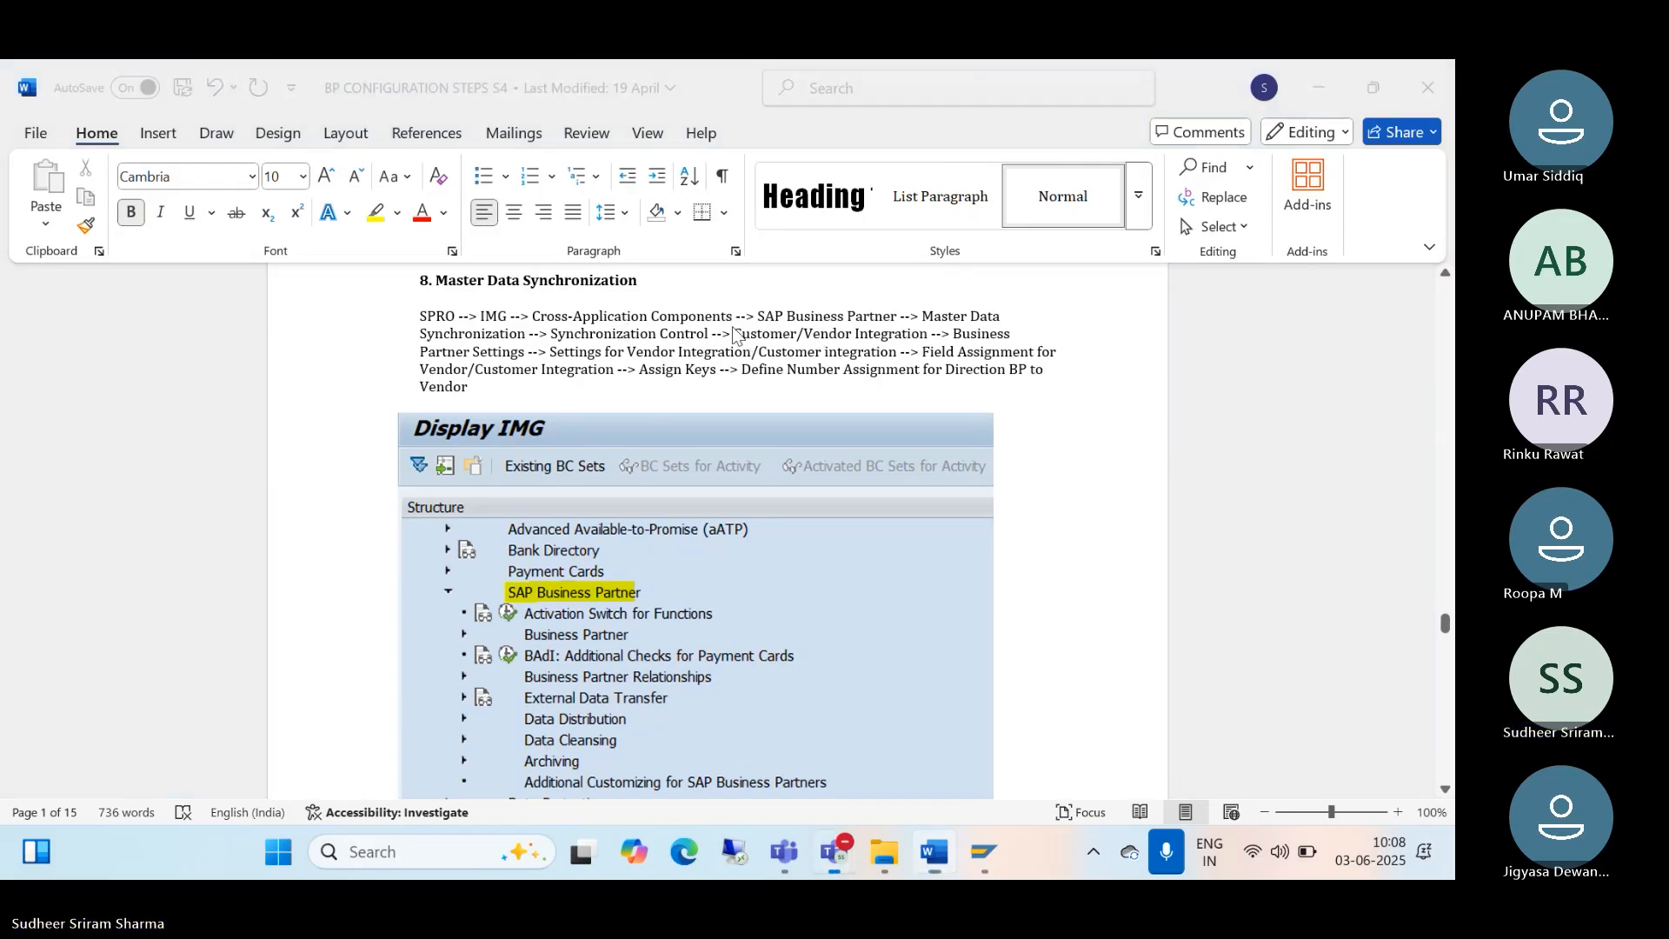
left_click(1325, 95)
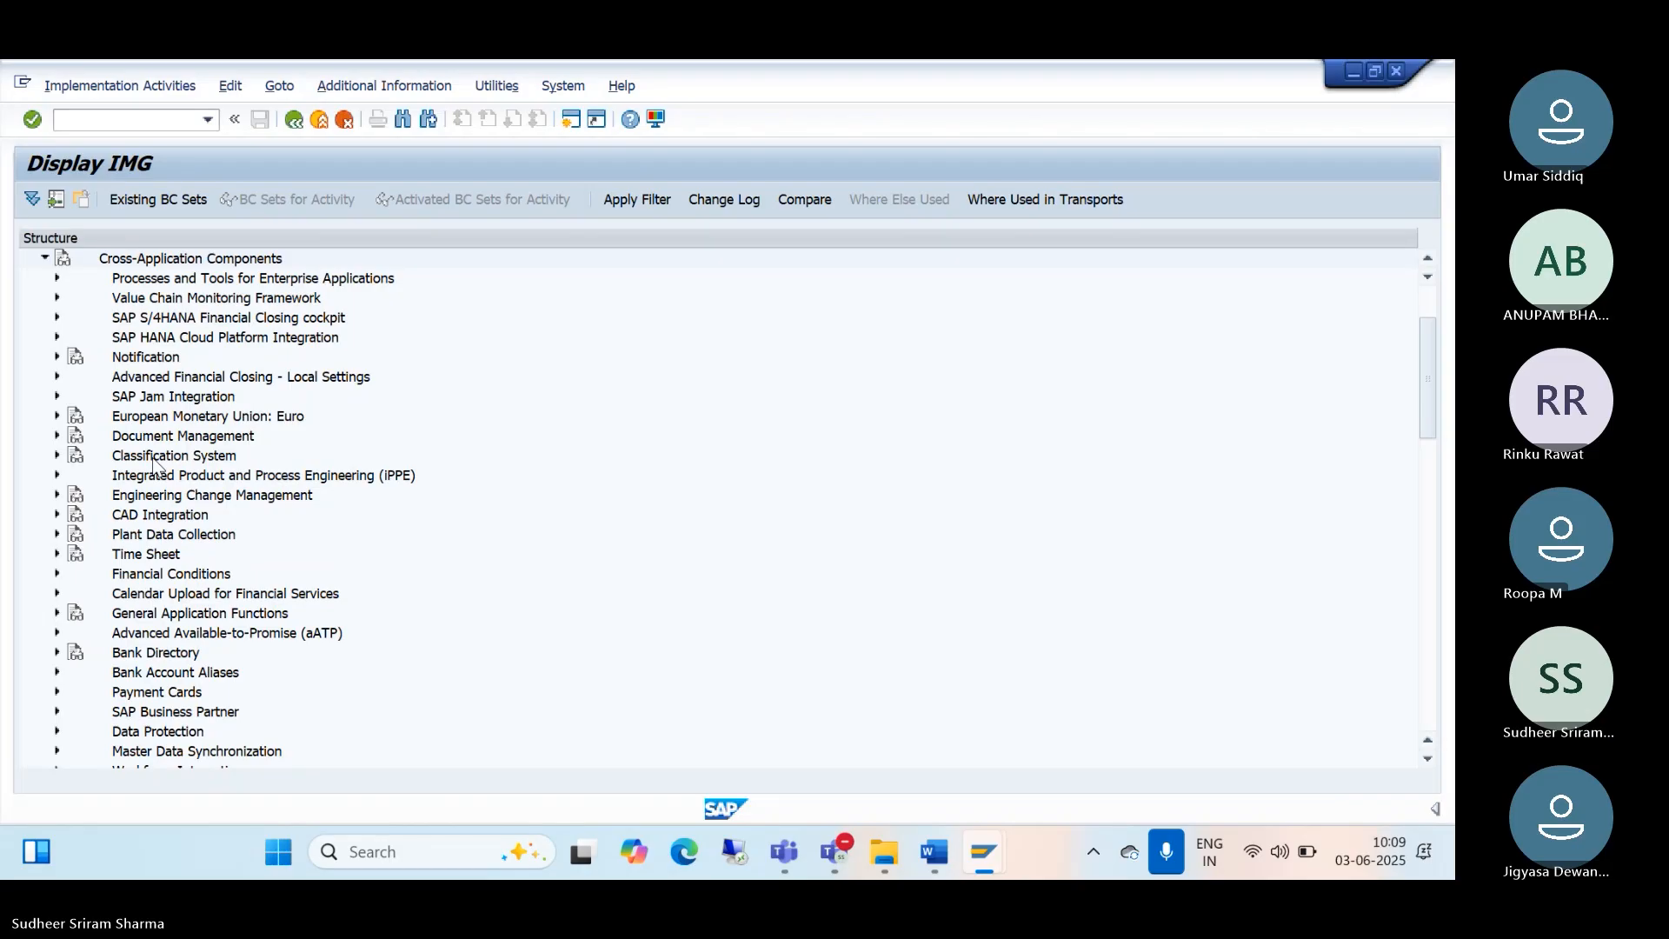
Step: Expand SAP Business Partner through Settings for Vendor Integration down to Assign Keys
scroll(153, 465, "down", 1)
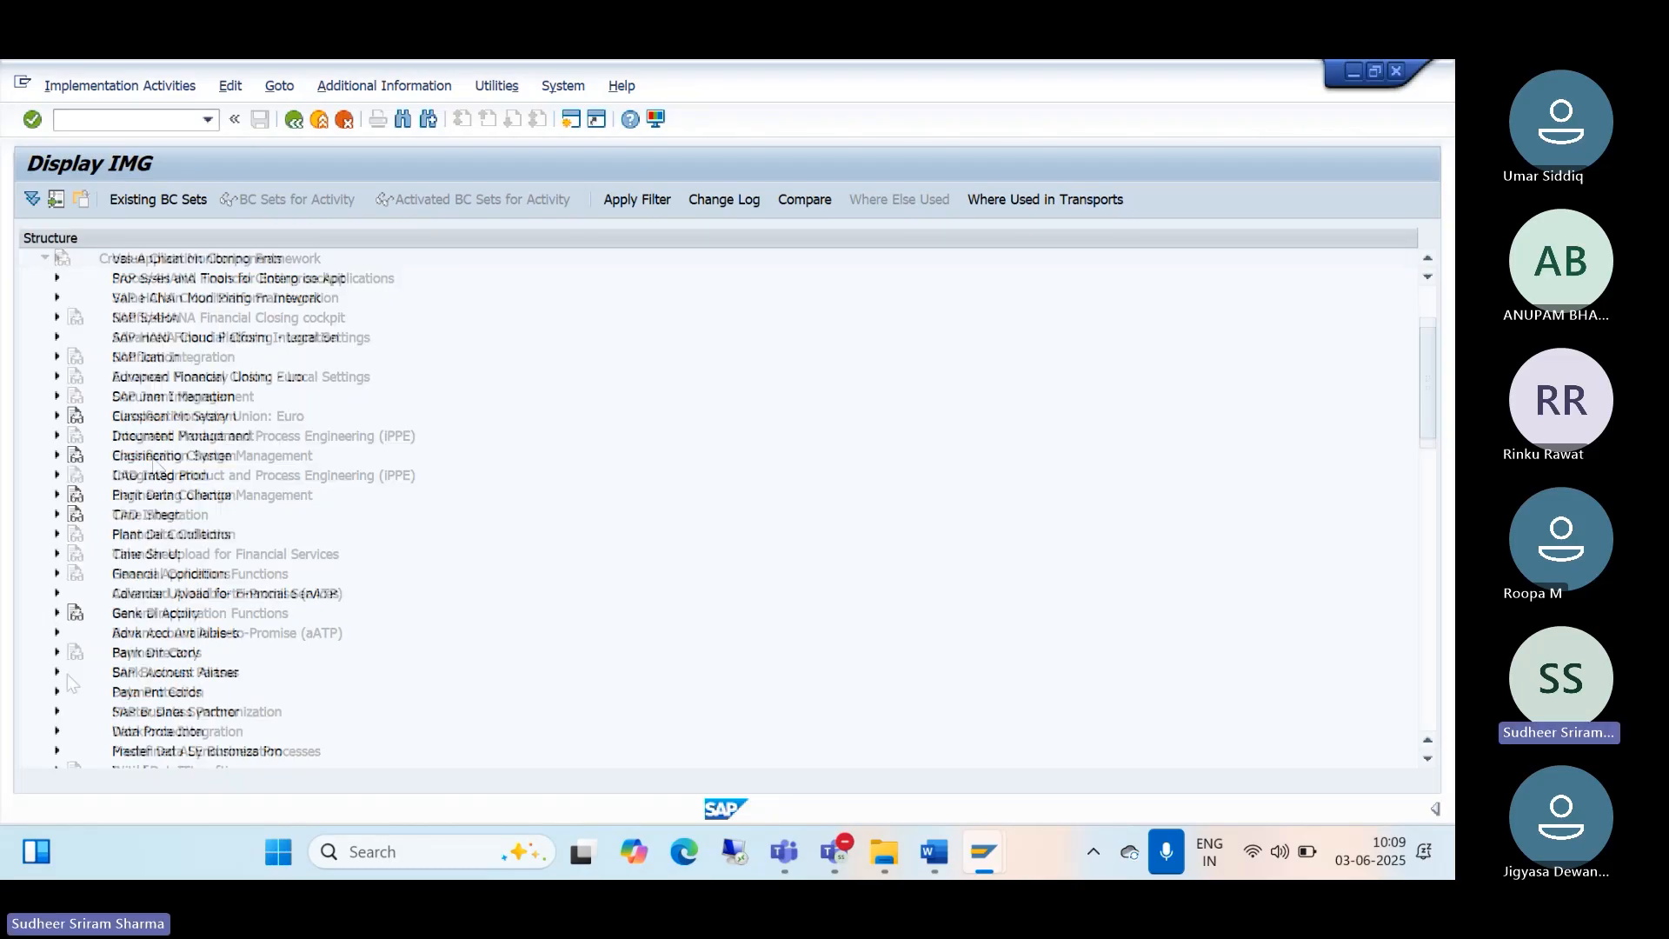
left_click(56, 672)
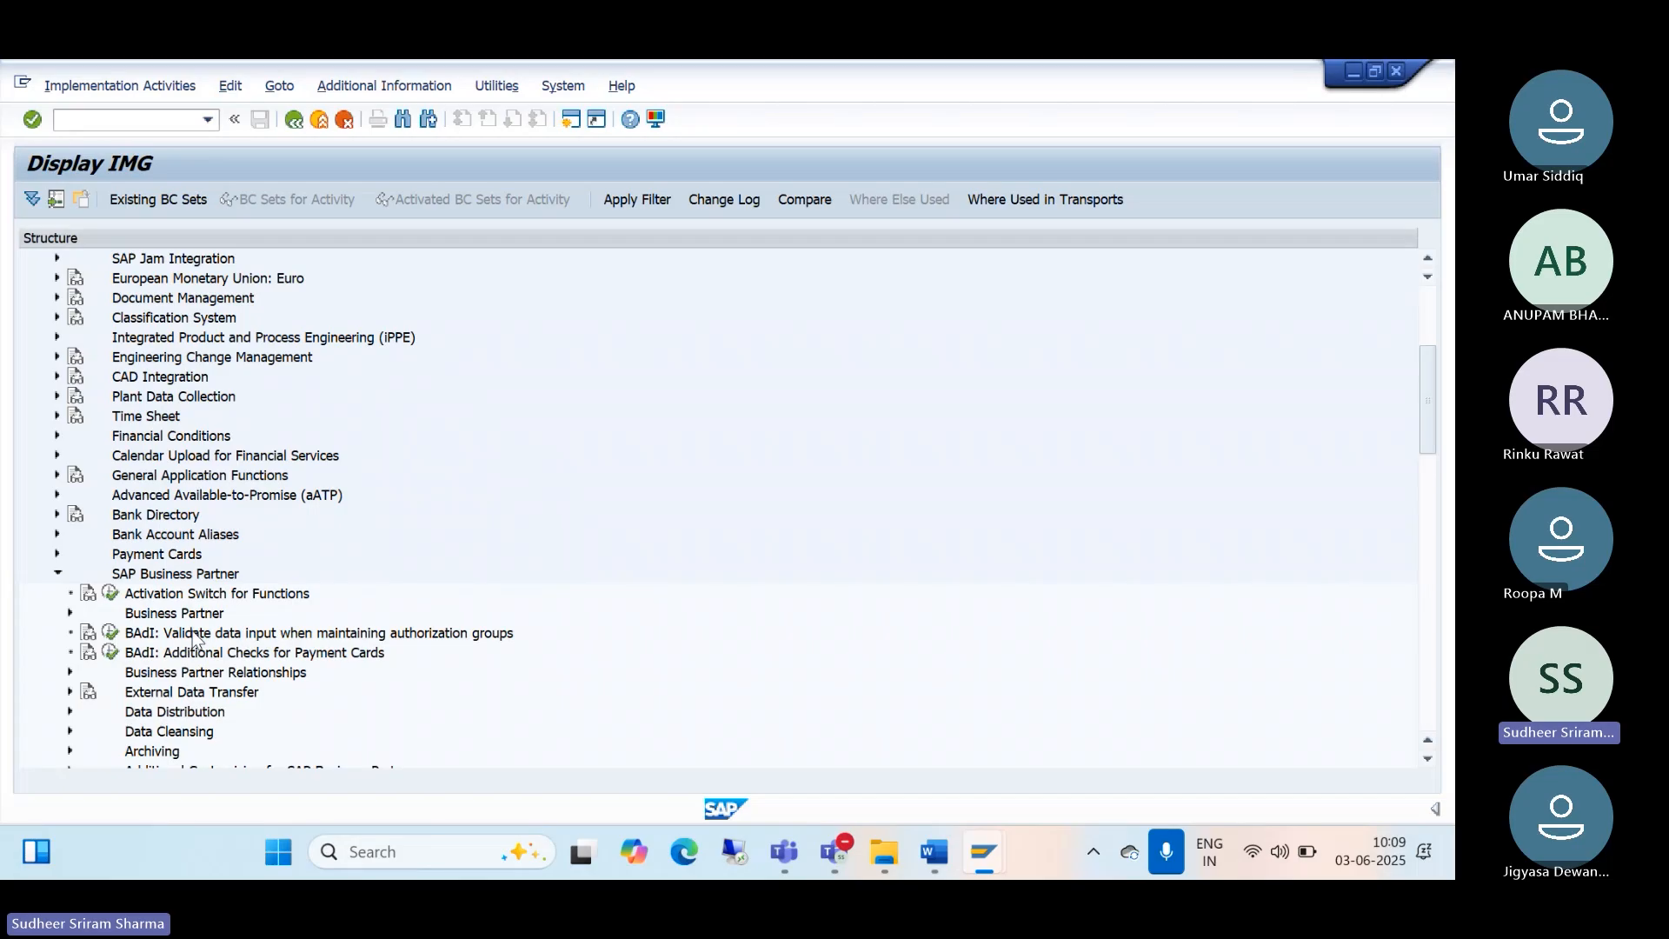
scroll(188, 578, "down", 1)
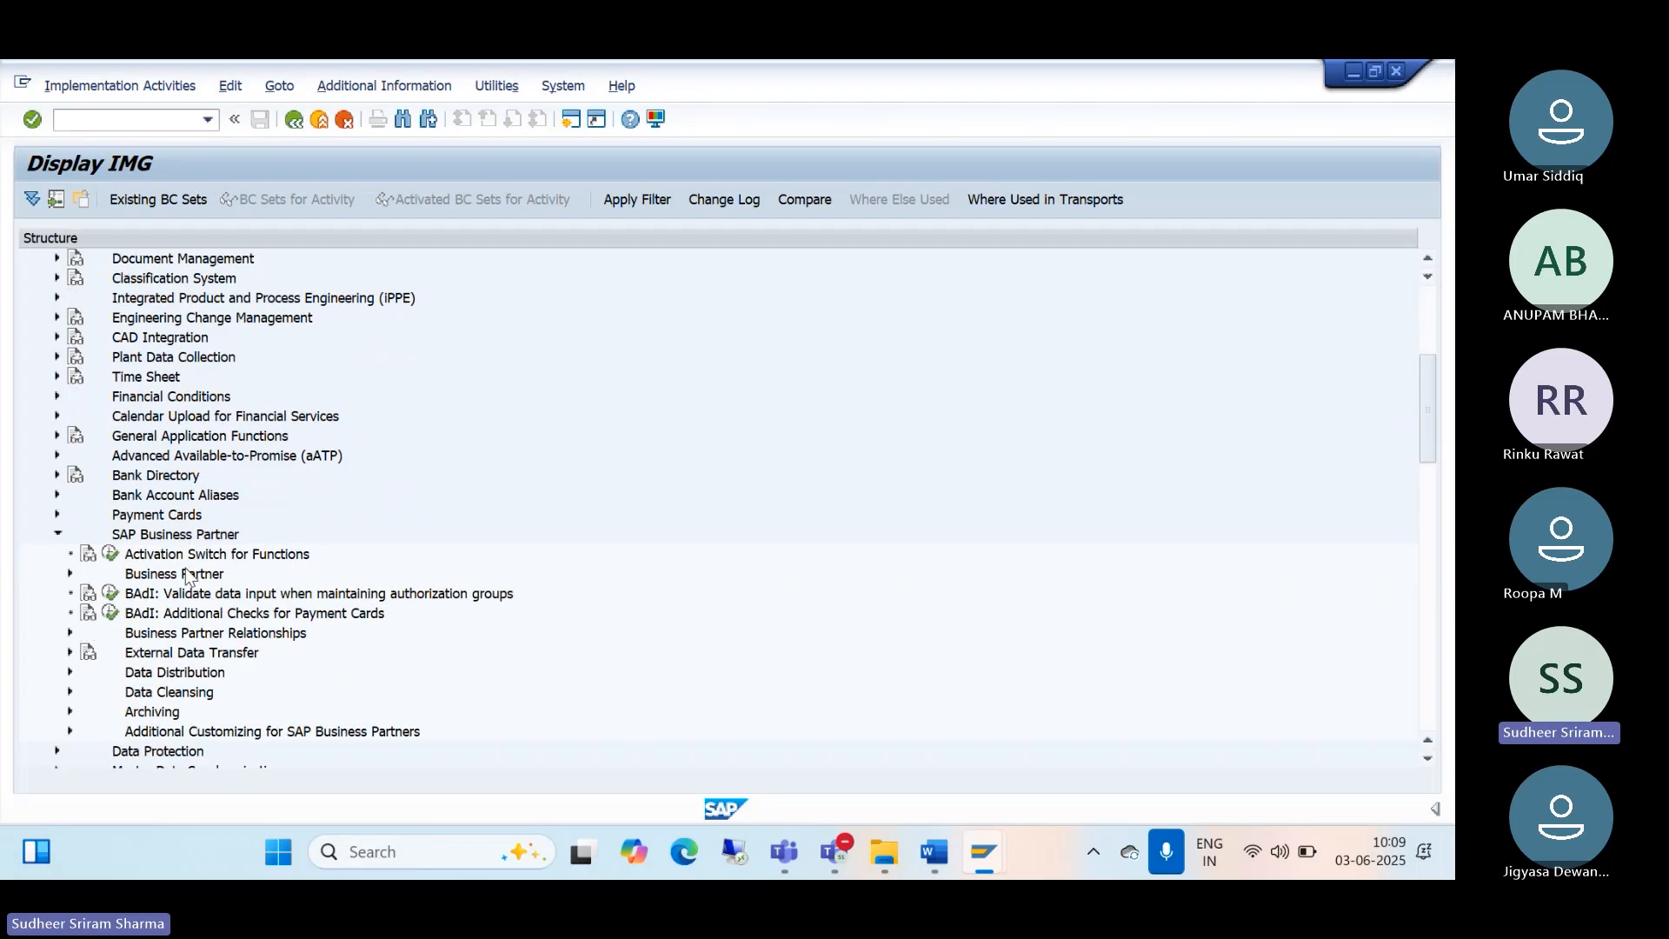
scroll(188, 579, "down", 3)
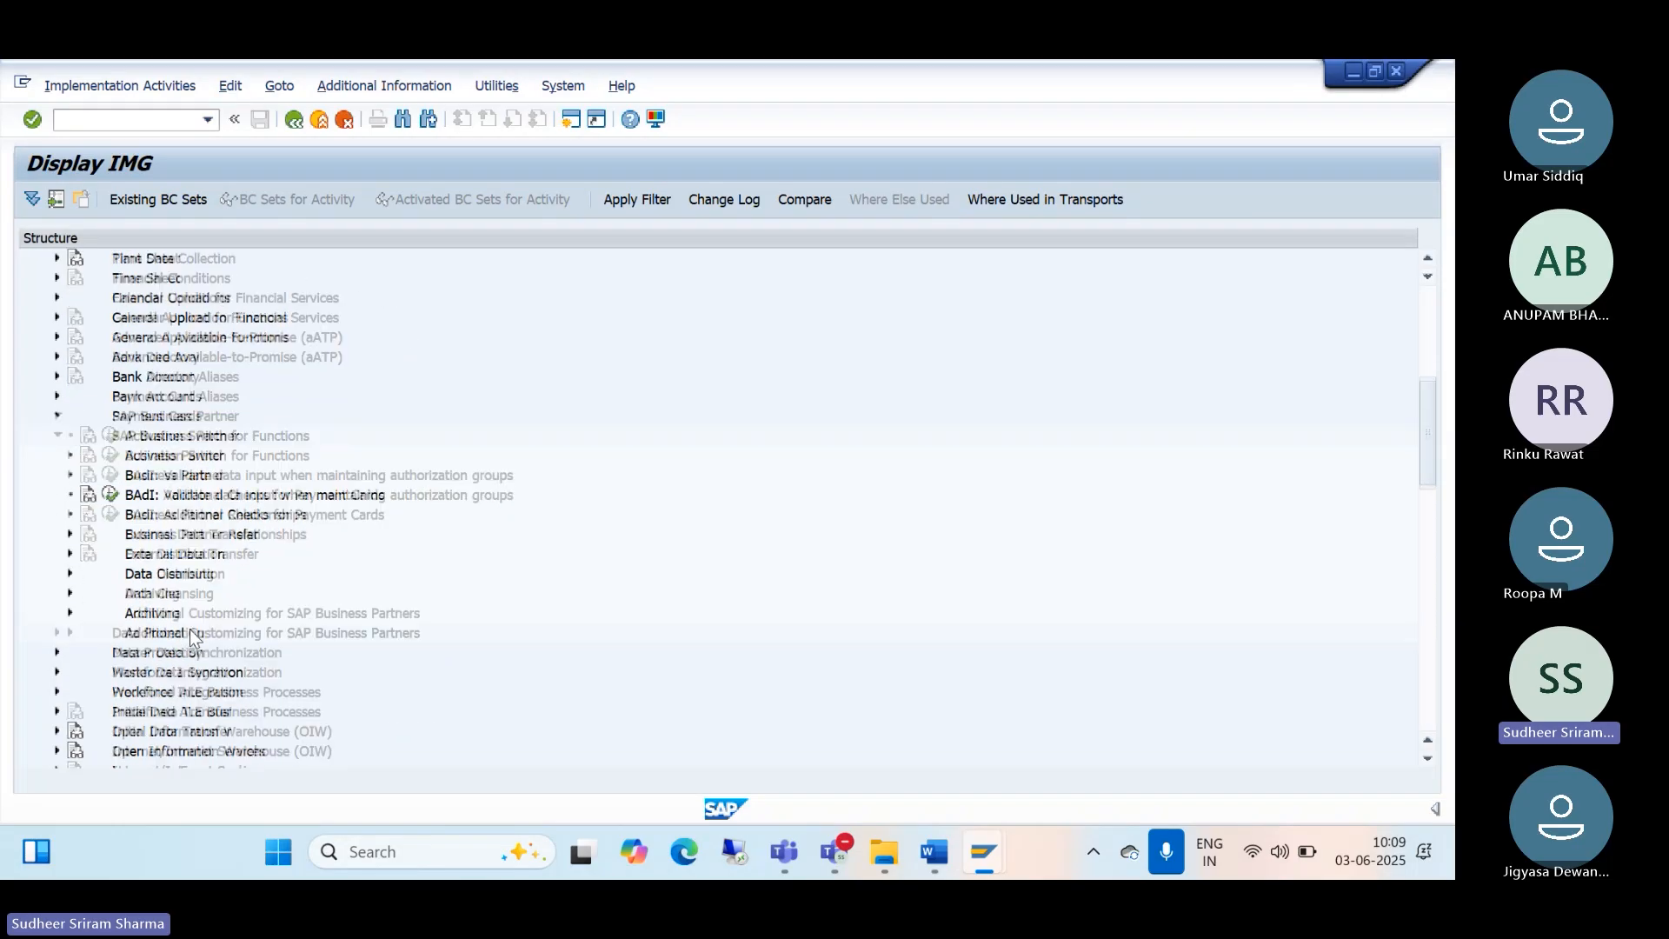
scroll(179, 652, "down", 1)
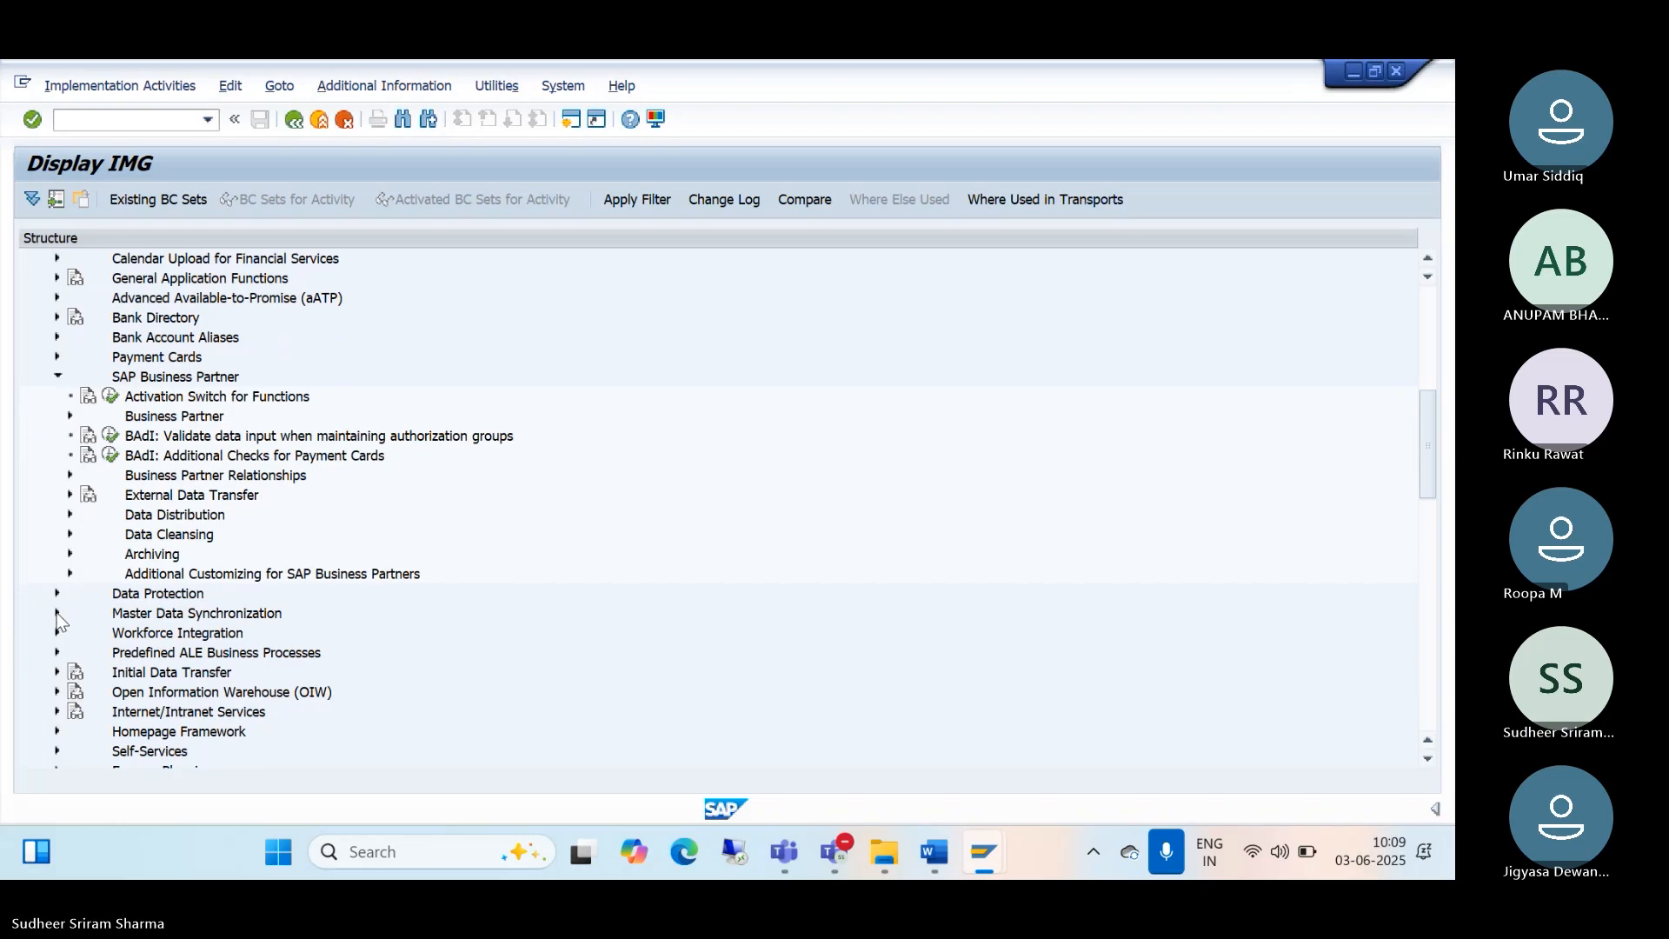
left_click(59, 613)
scroll(167, 632, "down", 1)
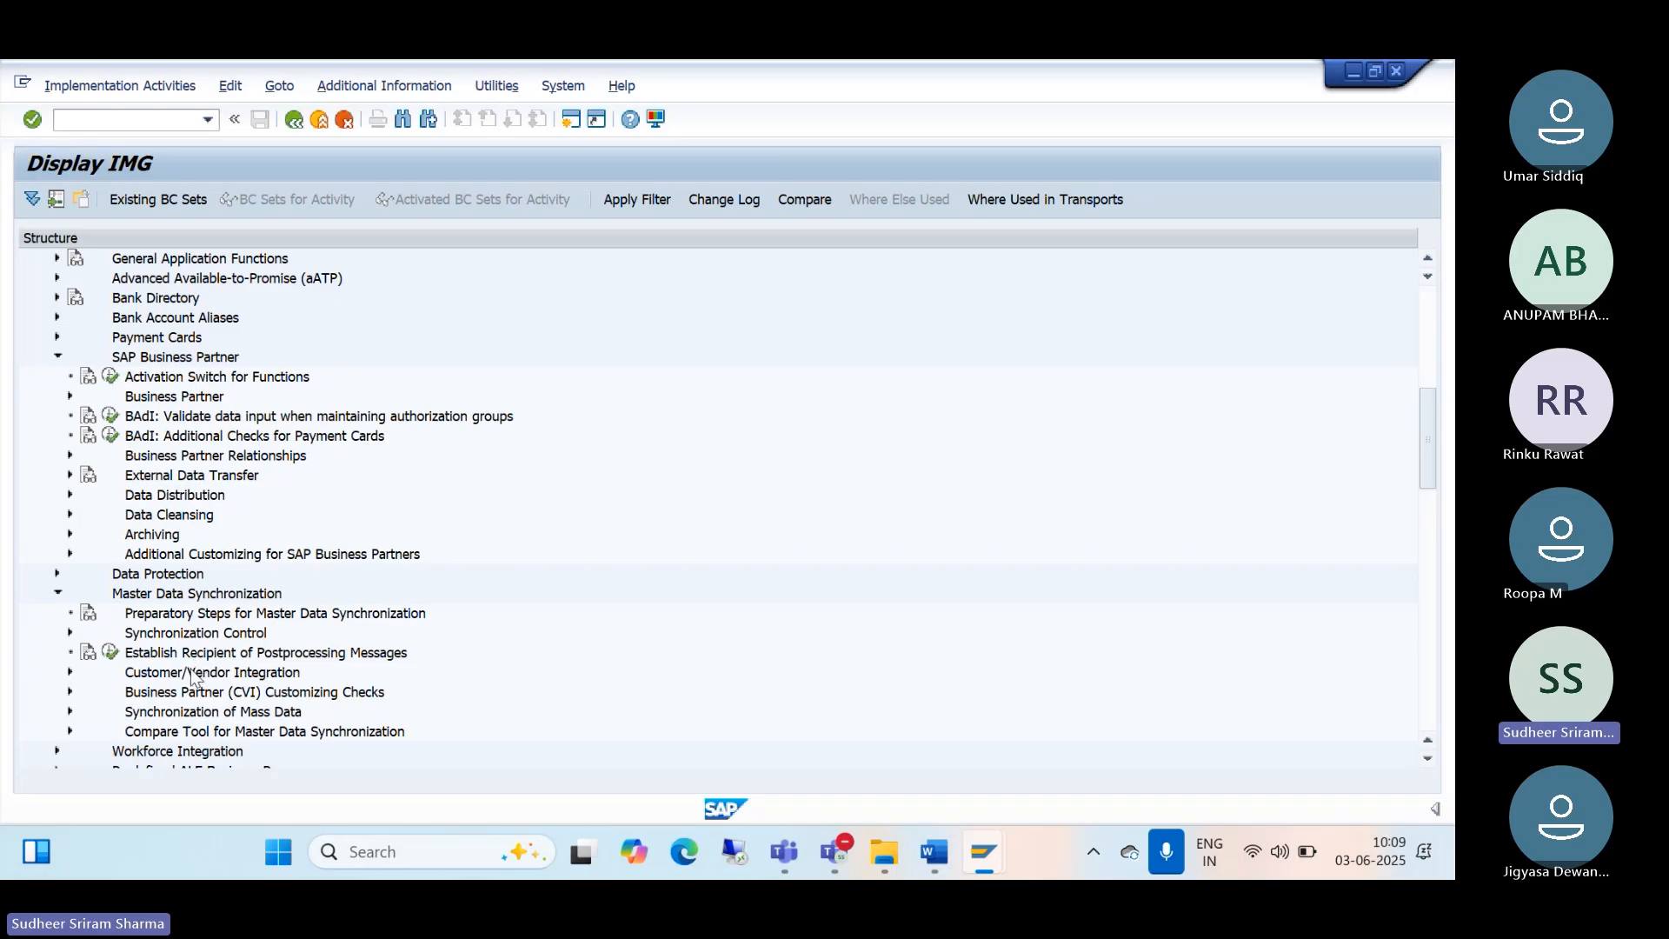
left_click(70, 672)
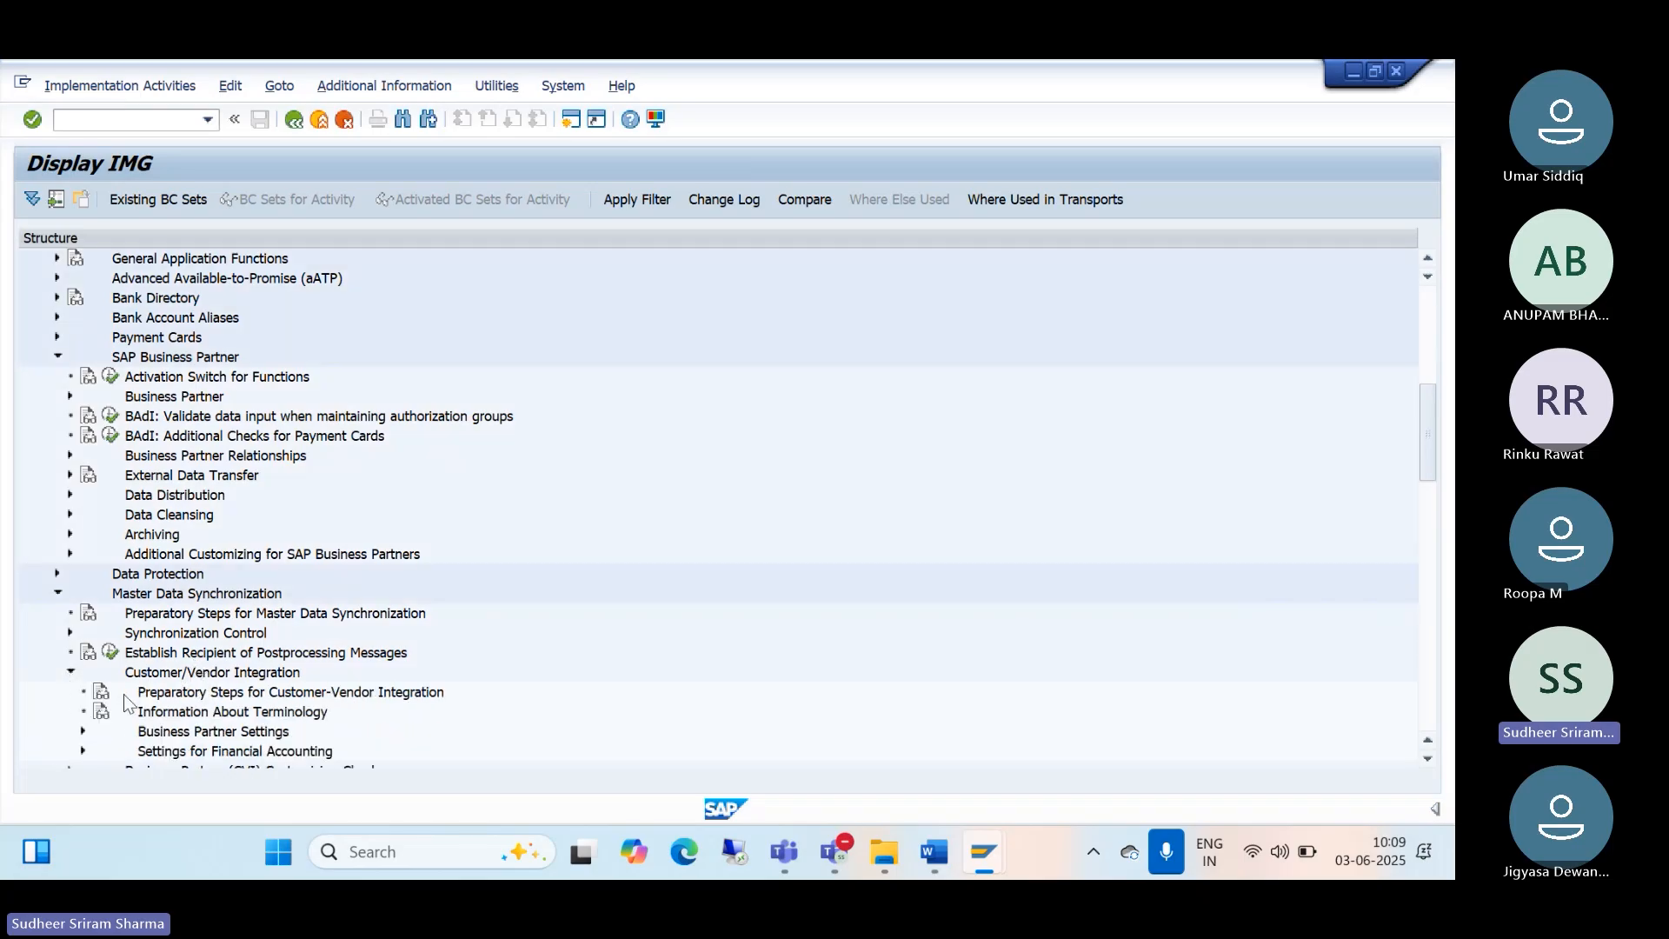
scroll(155, 706, "down", 2)
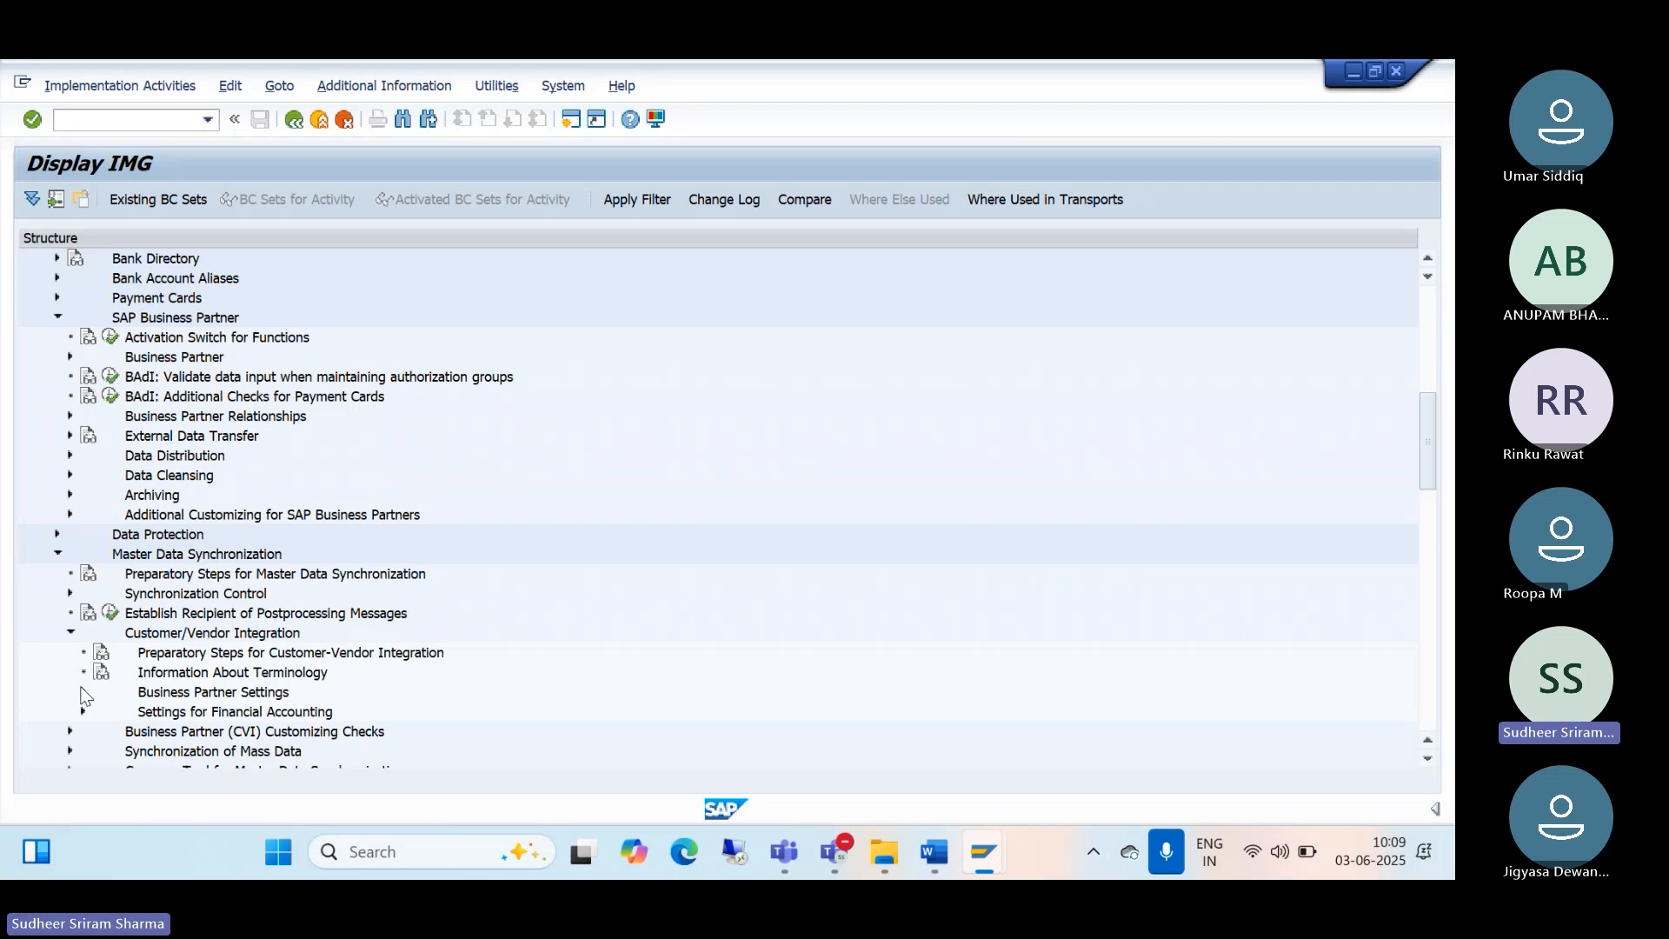
left_click(84, 694)
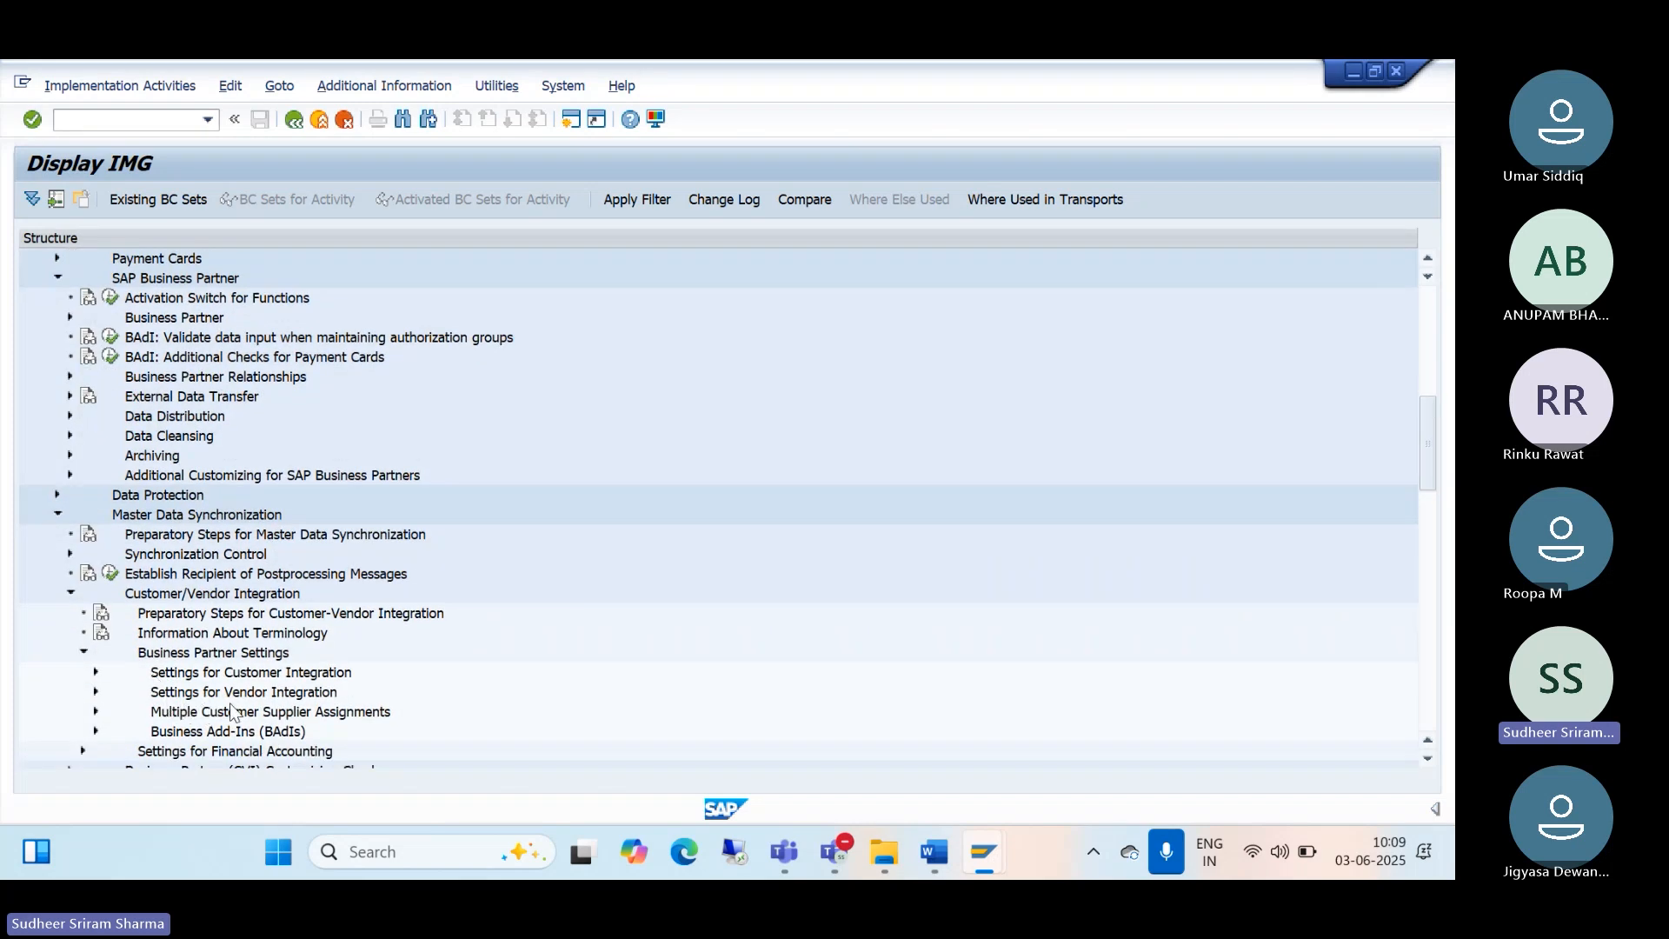
left_click(96, 693)
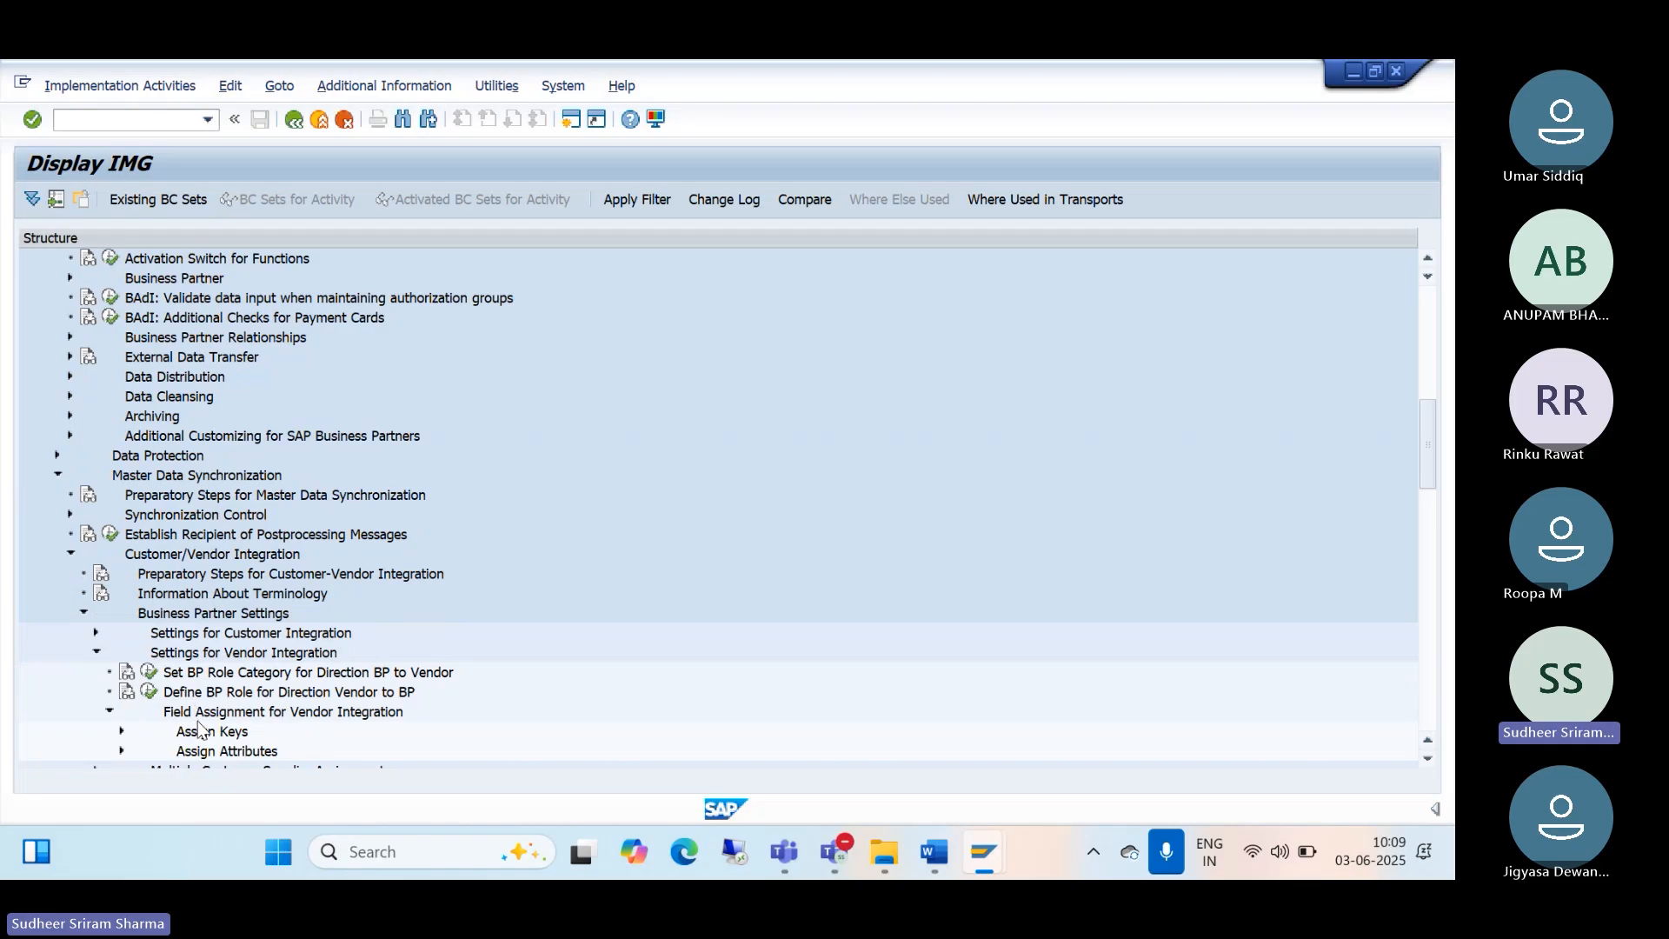
left_click(123, 711)
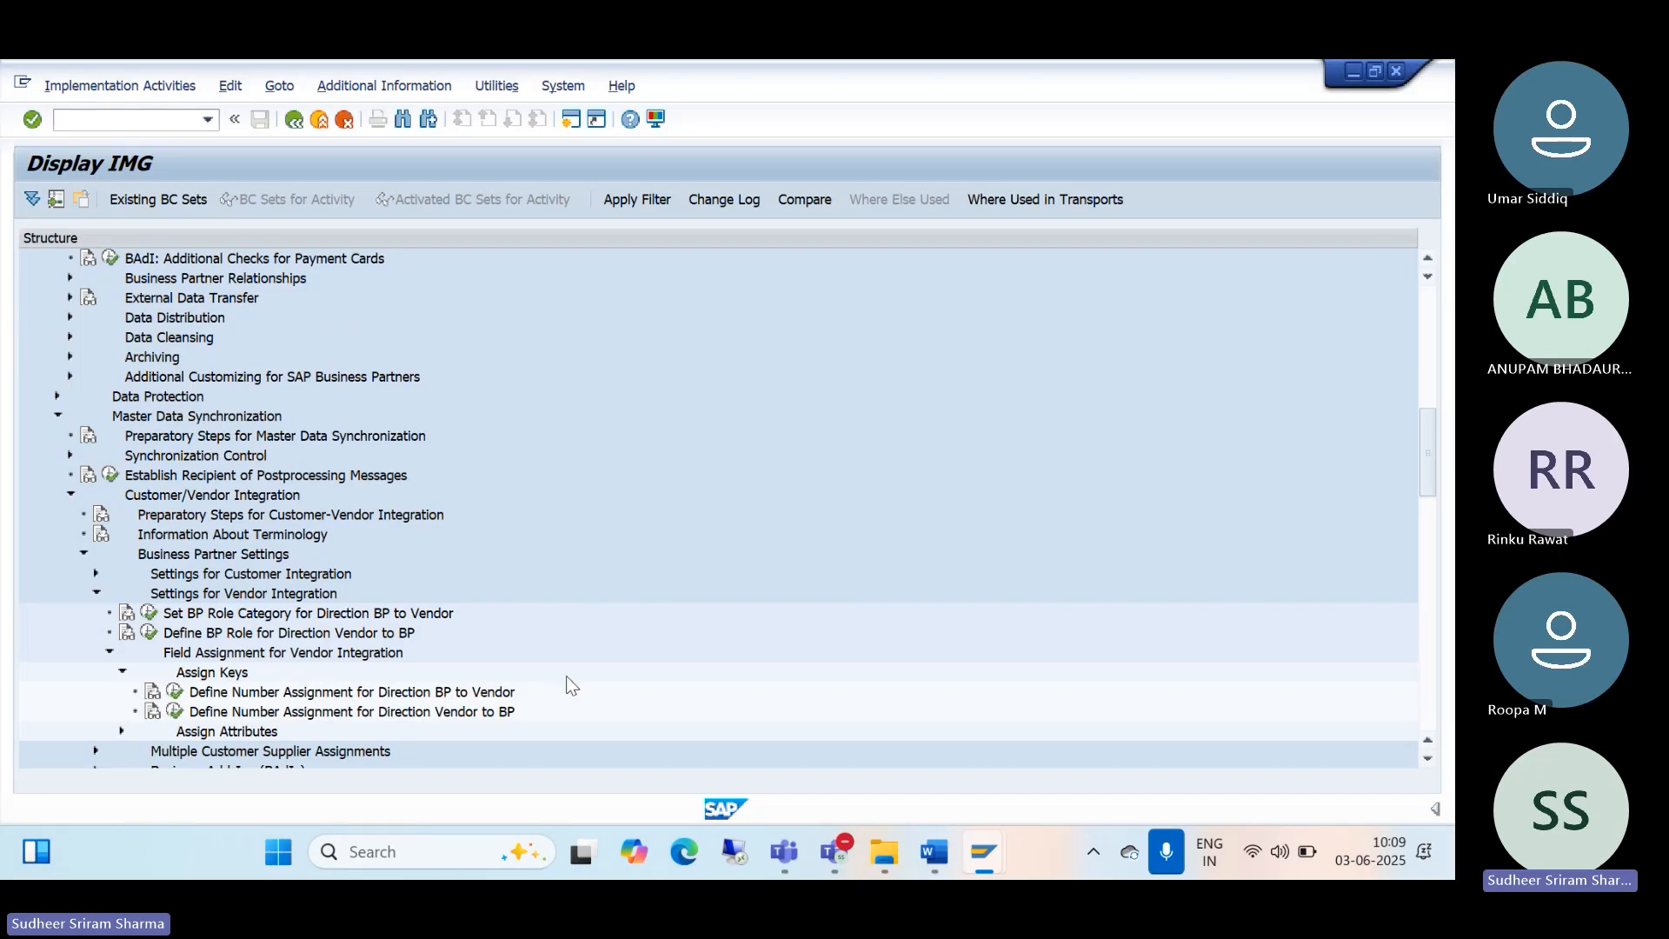
Step: Check the BP configuration guide, then return to the Display IMG window
left_click(930, 868)
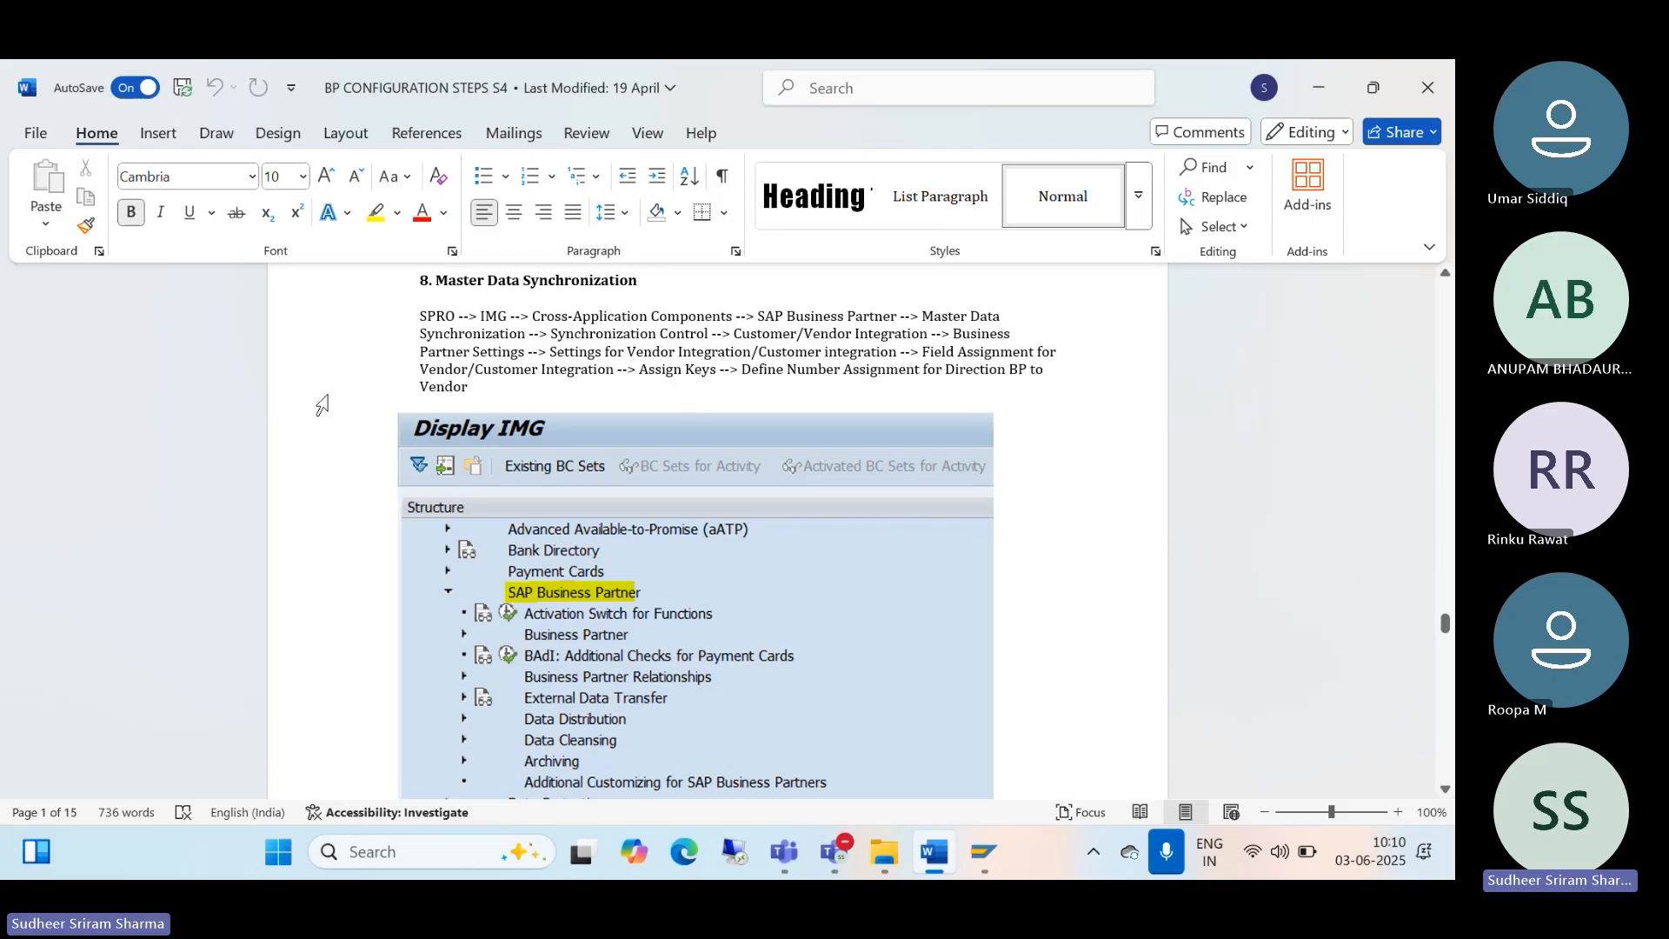
left_click(980, 859)
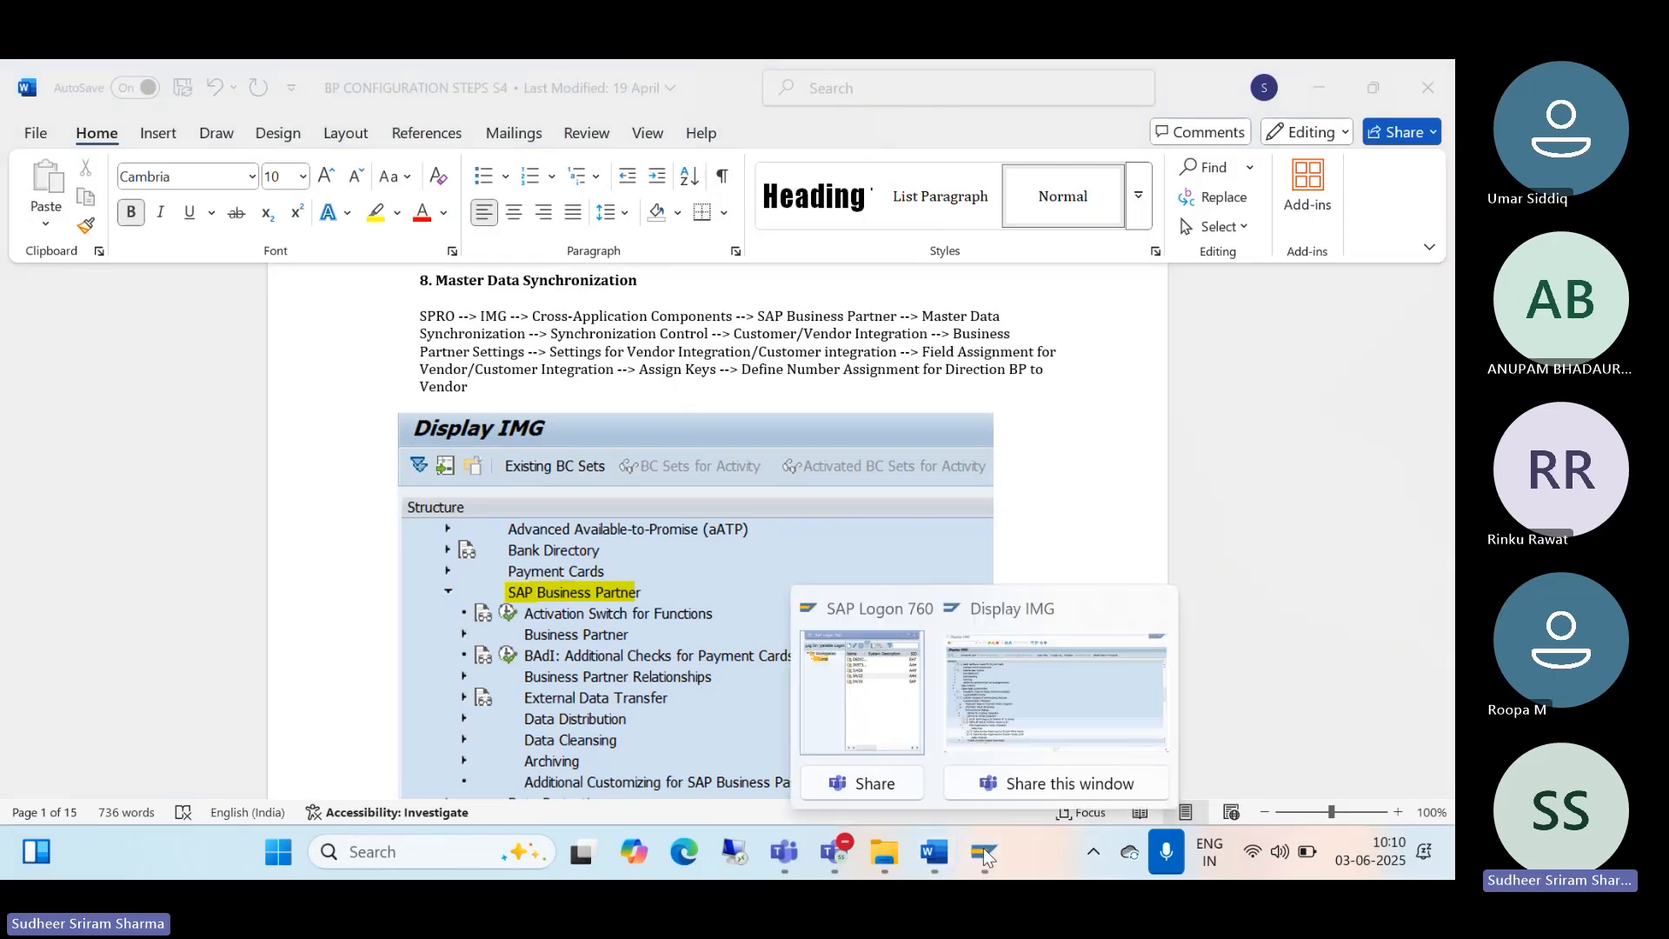
left_click(1034, 742)
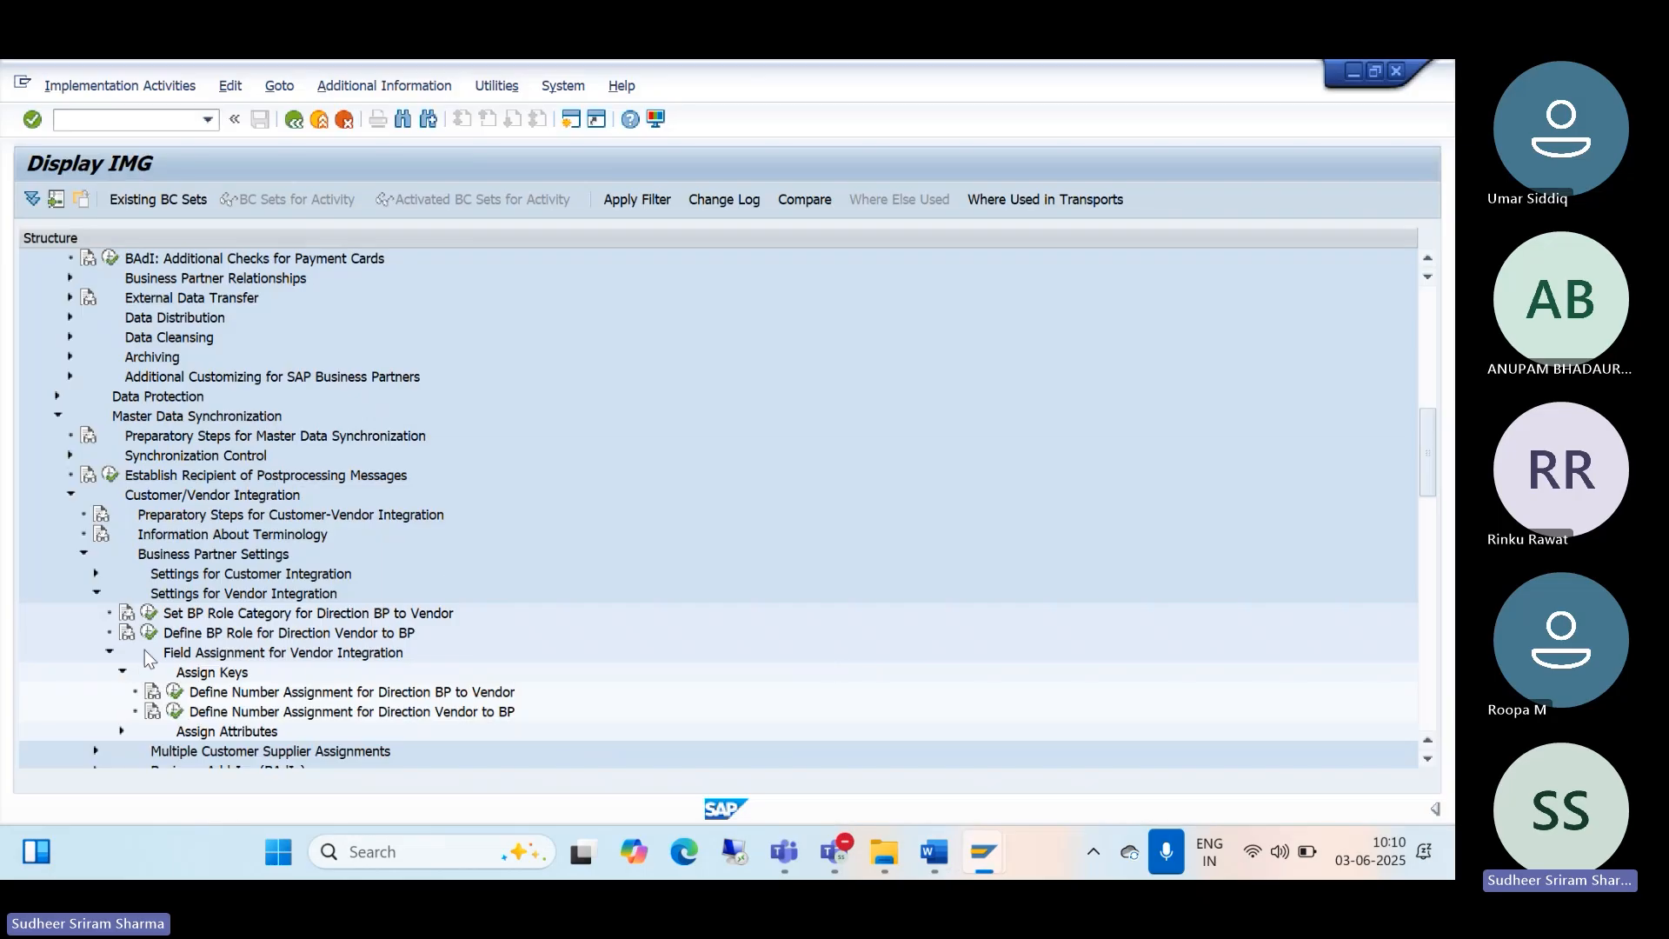
Step: Open Define Number Assignment for Direction BP to Vendor and start a new grouping assignment
left_click(148, 615)
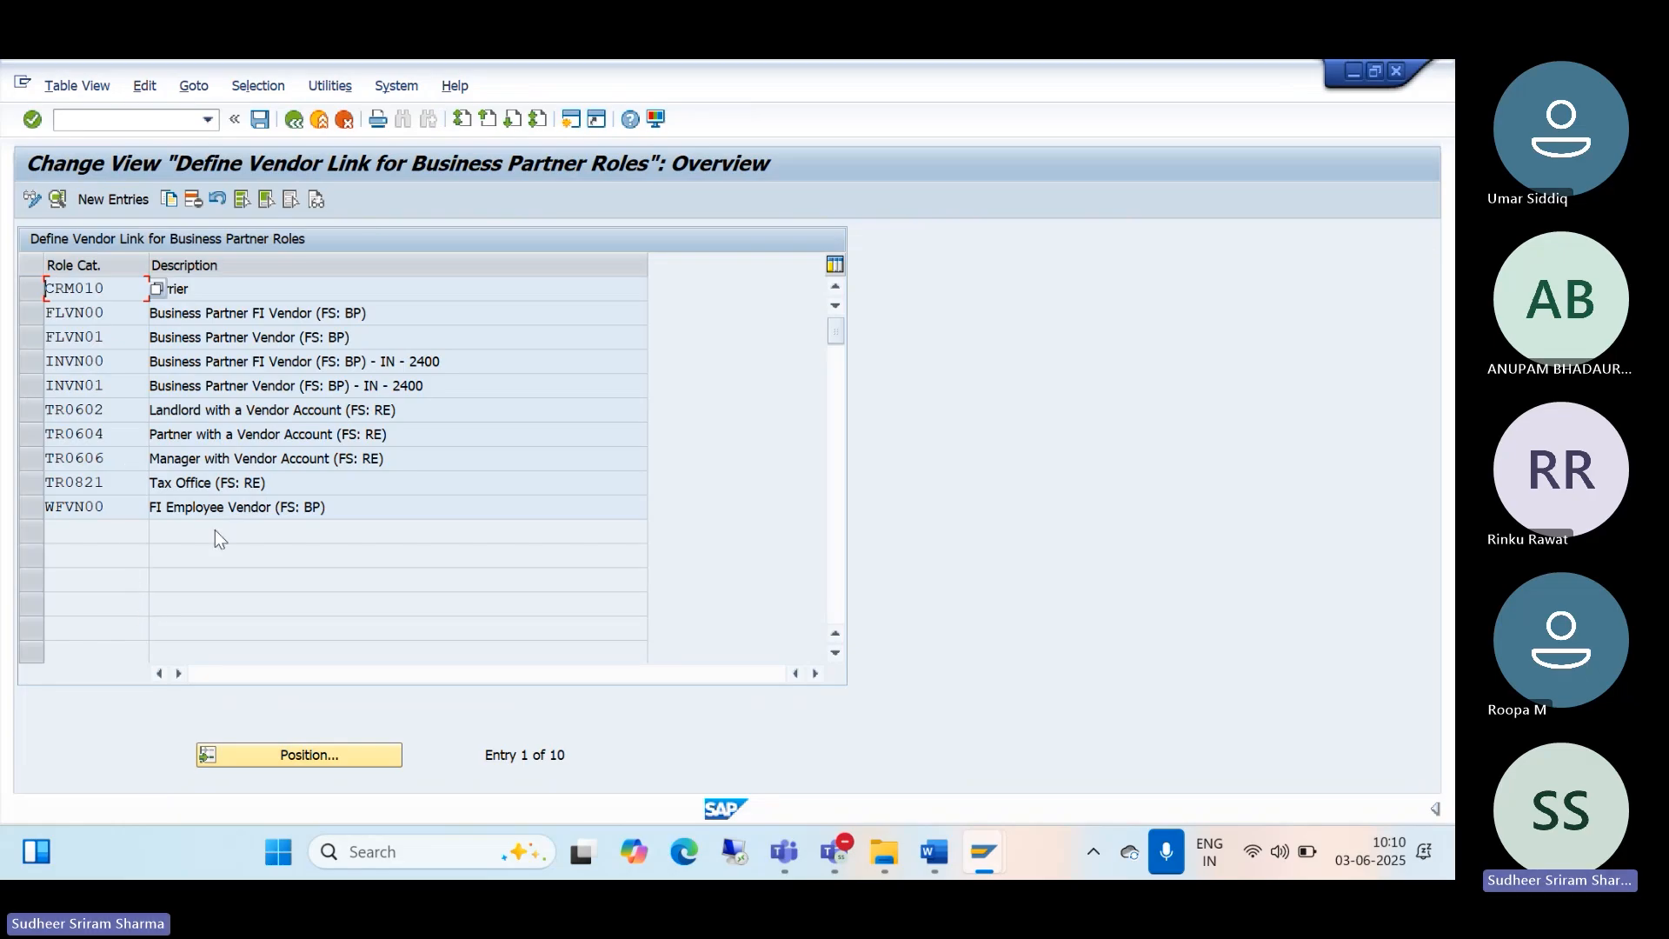
left_click(295, 122)
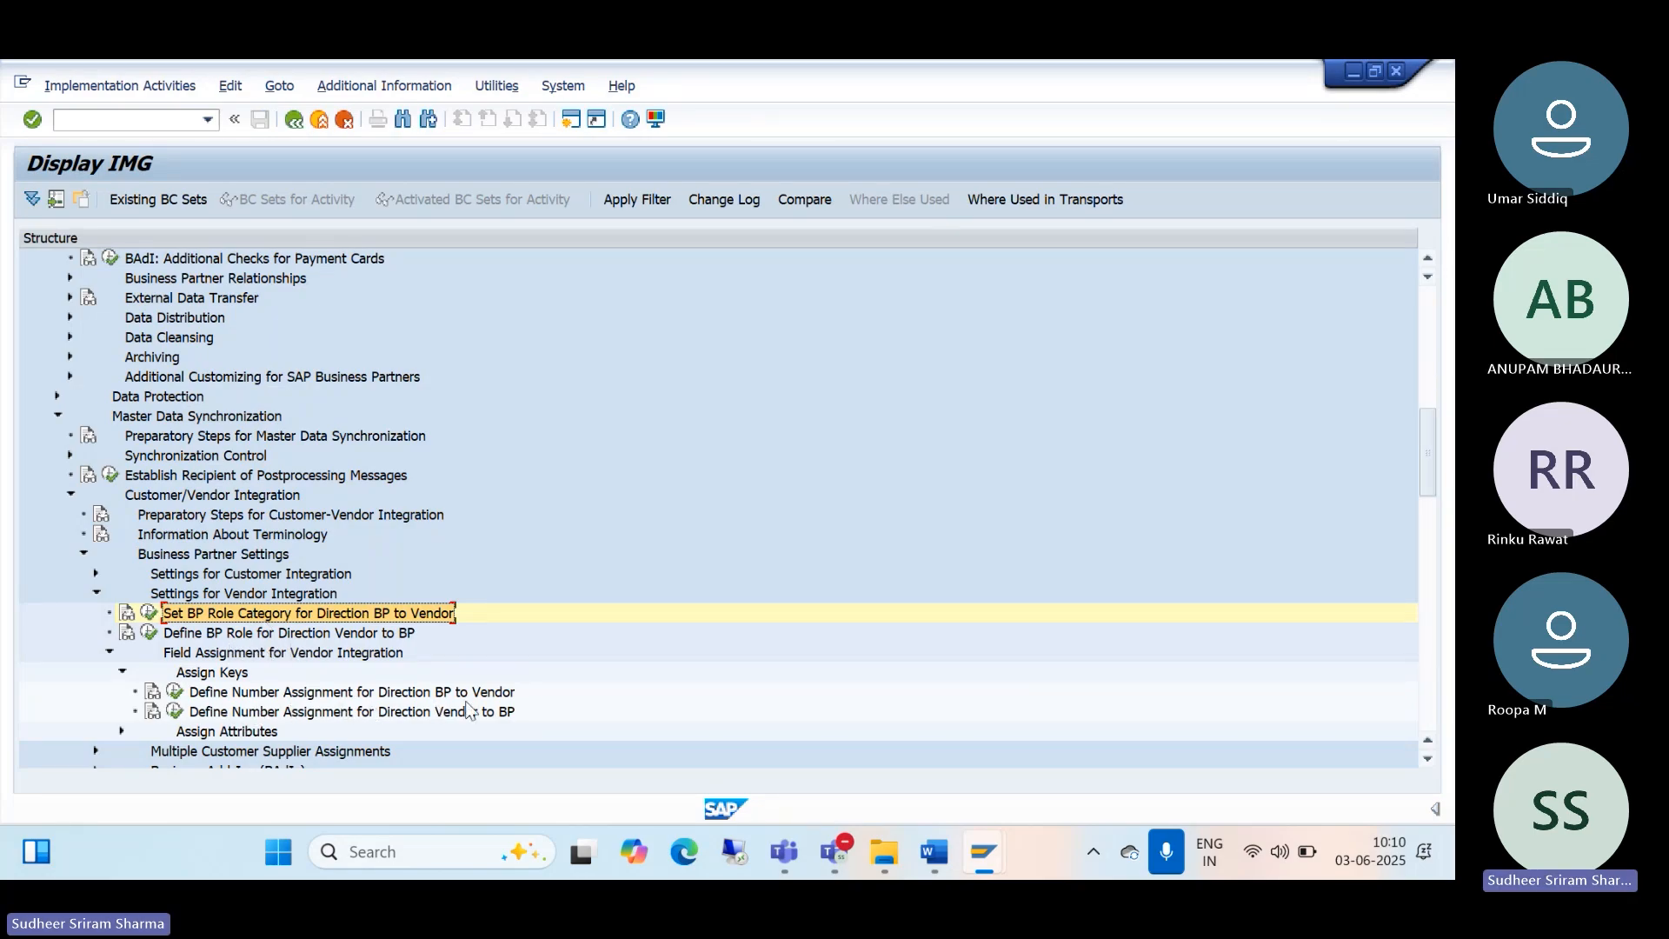
left_click(174, 692)
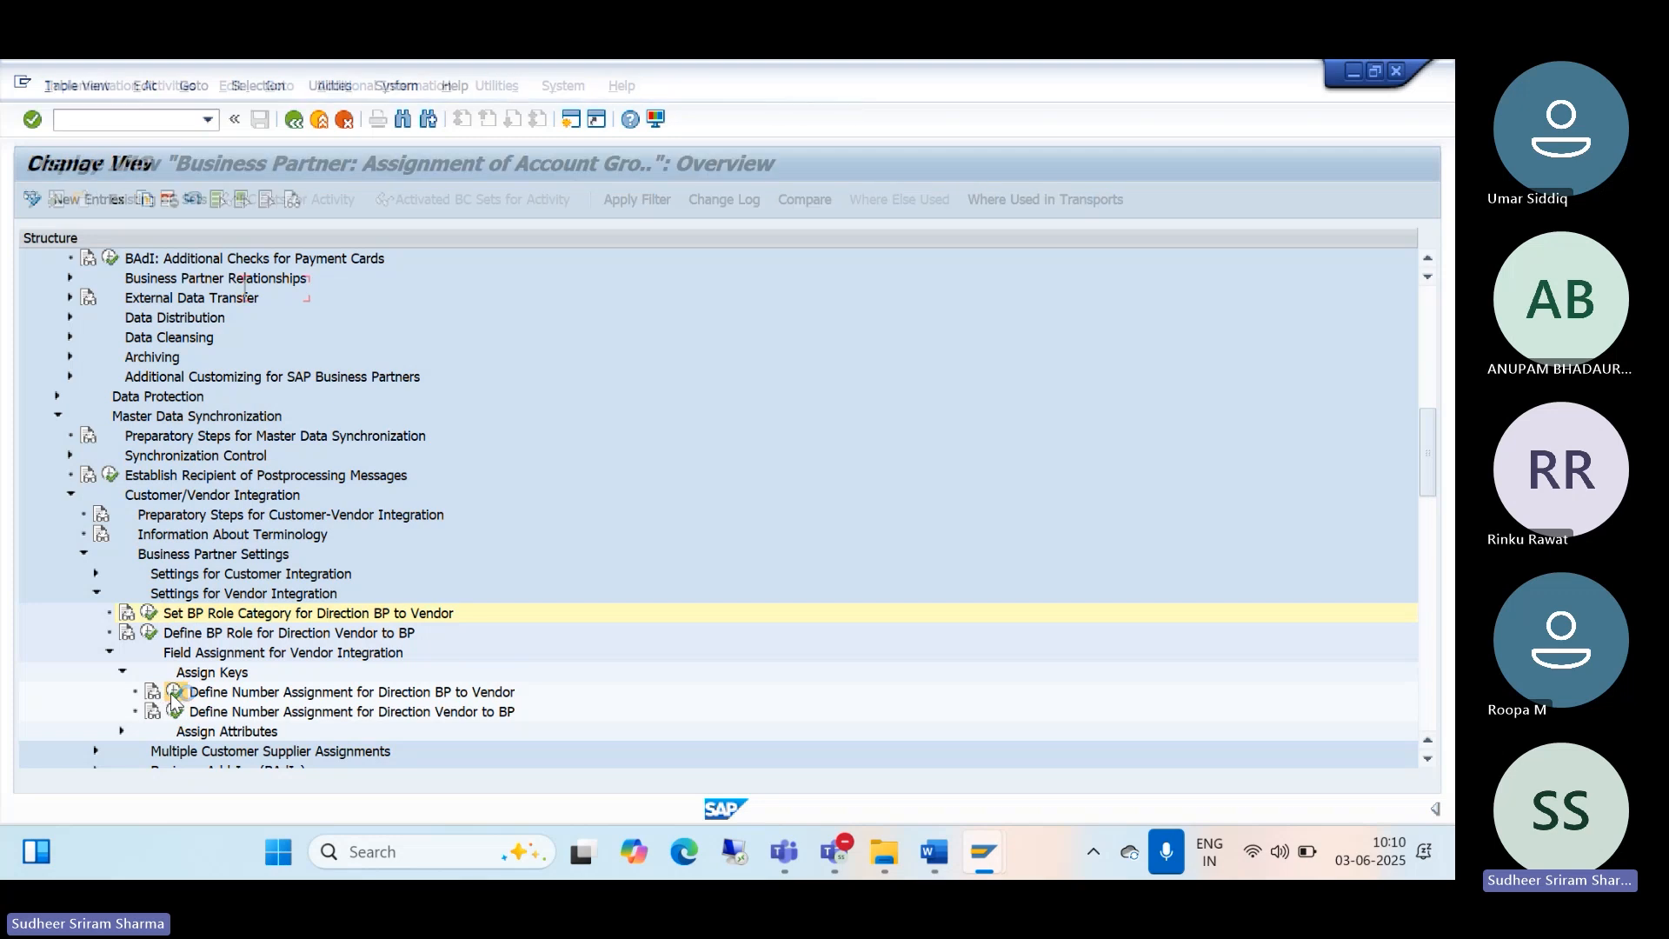
left_click(814, 233)
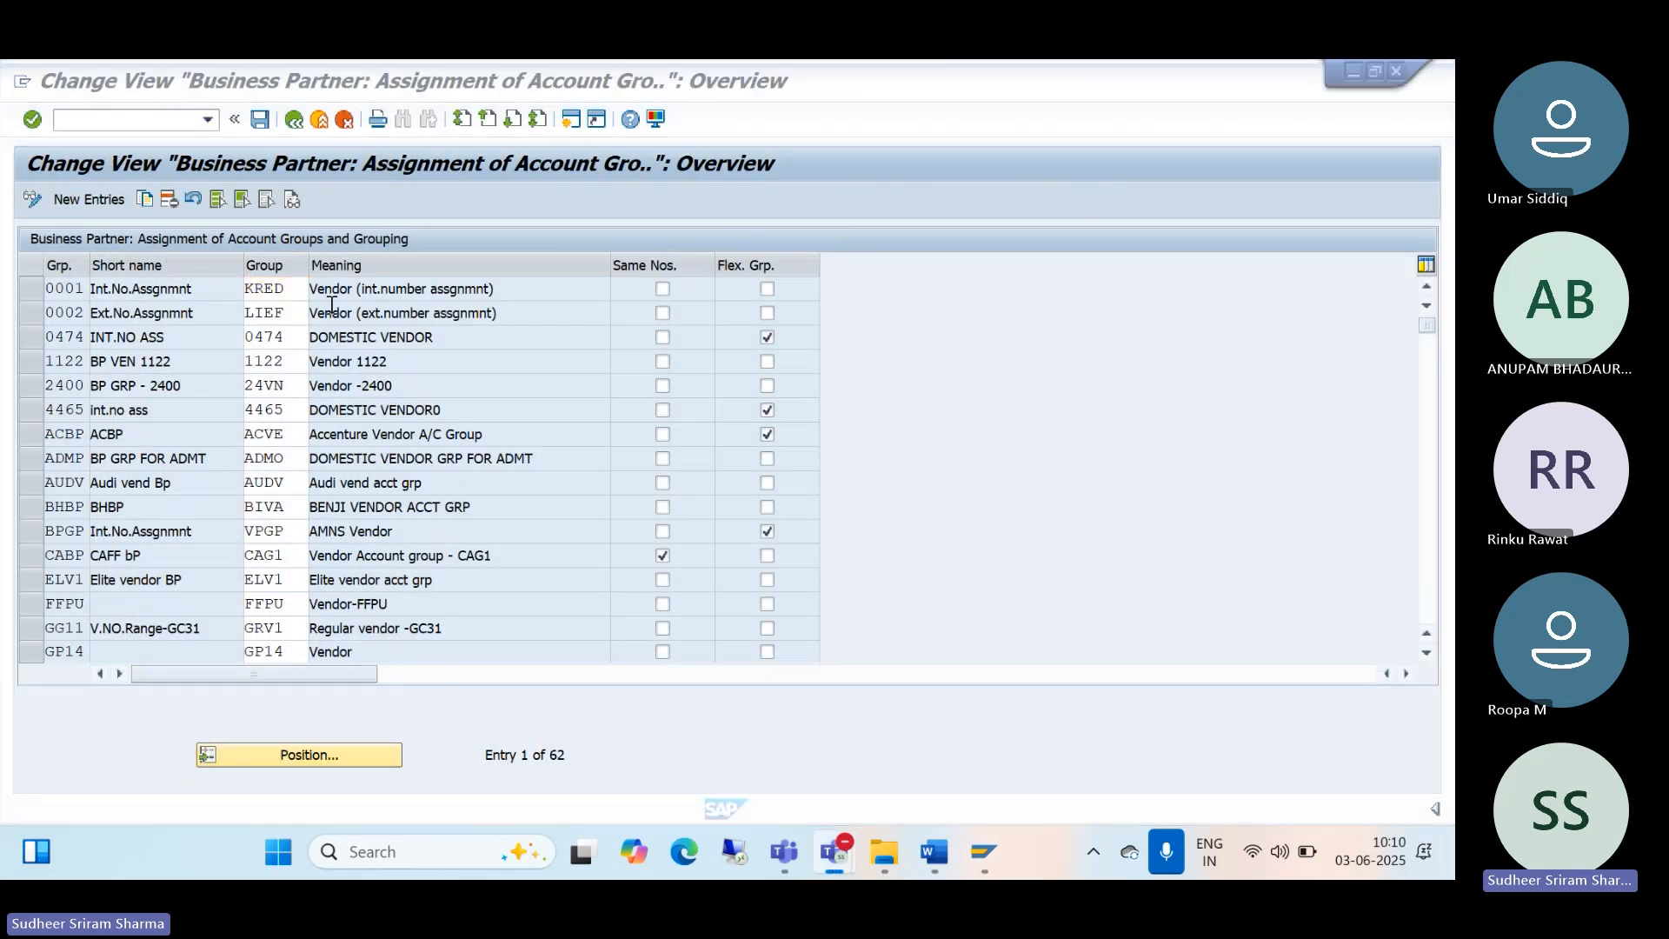
left_click(215, 308)
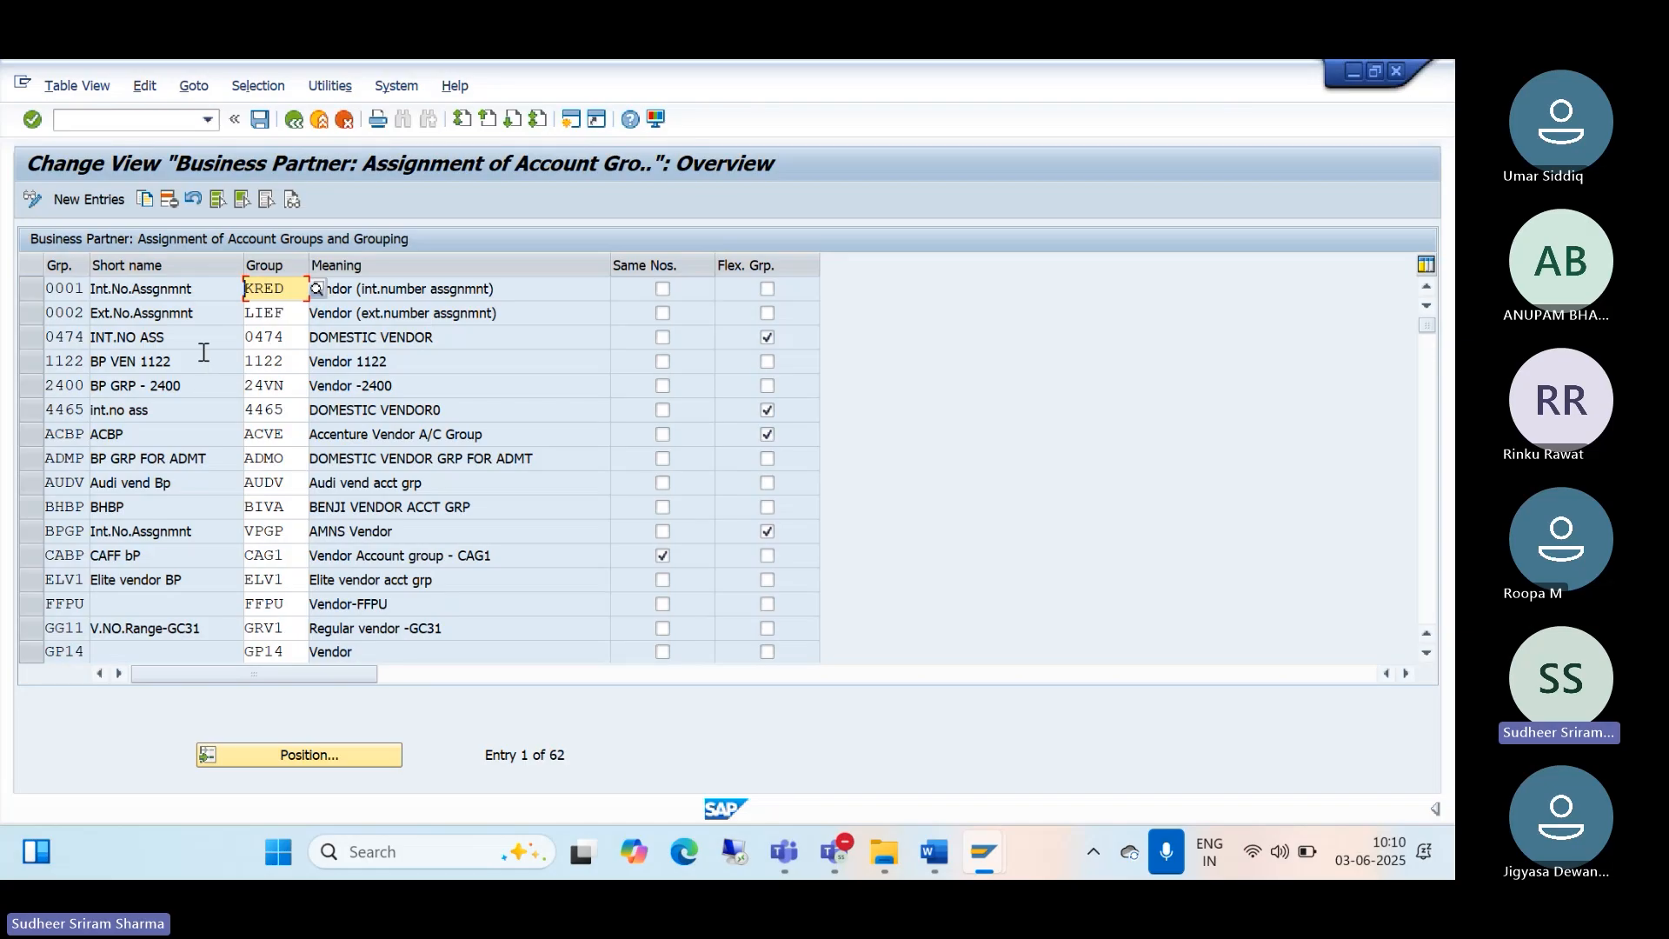
left_click(111, 199)
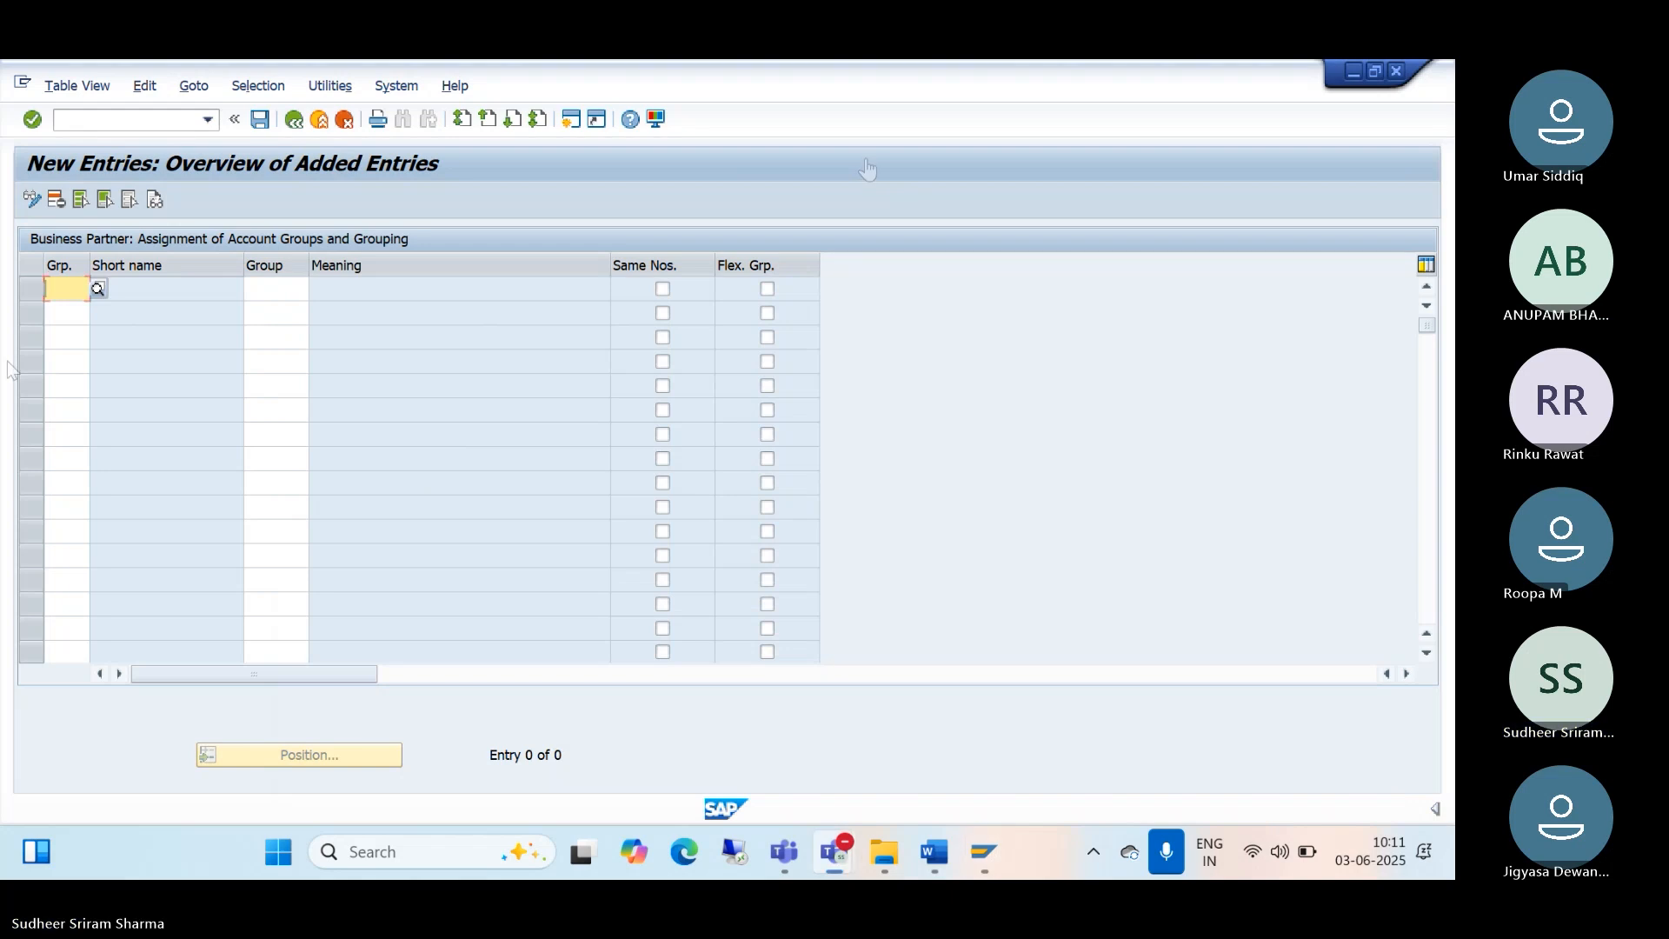
Step: Pair grouping TMDO with vendor account group TMDO, get the 'entry already exists' error, and cancel
type("tmdo")
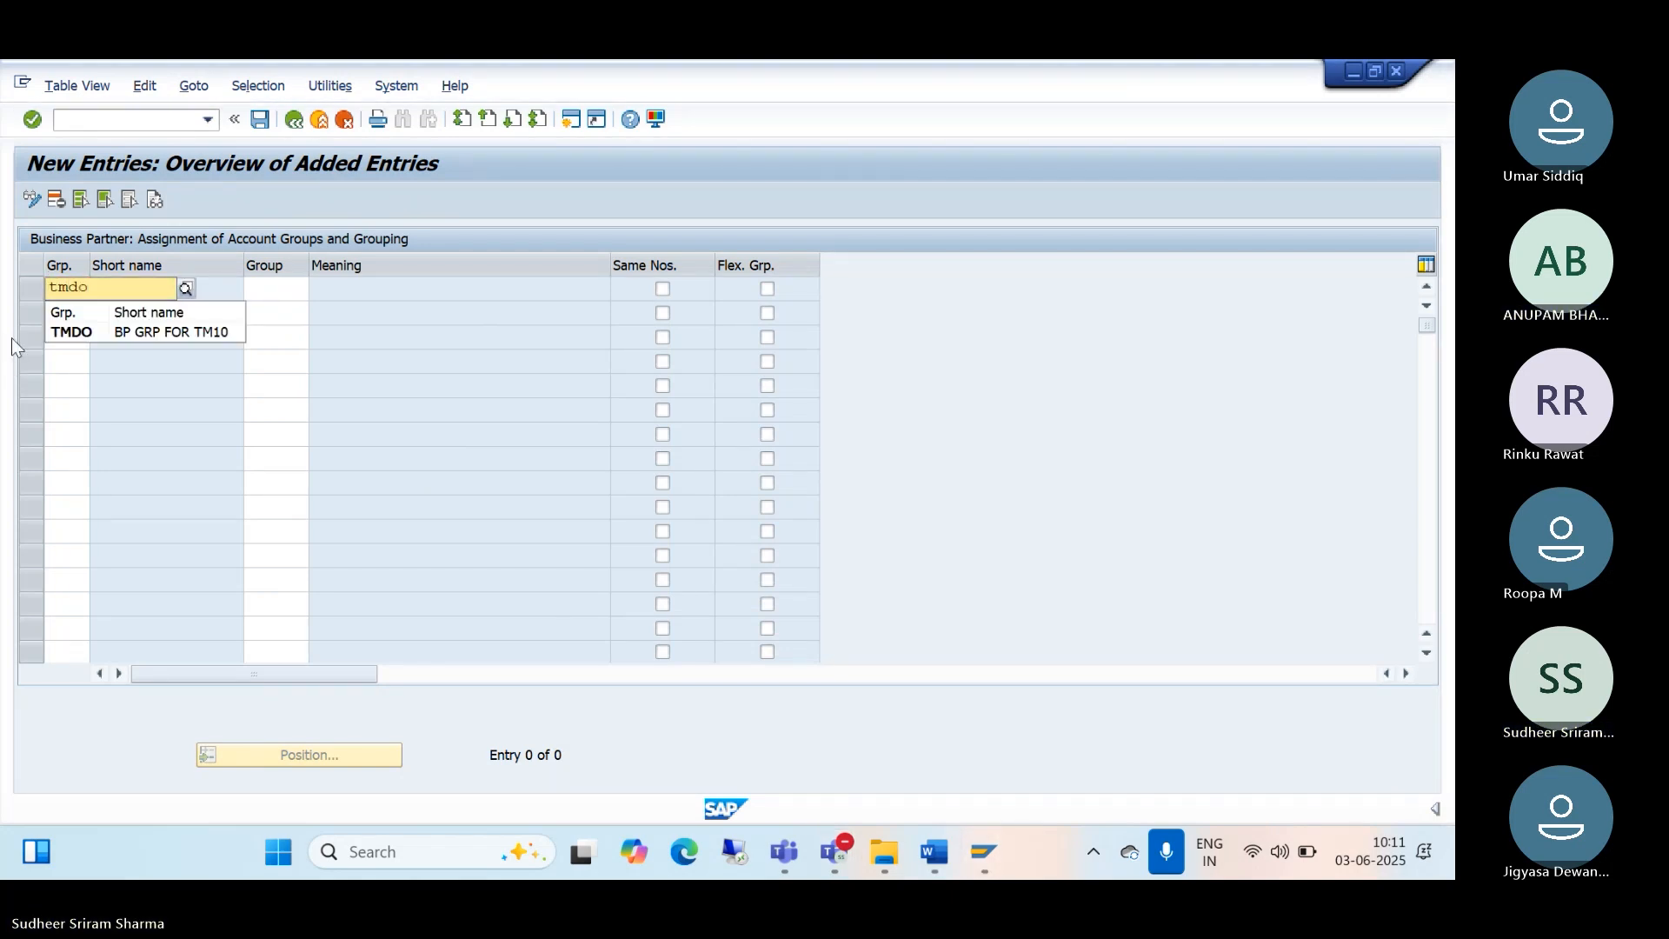
left_click(77, 339)
left_click(261, 288)
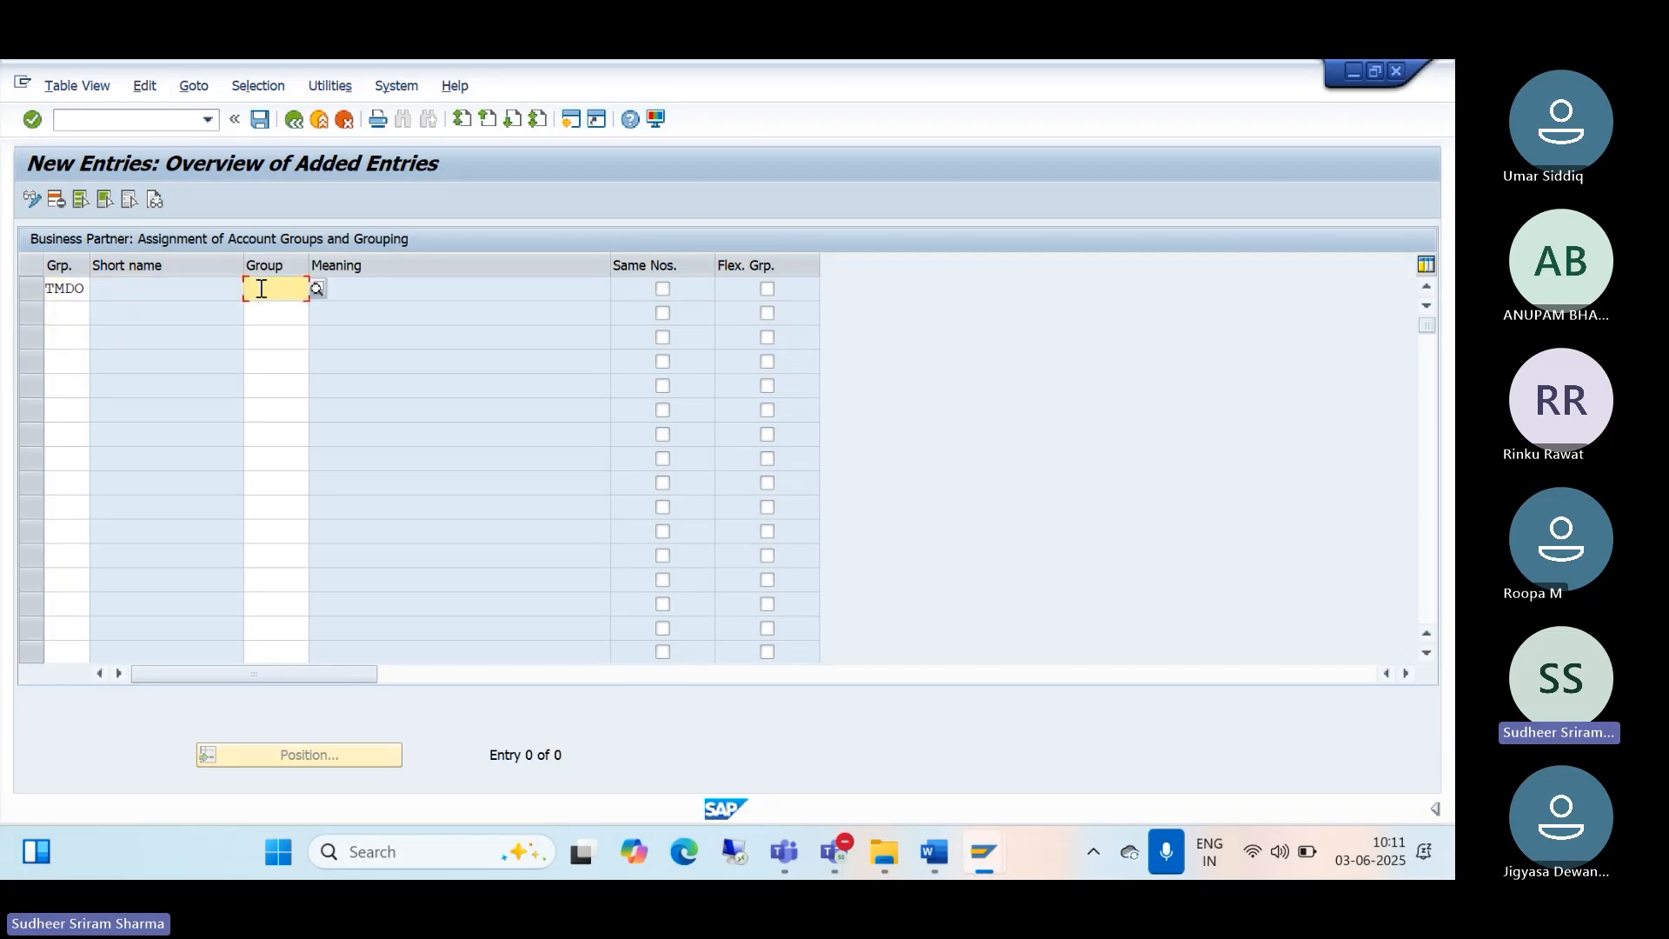
type("tmdo")
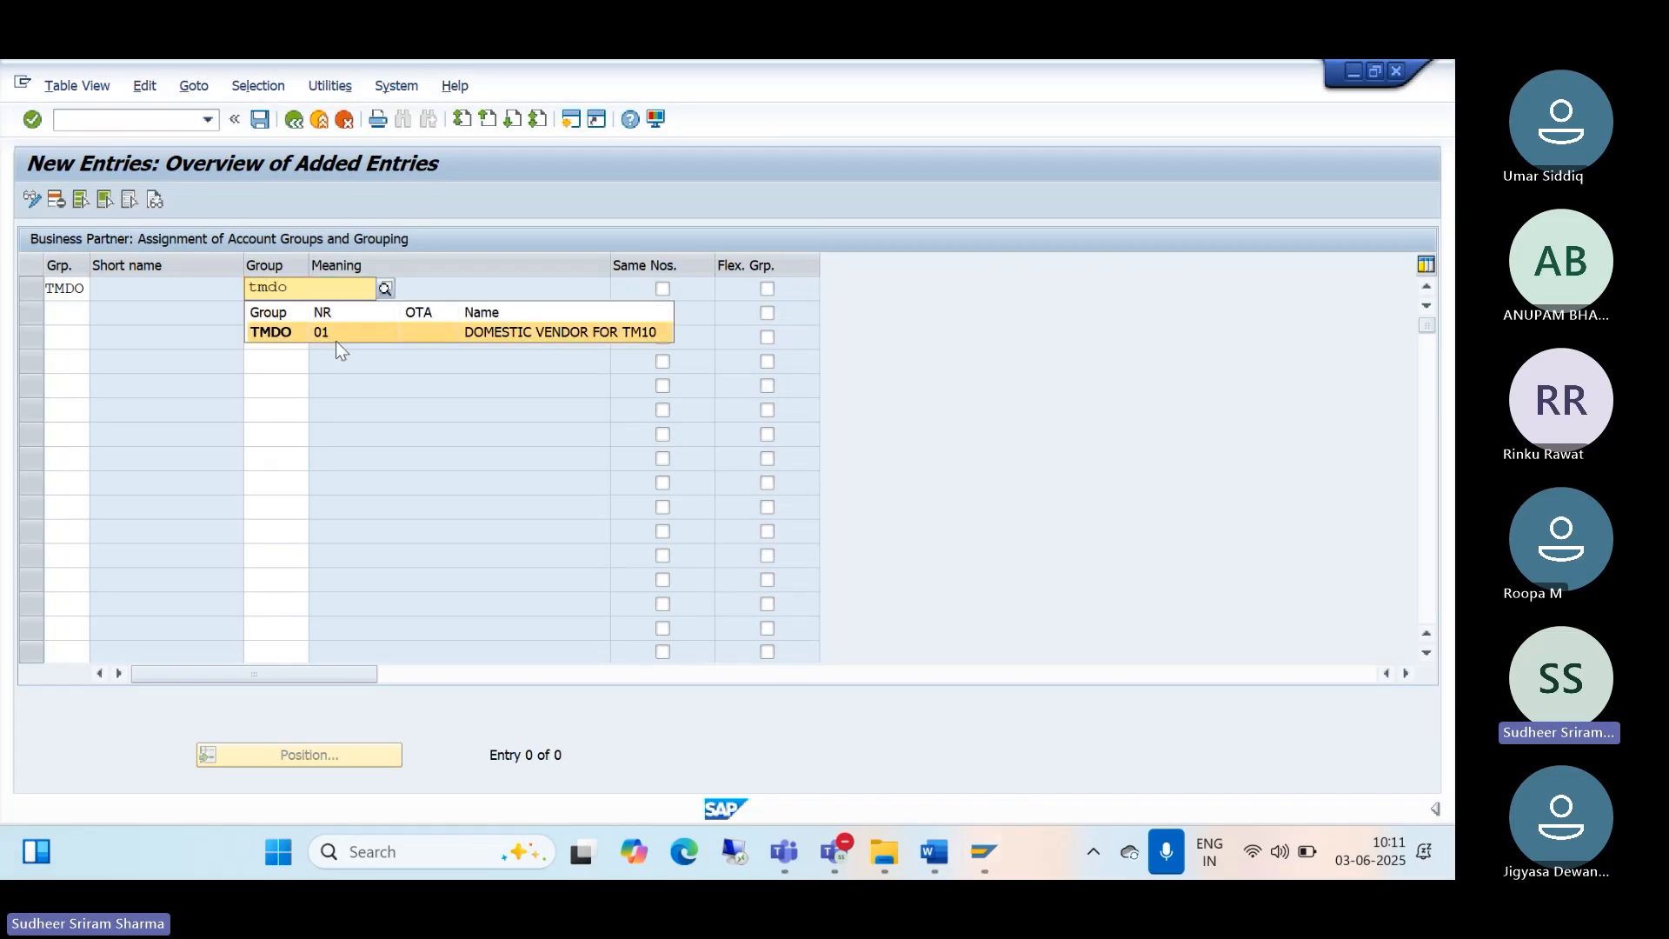
left_click(288, 334)
key("Return")
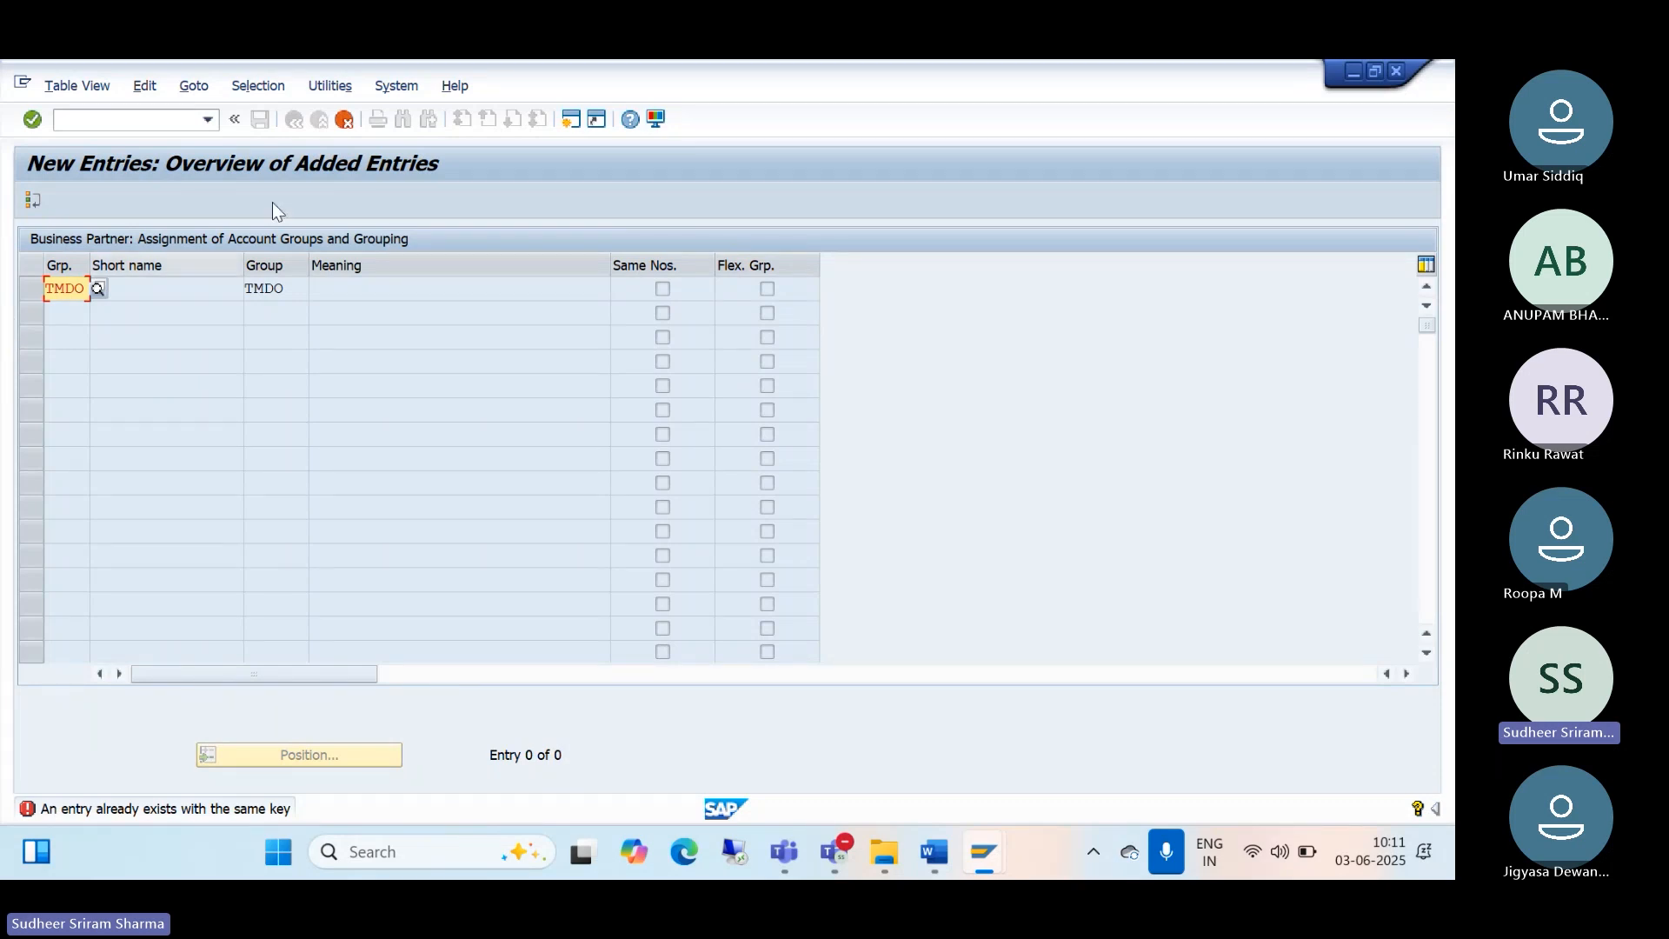
left_click(345, 120)
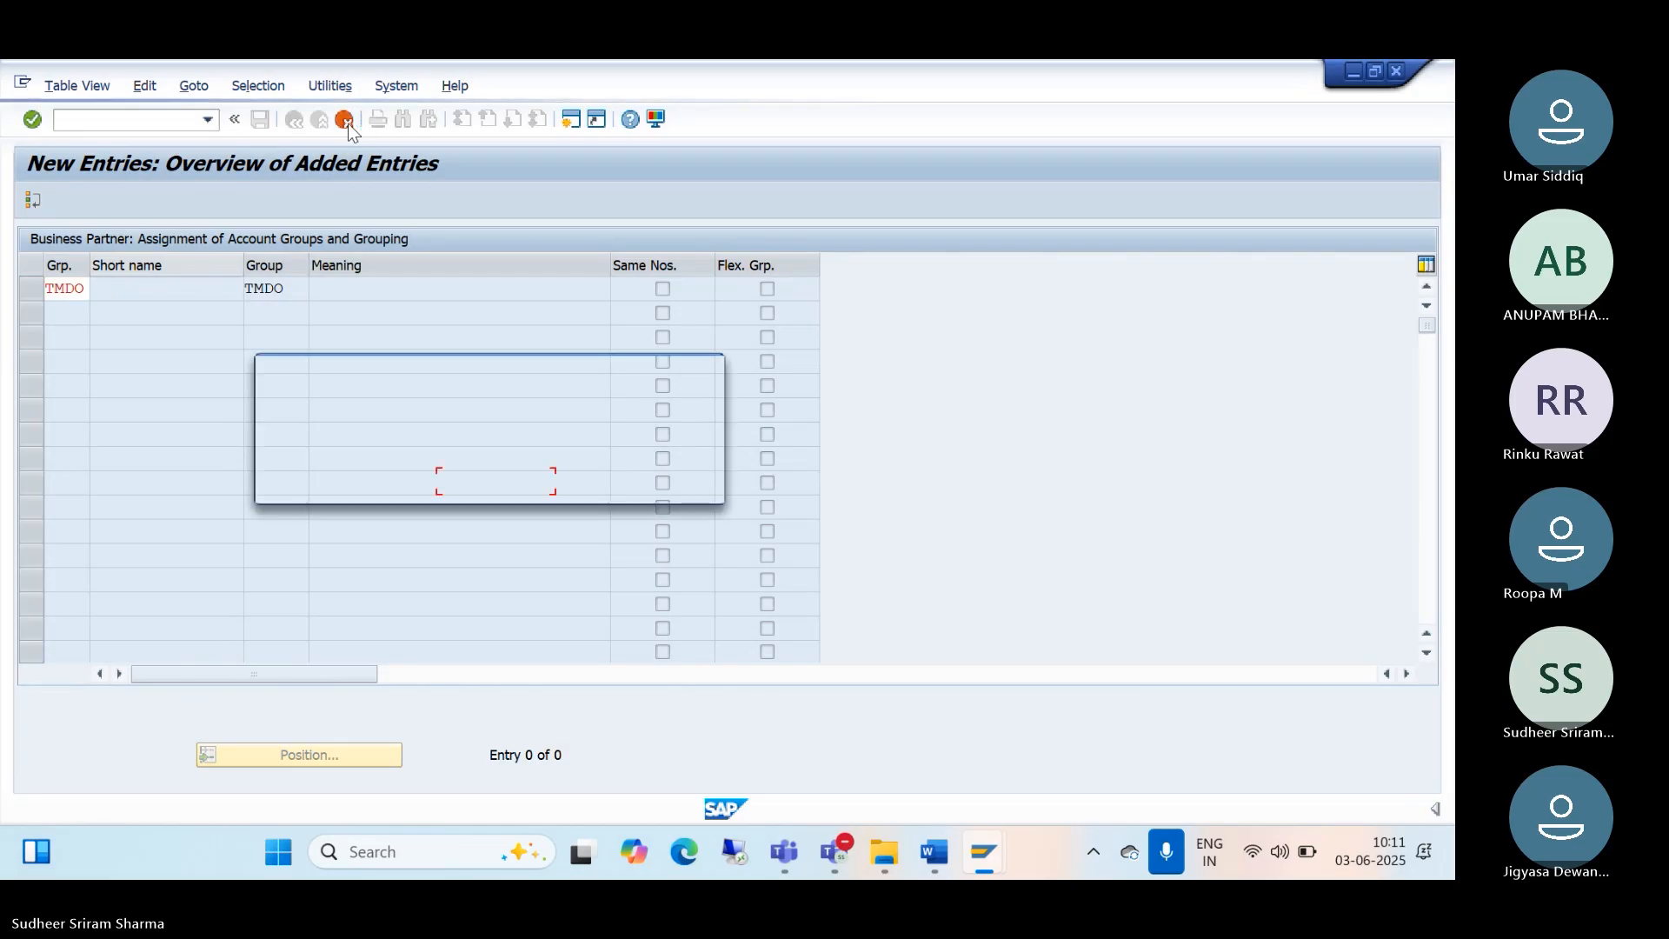
Step: Confirm discarding the duplicate, go back, and position the assignment list on grouping TMDO
left_click(377, 480)
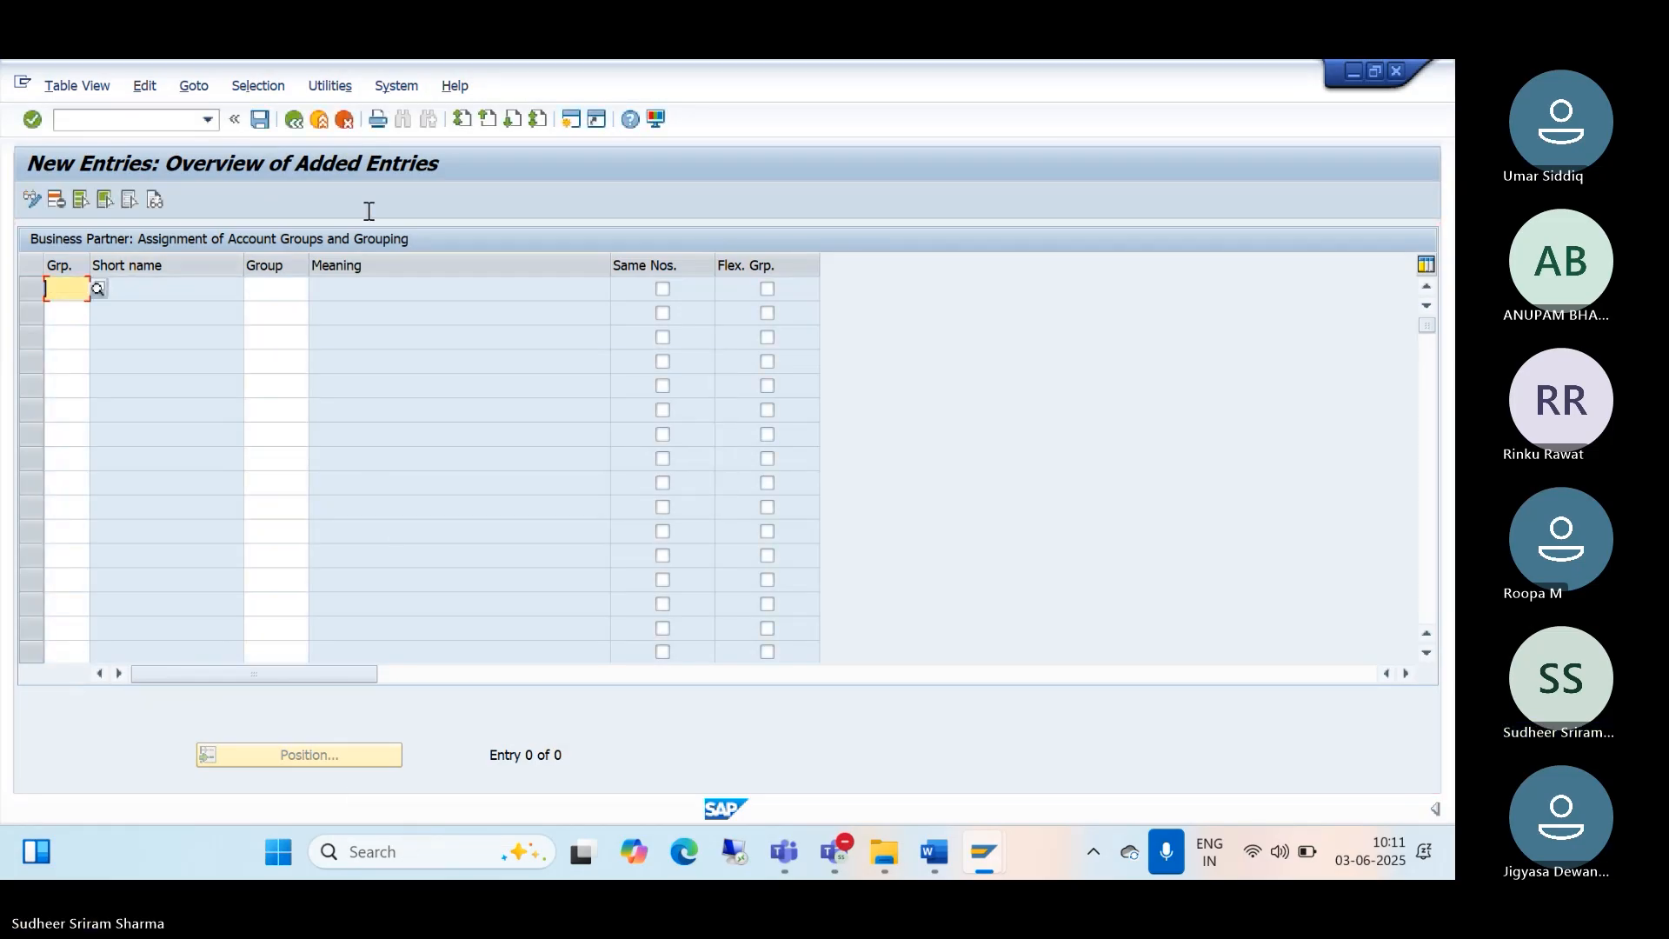
left_click(295, 122)
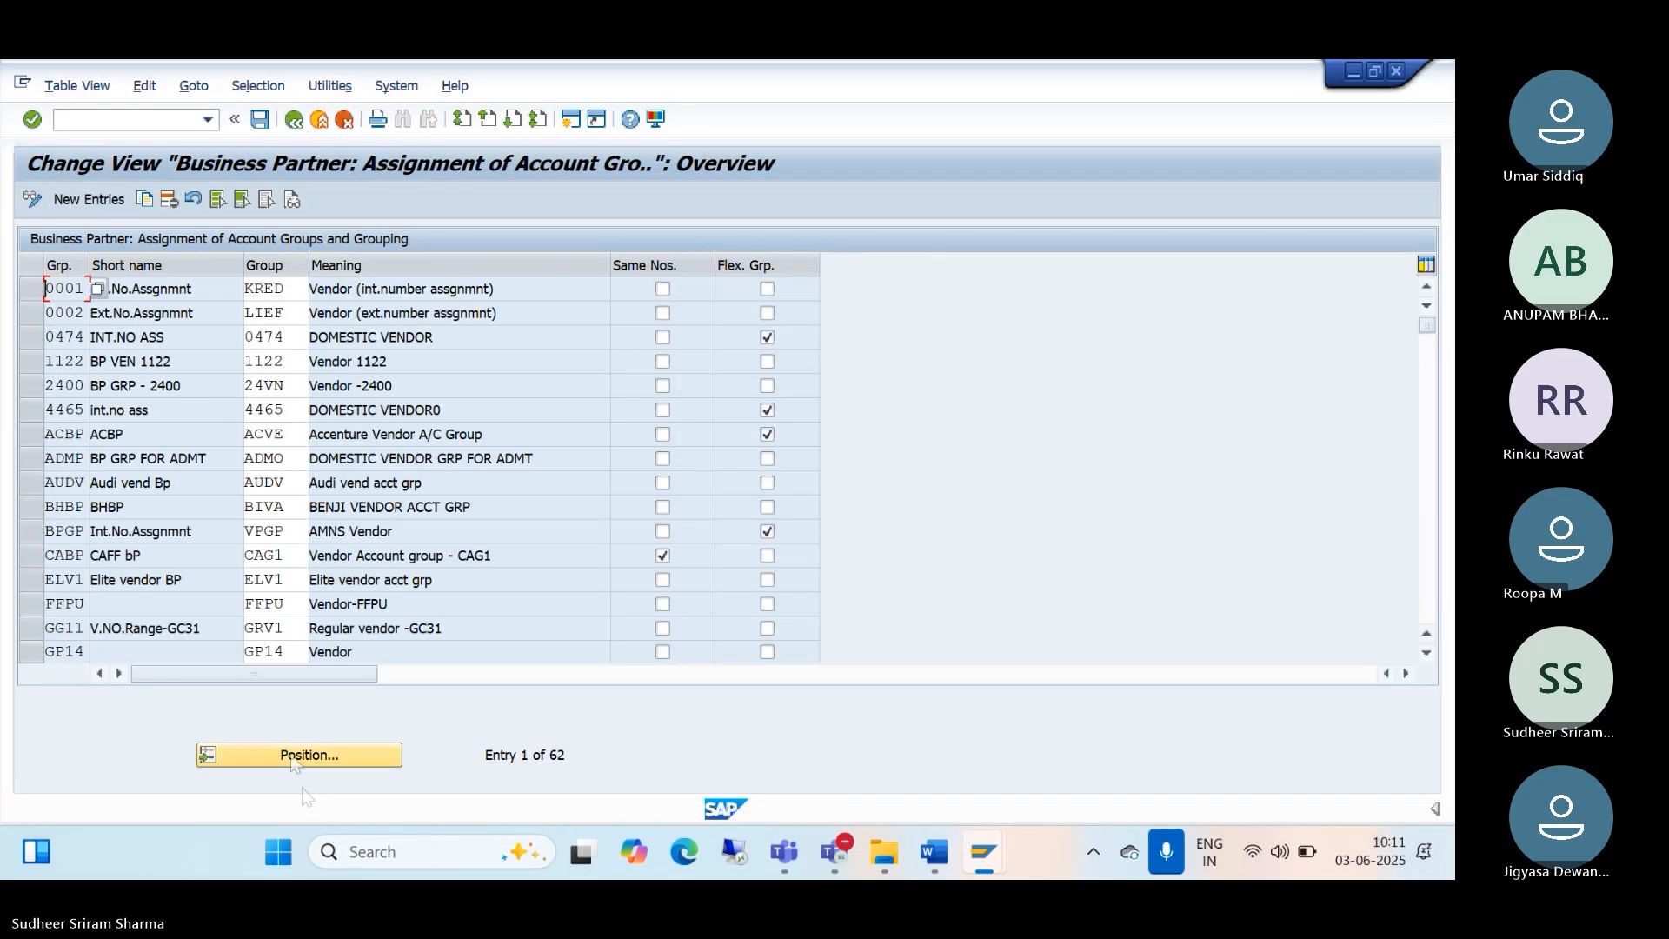
left_click(294, 756)
type("tmdo")
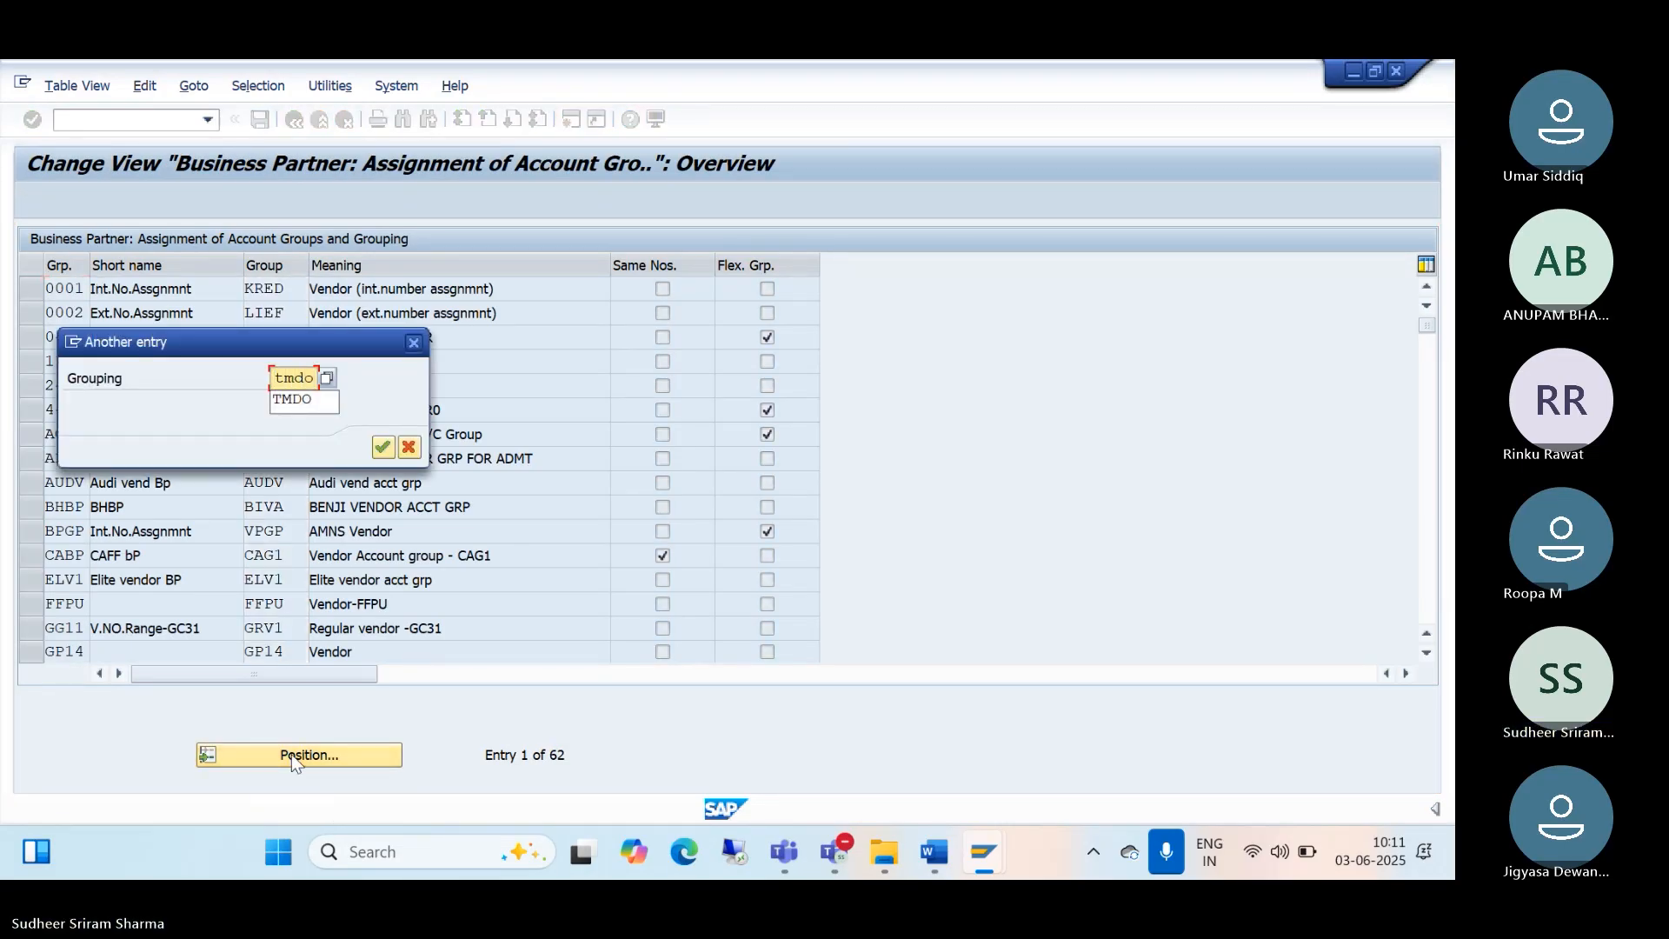
left_click(383, 447)
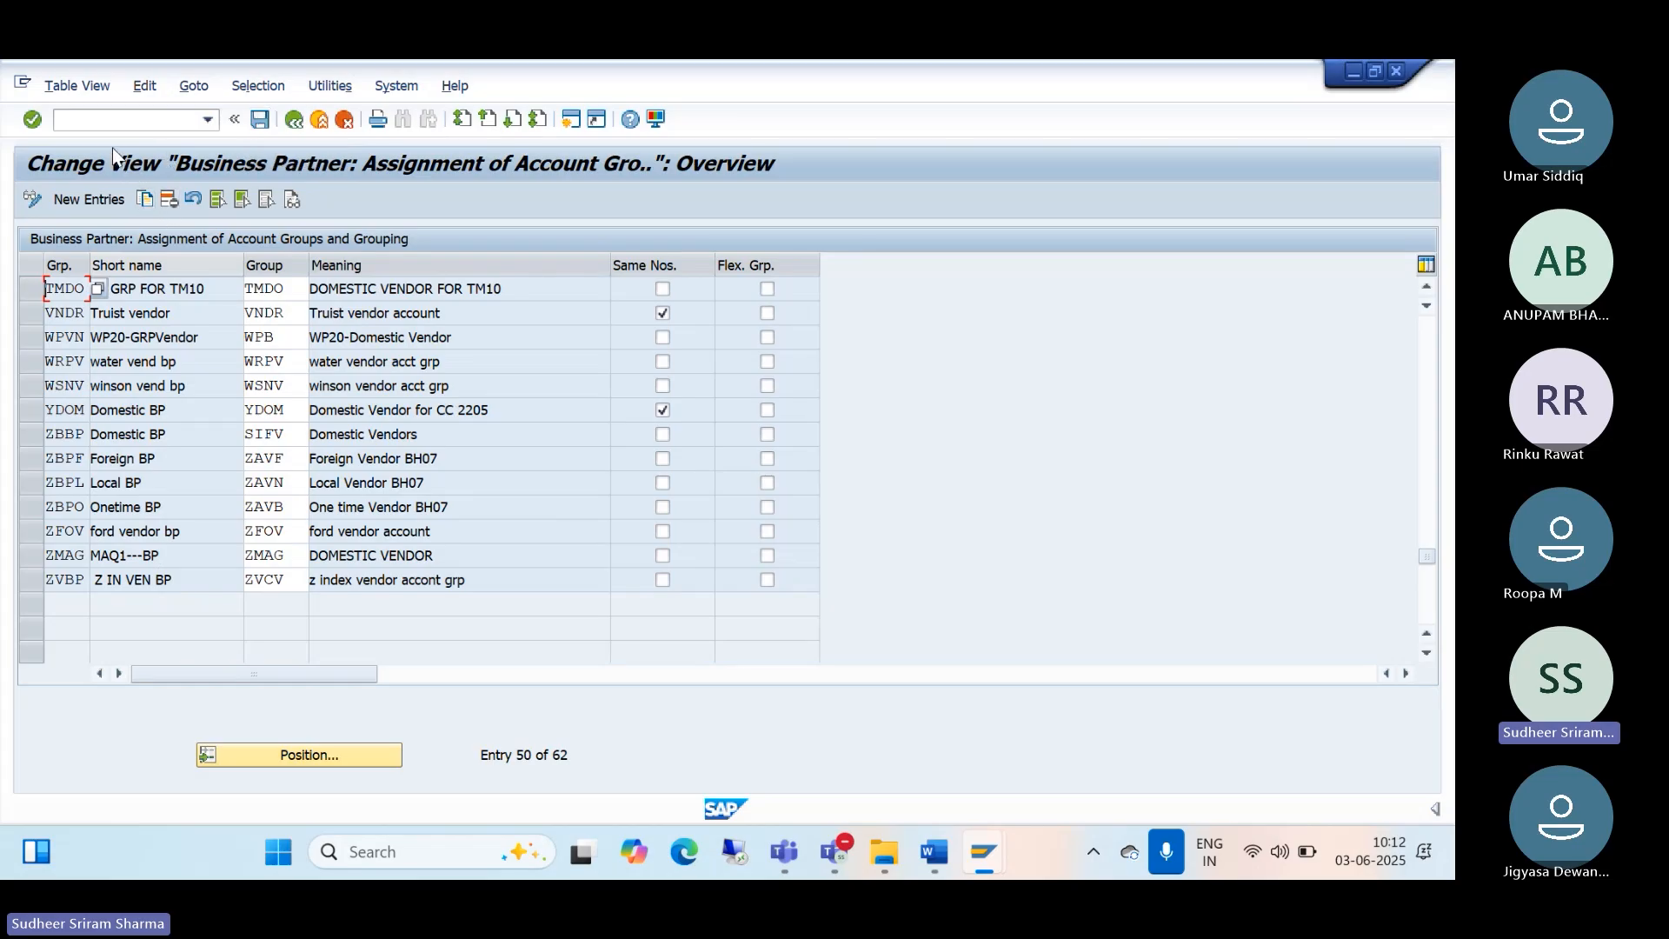
Step: Minimize SAP and scroll the Word guide to STEP 7: Transaction Code BP
left_click(1354, 80)
scroll(728, 591, "down", 5)
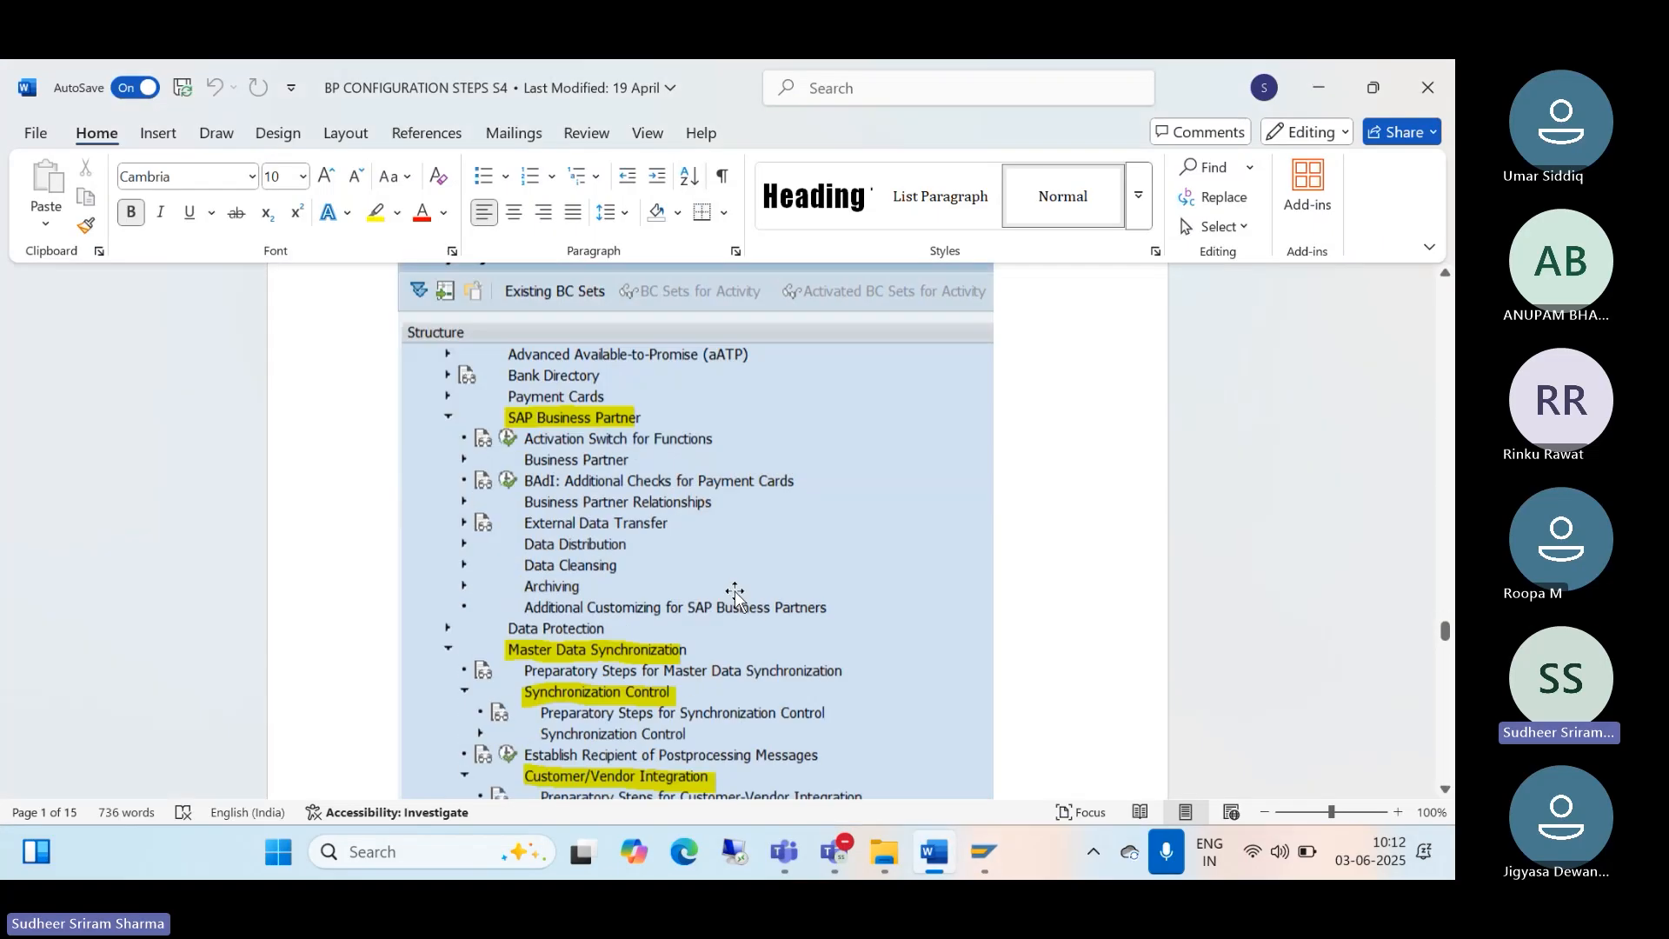
scroll(728, 588, "down", 15)
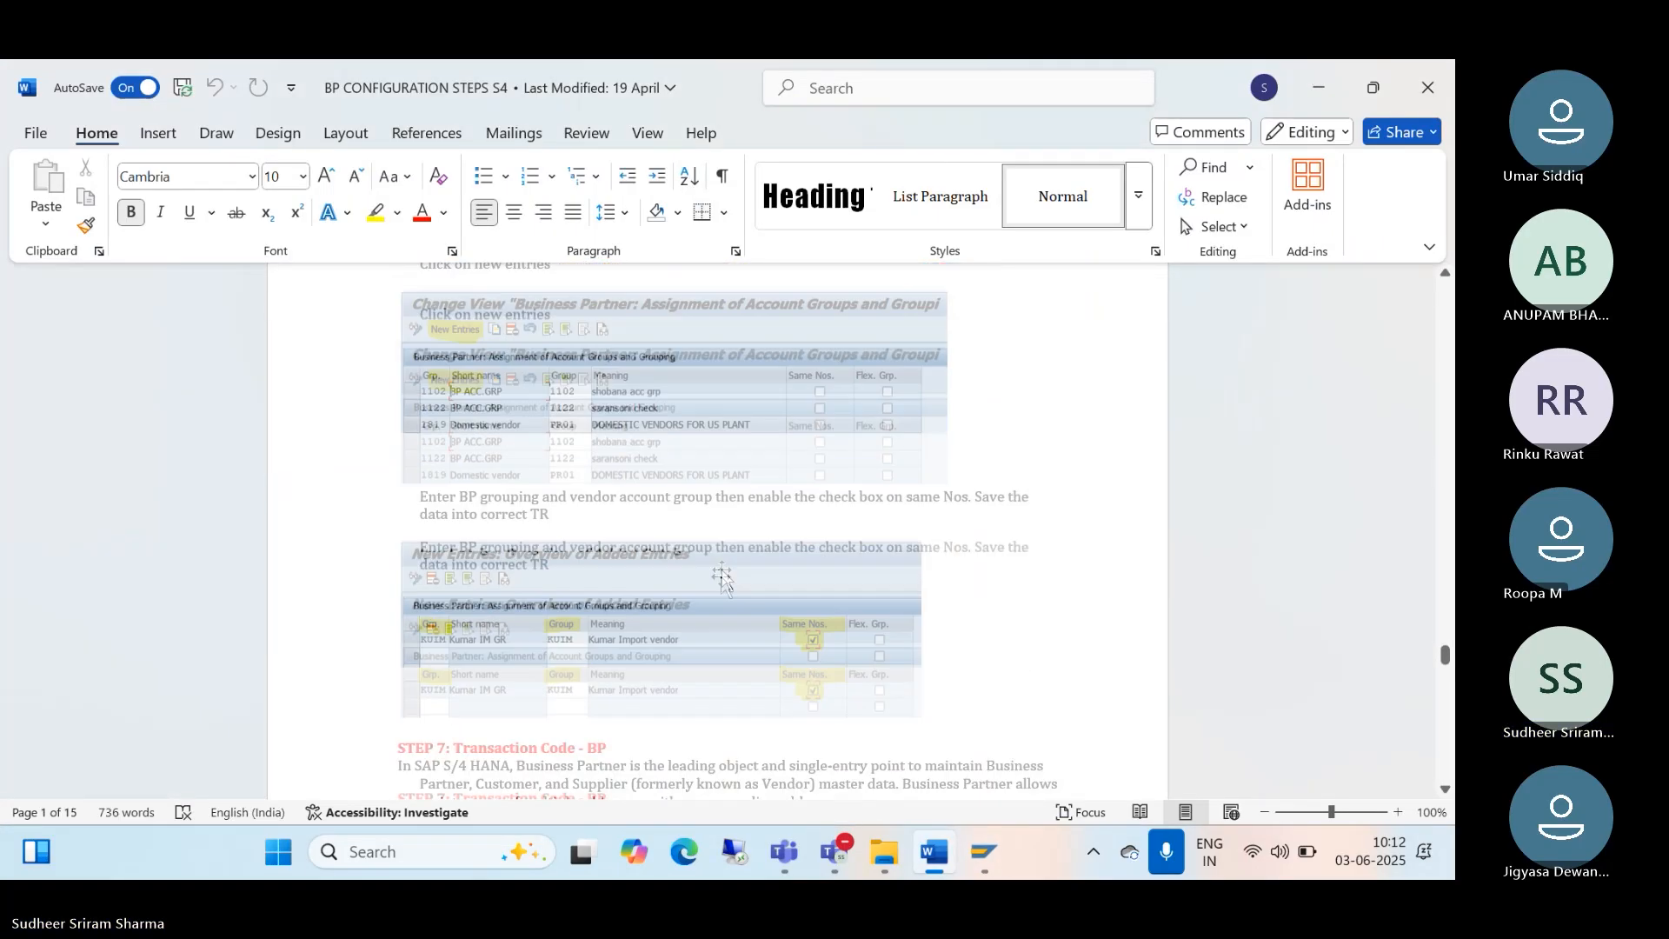
scroll(720, 561, "down", 3)
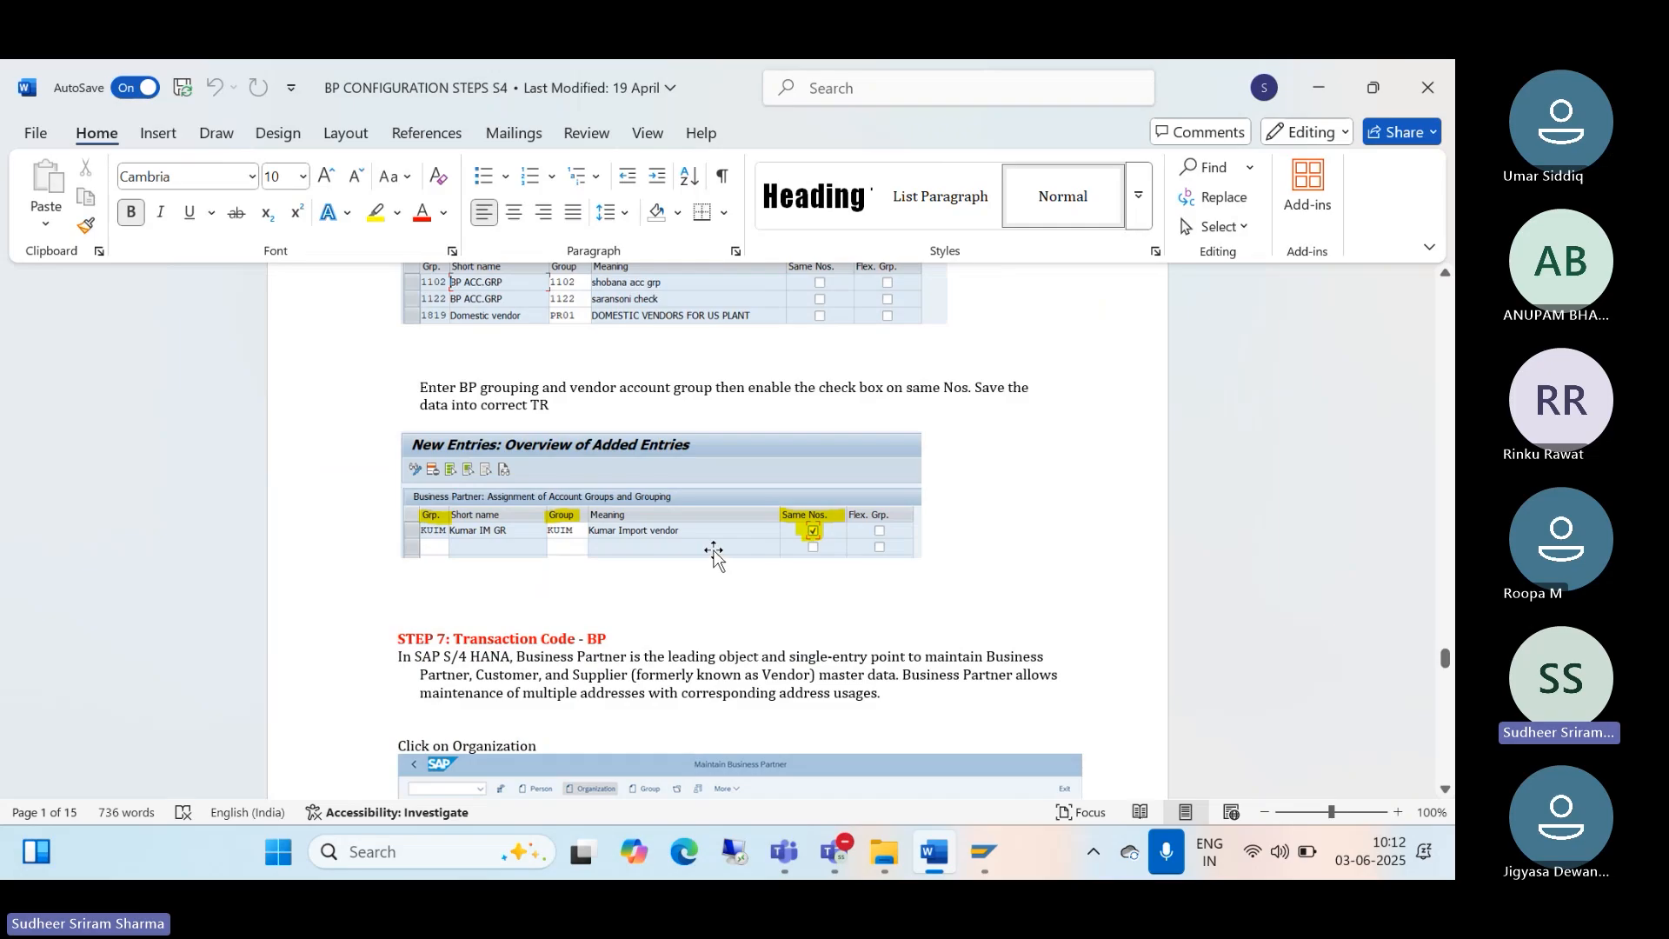
scroll(715, 550, "down", 4)
scroll(714, 550, "down", 2)
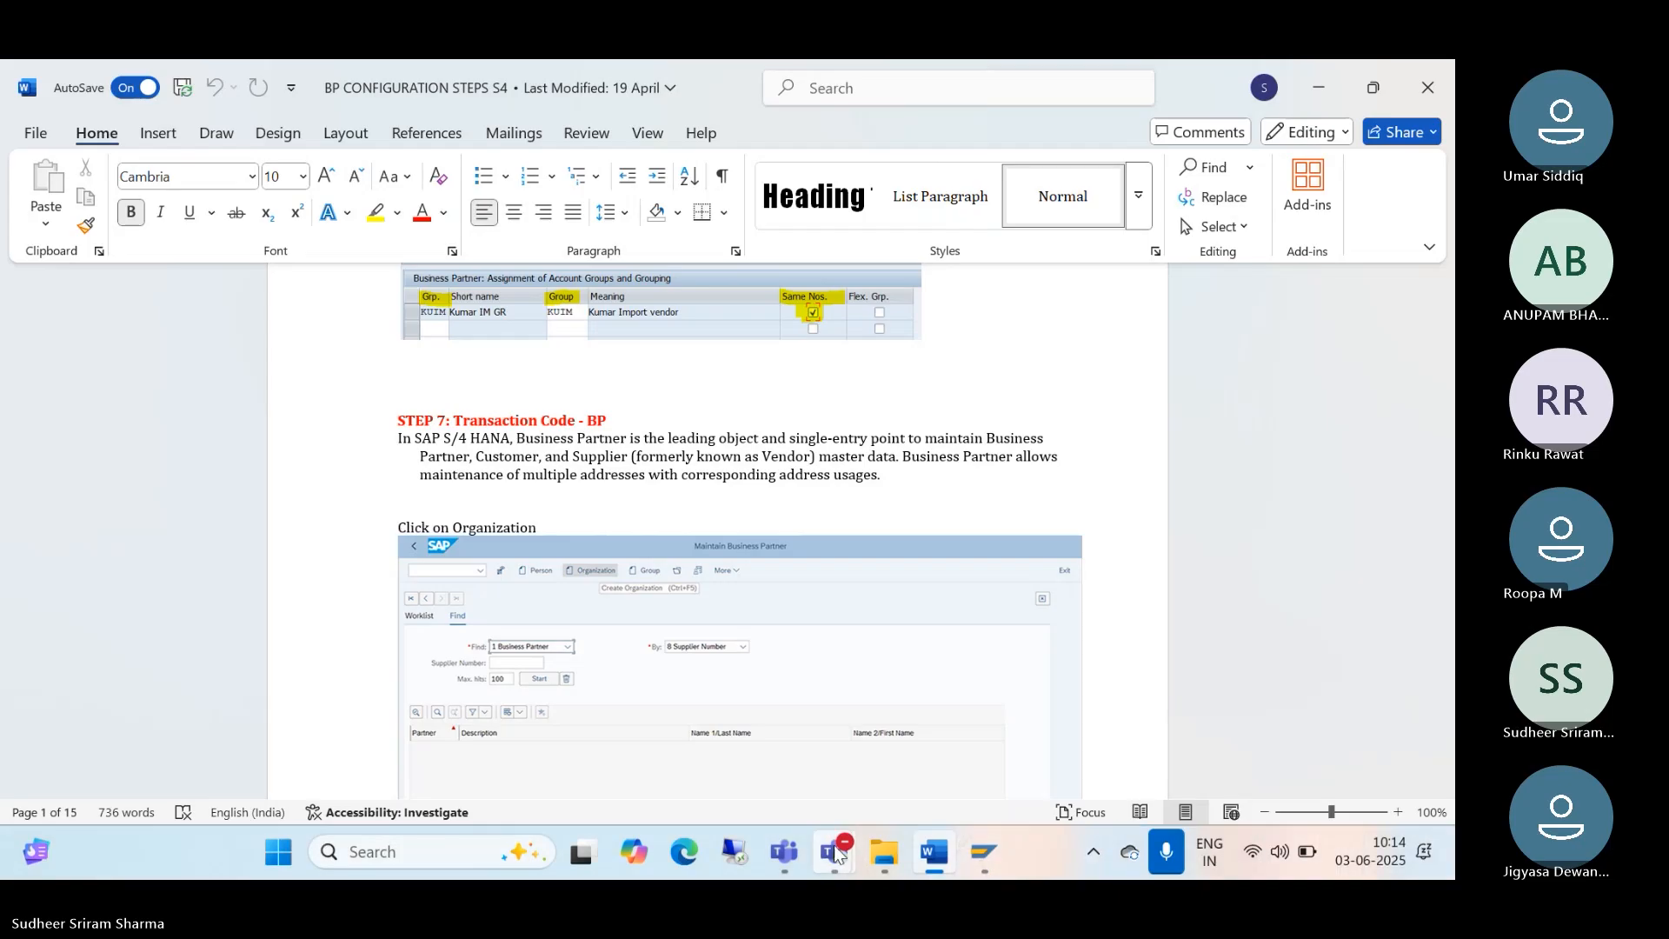
Step: Return to the S4FICO 10AM BATCH Teams meeting and open its More actions menu
left_click(819, 748)
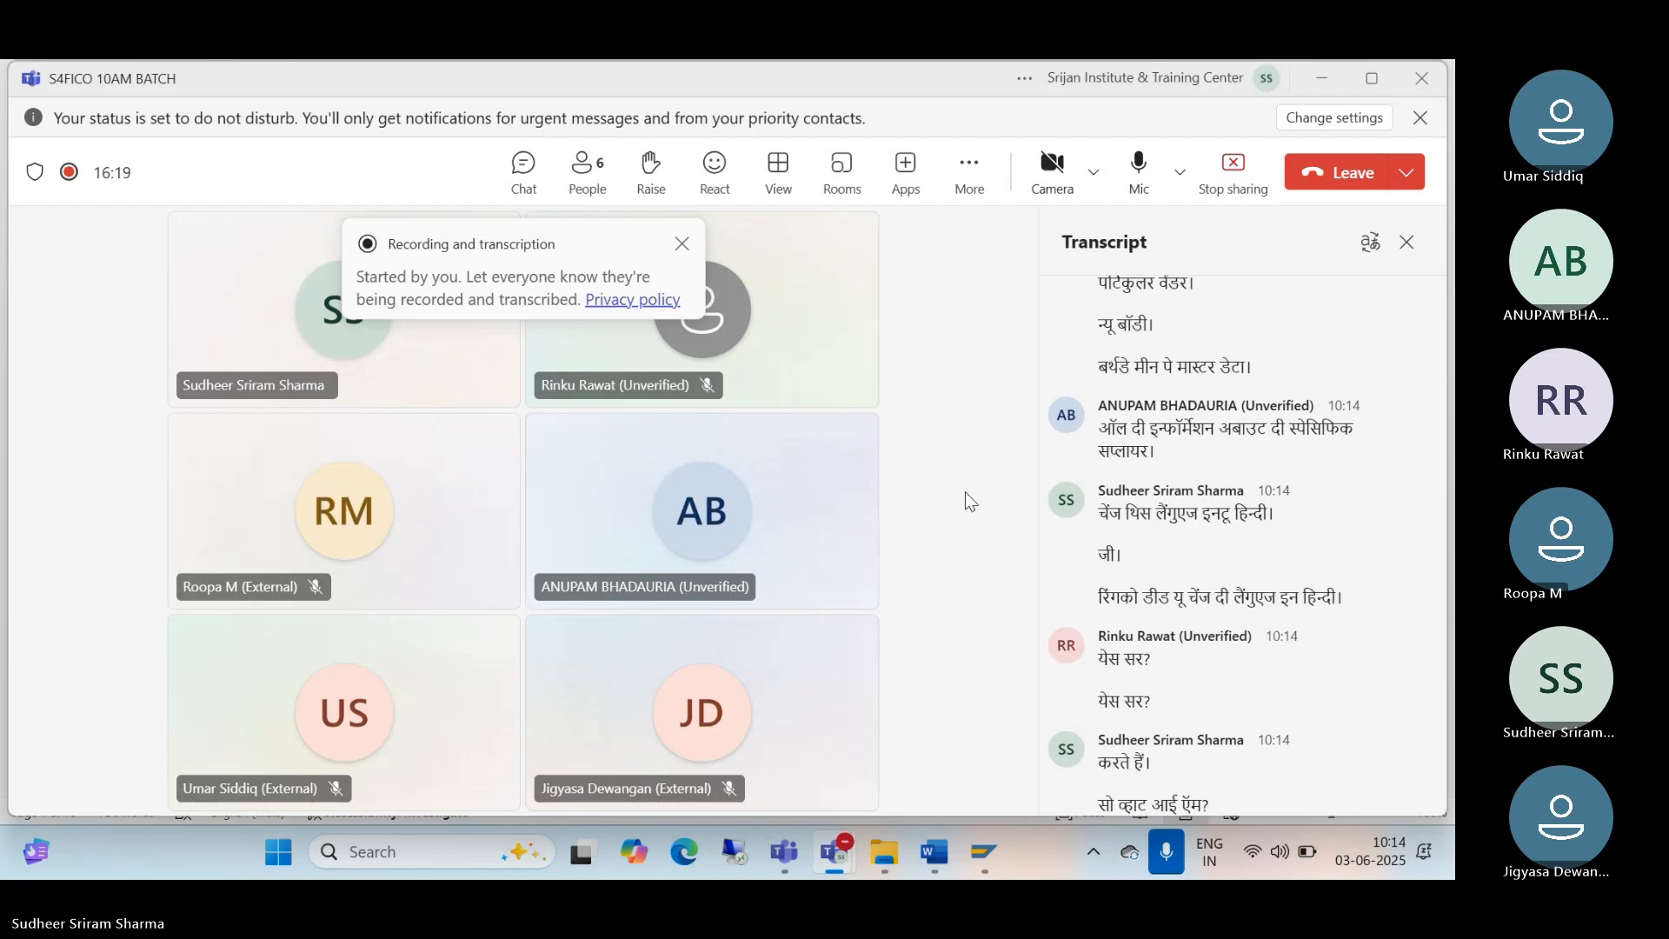
left_click(968, 171)
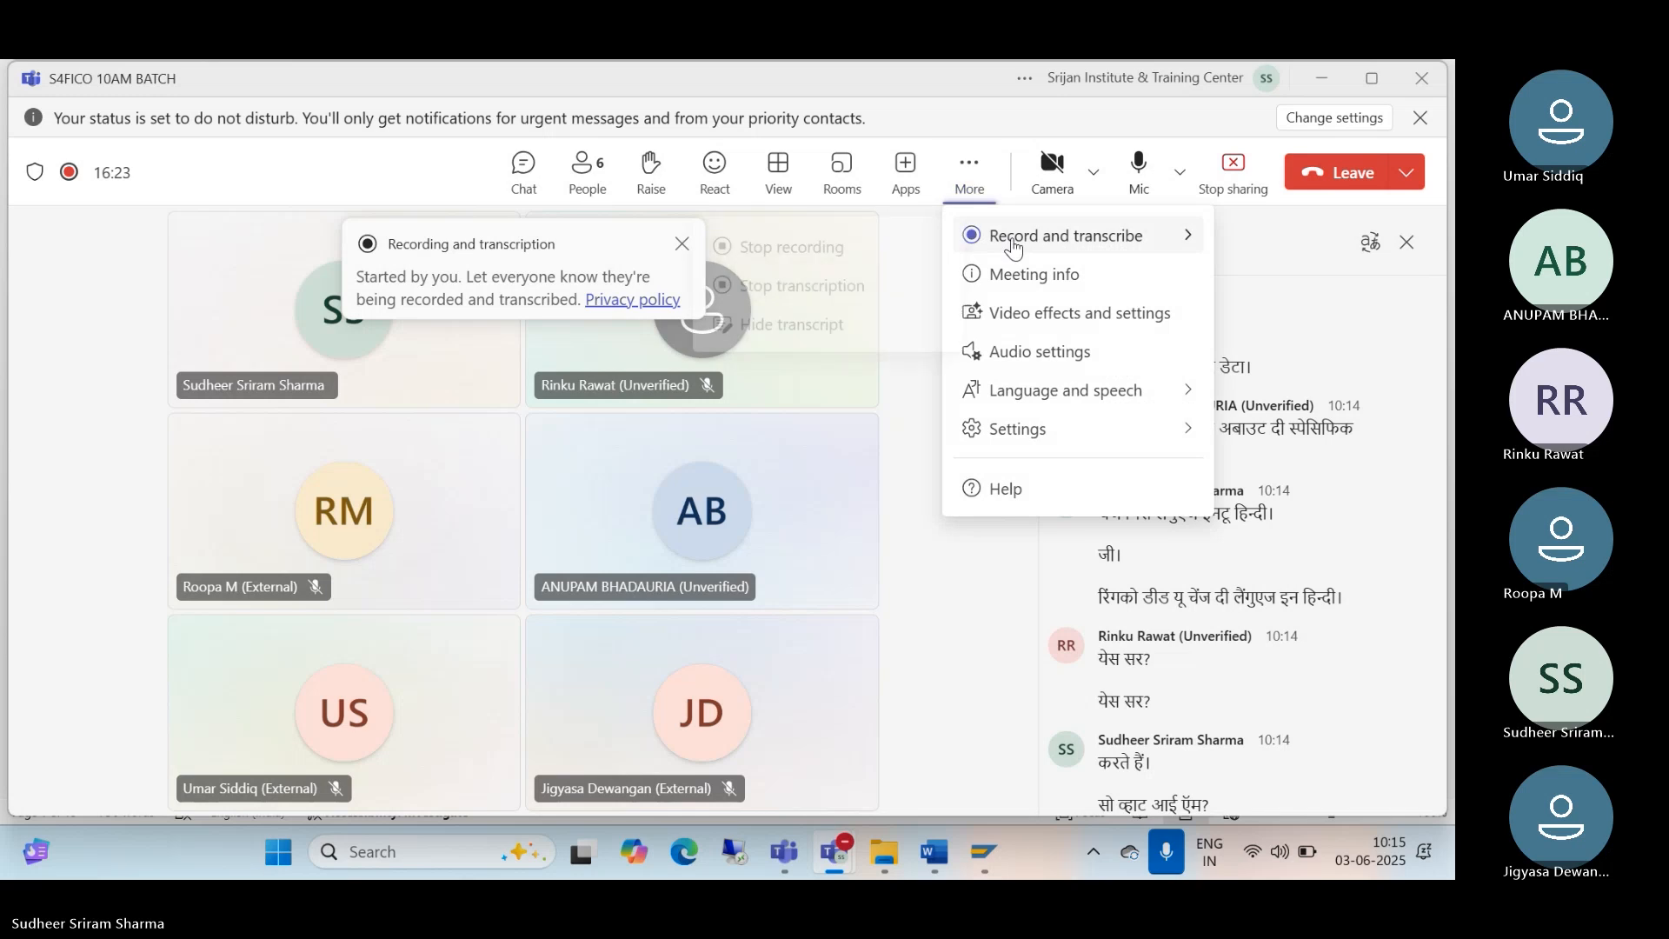
Step: Change the meeting spoken language to English (US) and dismiss the recording and language notices
mouse_move(1014, 247)
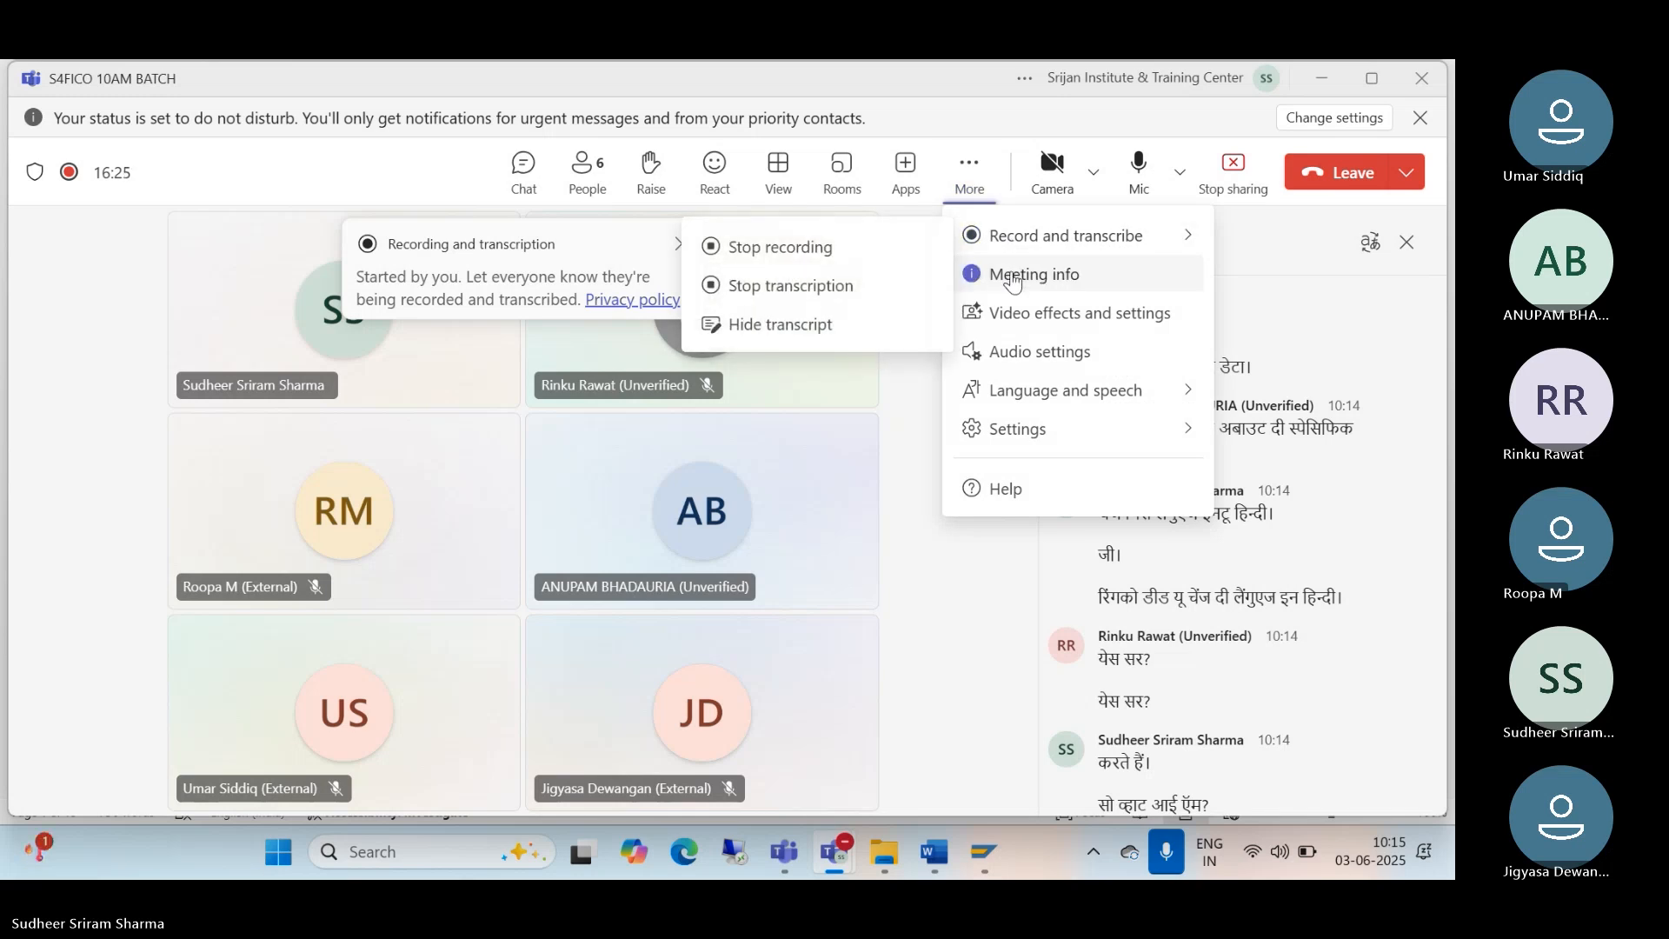
left_click(894, 488)
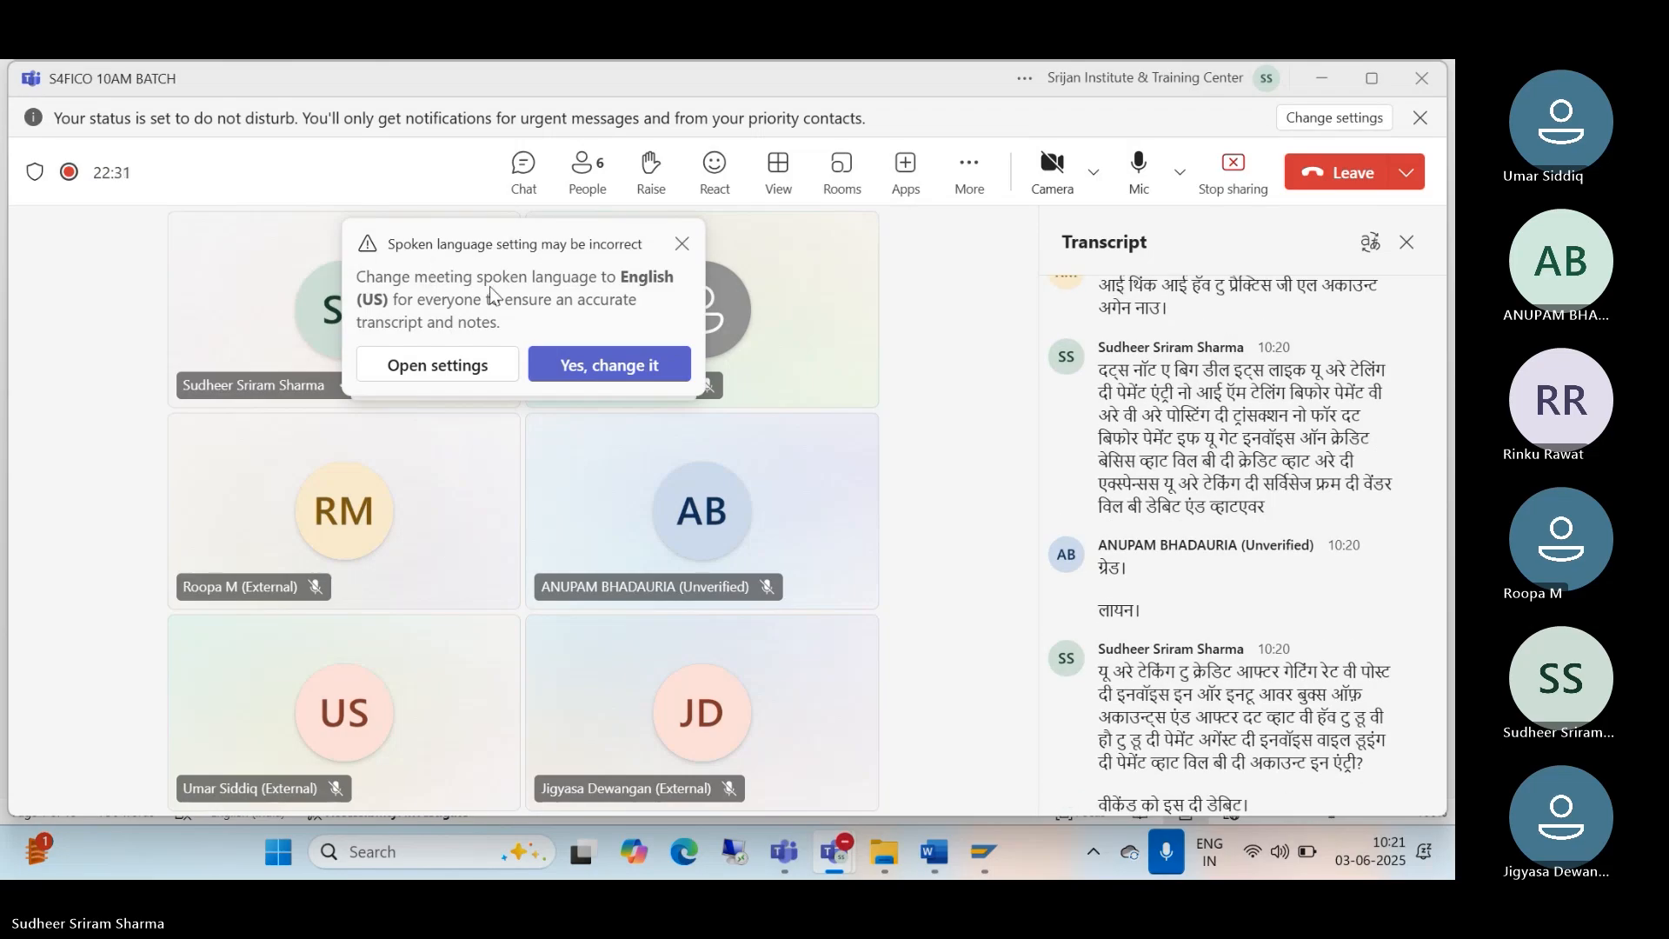
left_click(578, 369)
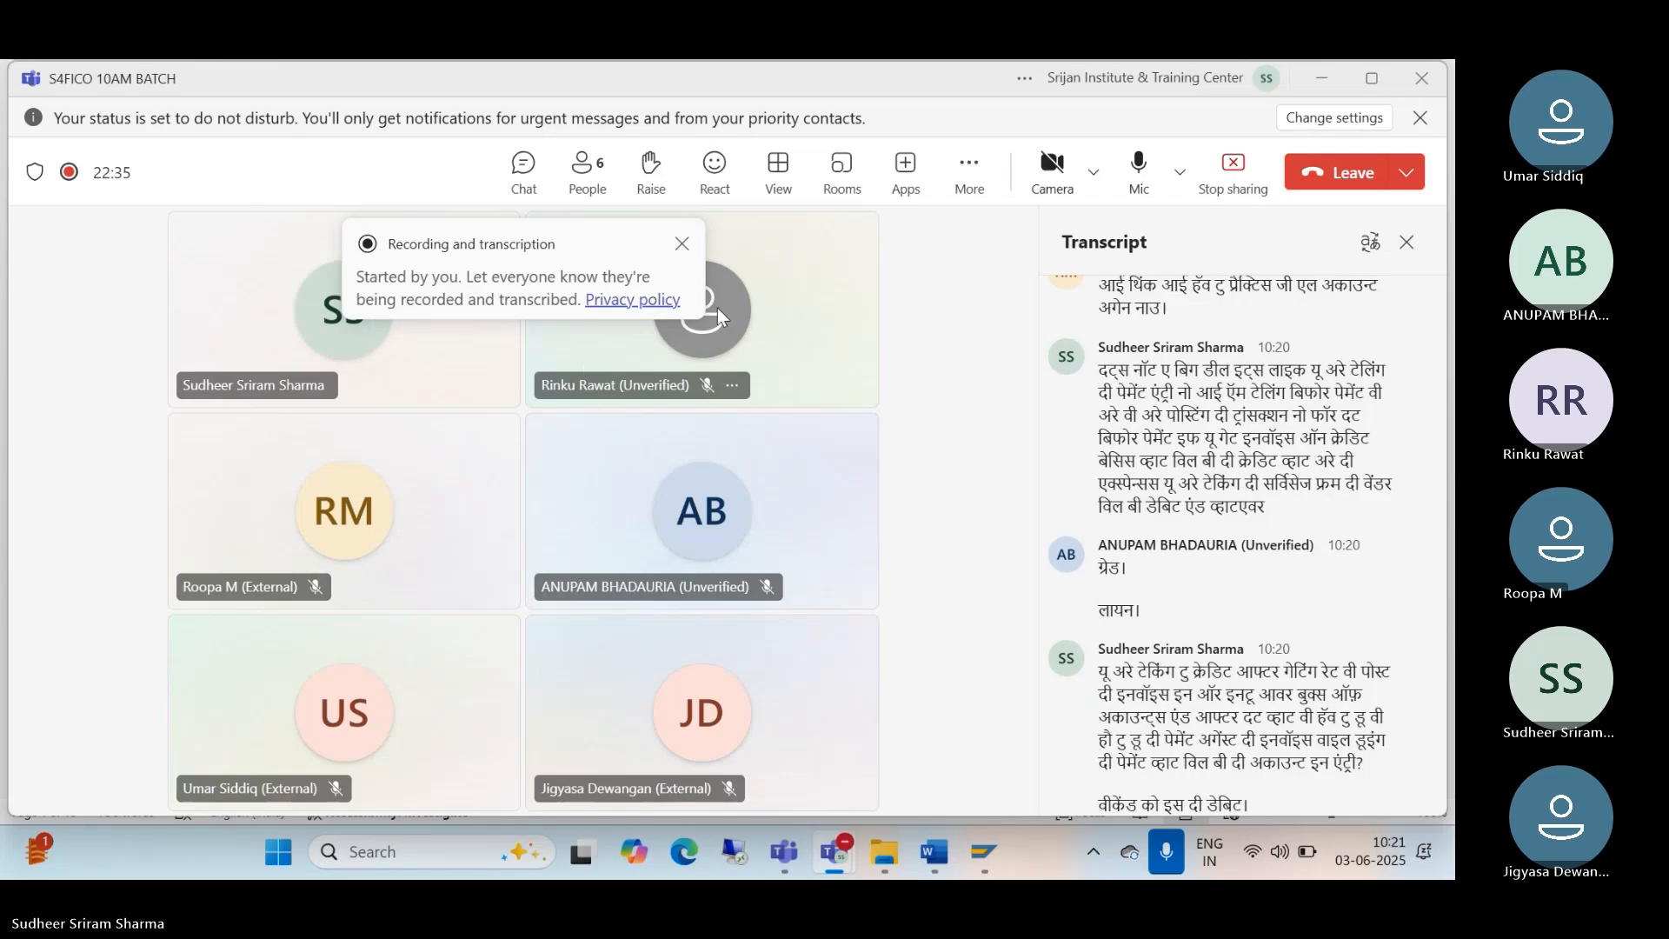
left_click(682, 244)
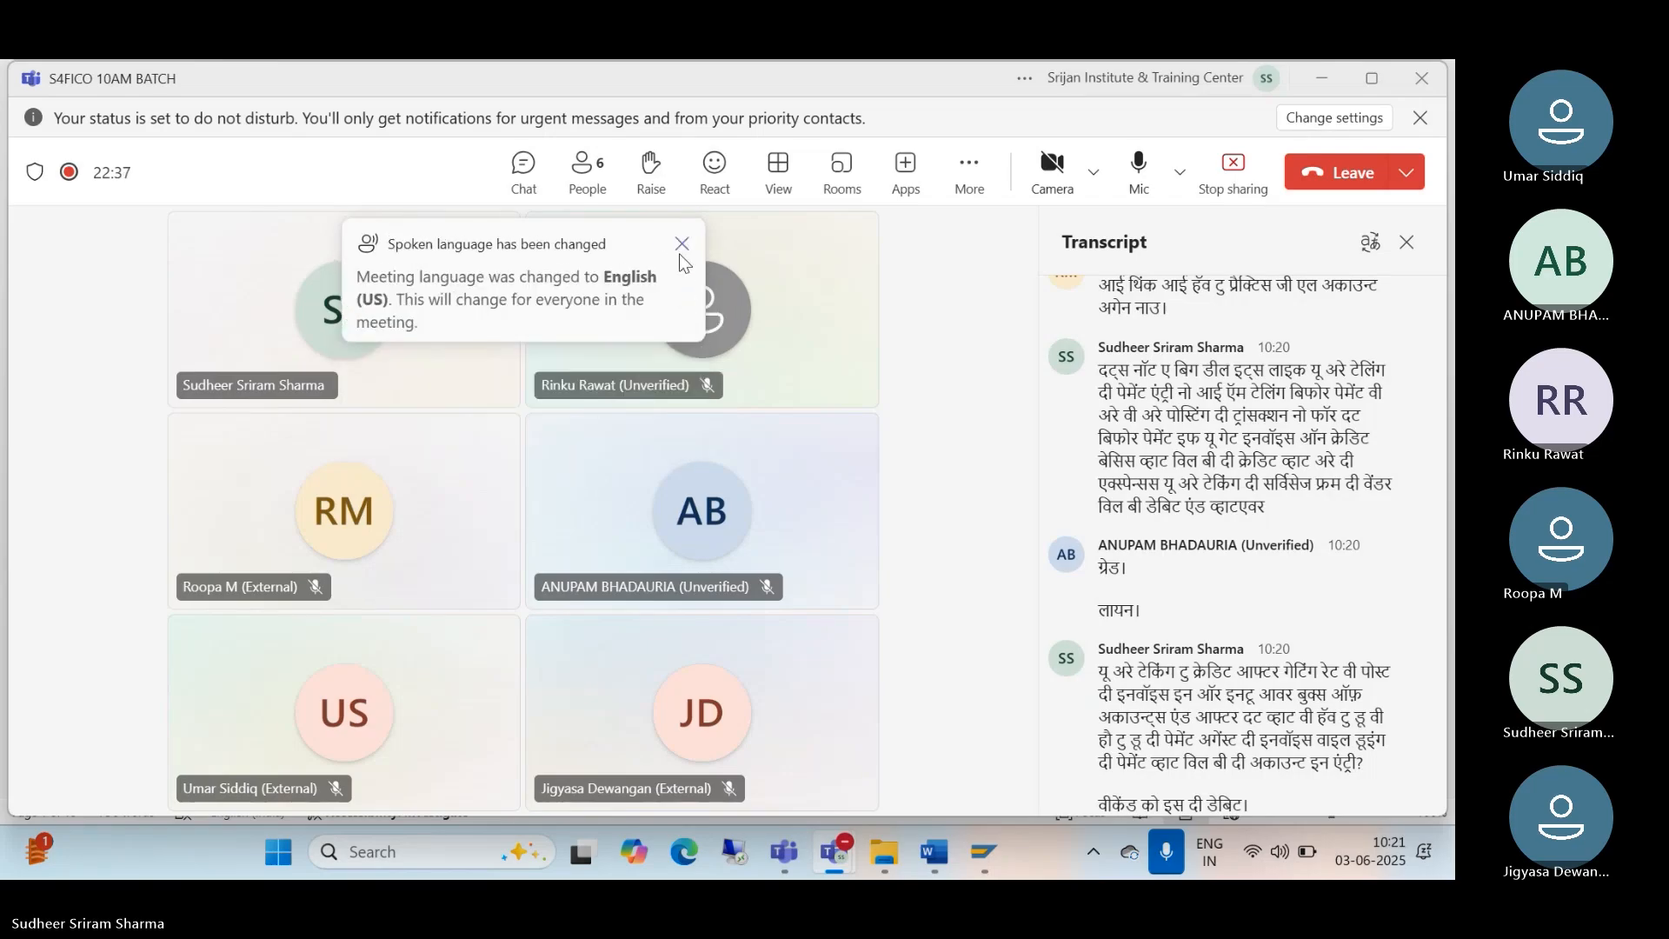
left_click(682, 248)
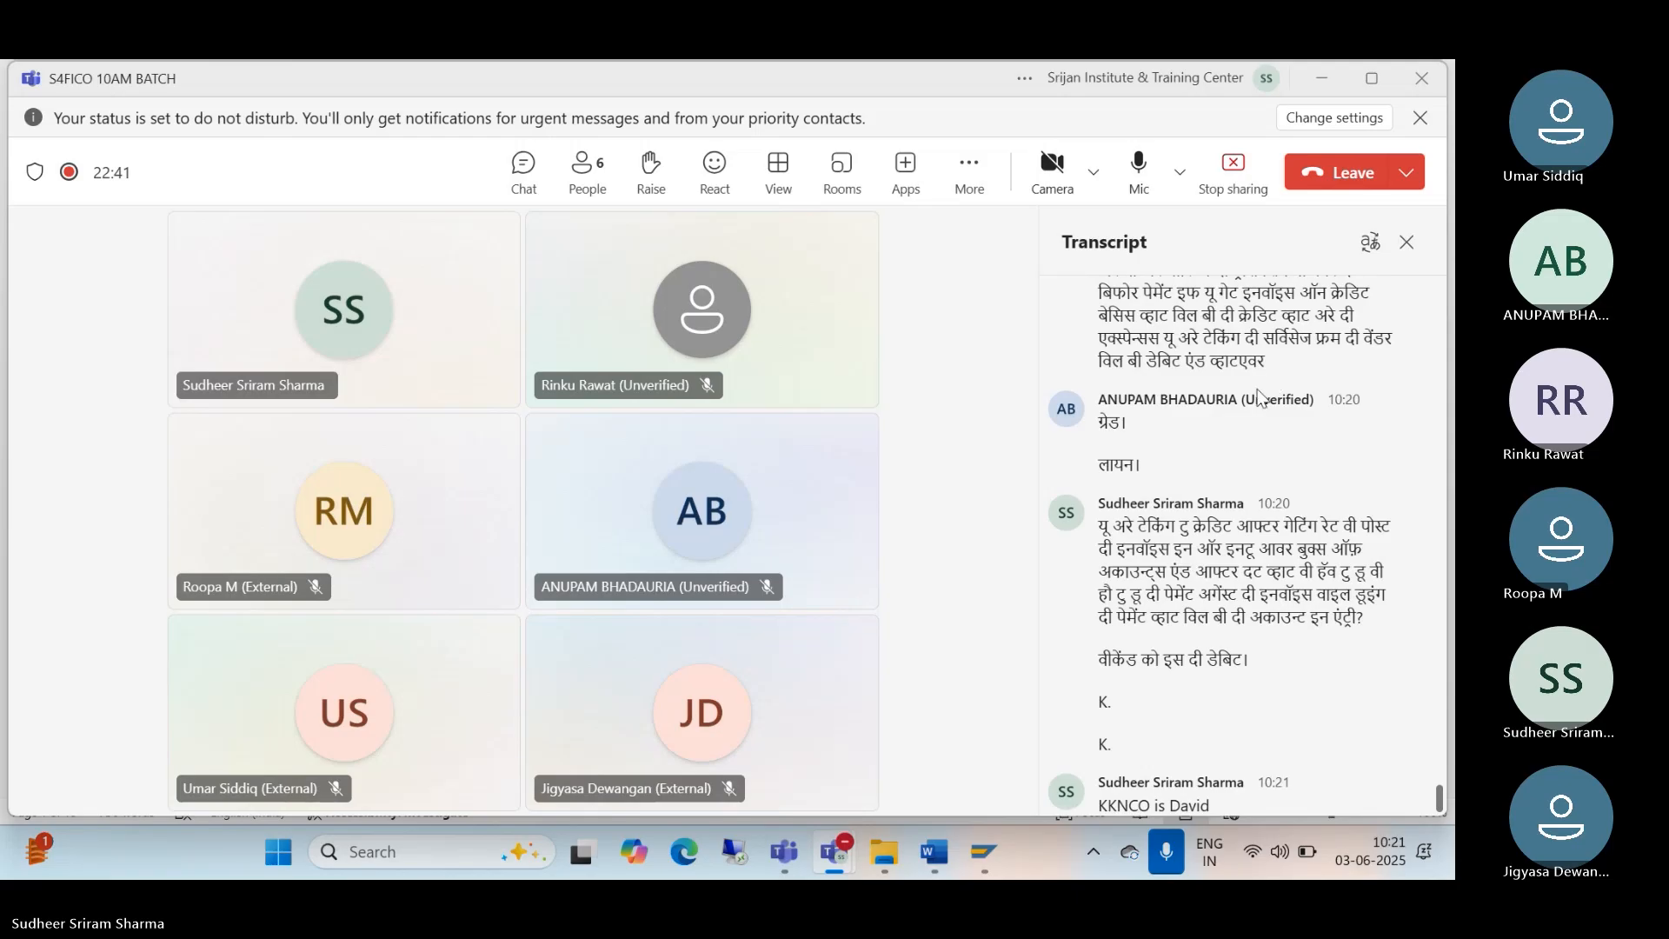
Step: Close the transcript, bring the S4FICO 10AM BATCH meeting window forward, and open its chat
left_click(1407, 243)
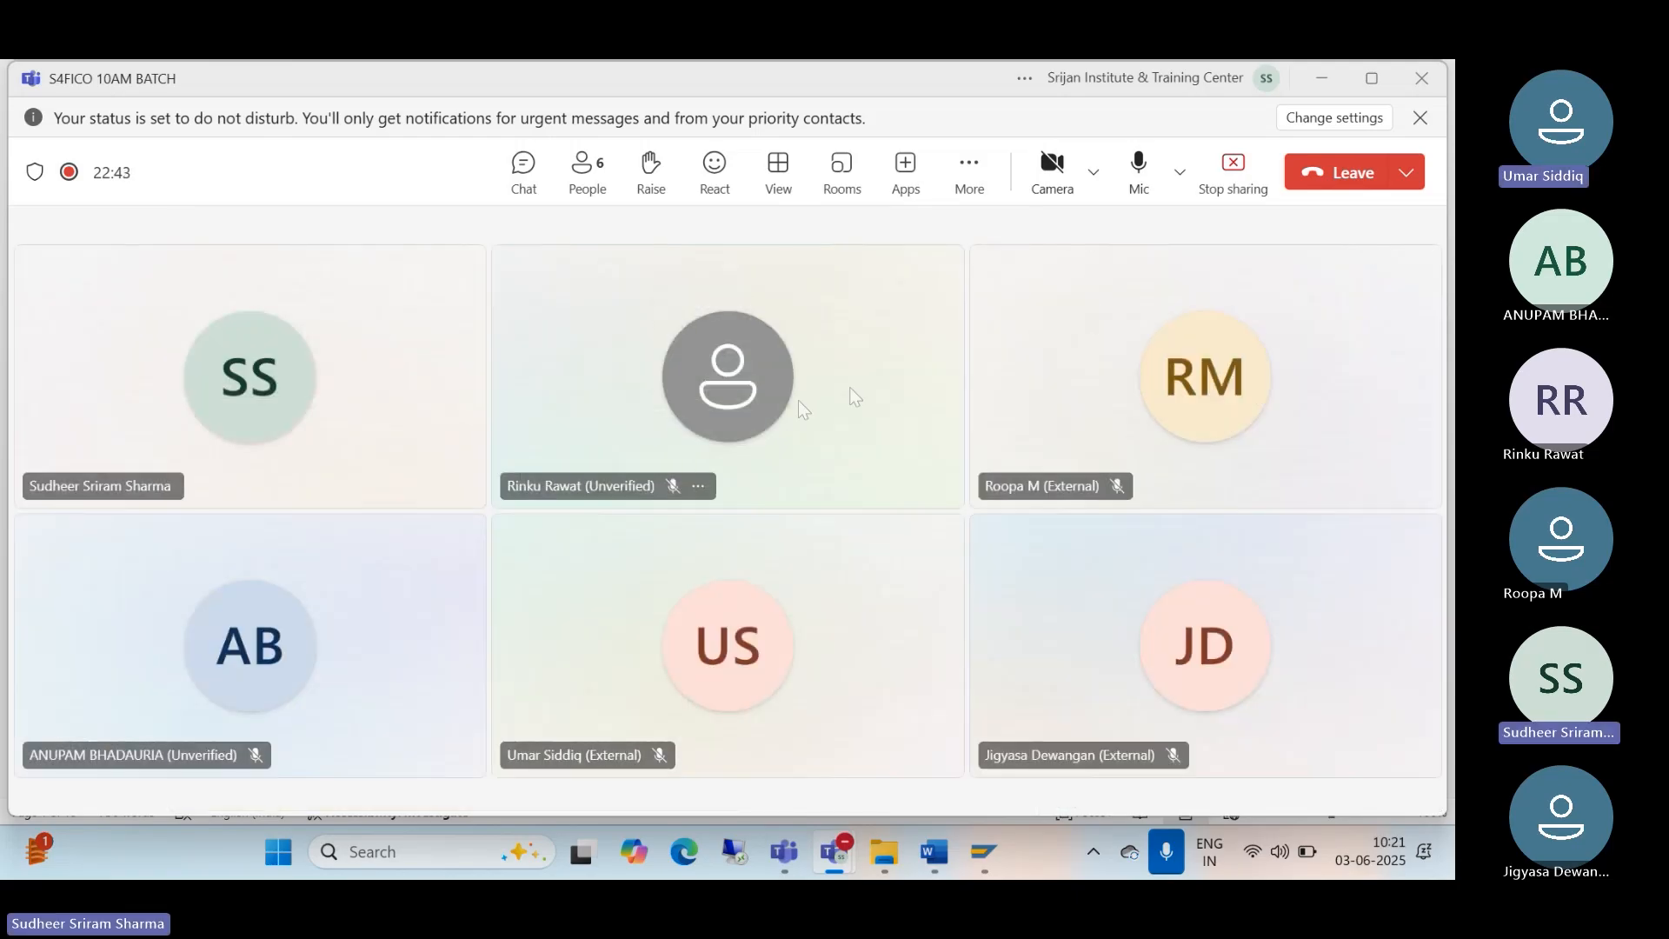
mouse_move(791, 400)
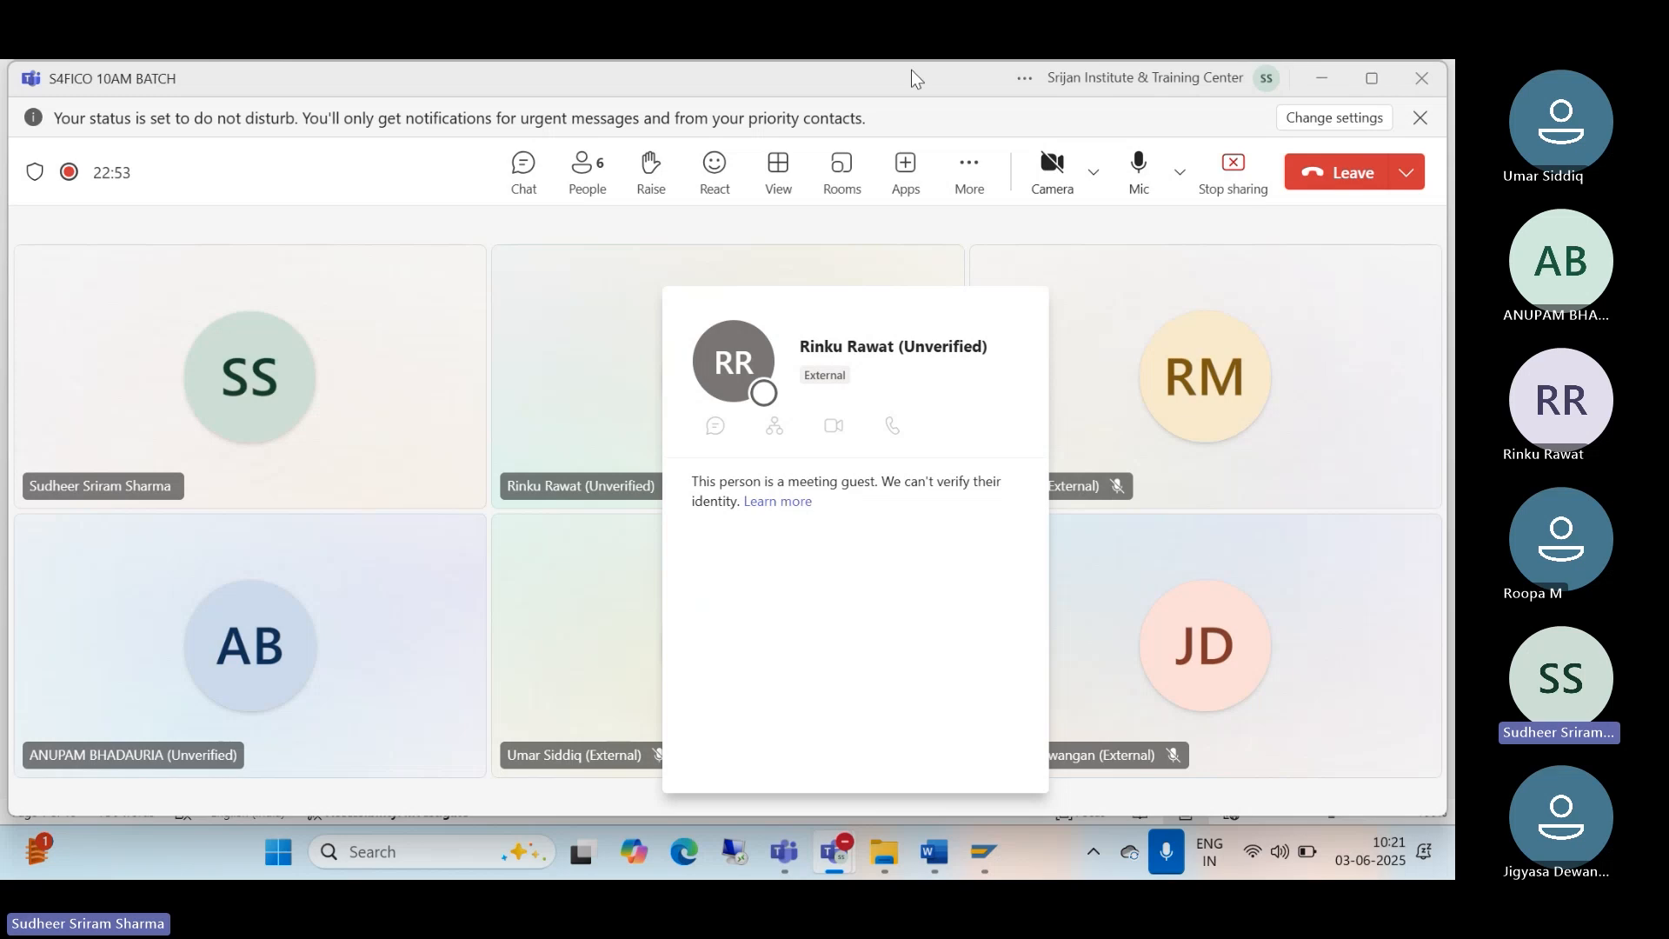
left_click(828, 849)
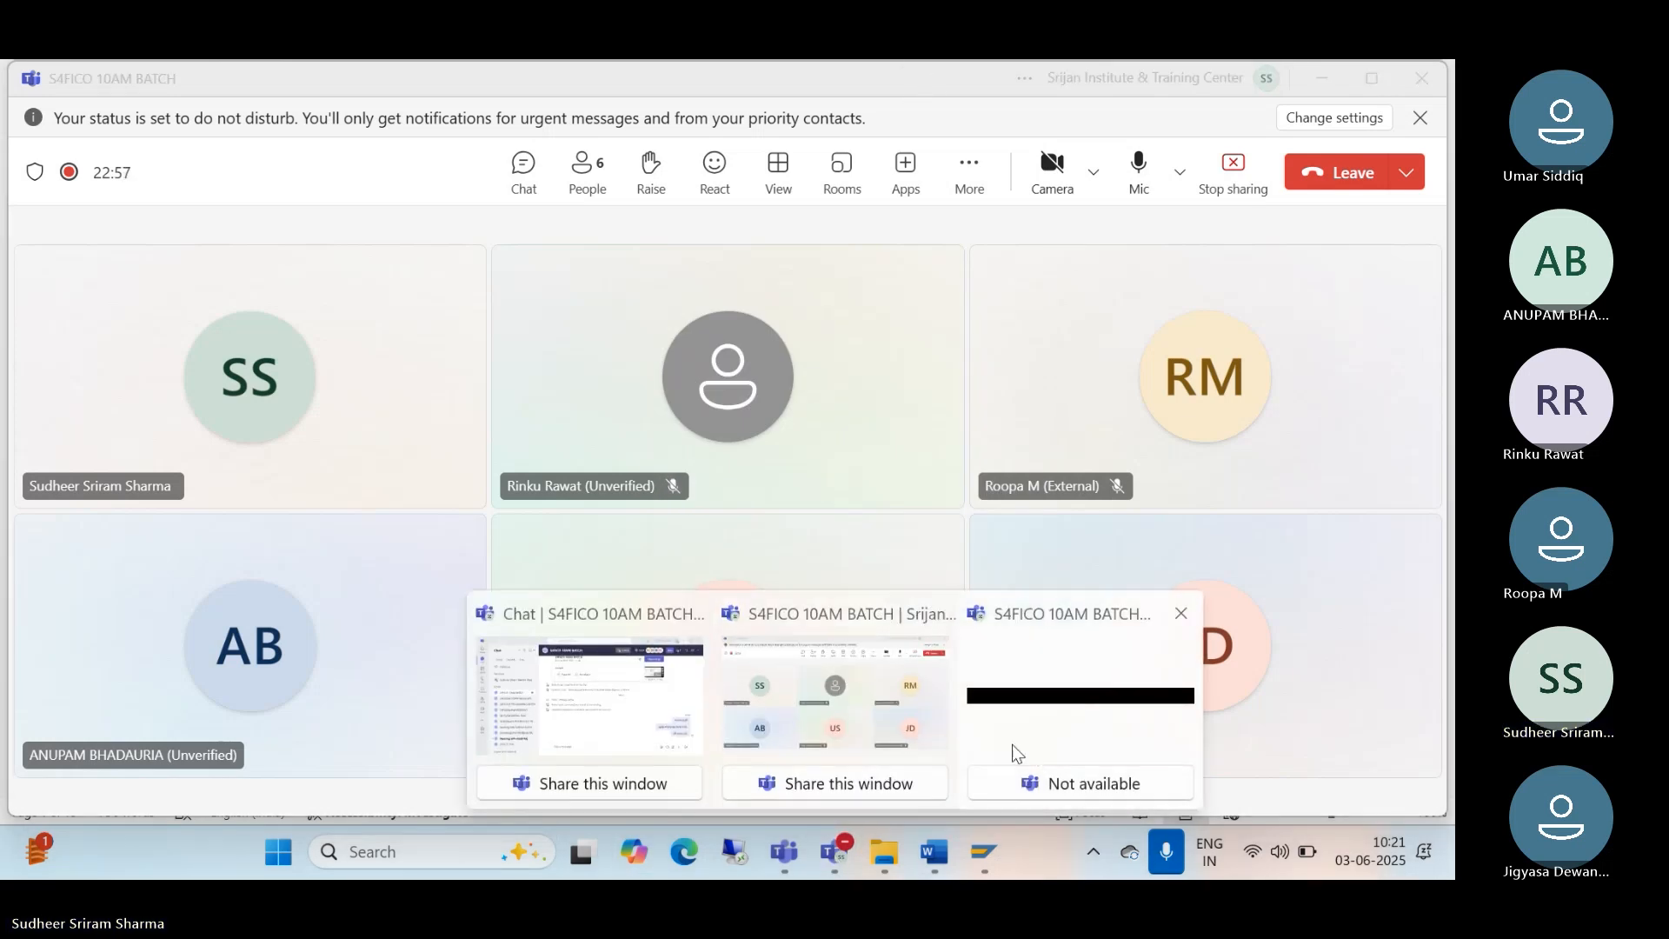
left_click(924, 774)
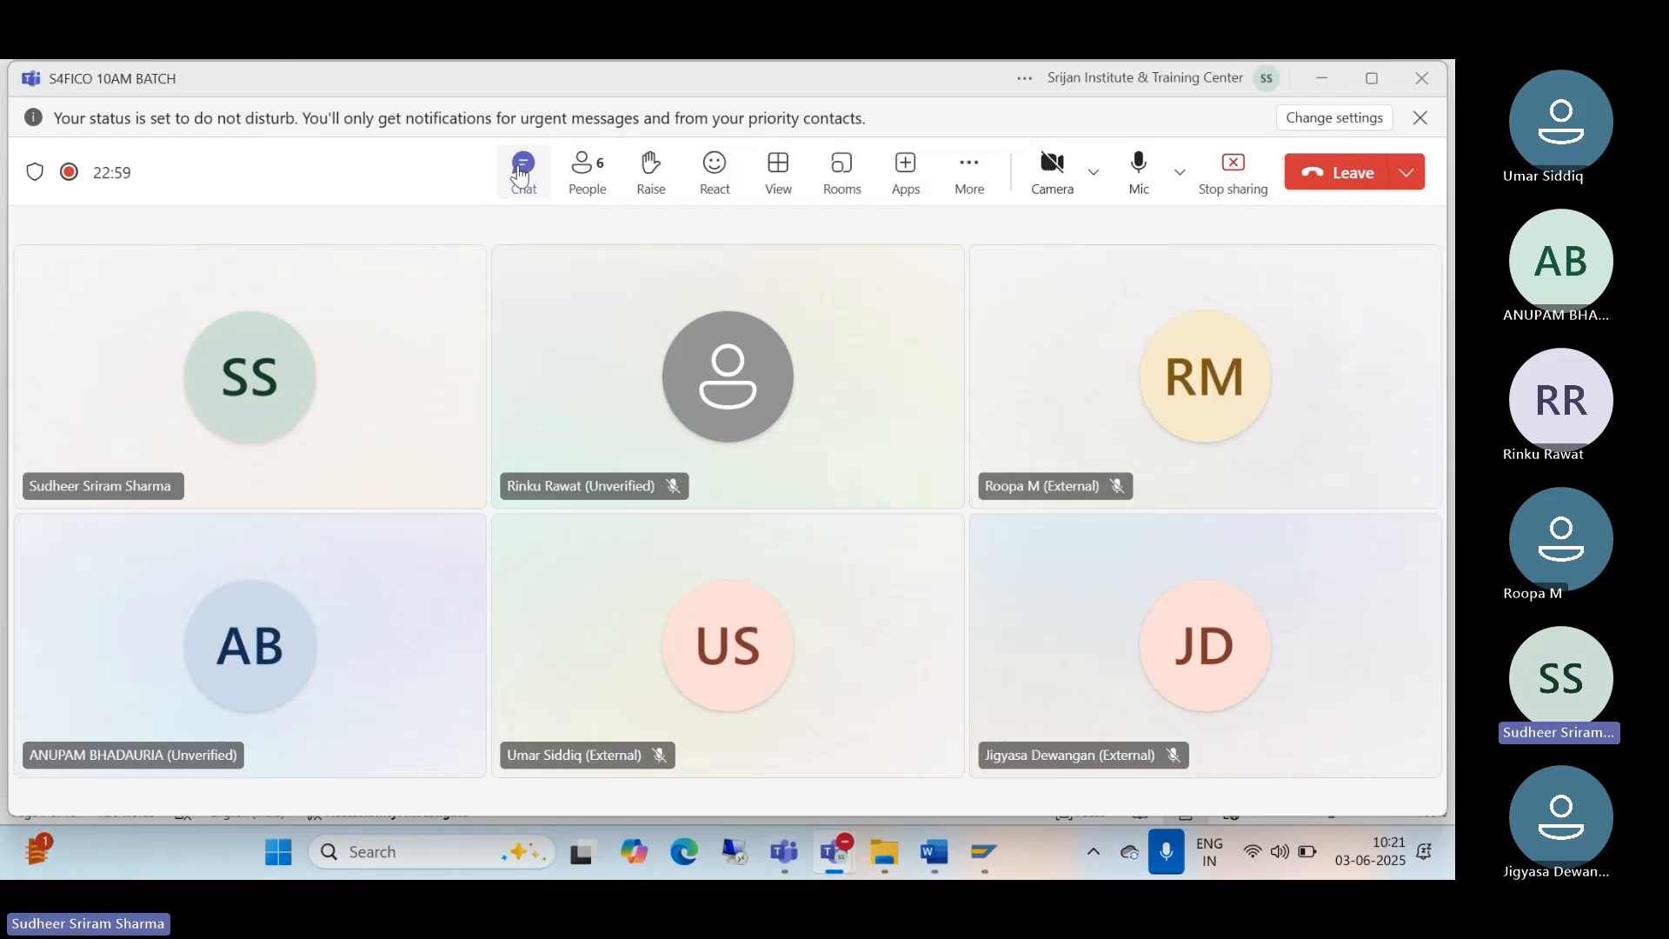
left_click(523, 169)
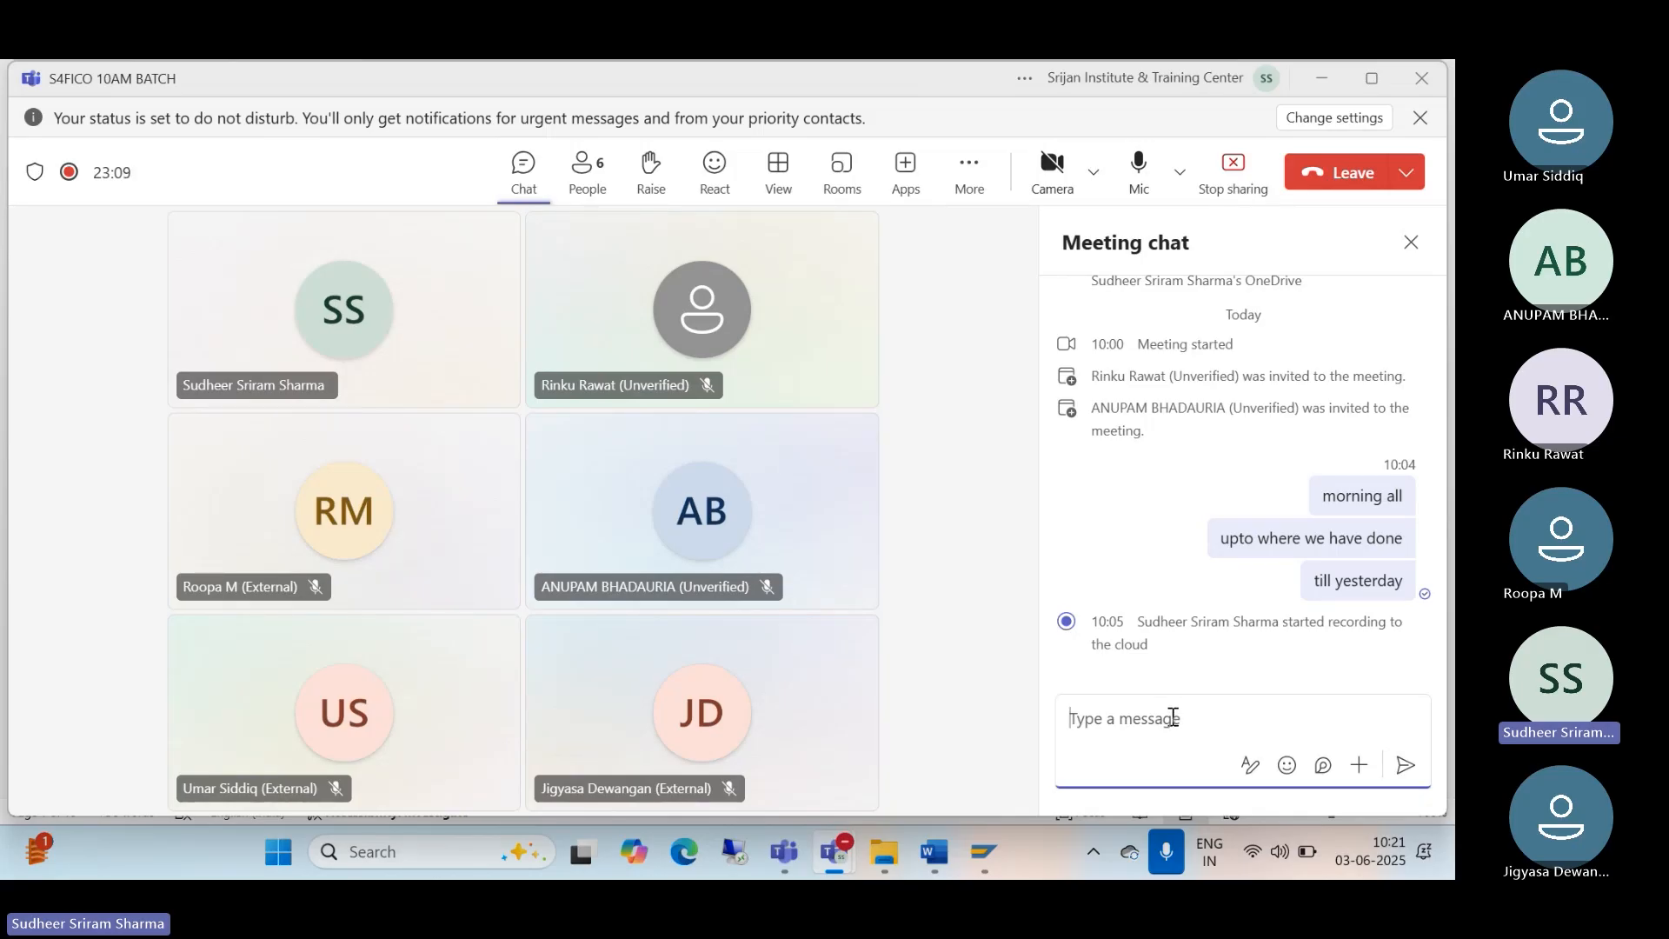
Step: Send the audit fee entry lines 'audit fee a/c dr 30000' and 'to kk&co cr 30000' in the chat
type("audit fee a/c dr 30000")
key("Return")
type("to kk")
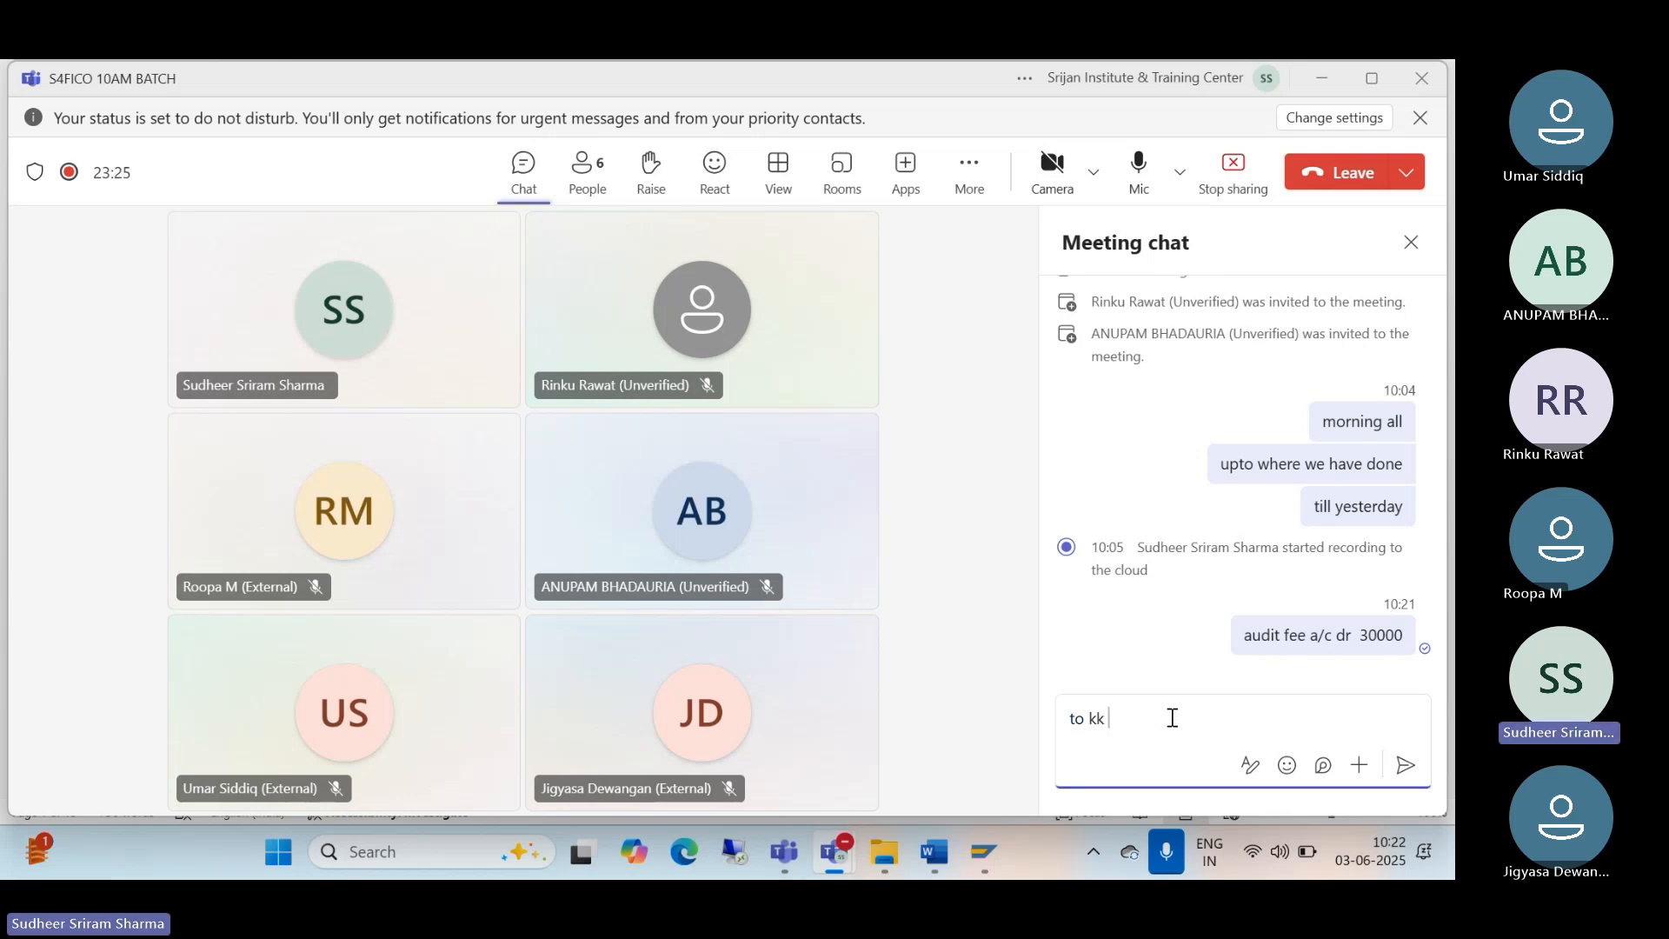
type("&co cr  30000")
key("Return")
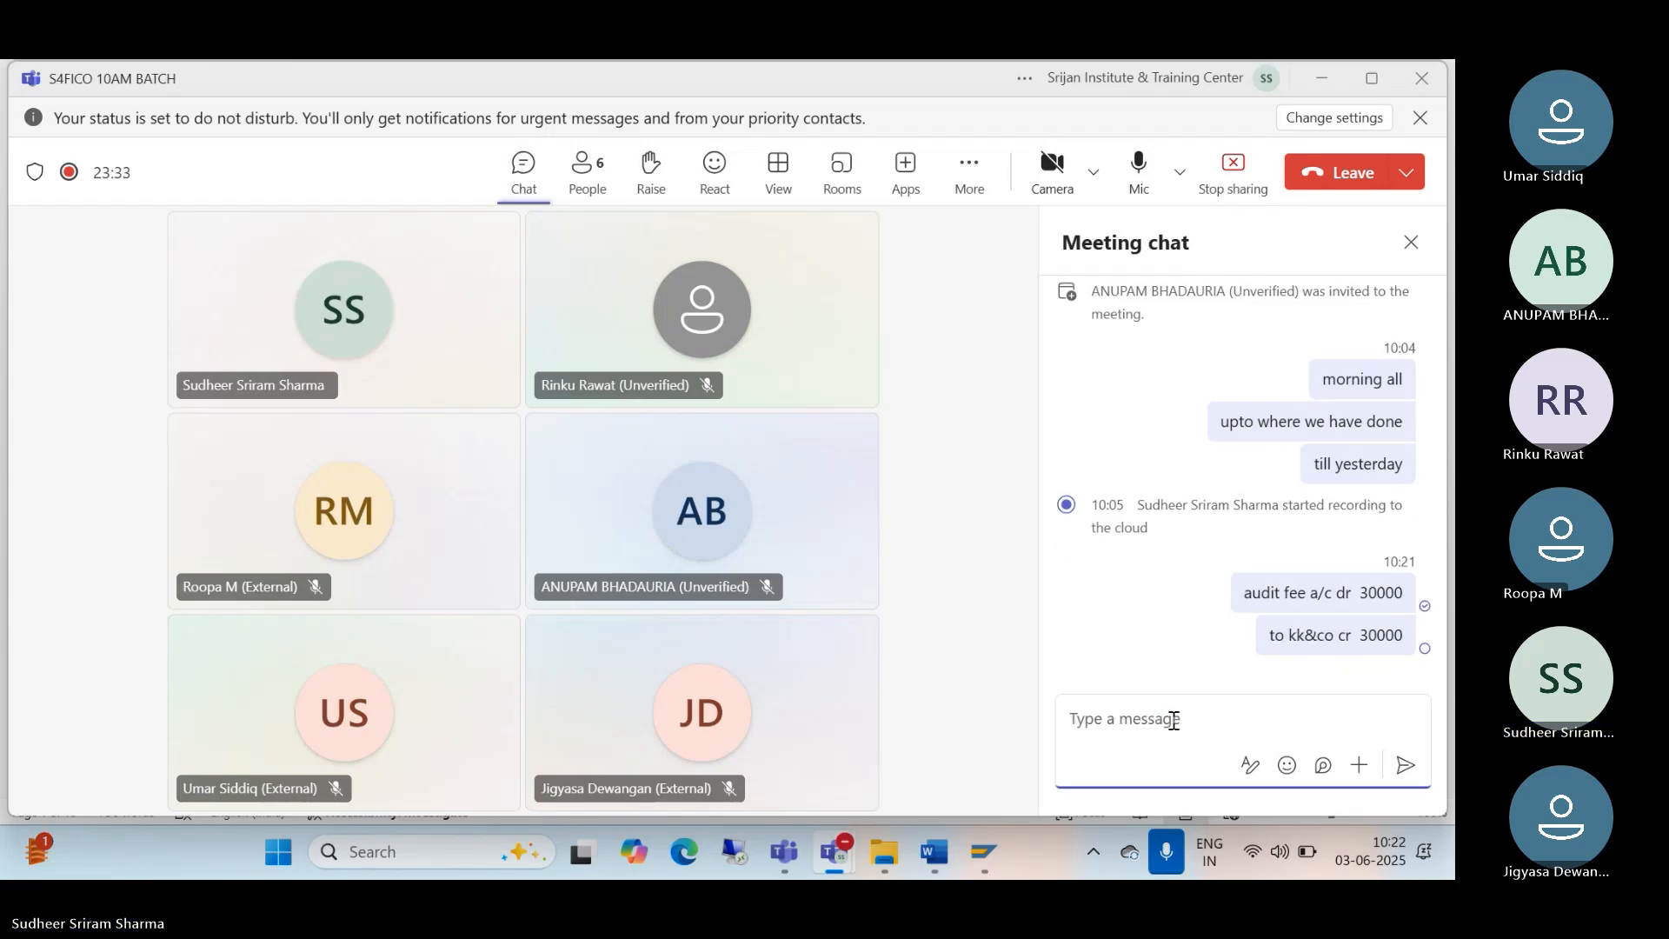
Step: Send the note 'invoice posting in book of account ie vendor invoice posting.'
type("invi")
type("oice pos")
type("ting in ")
type("book")
type(" of acc")
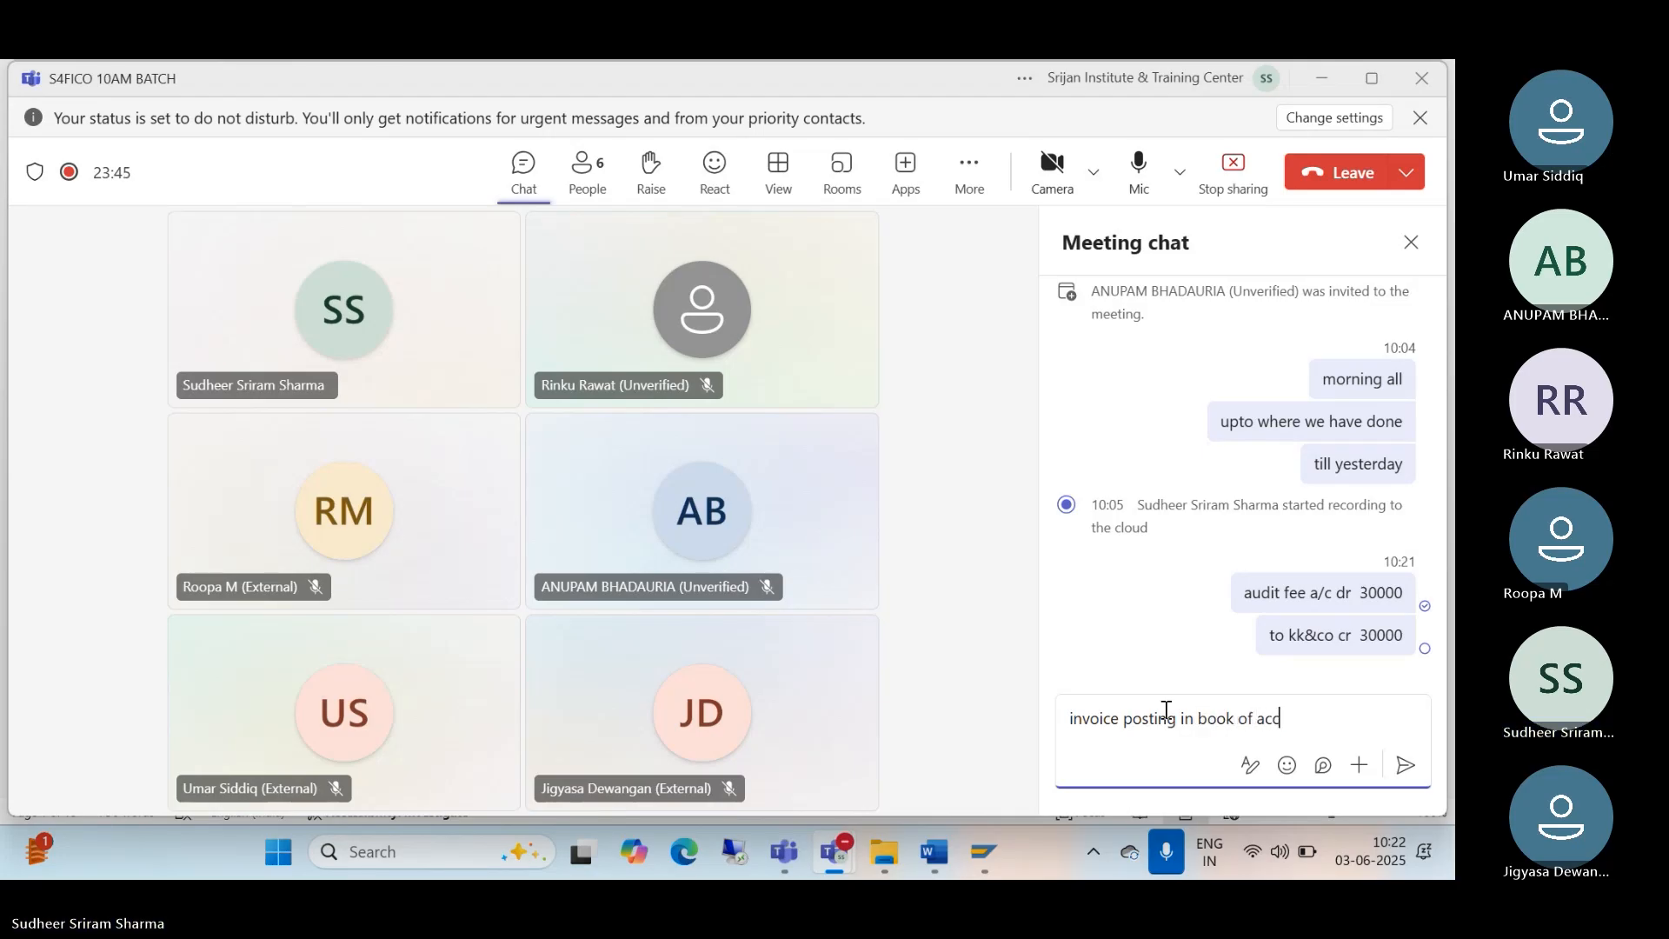
type("ount ie vendor inc")
key("BackSpace")
type("voi")
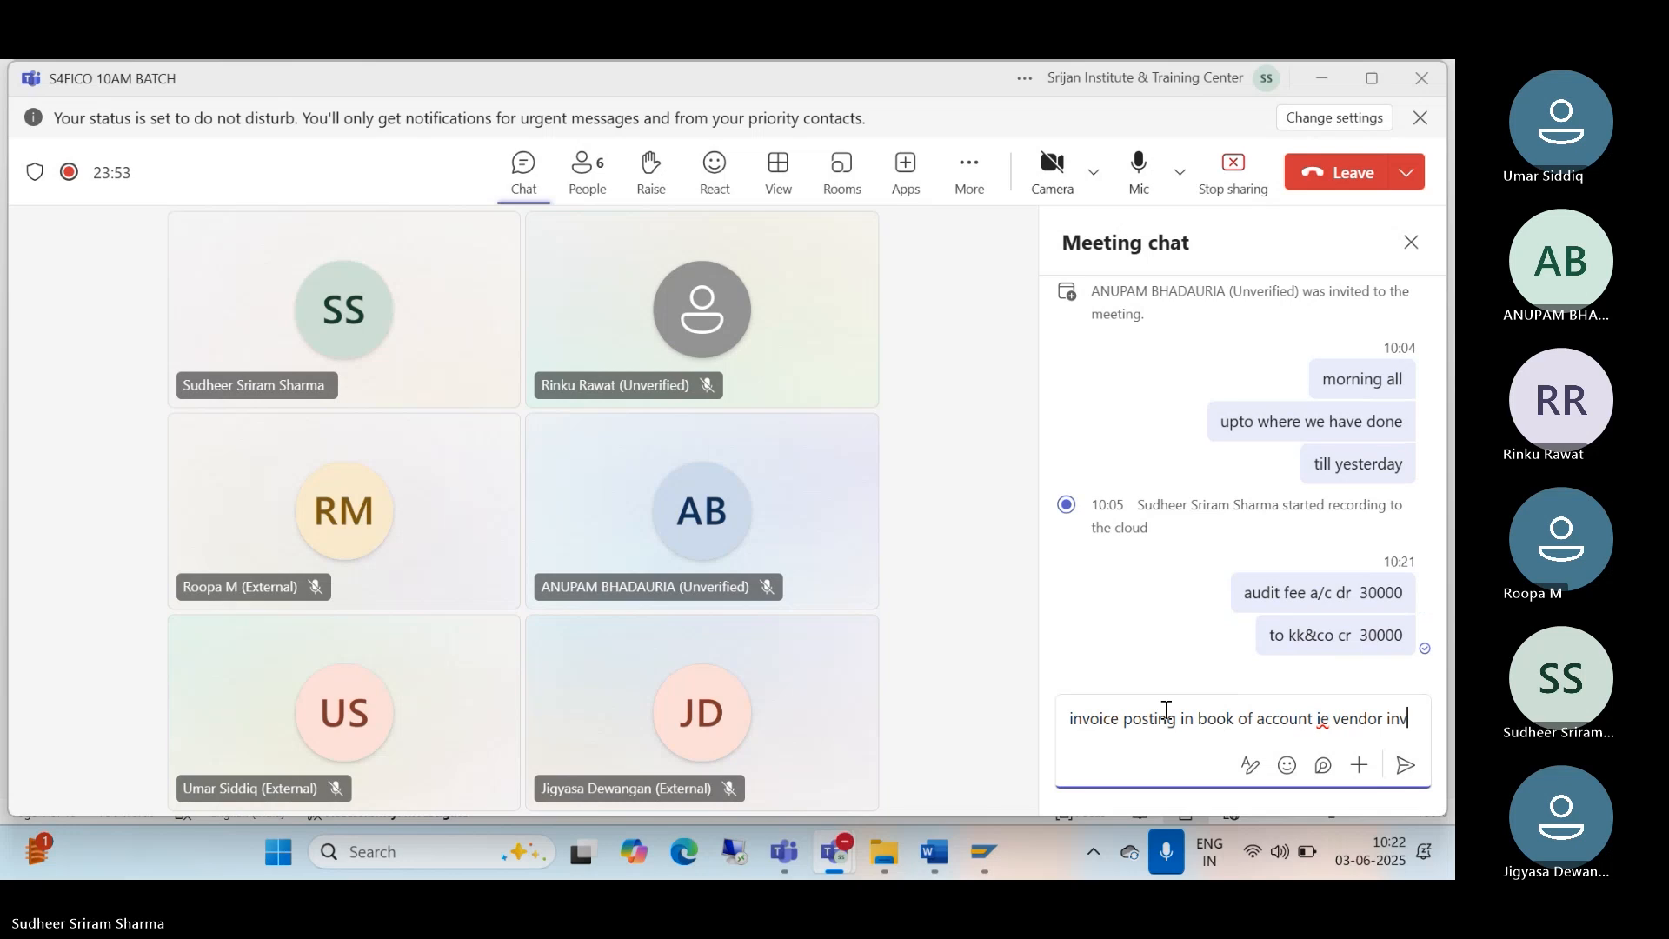
type("ce posting.")
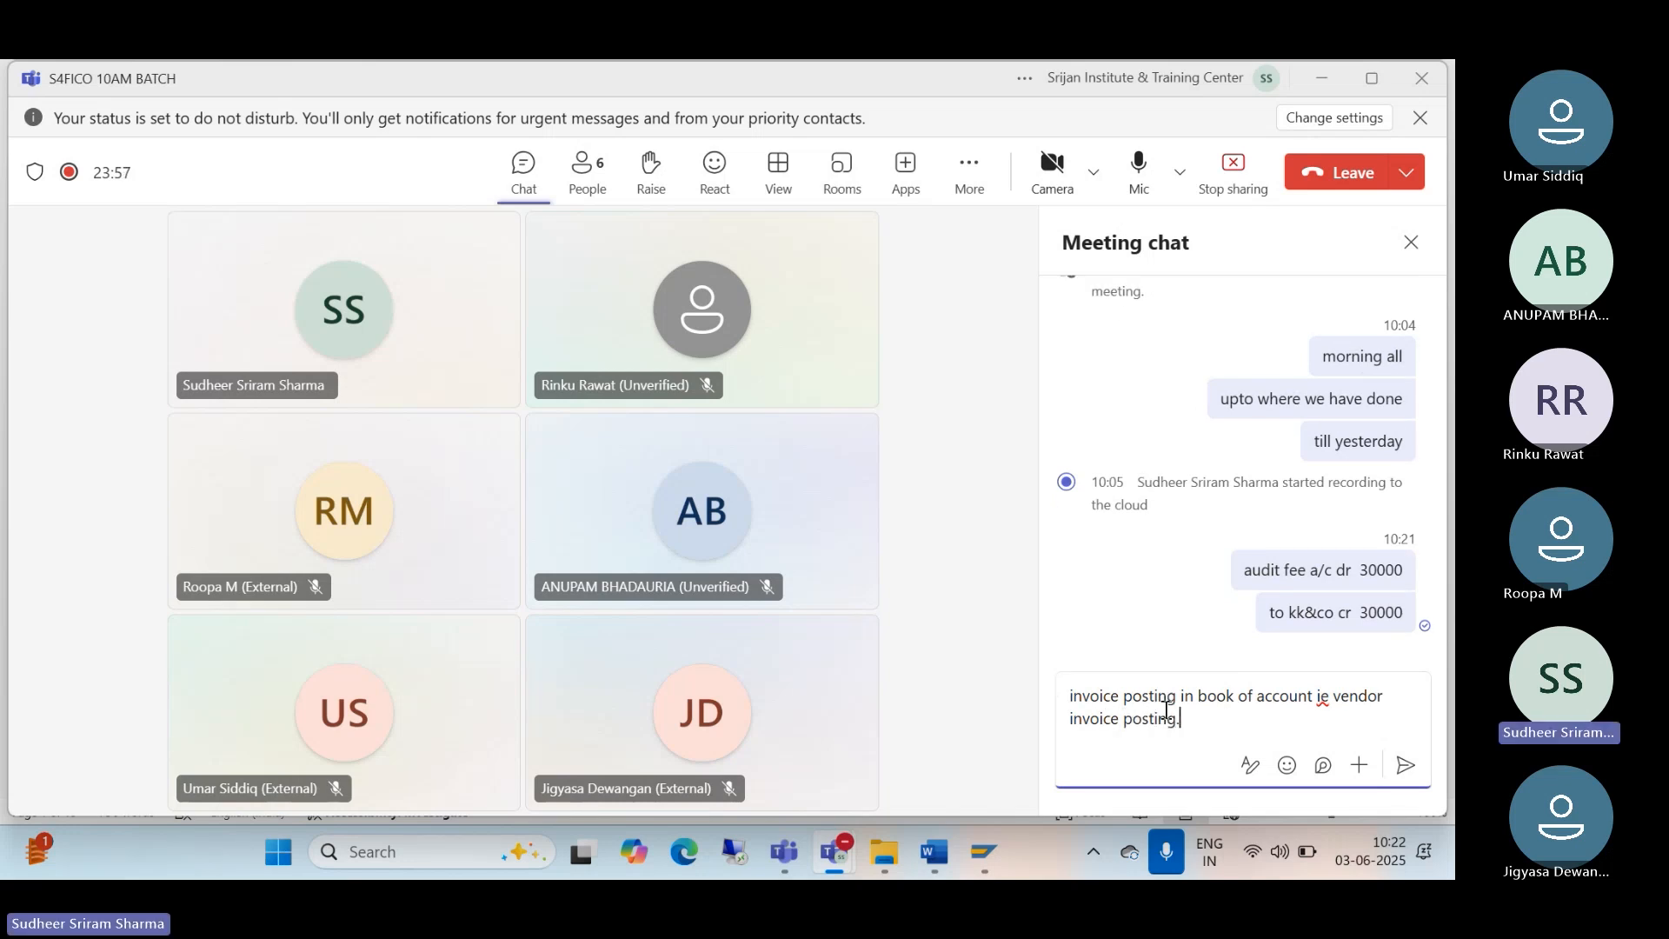
key("Return")
type("in")
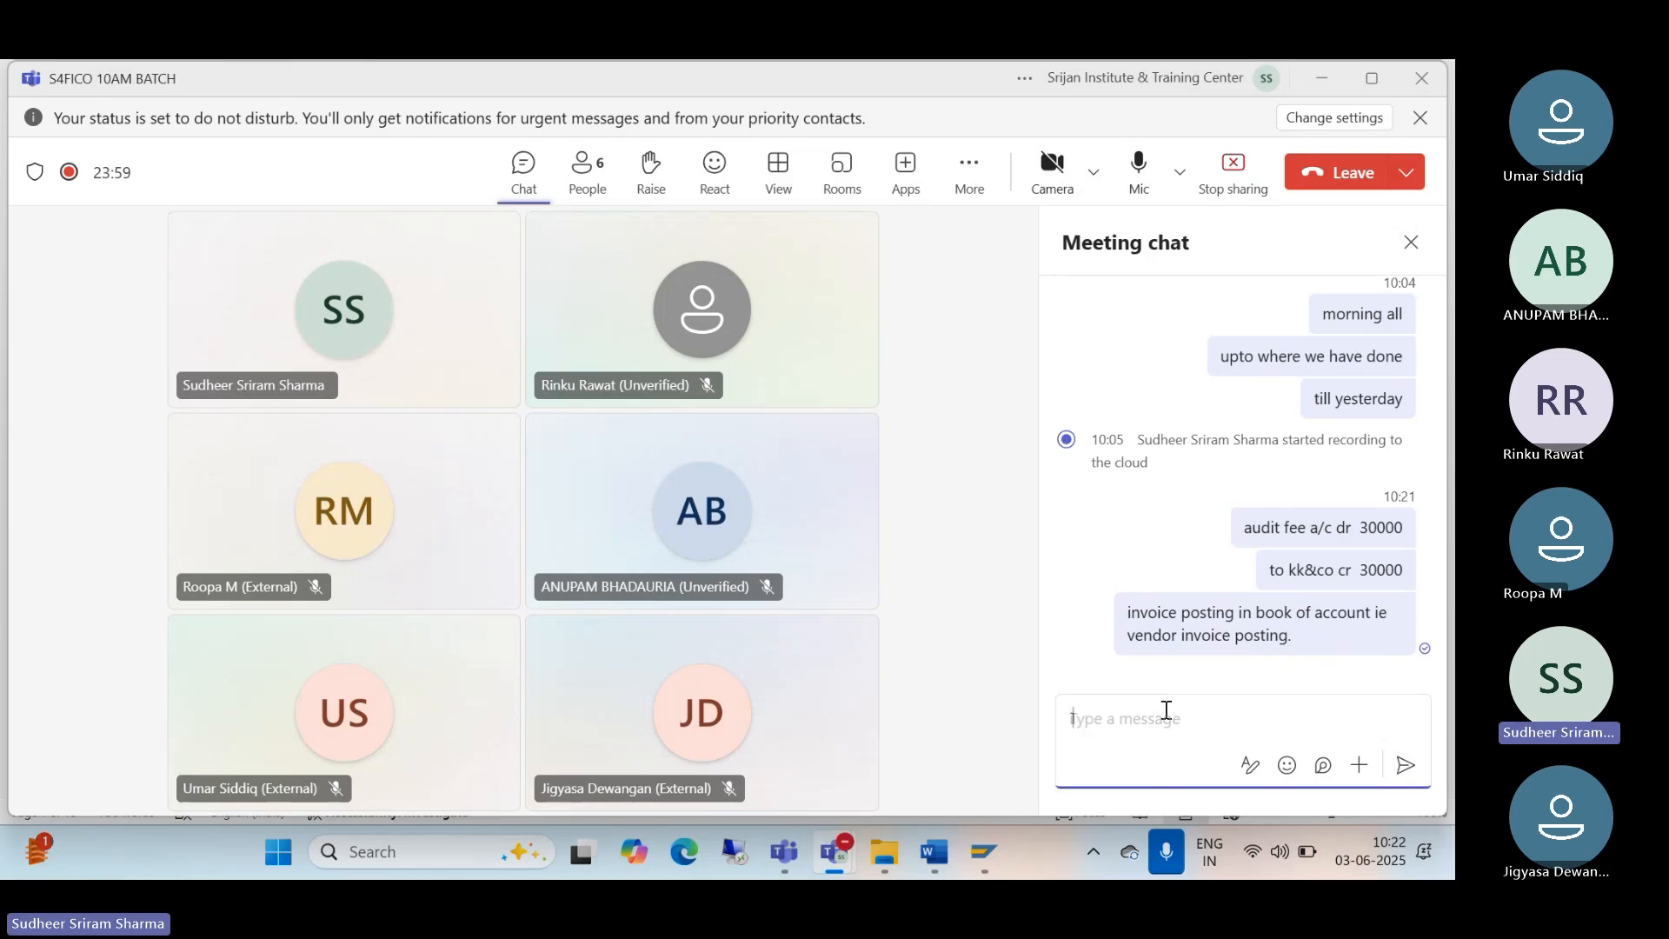
key("BackSpace")
key("BackSpace")
Step: Send 'vendor payment:', 'kk&co dr 30000' and 'to bank cr 30000' as three separate chat messages
type("vendor payment")
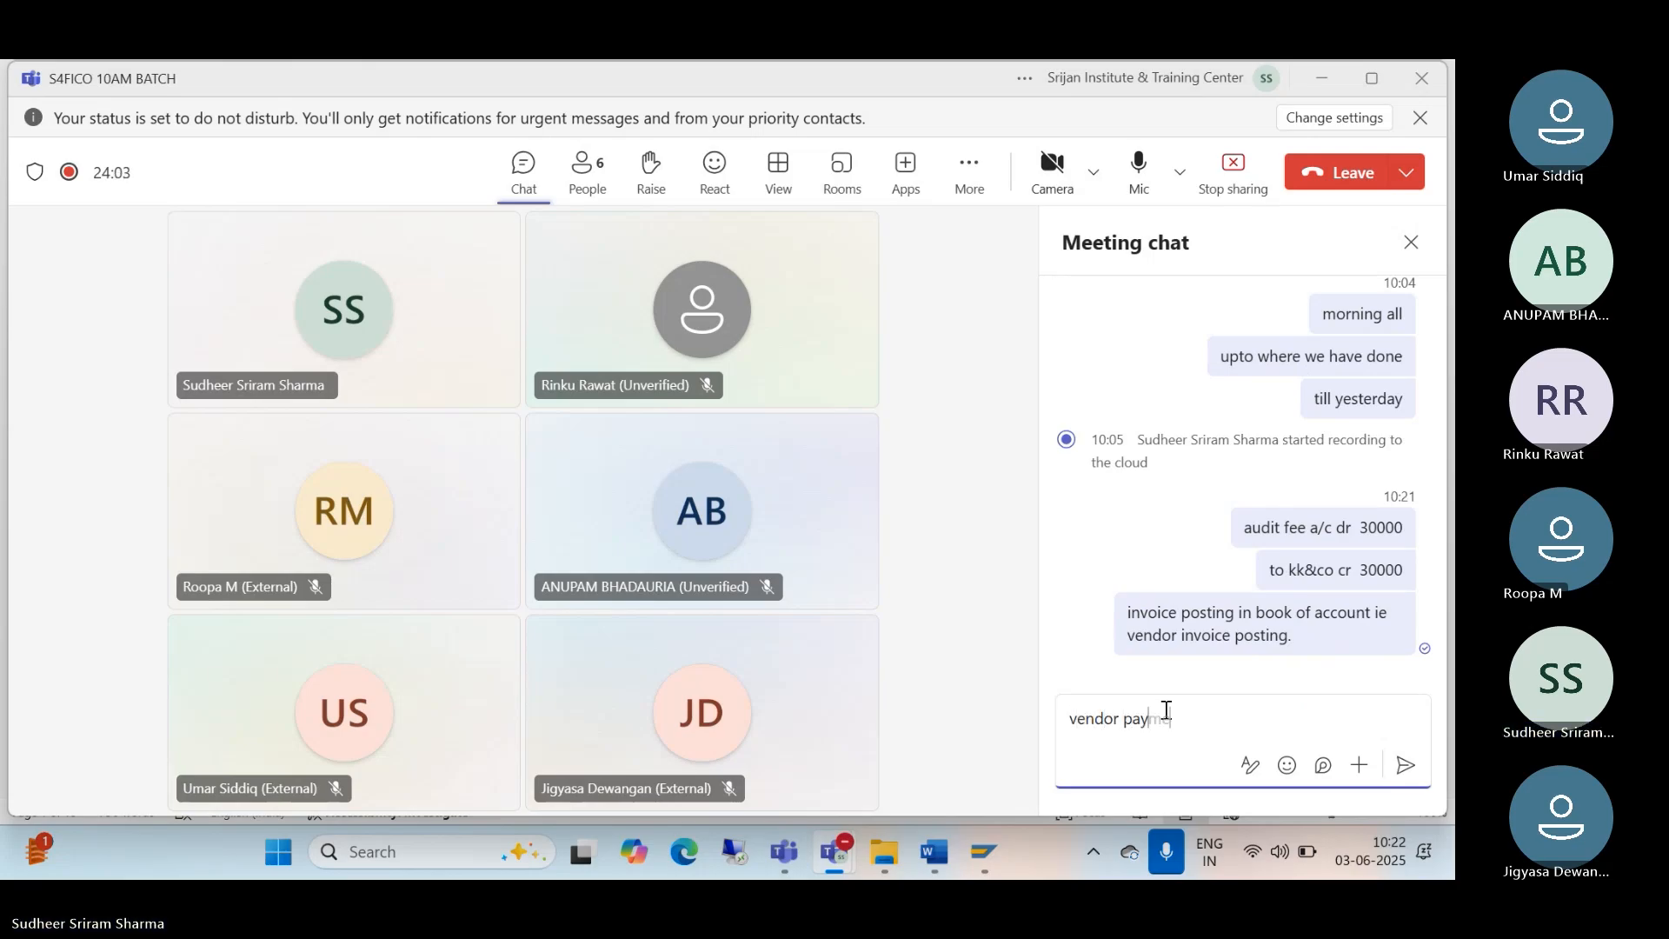
type(":")
key("Return")
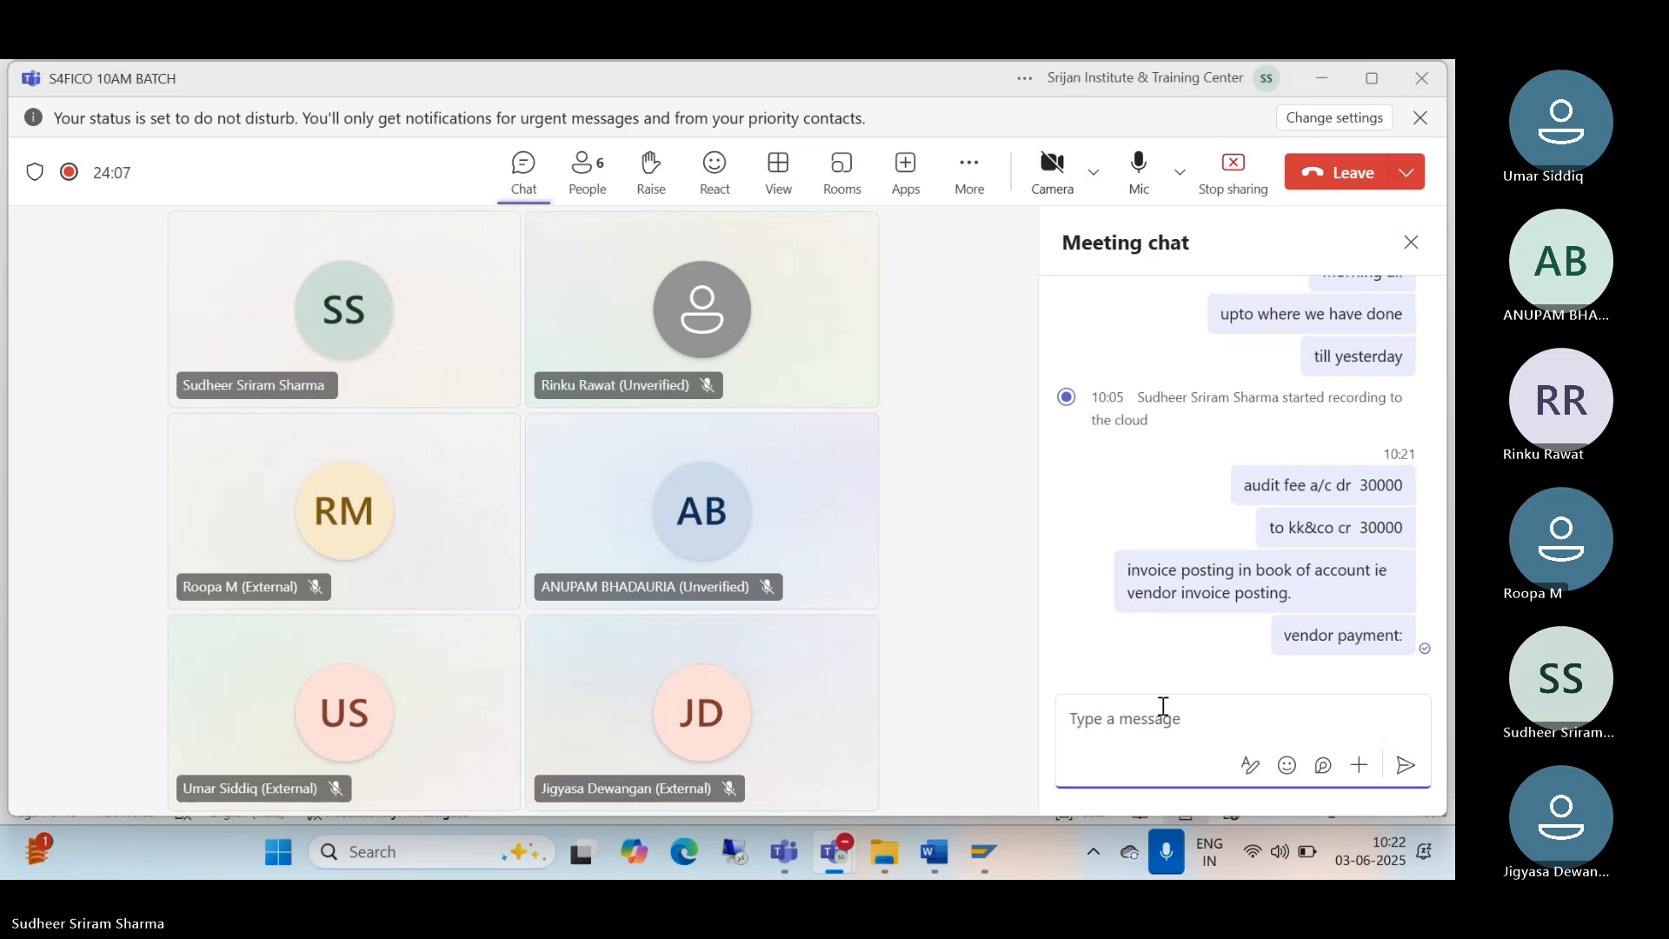
type("kk7")
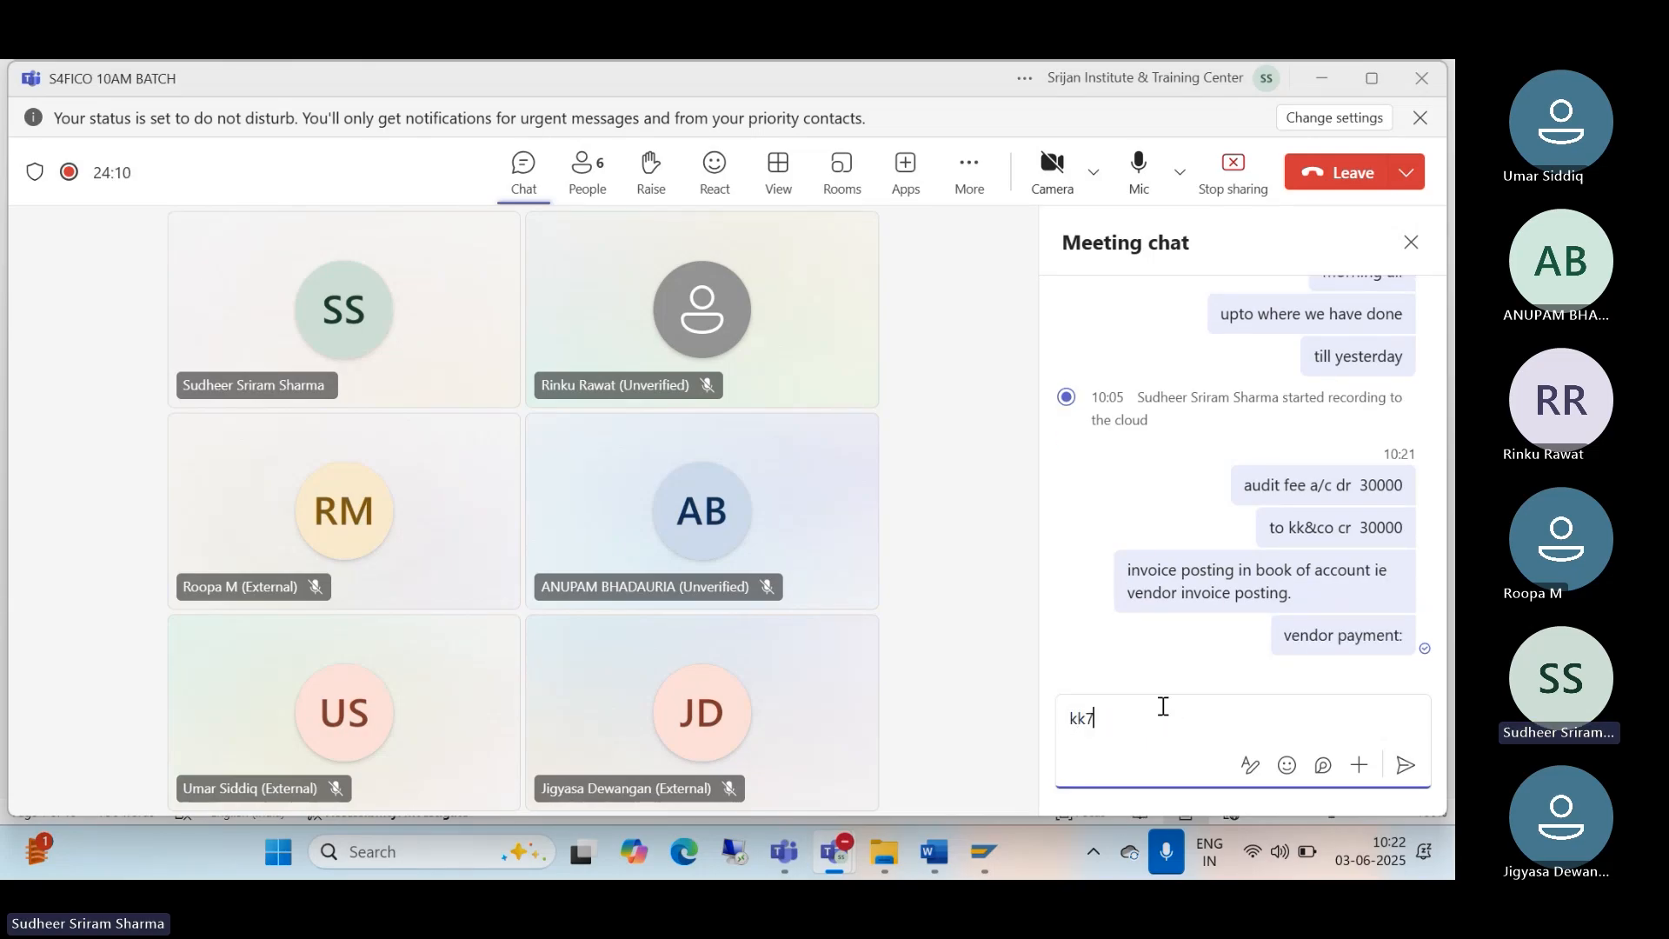
key("BackSpace")
type("&")
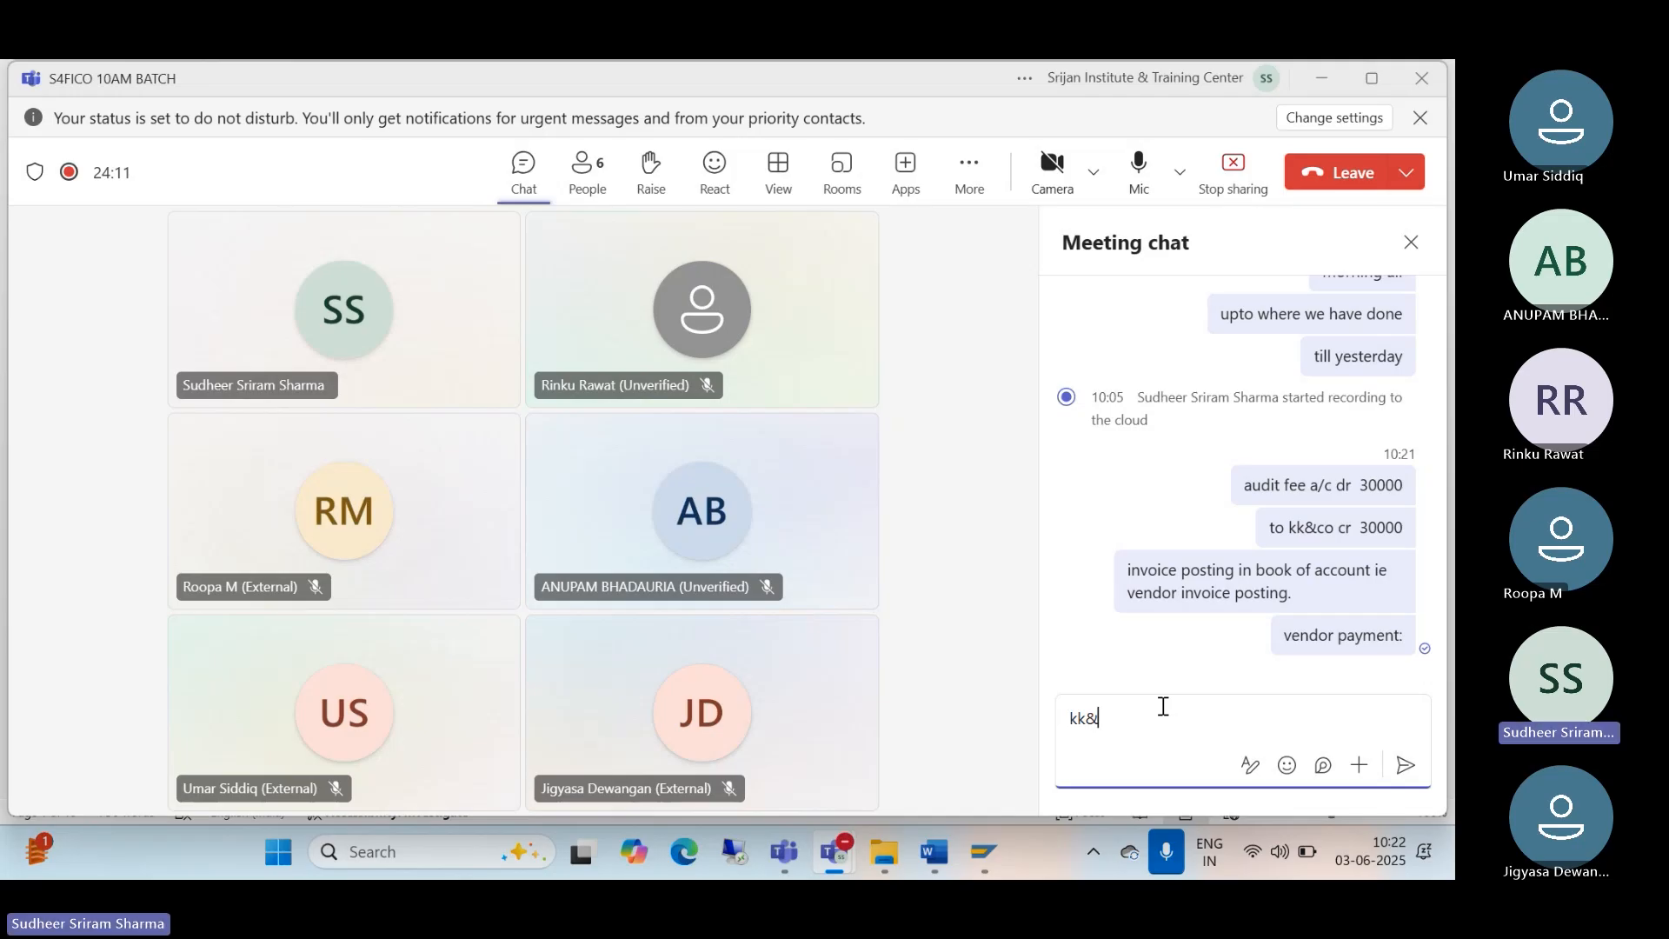
type("co dr  30000")
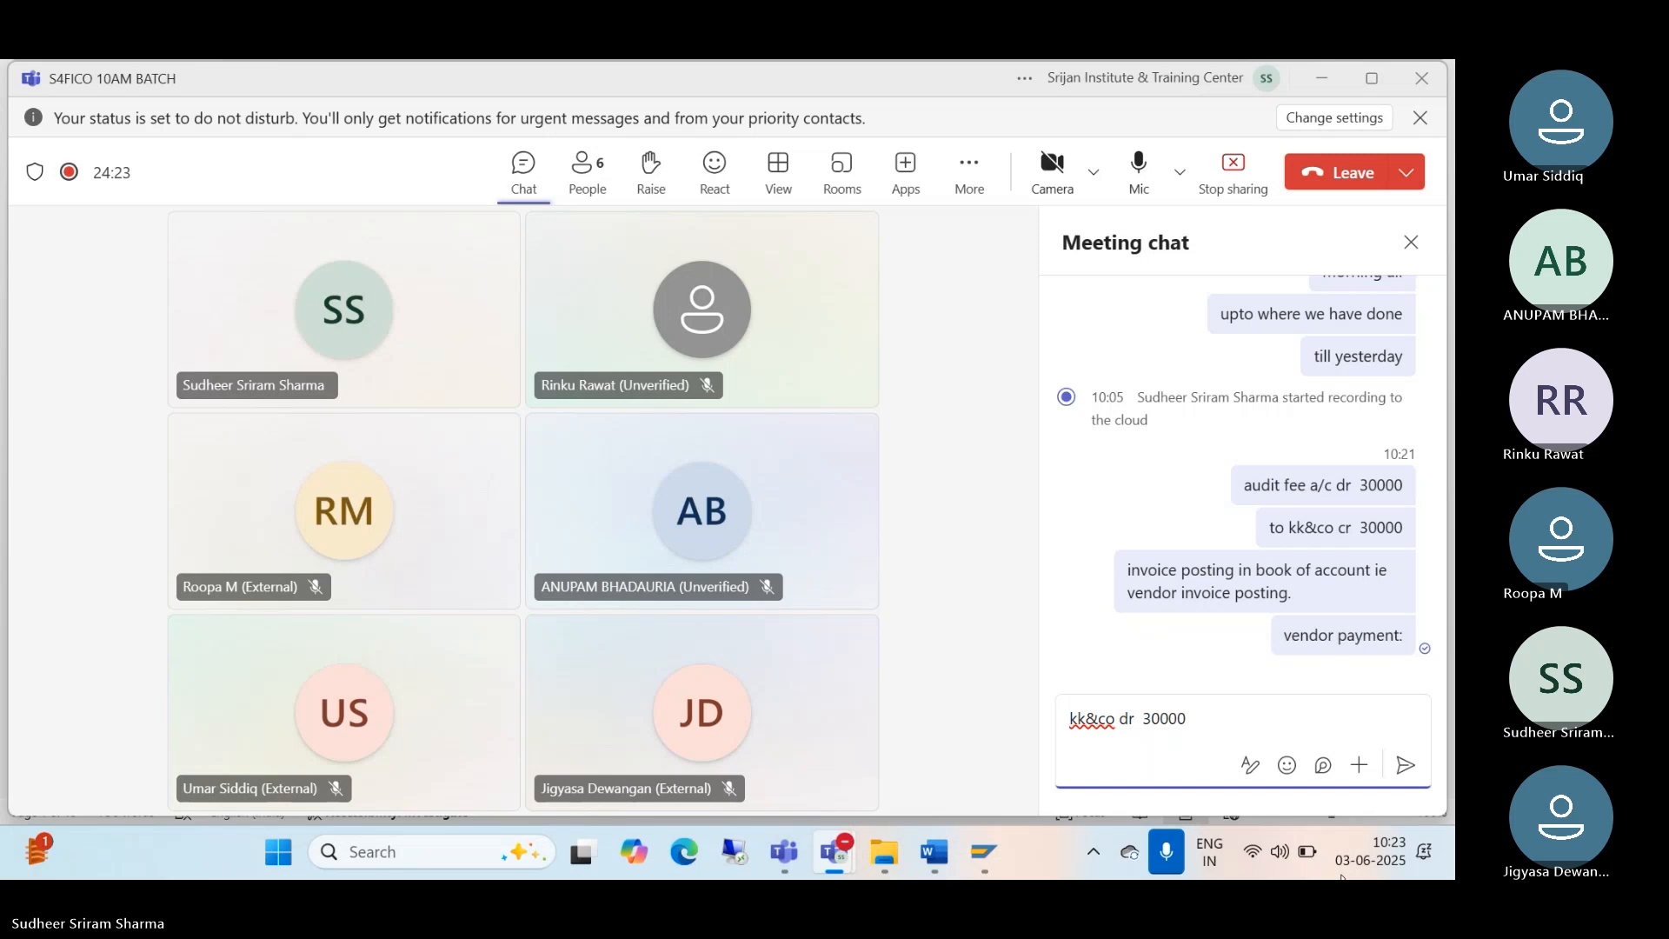
key("Return")
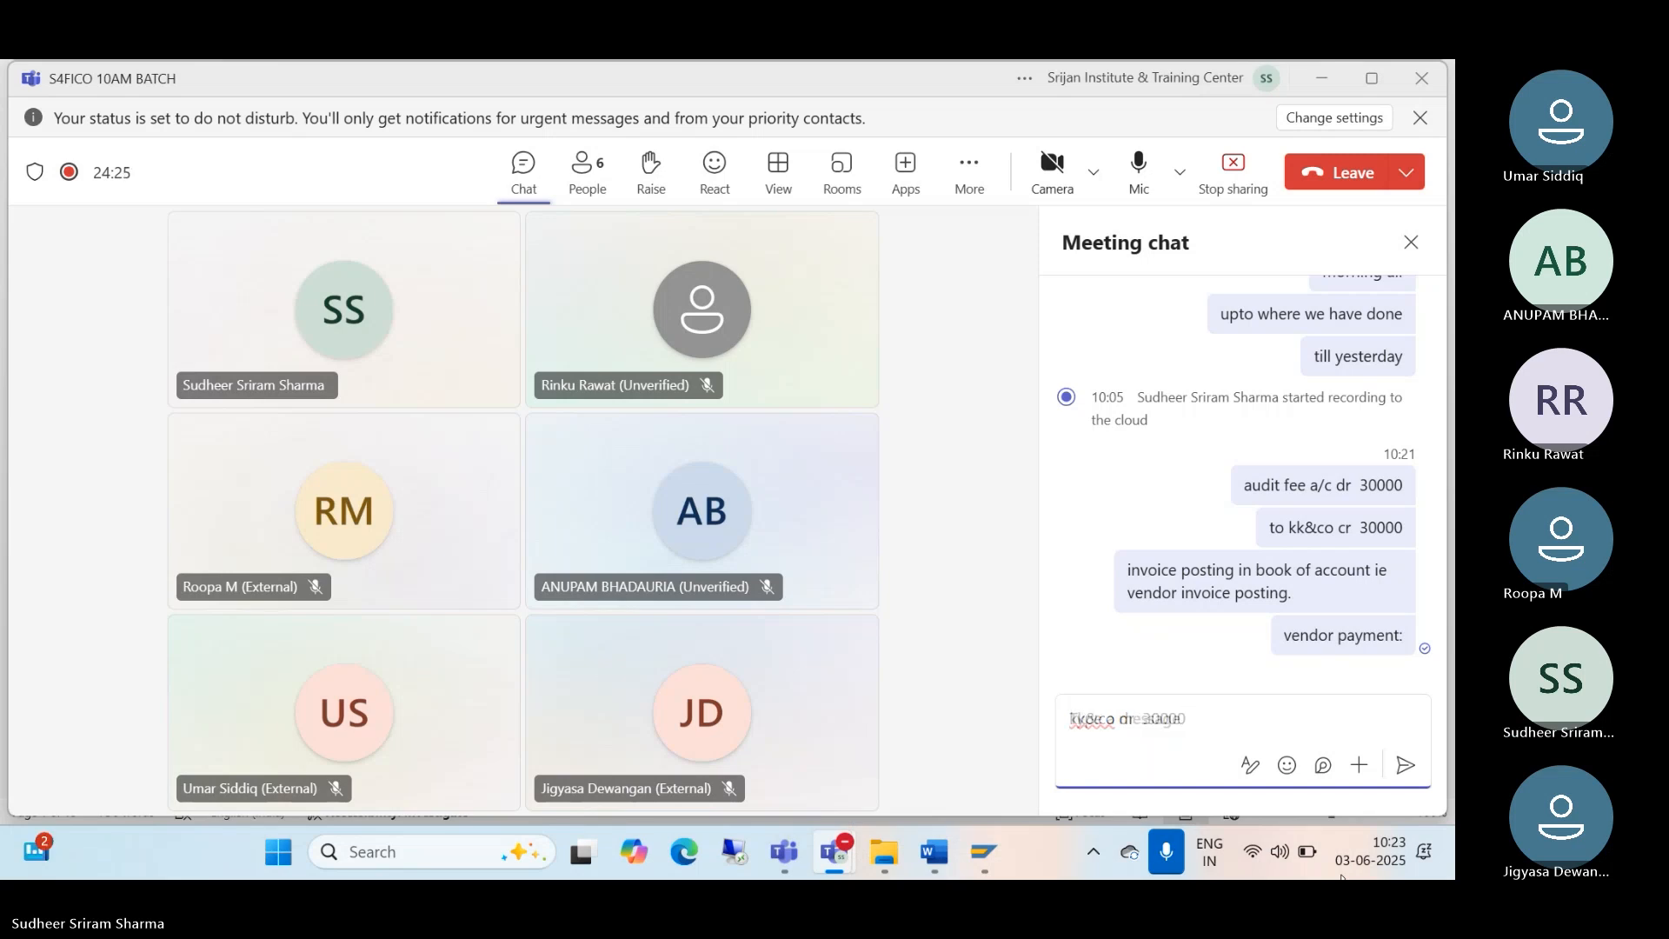
type("to")
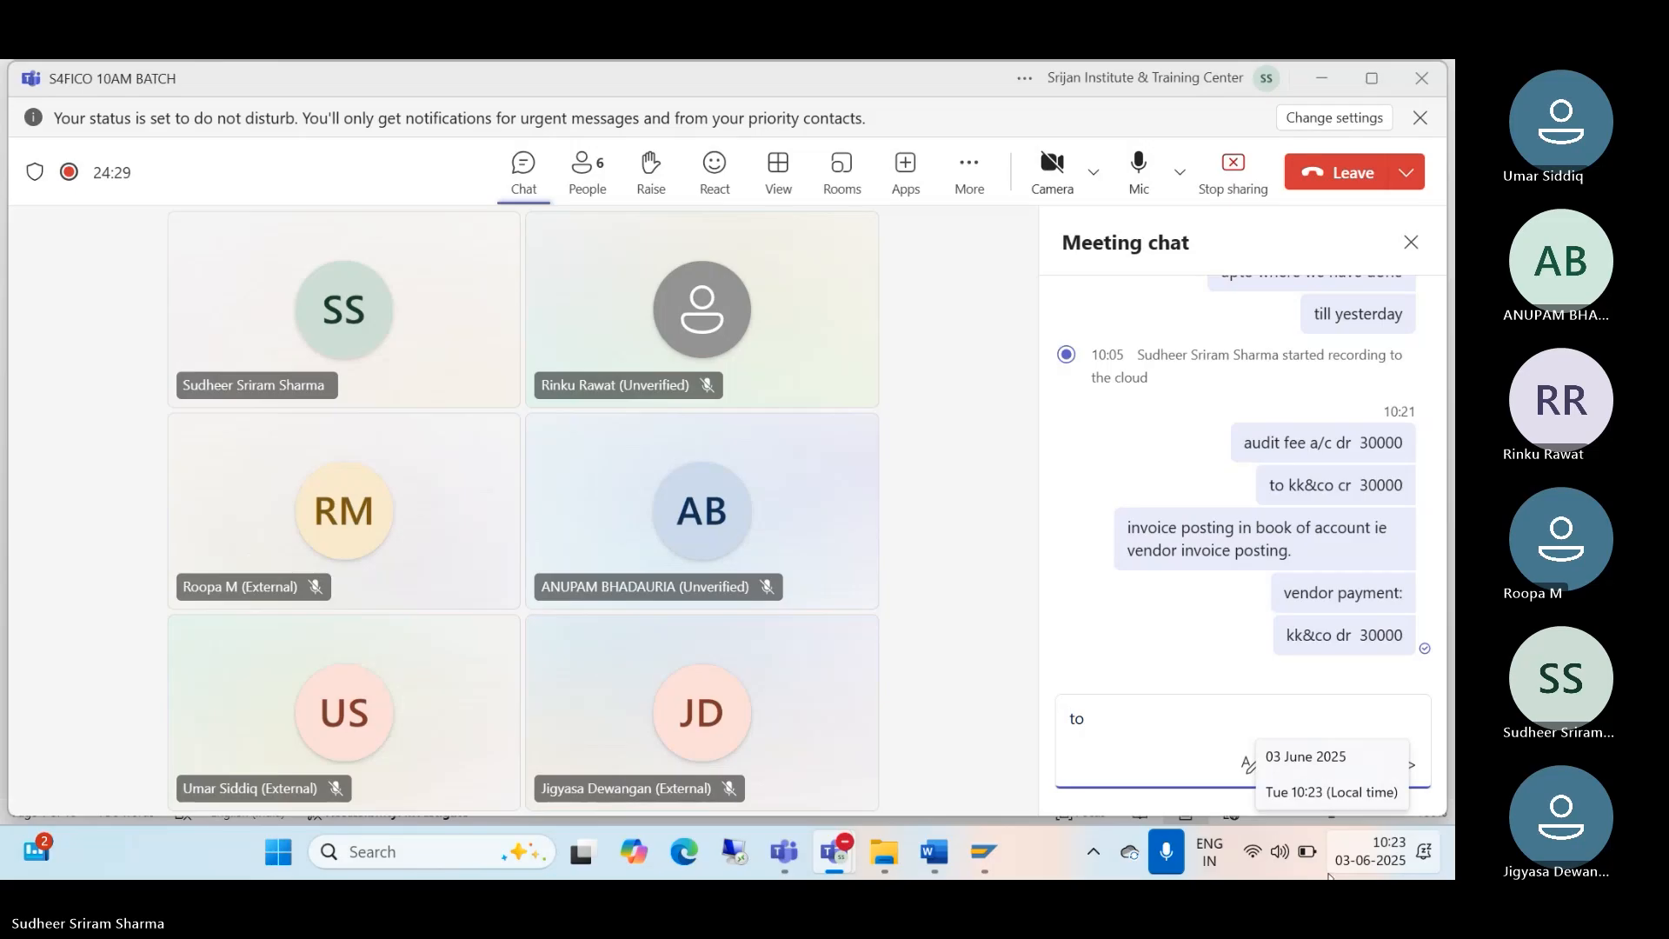
type(" bank")
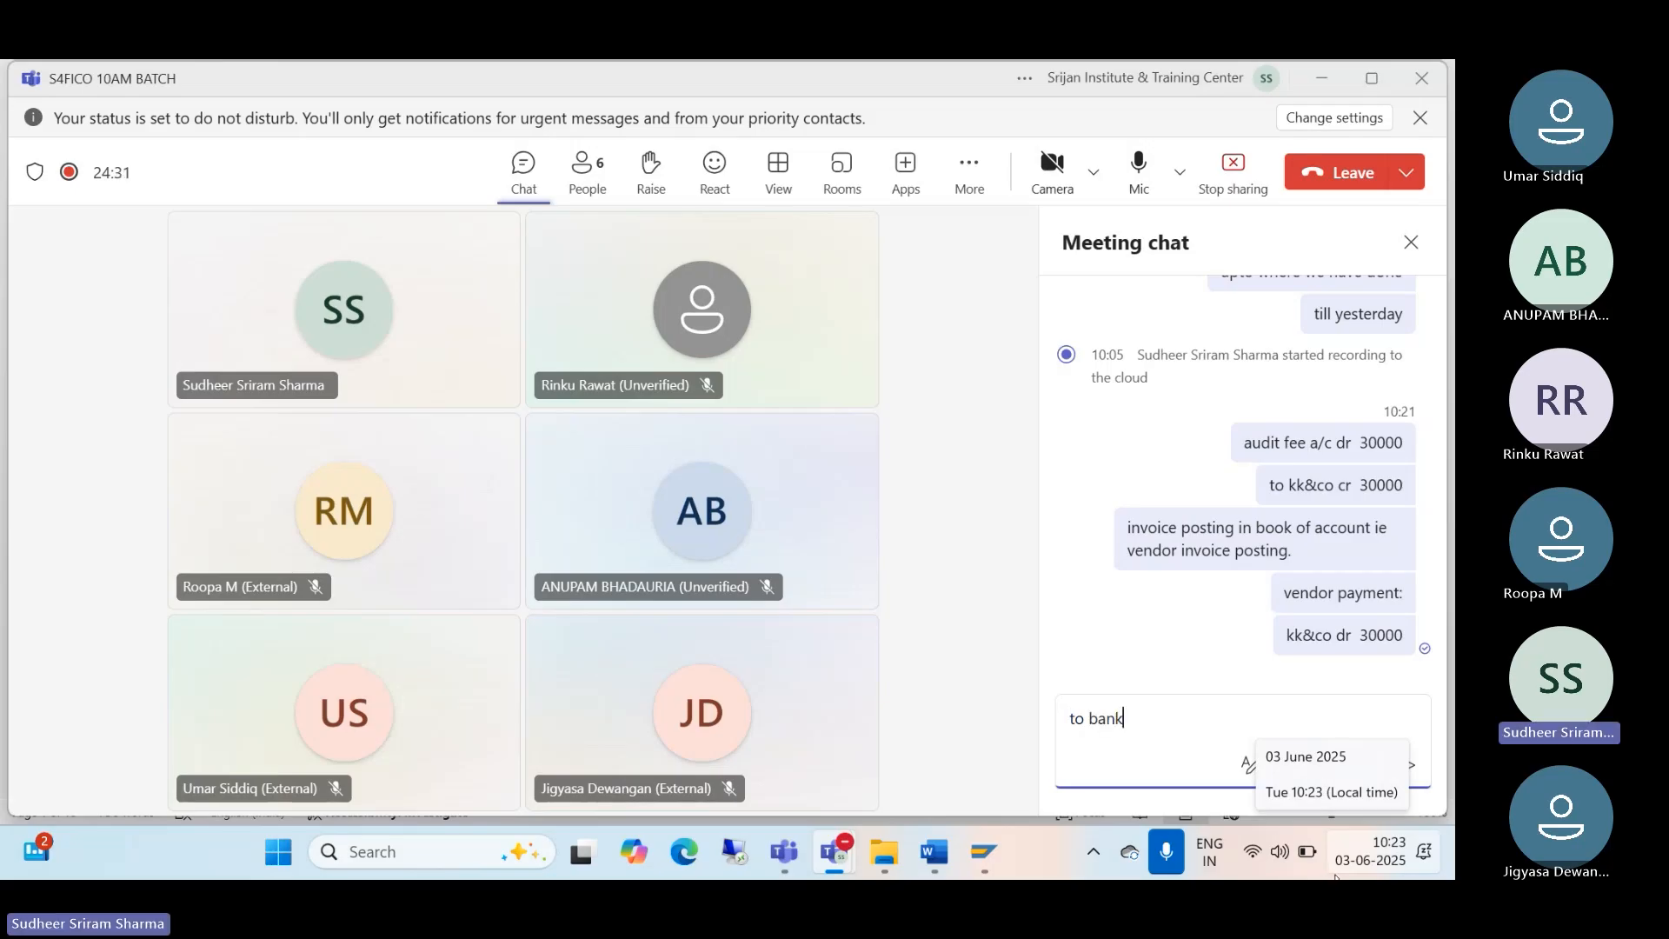
type(" cr 30000")
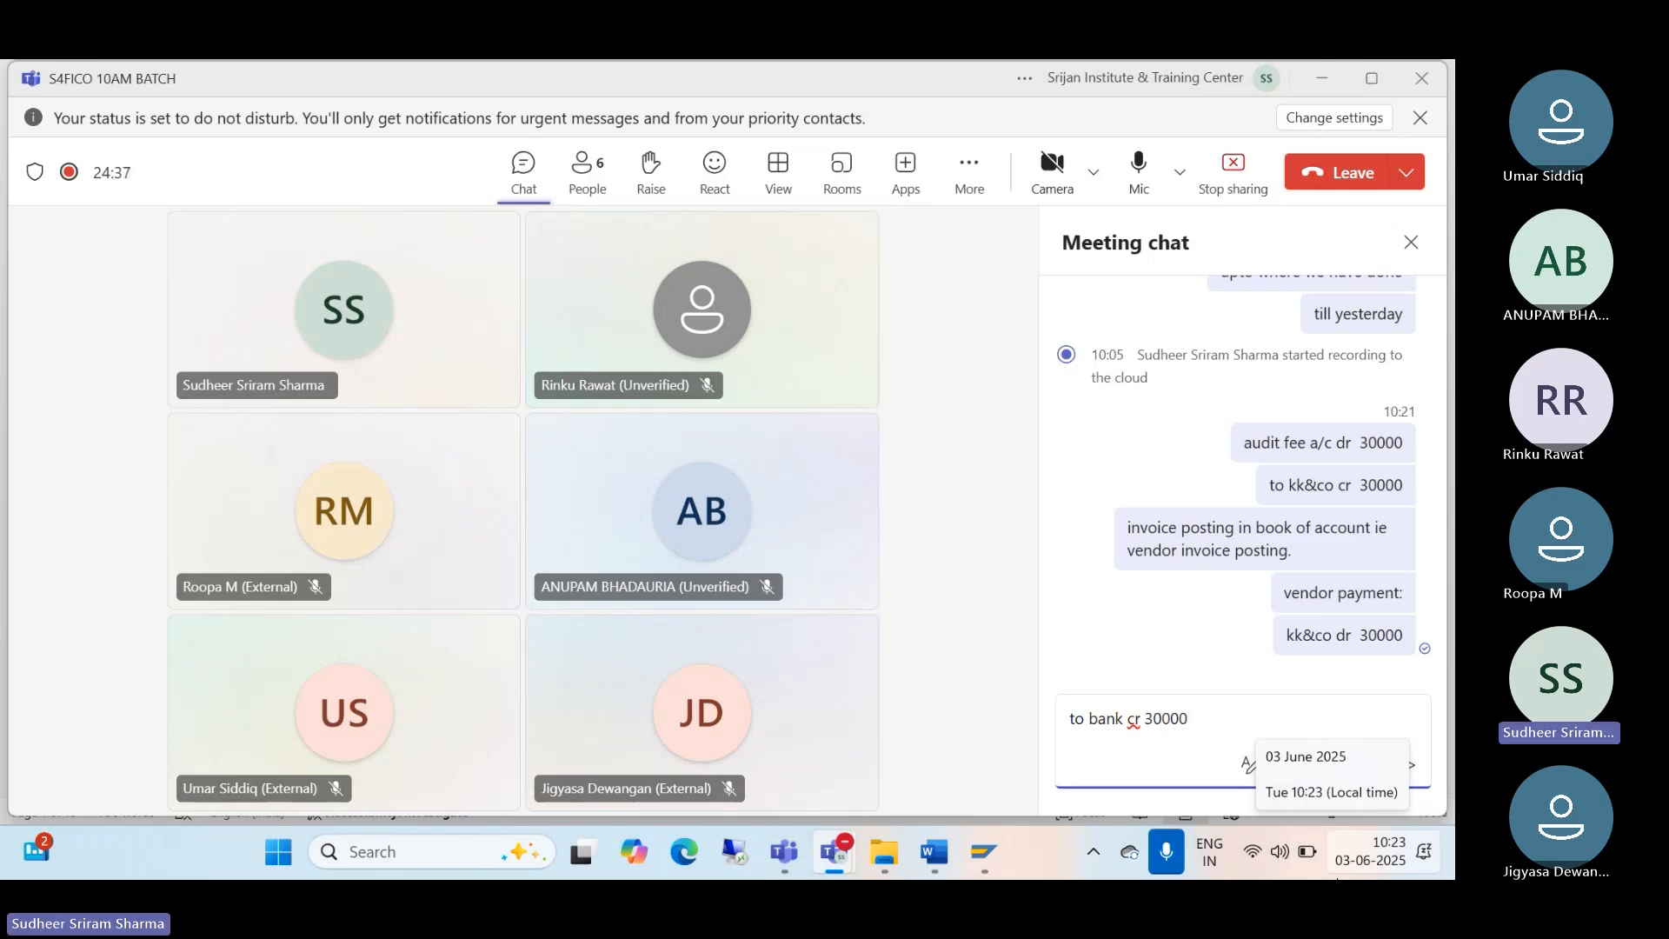
key("Return")
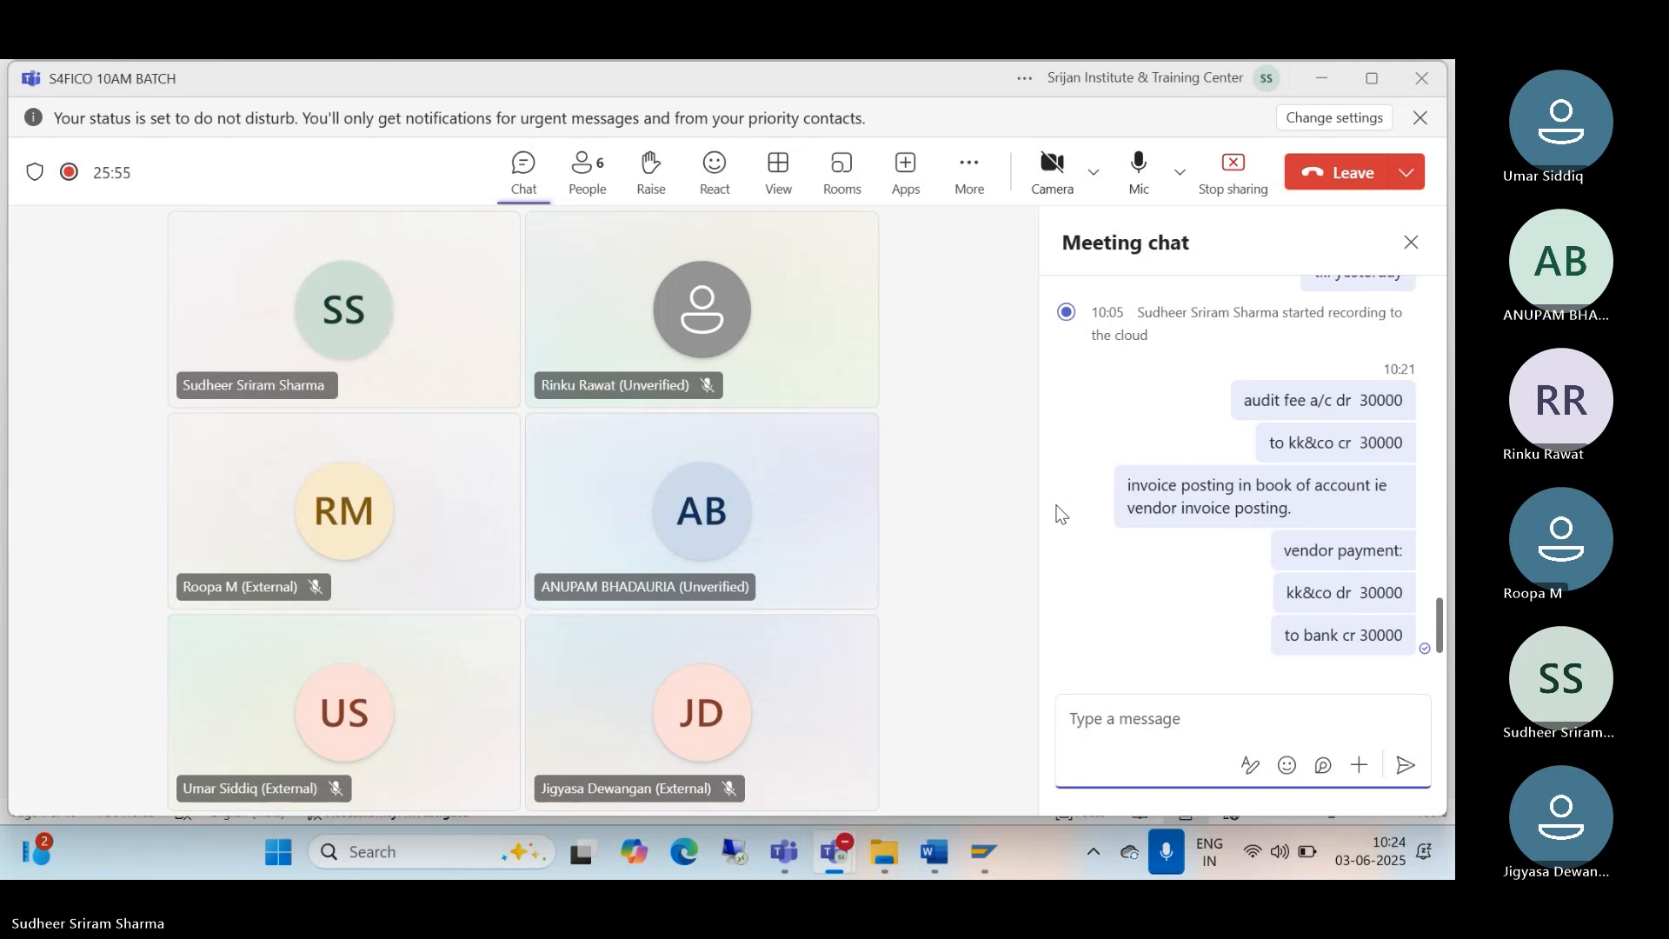
Step: Minimize the Teams meeting and return to SAP's Change View grouping assignment overview
left_click(1323, 84)
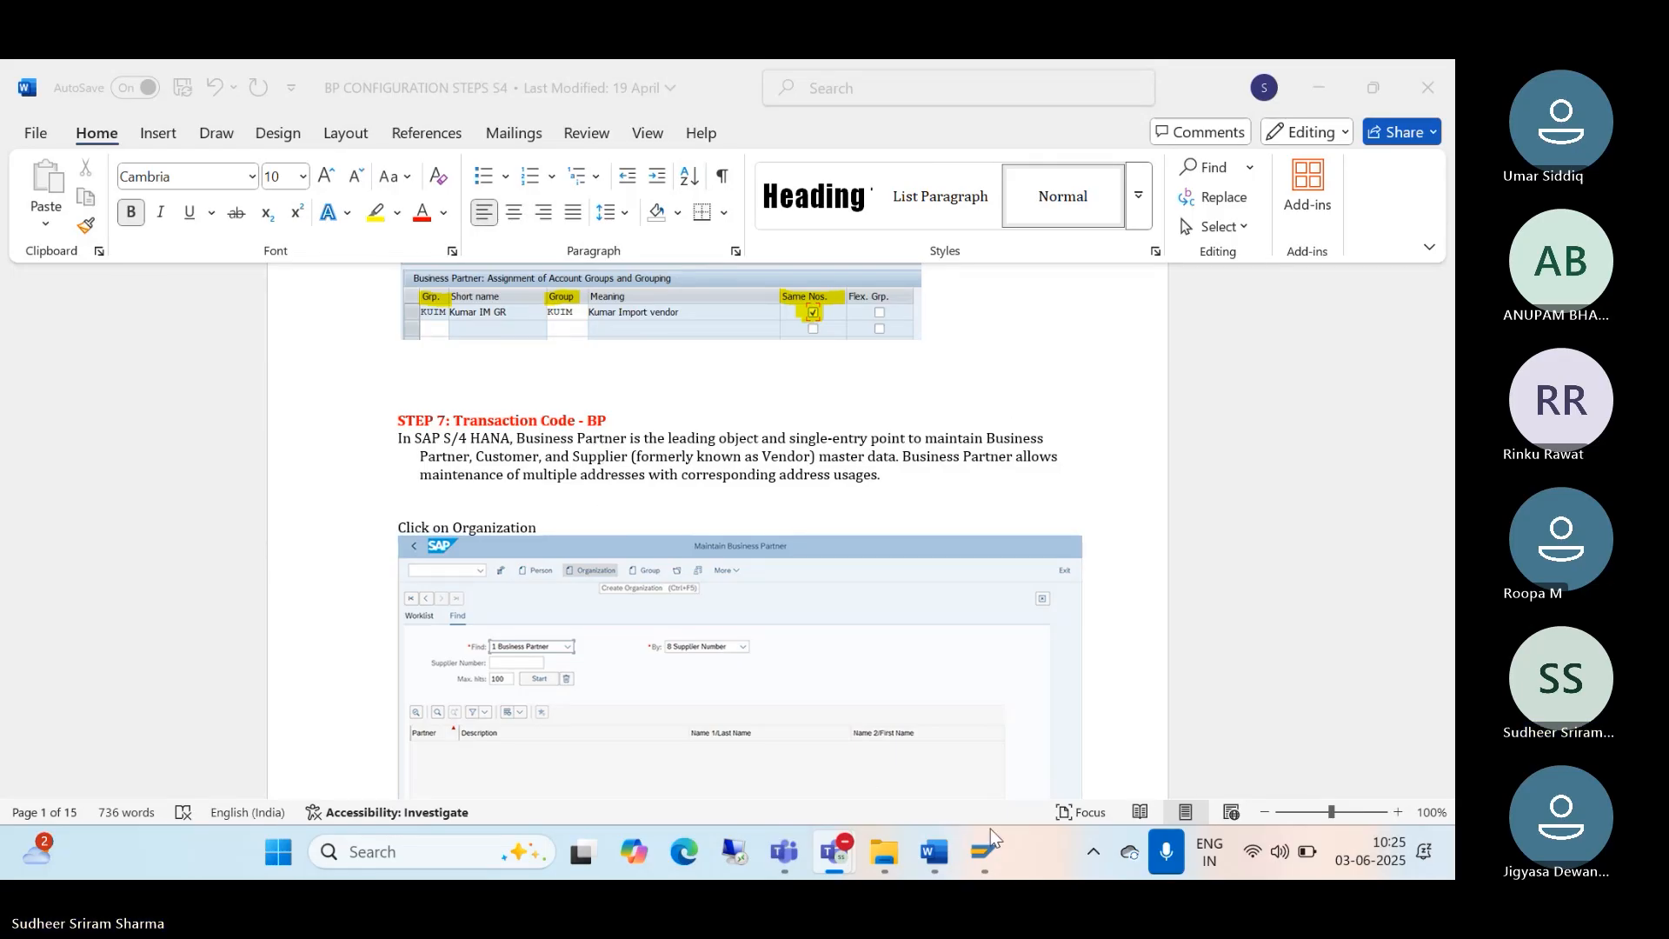
mouse_move(991, 837)
left_click(1062, 722)
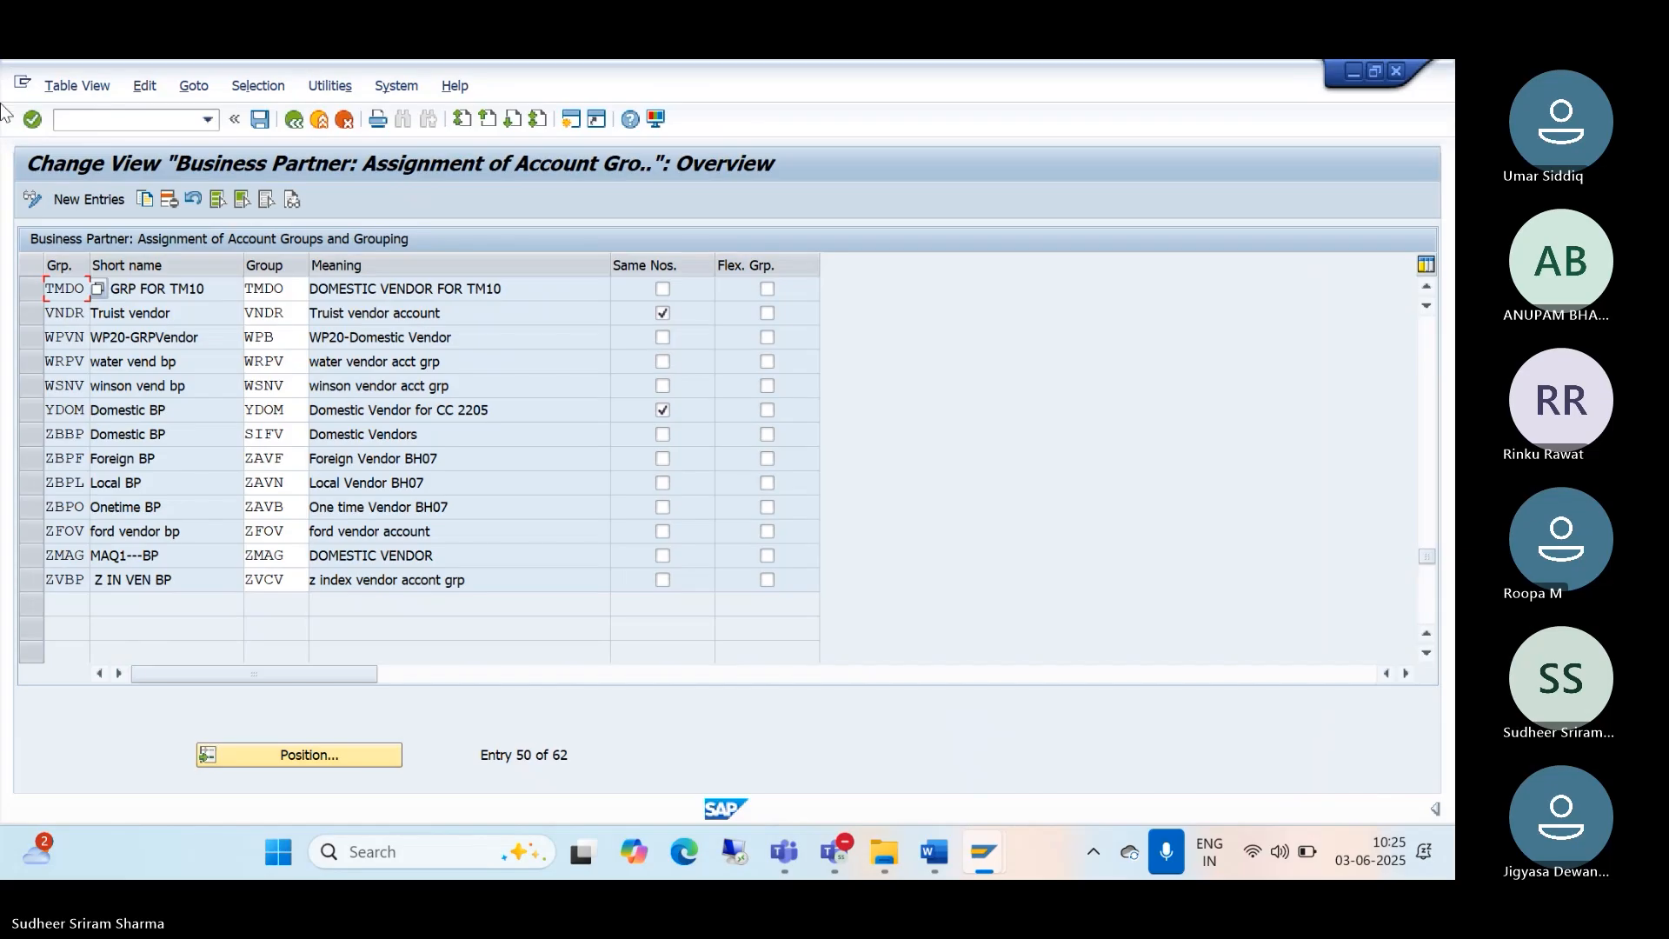
Step: View and dismiss the SAP connection error message
left_click(103, 121)
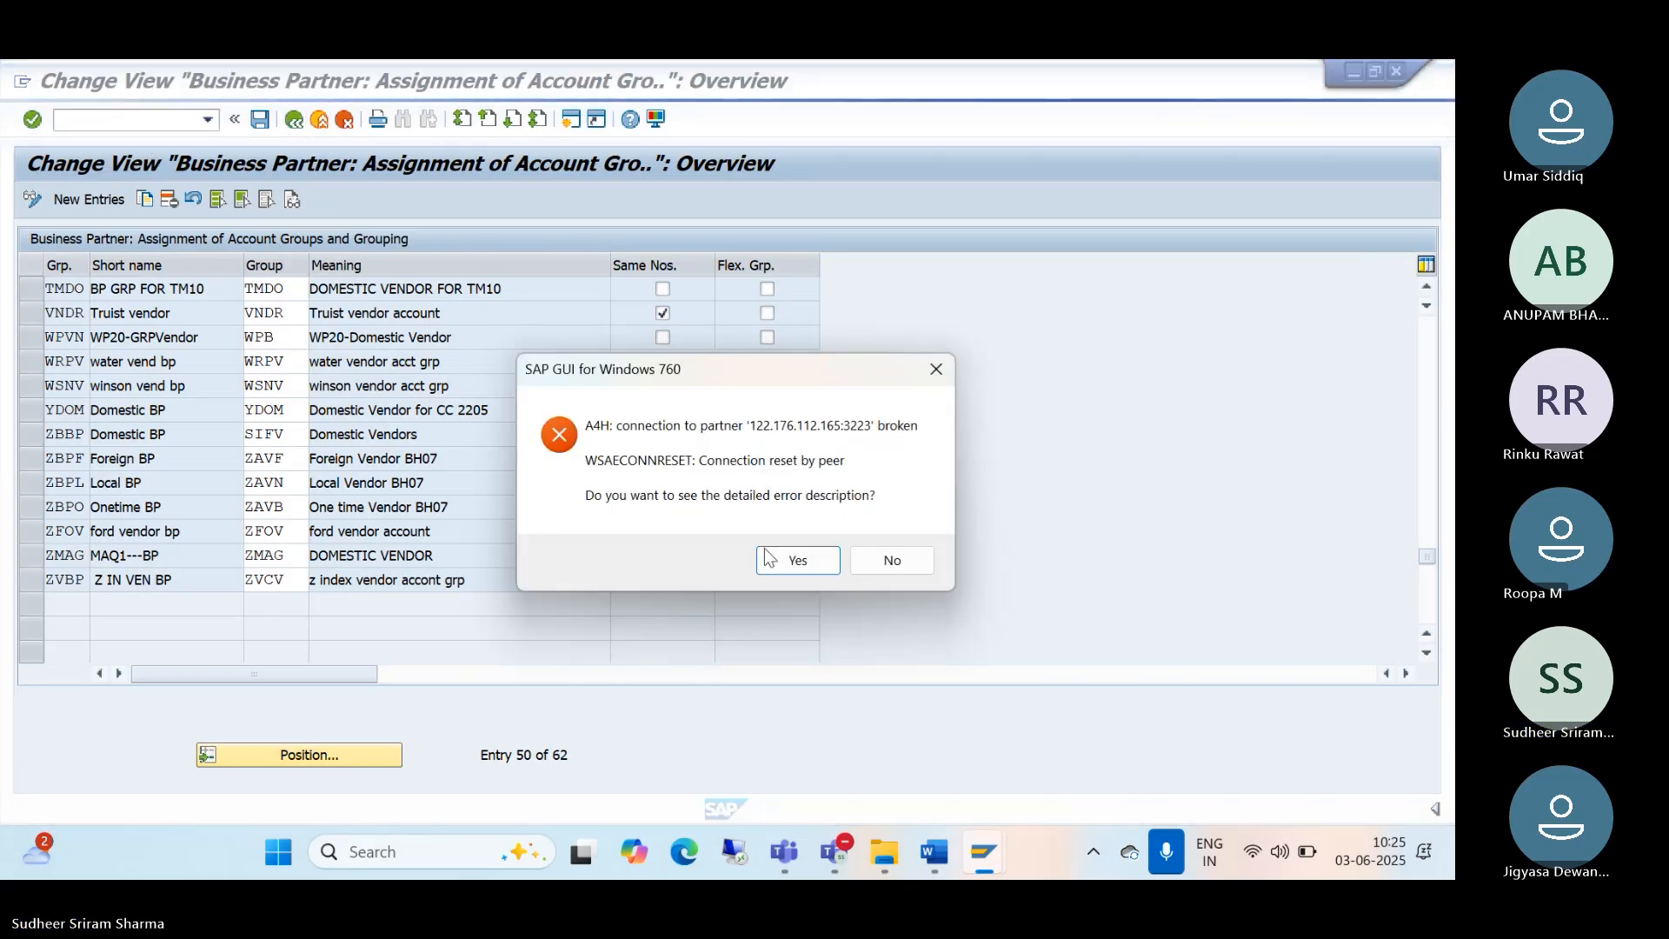
left_click(769, 559)
left_click(905, 656)
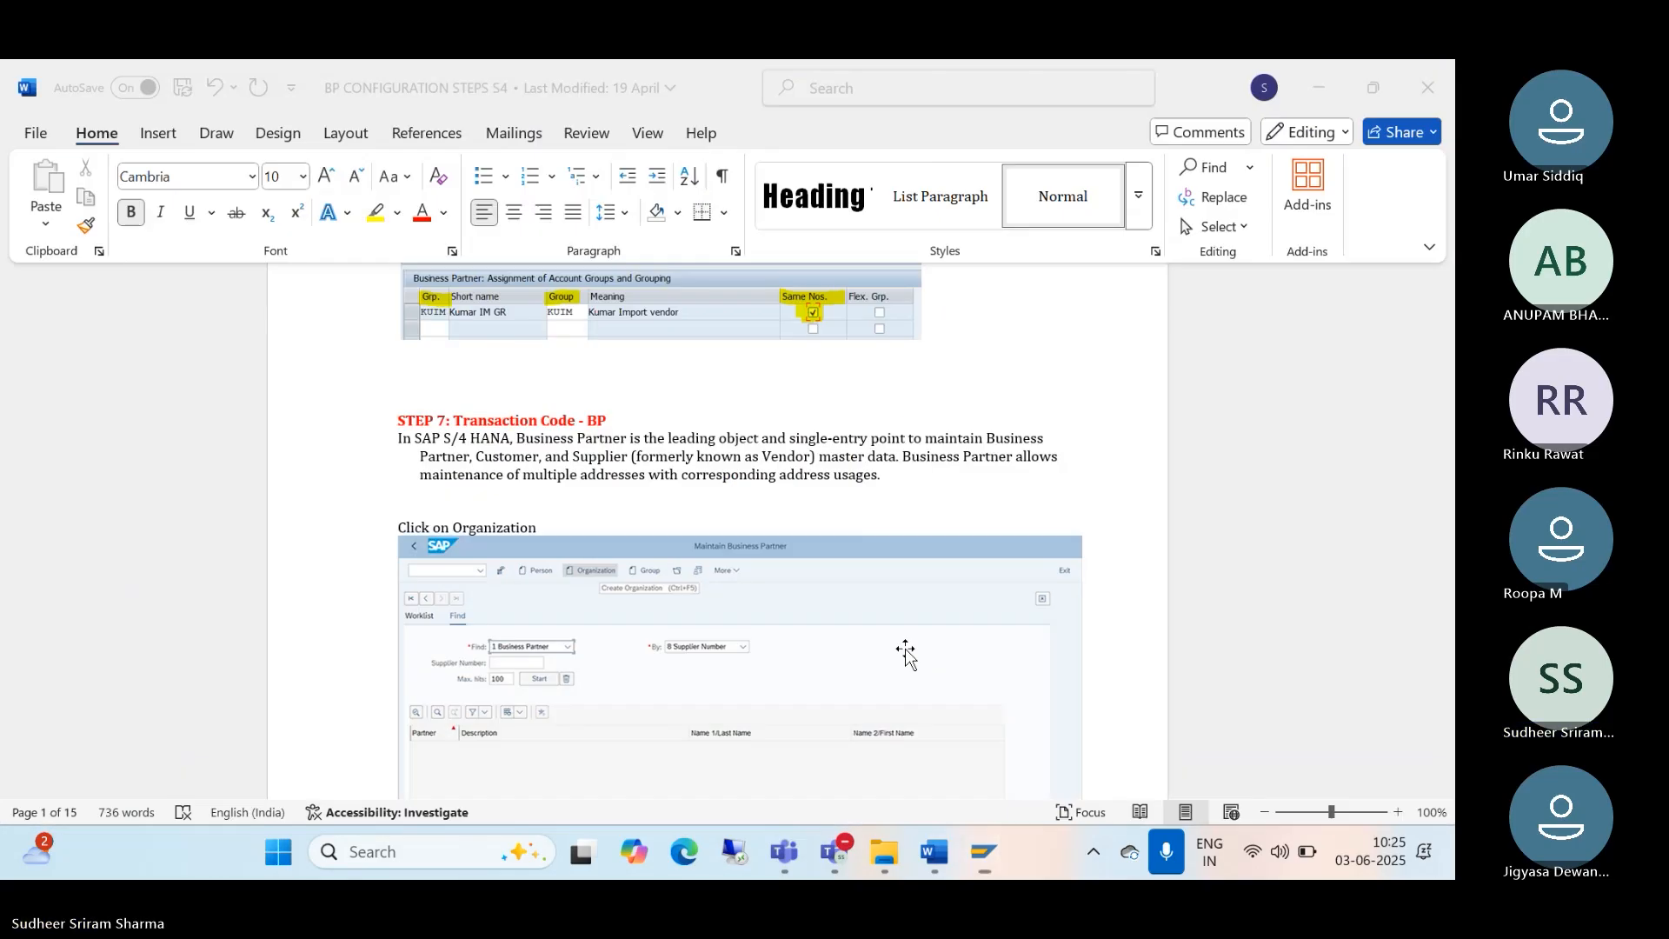
Step: Log back on to S4/23 with the saved user name and password, then enter /nbp
left_click(984, 852)
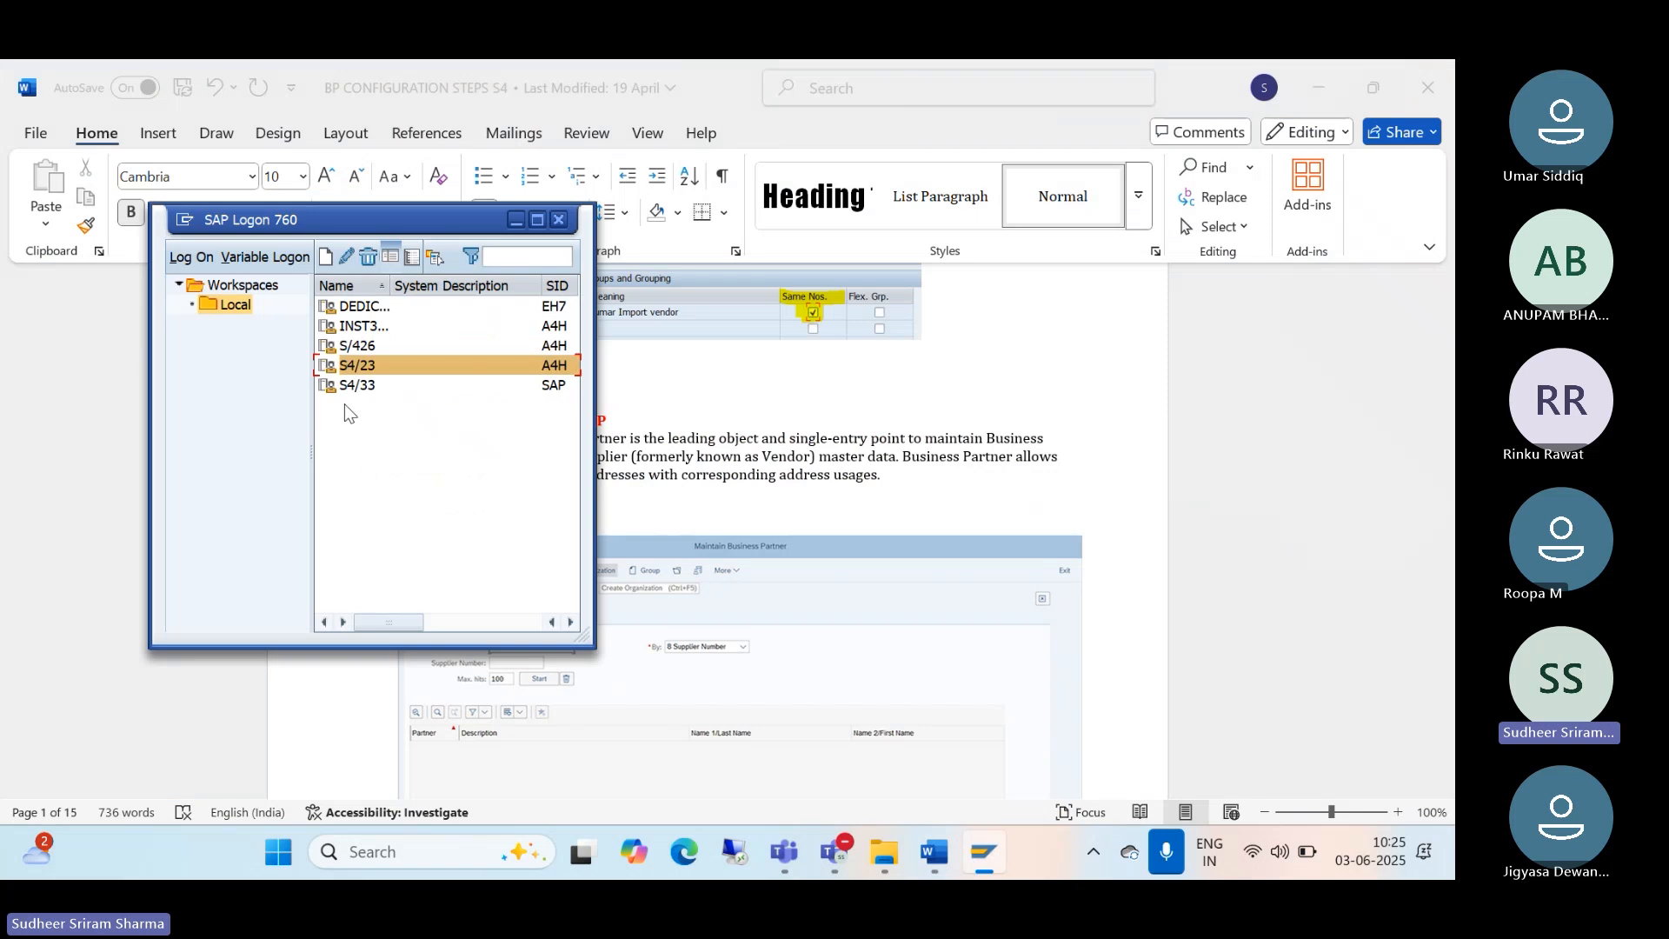
double_click(385, 367)
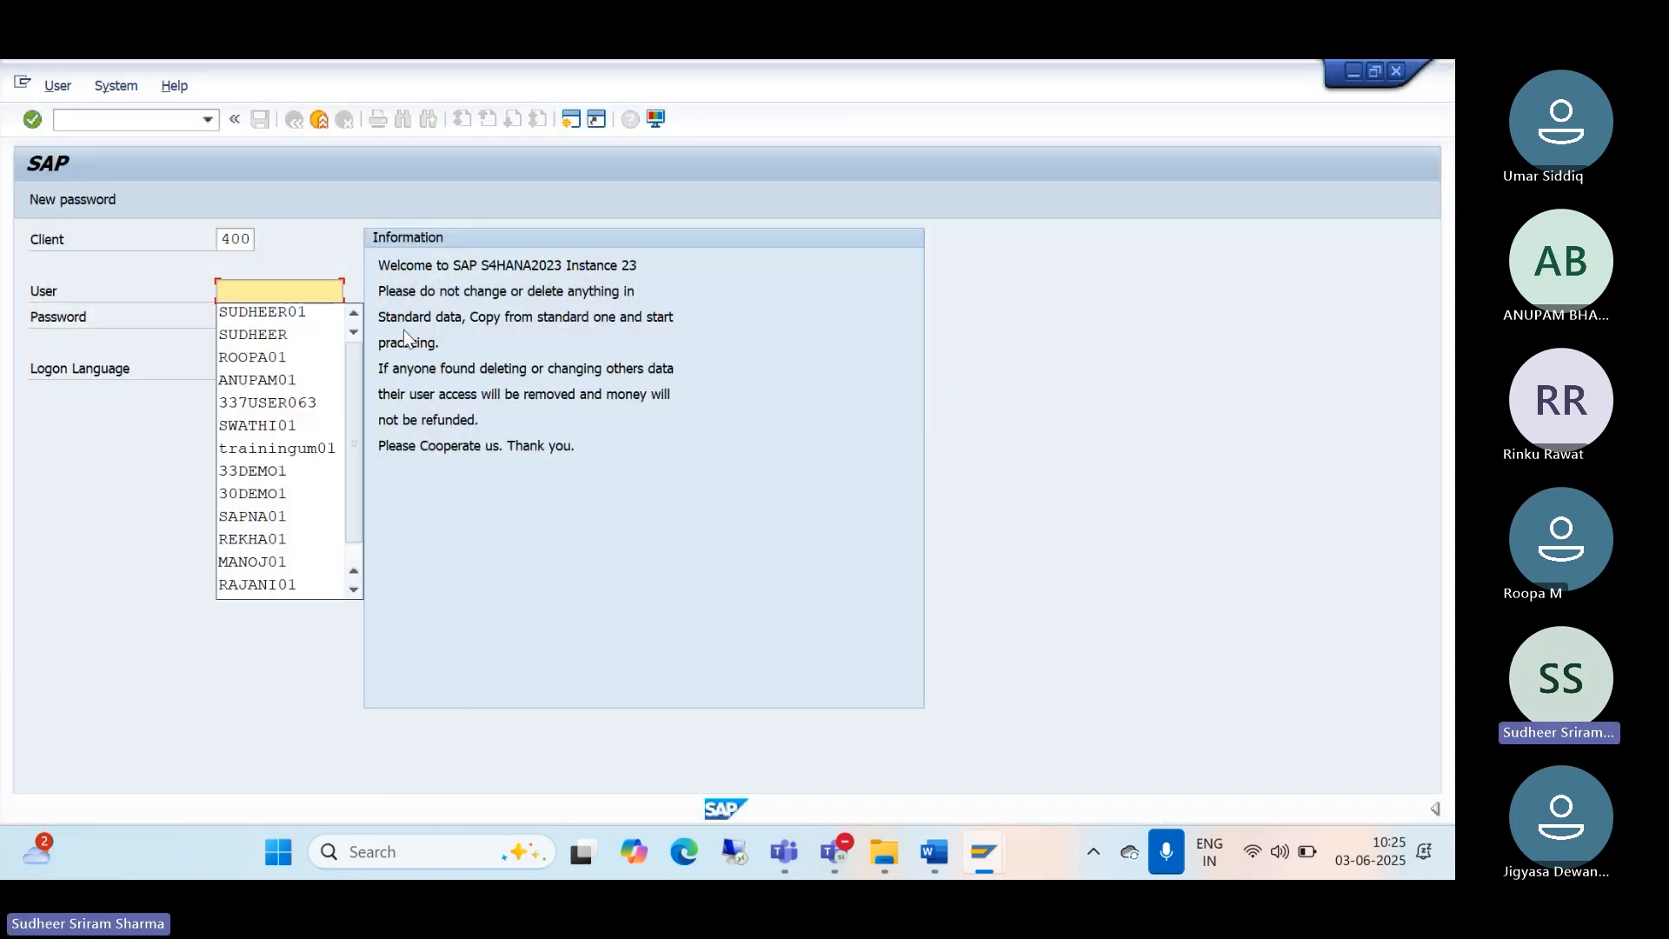
left_click(245, 313)
left_click(244, 320)
type("****")
key("Return")
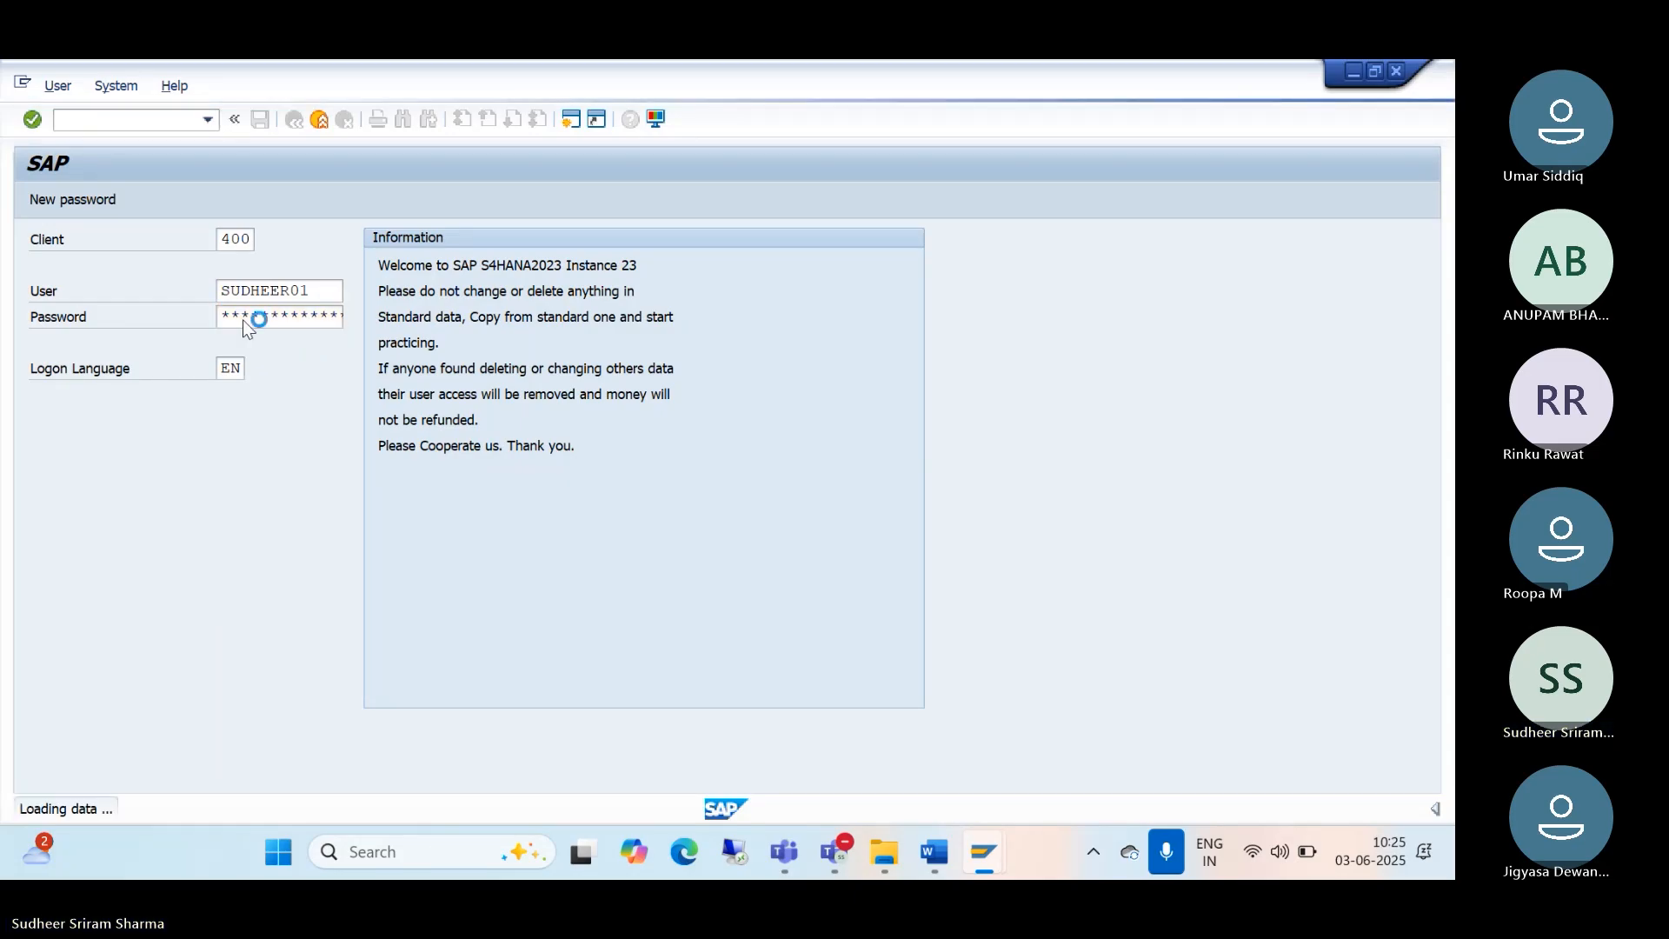
type("/nb")
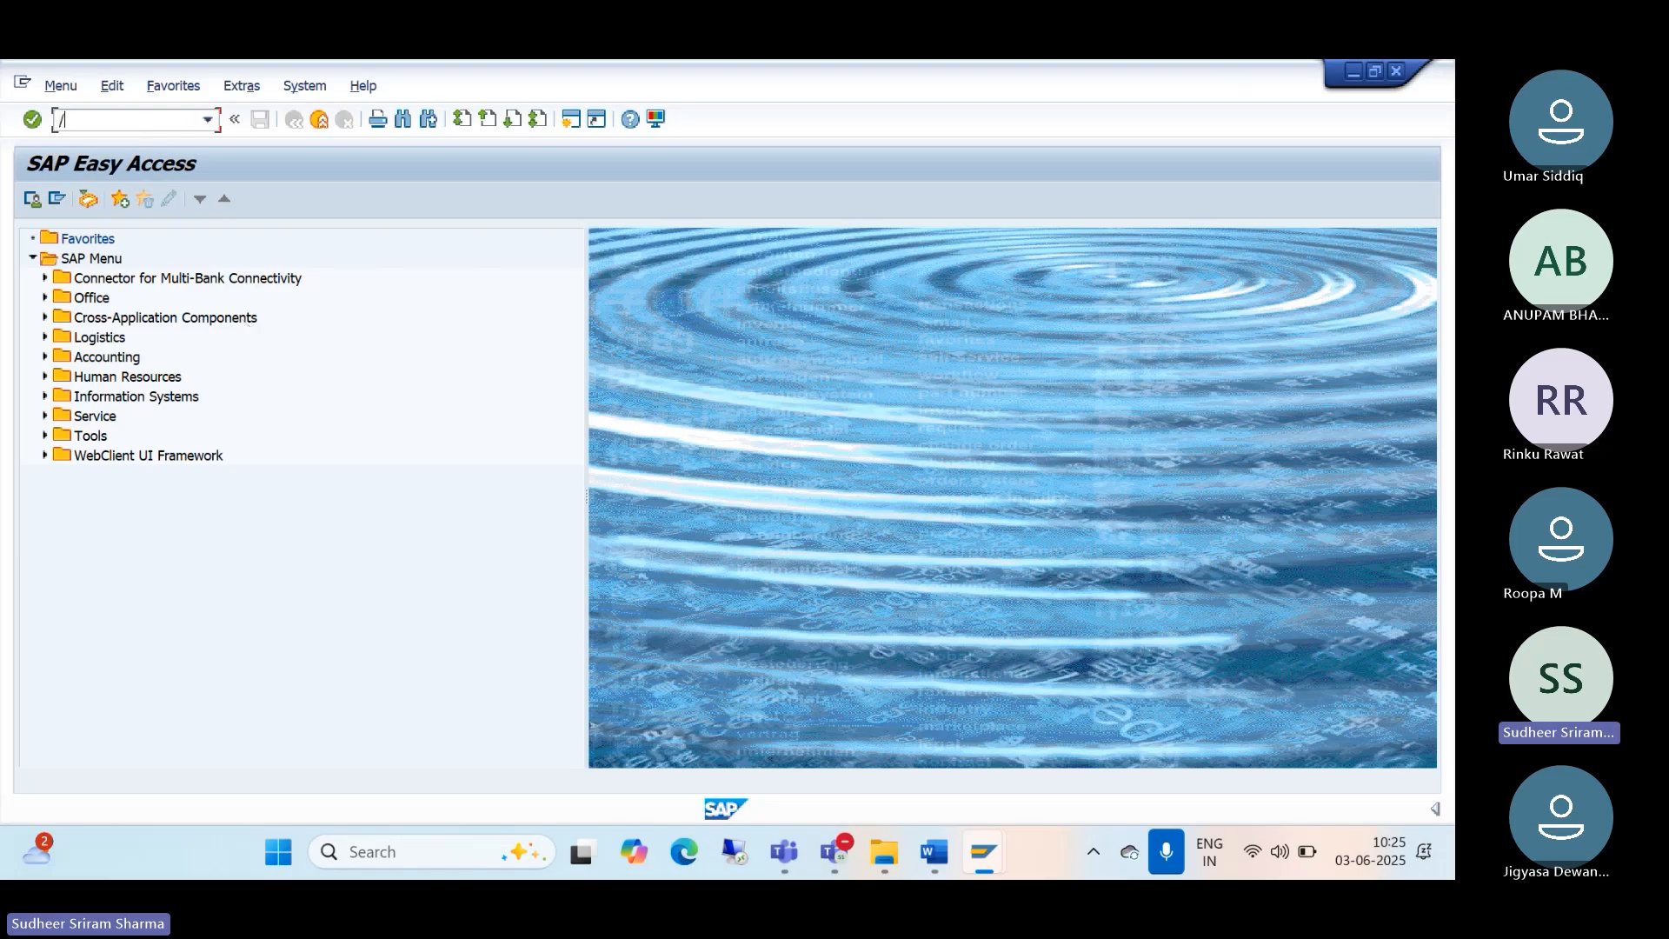
type("p")
Step: Launch business partner maintenance (BP) and start a new Organization
key("Return")
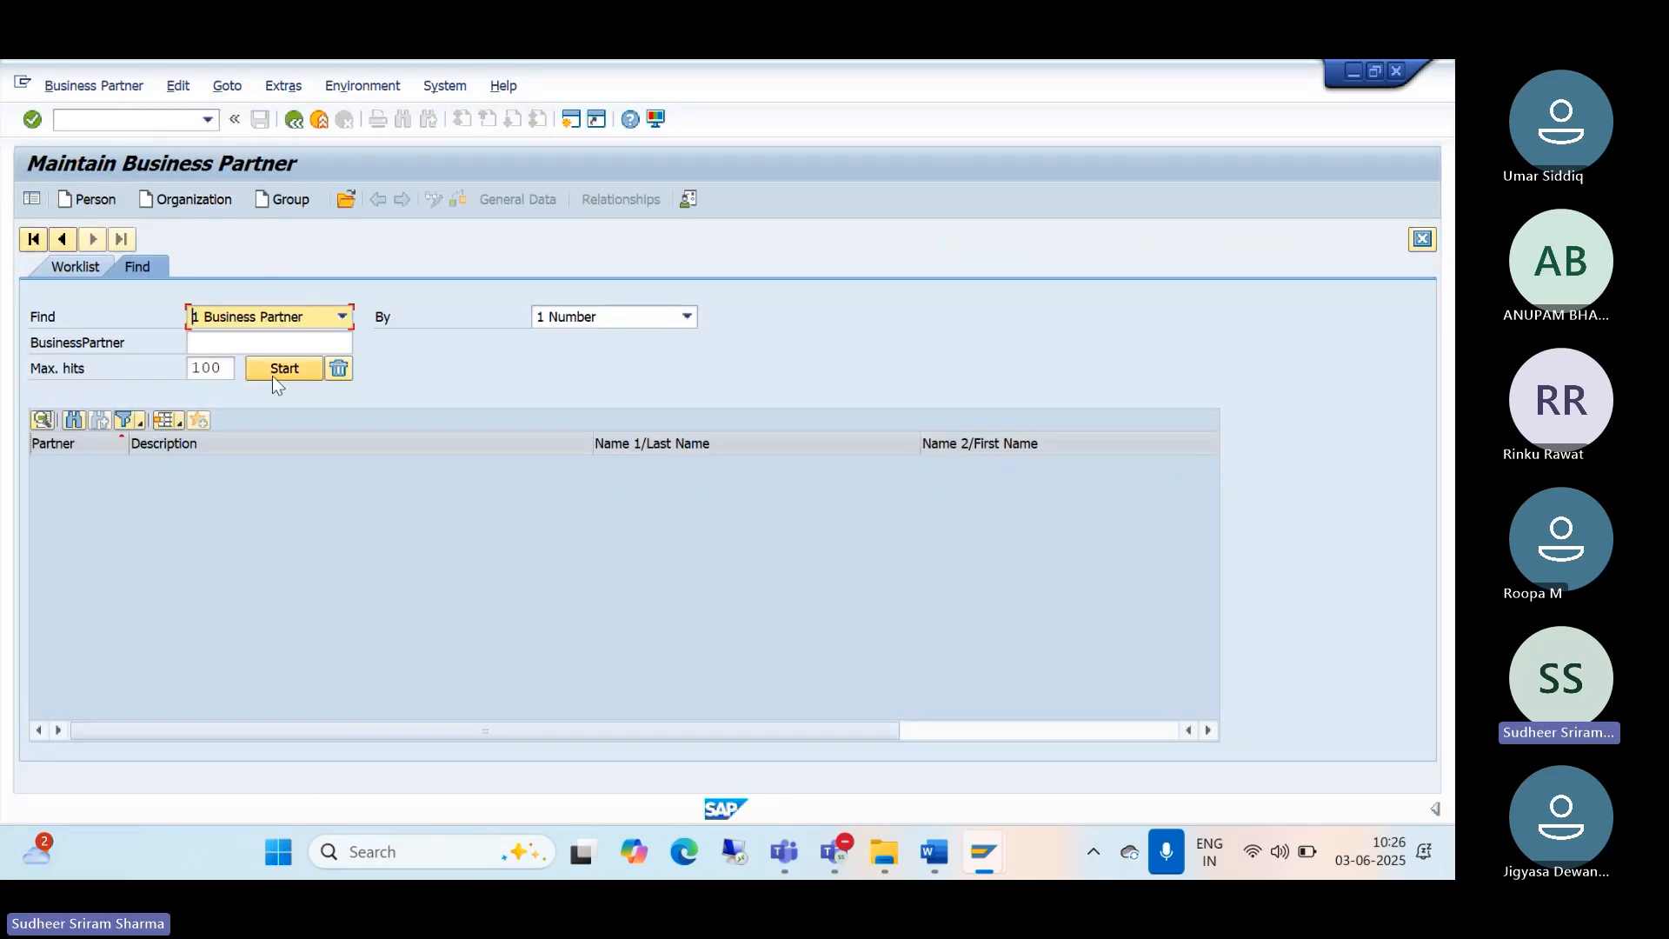
left_click(188, 198)
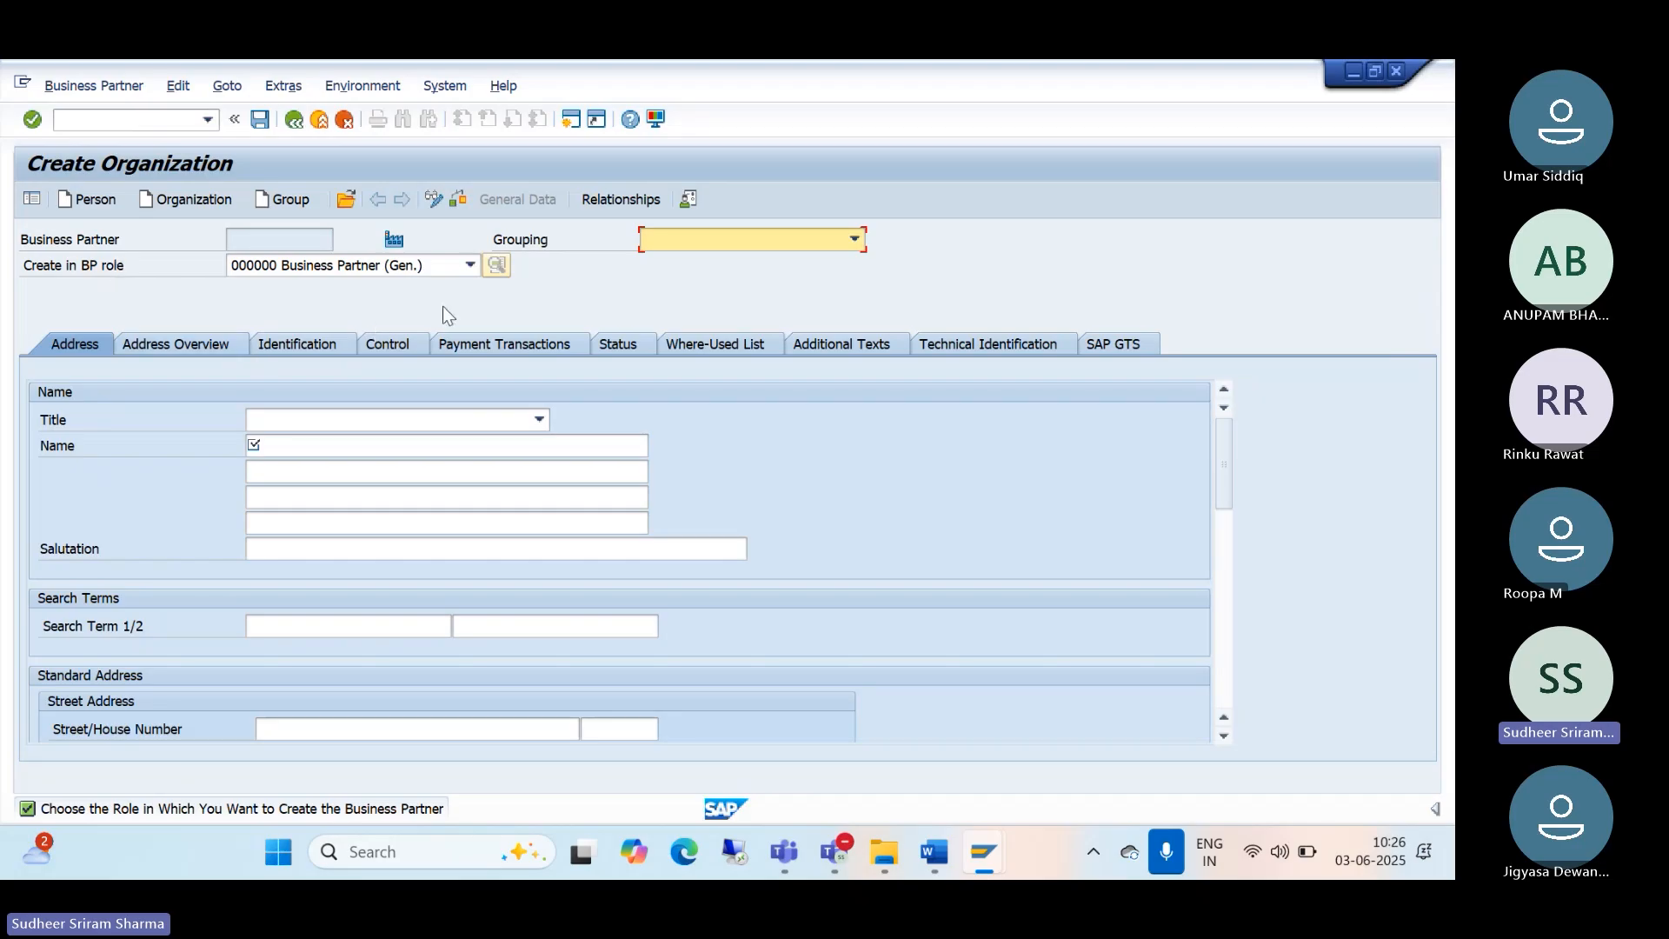
Step: Choose role FLVN00 - FI in Create in BP role and confirm creating in that role
left_click(474, 268)
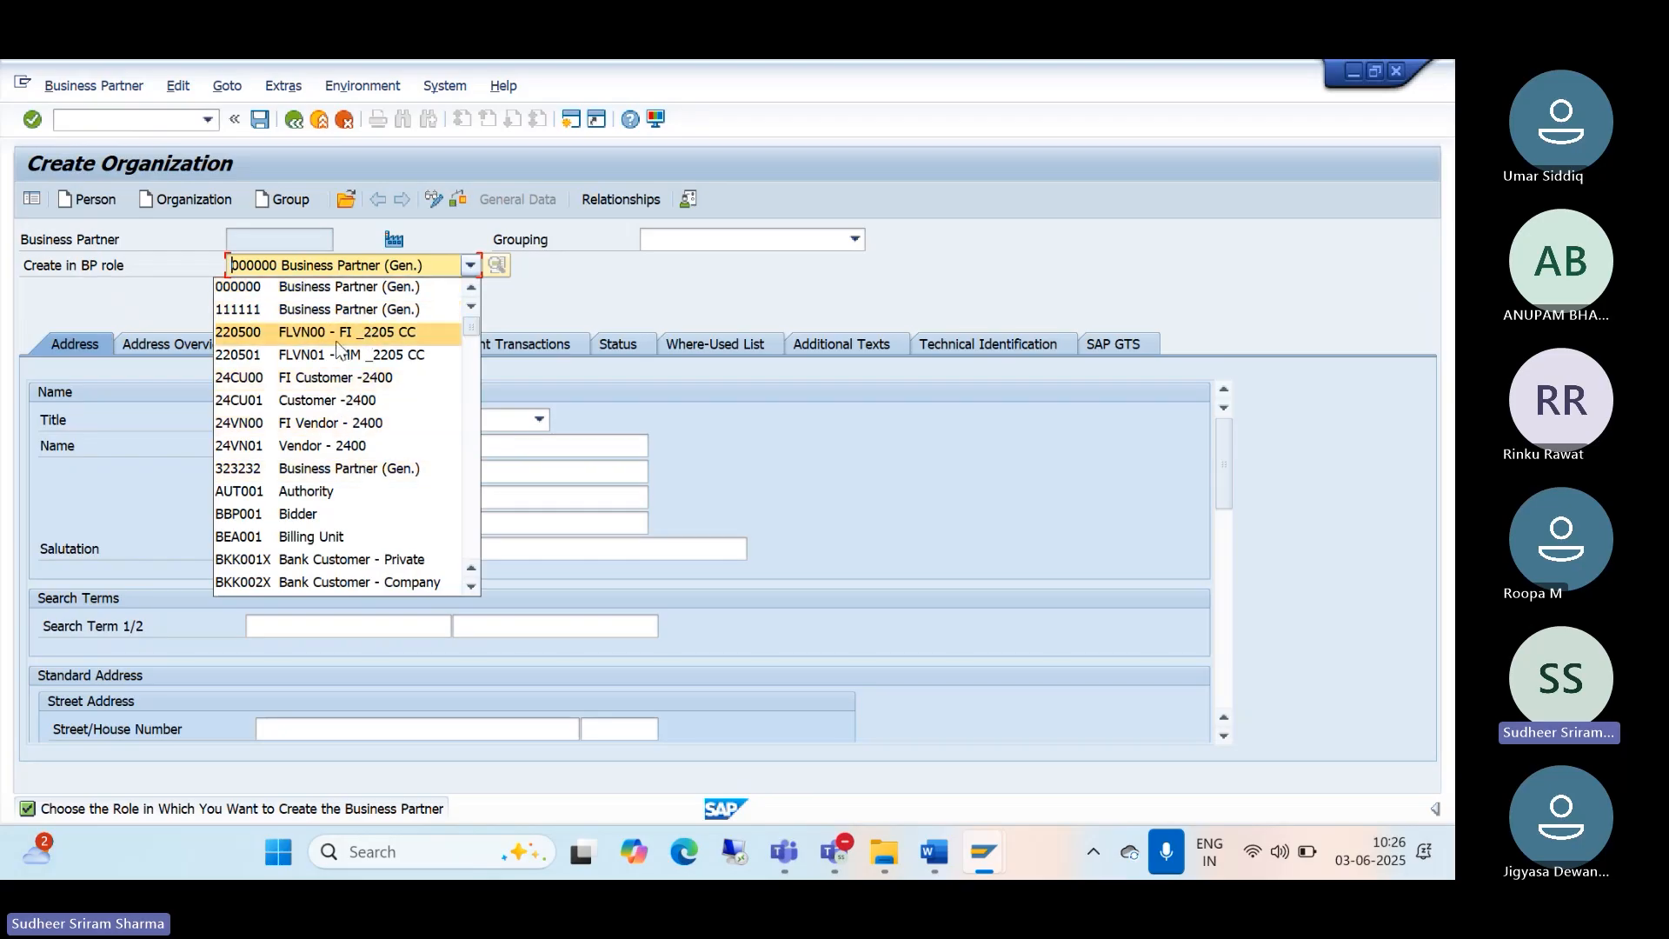
key("f")
key("f")
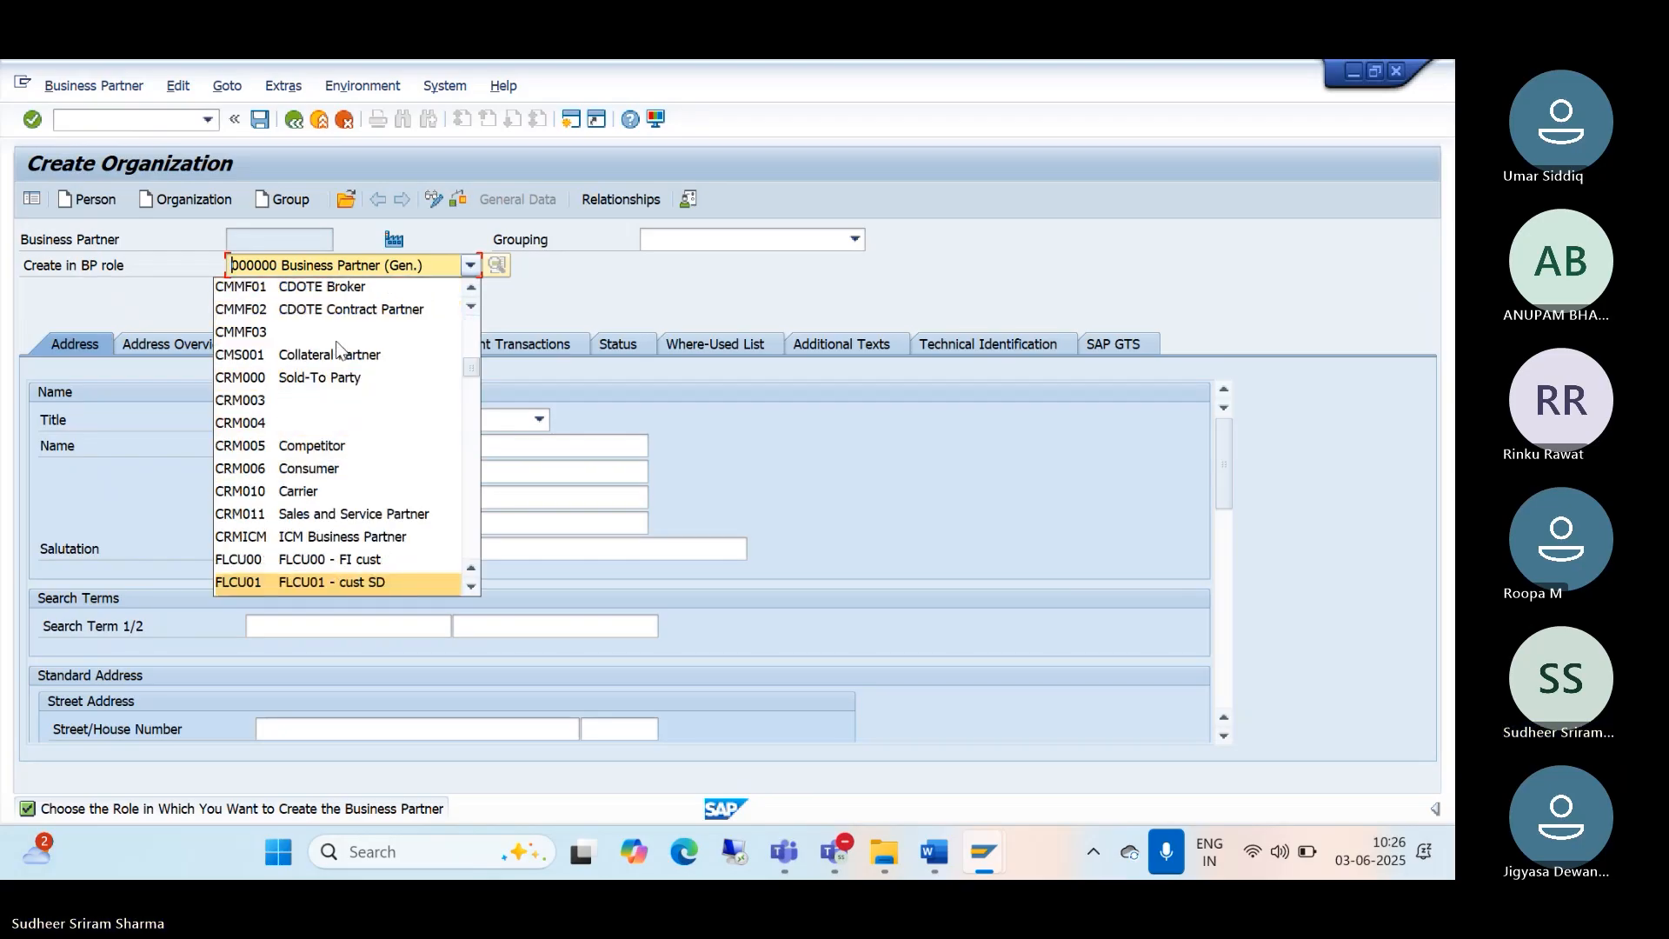
key("f")
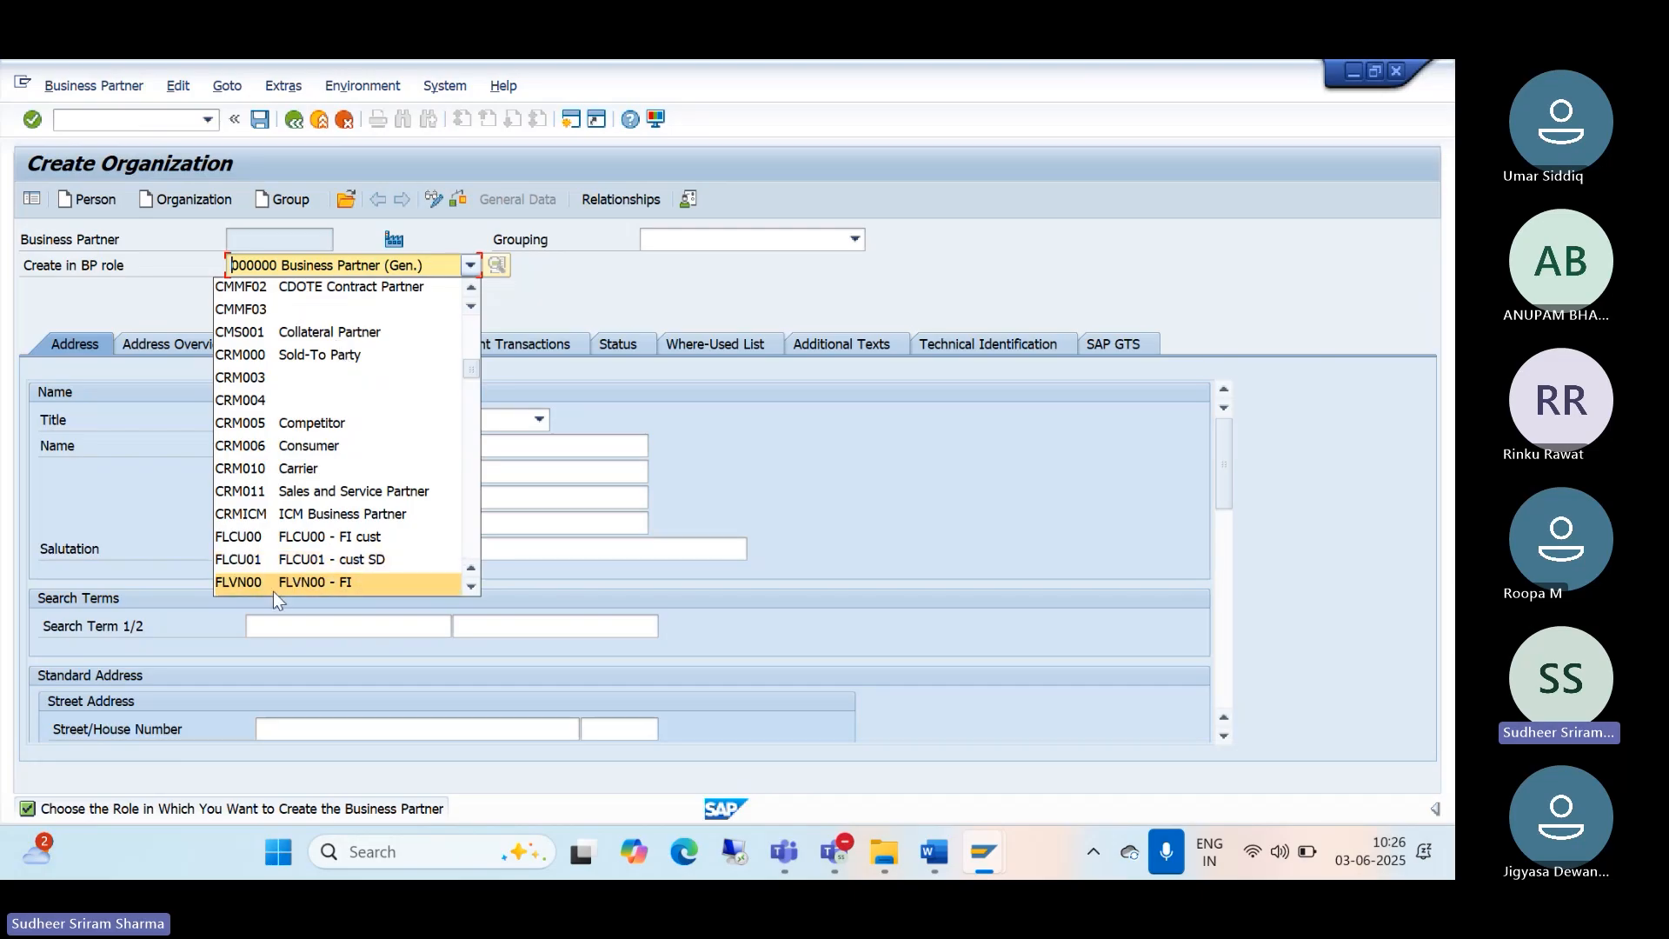
left_click(315, 582)
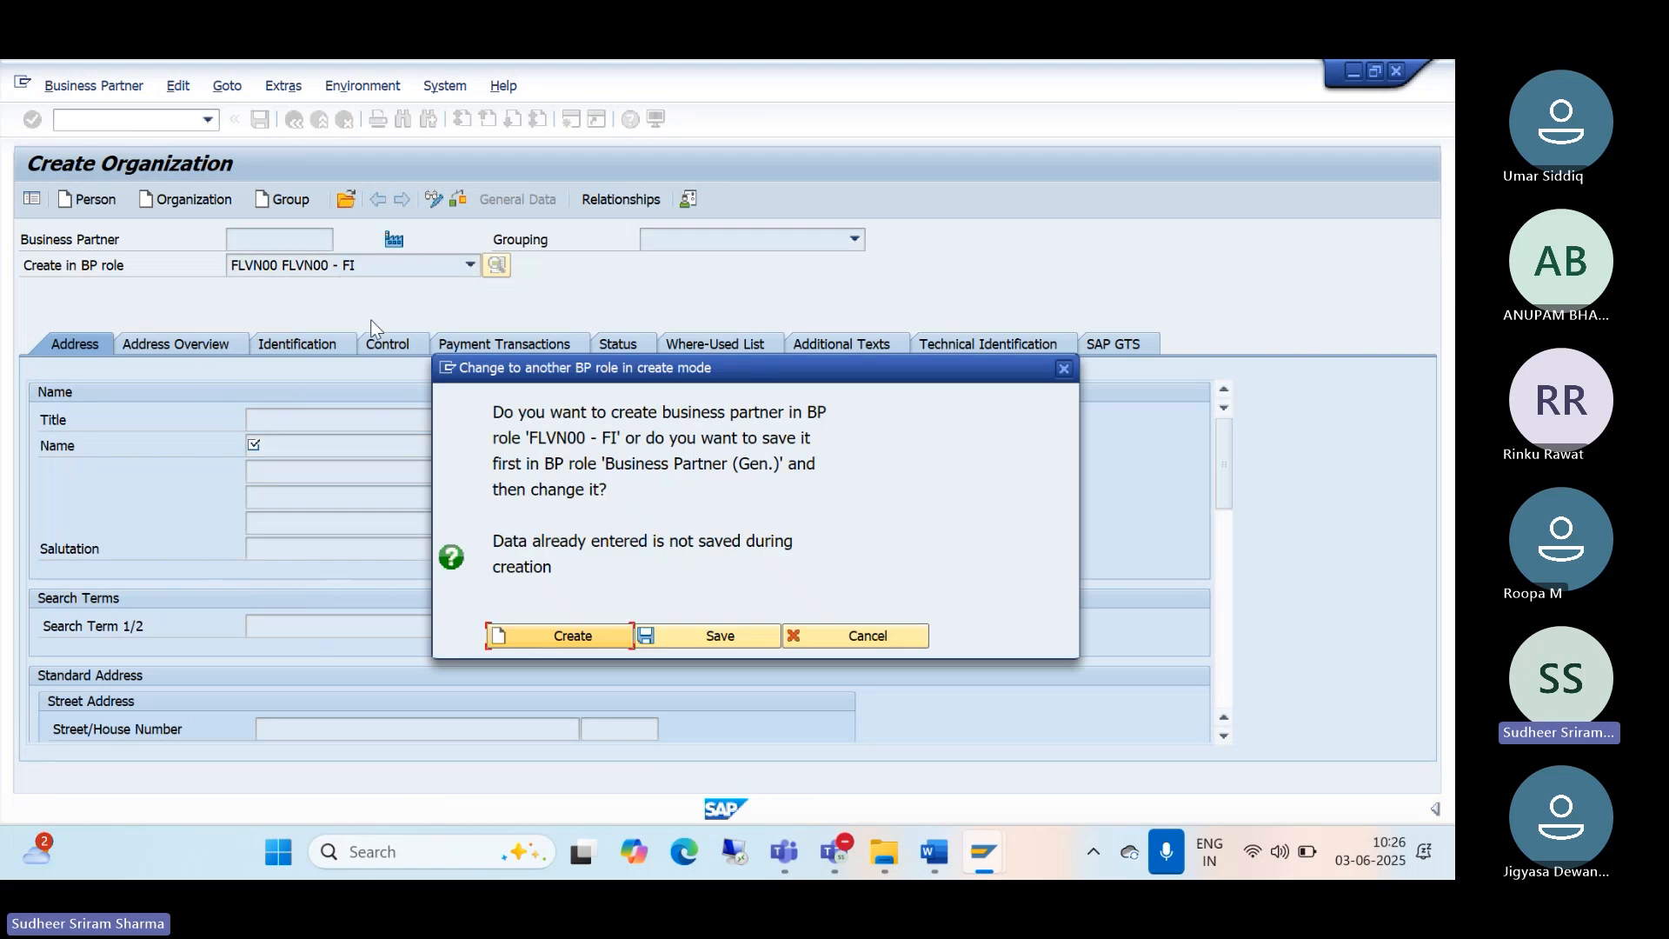
left_click(540, 634)
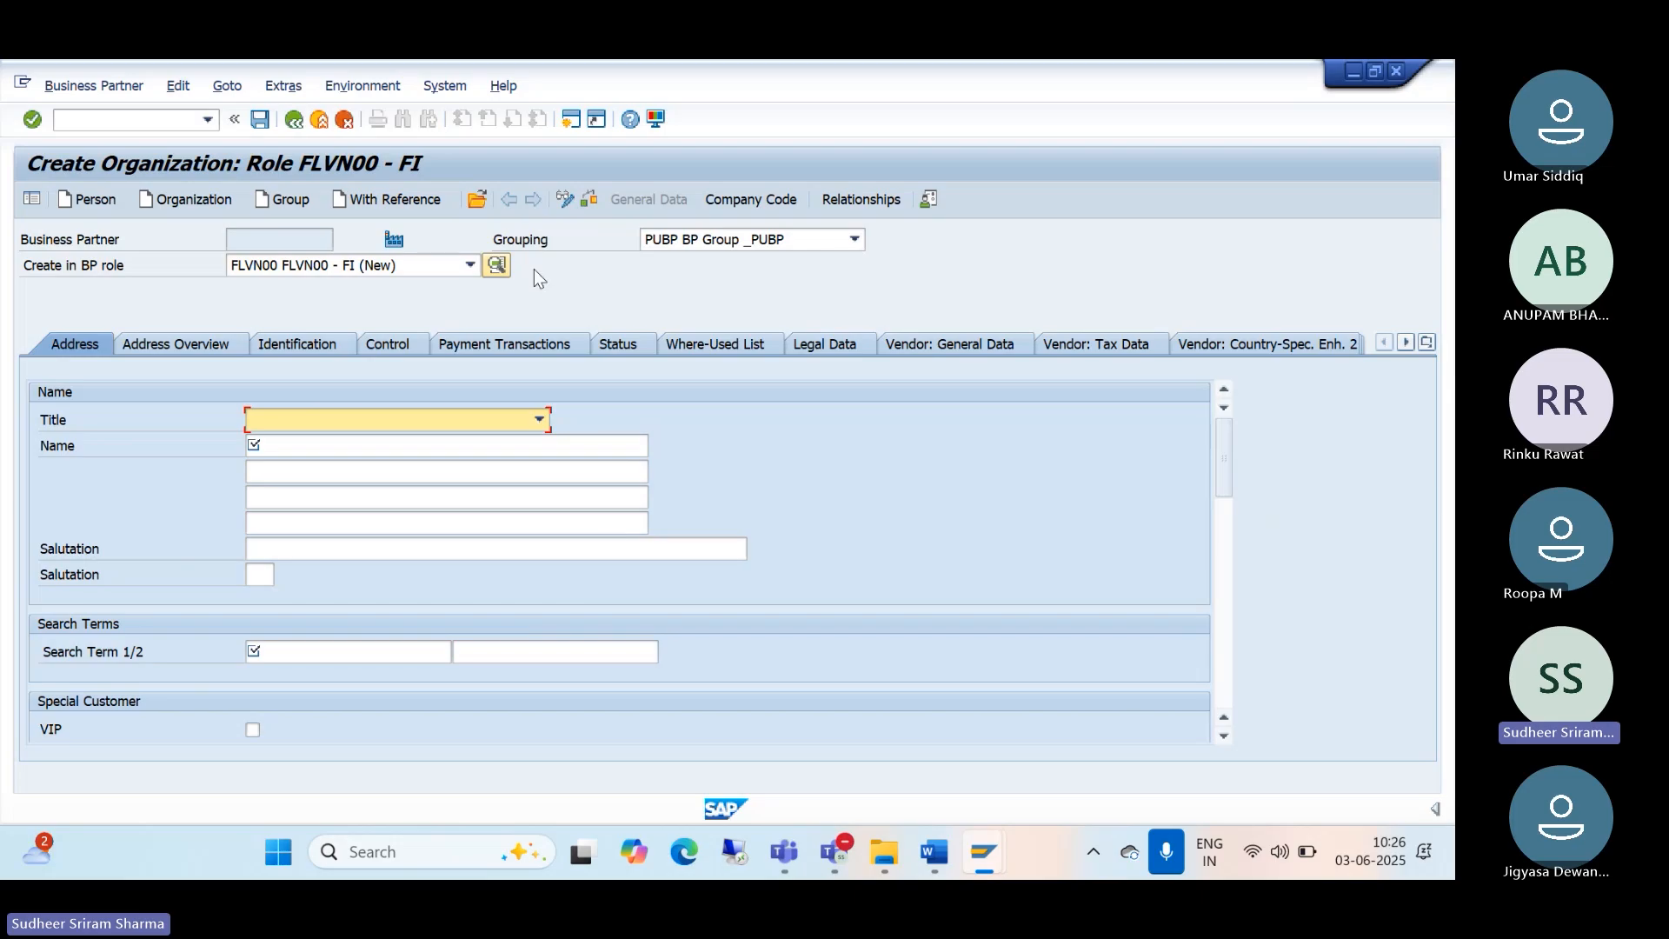
Step: Set grouping TMDO BP GROUPING FOR TM10 and title 0003 Company
left_click(855, 241)
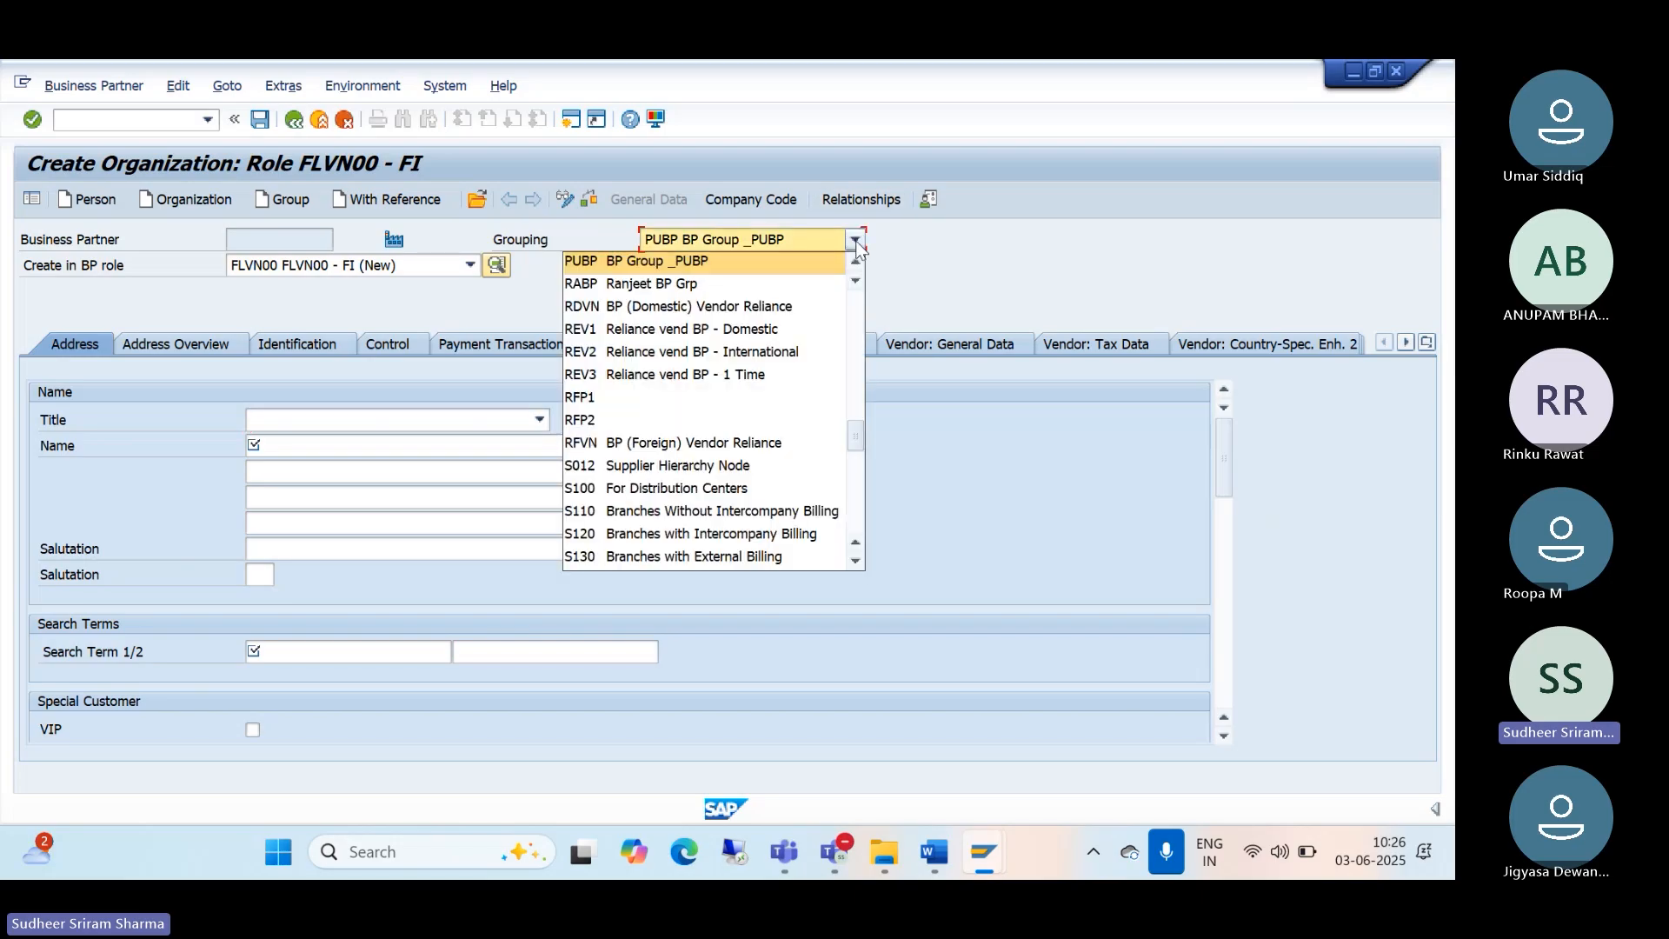
key("Down")
key("Down")
key("Down")
key("Down")
key("Down")
key("Down")
key("Down")
key("Down")
key("Down")
key("Down")
key("Down")
key("Down")
key("Down")
key("Down")
key("Down")
key("Down")
key("Down")
key("Down")
key("Down")
key("Down")
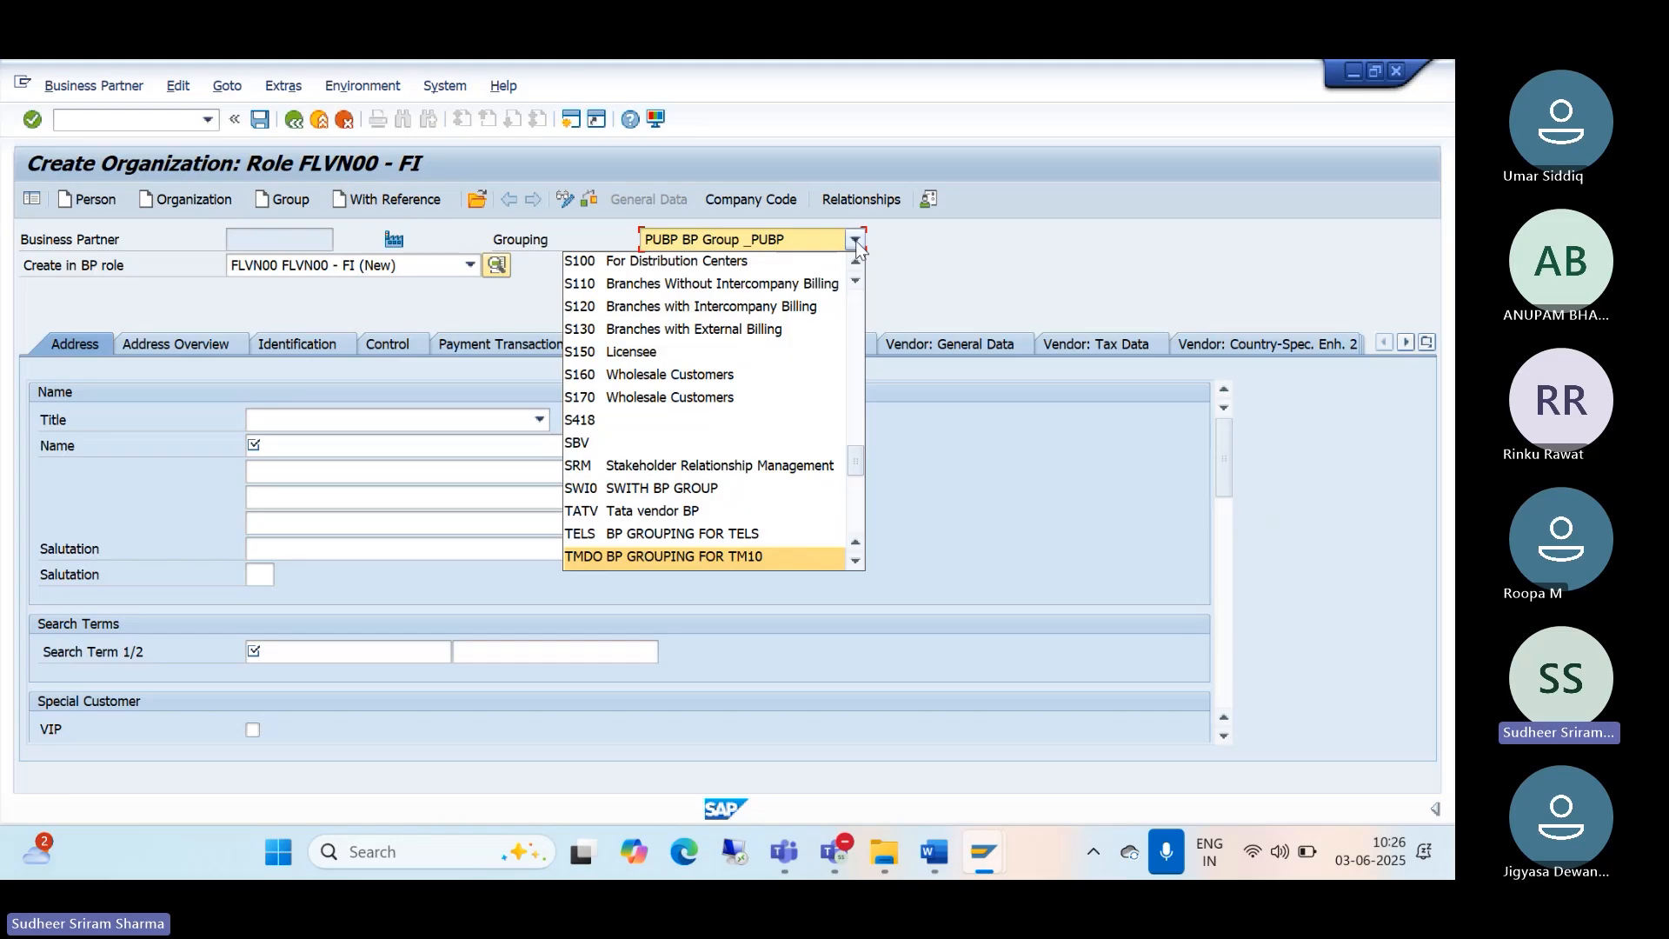
left_click(709, 557)
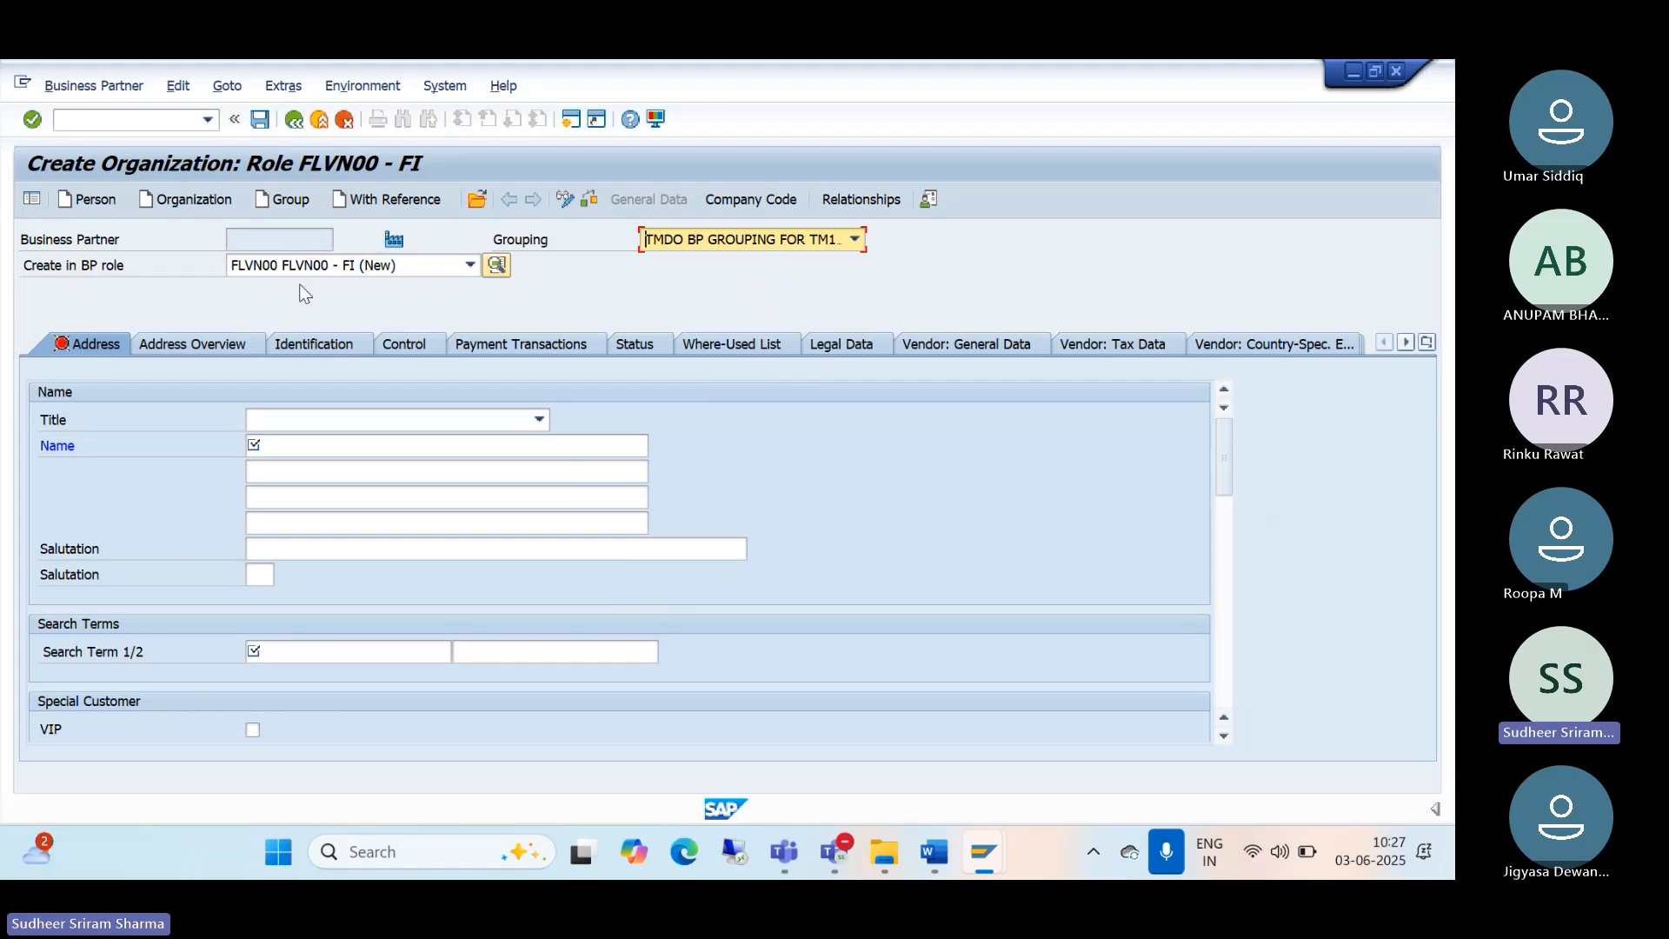
left_click(544, 425)
left_click(477, 445)
left_click(342, 451)
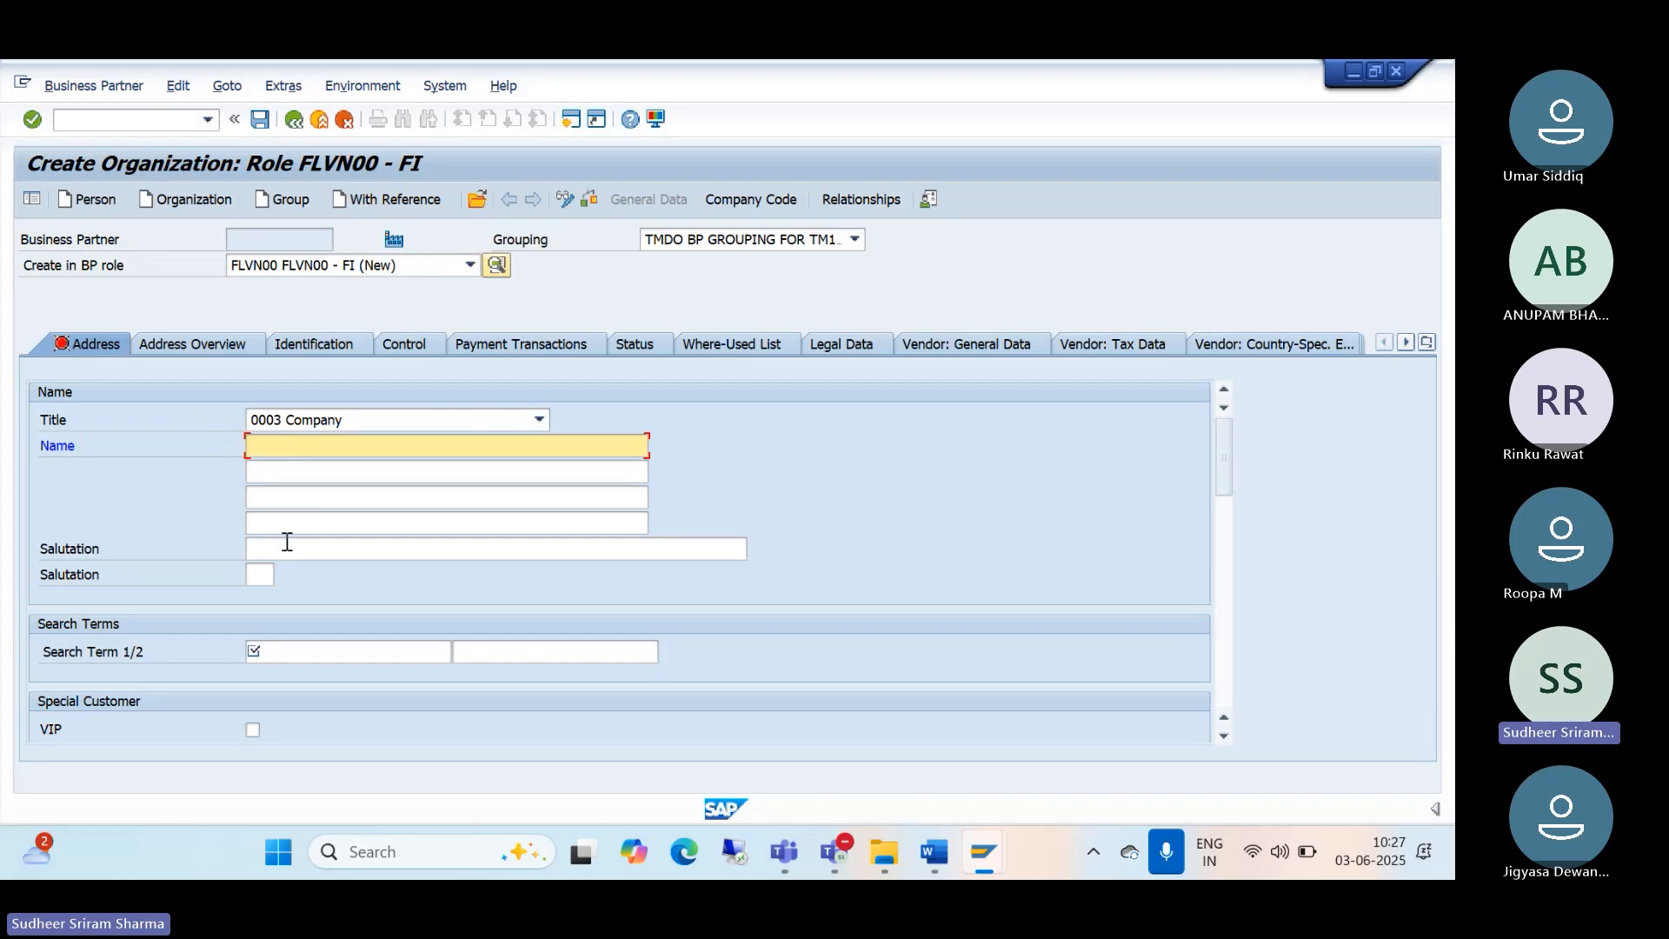
scroll(324, 573, "down", 3)
scroll(325, 572, "down", 2)
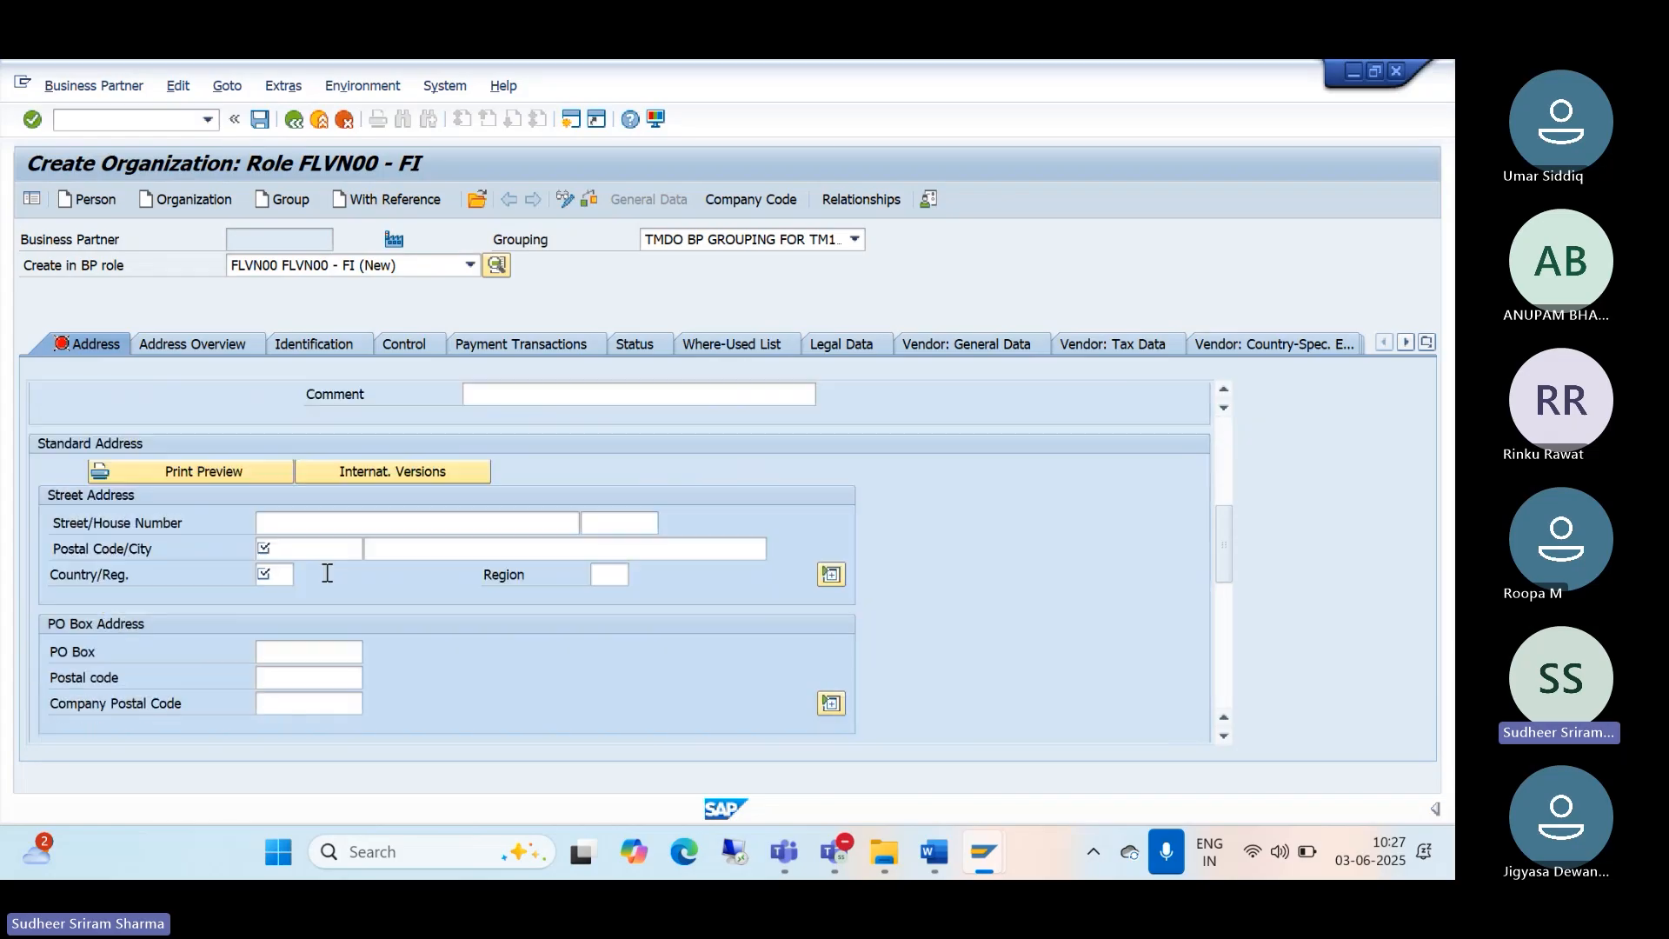
scroll(327, 573, "down", 1)
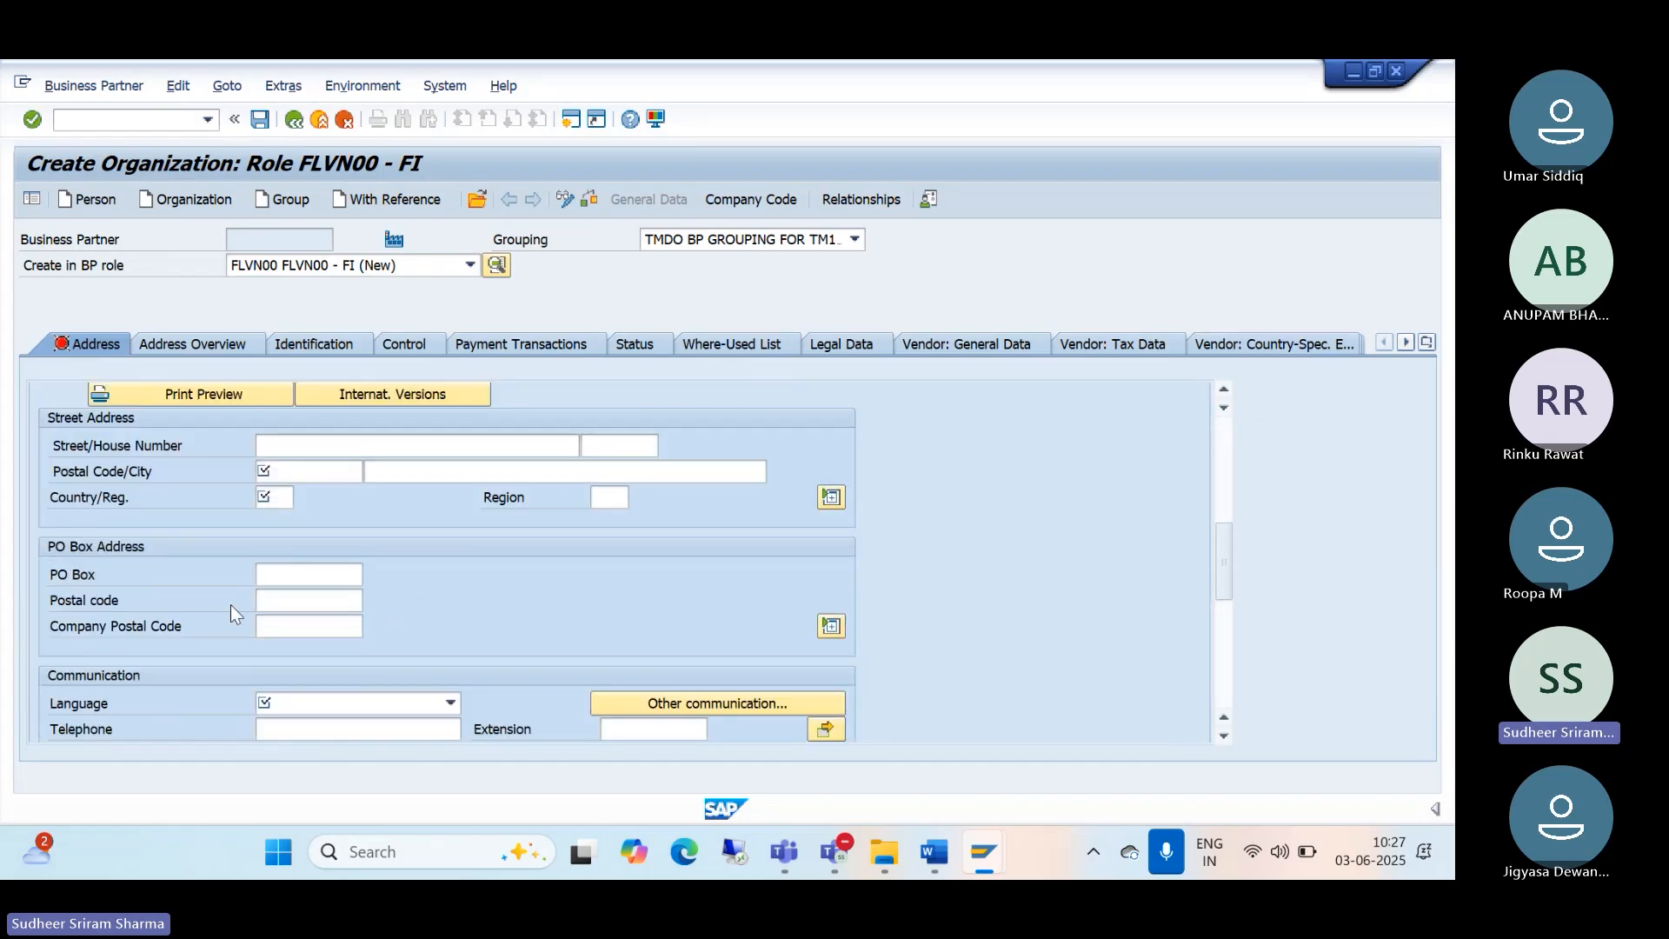
scroll(278, 618, "up", 4)
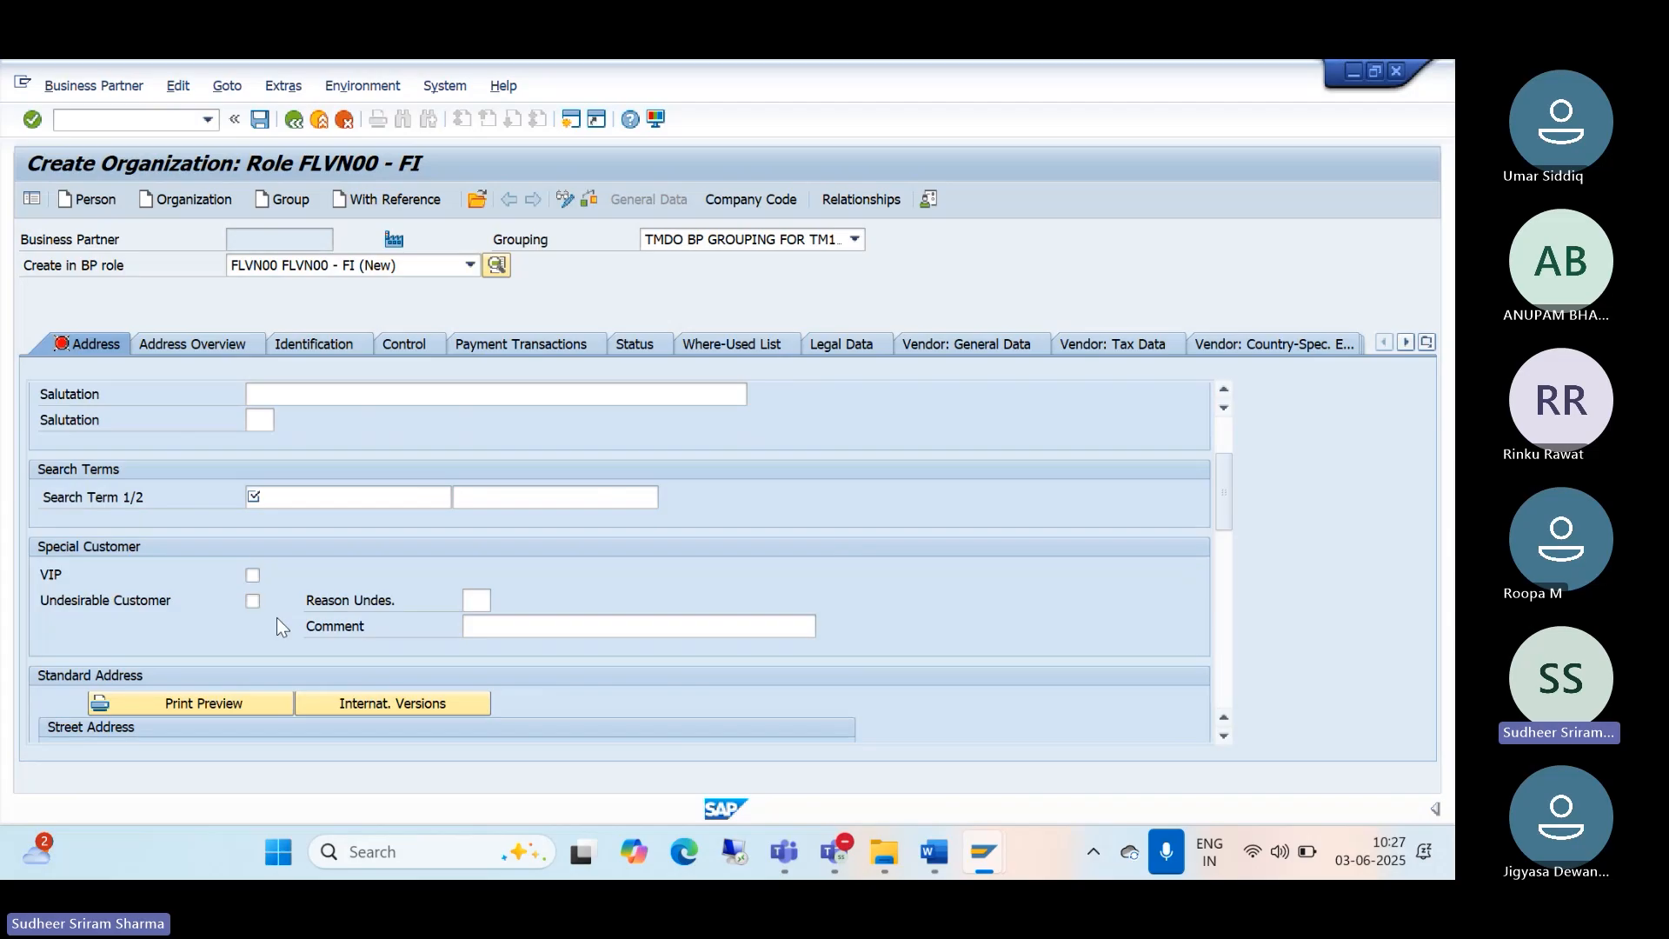
scroll(277, 617, "up", 2)
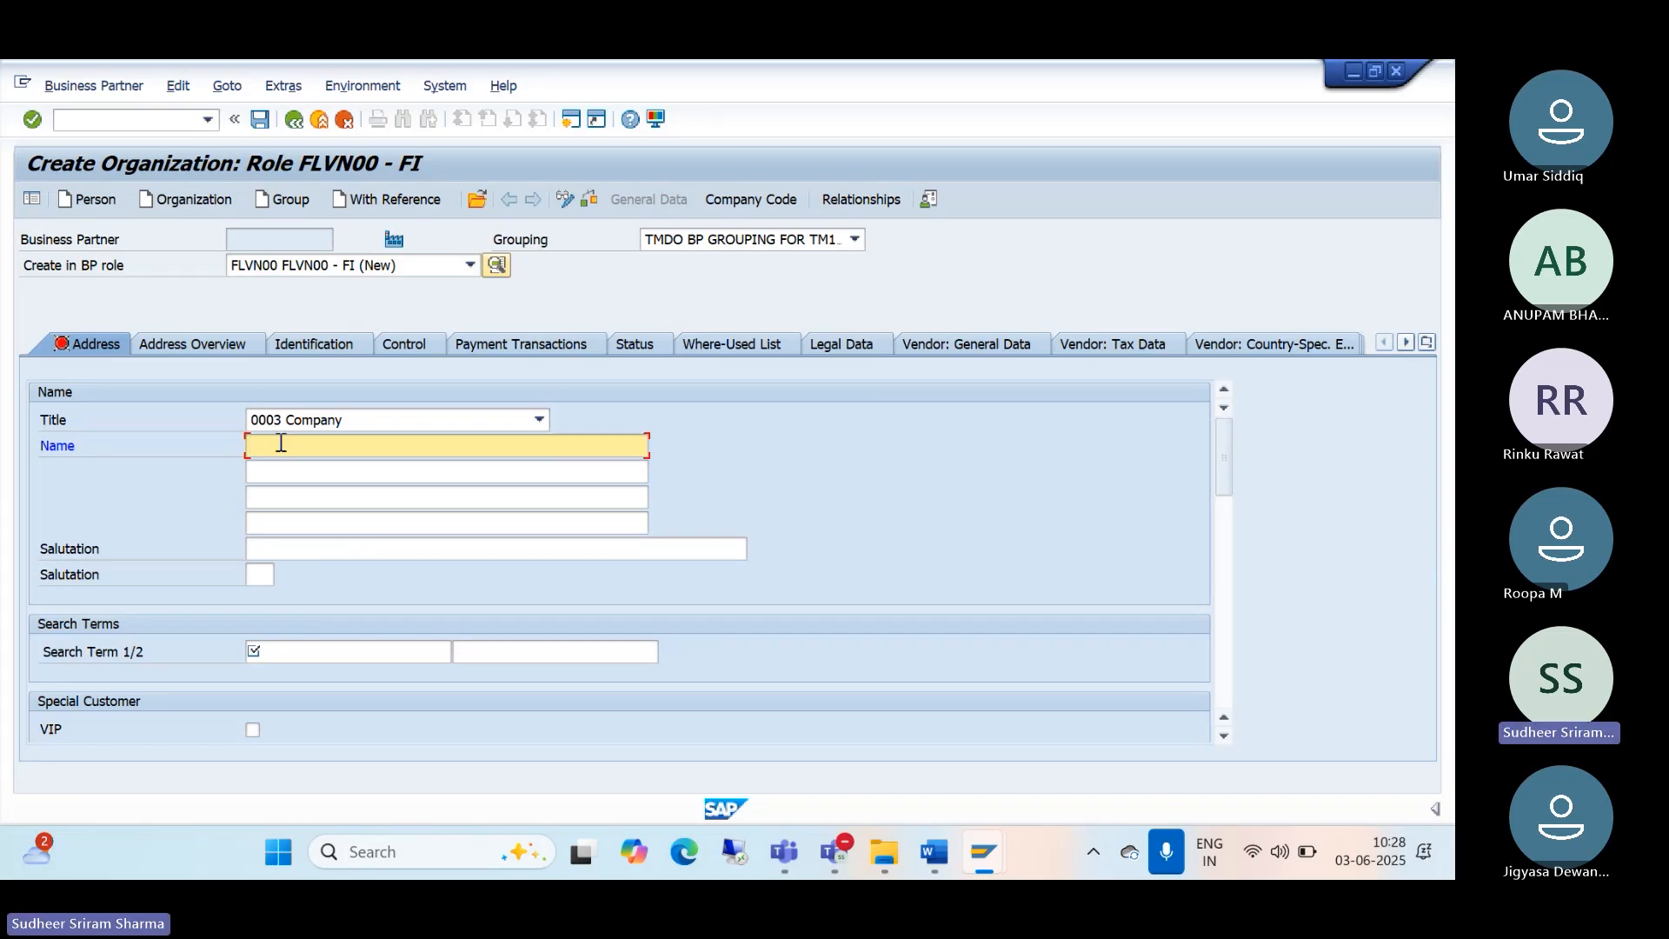
Step: Enter the name PNP ASSOCIATES and search term 1 PNP
type("P")
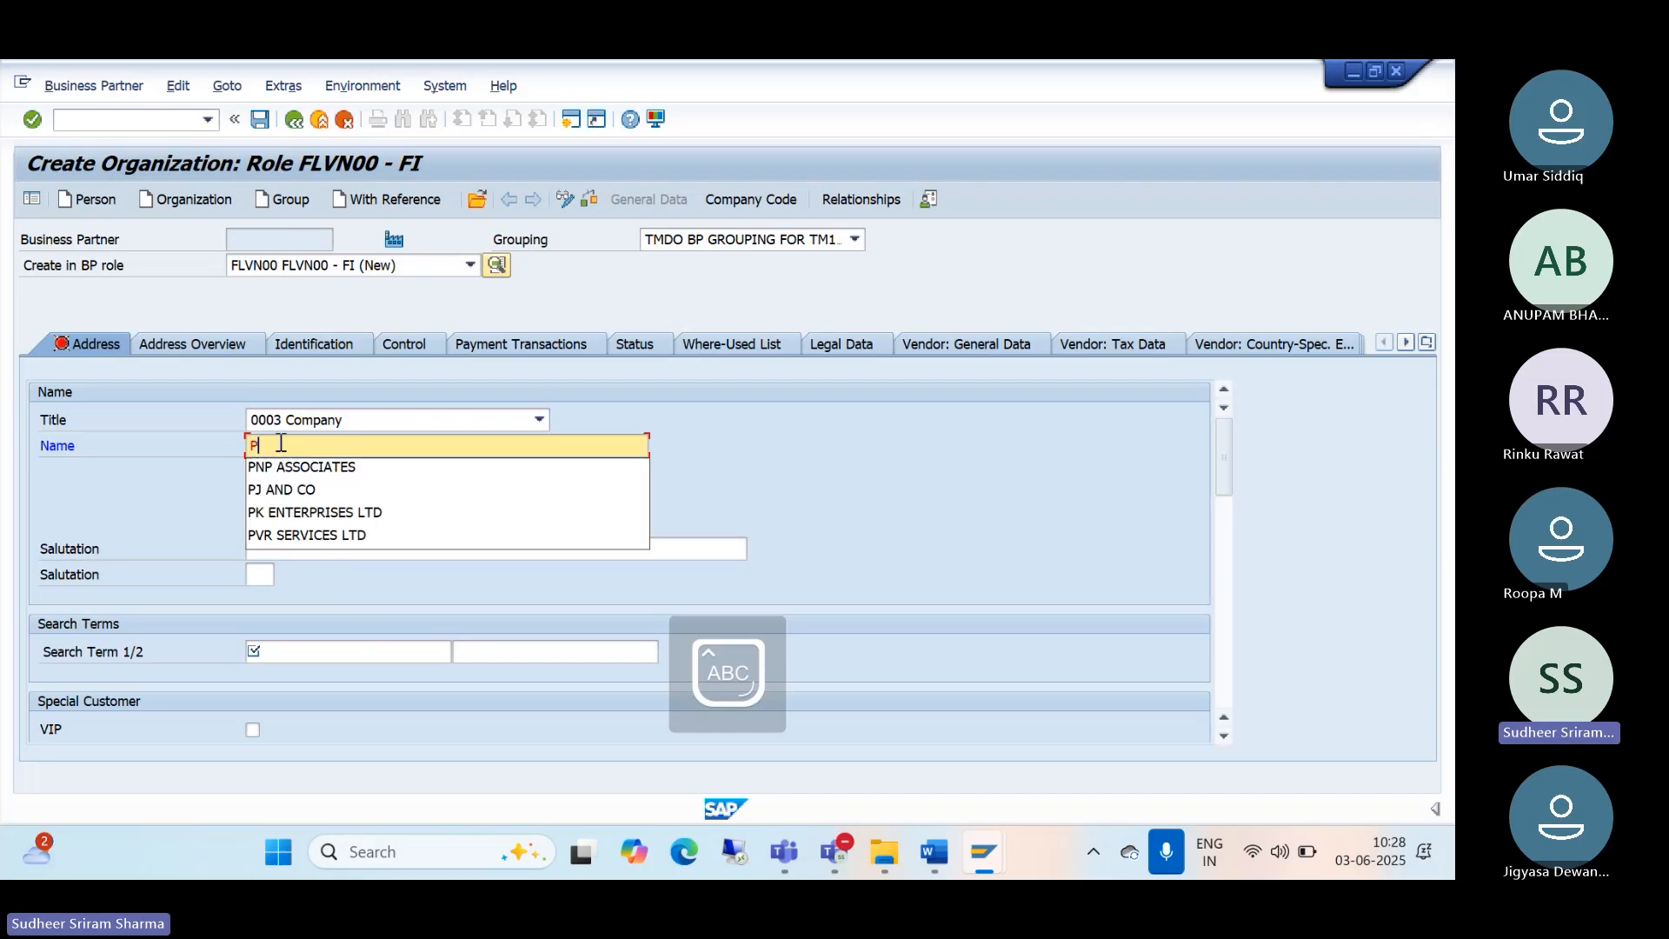
type("NP ASSSO")
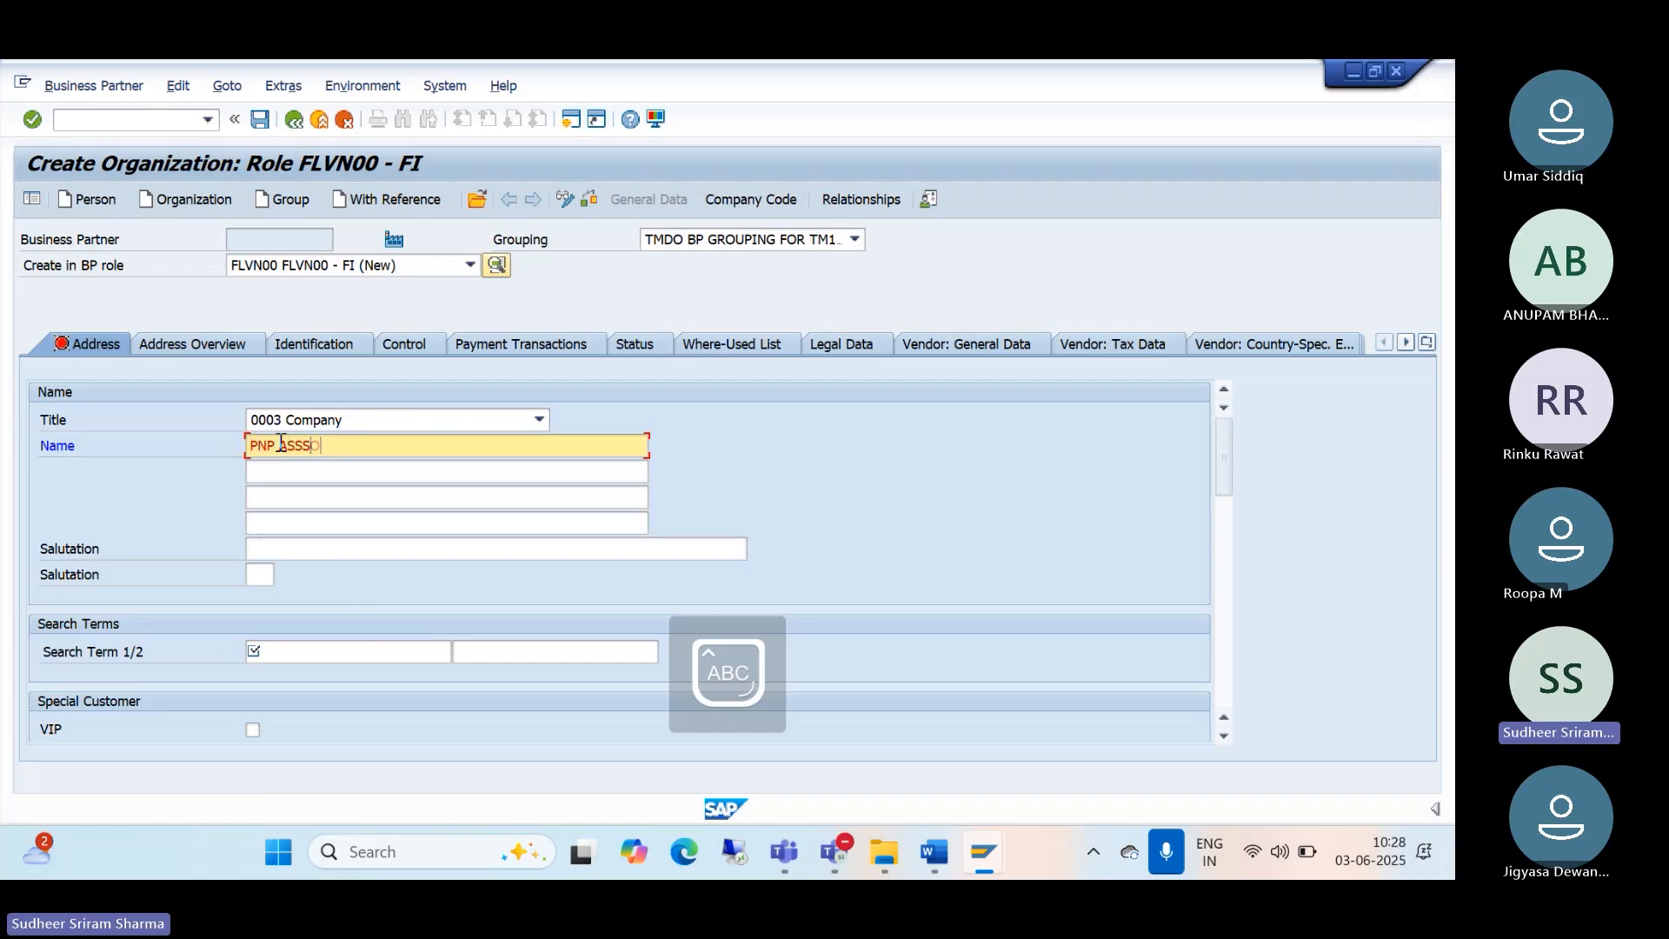
key("BackSpace")
key("BackSpace")
type("O")
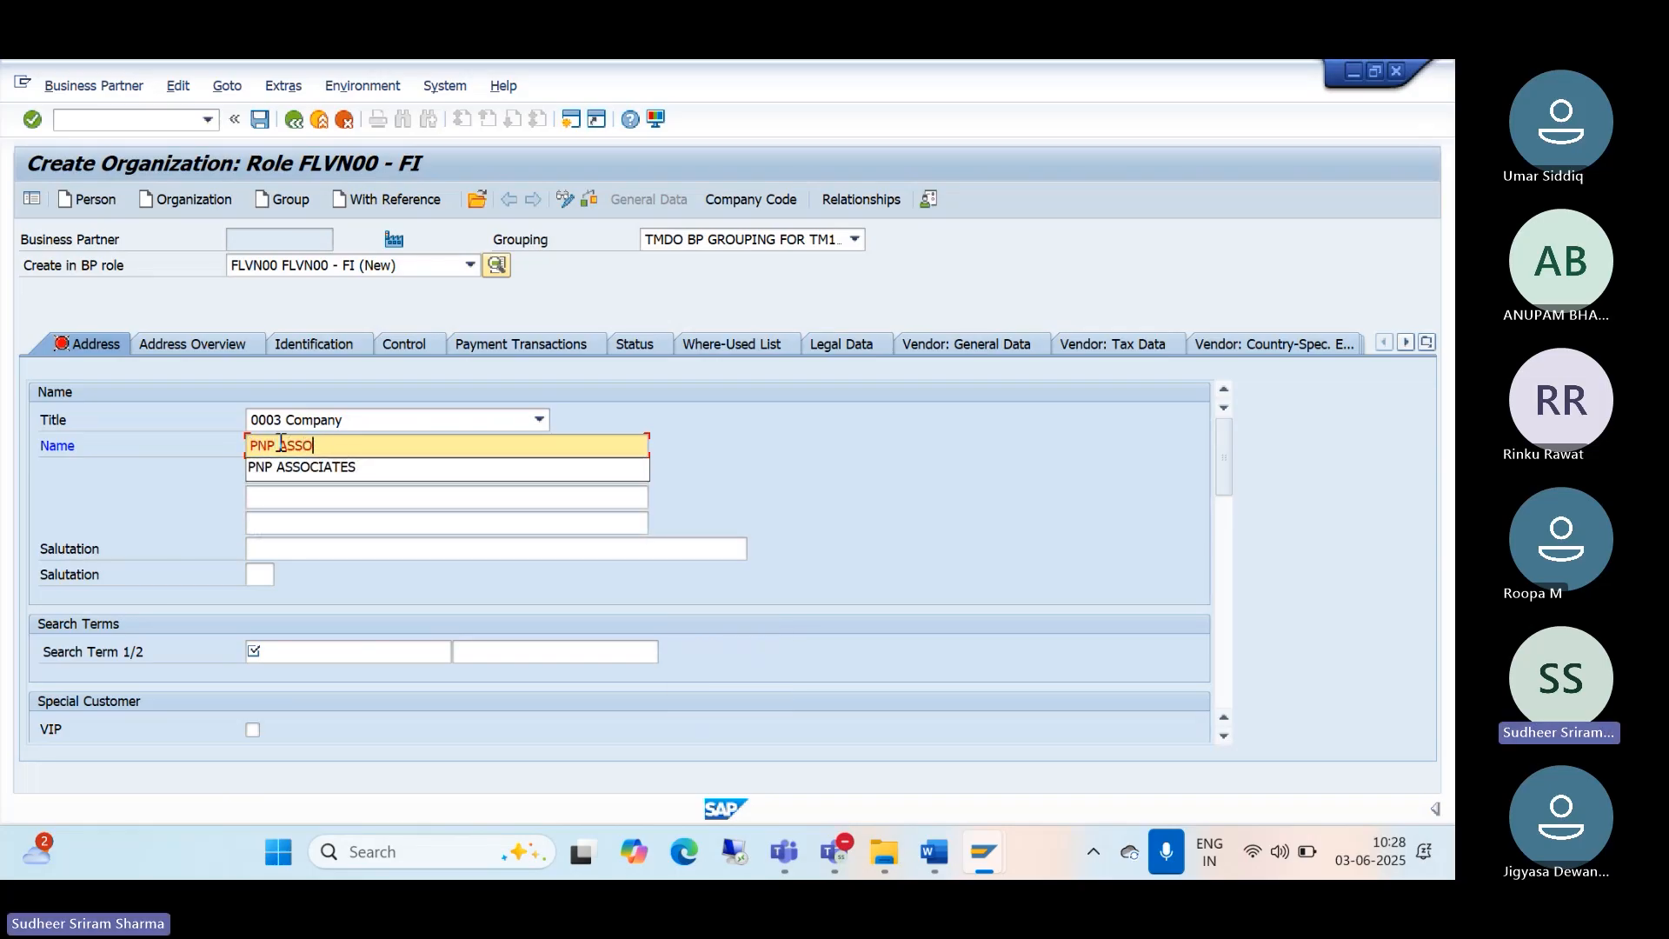
type("CIATES")
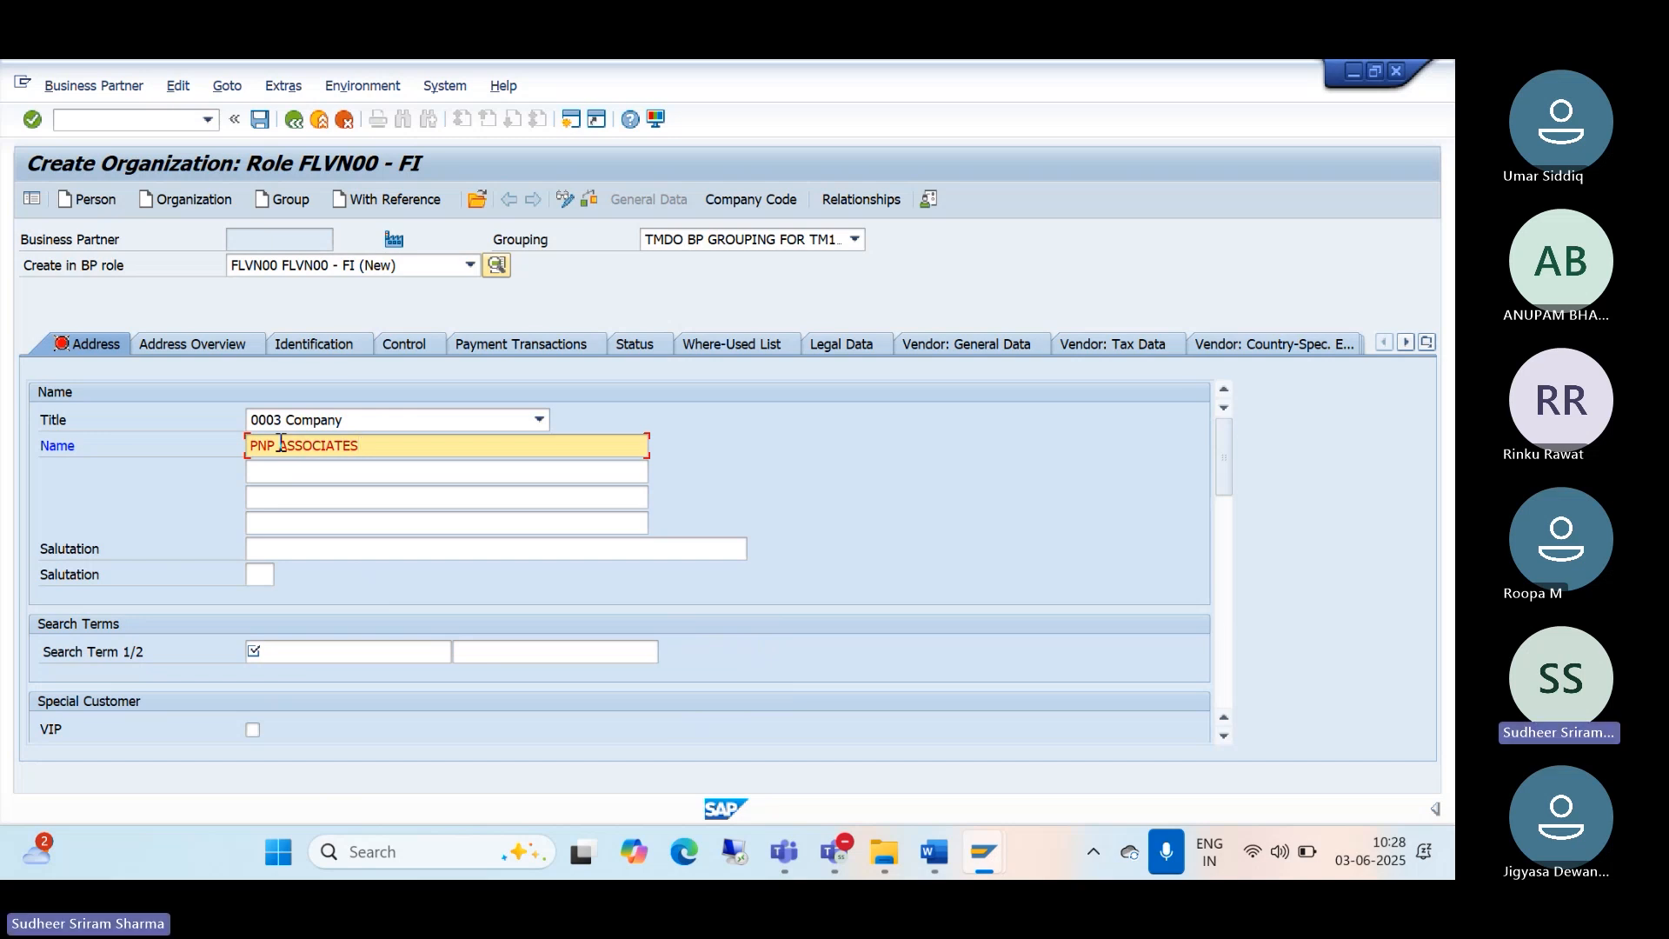
left_click(260, 652)
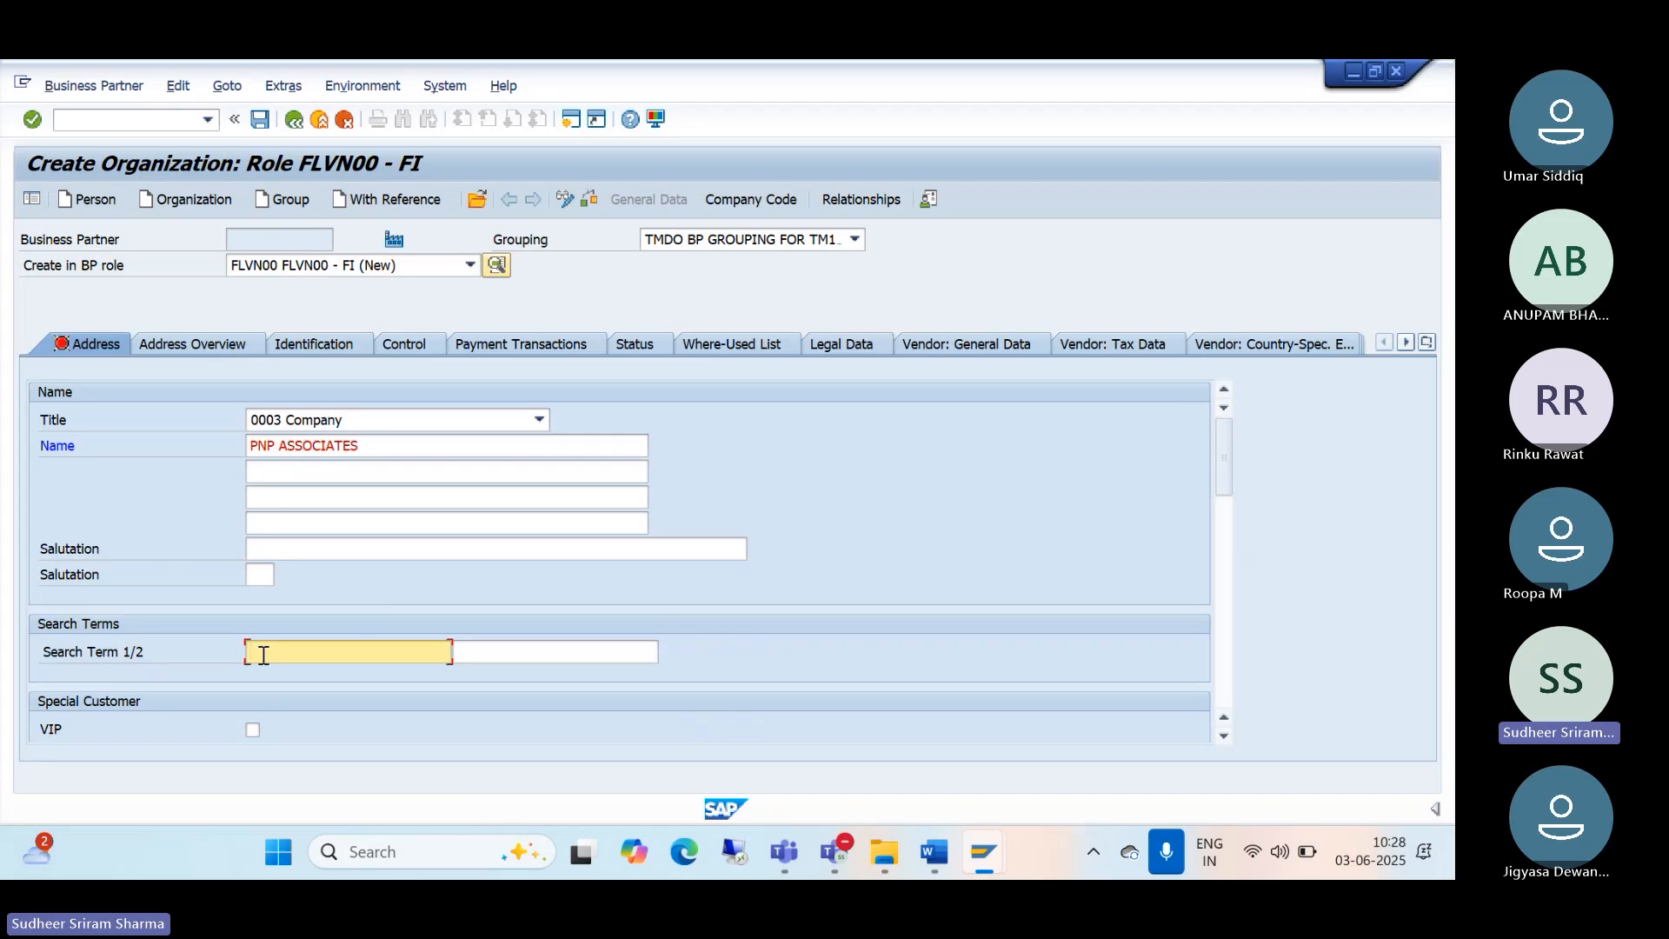
type("PNP")
scroll(254, 609, "down", 4)
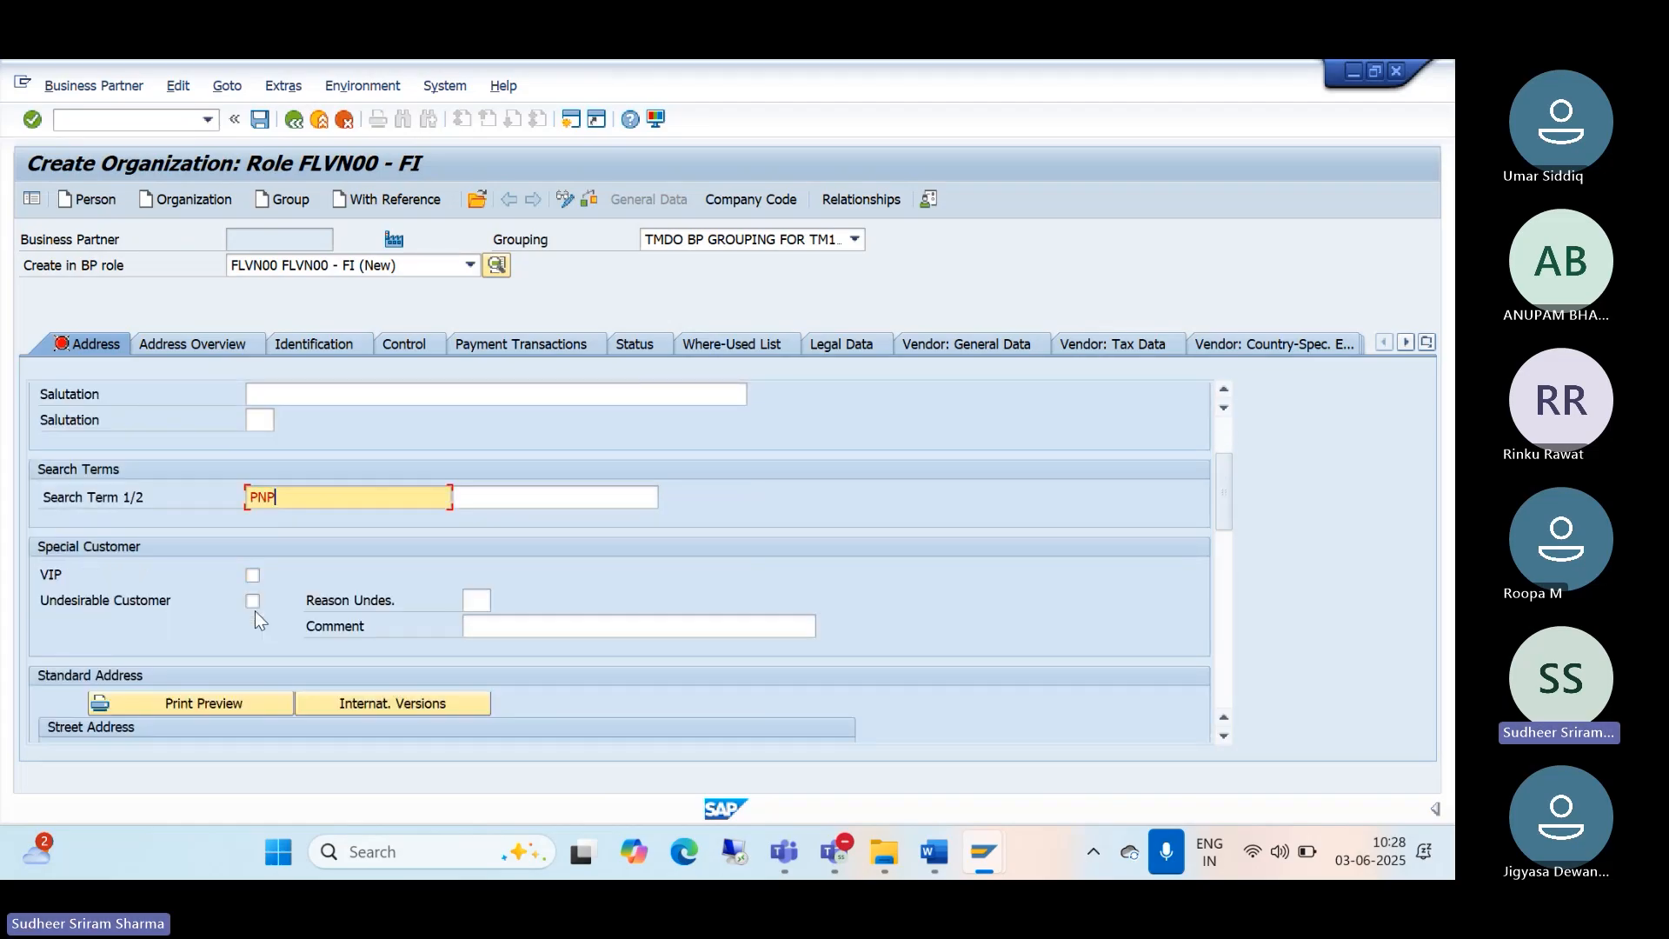
Step: Enter street PARK STREET, house number 12 and postal code 123456
left_click(287, 600)
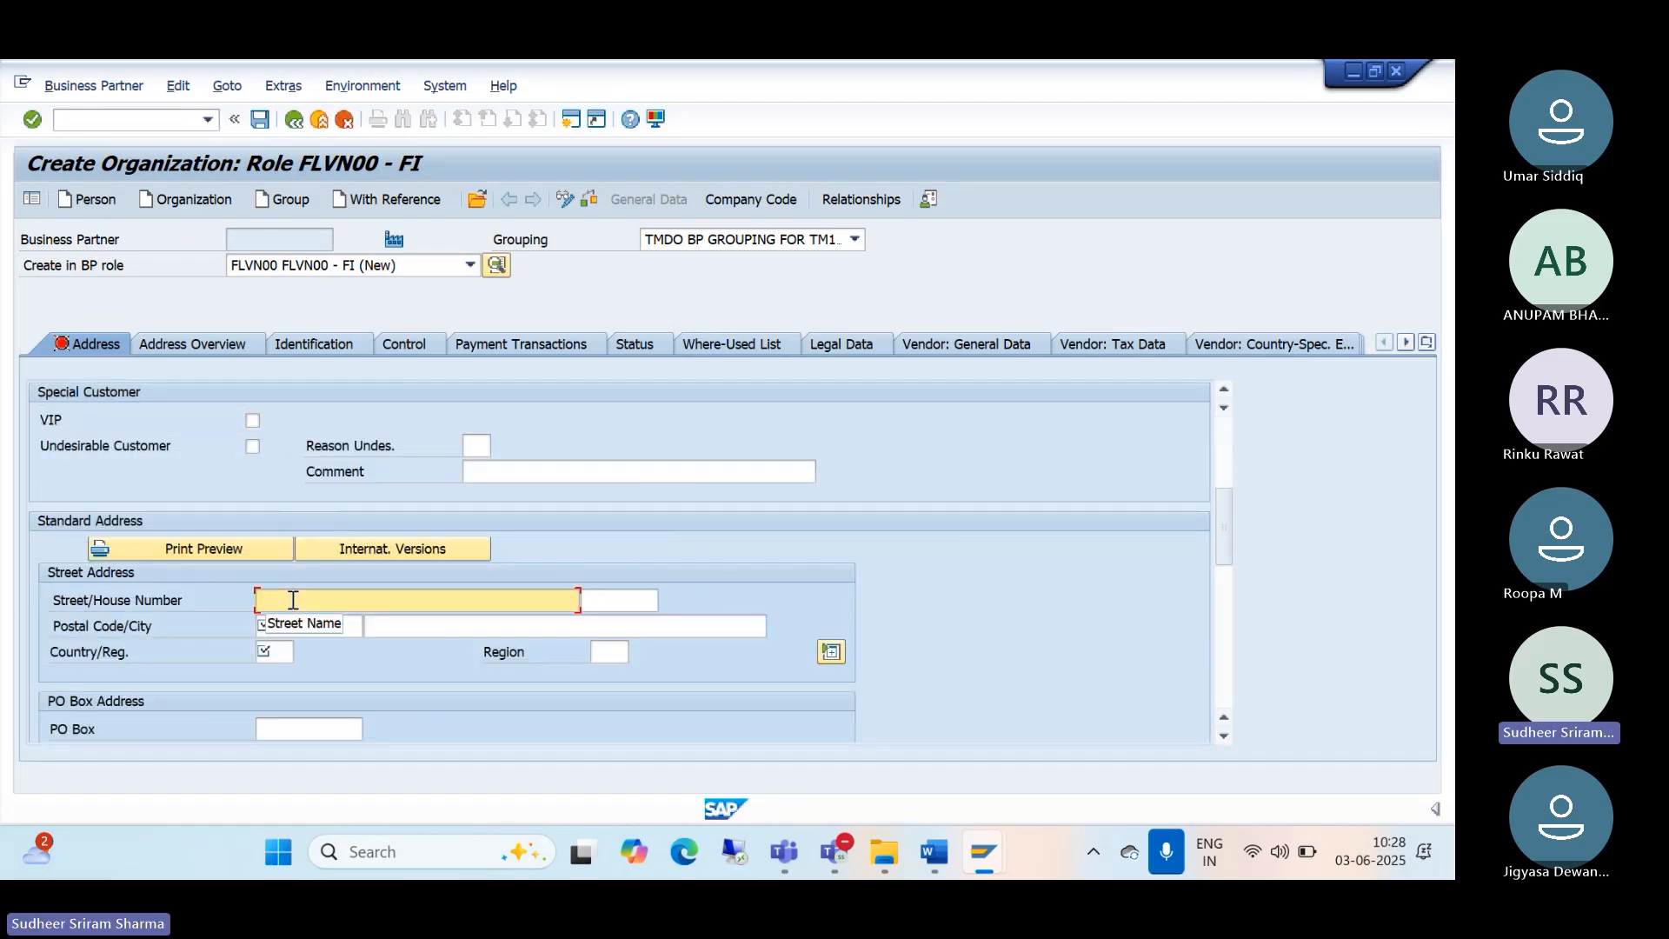
type("P")
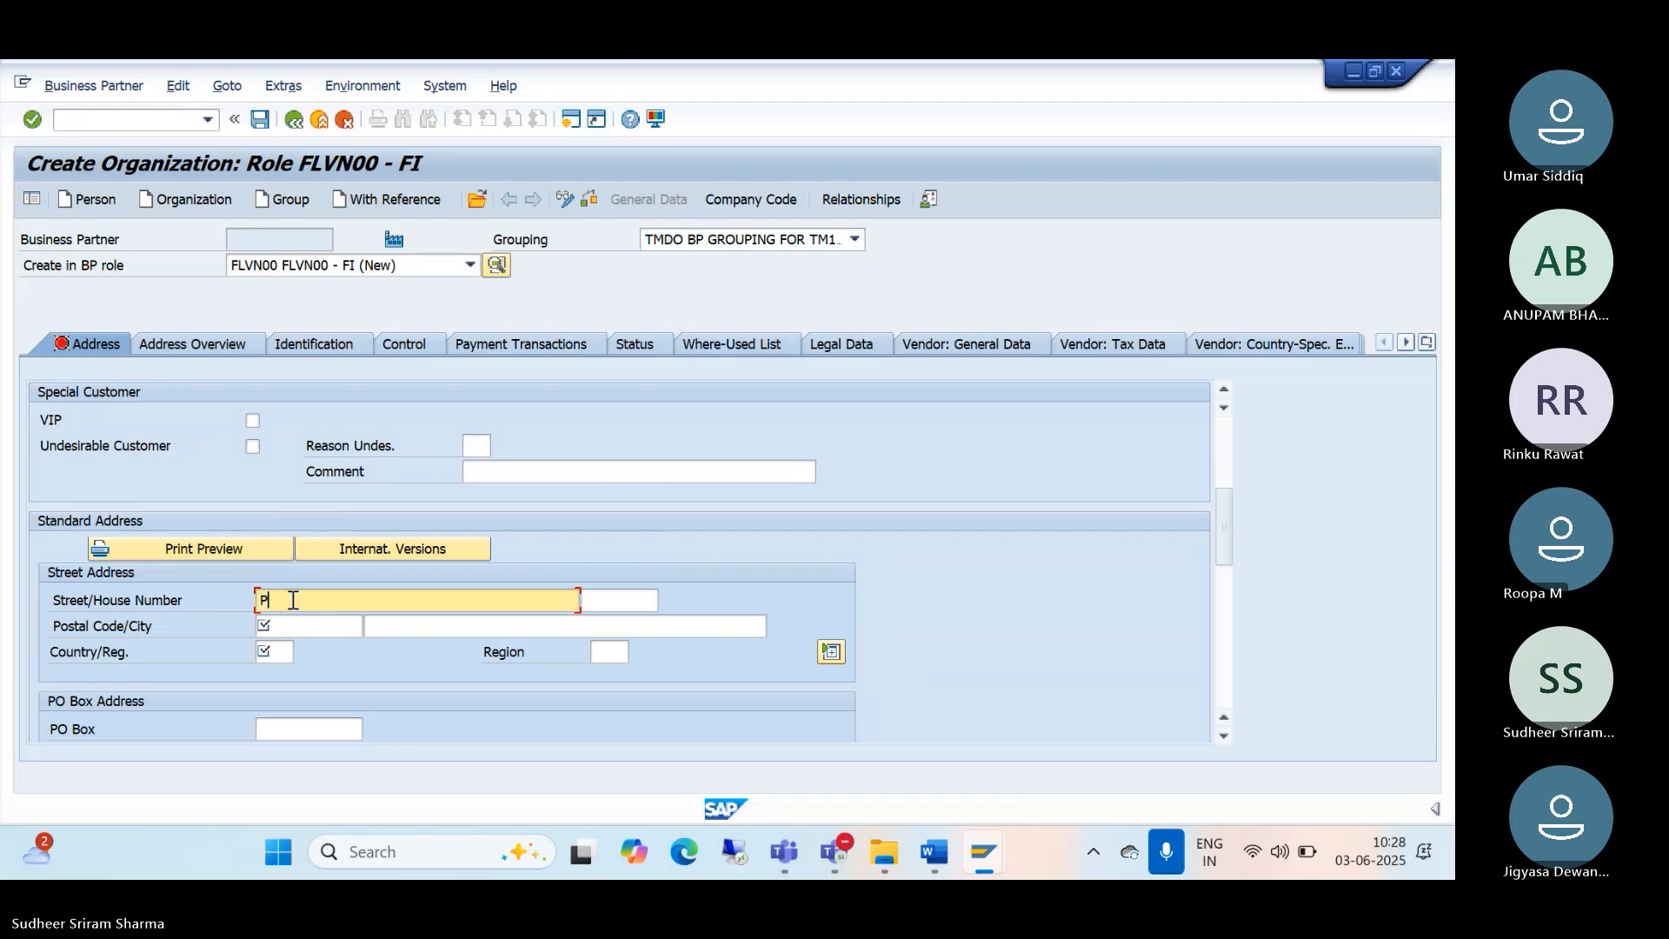
type("ARK STREET")
key("Tab")
type("12")
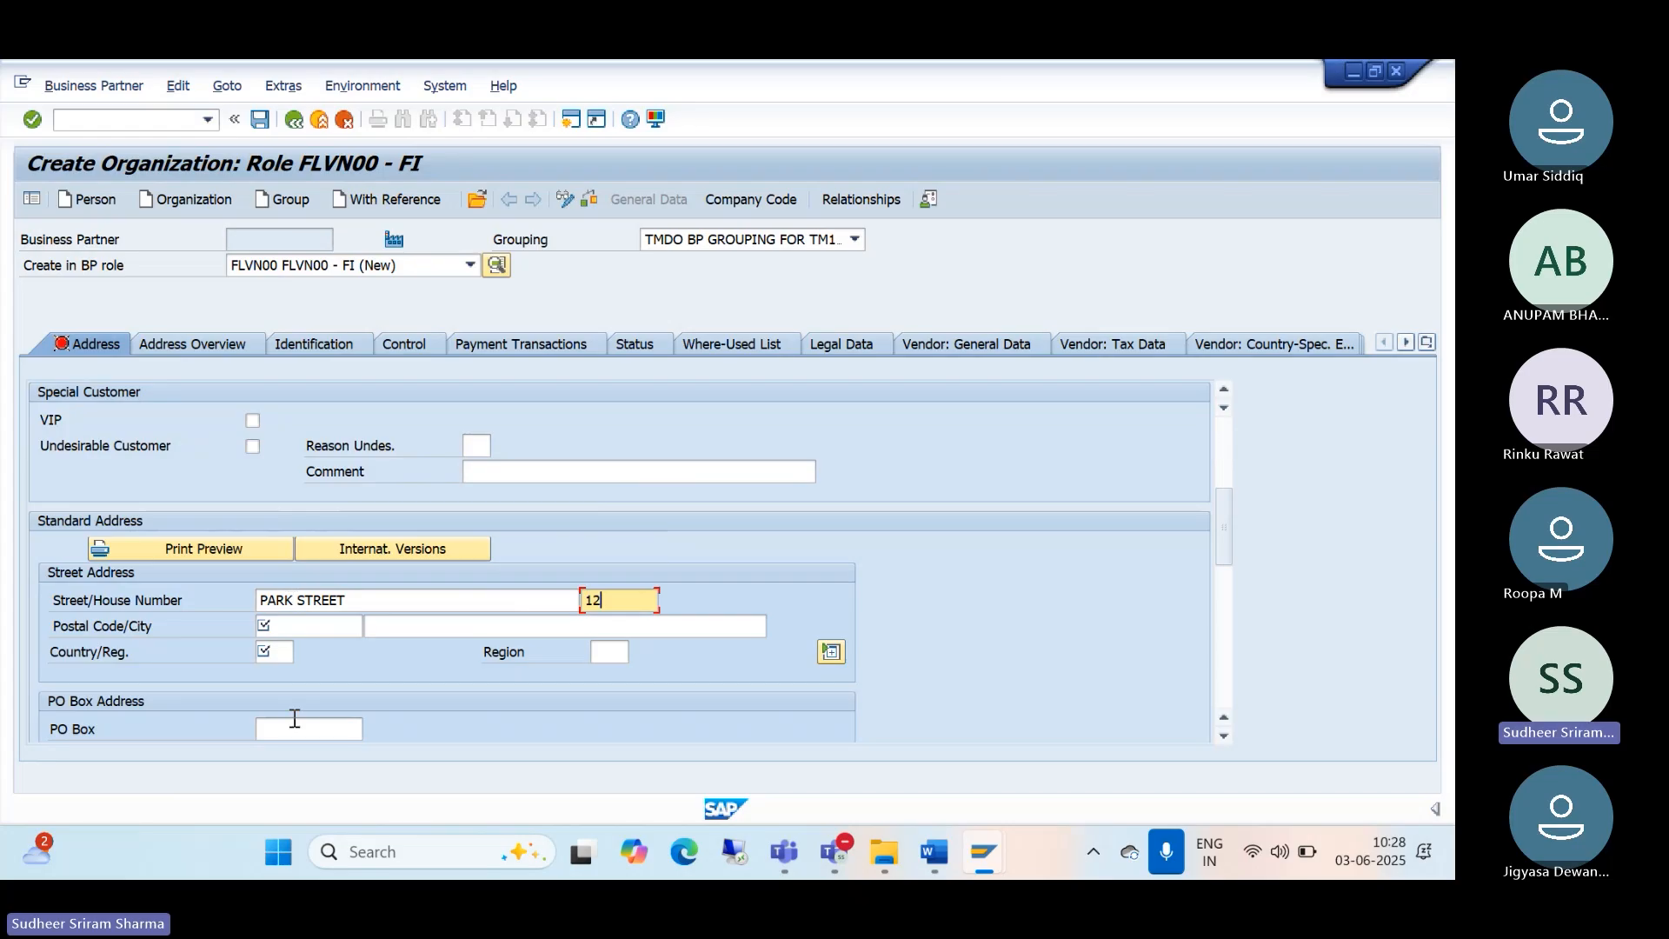
left_click(299, 624)
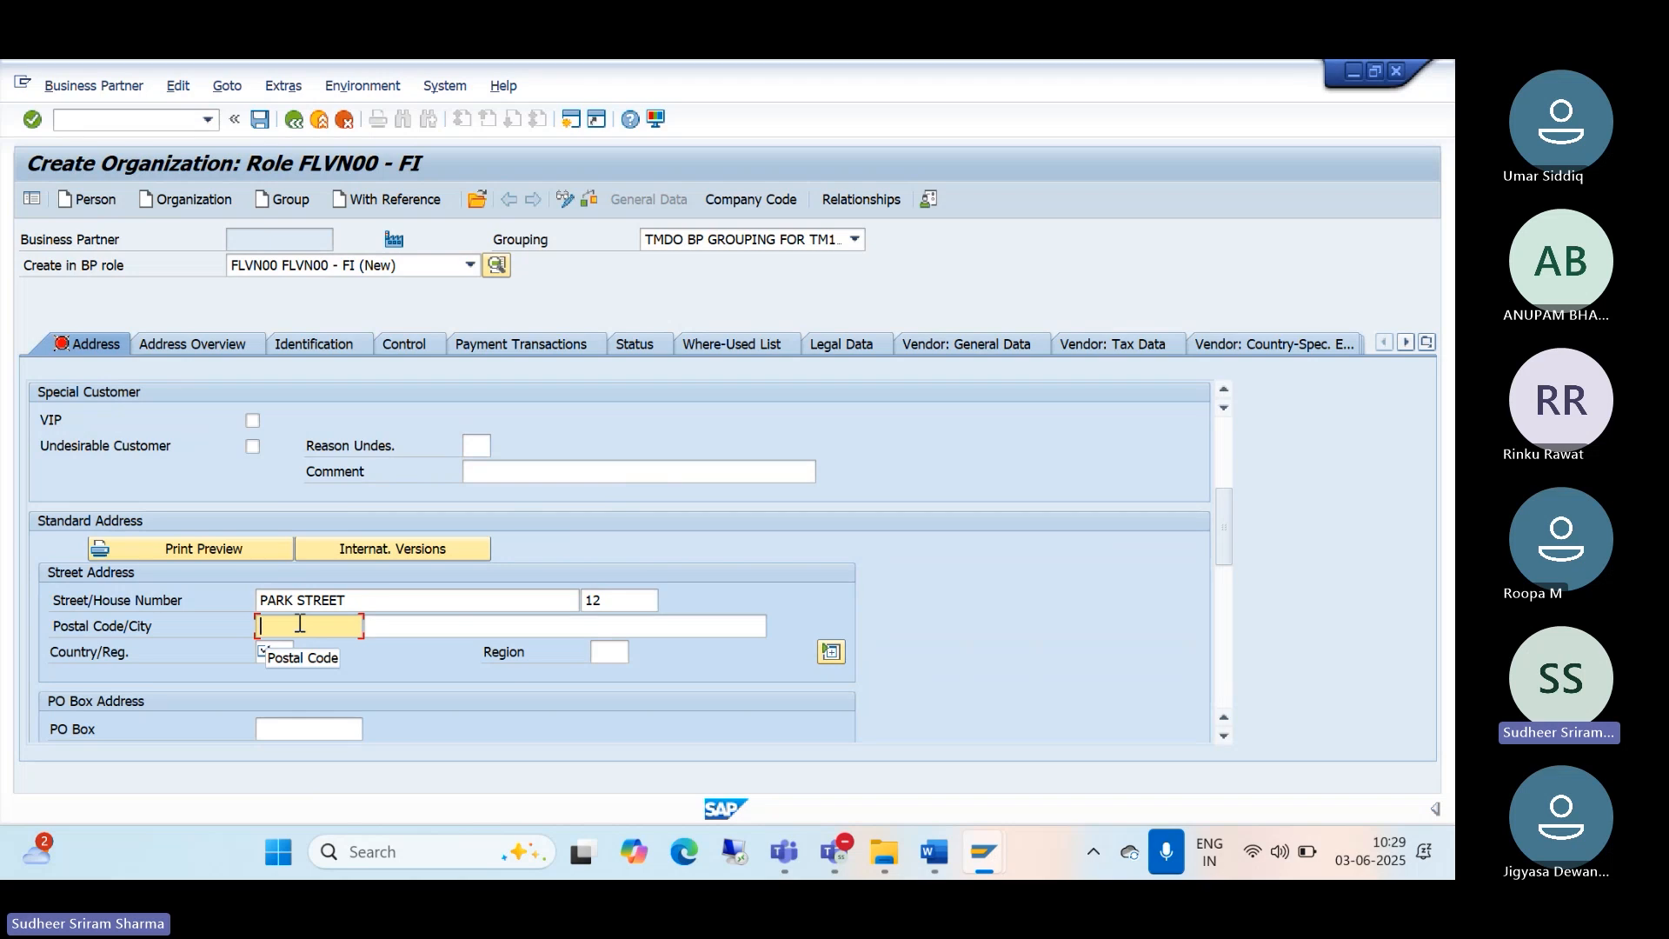
type("123456")
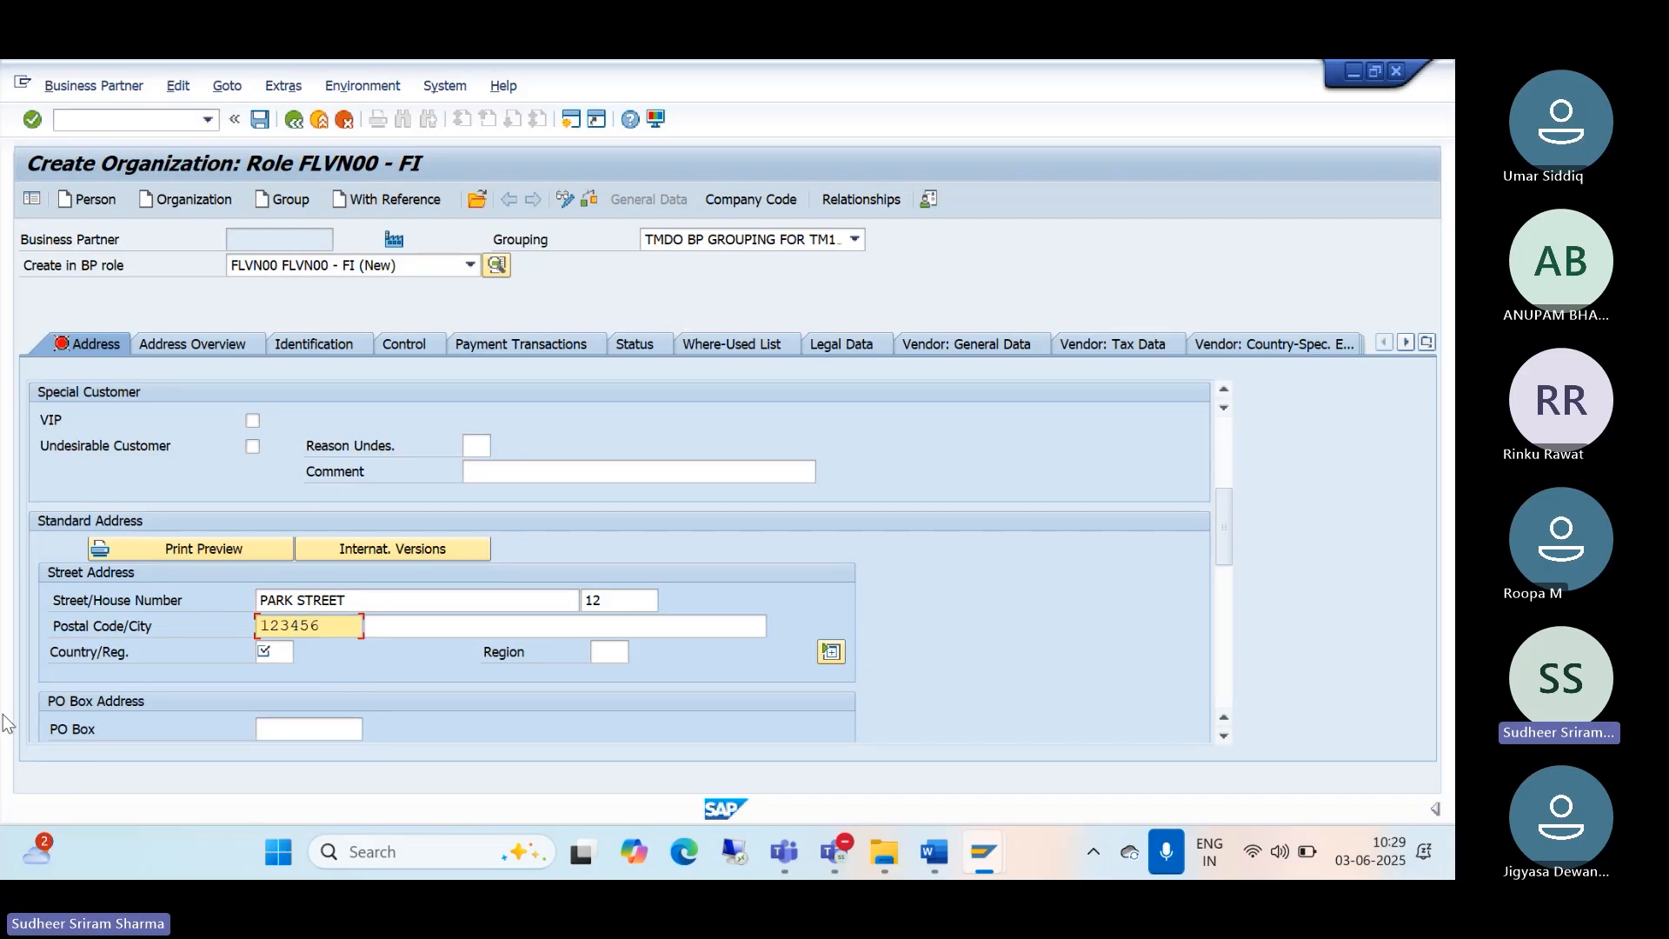
Step: Set the country to India (IN) and open the region value list
left_click(284, 656)
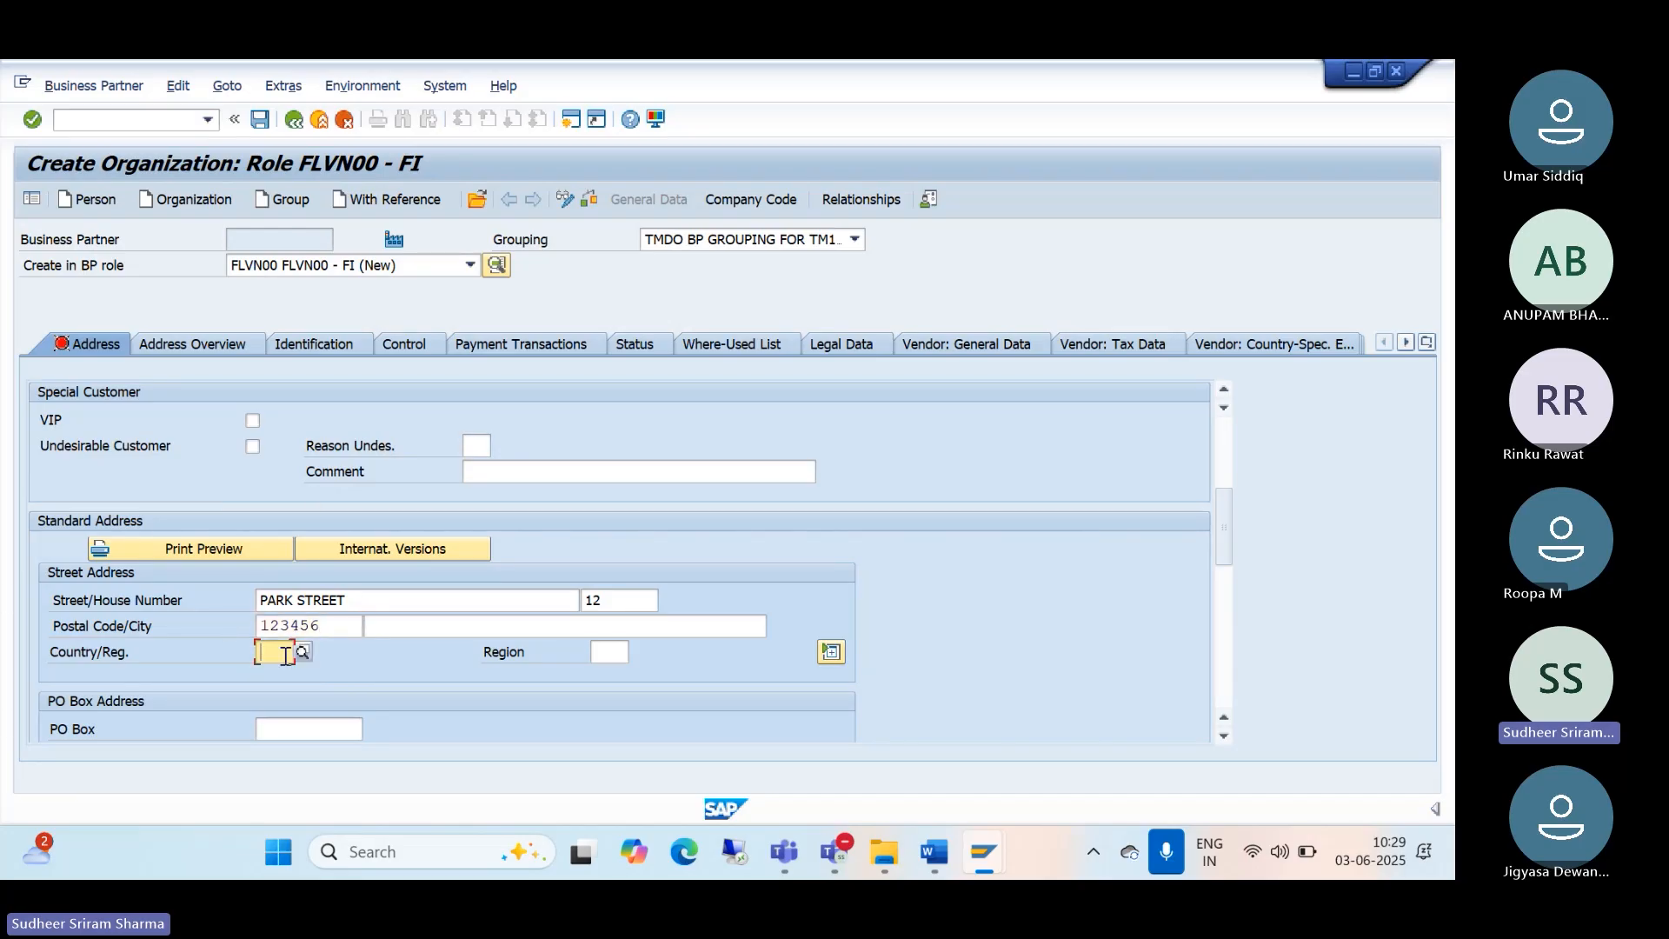
type("IN")
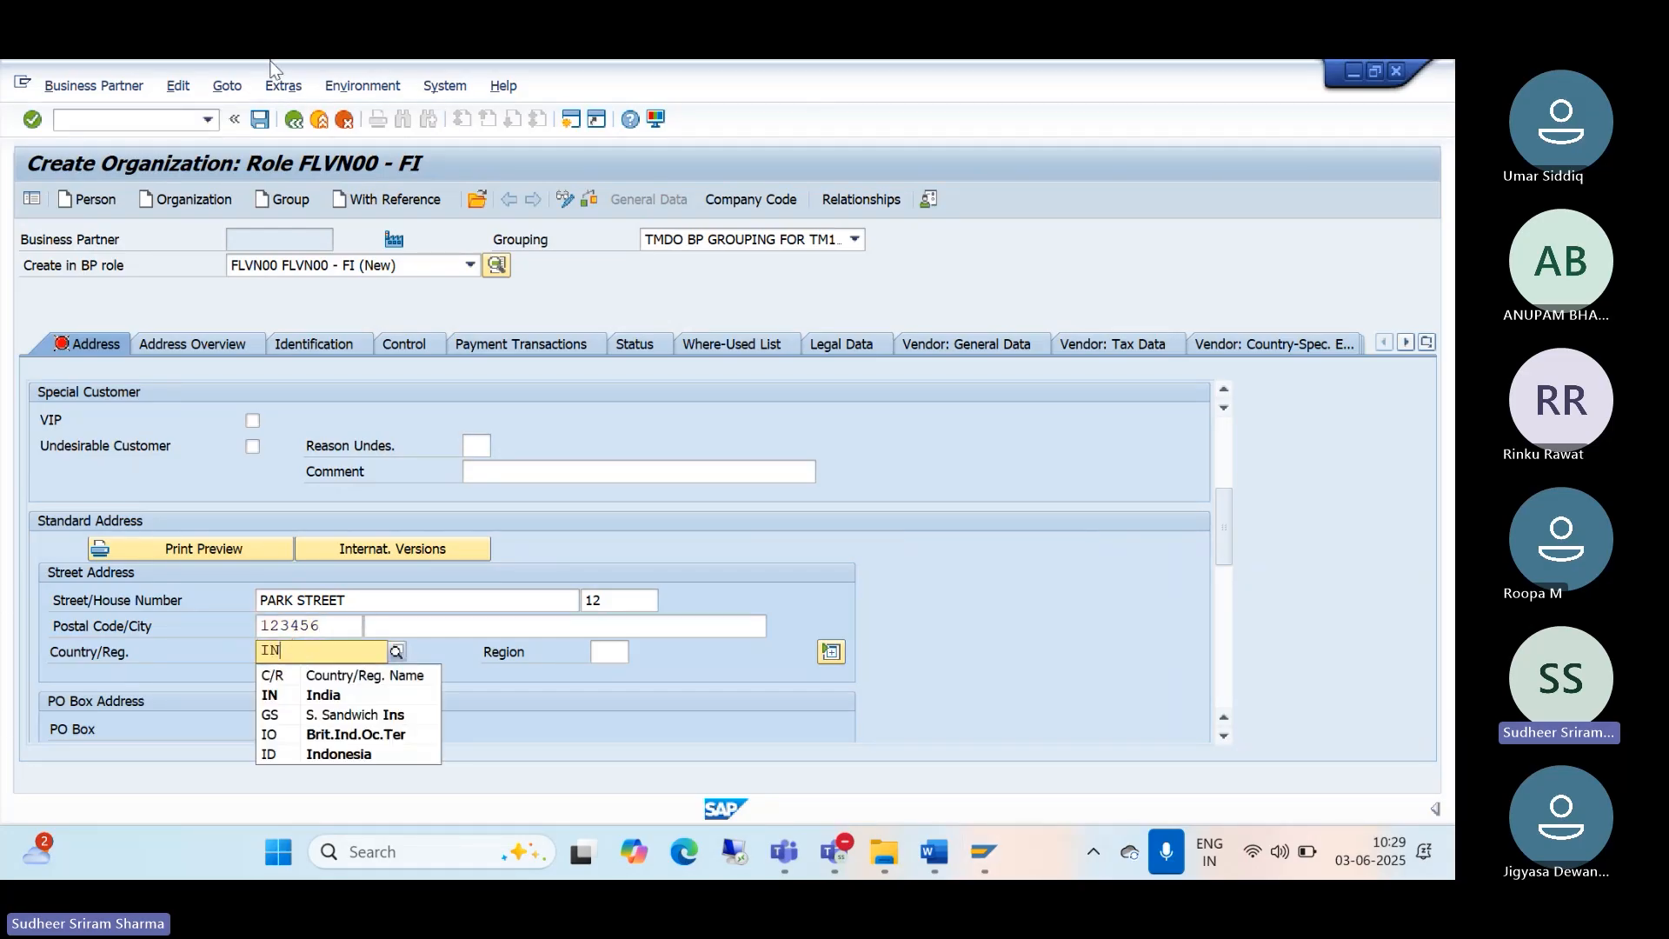
left_click(328, 696)
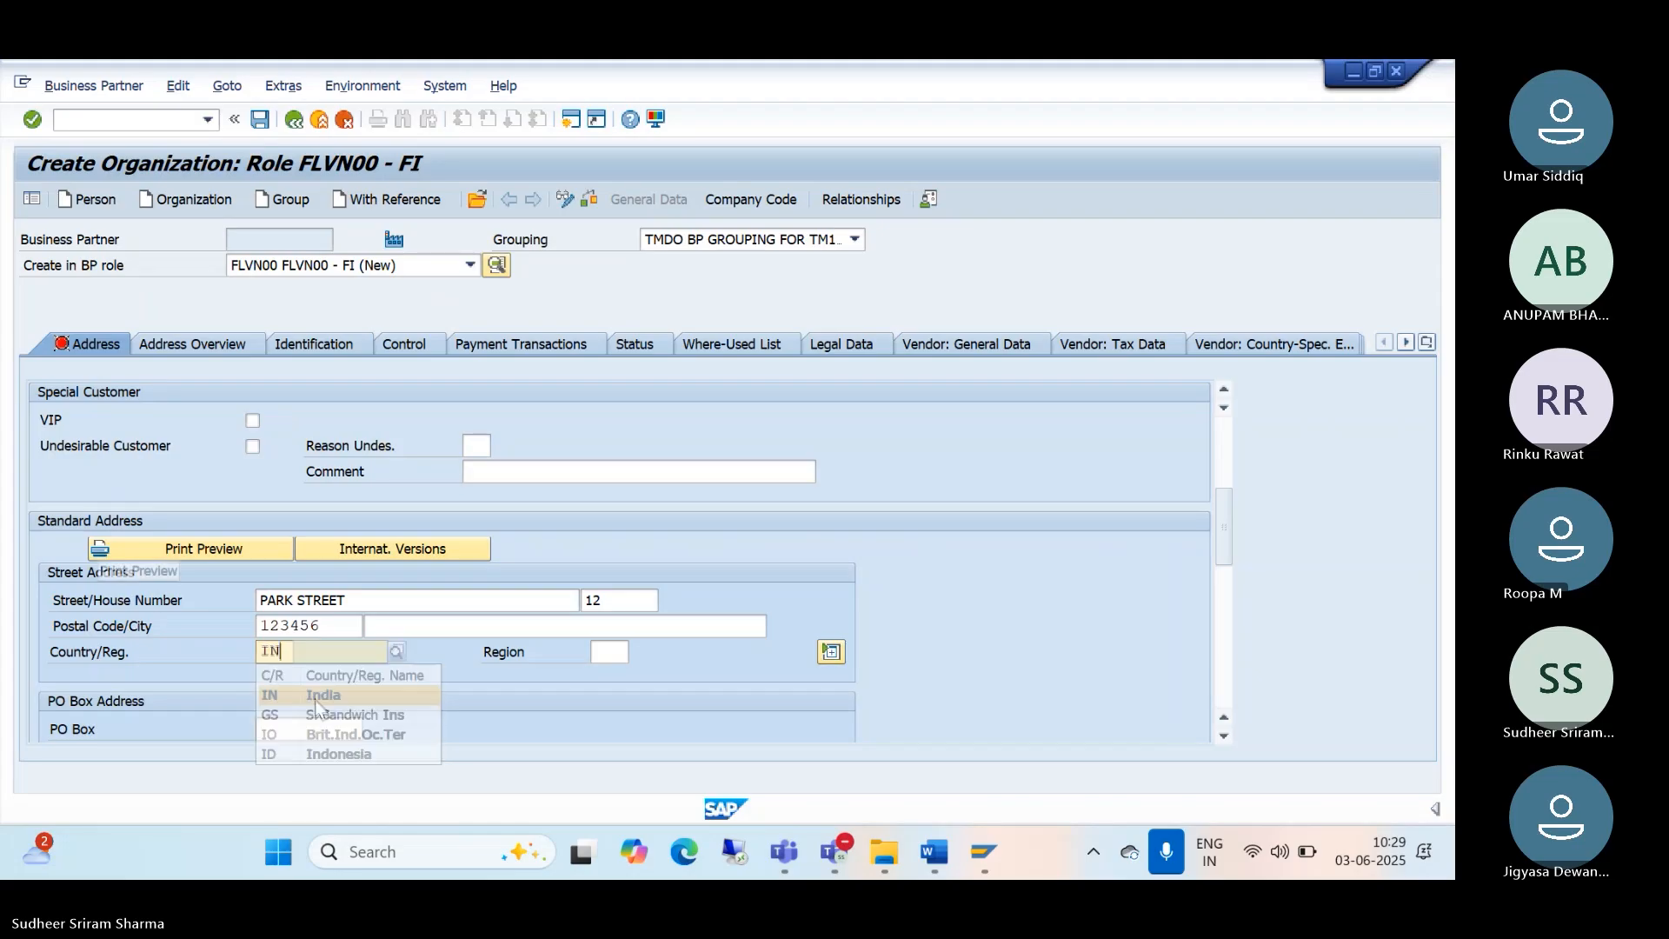
left_click(618, 658)
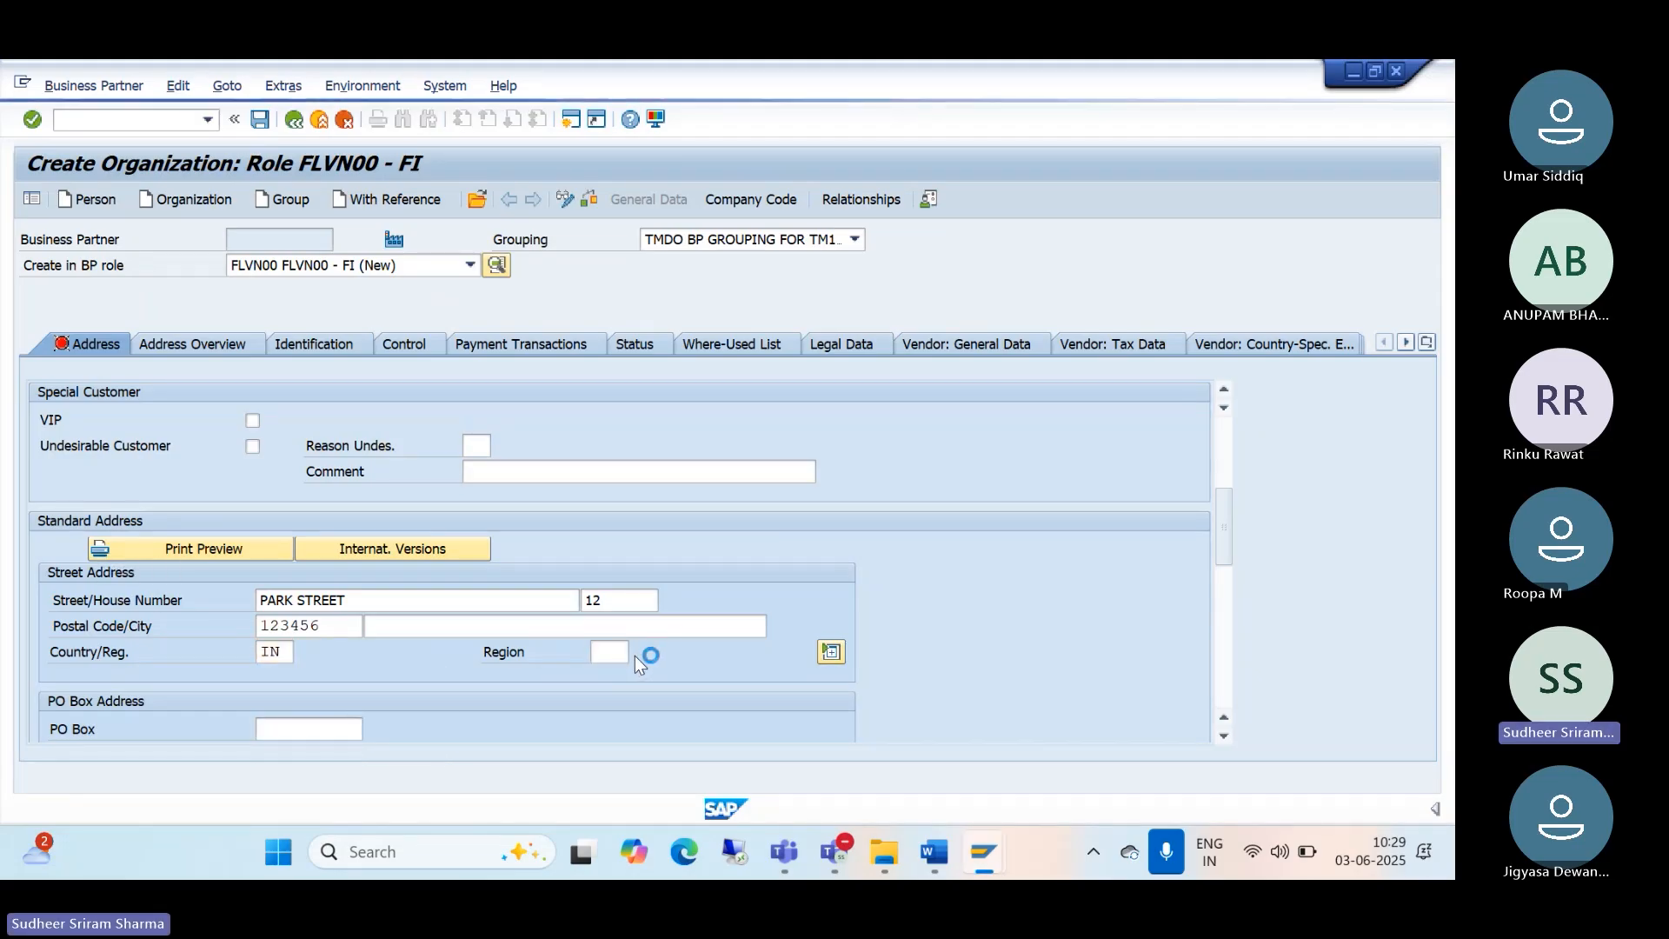
left_click(631, 654)
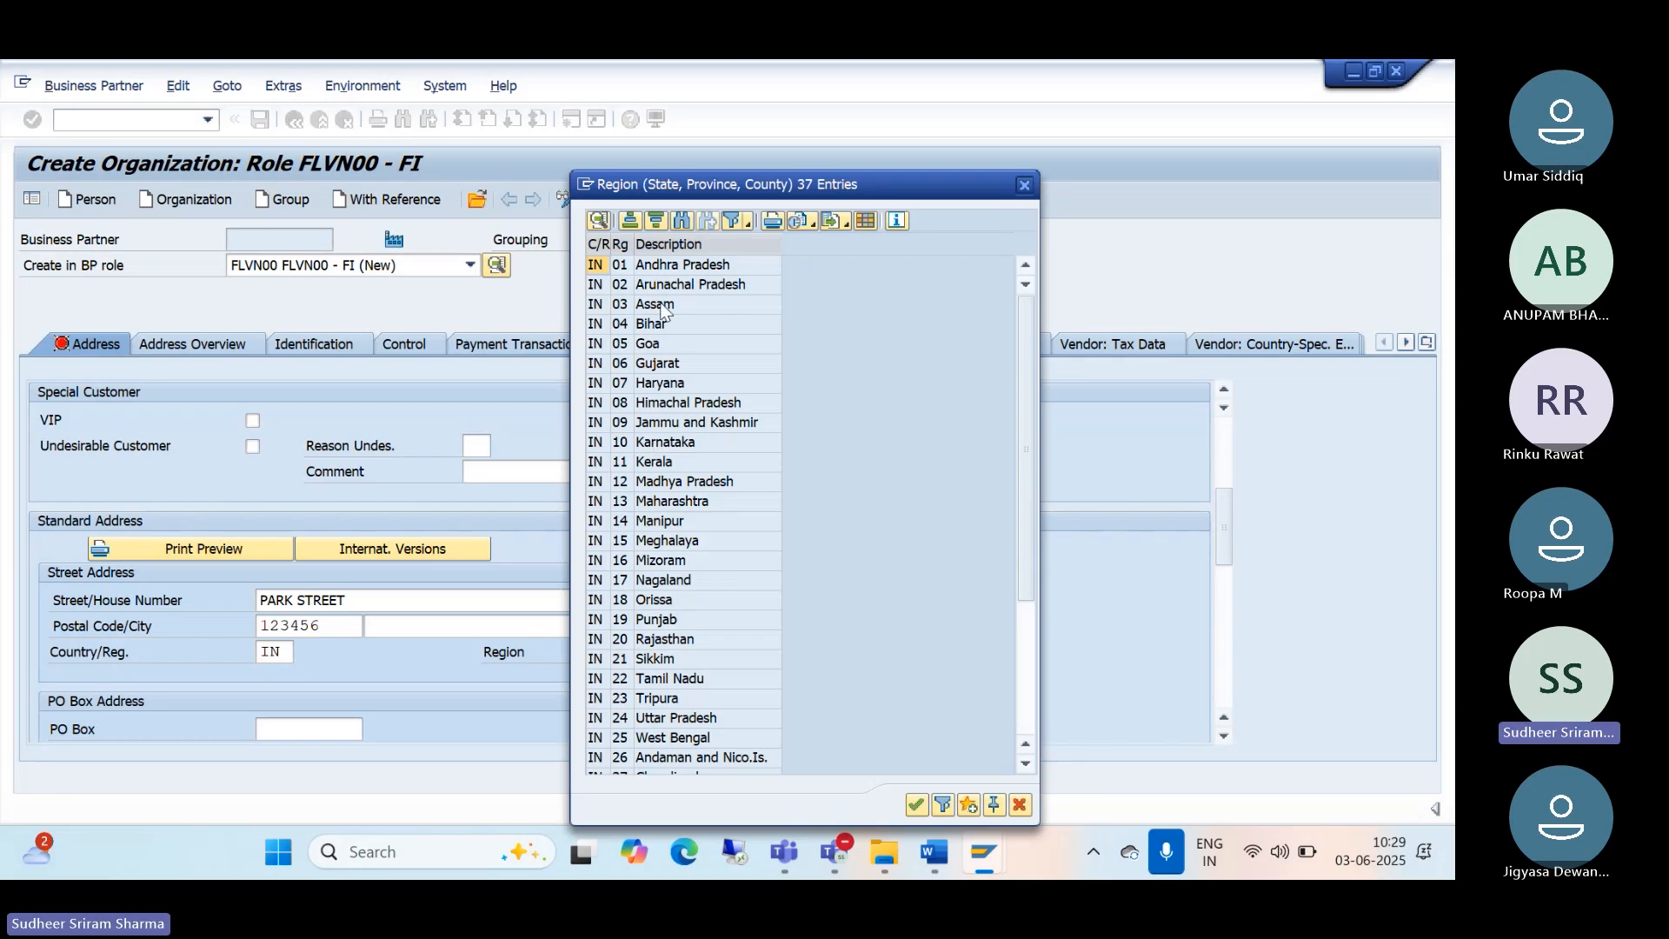
Step: Choose region 01 Andhra Pradesh and set the communication language to EN English
double_click(653, 266)
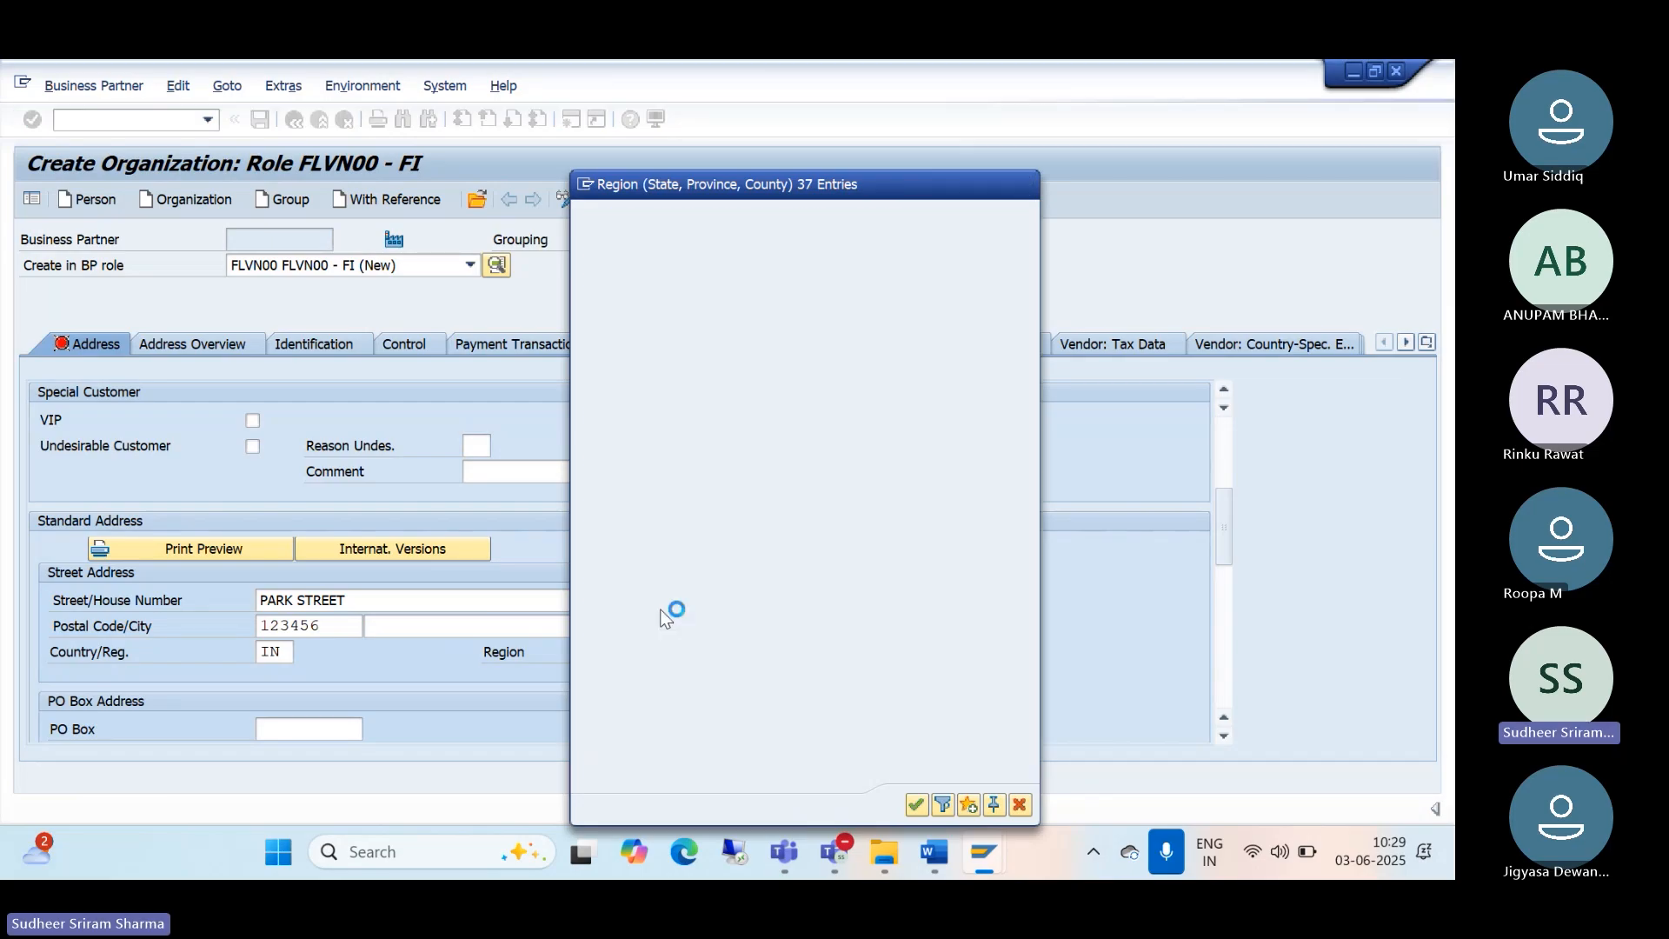
scroll(645, 559, "down", 2)
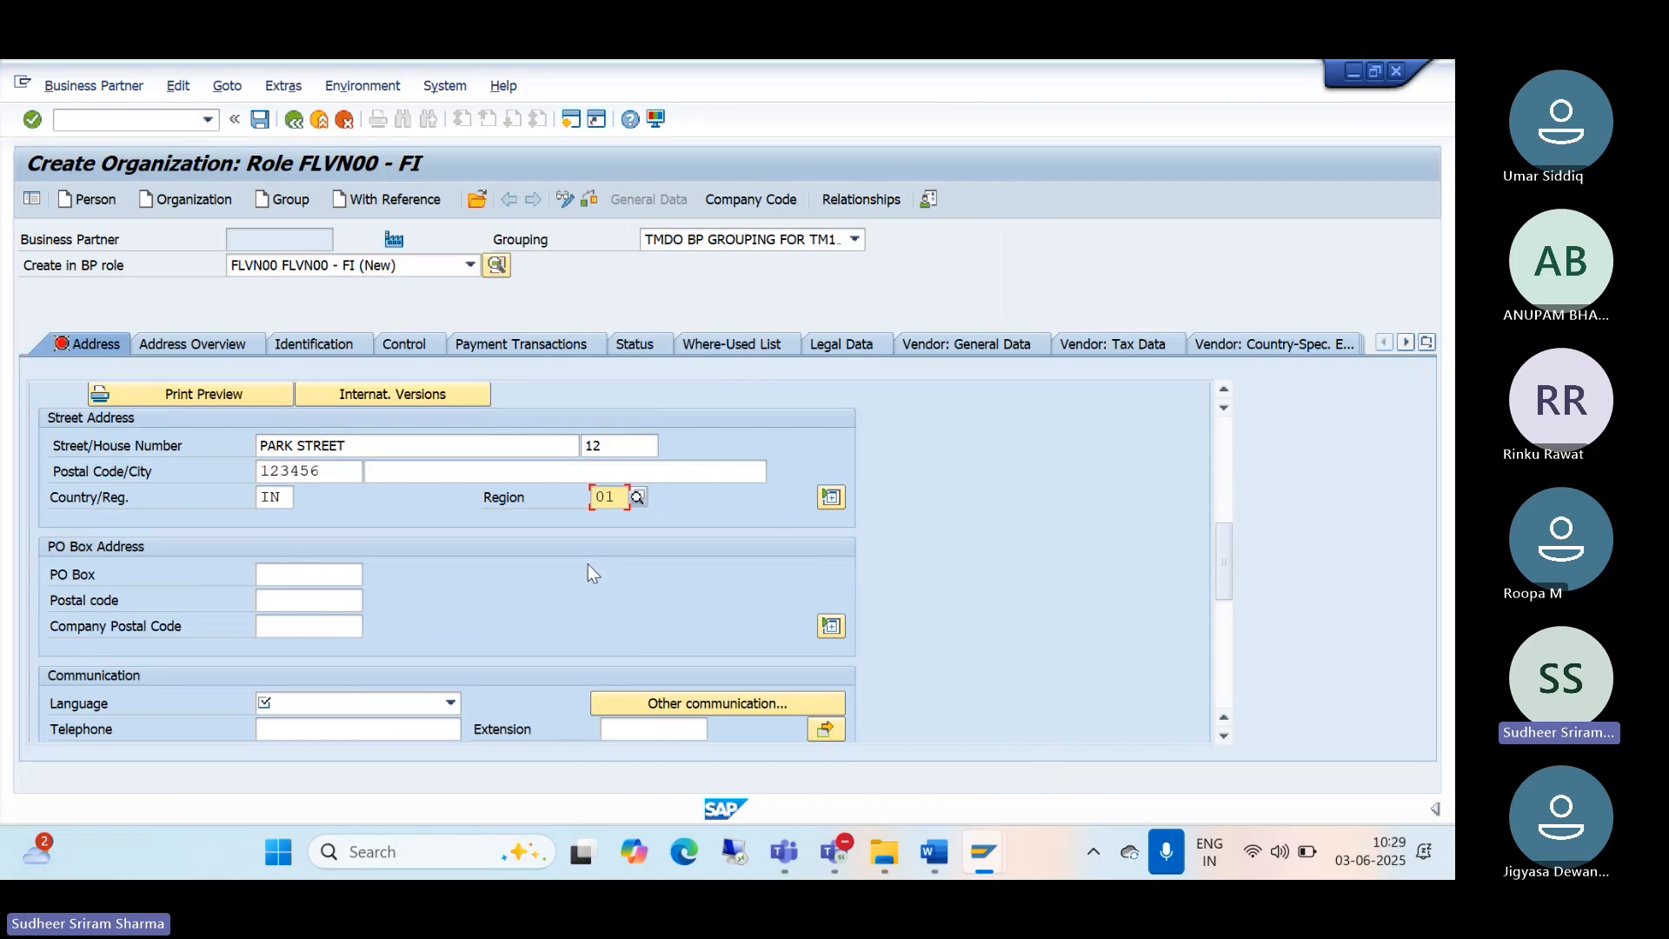
scroll(518, 584, "down", 1)
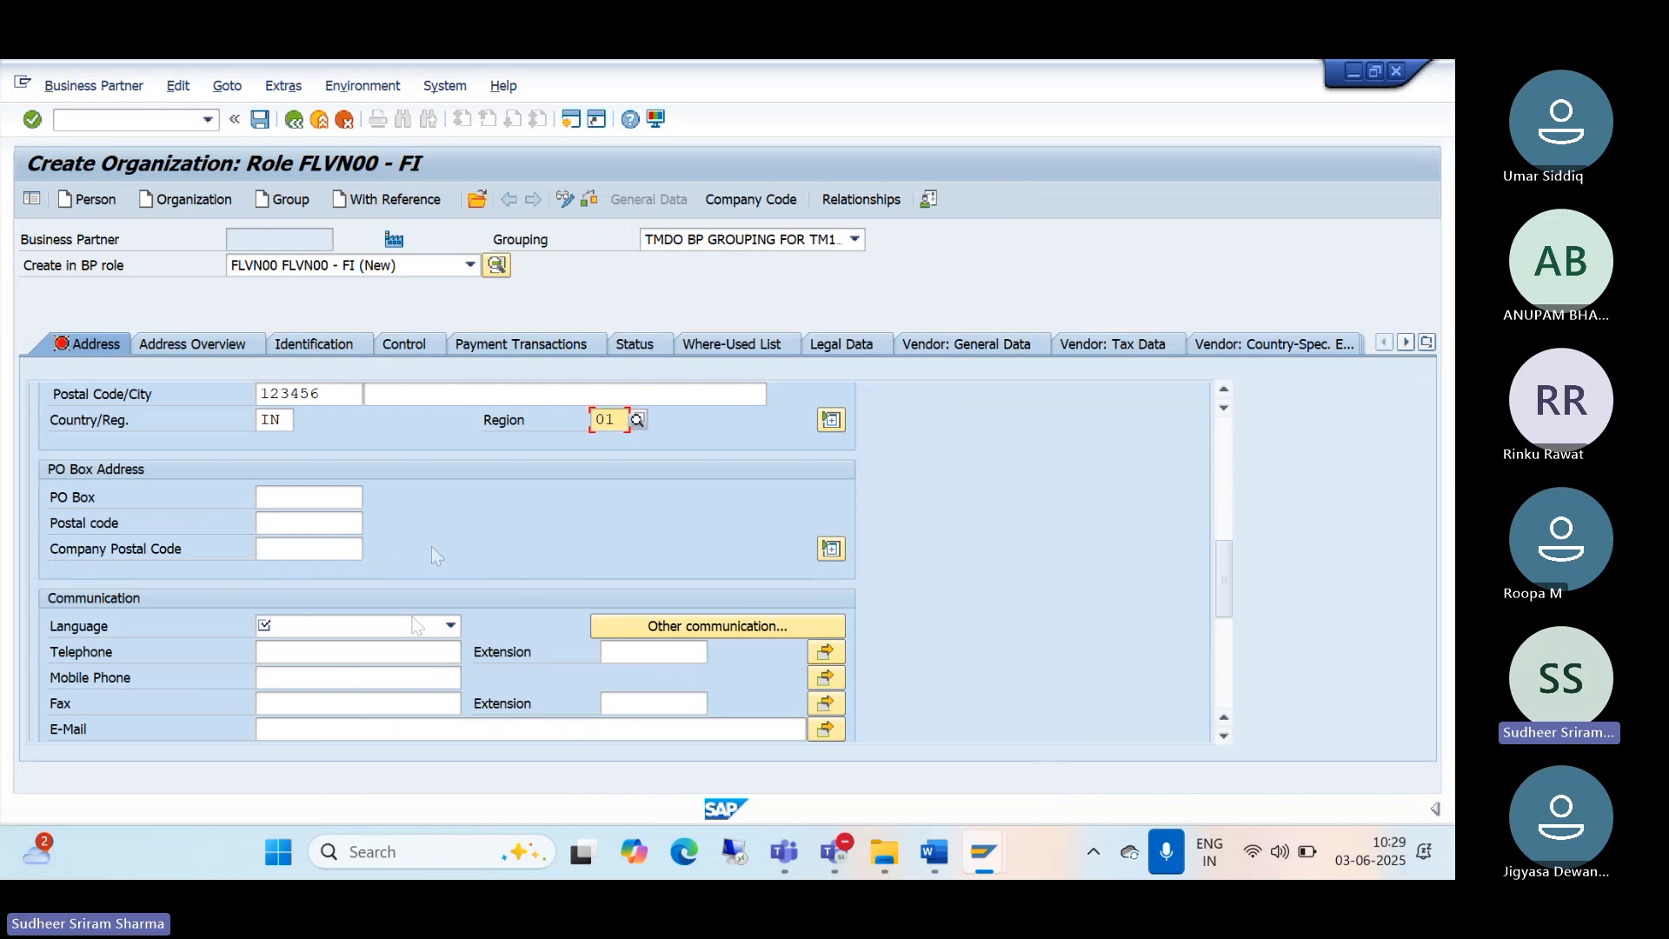
left_click(451, 627)
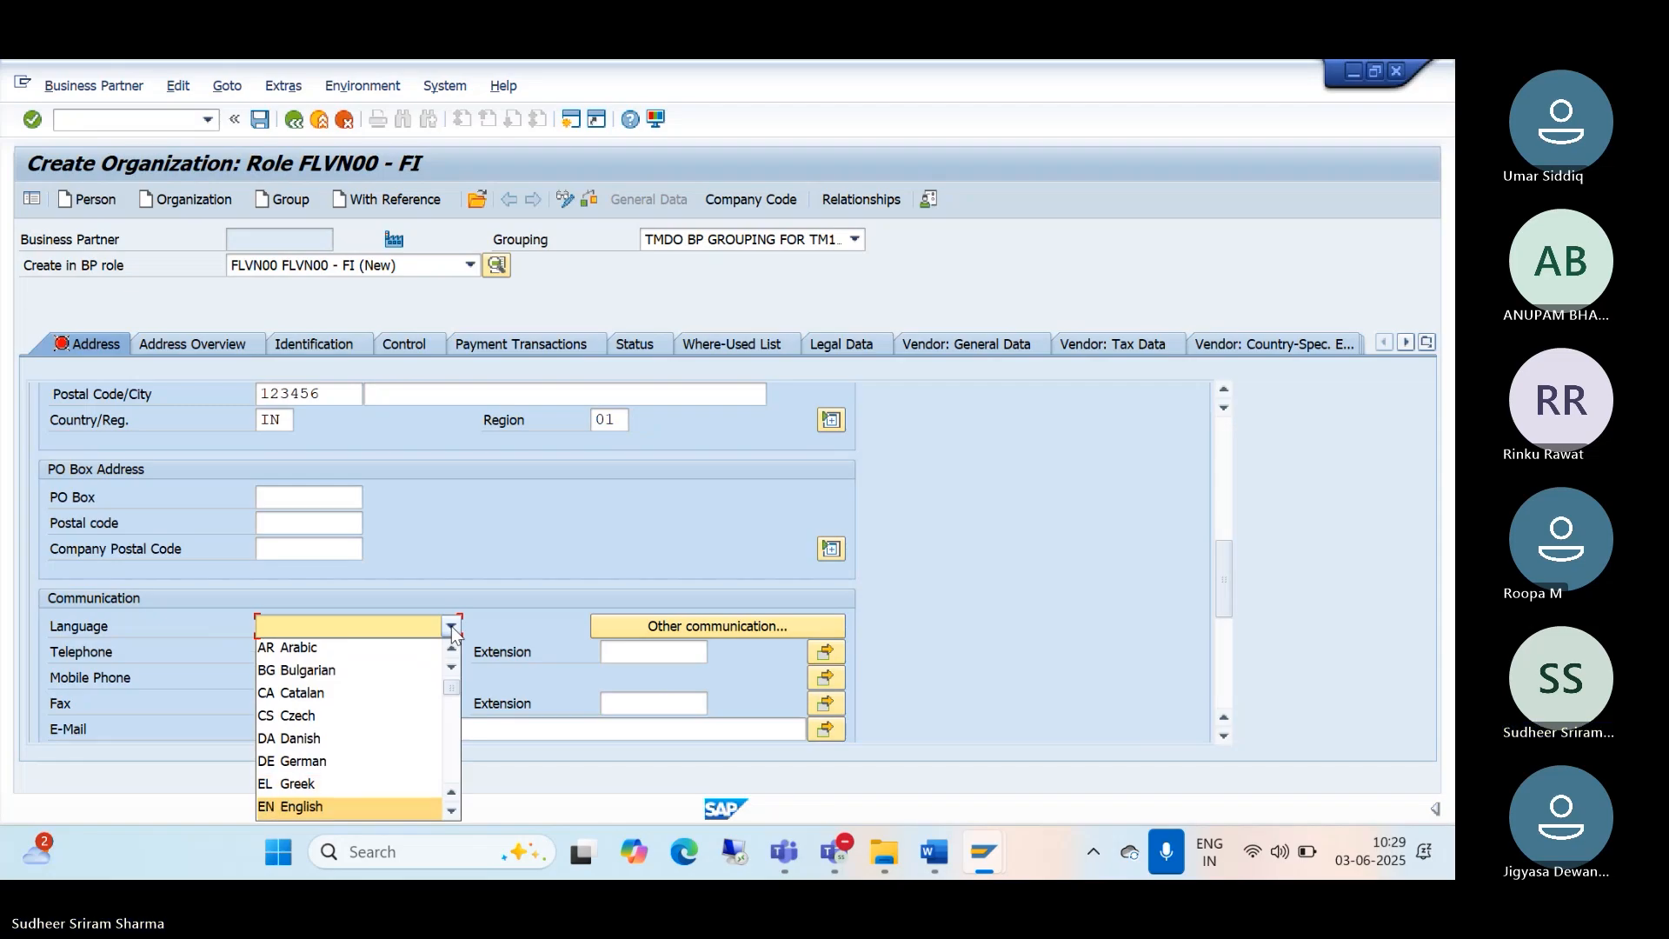
left_click(333, 806)
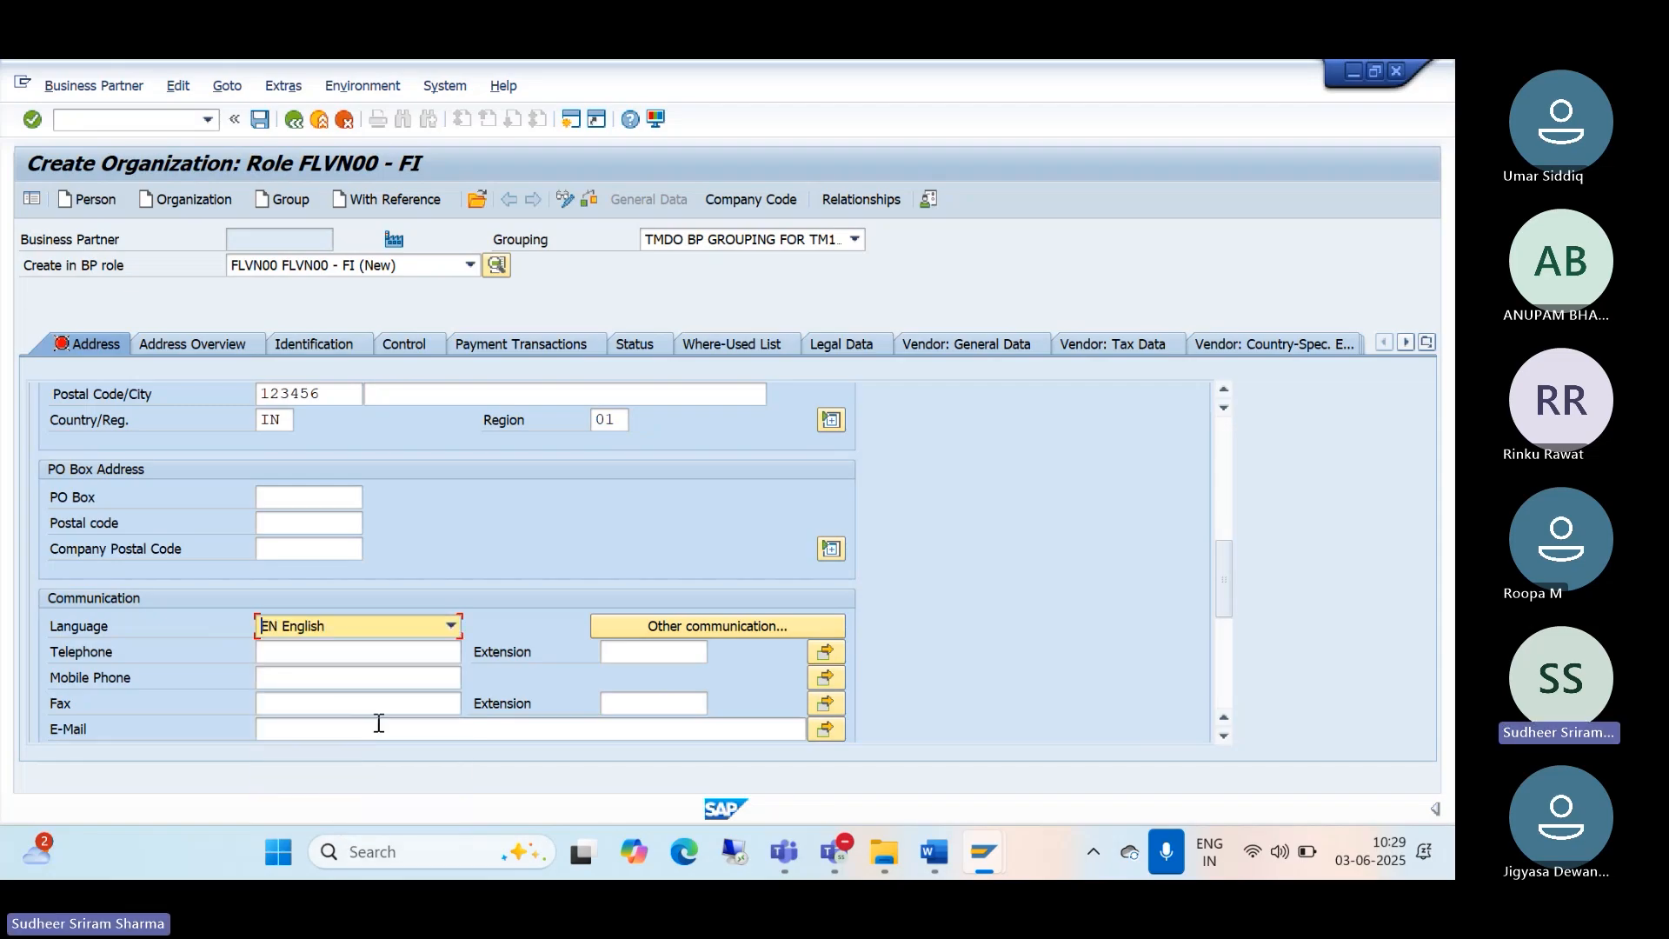
scroll(384, 711, "up", 5)
scroll(387, 703, "up", 2)
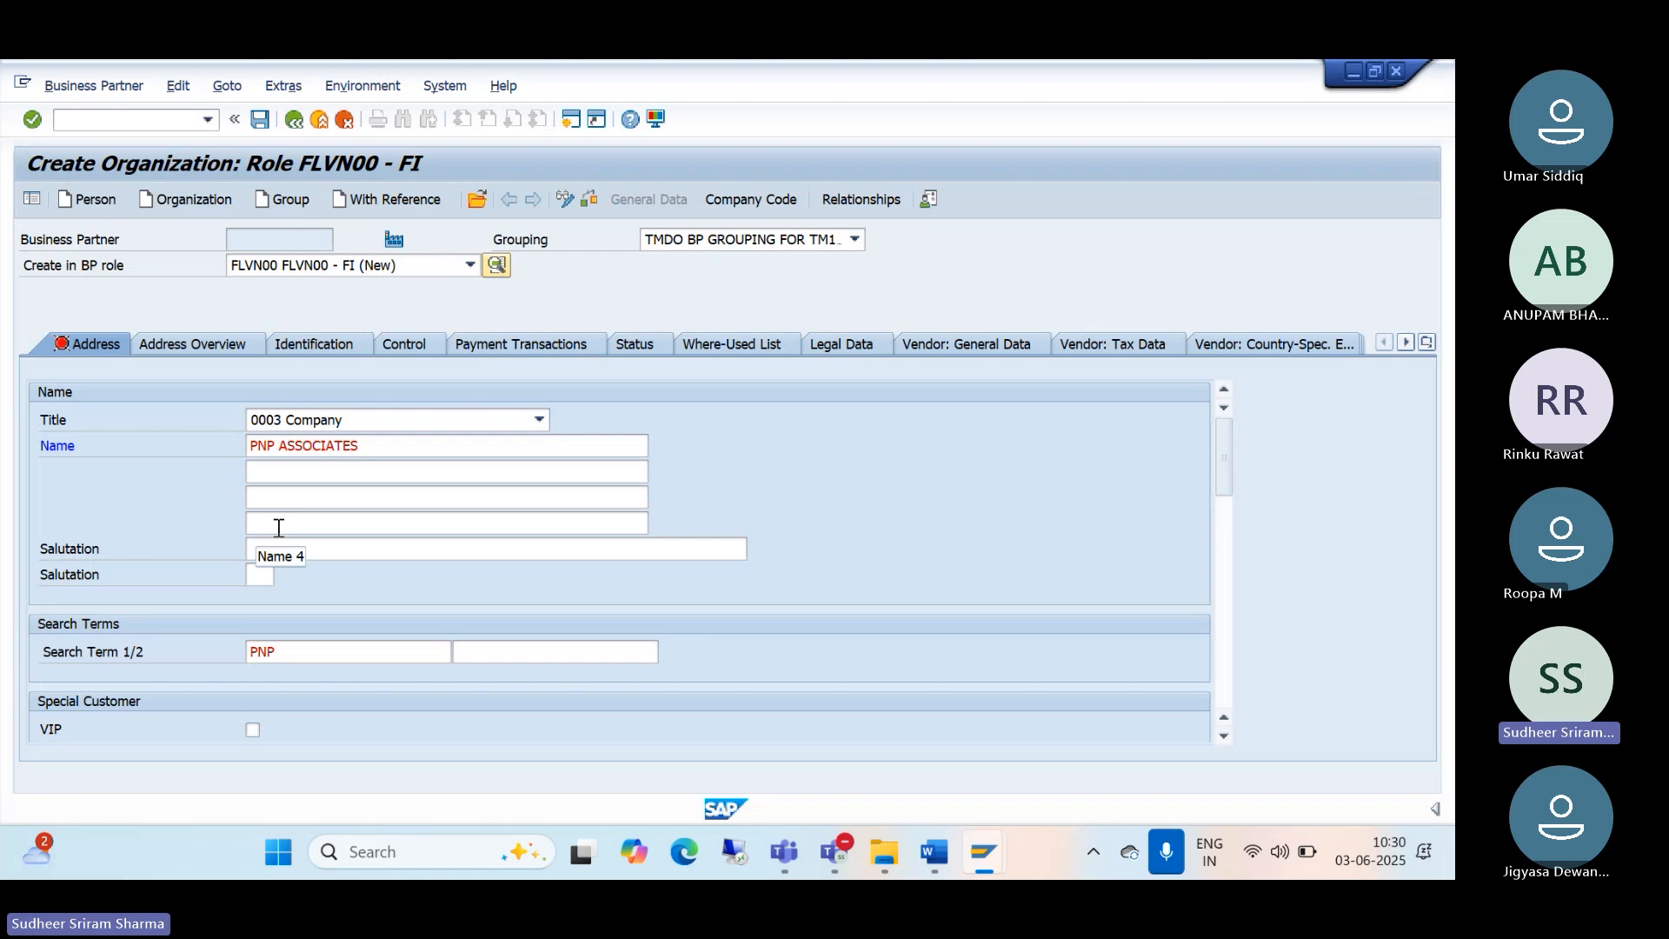
Step: Add company code TM10 (TATA MOTORS) with reconciliation account 2001 AP RECONCILATION A/C
left_click(747, 199)
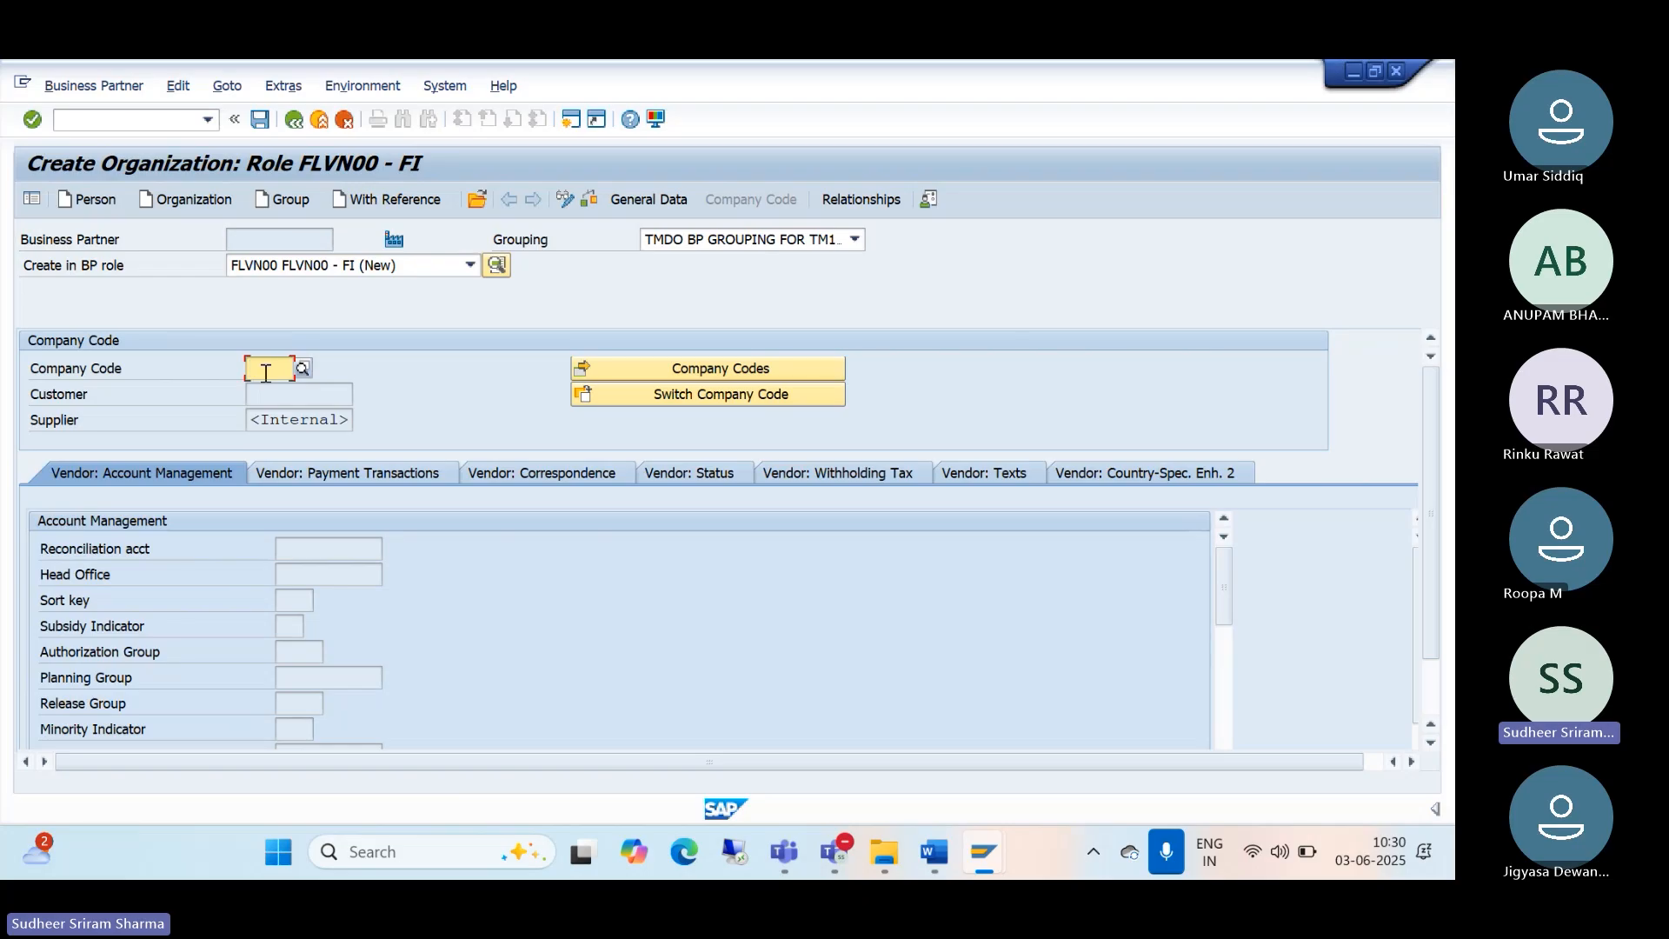
type("TM10")
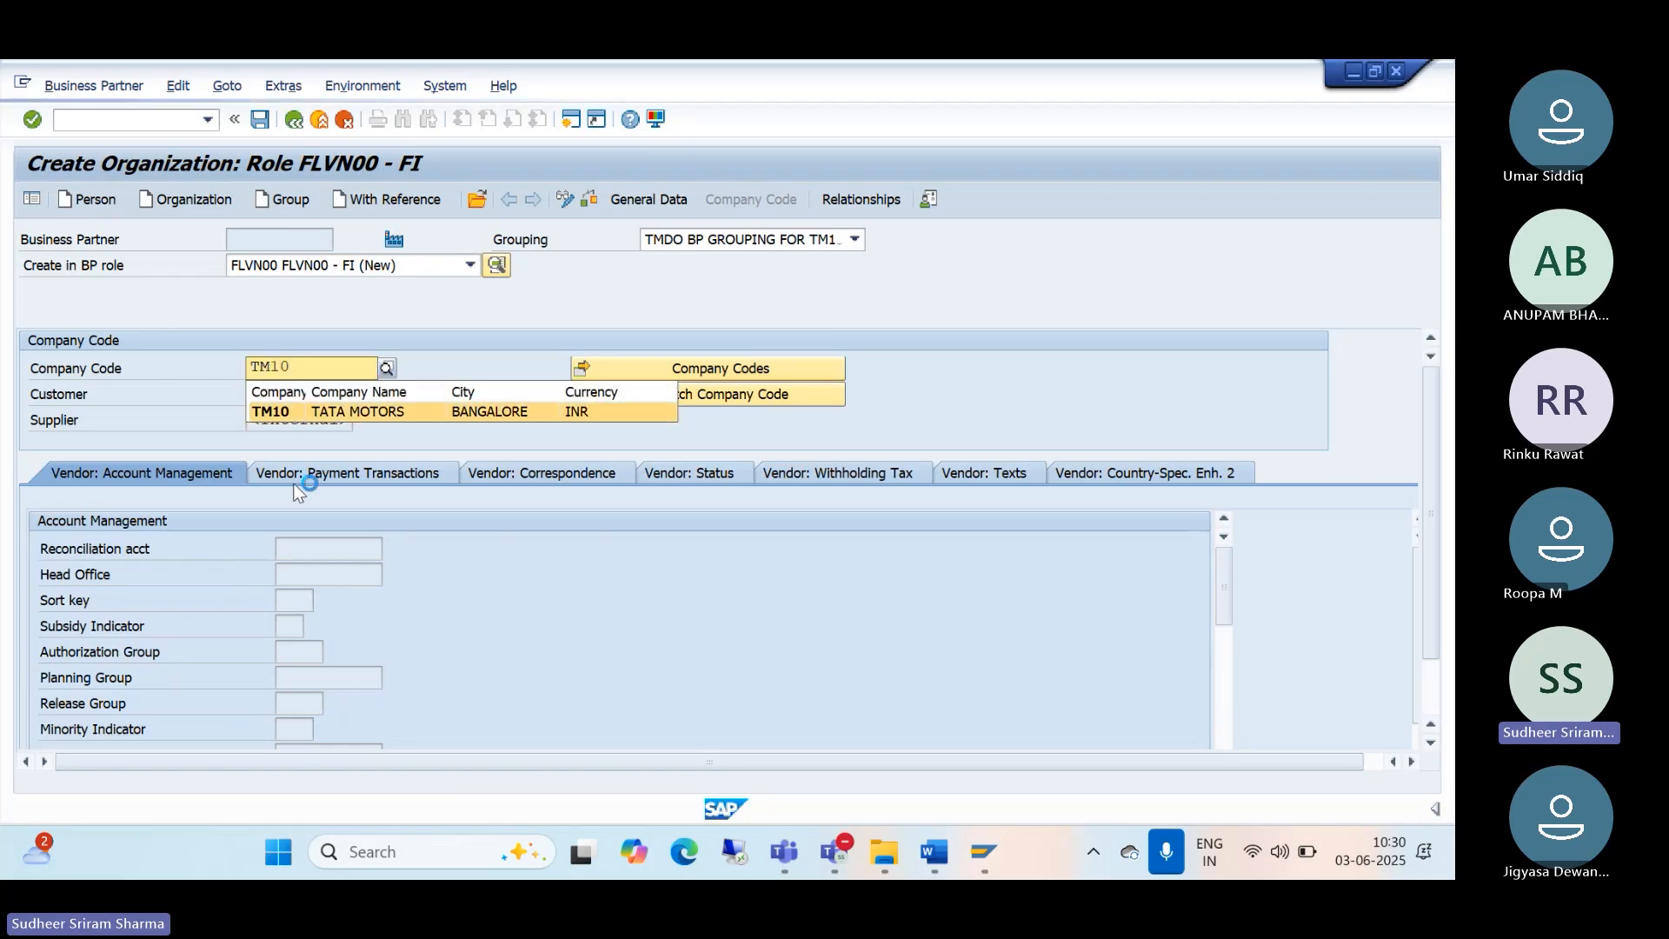
left_click(283, 413)
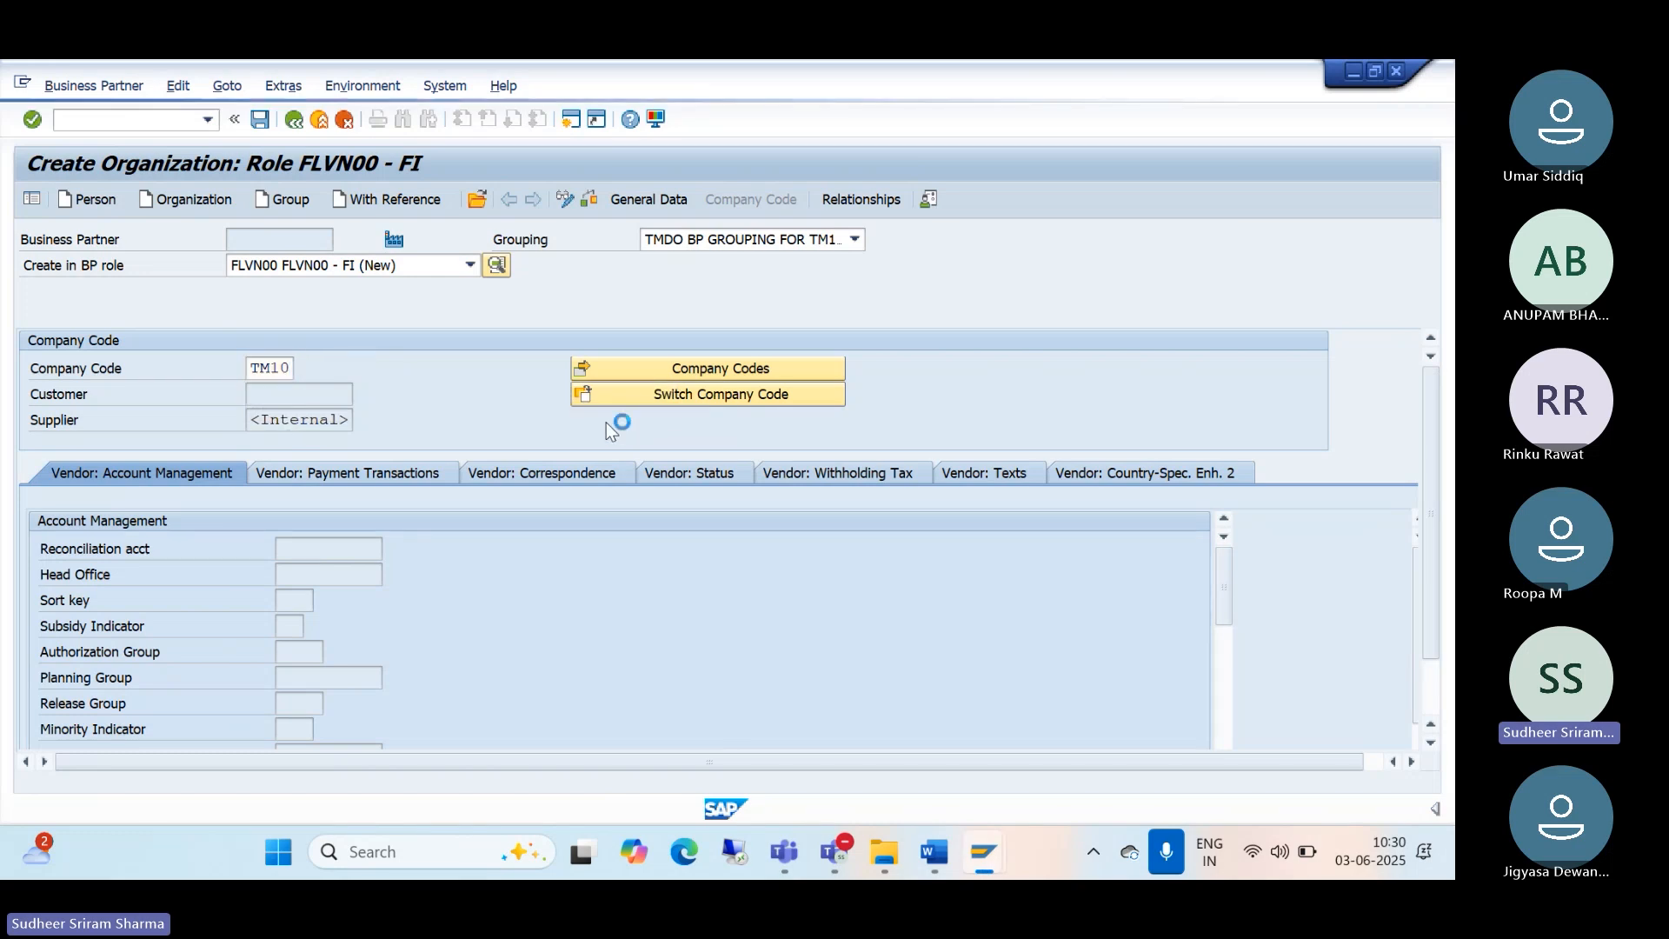
key("Return")
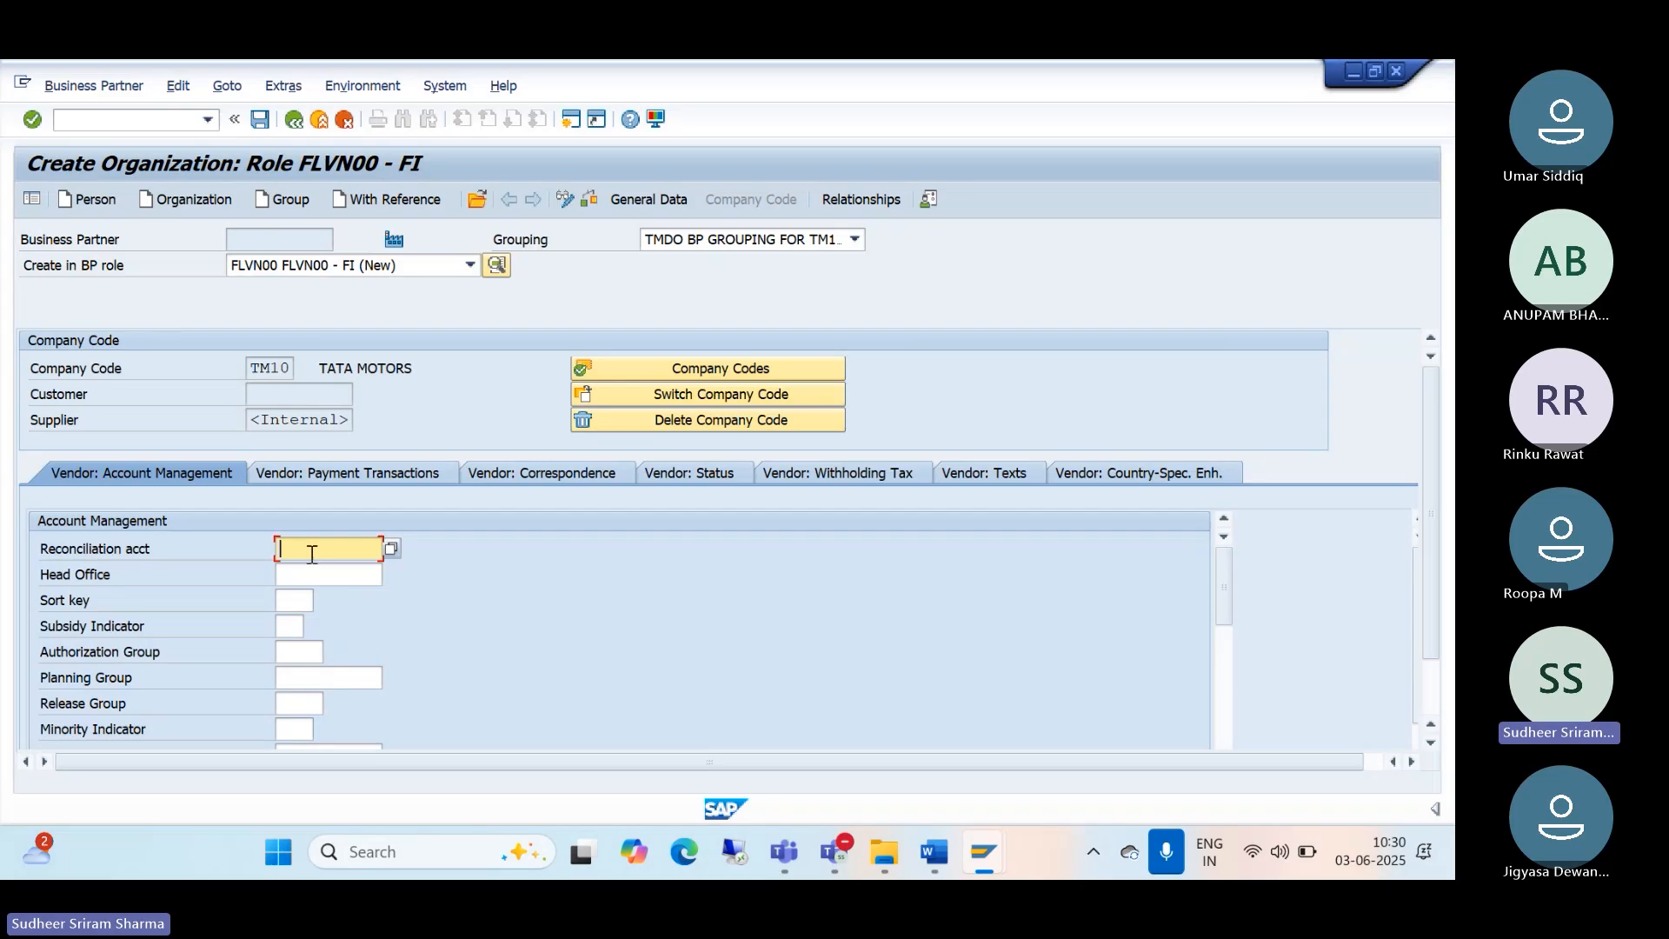
left_click(392, 549)
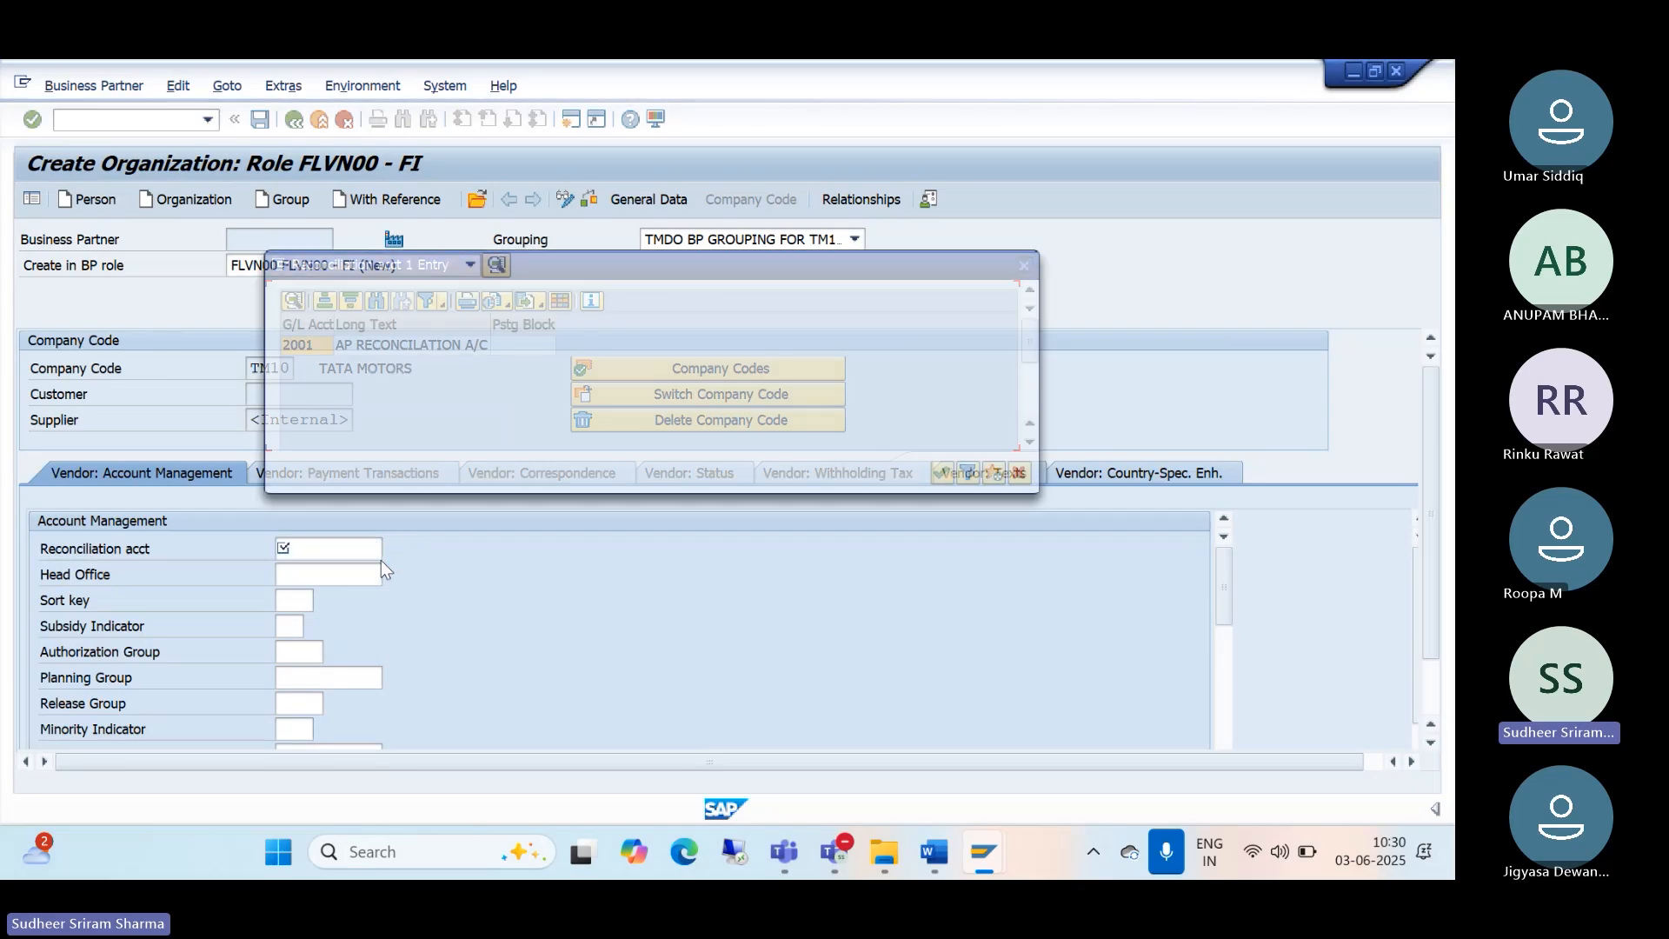
double_click(419, 348)
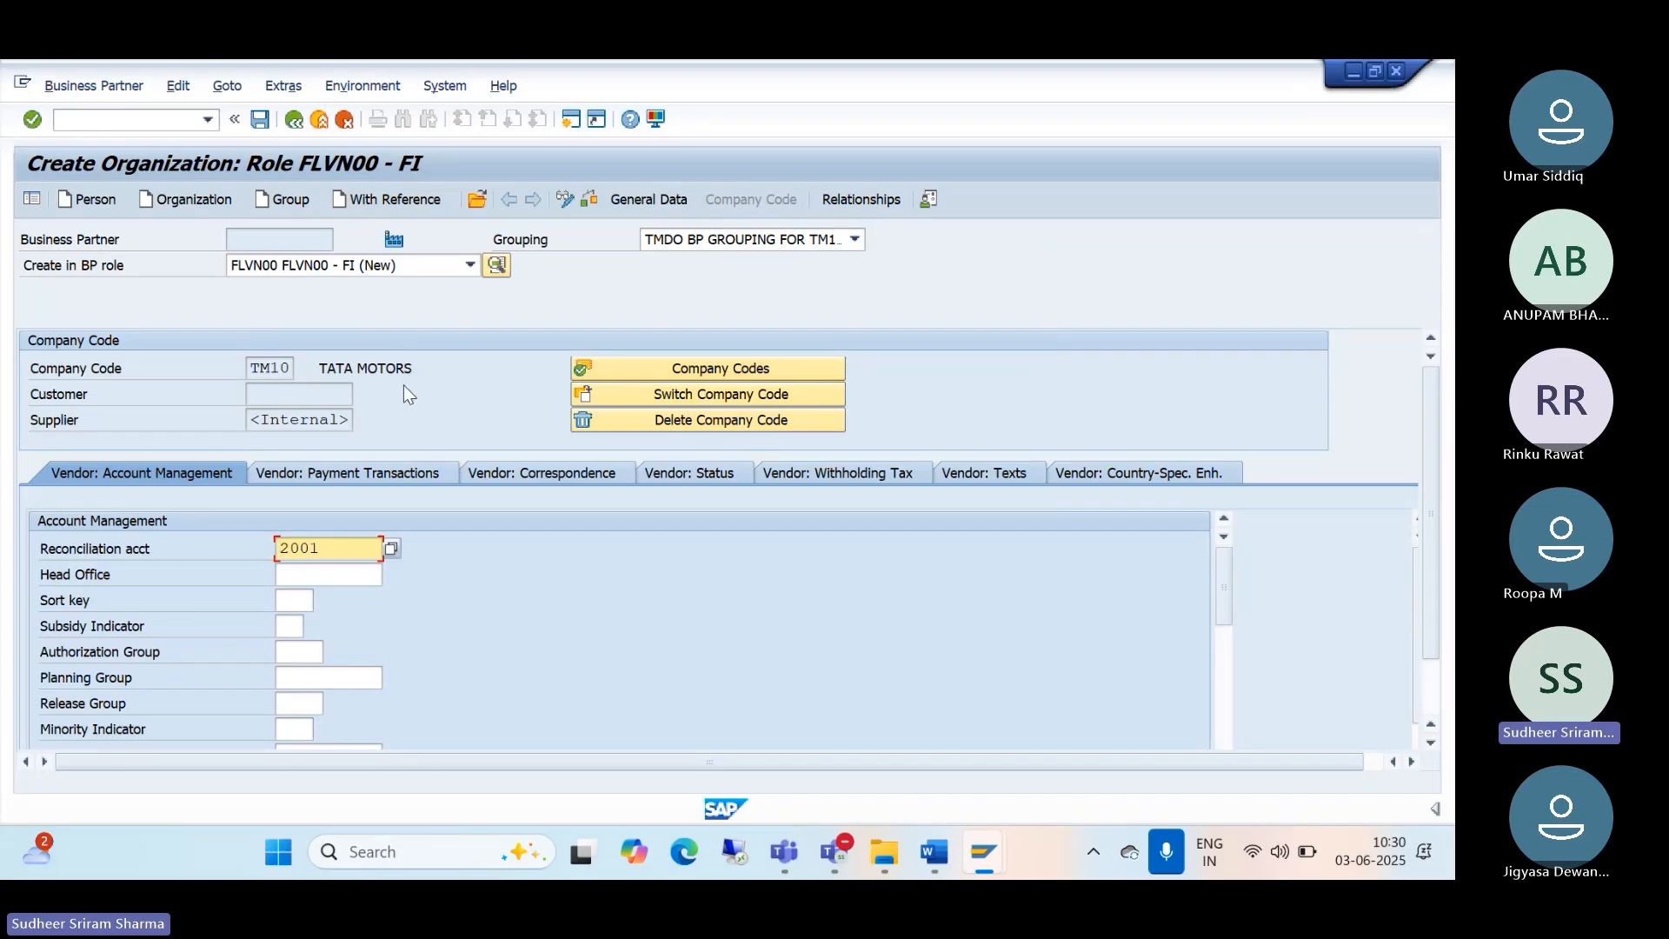
Step: Enter terms of payment 0001 (pay immediately w/o deduction) under Vendor: Payment Transactions
left_click(367, 478)
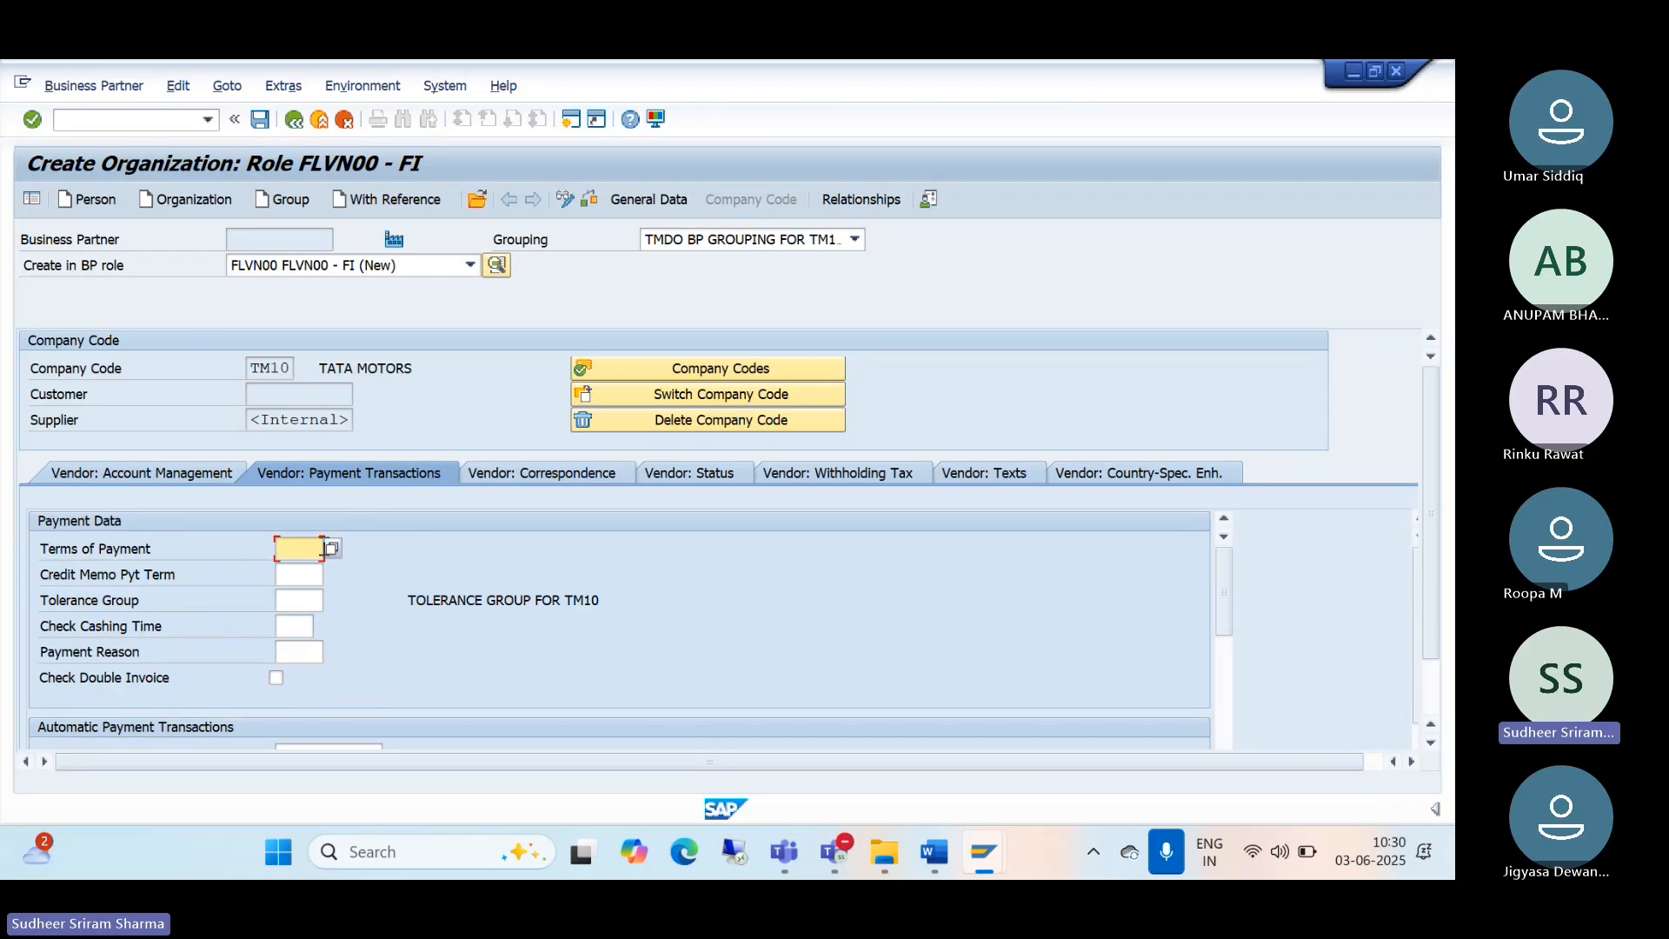
type("0001")
key("Return")
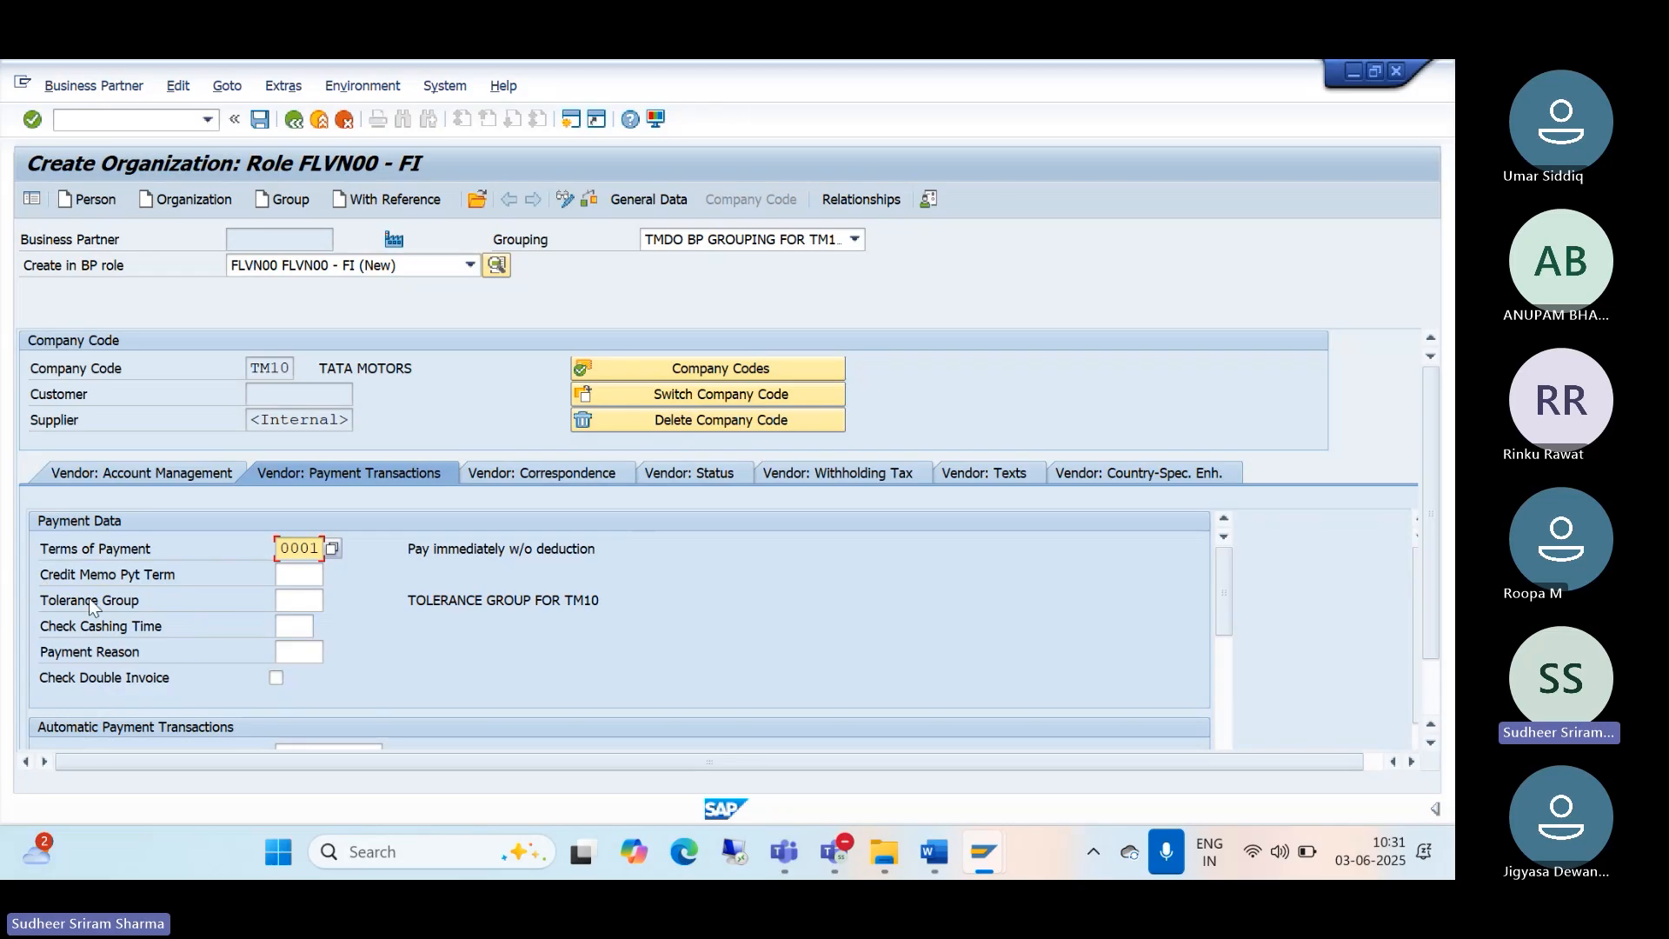
left_click(153, 479)
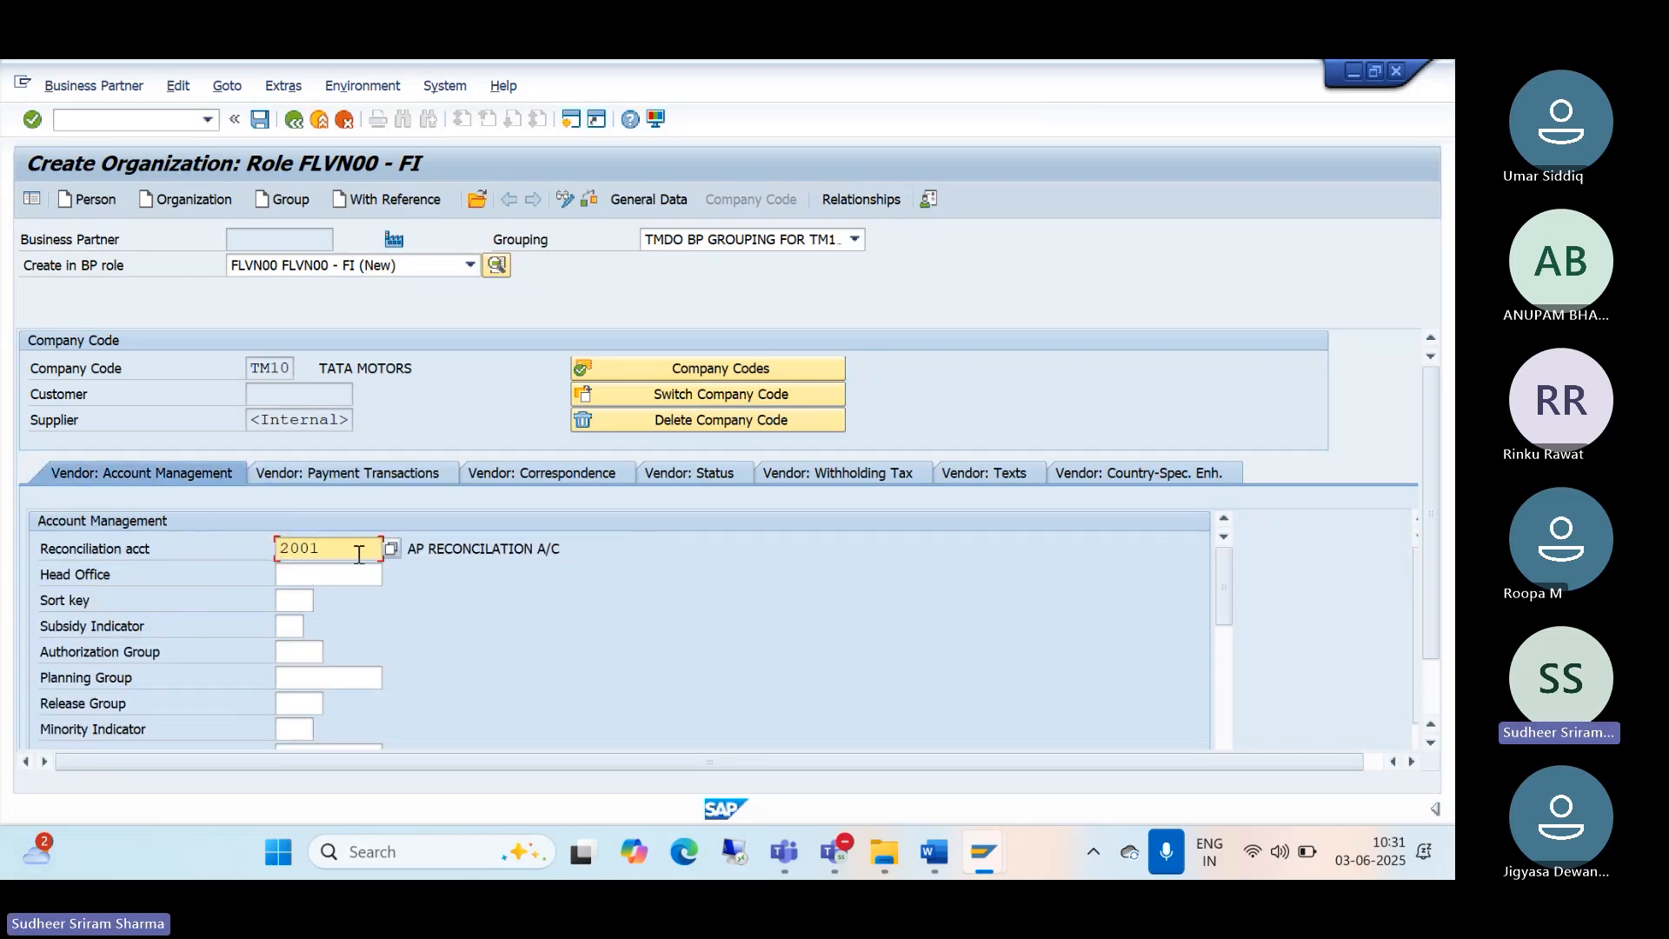
left_click(305, 477)
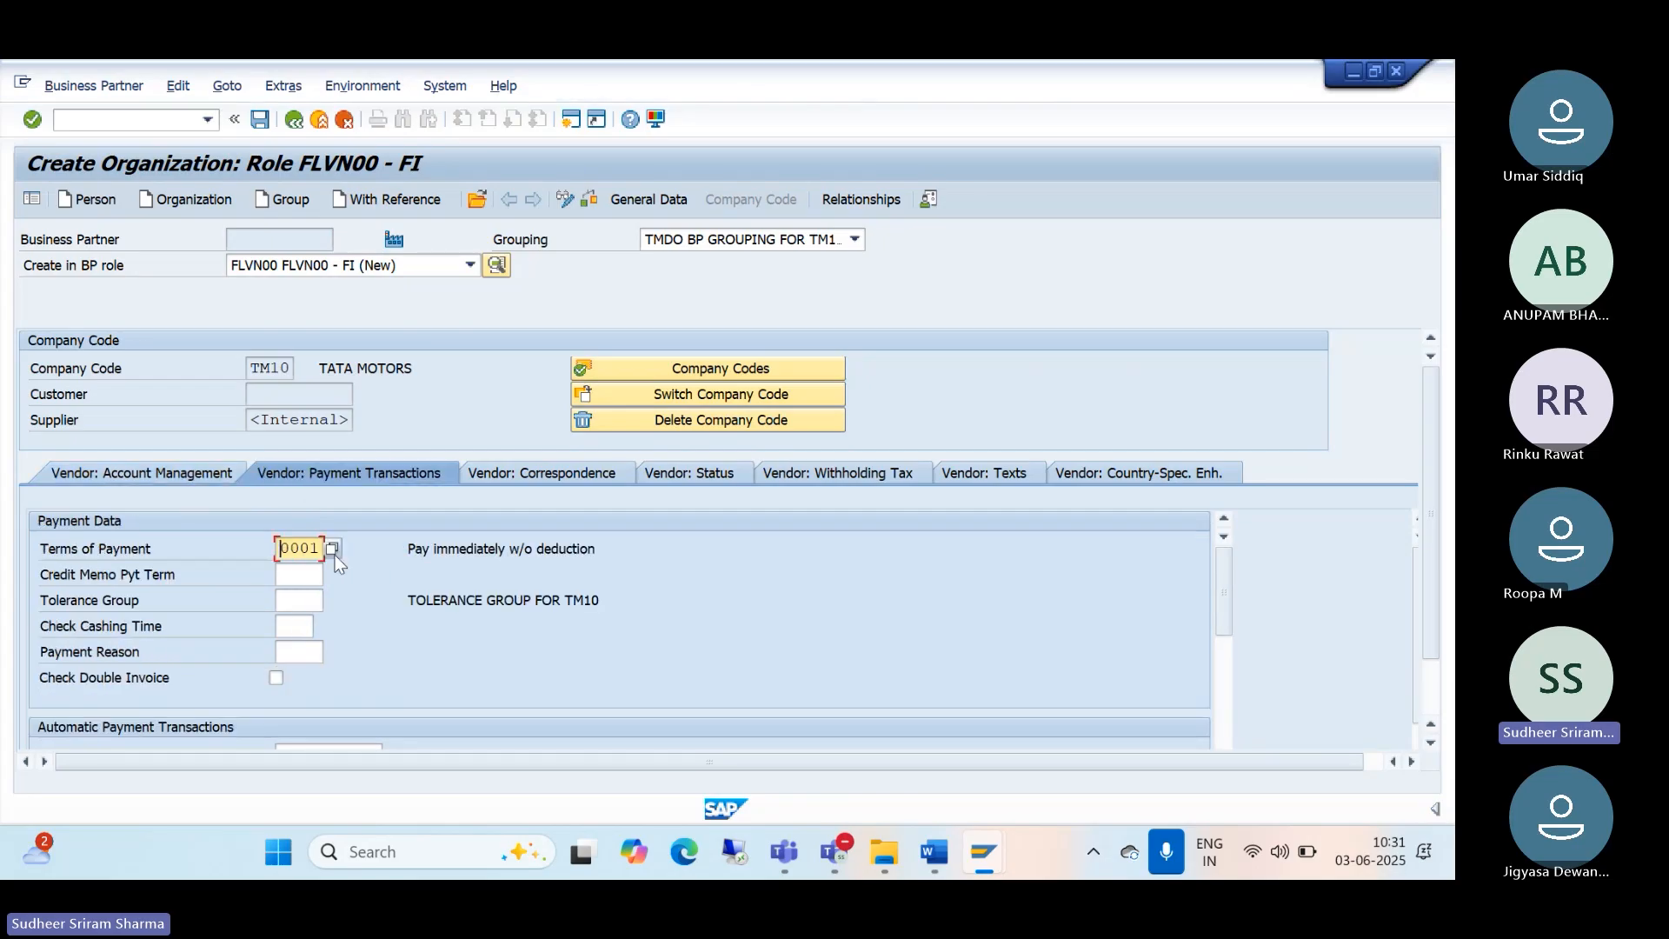
left_click(334, 551)
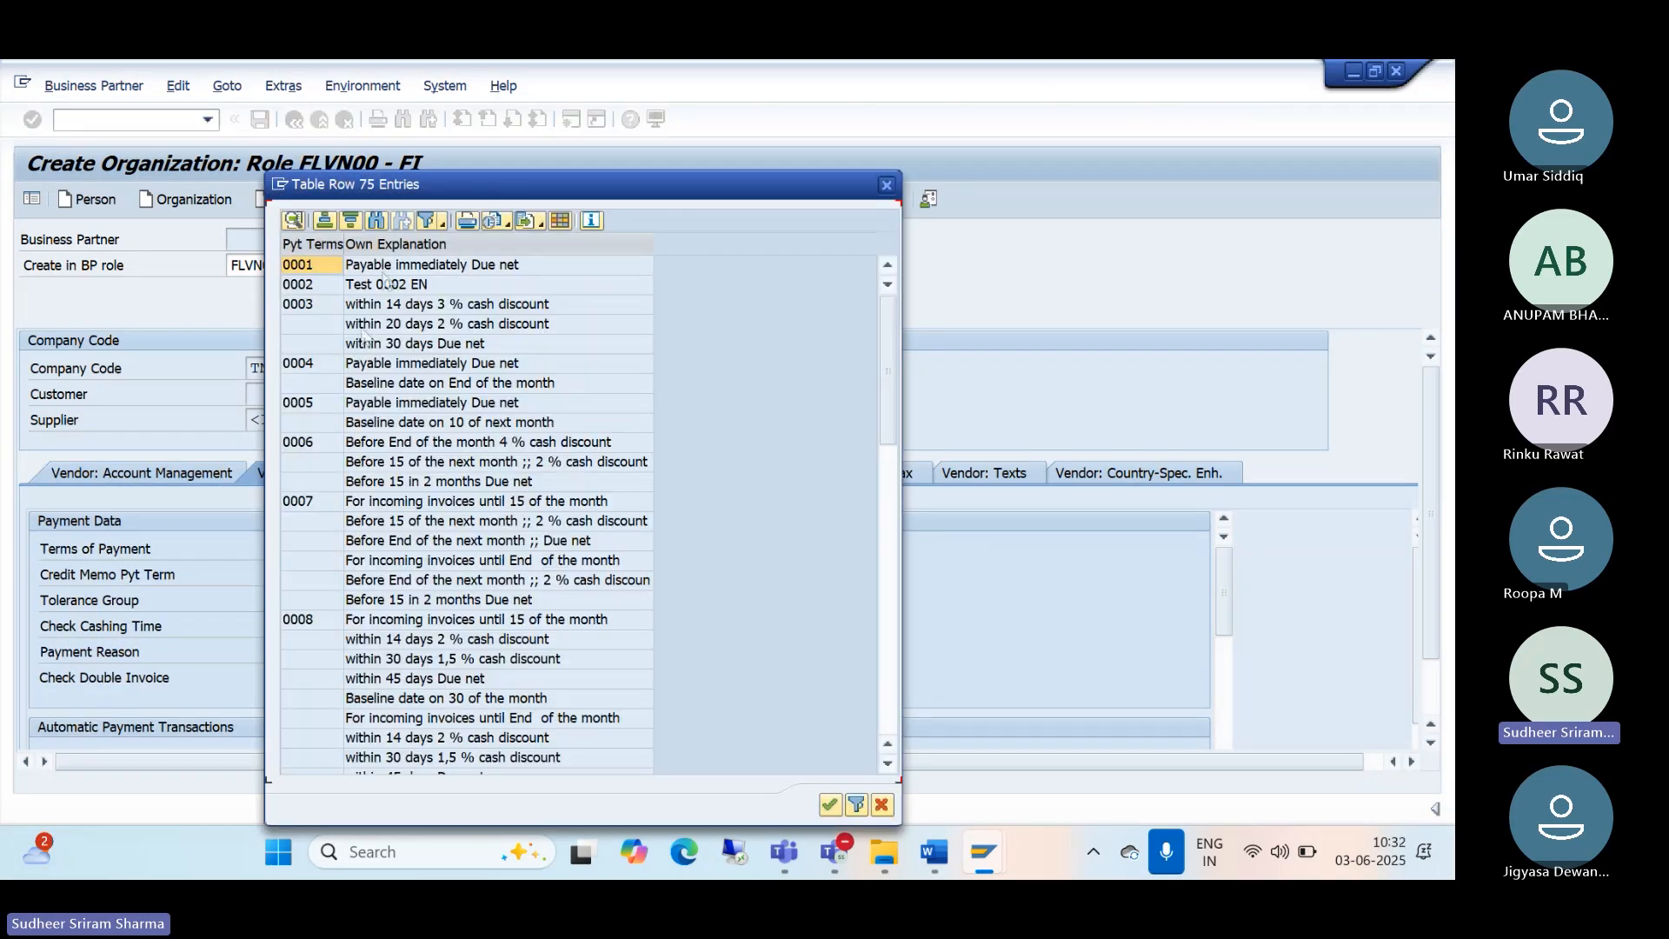
double_click(423, 267)
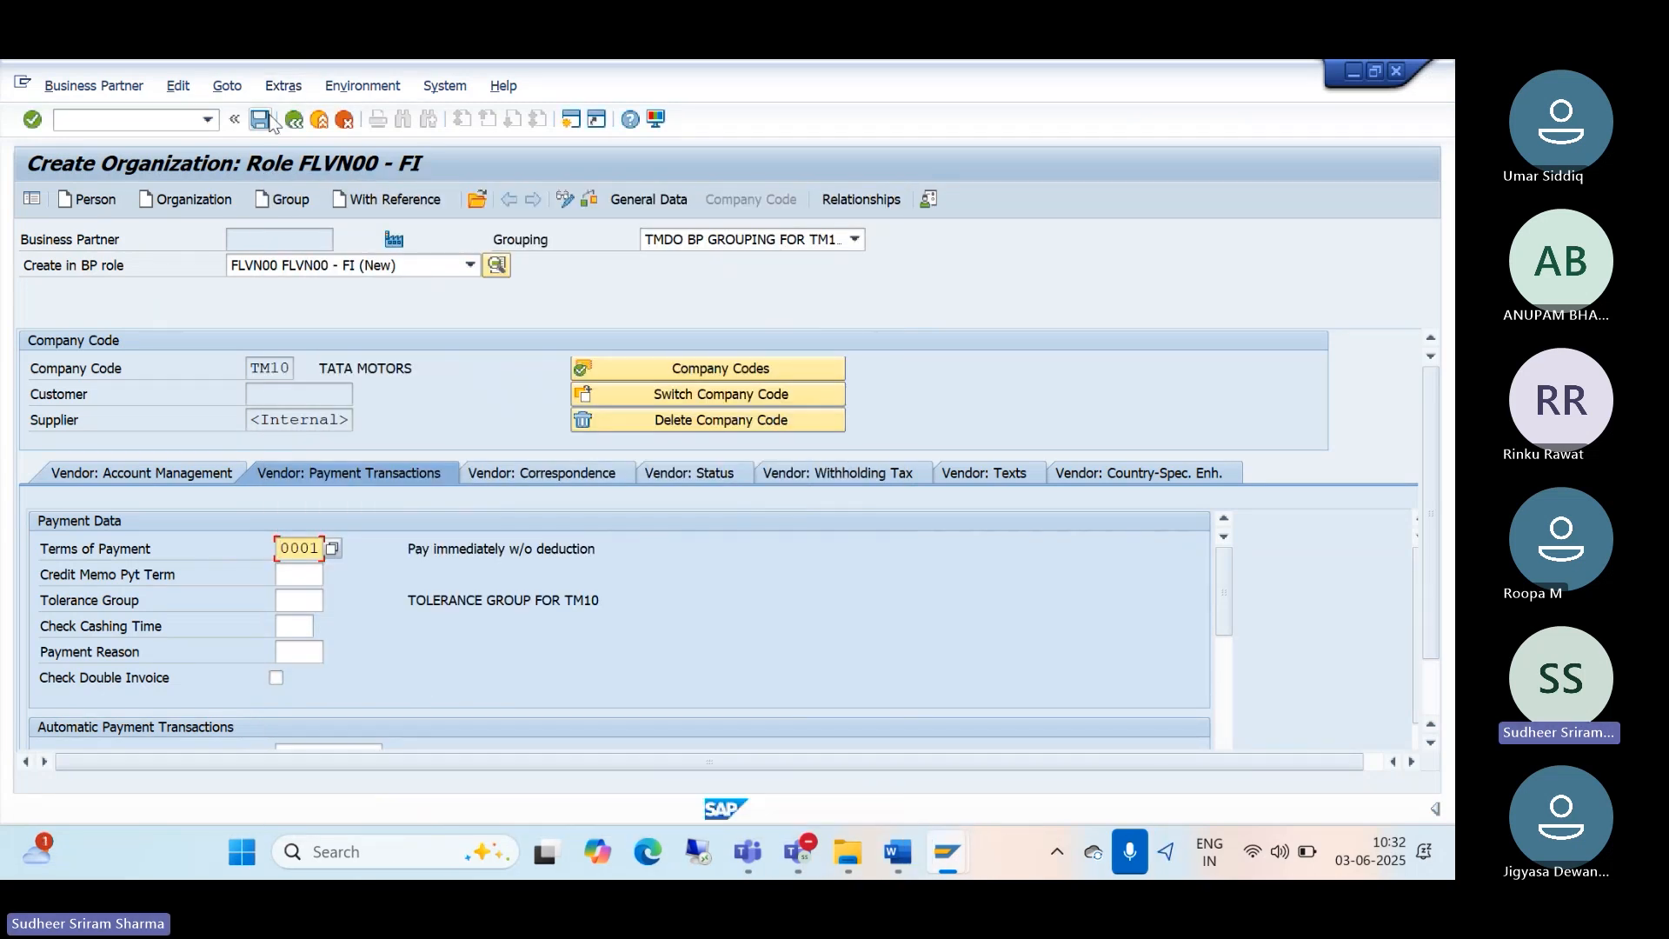
Step: Save the partner, creating business partner 184 PNP ASSOCIATES with supplier number 7
left_click(260, 119)
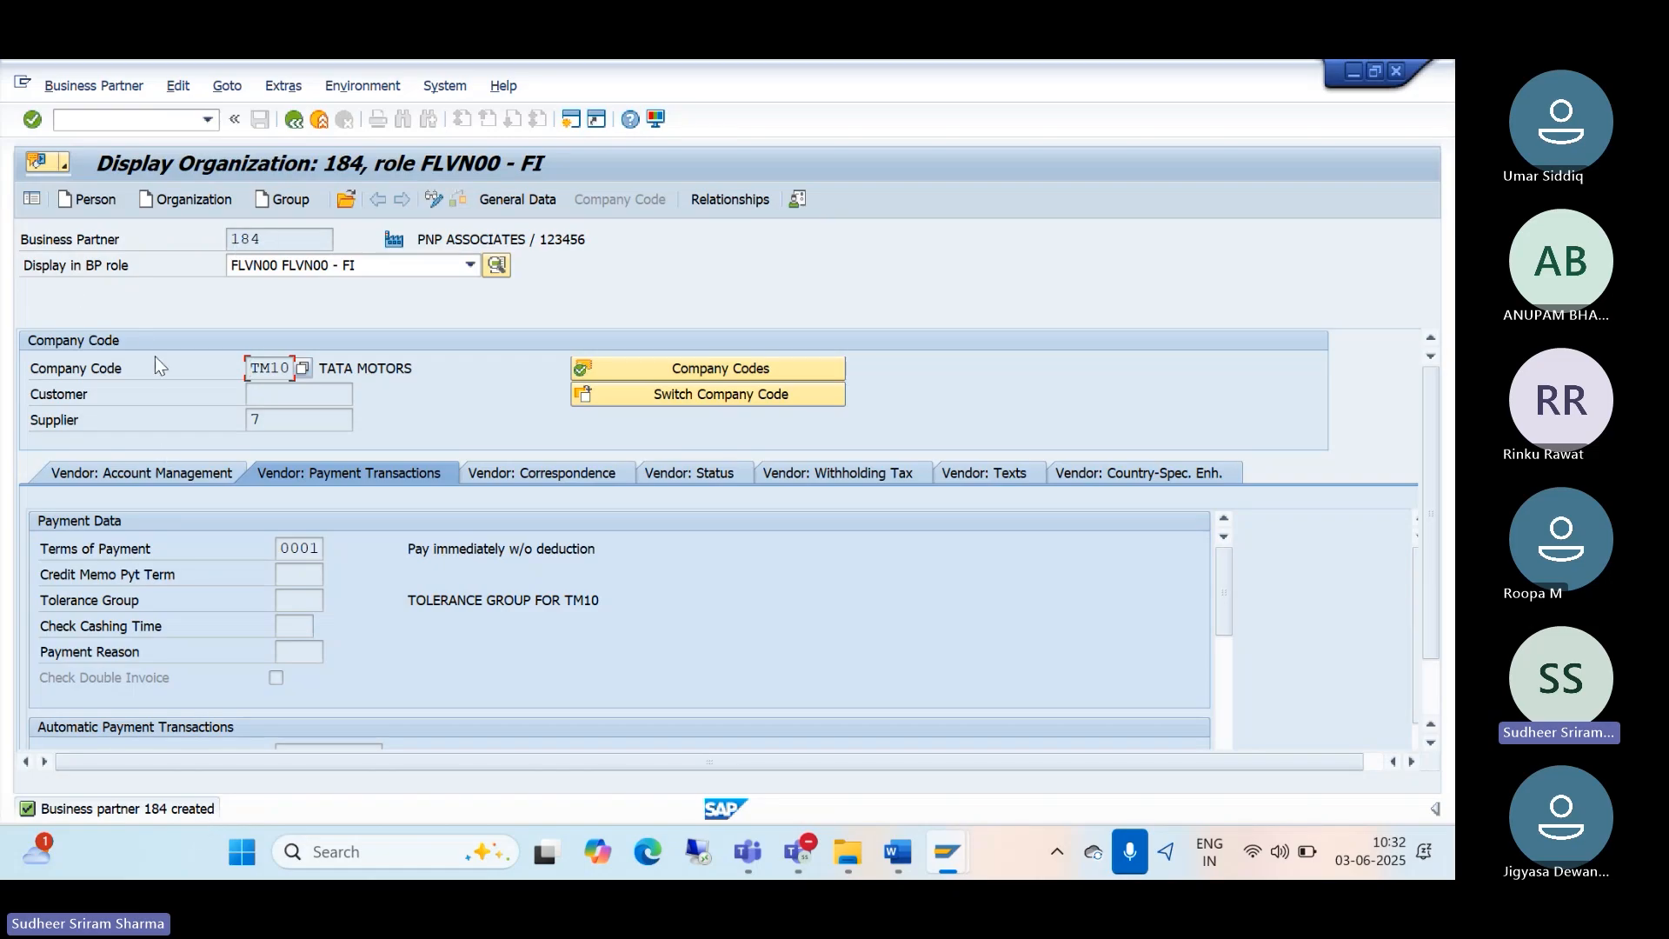
left_click(256, 421)
type("7")
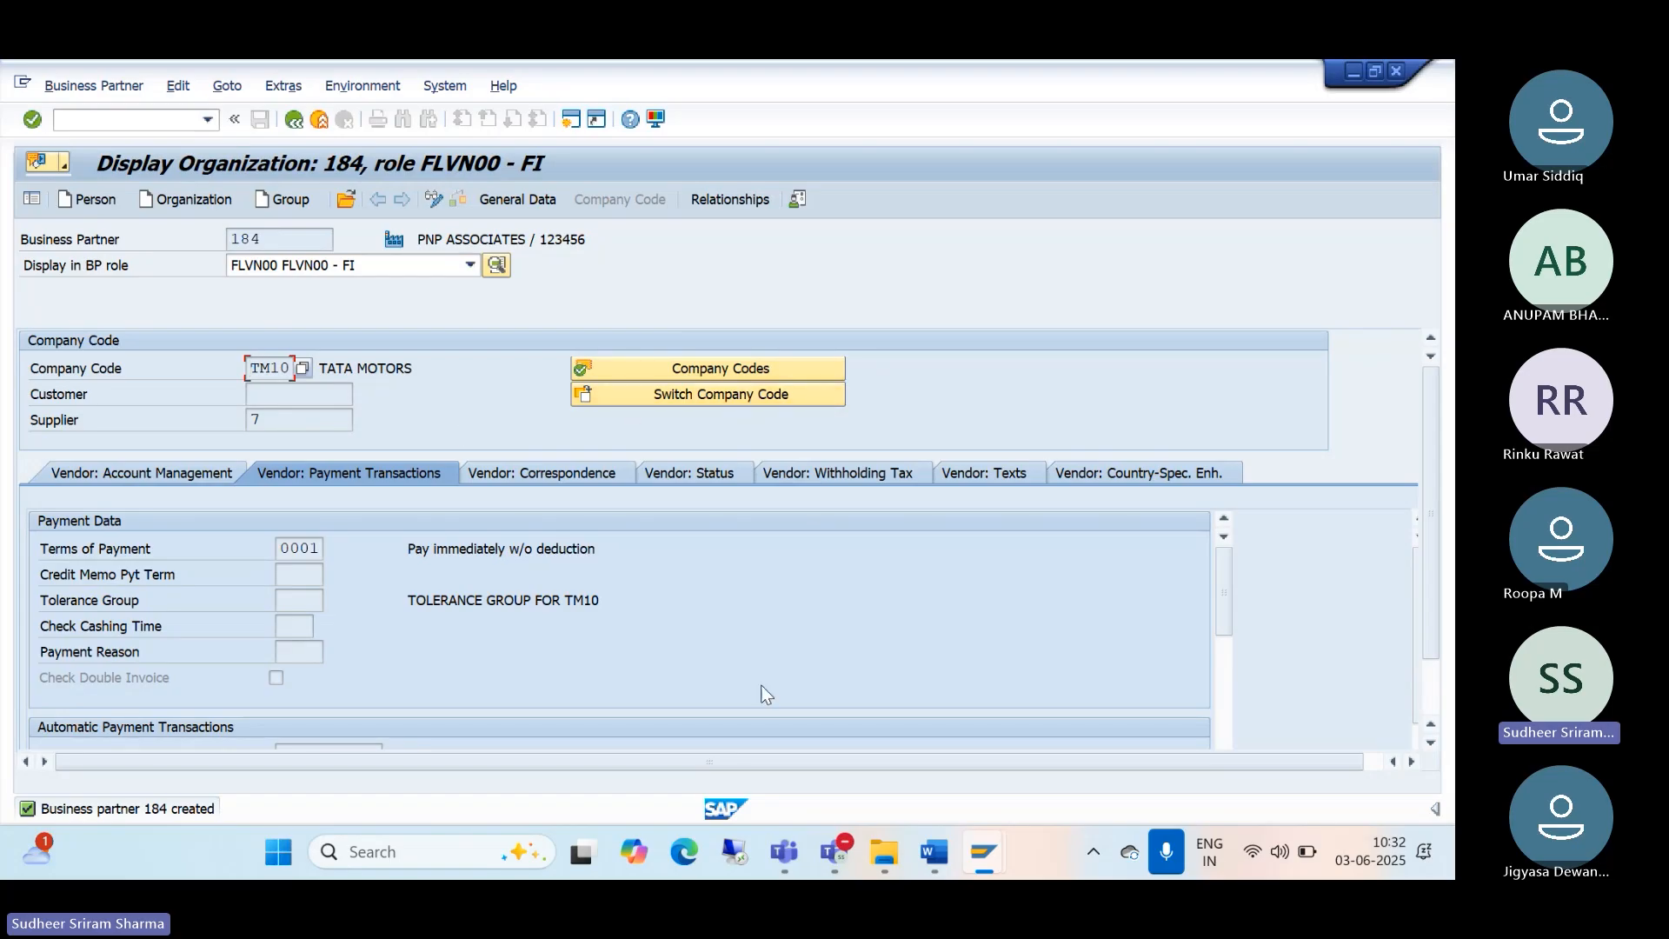
Step: Post 'BP NO: 184' and 'SUPPLIER NO: 7' in the Teams meeting chat, then return to SAP
mouse_move(848, 869)
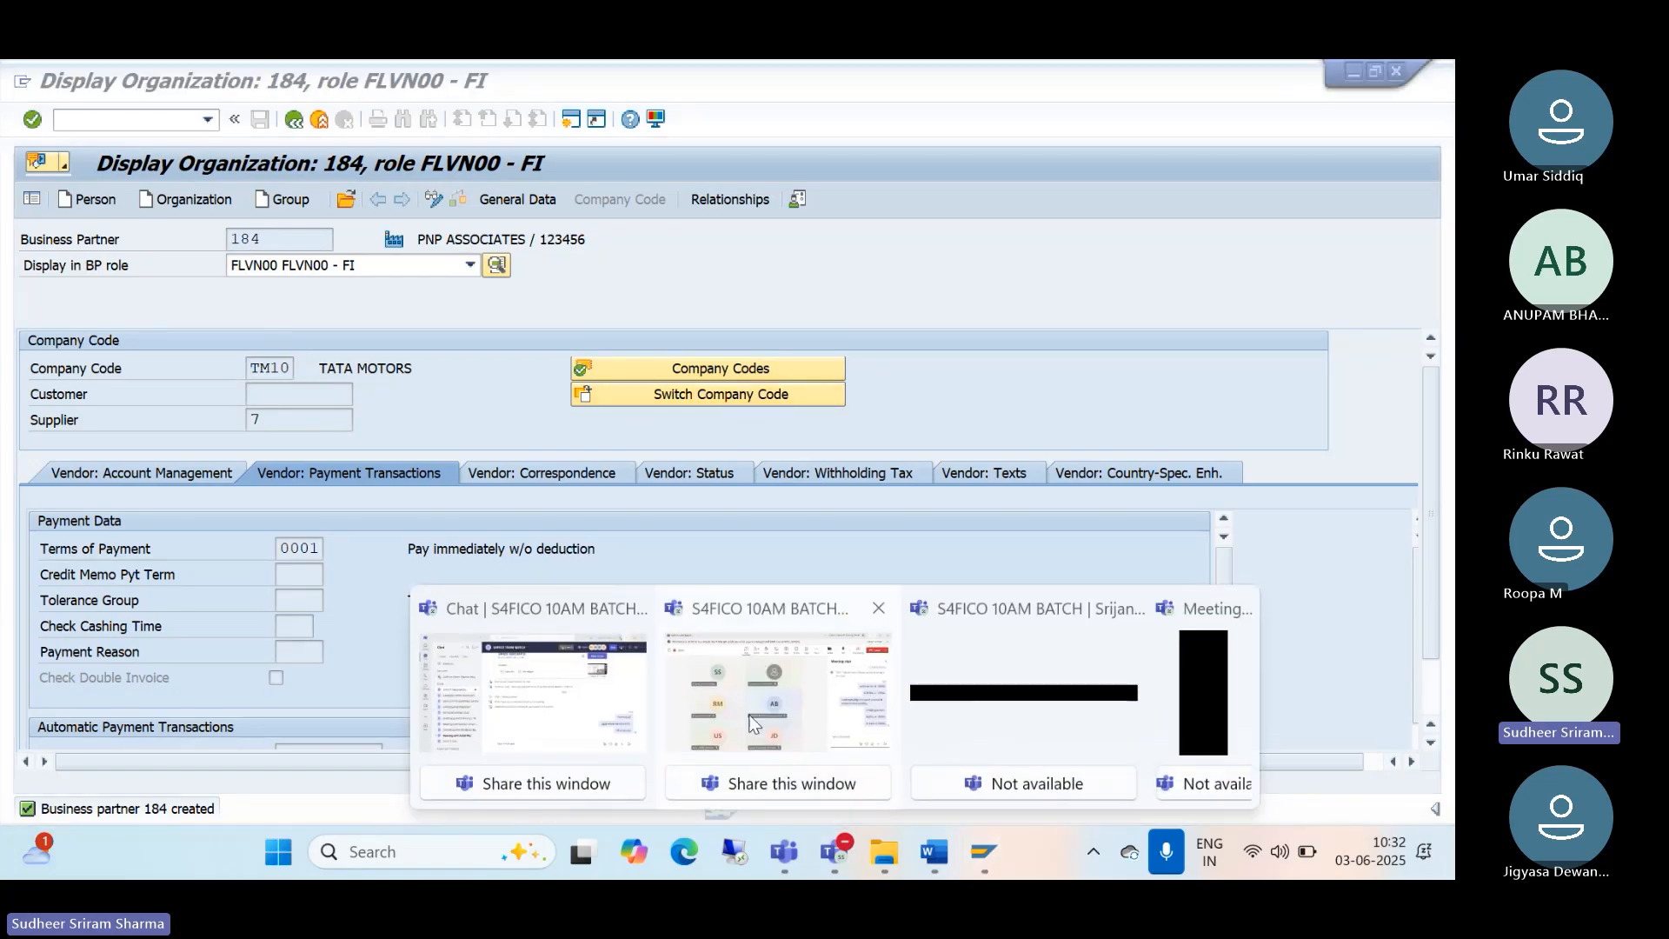
left_click(755, 723)
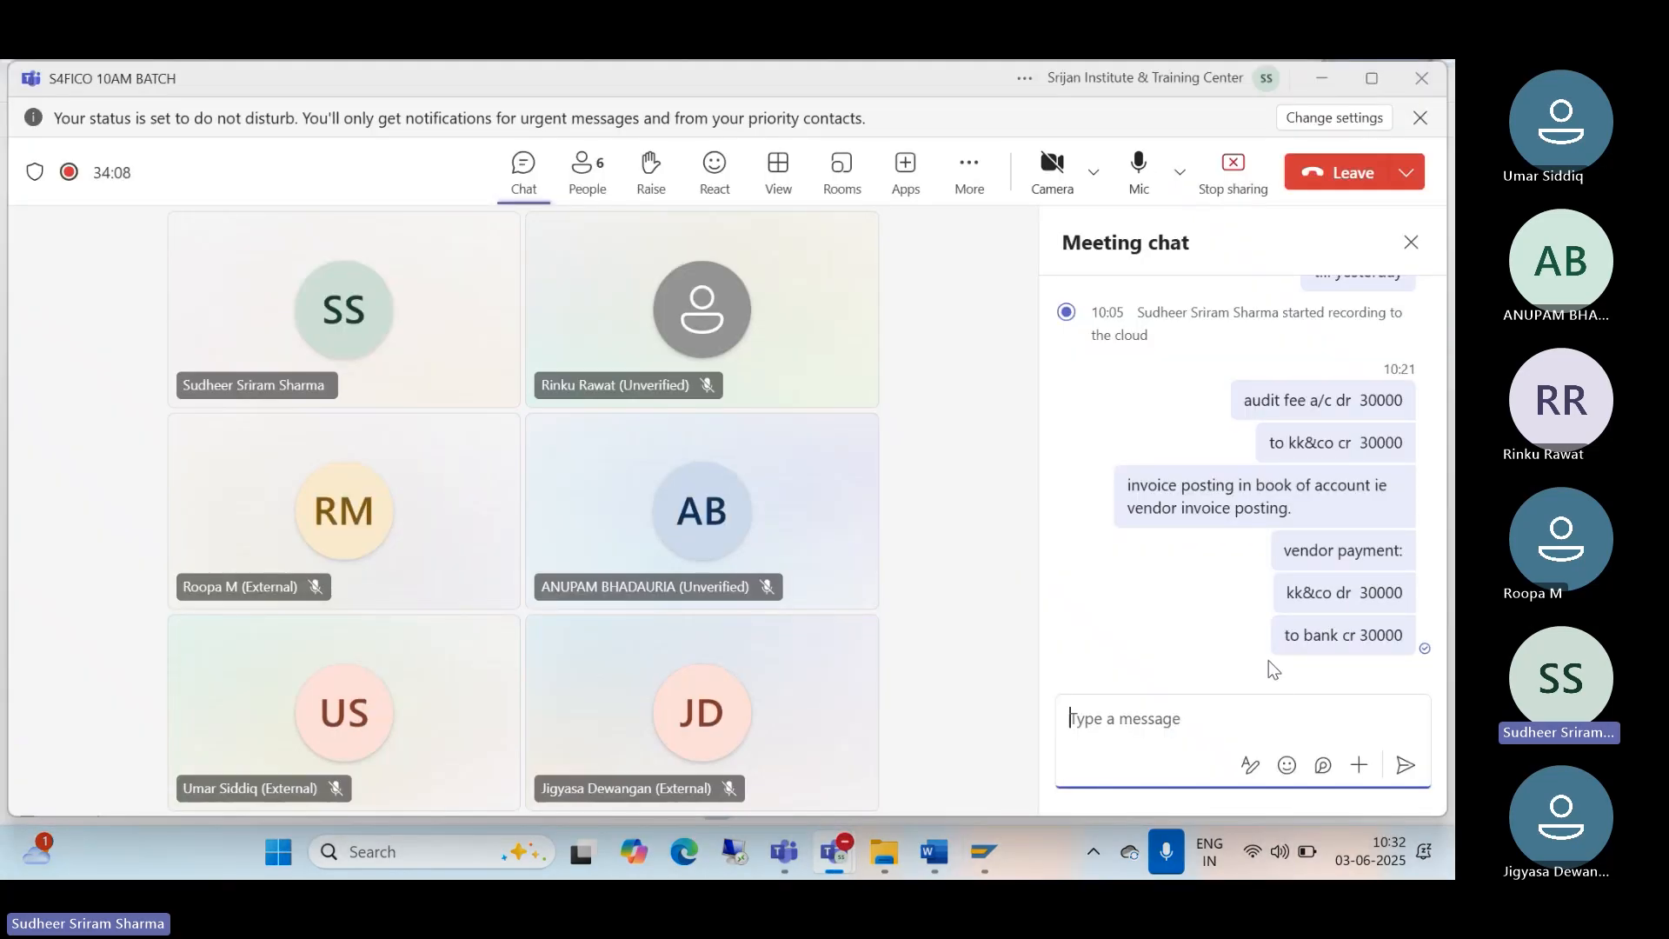
type("BP NO:")
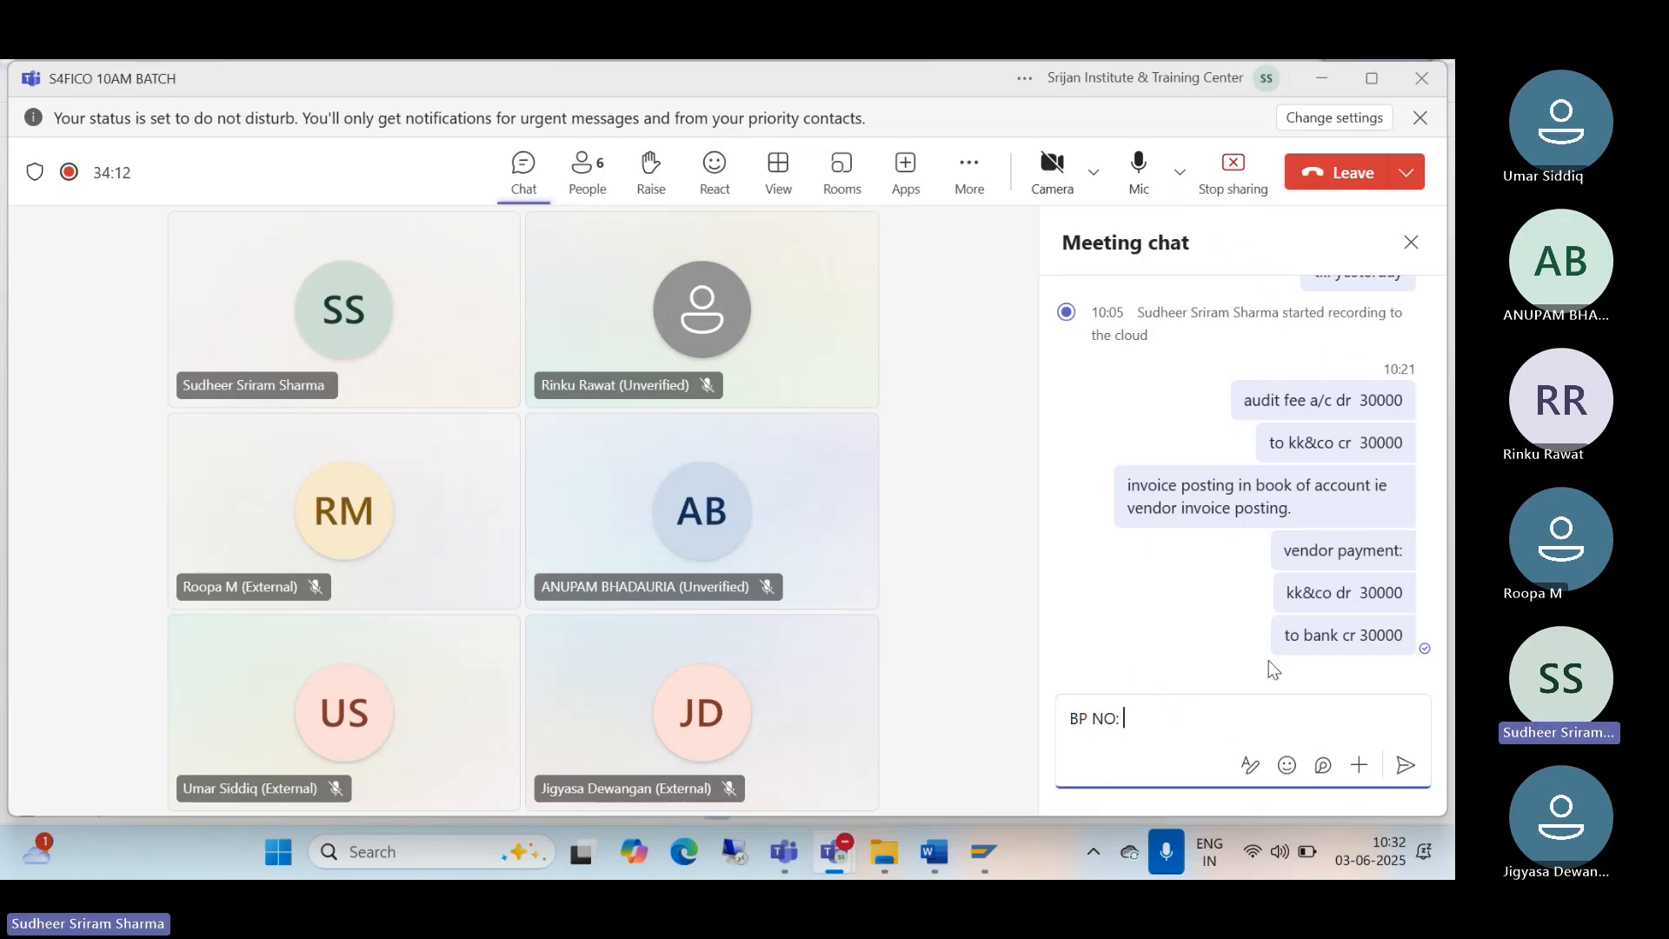
type(" 184")
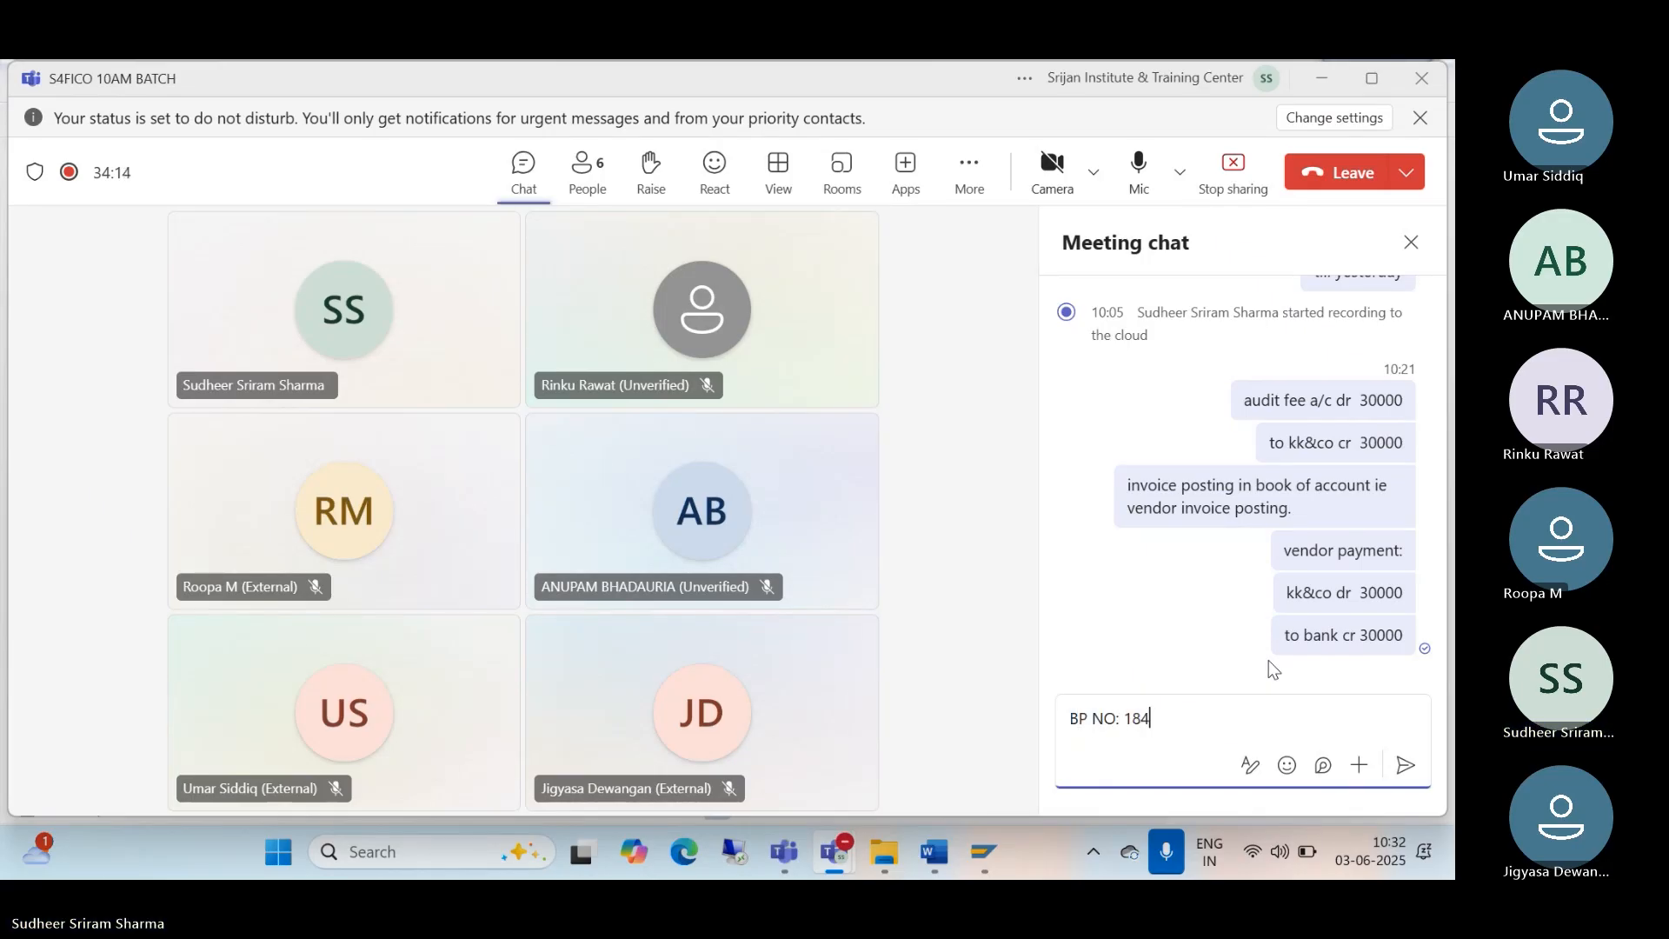
key("Return")
type("SUPPLIER")
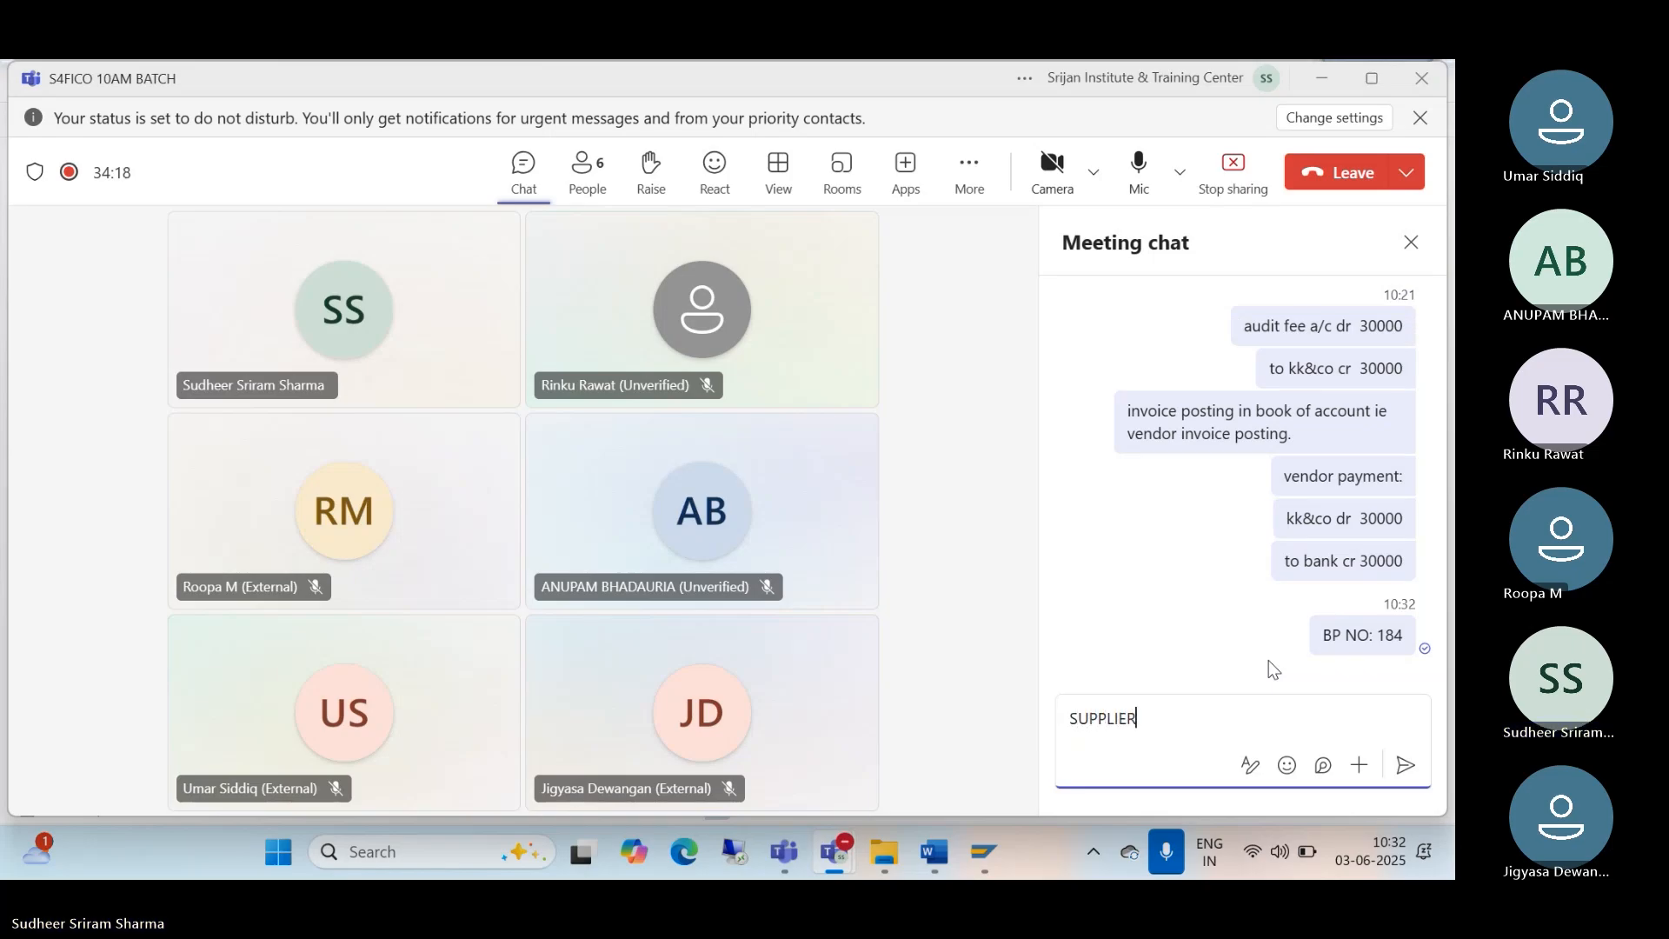
type(" NO: 7")
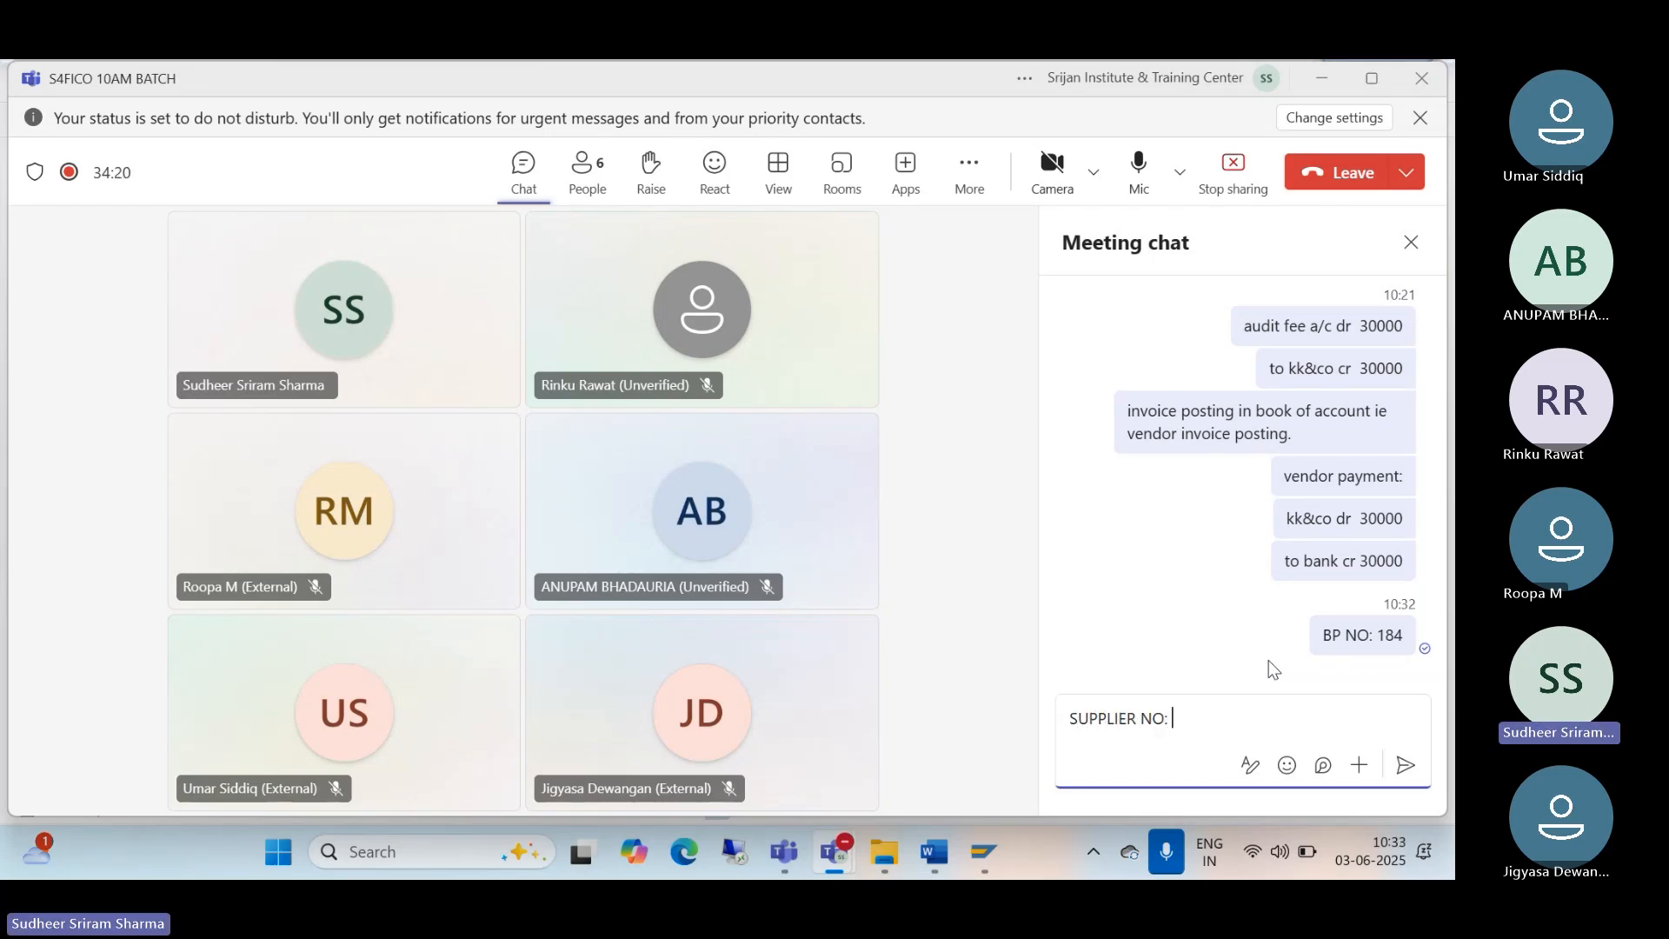
key("Return")
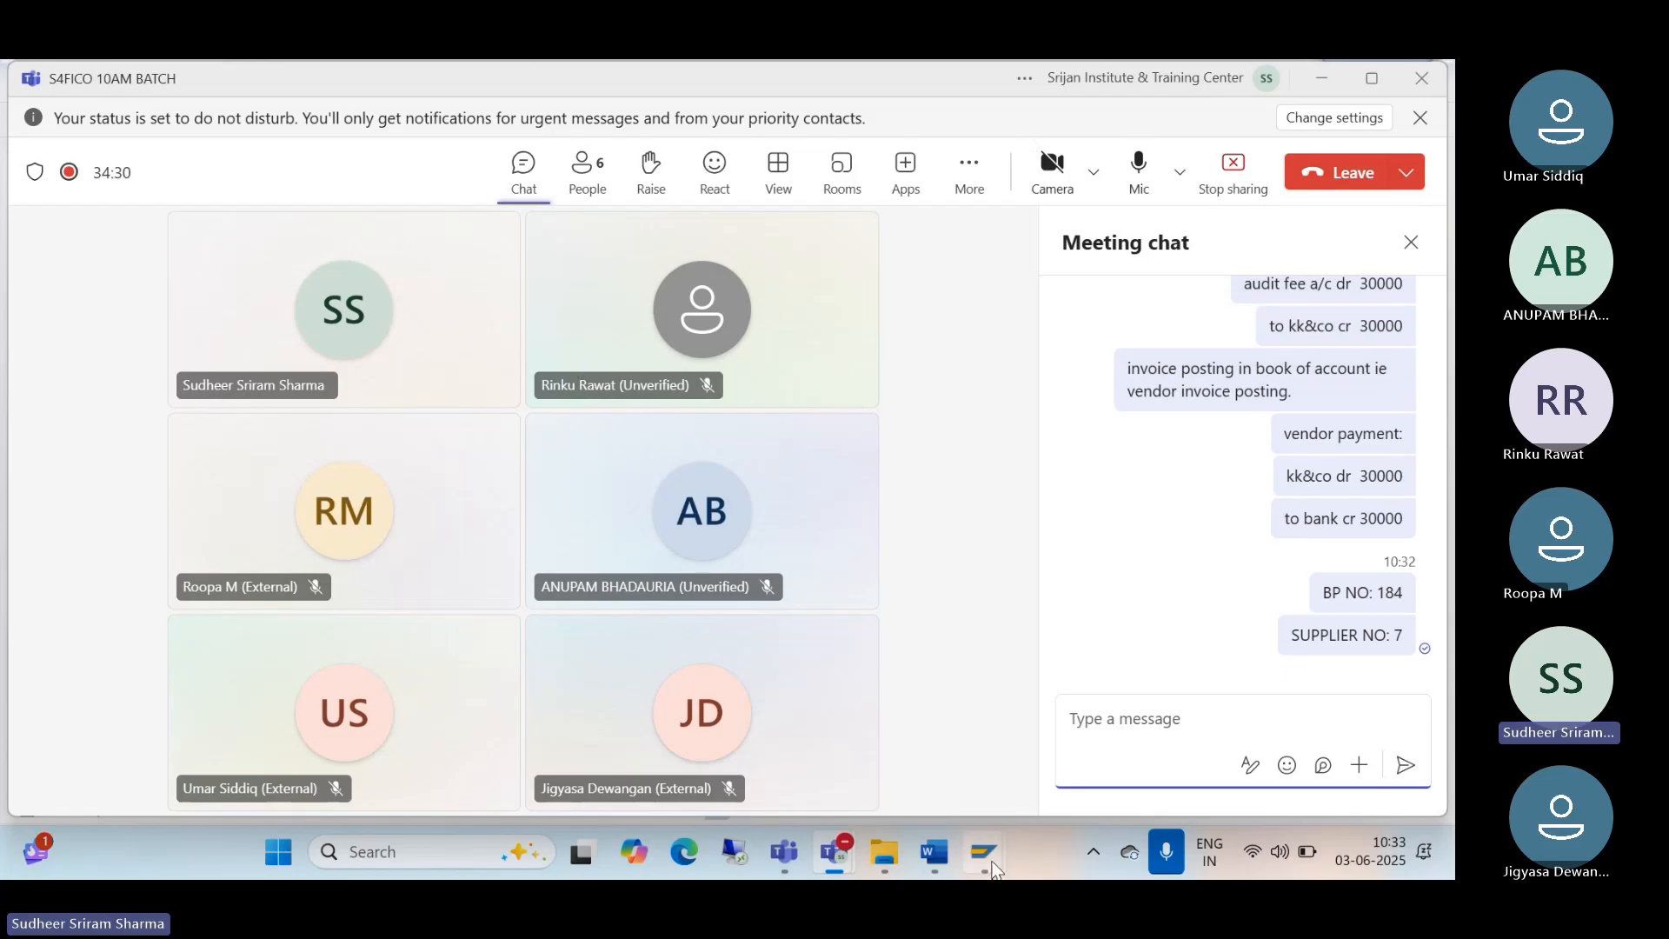
mouse_move(991, 860)
left_click(1014, 718)
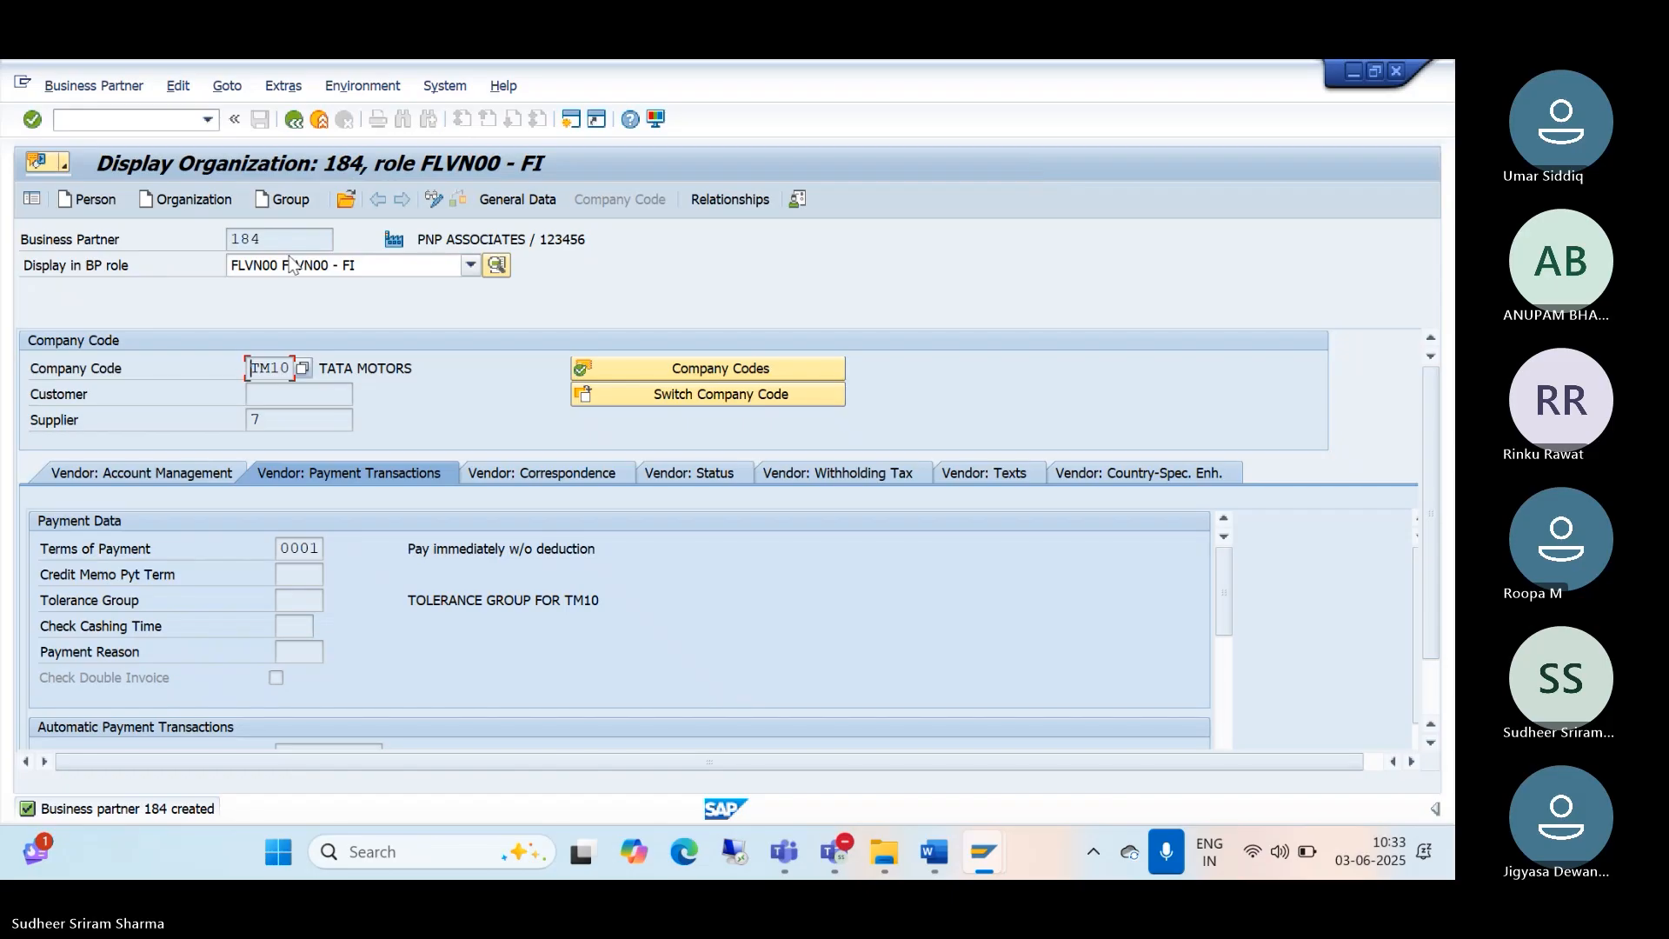
Step: Run /NBP and begin a new organization partner with BP role FLVN00 - FI
left_click(293, 120)
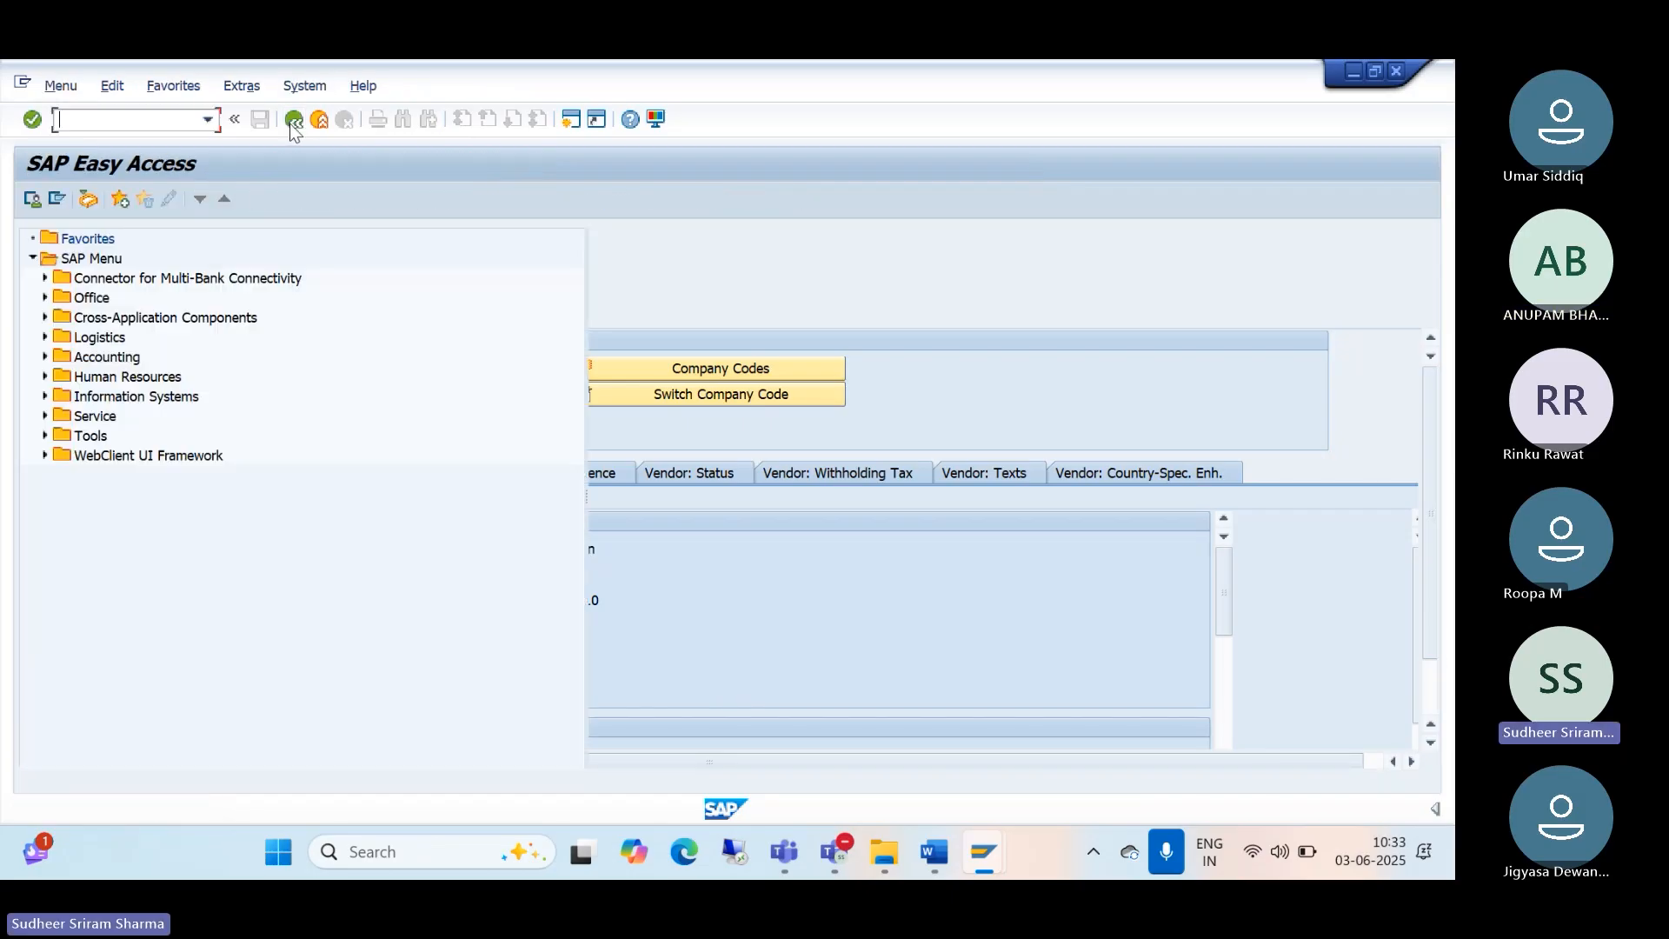
type("/BP")
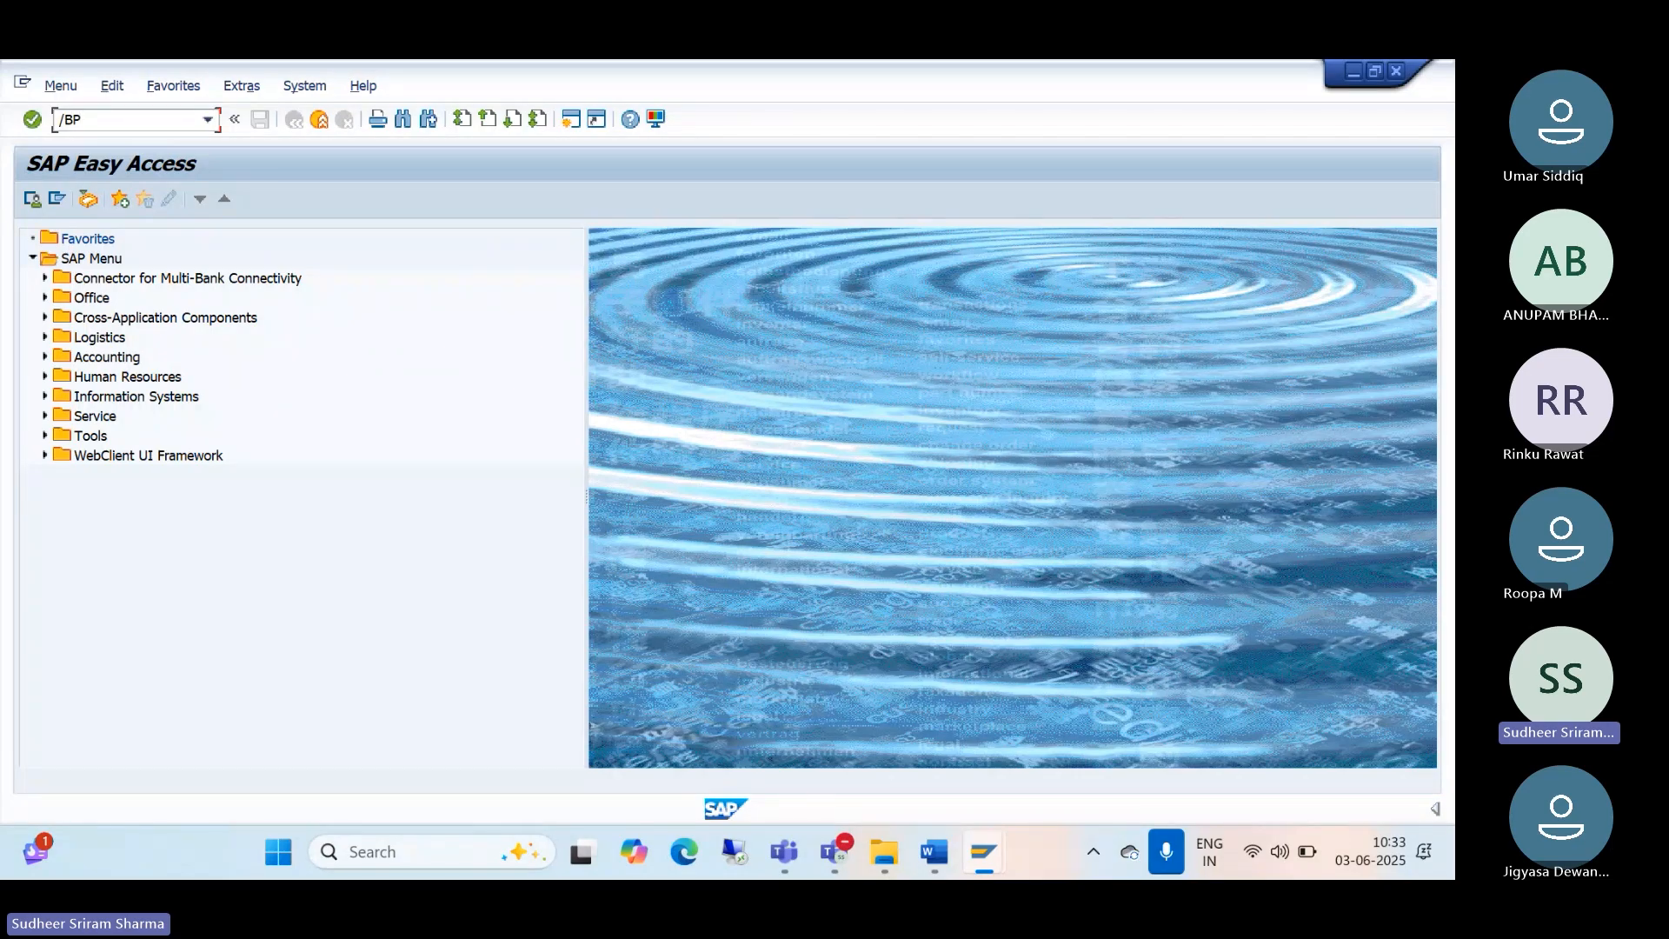
key("Return")
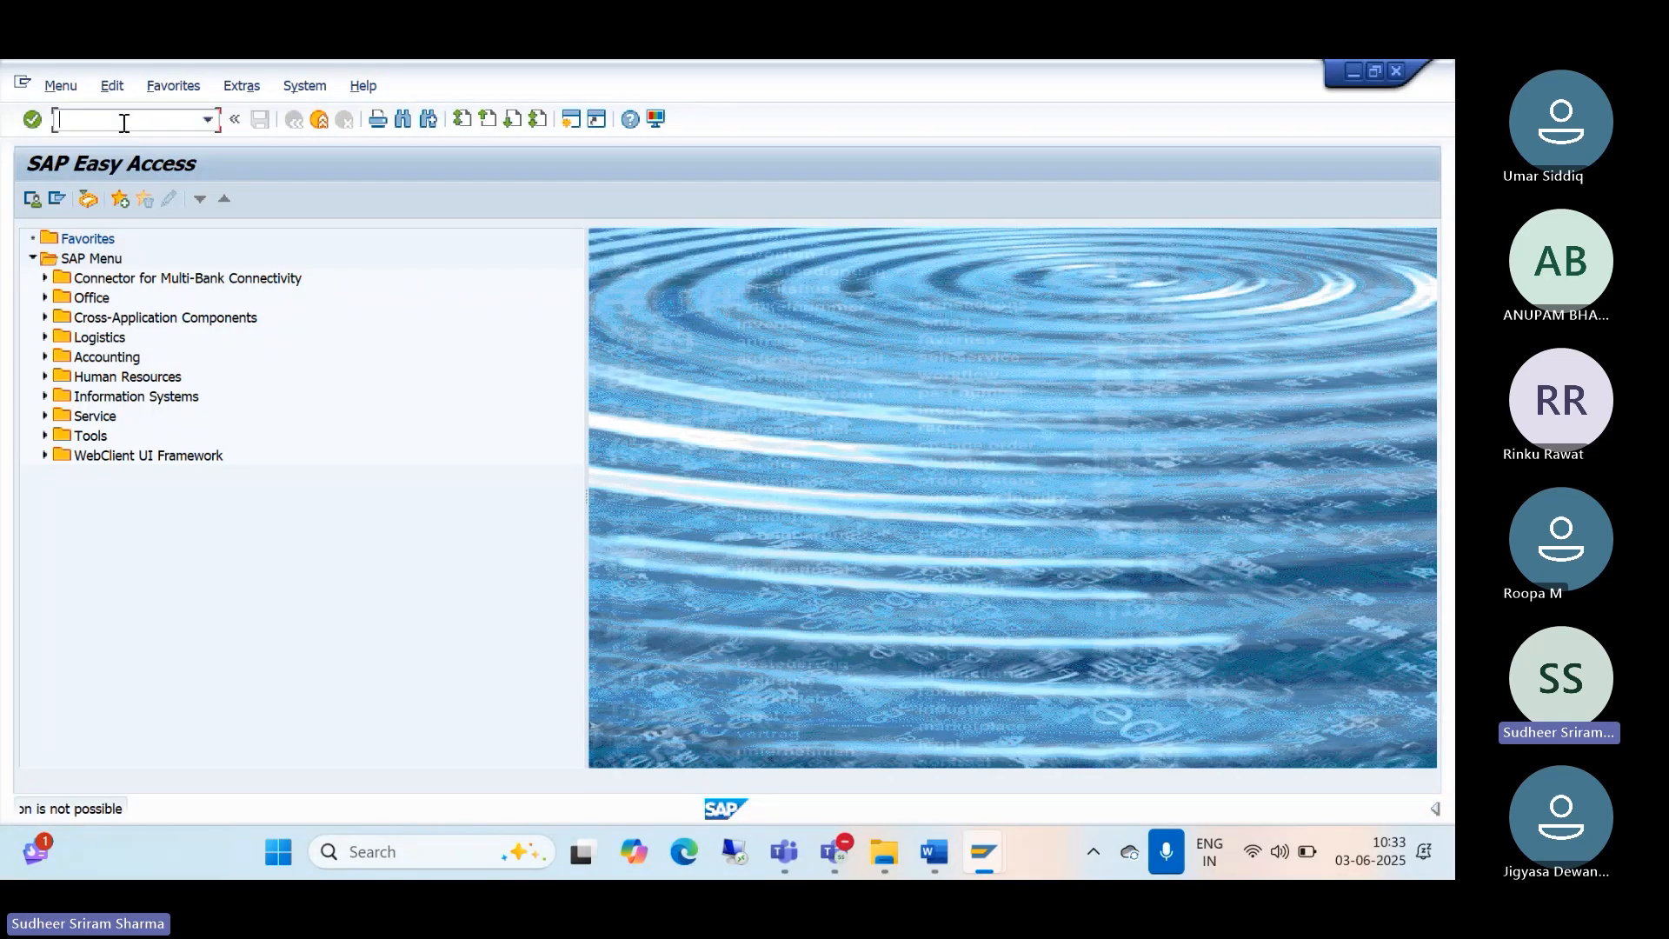
type("/")
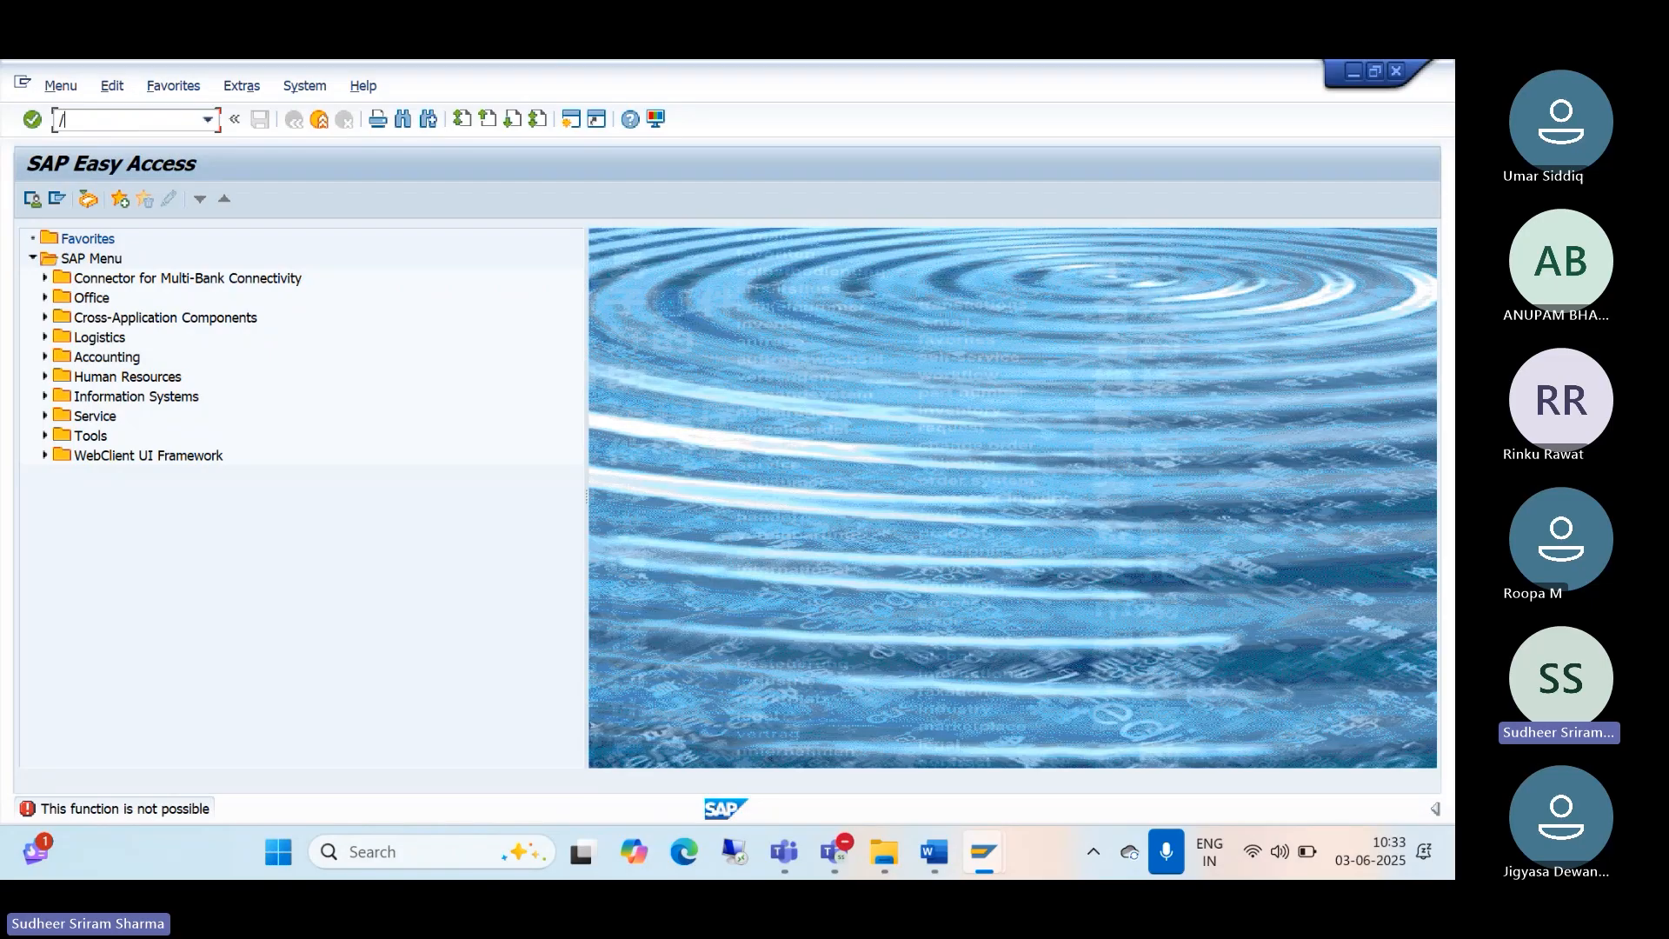
type("NBP")
key("Return")
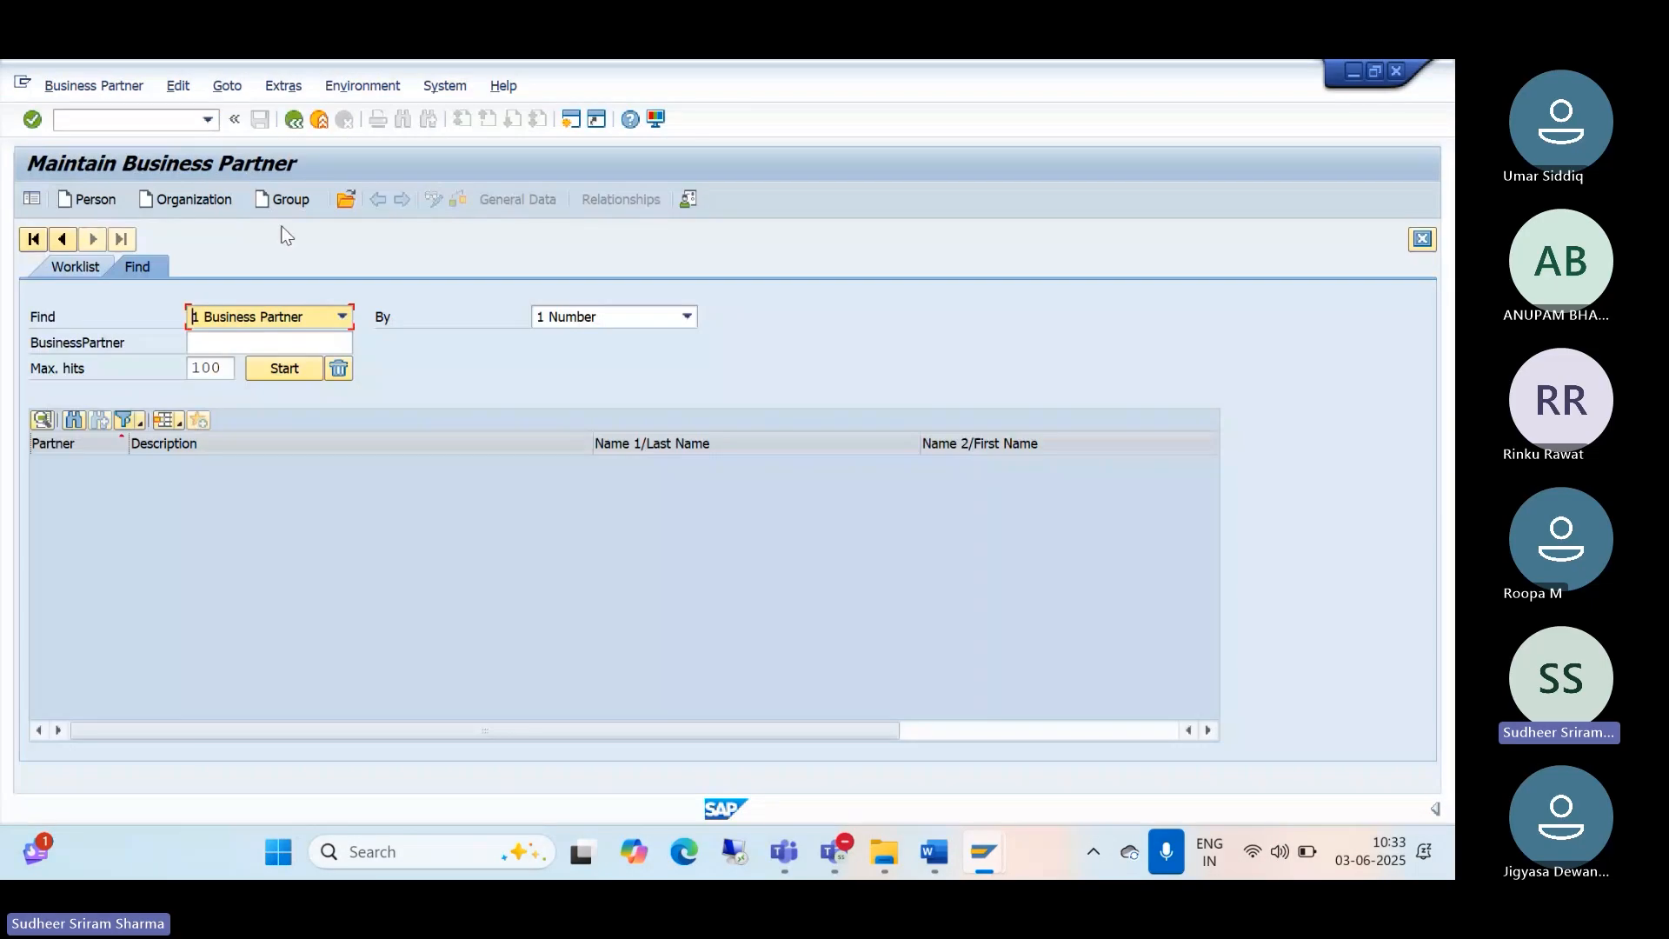
left_click(185, 201)
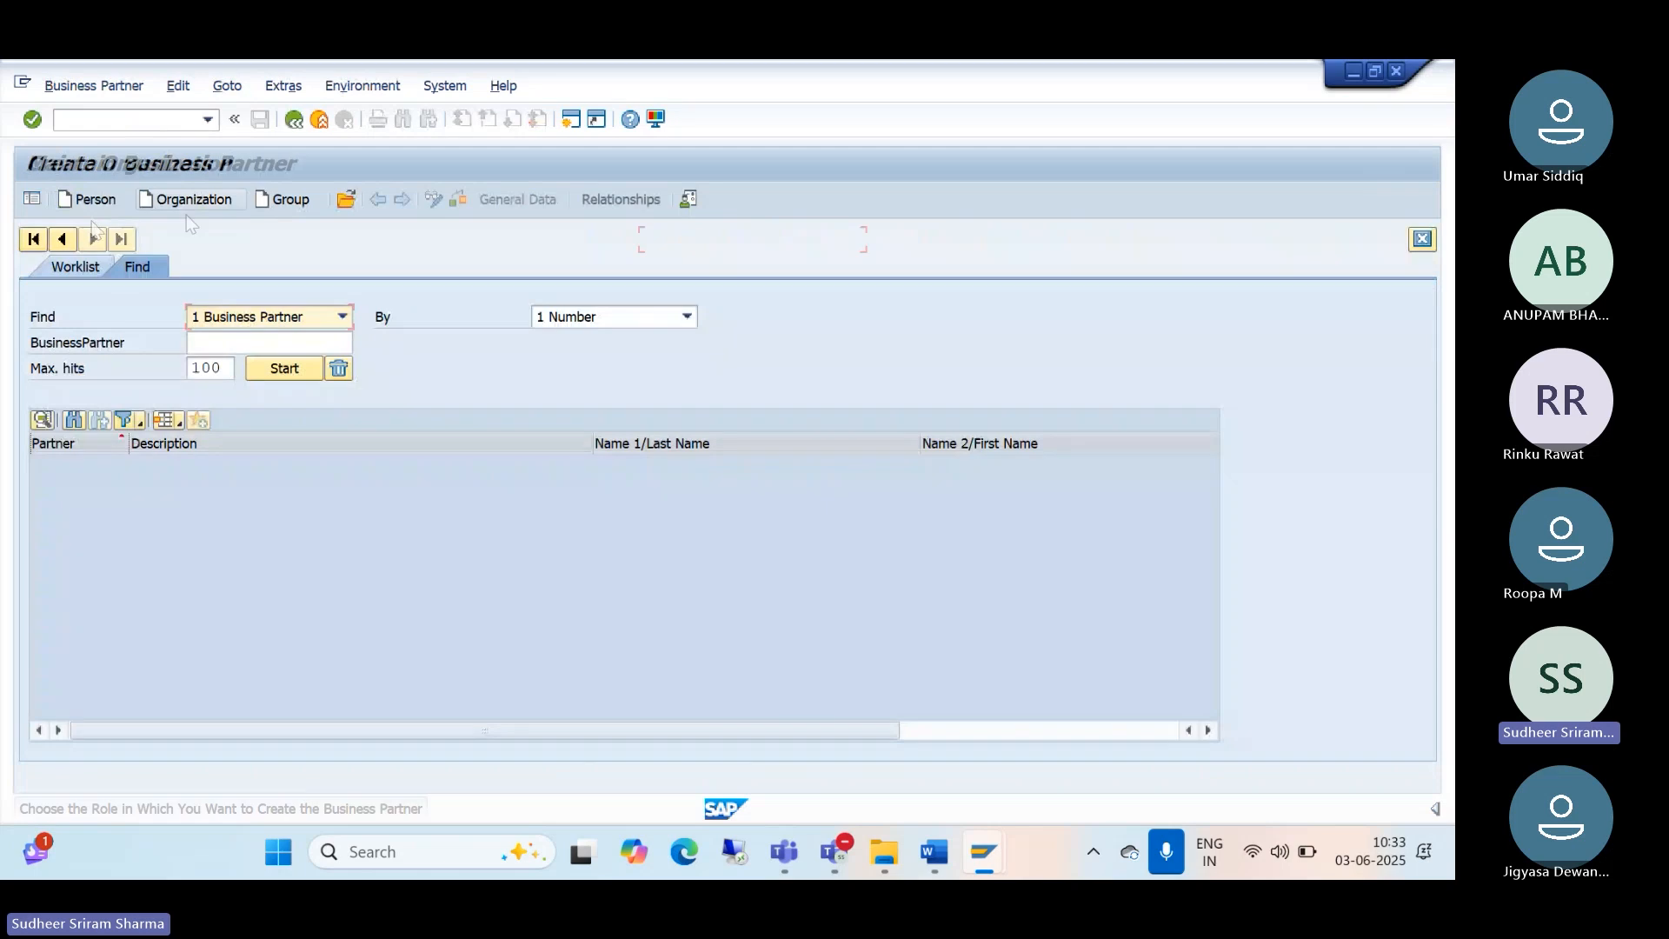
left_click(476, 269)
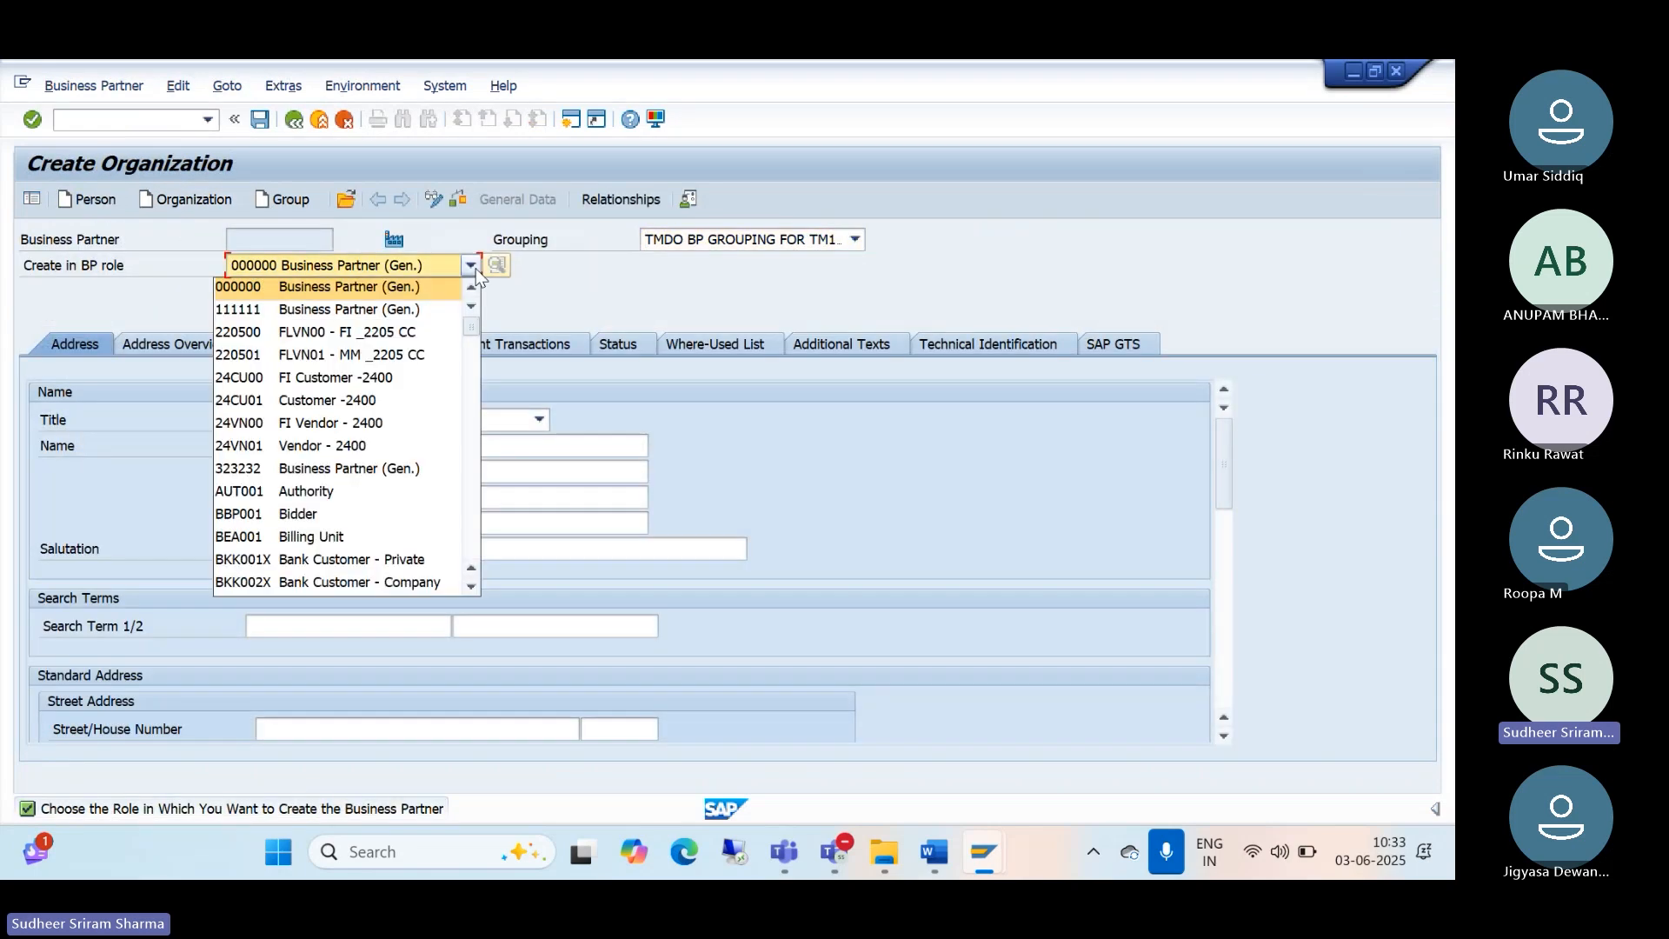
key("f")
key("f")
key("f")
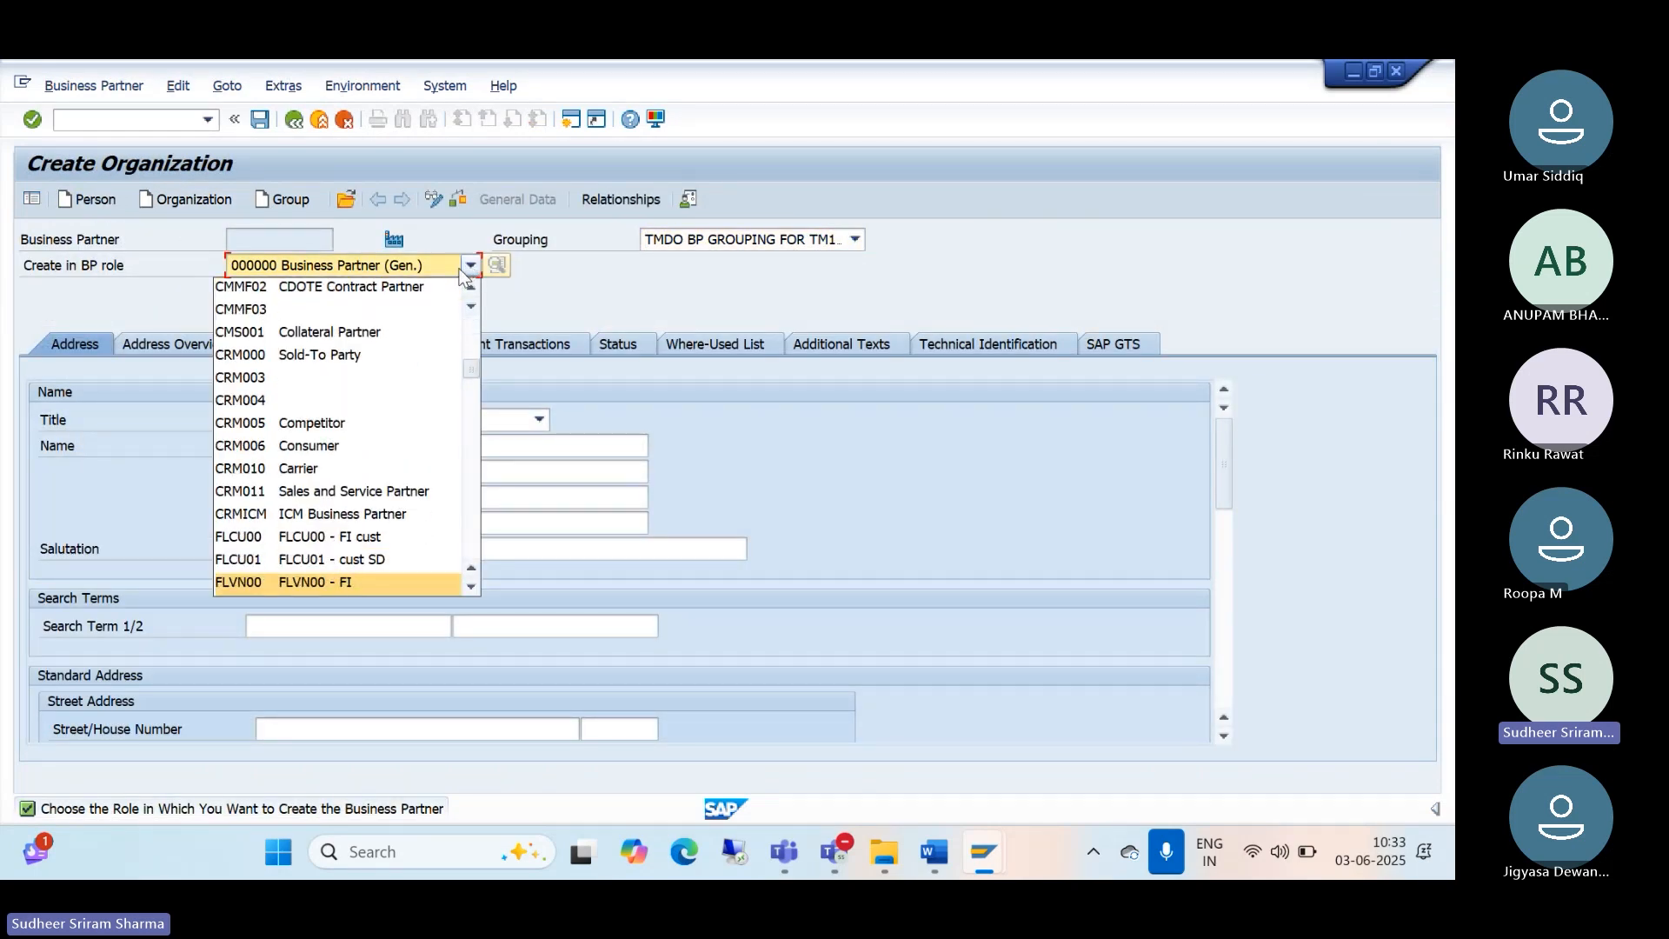
left_click(338, 593)
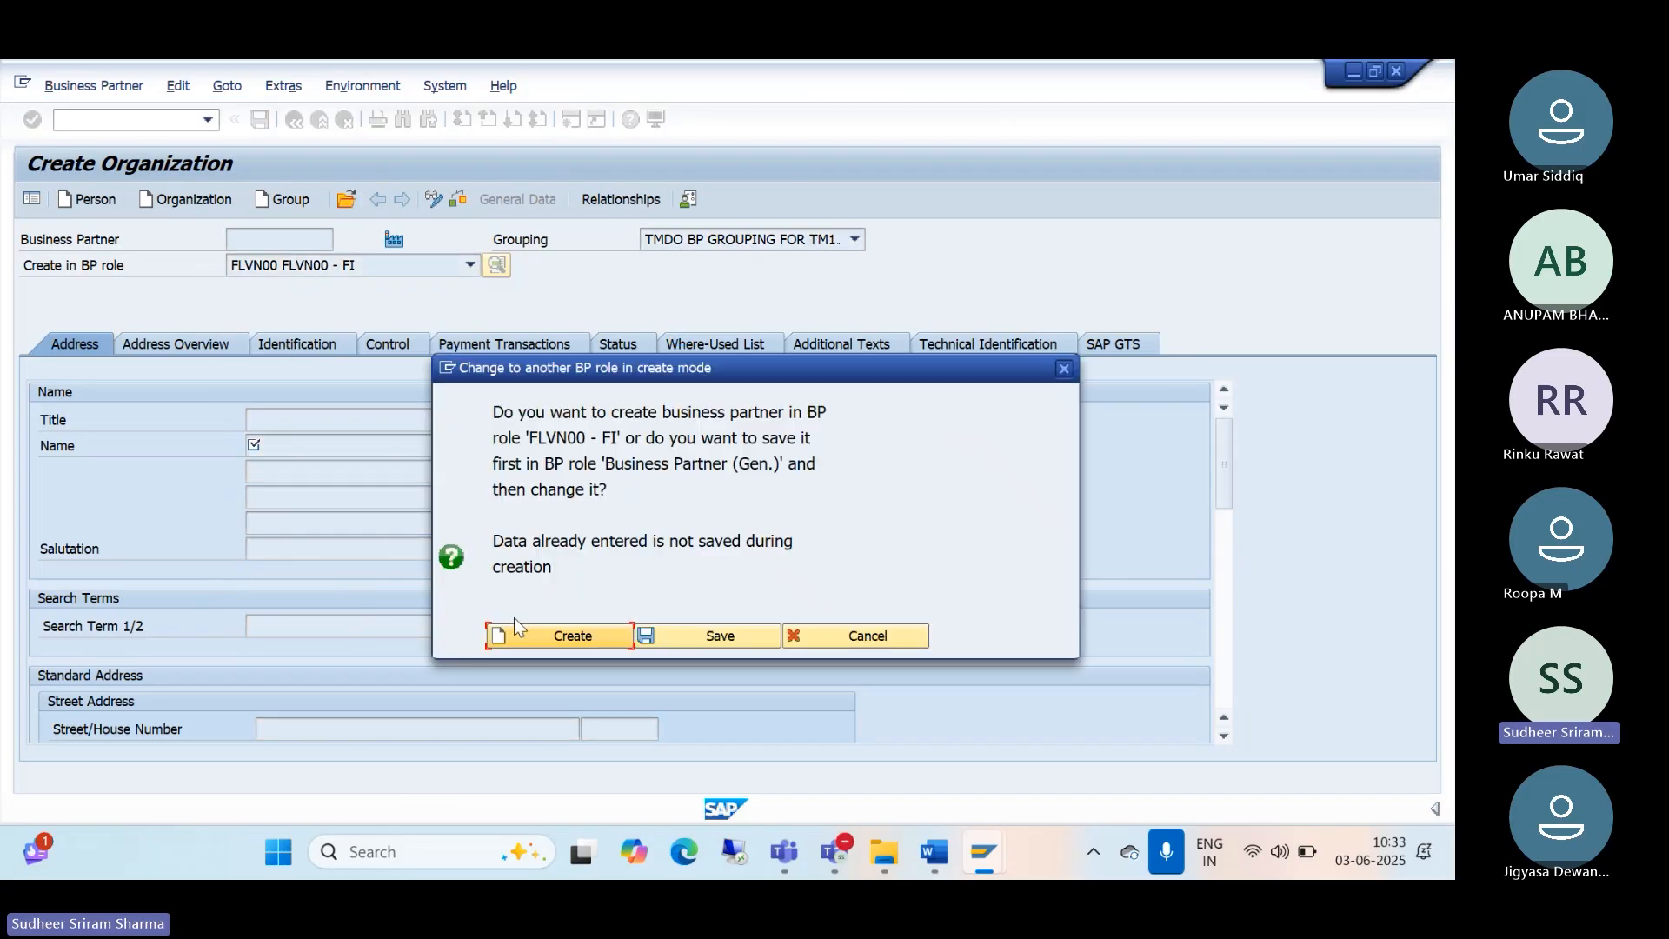
Step: Create in FLVN00 - FI with title 0003 Company, name PRASAD AND PRASAD ASSOCIATES, search term PRASAD&PRASAD
left_click(542, 645)
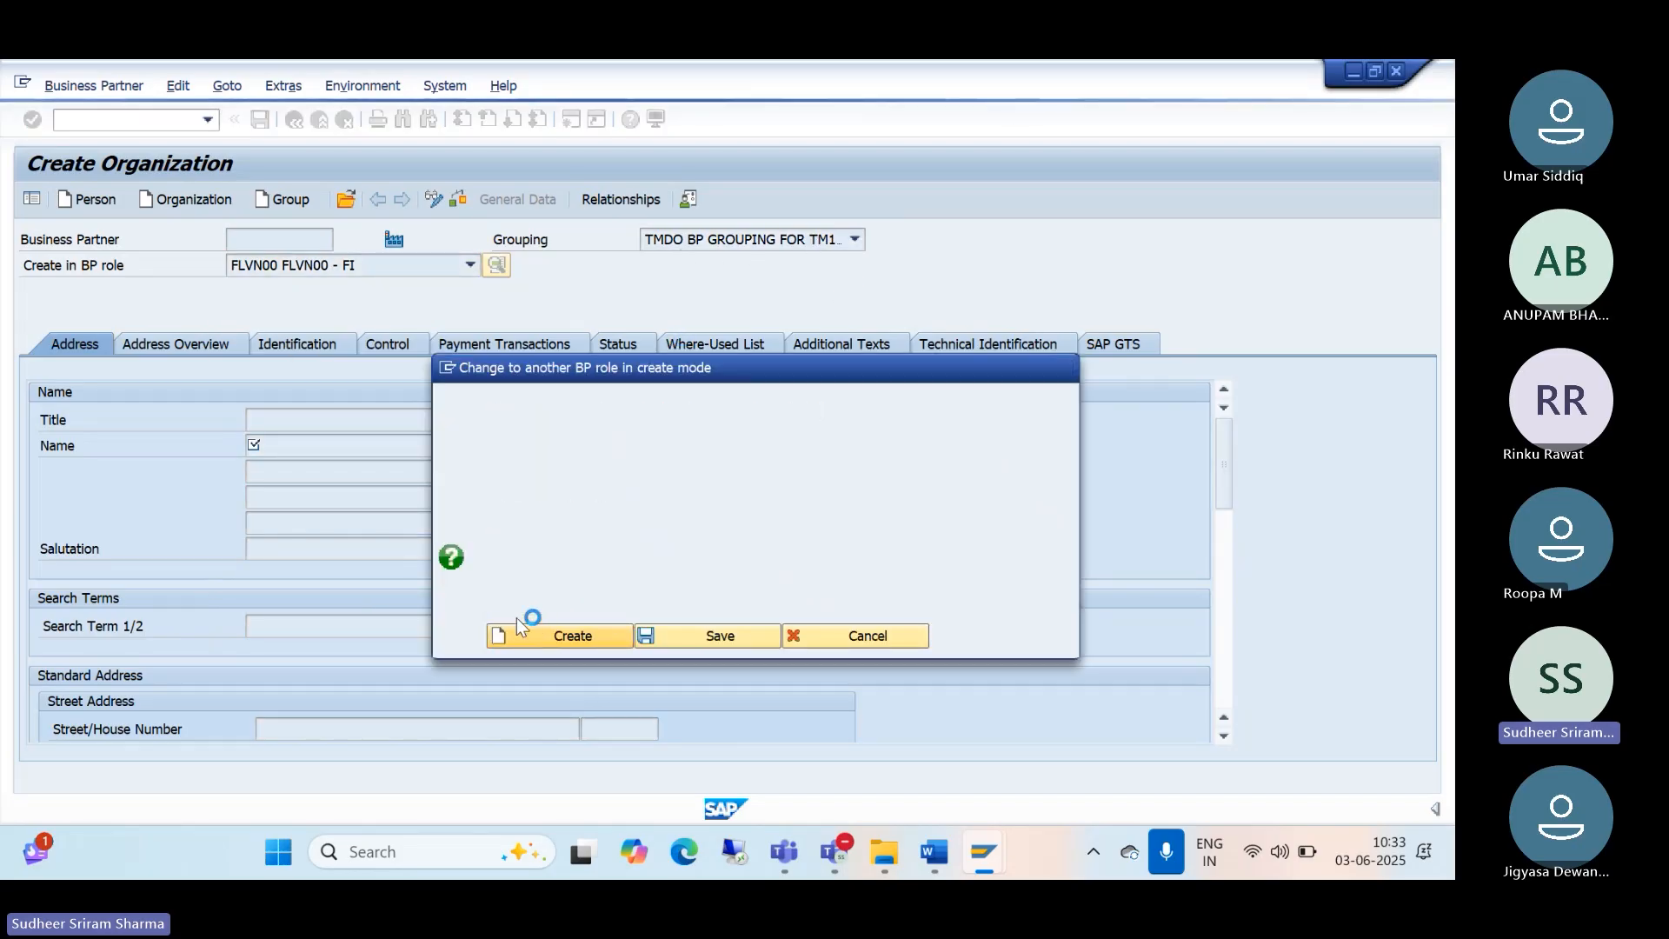
left_click(538, 420)
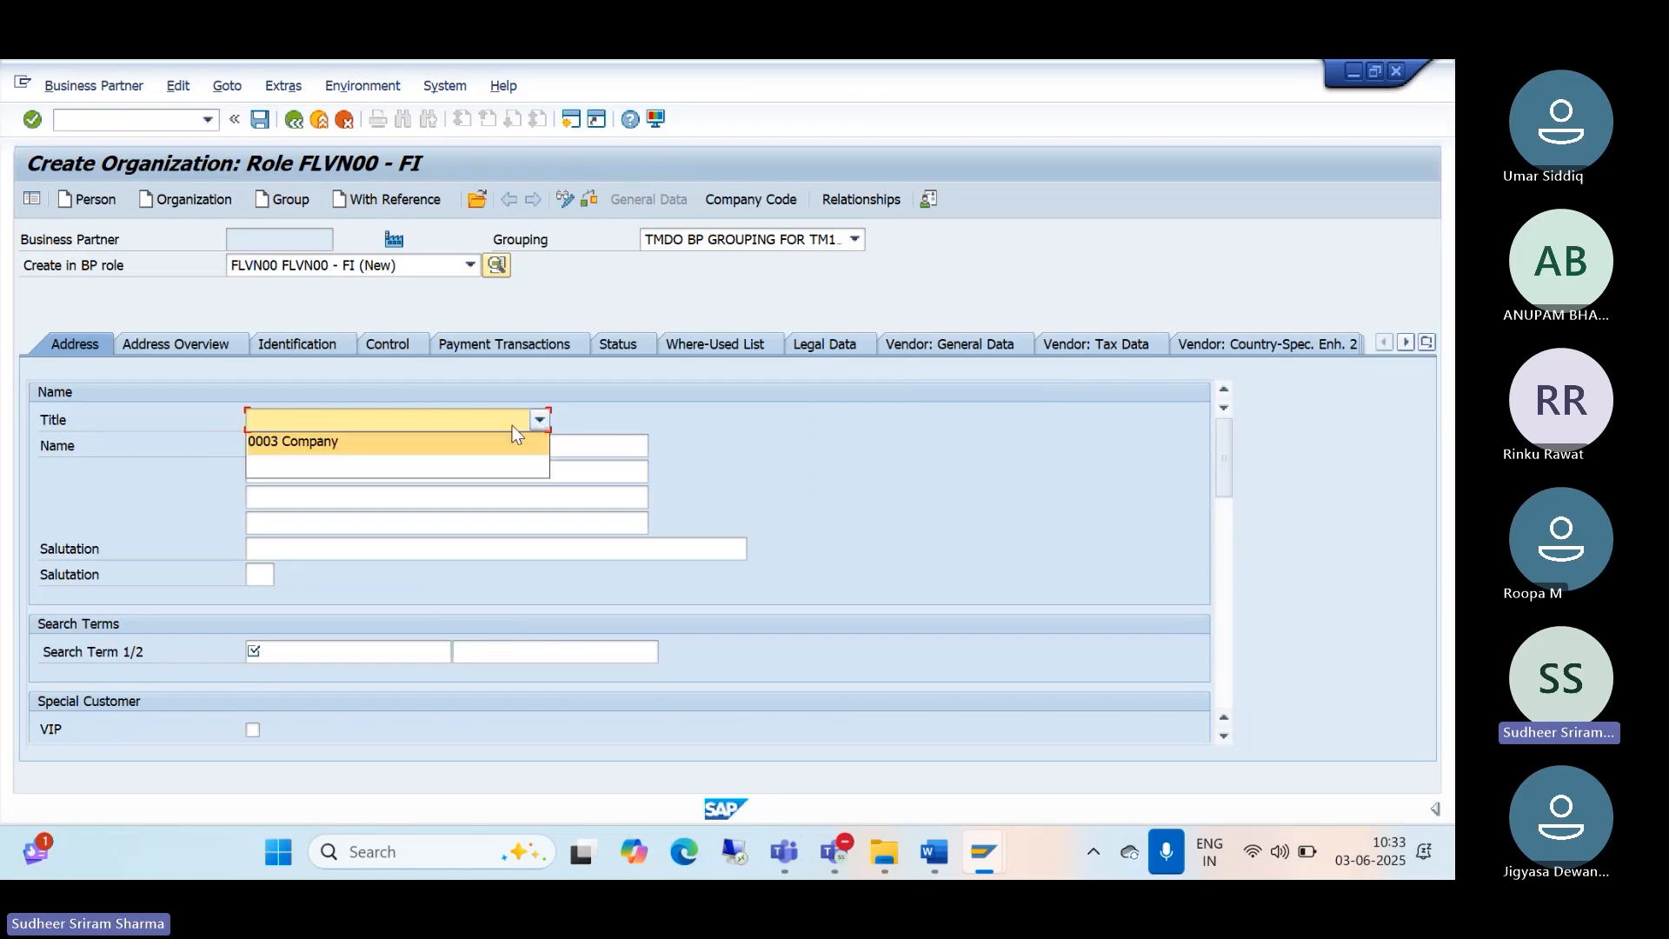
left_click(447, 445)
left_click(333, 443)
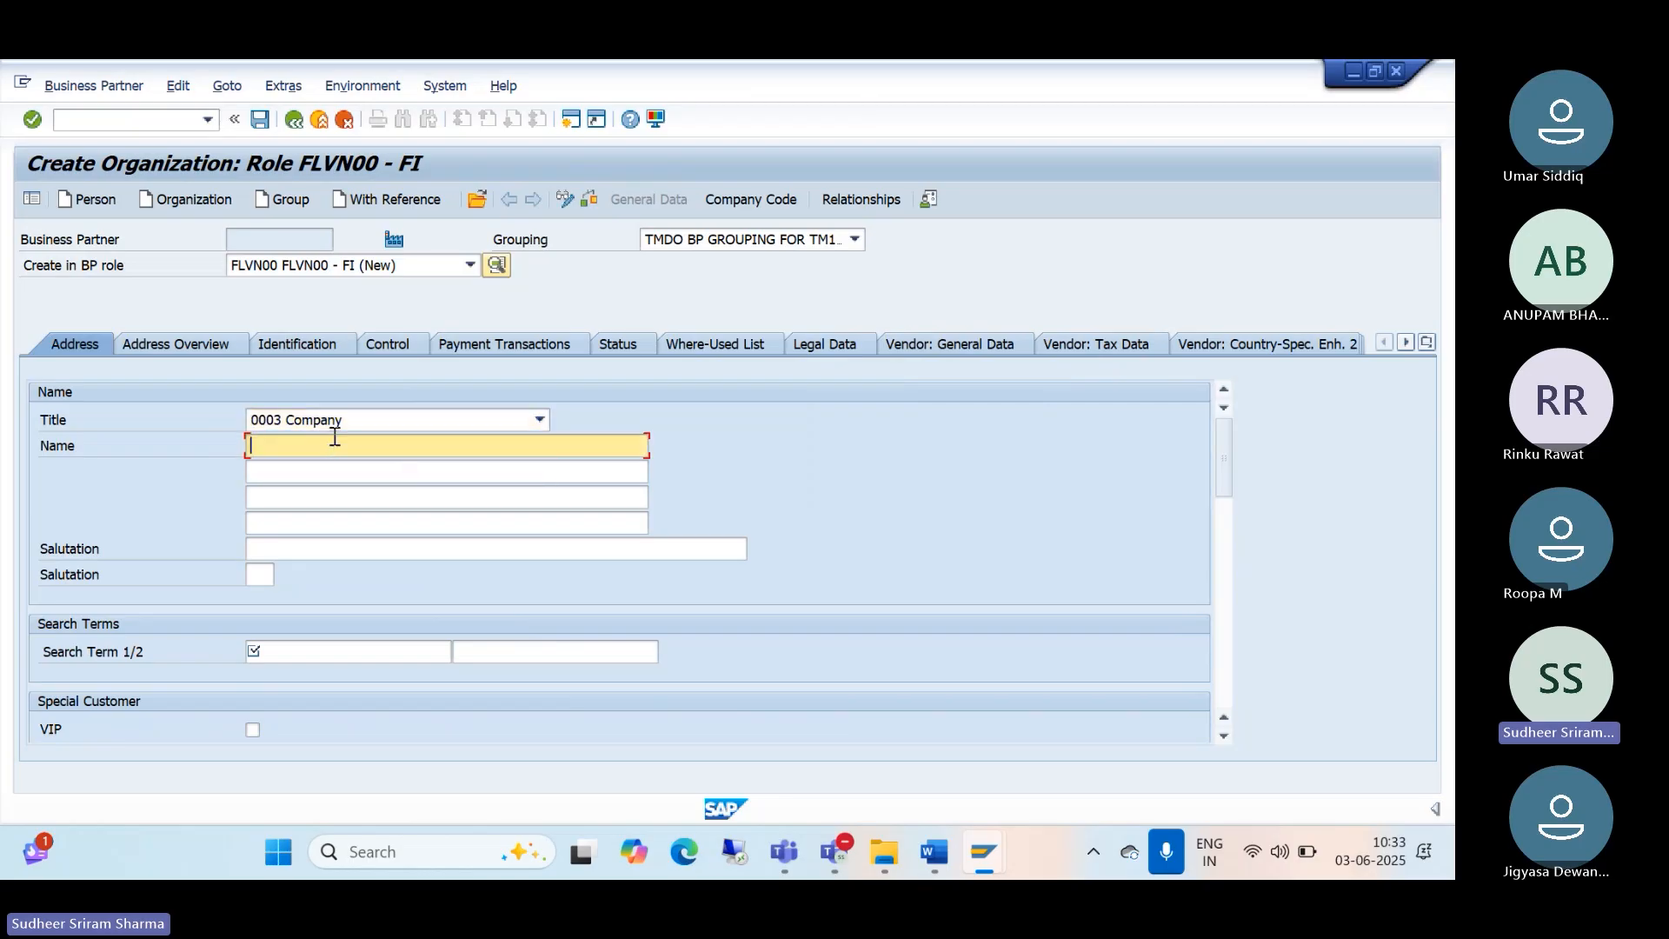
type("PRA")
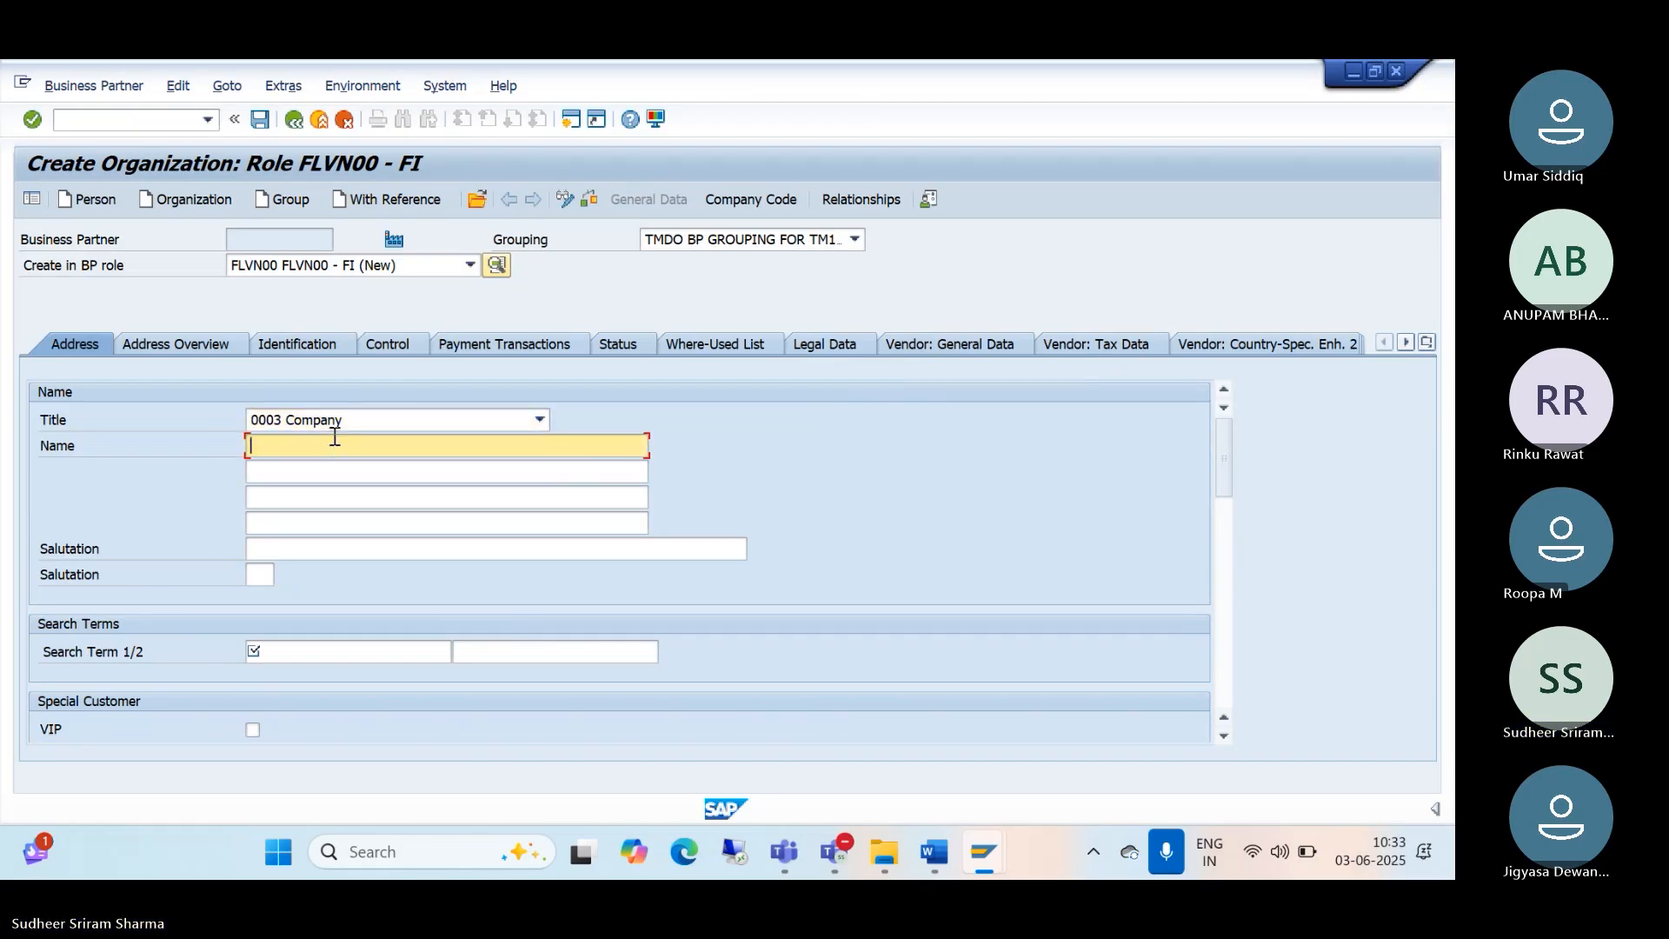
type("SAD AND")
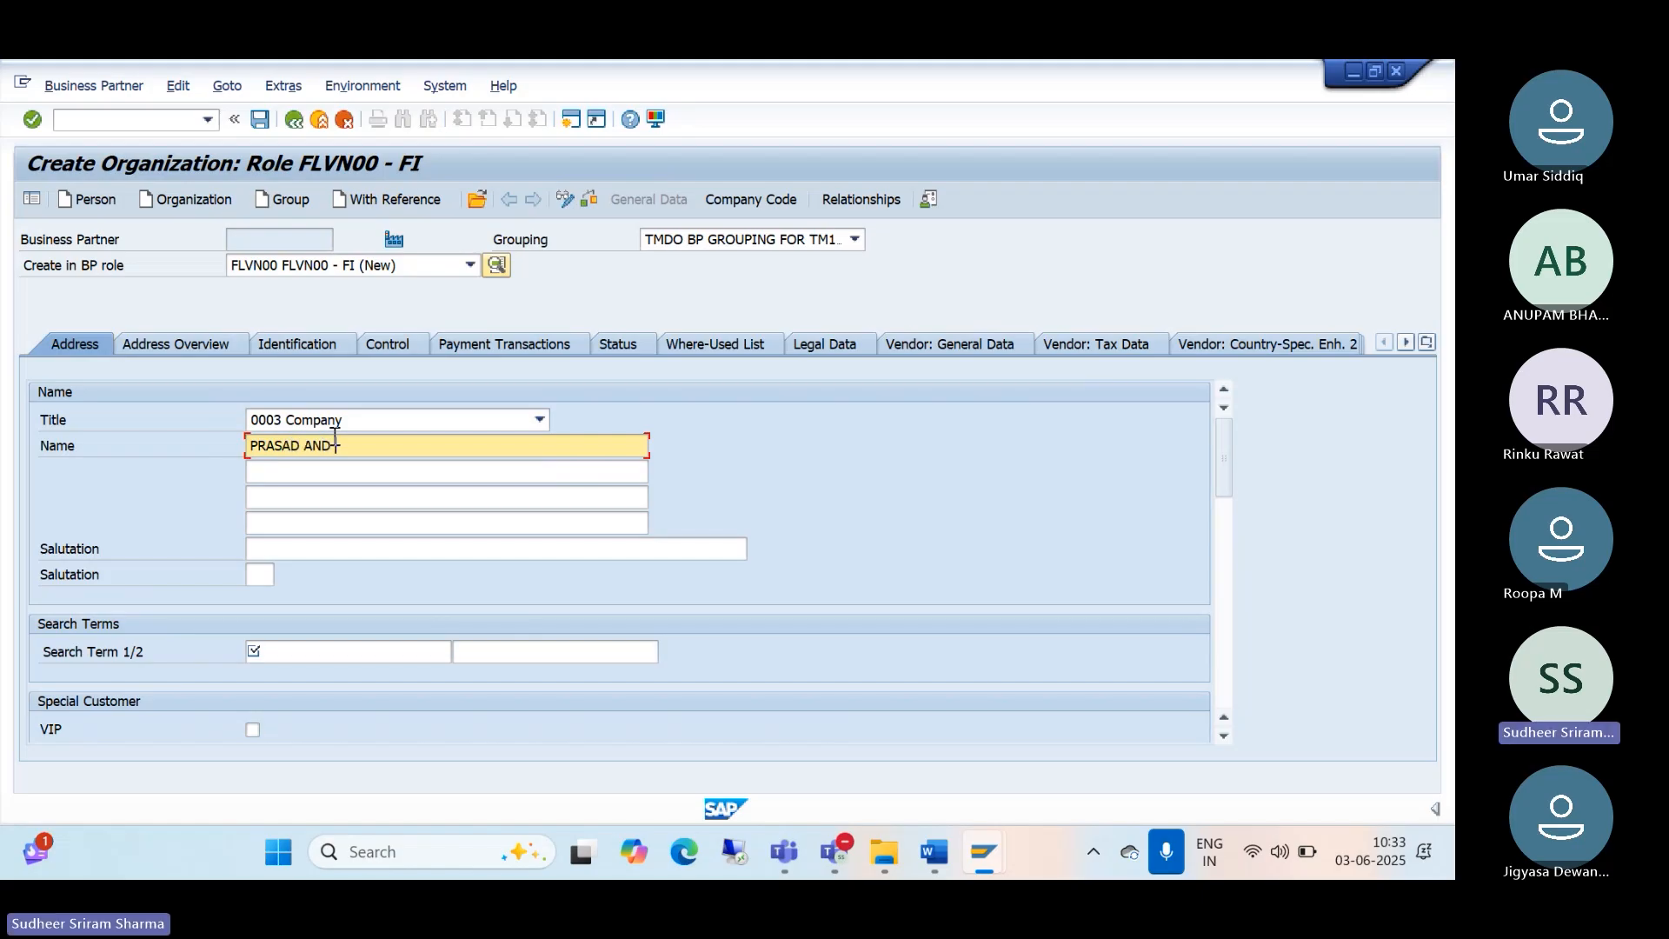
type(" PRASA")
type("D ASS")
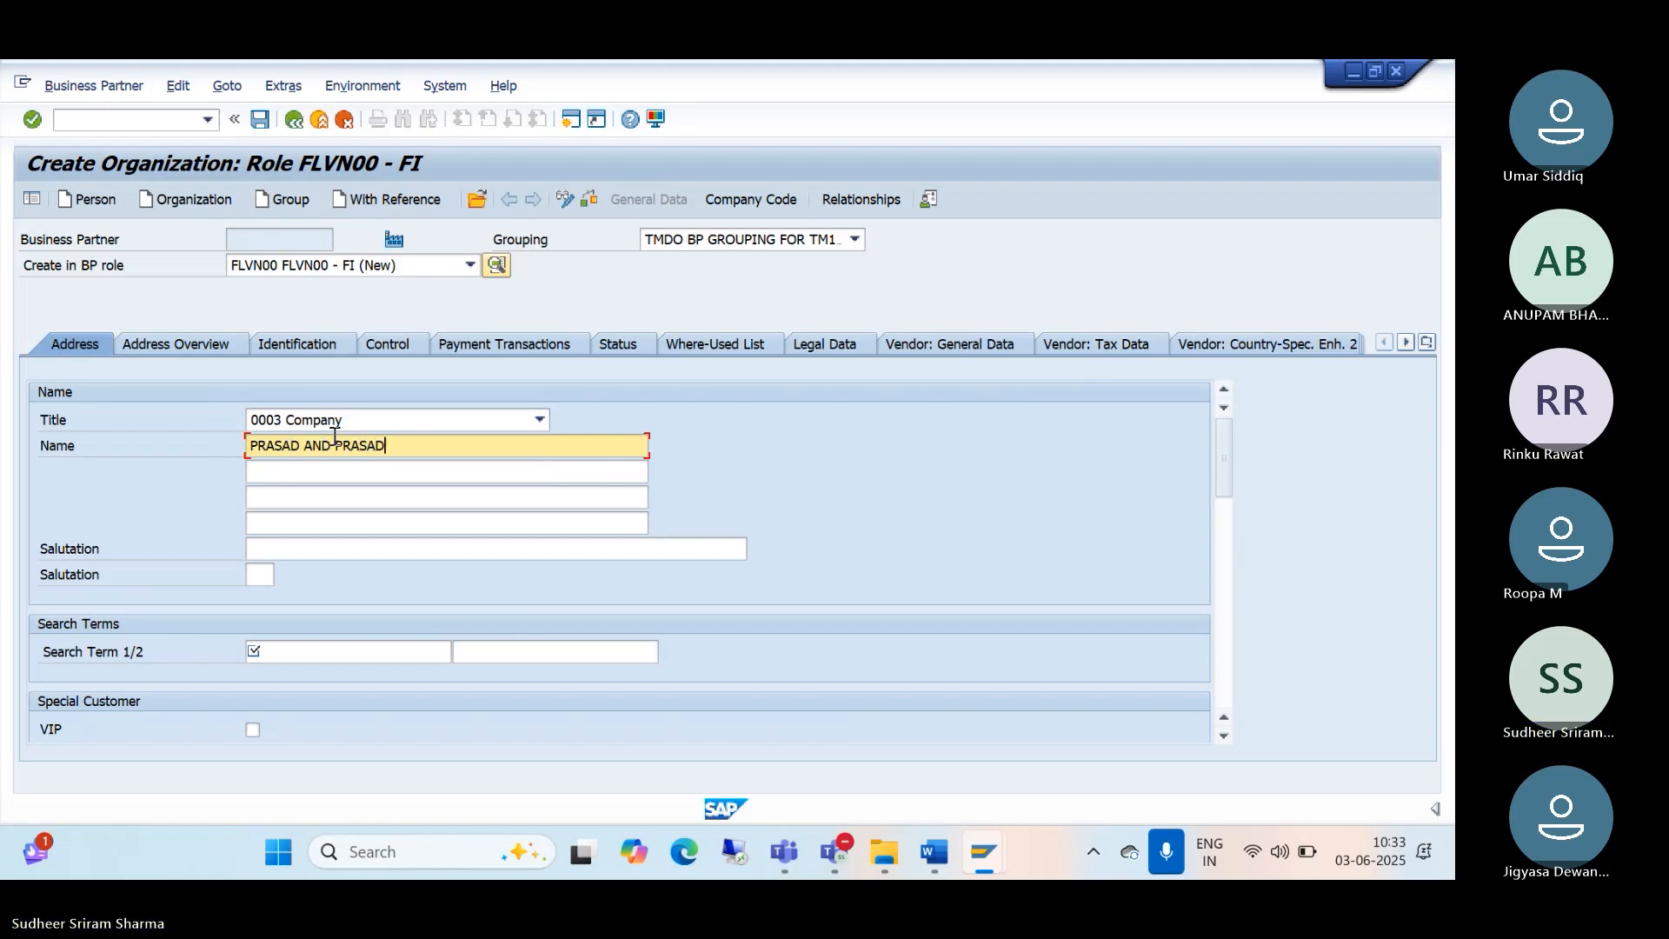
type("OCIATES")
left_click(267, 654)
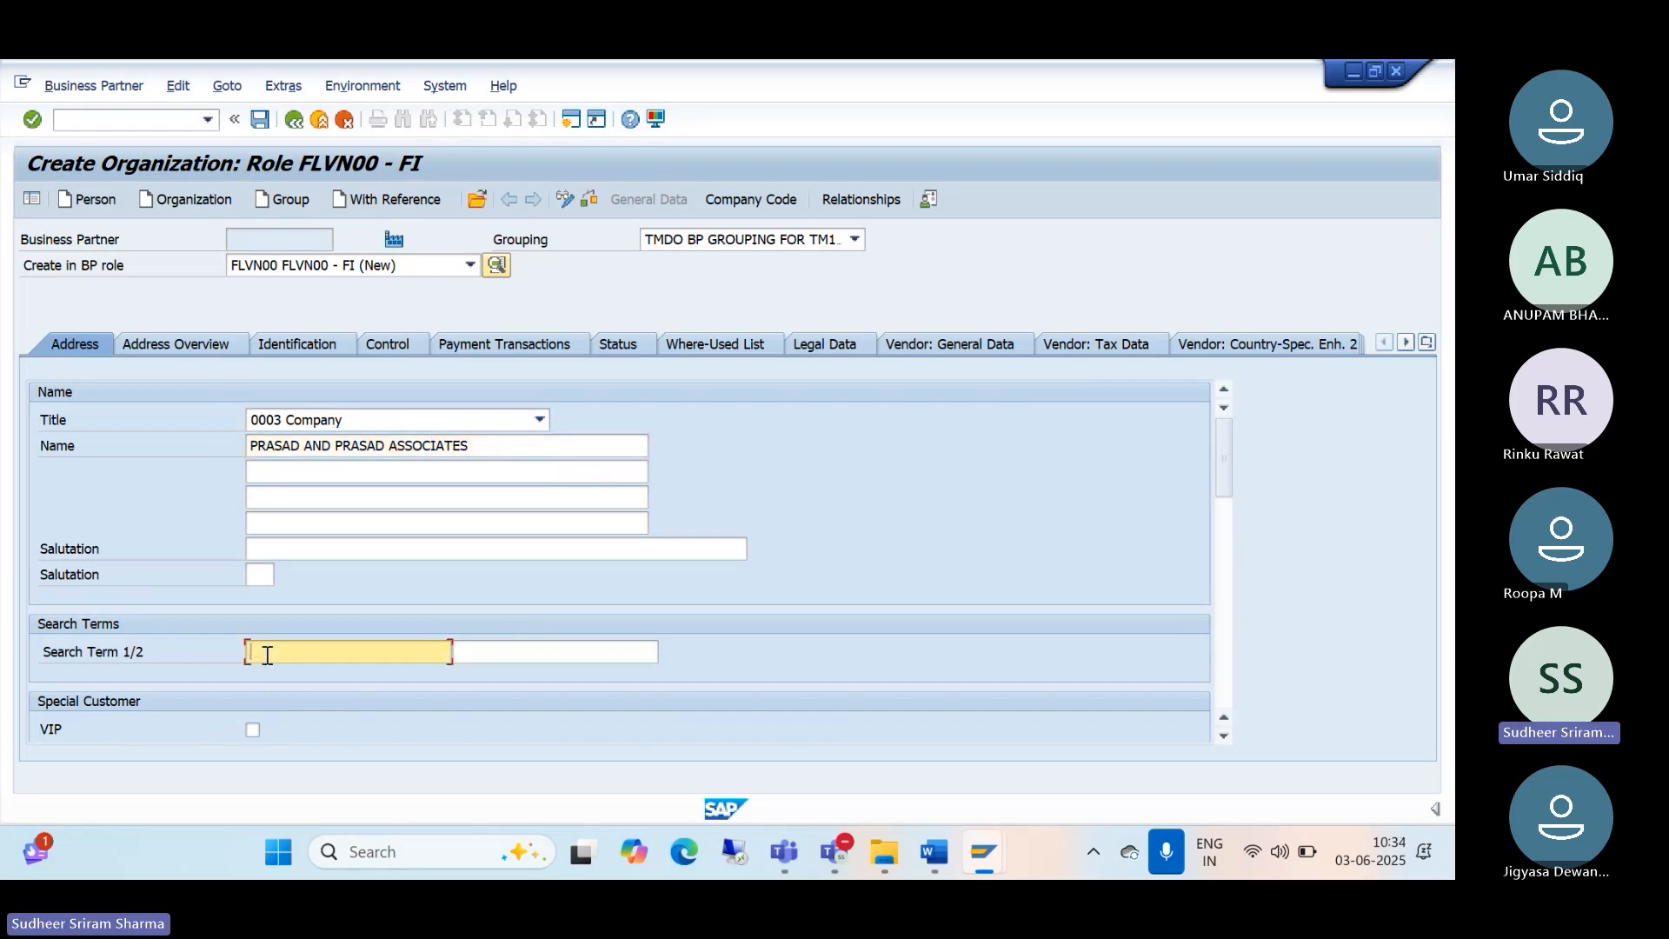
type("PRASAD&PRASA")
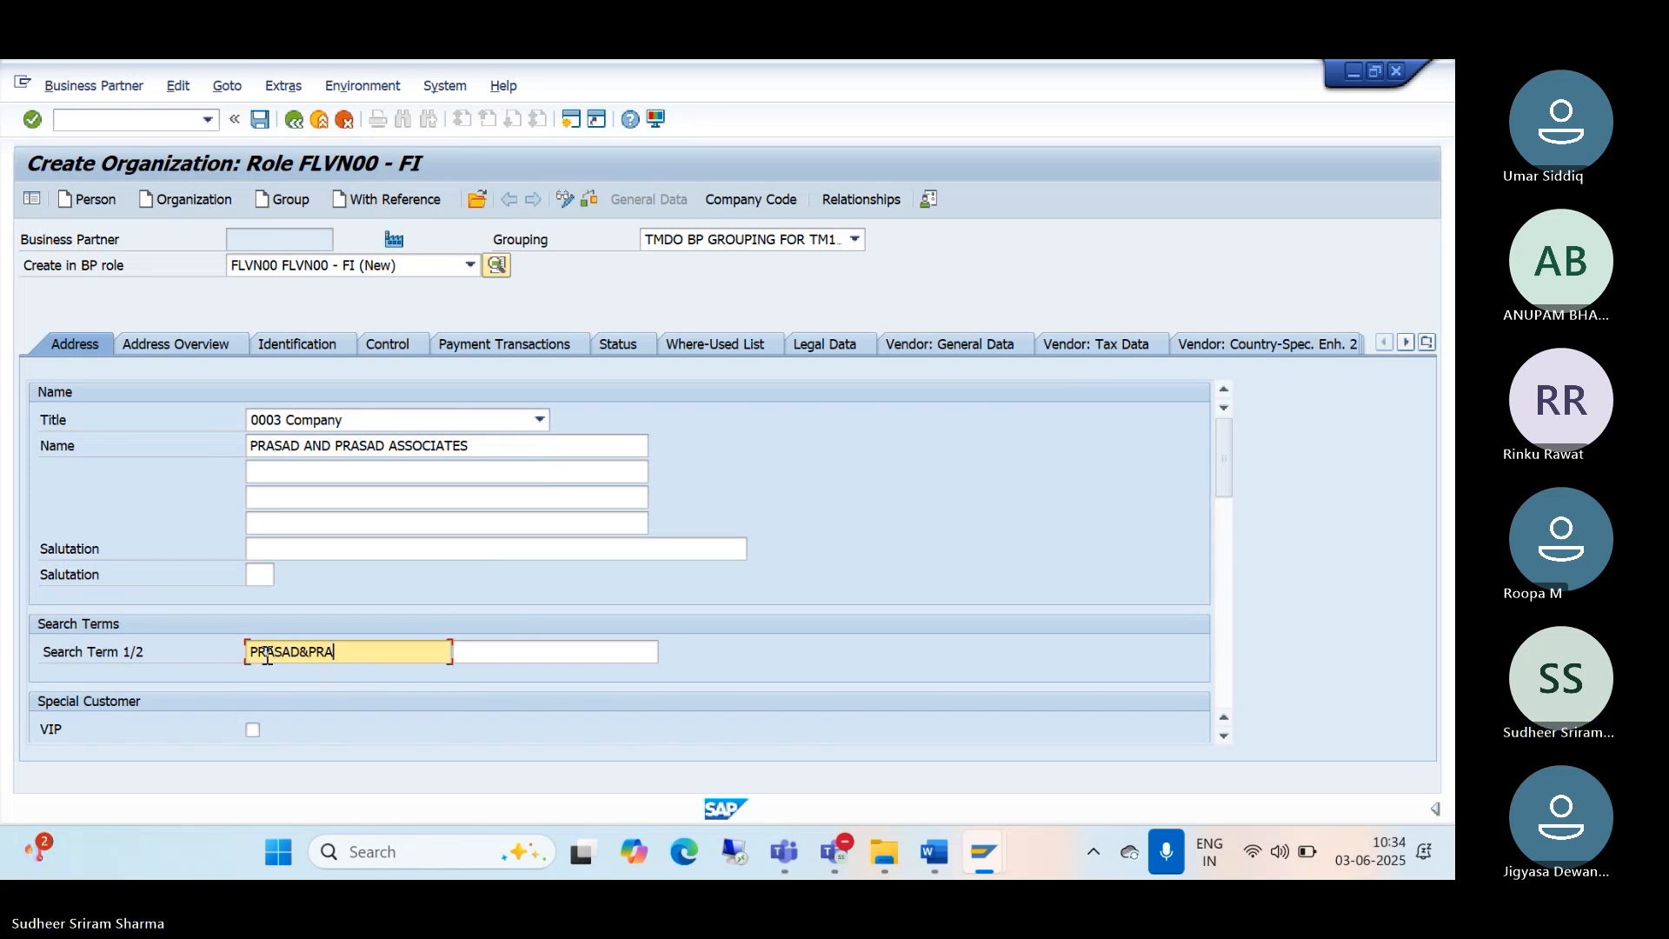
type("D")
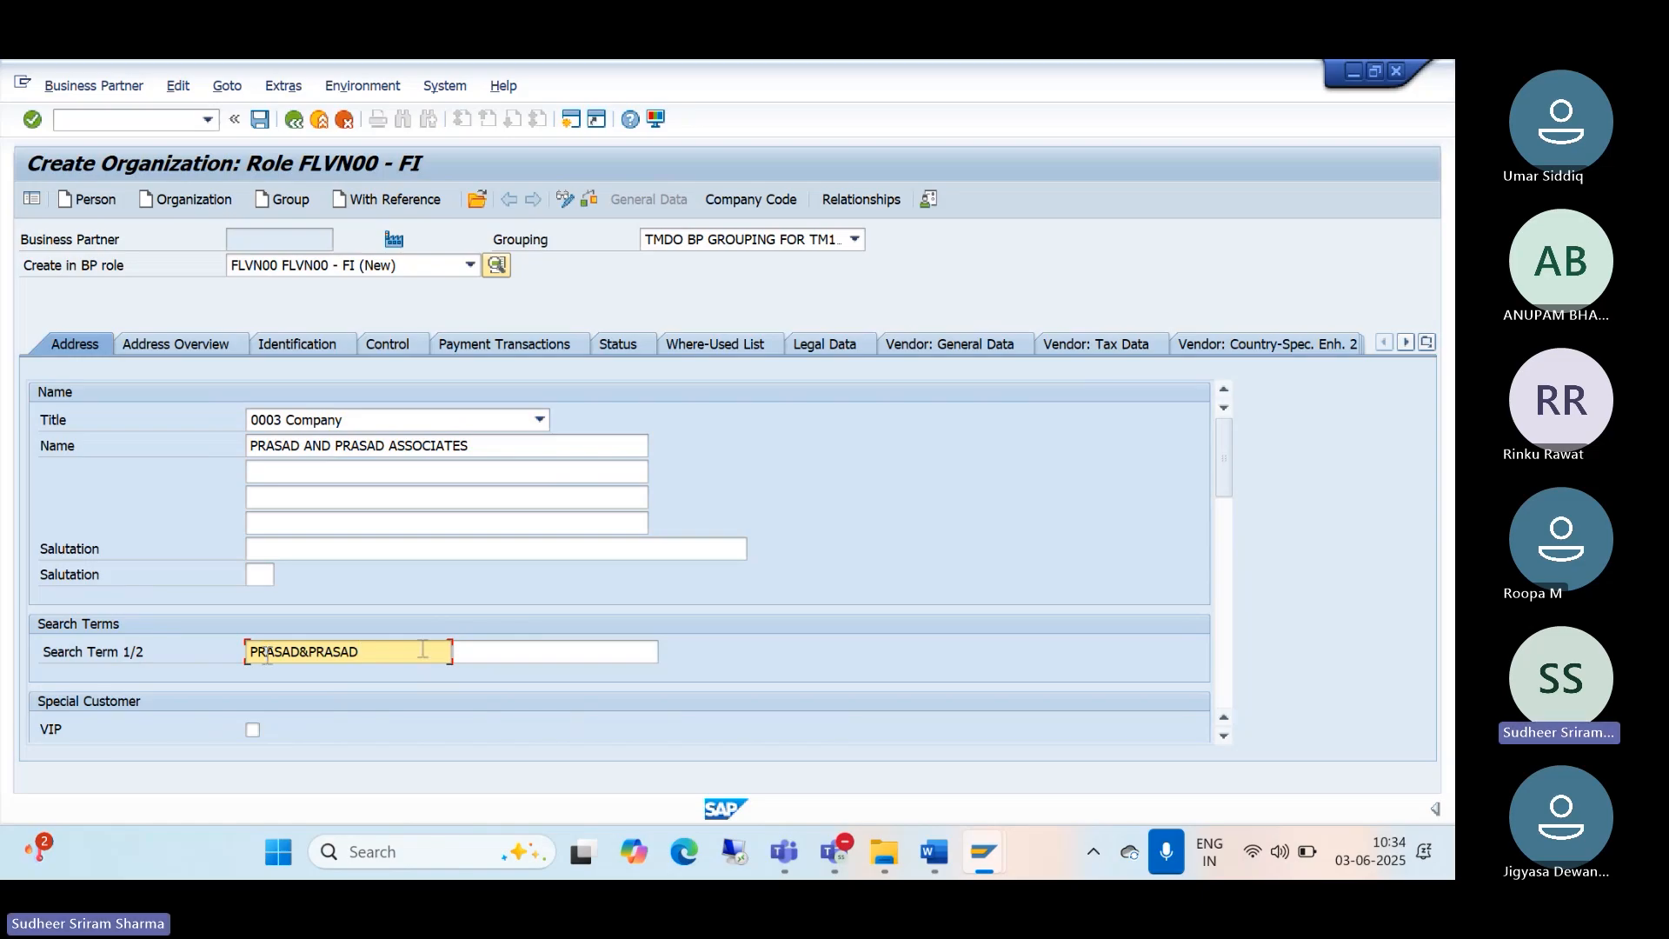
Step: Enter street DWARAKA and postal code 123456 in the address
scroll(404, 624, "down", 3)
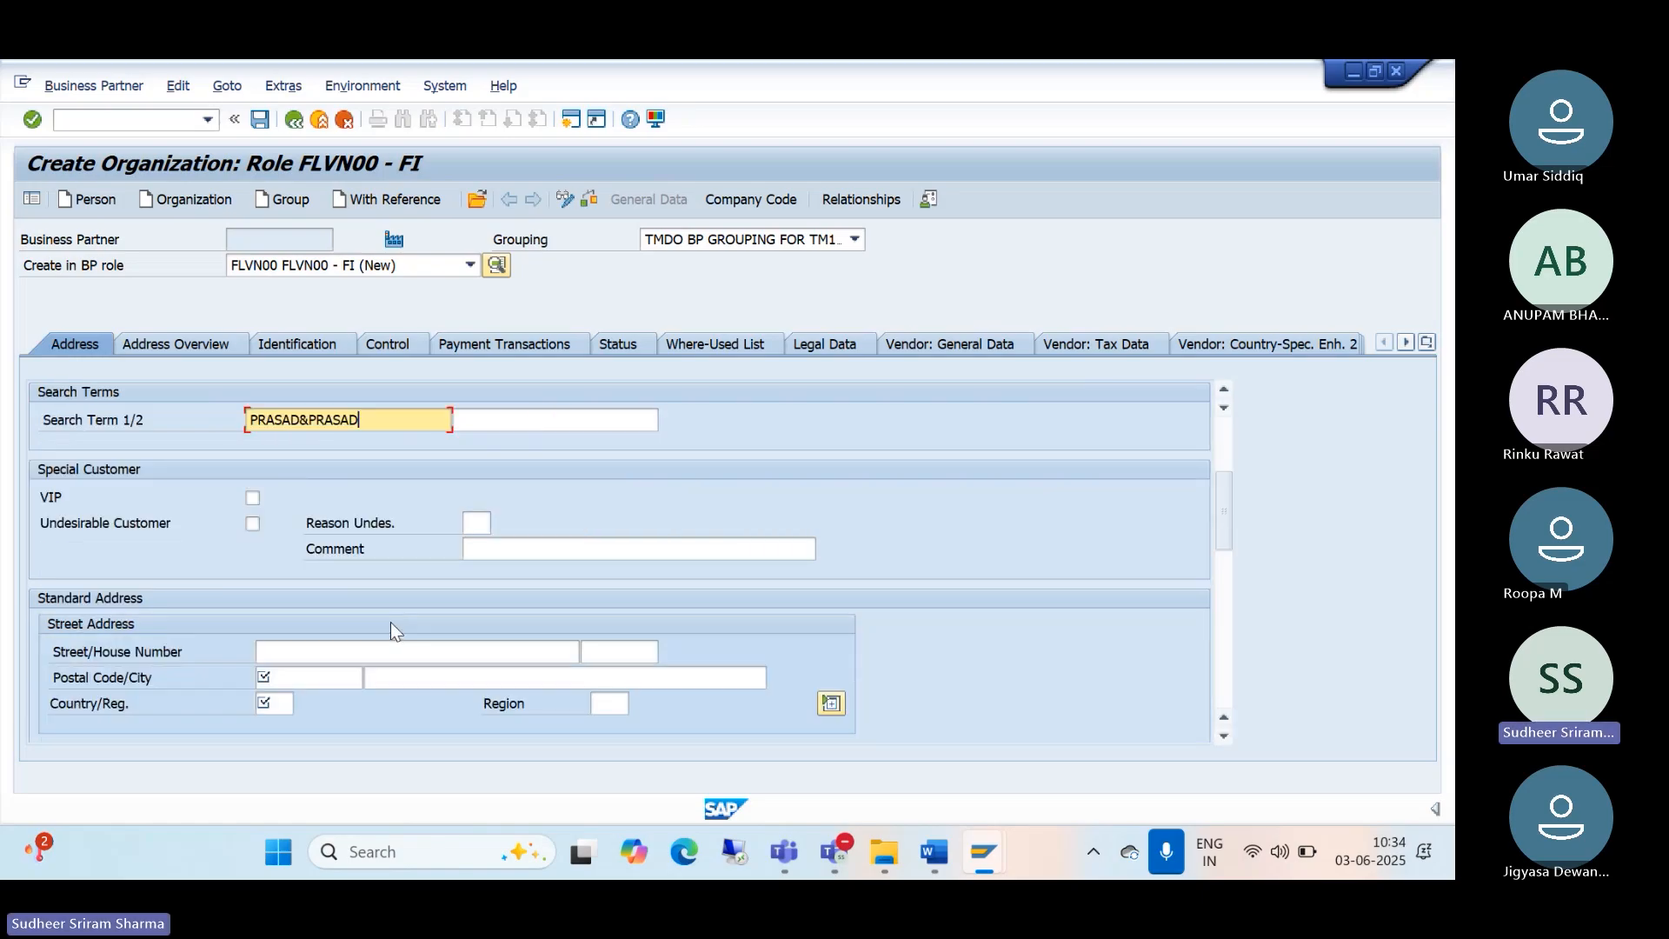
left_click(310, 654)
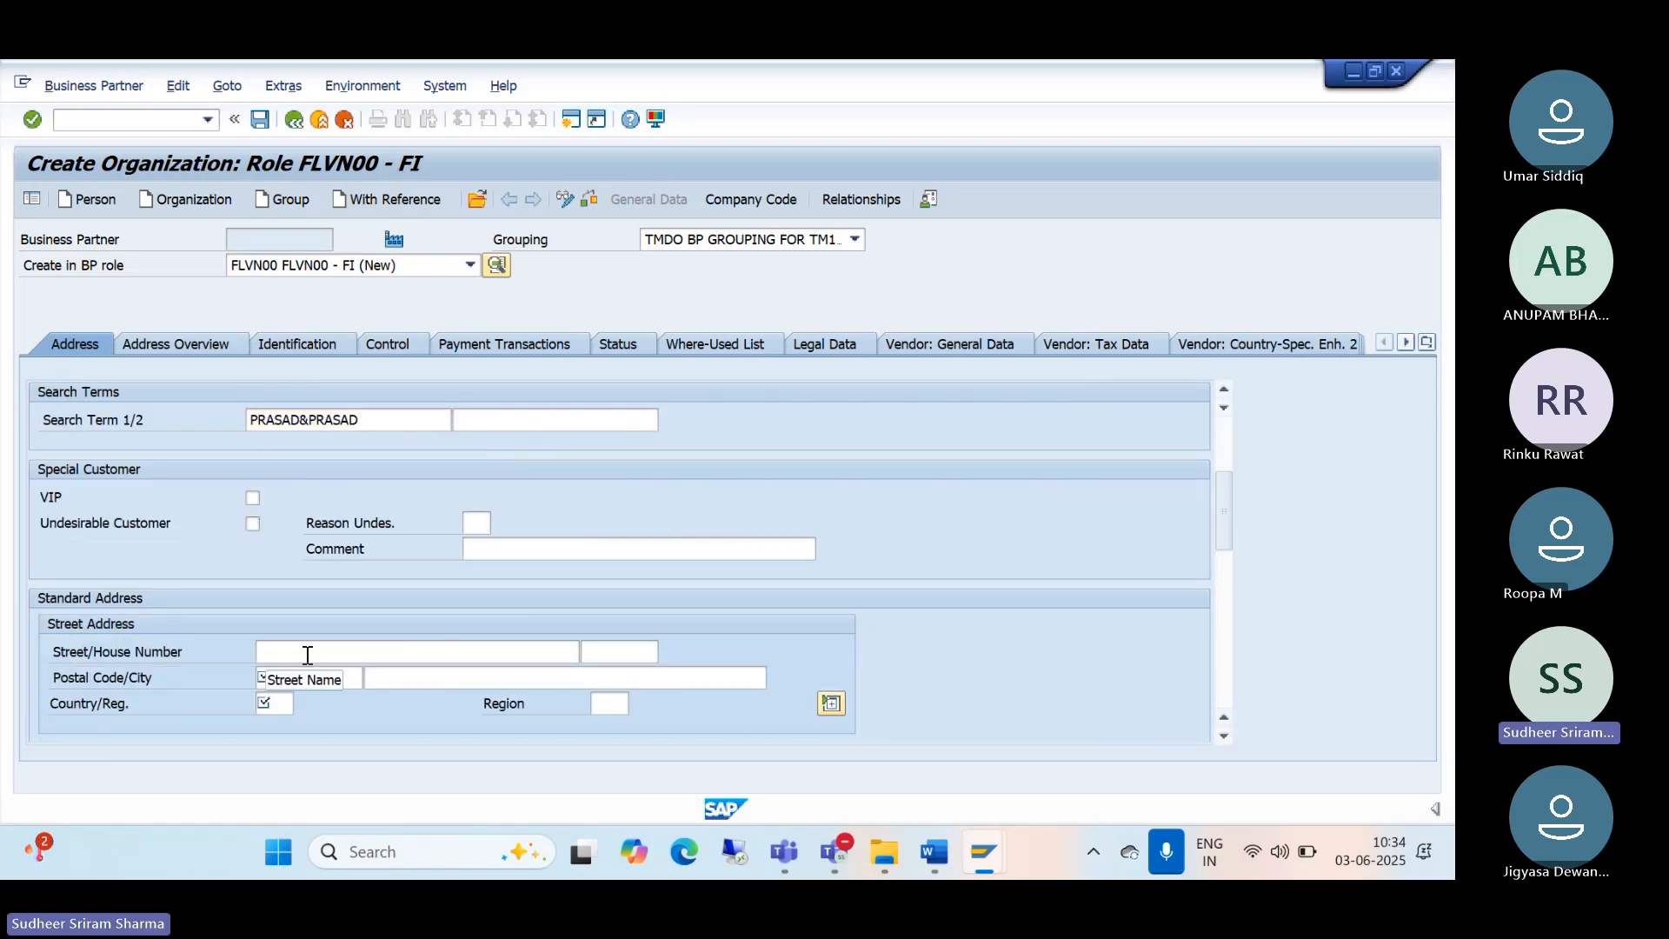
left_click(308, 654)
type("DWARAKA")
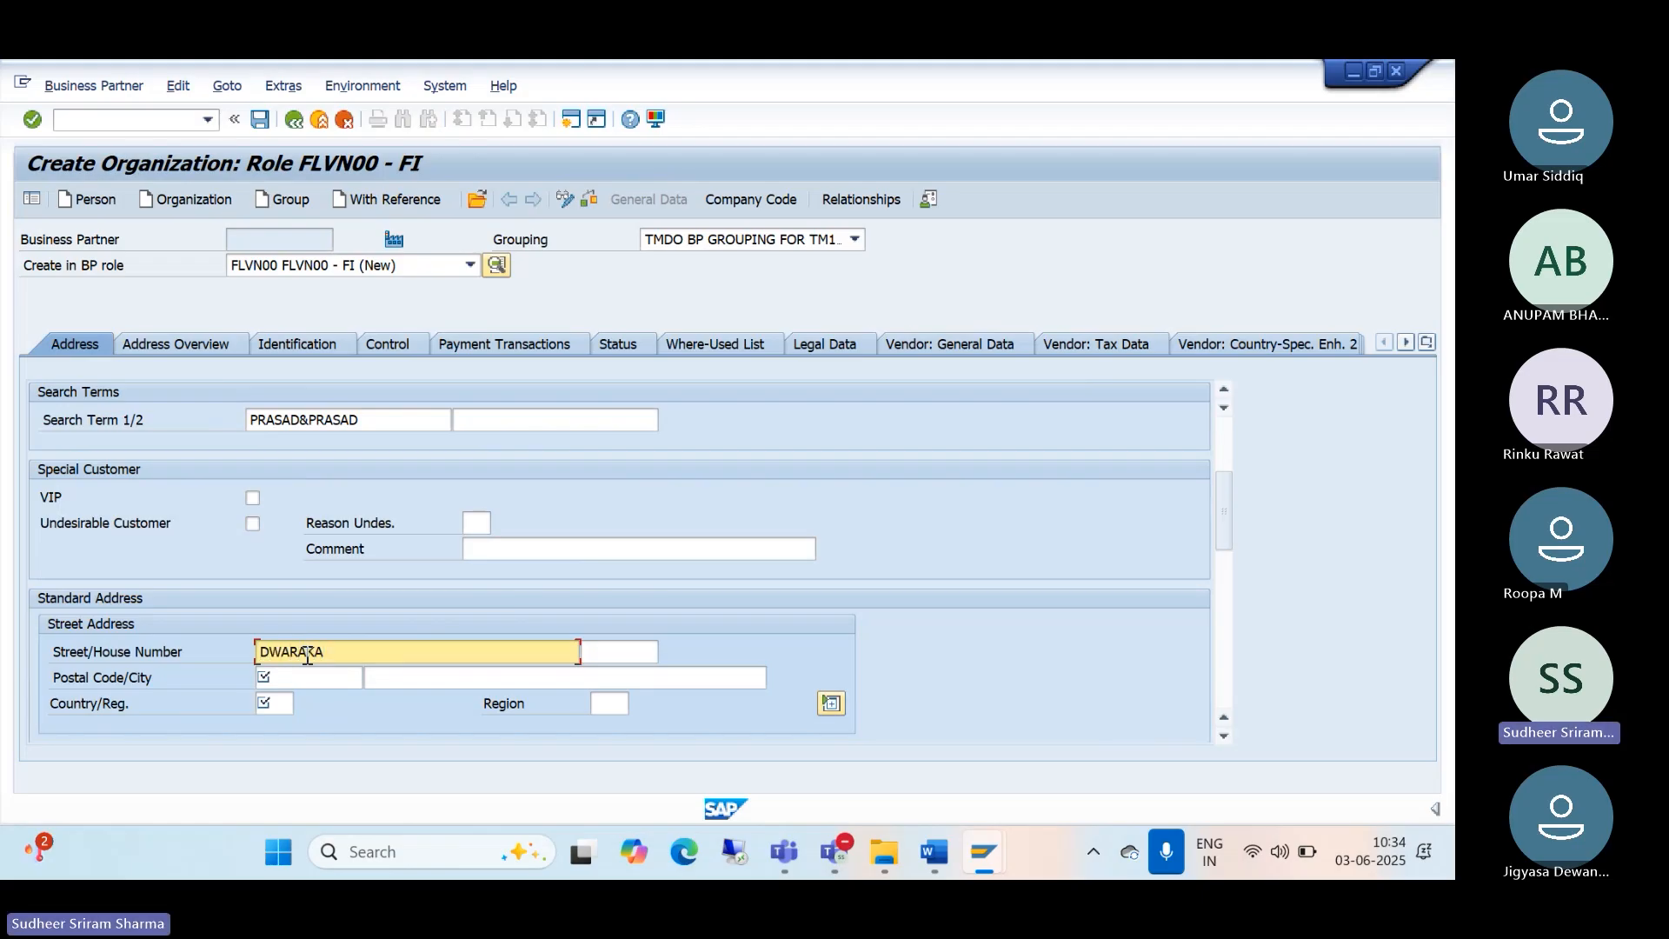
key("Tab")
key("Tab")
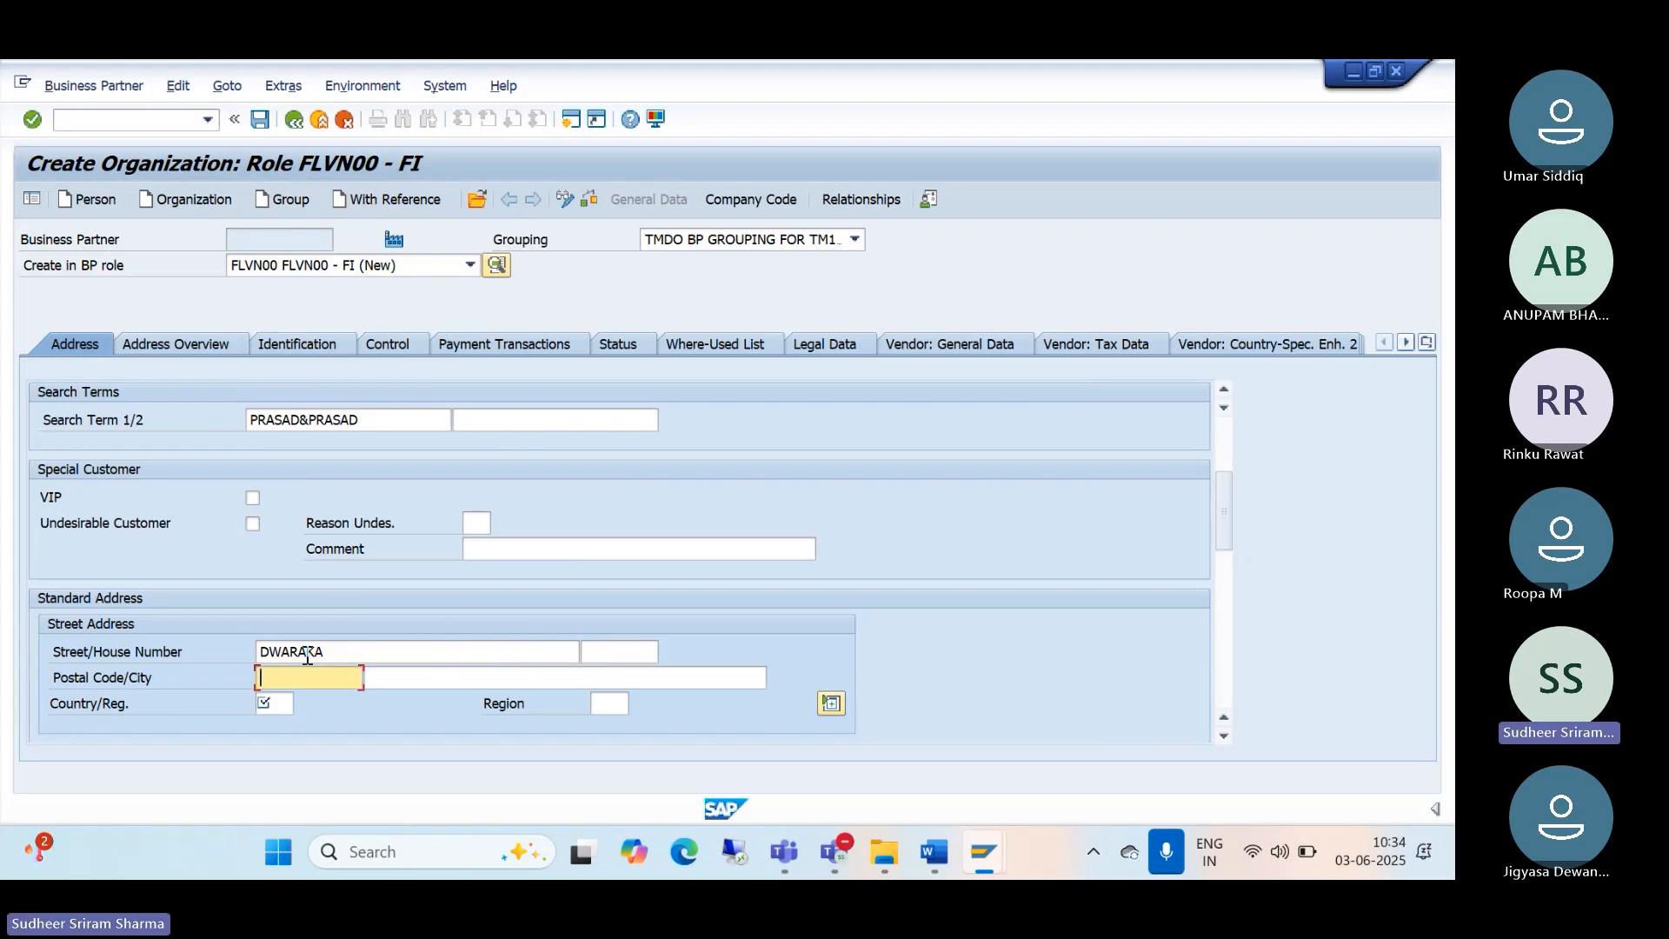
type("123456")
Step: Set country India, region 06 Gujarat and communication language EN English
left_click(274, 701)
type("IN")
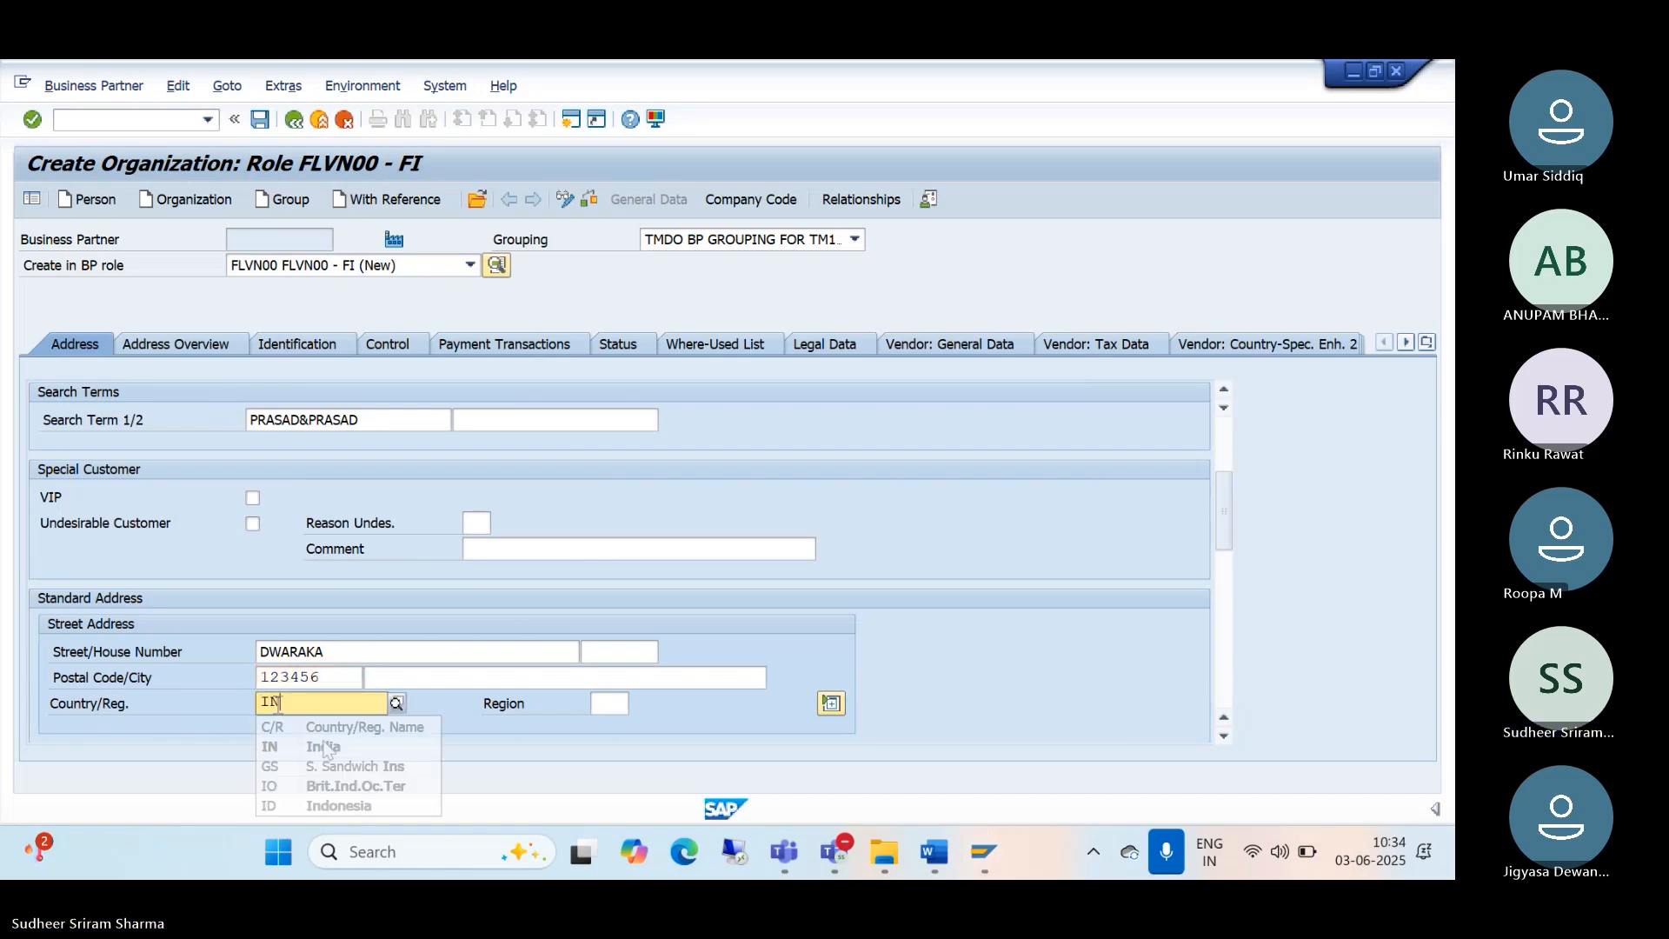
left_click(322, 745)
left_click(621, 704)
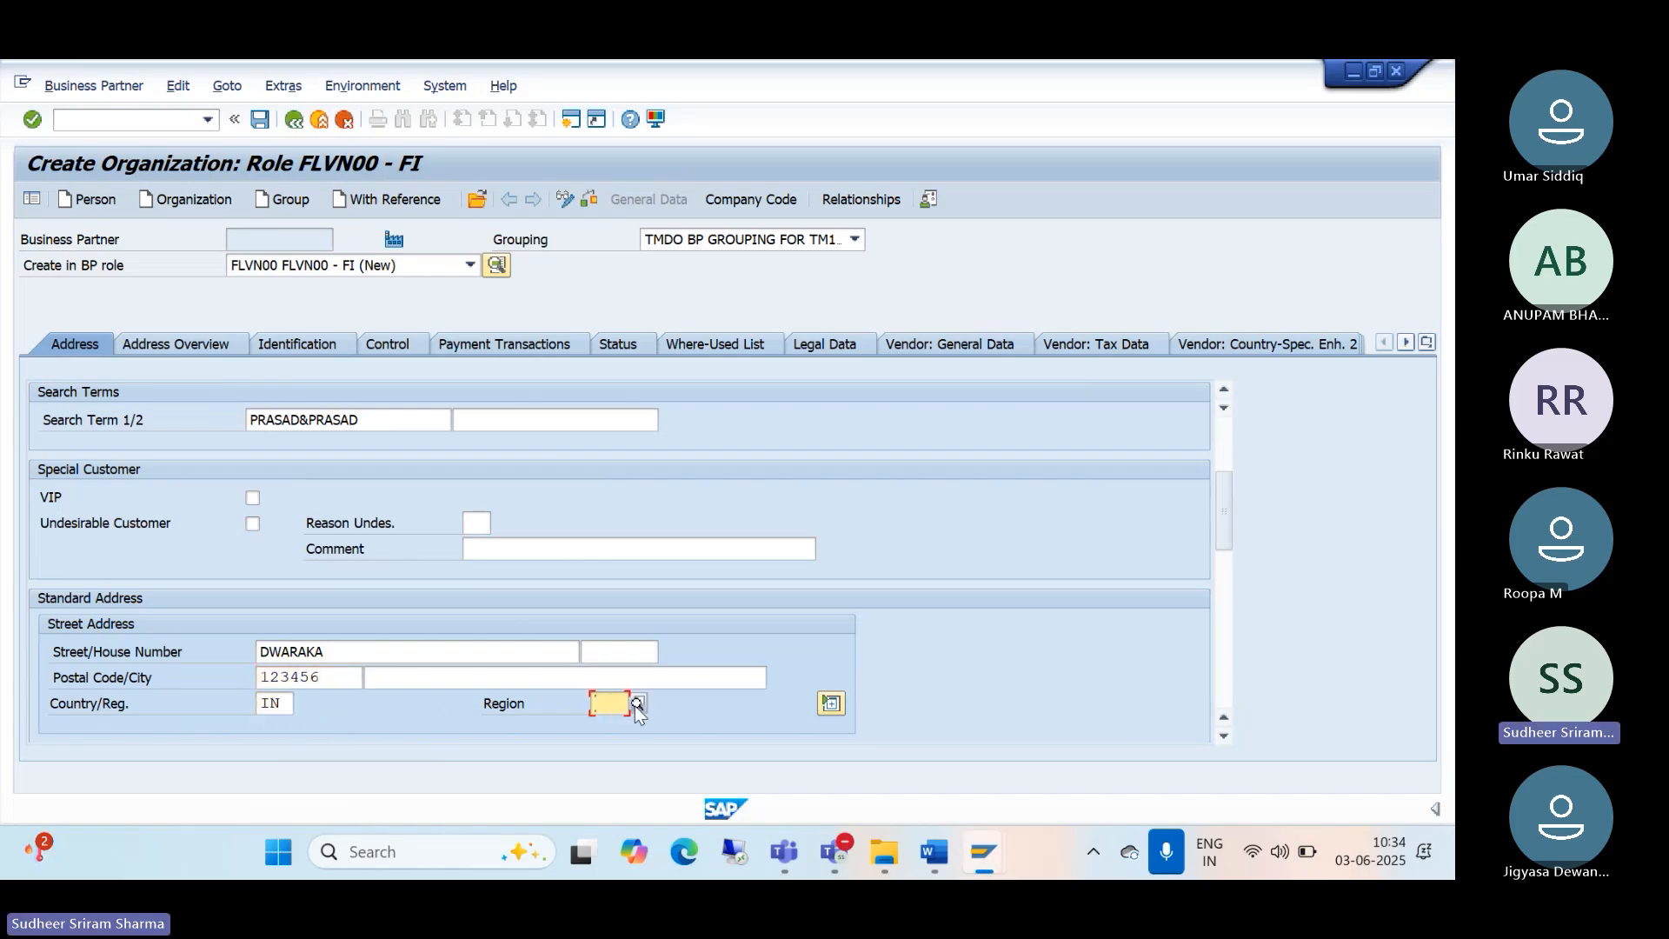
left_click(638, 706)
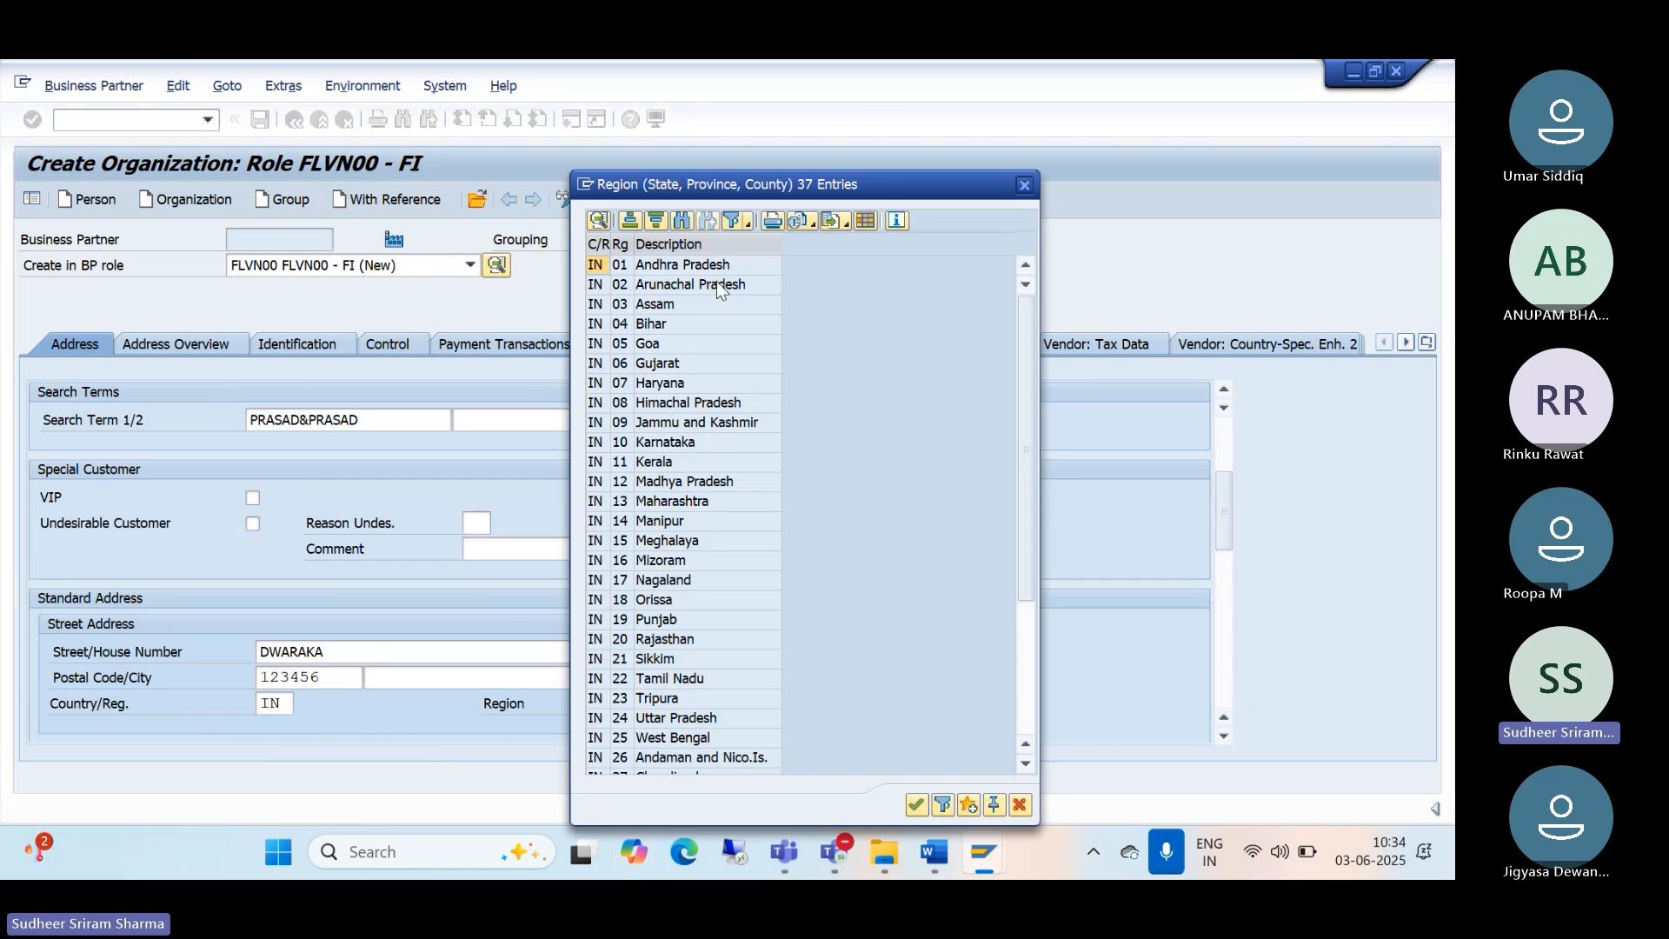
double_click(654, 363)
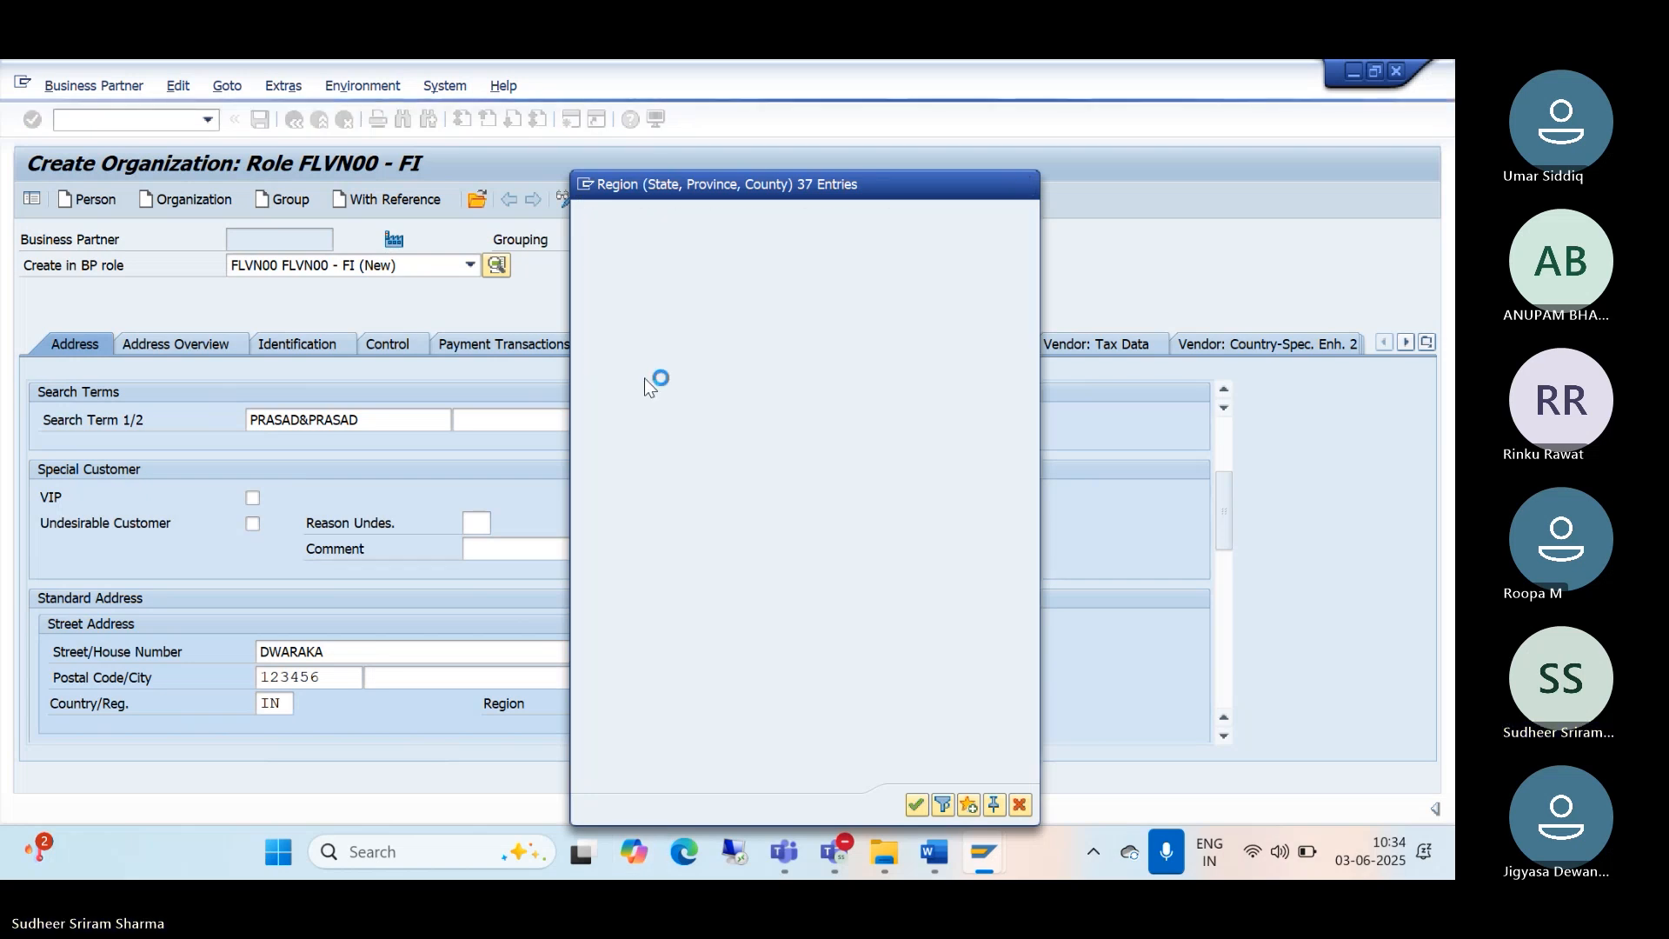
scroll(894, 525, "down", 4)
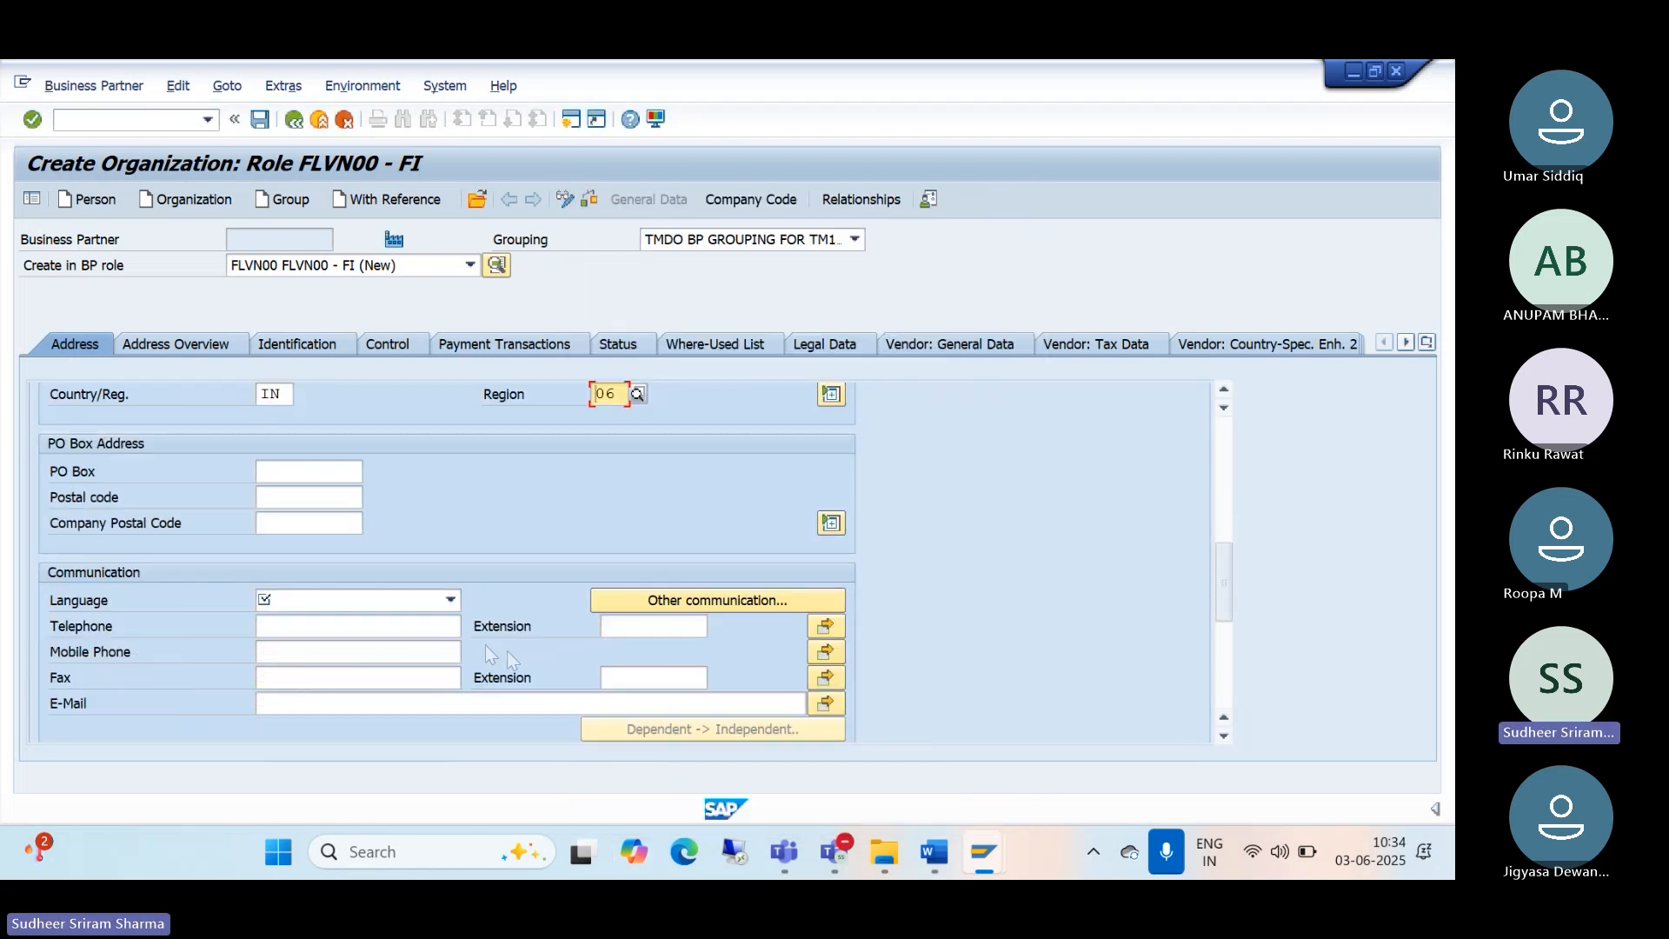
left_click(451, 602)
key("e")
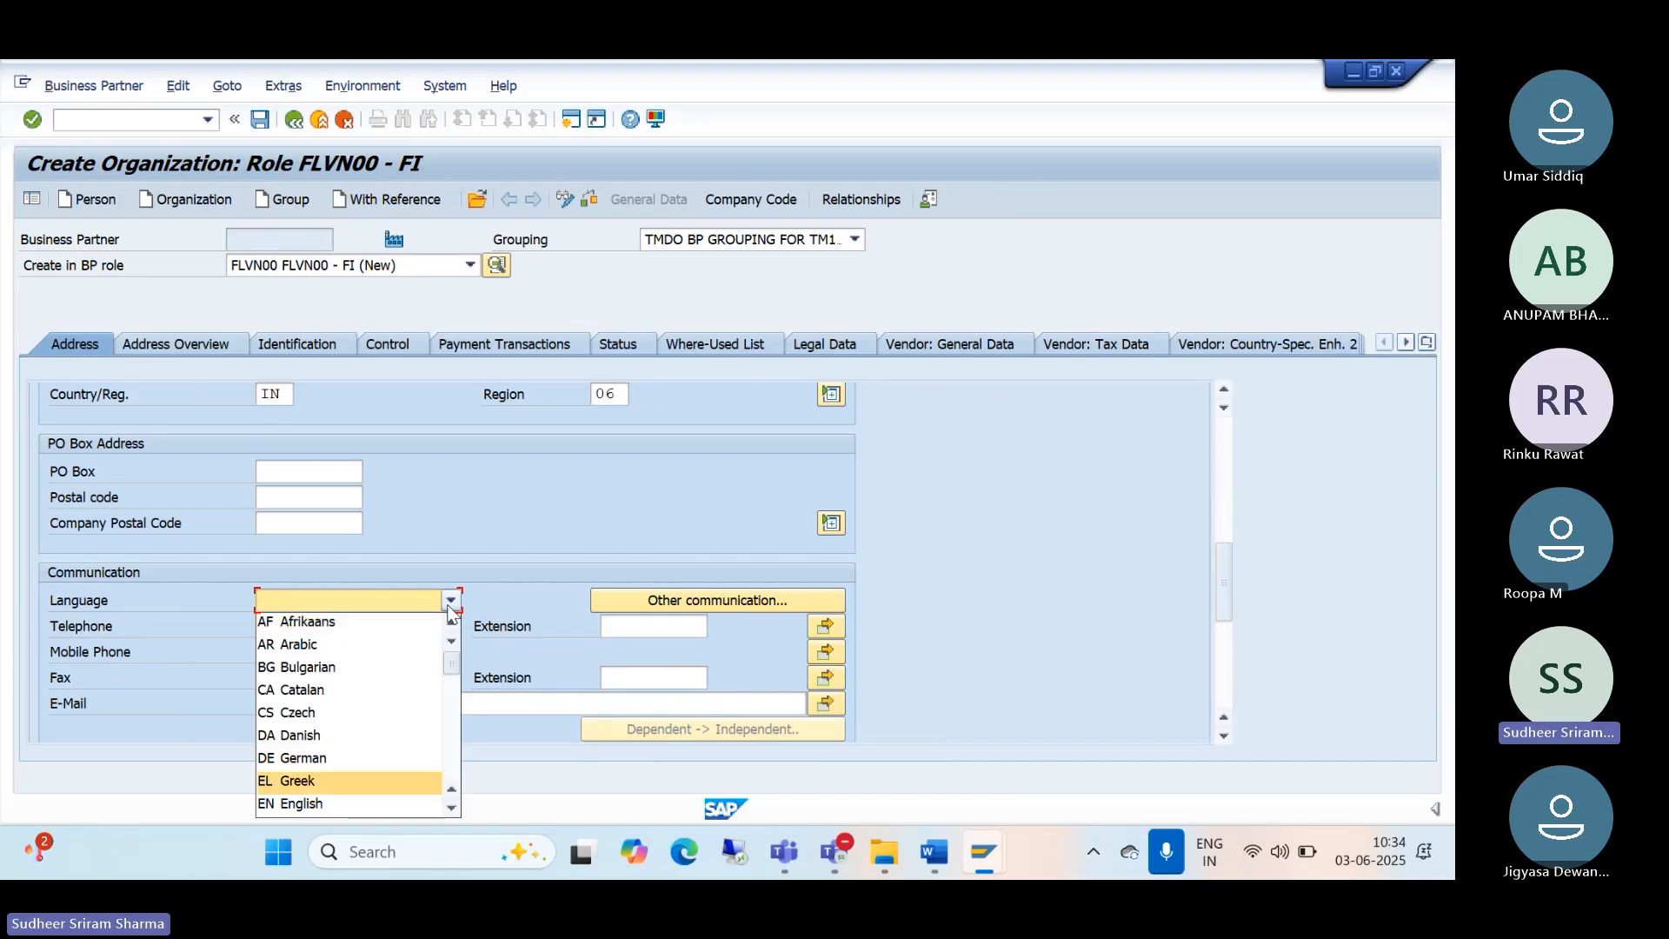
left_click(339, 805)
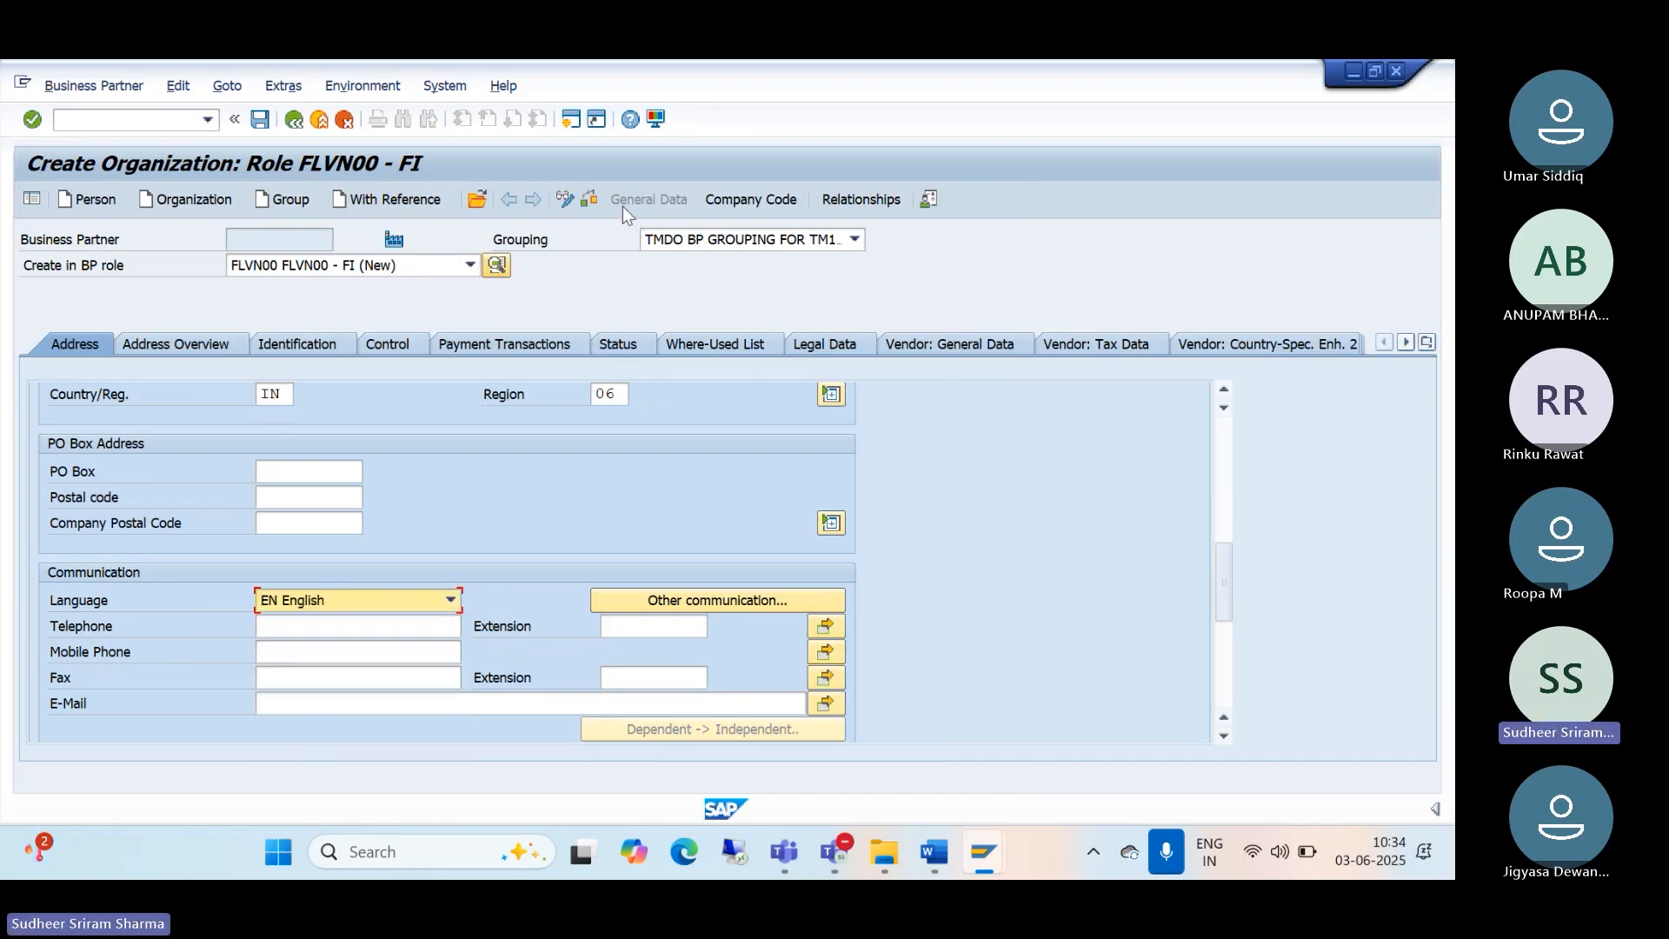
Step: Add company code TM10 with AP reconciliation account 2001 to the partner
left_click(755, 199)
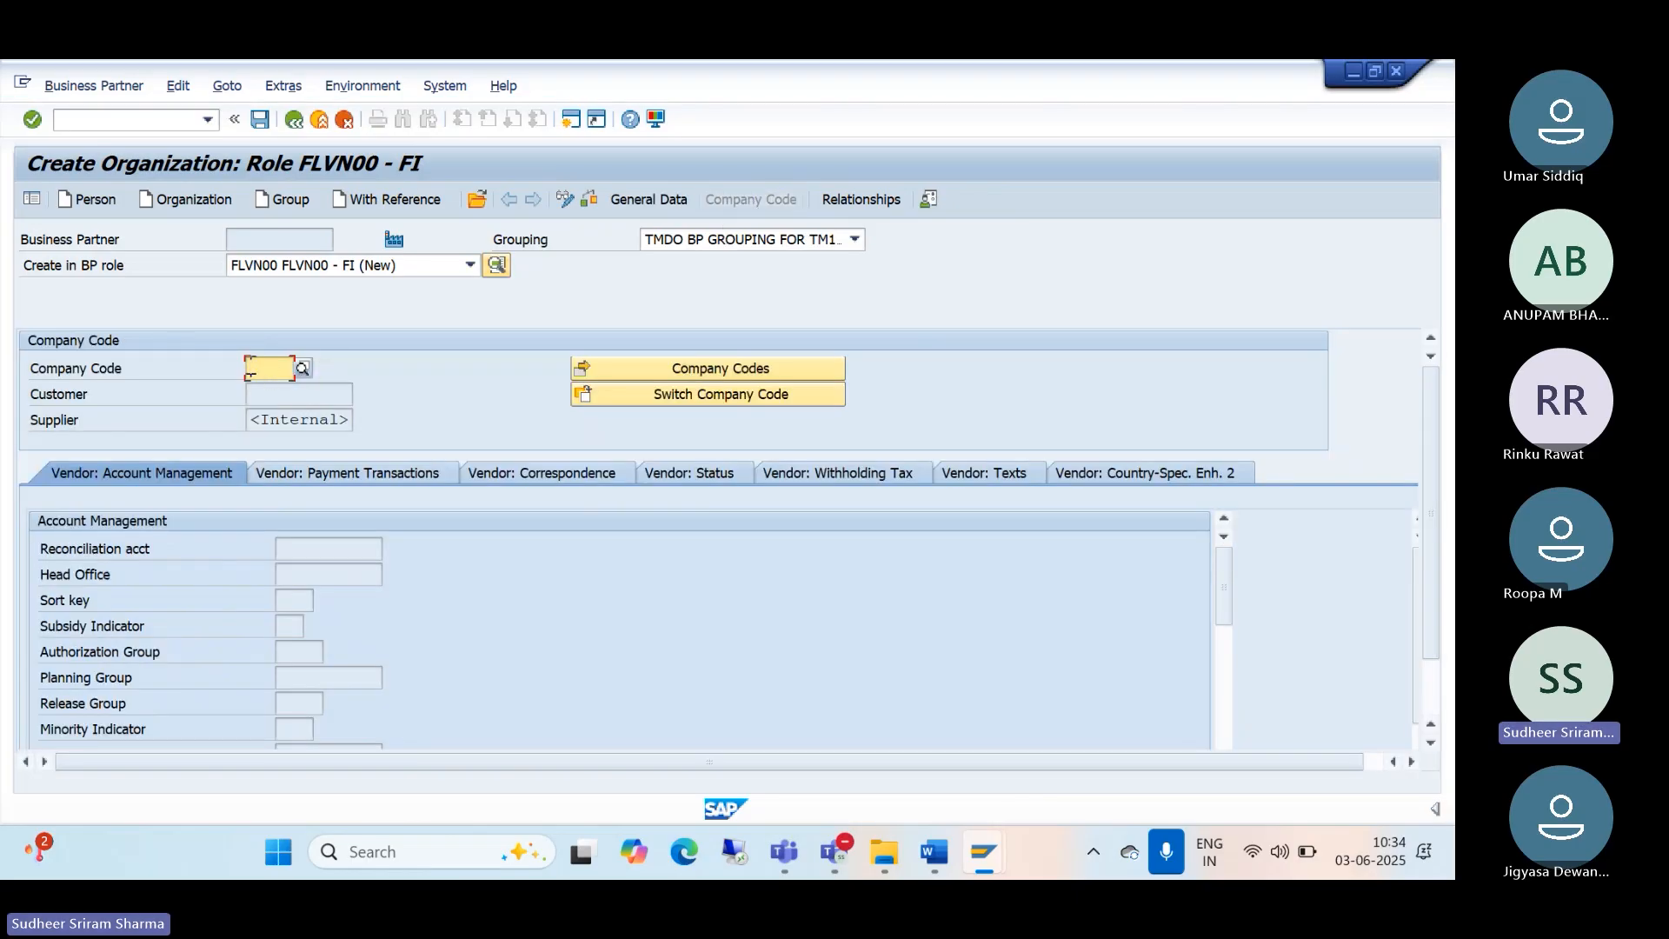
type("TM")
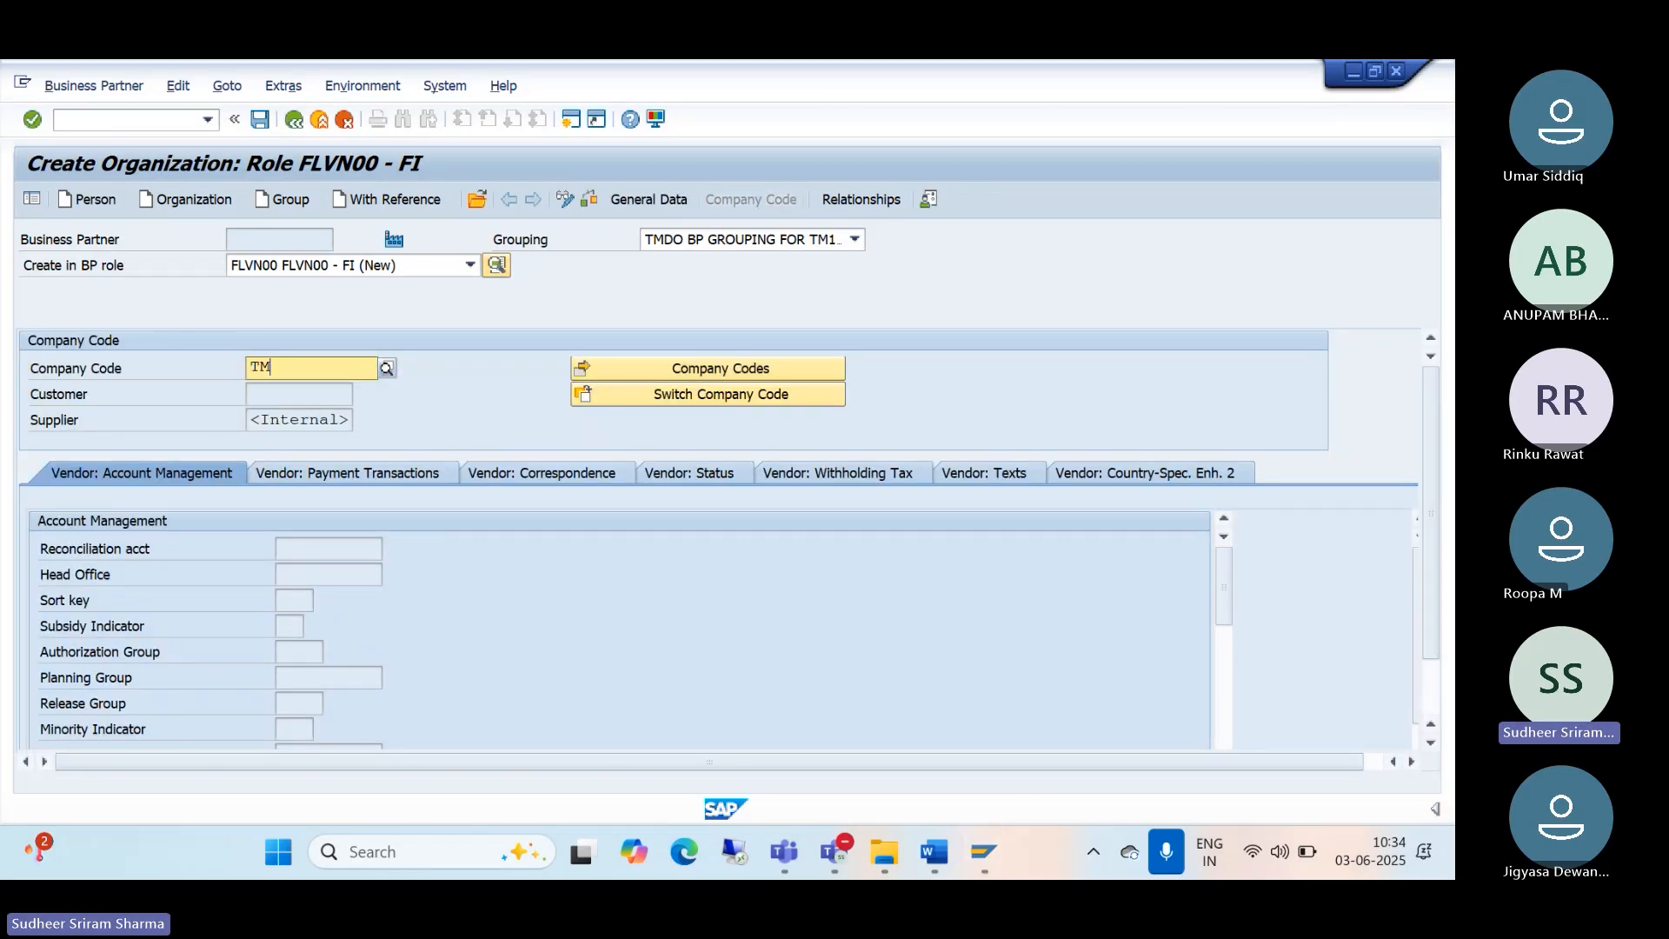
type("10")
left_click(259, 418)
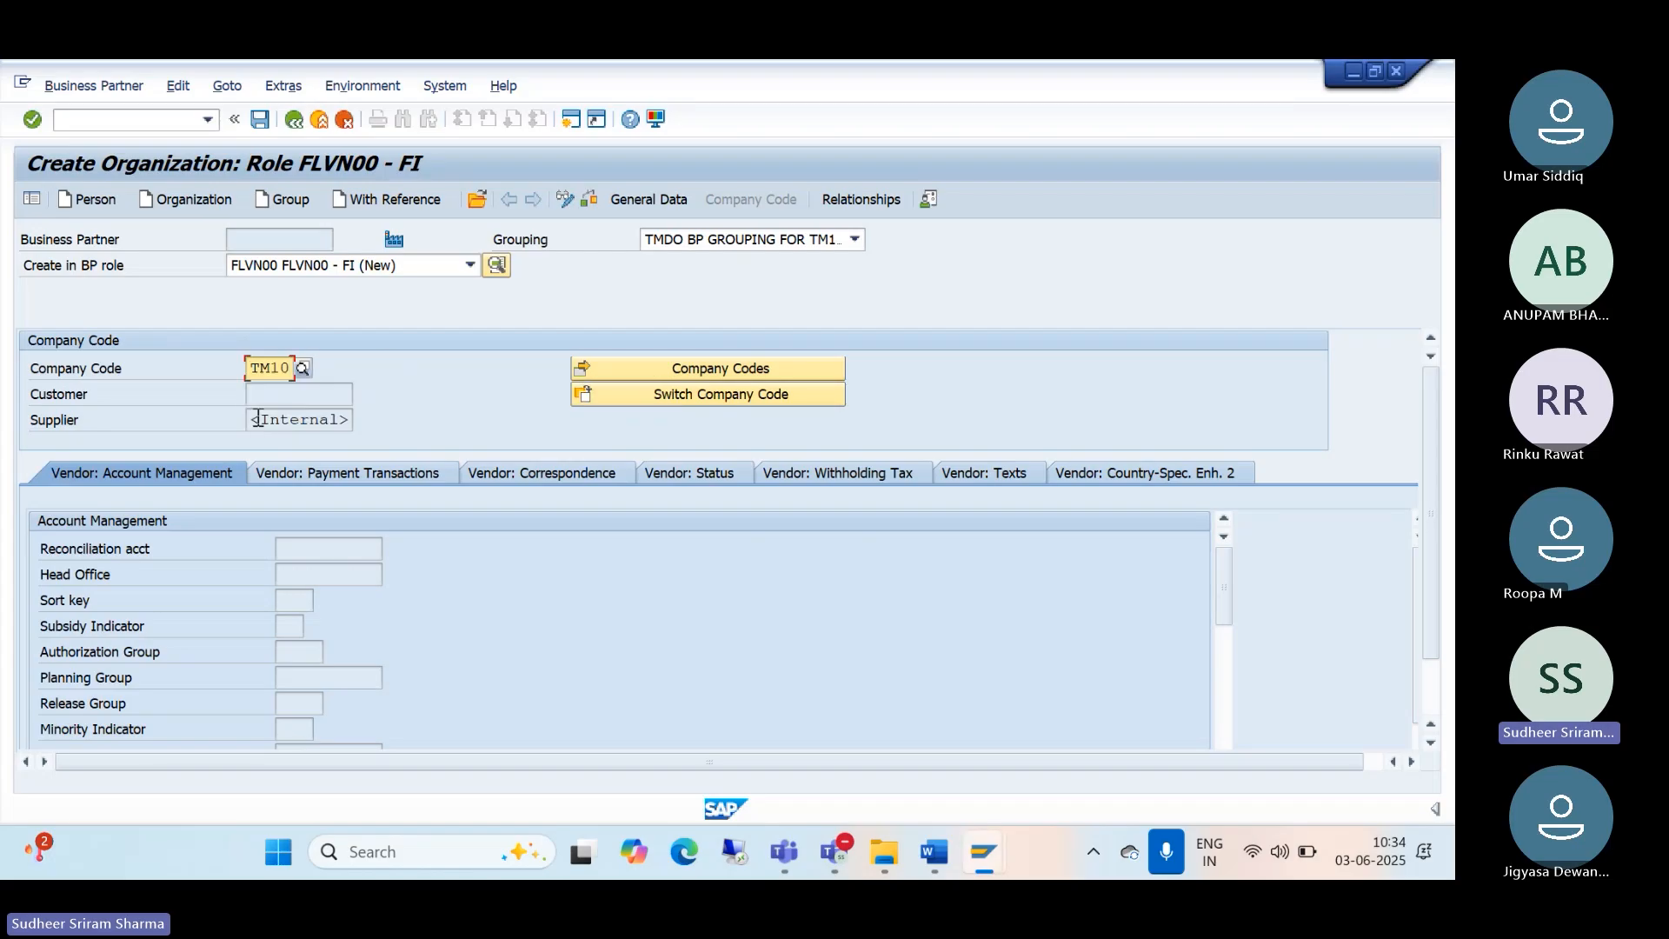
key("Return")
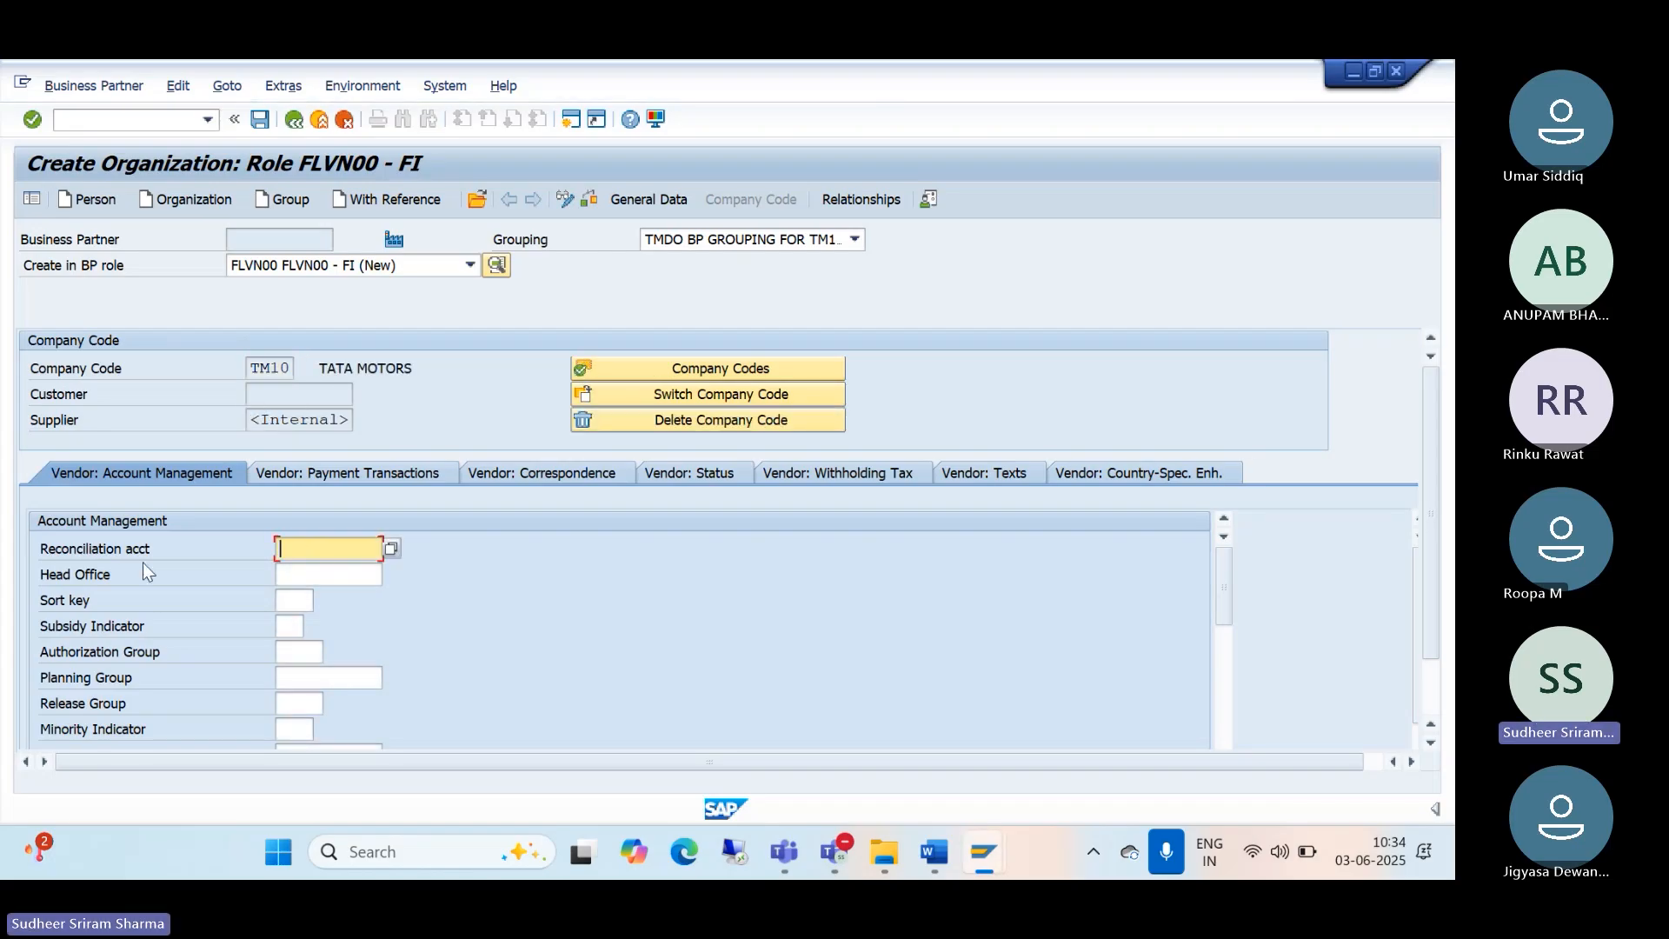
left_click(391, 547)
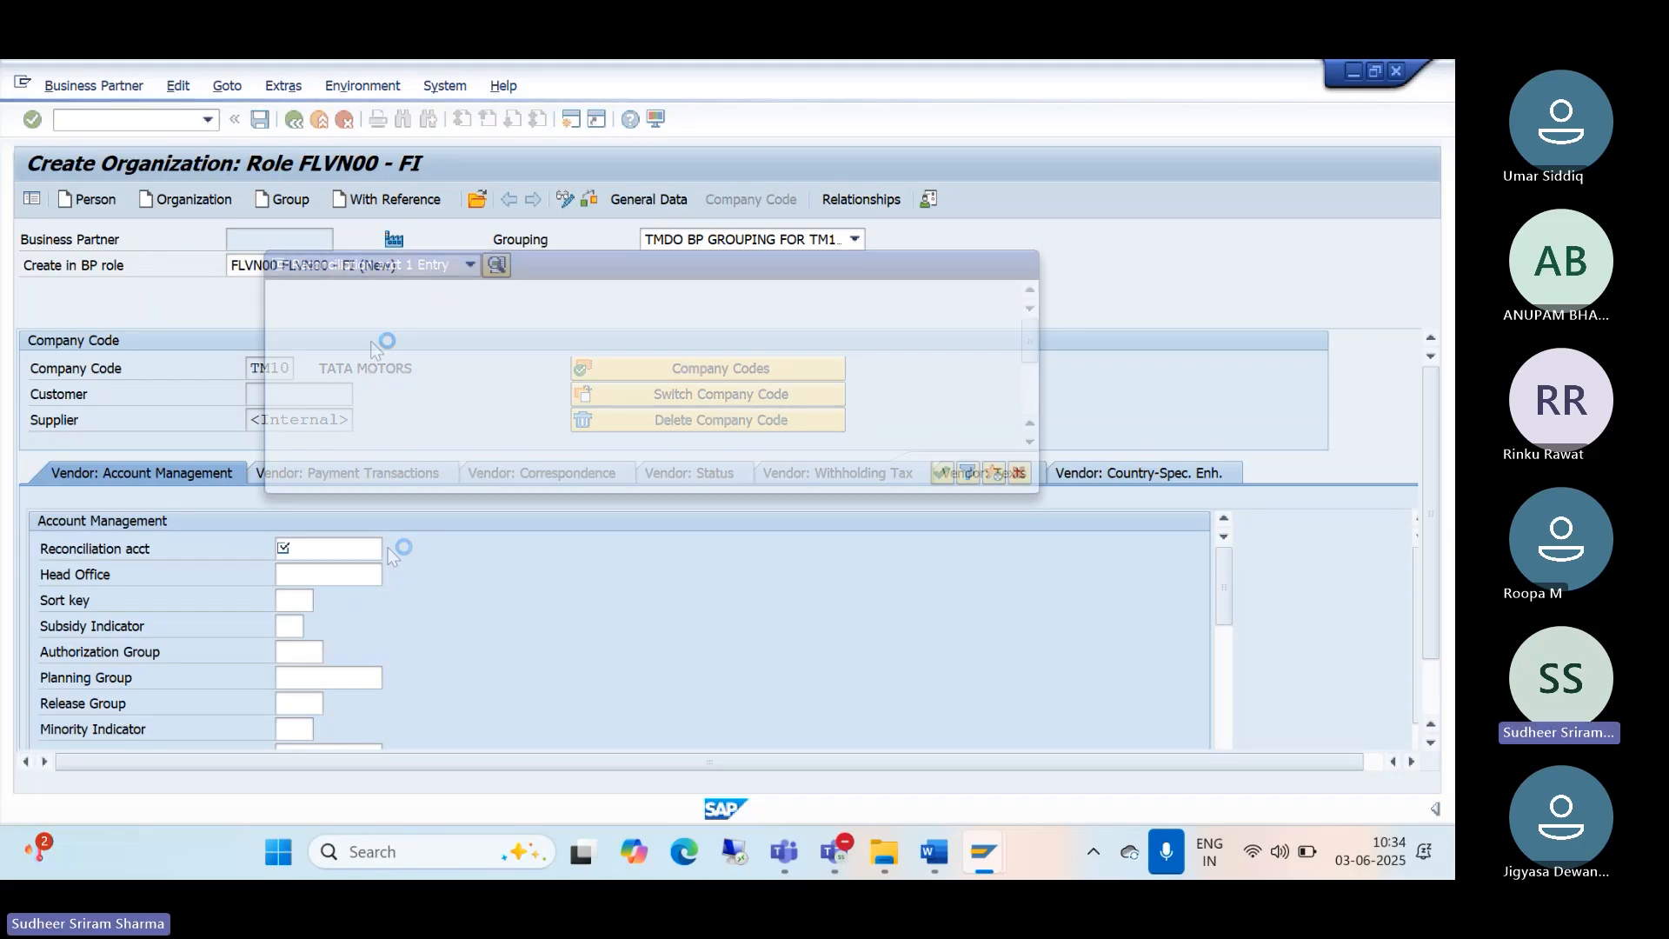
key("Return")
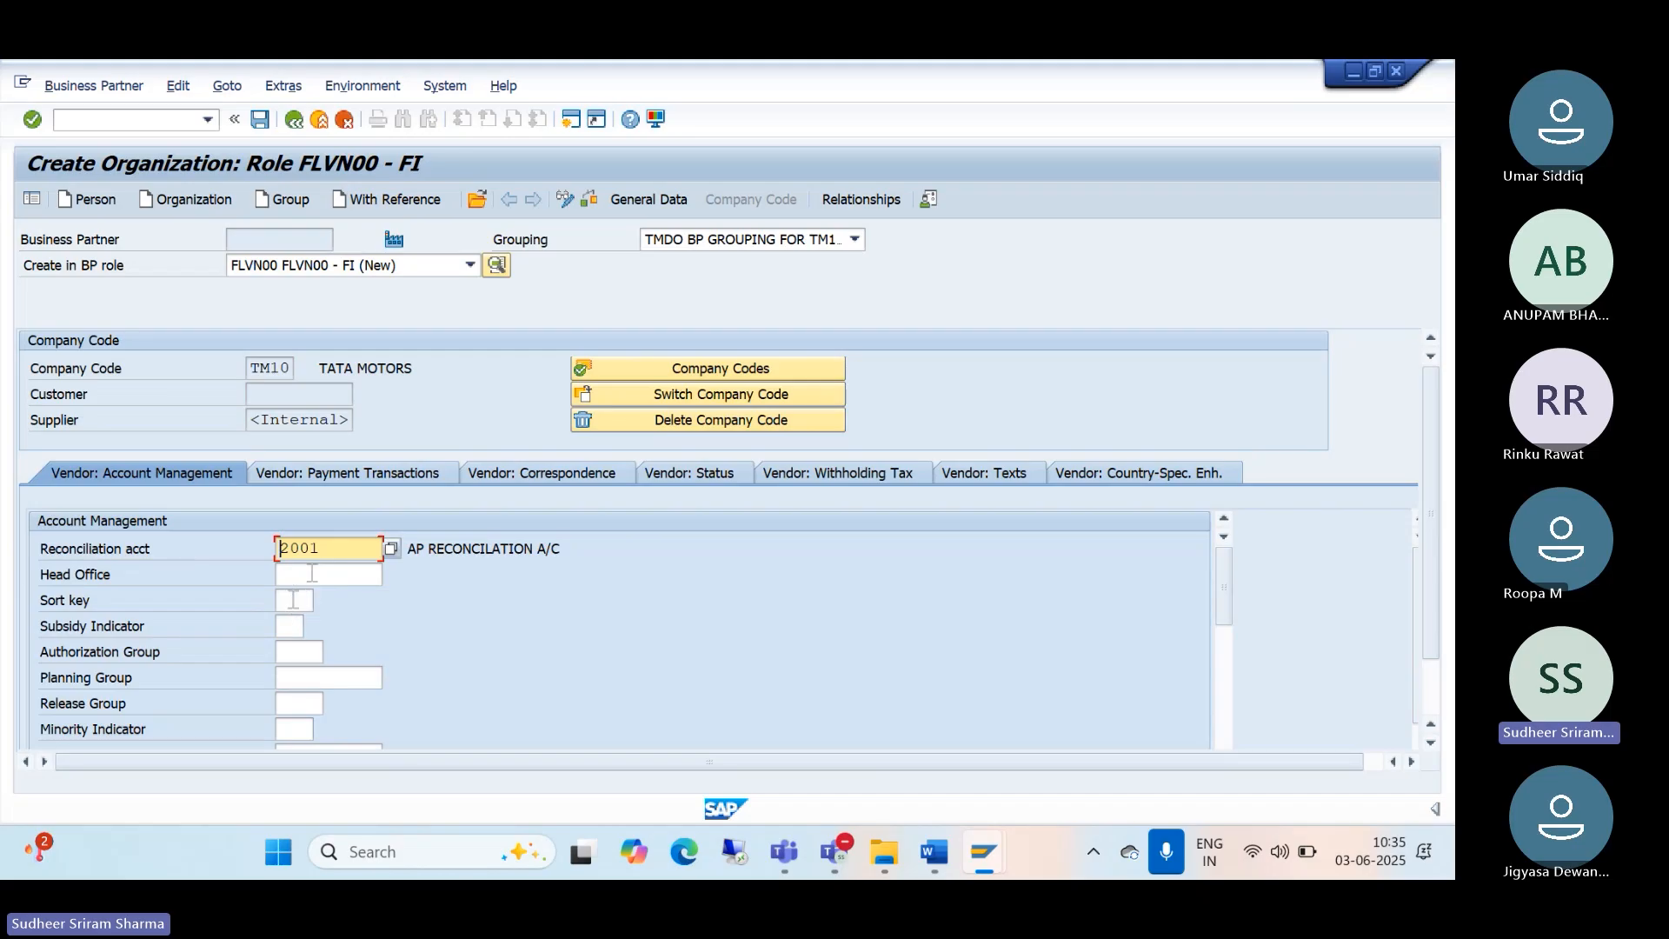
Step: Set terms of payment 0001 and save, creating partner 185 as supplier 8
left_click(329, 474)
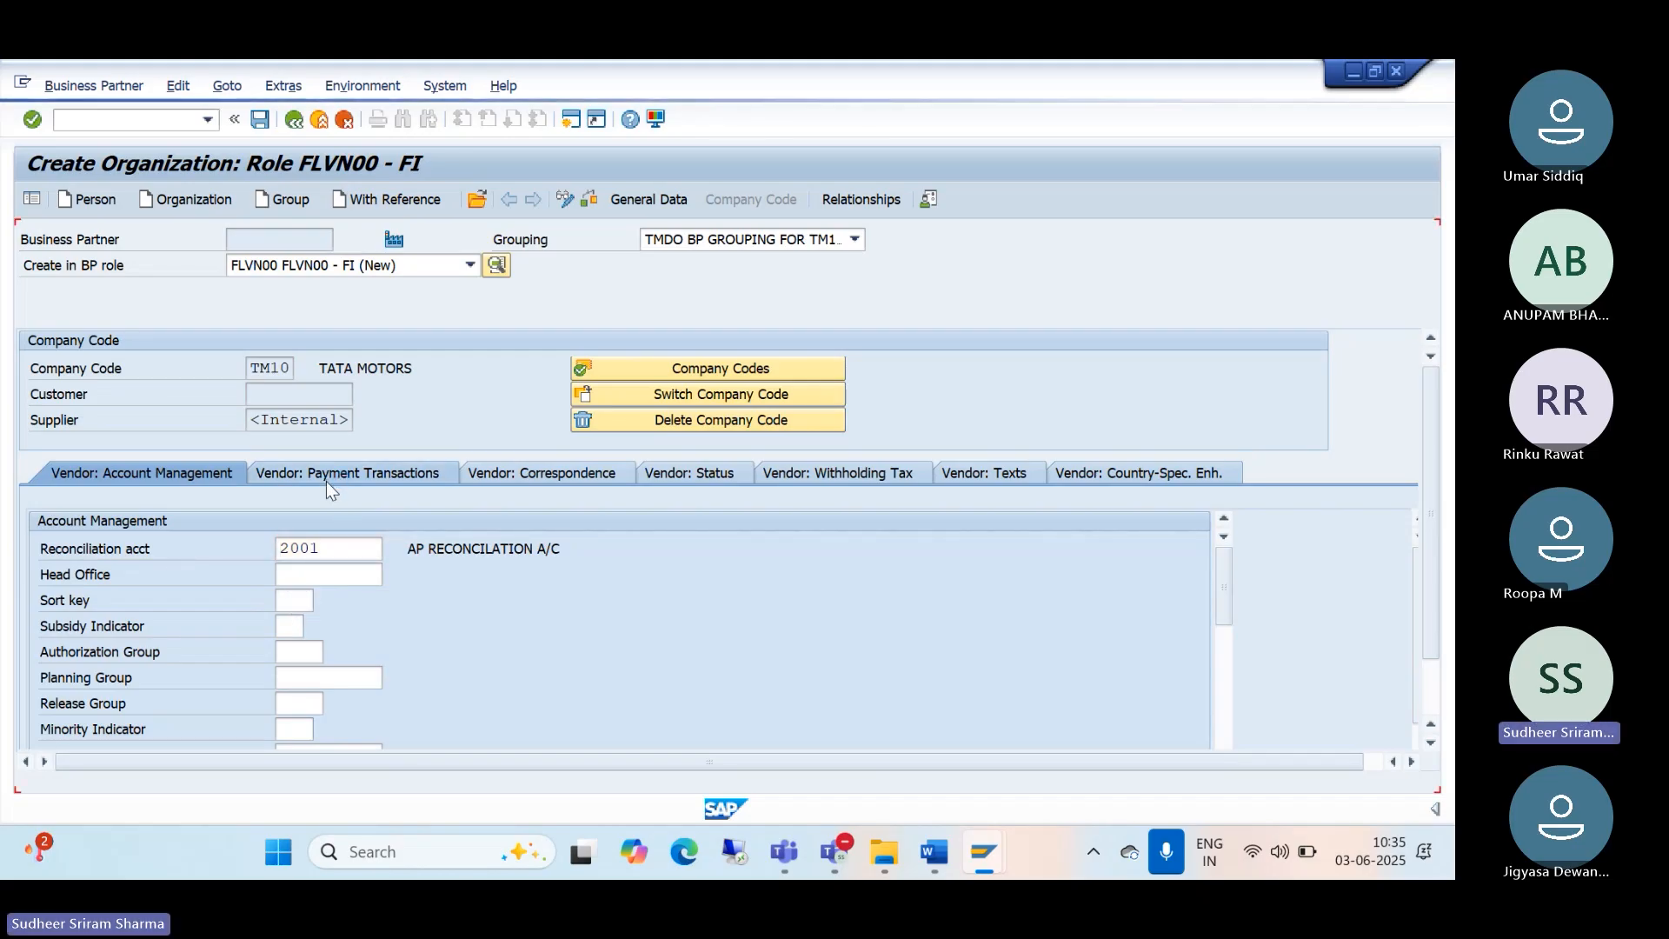
type("0001")
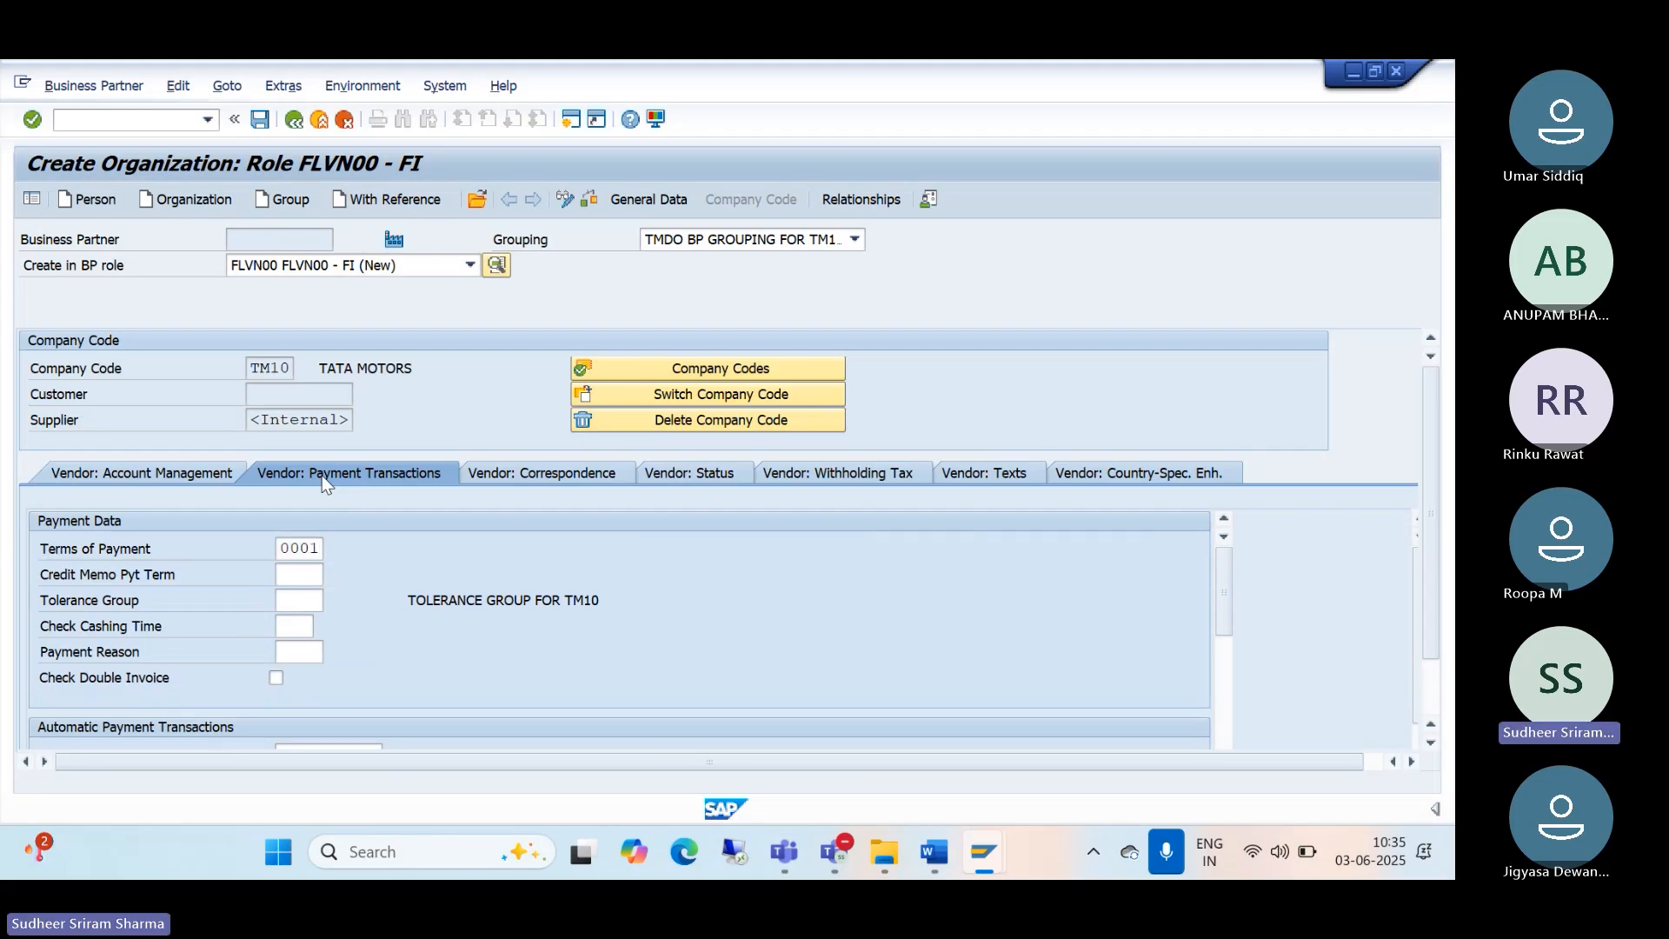
key("Return")
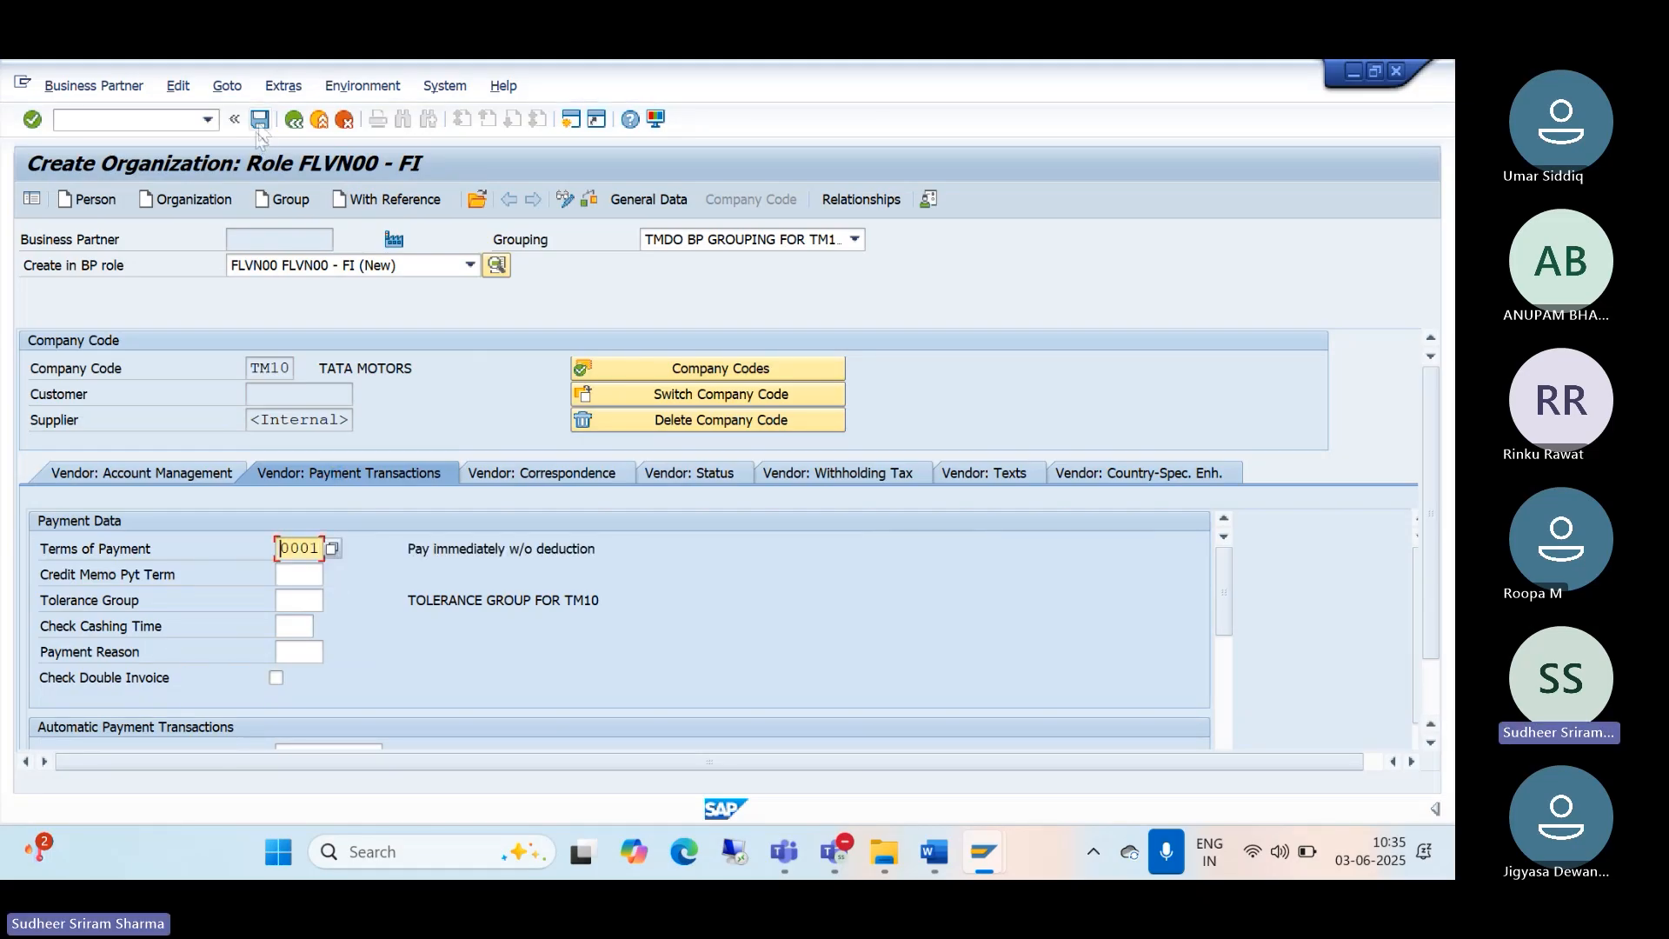
left_click(259, 122)
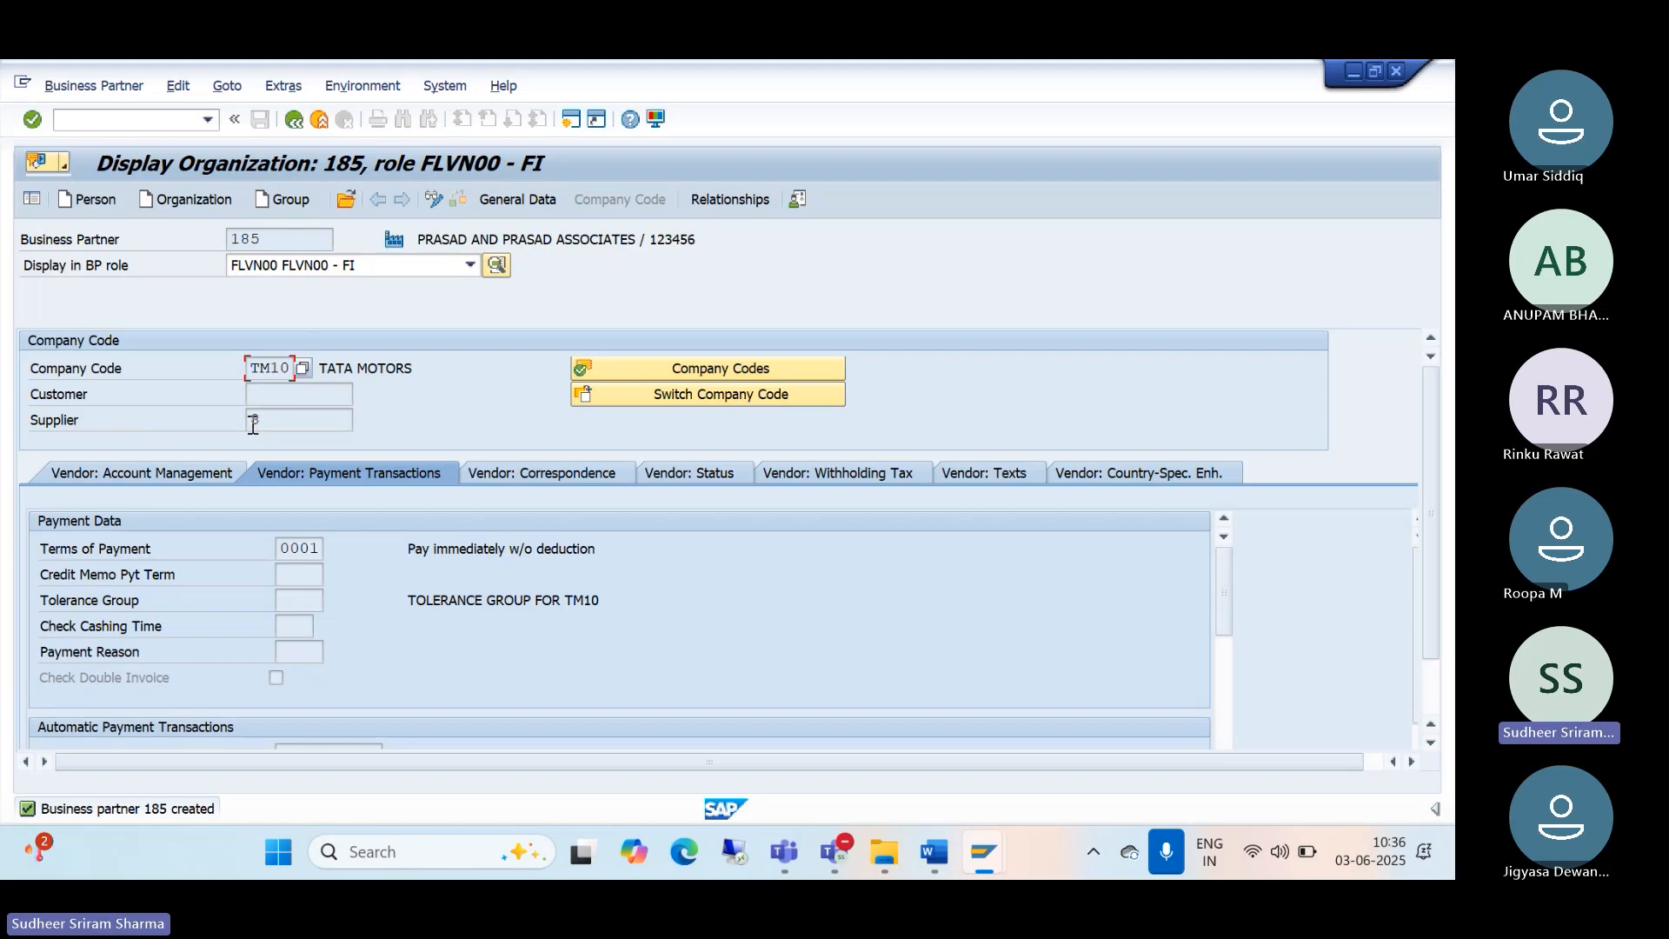
Step: Open Display Supplier via /NXK03 and search suppliers in company code TM10, showing suppliers 7 and 8
left_click(96, 126)
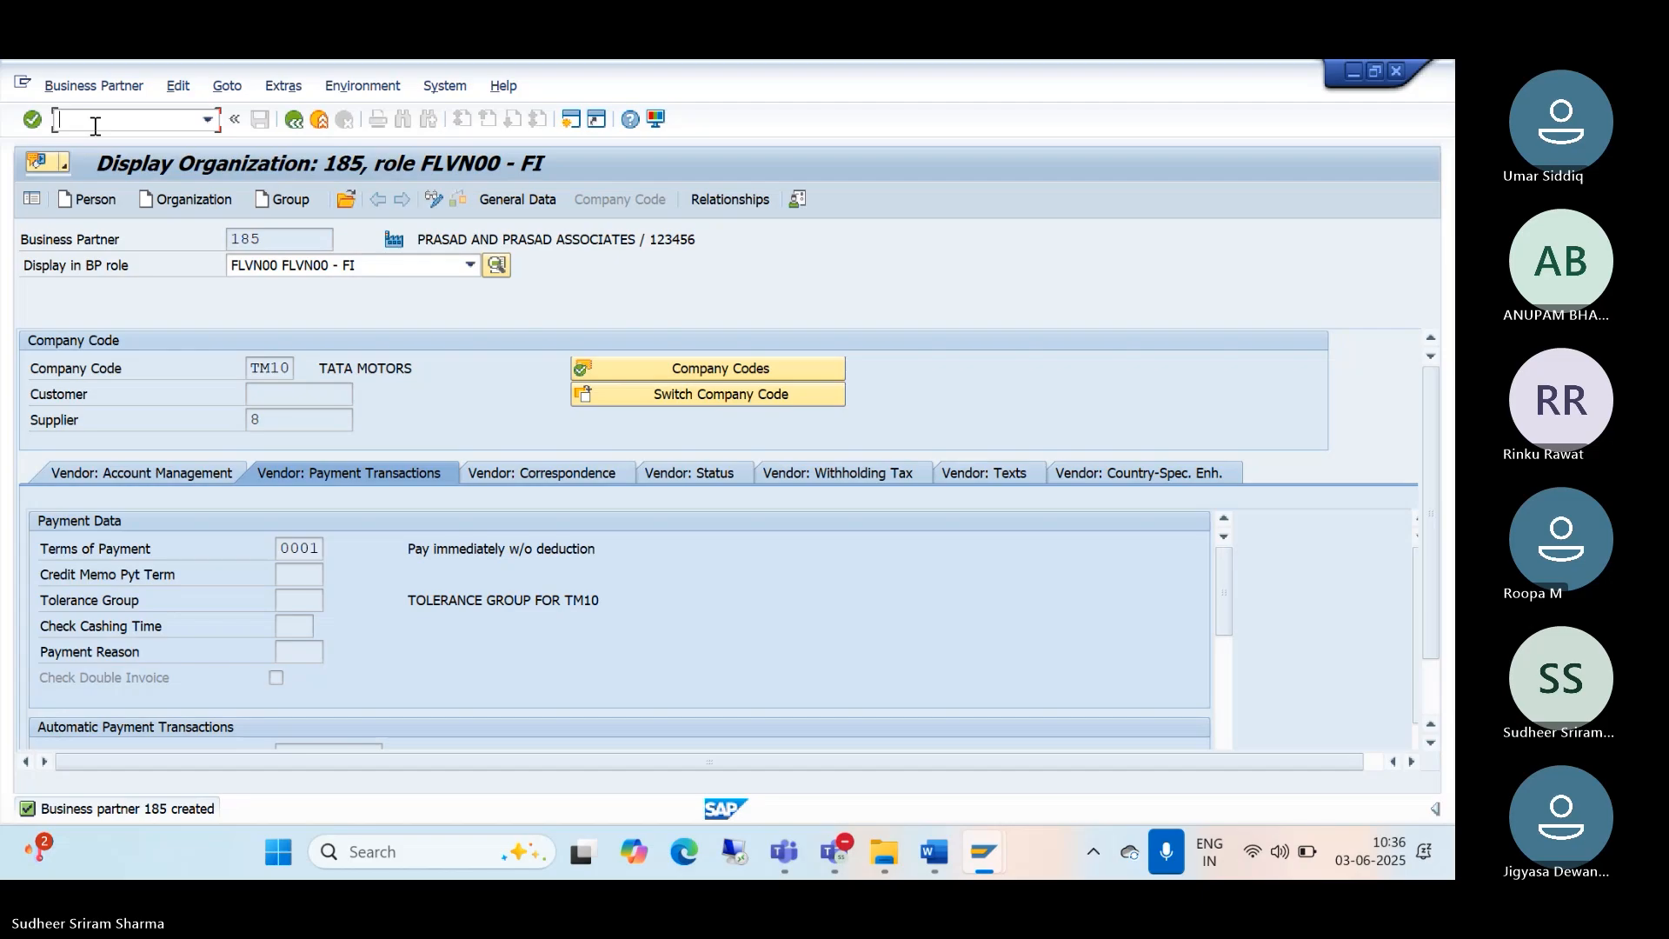
type("/NXK03")
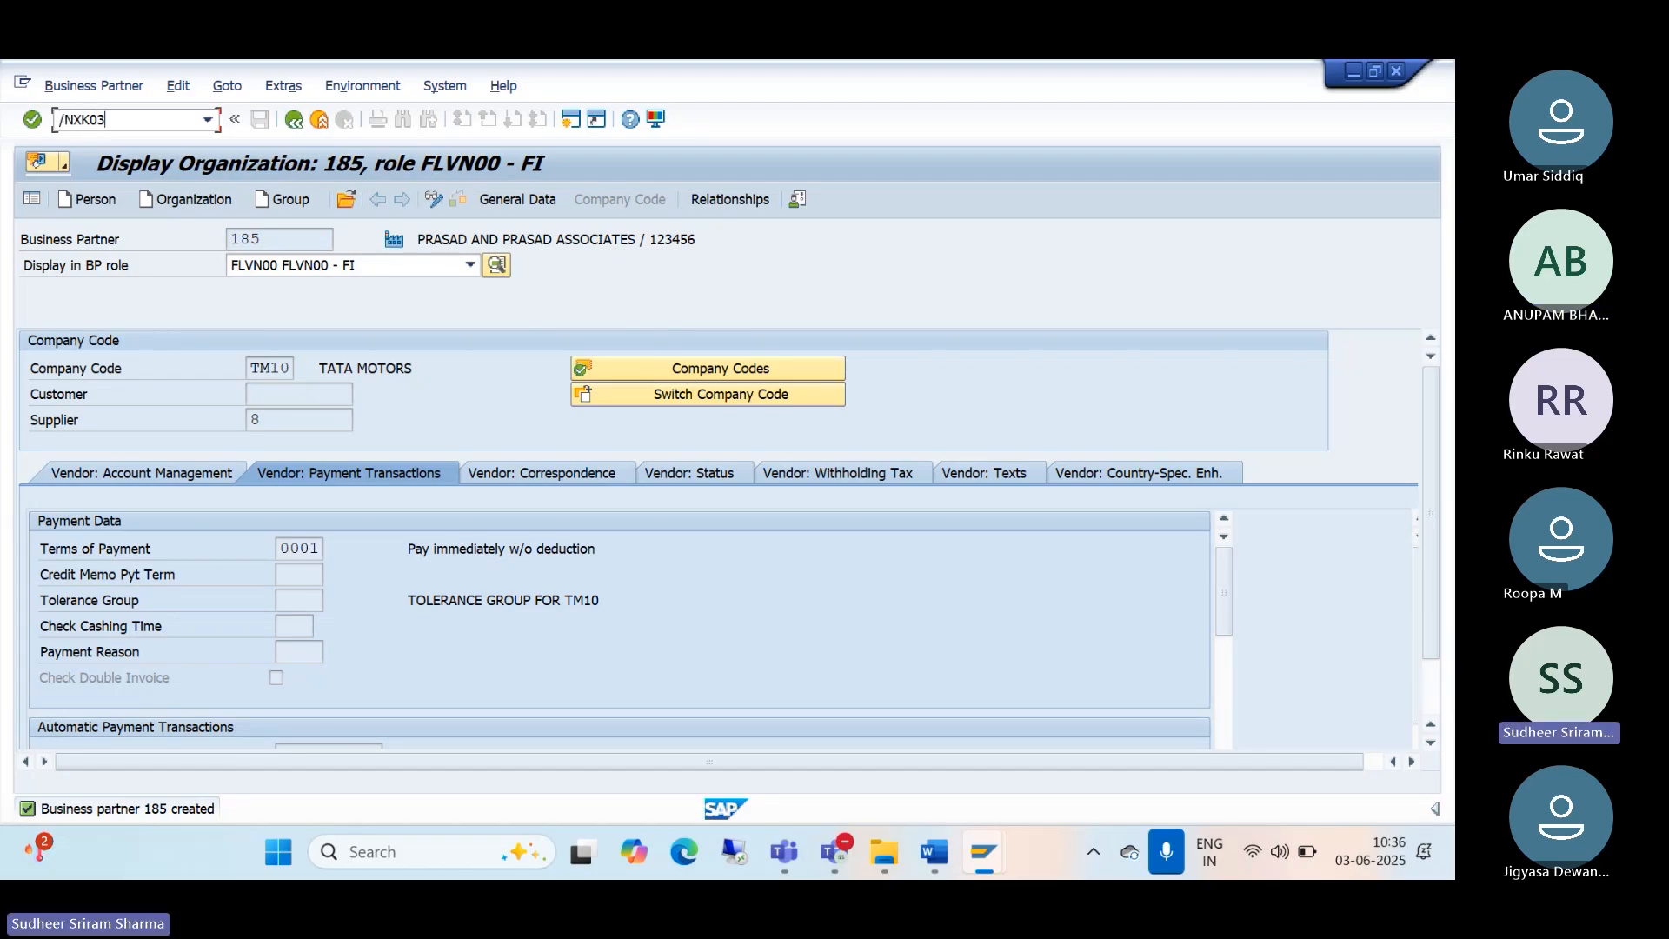
key("Return")
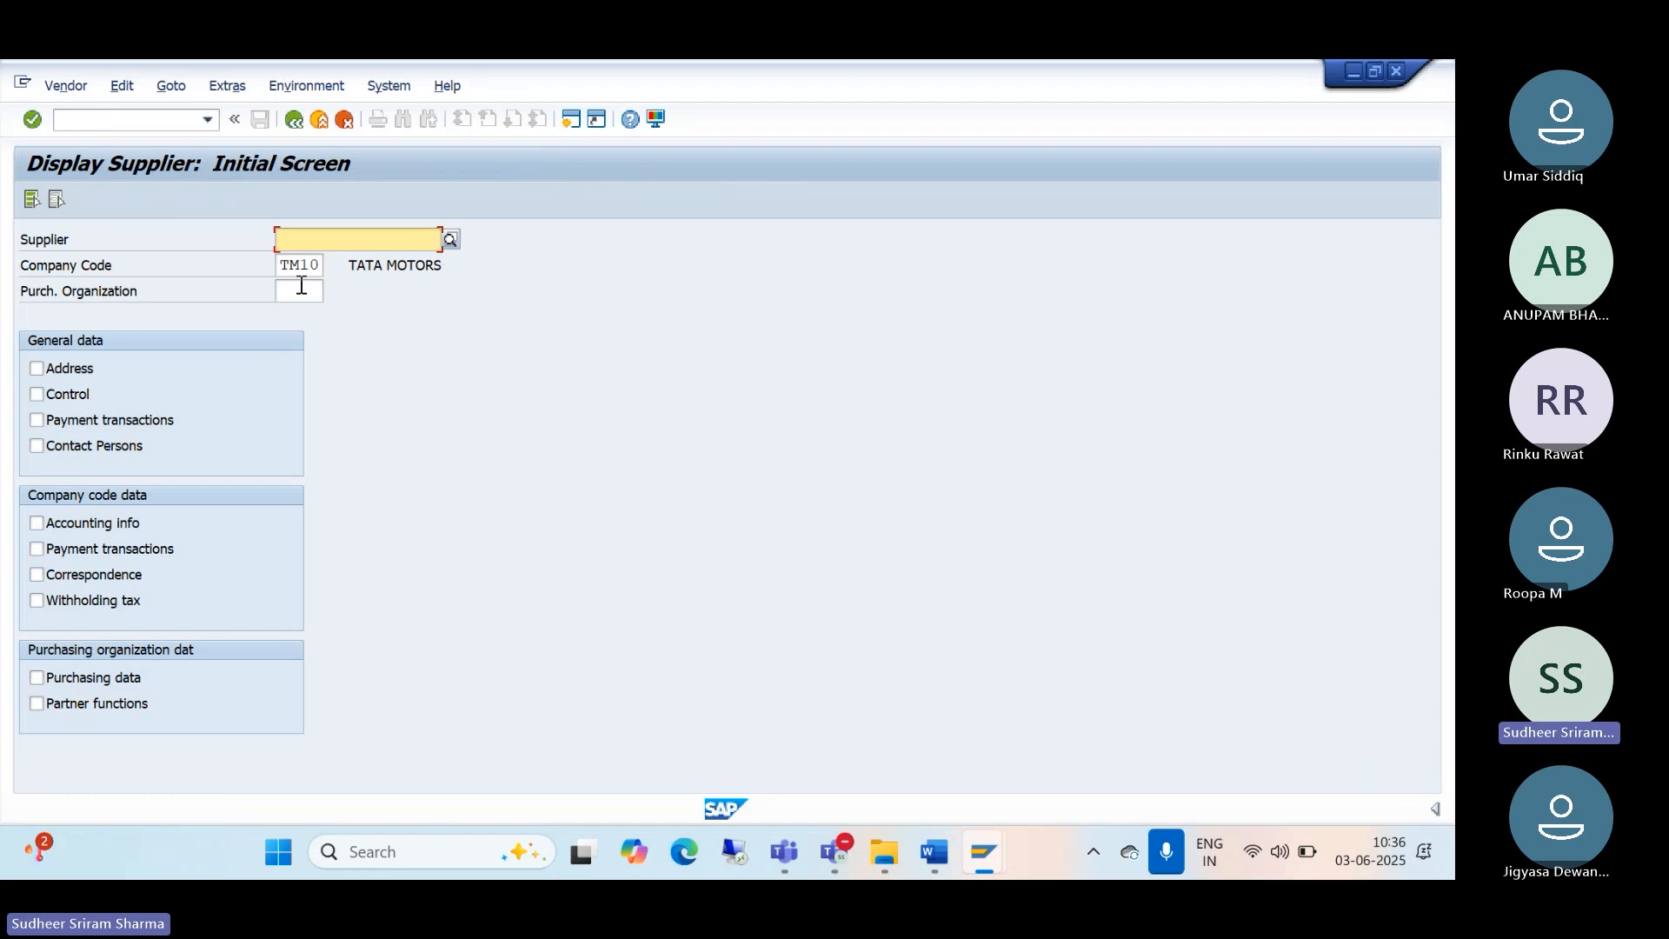
left_click(450, 243)
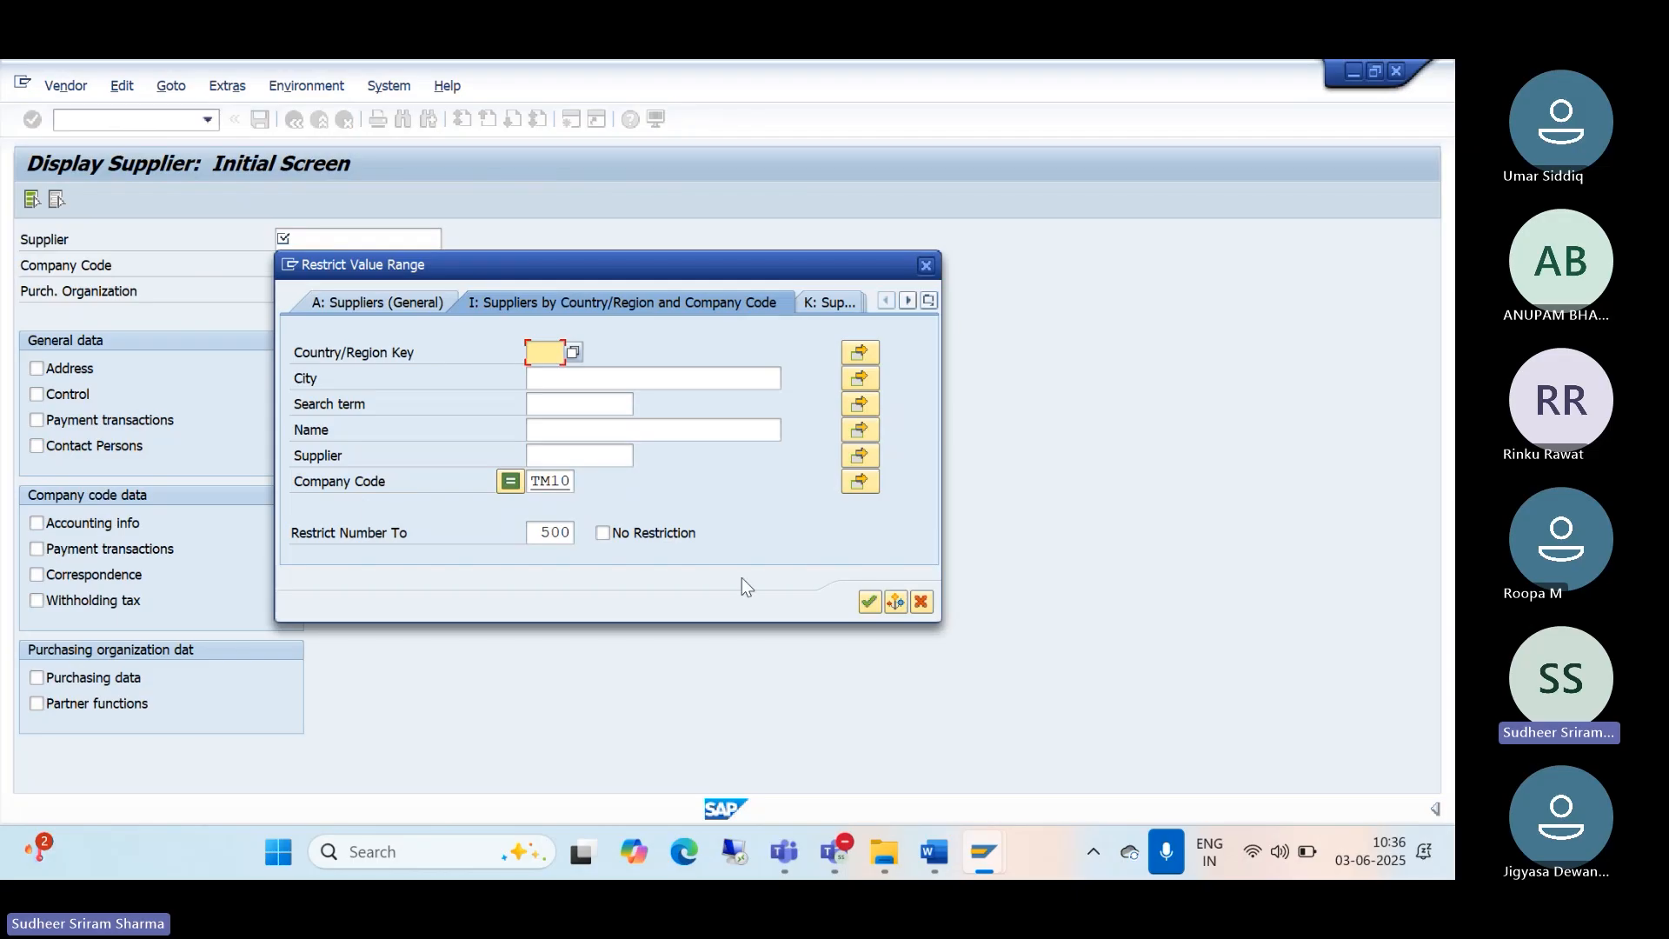
left_click(871, 601)
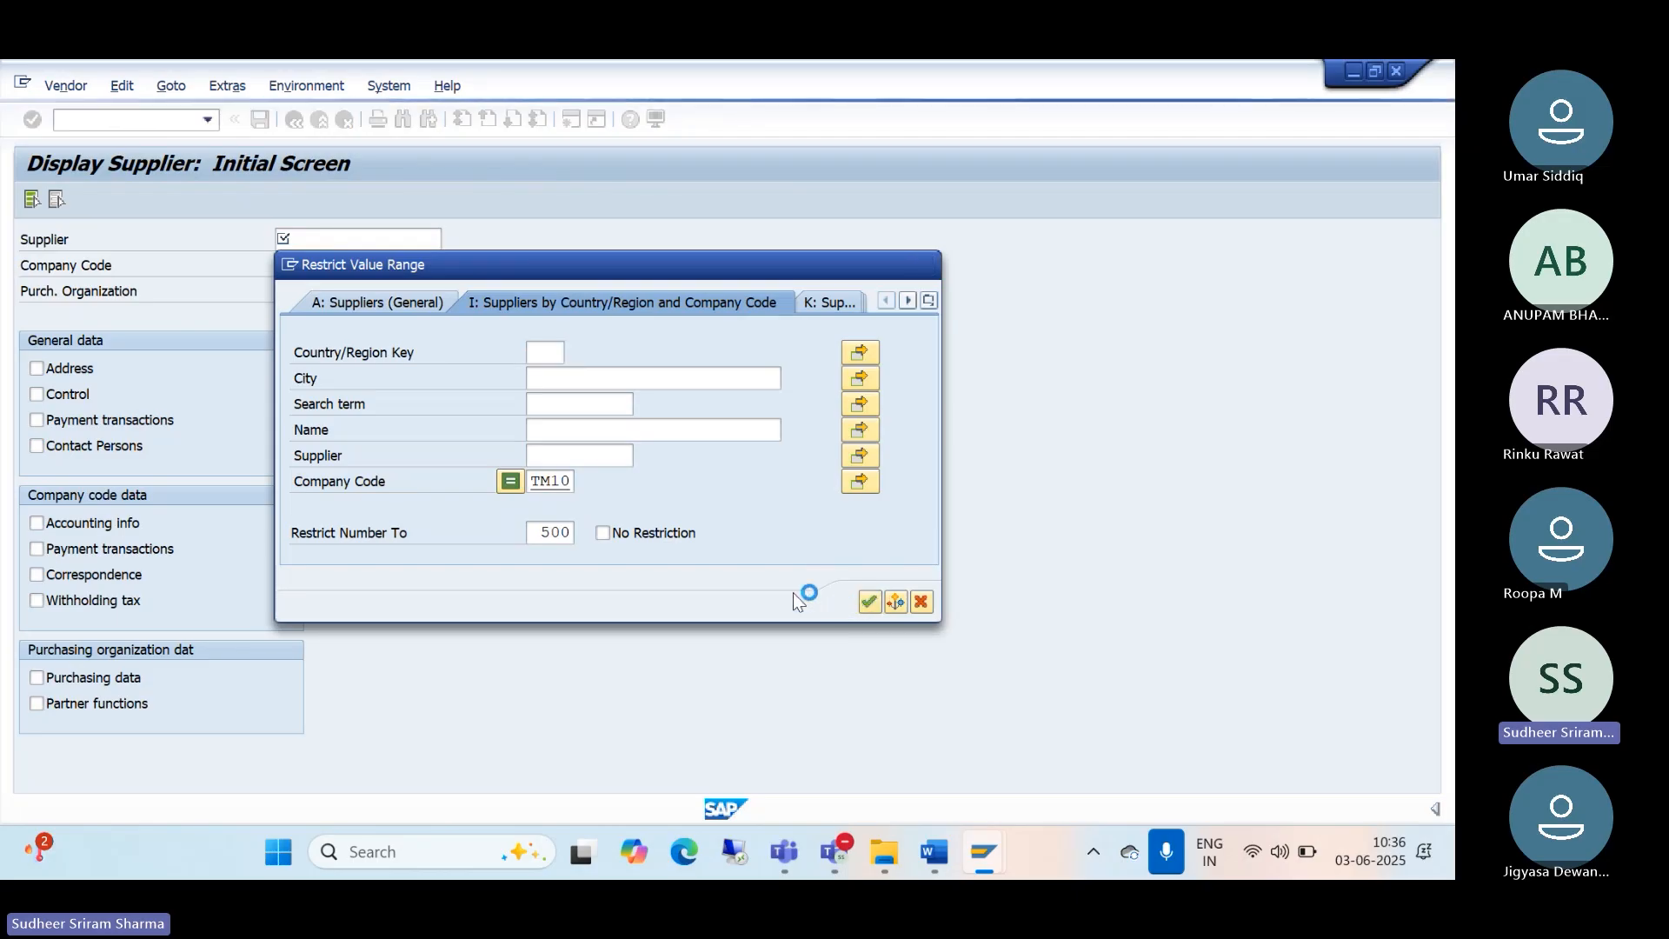
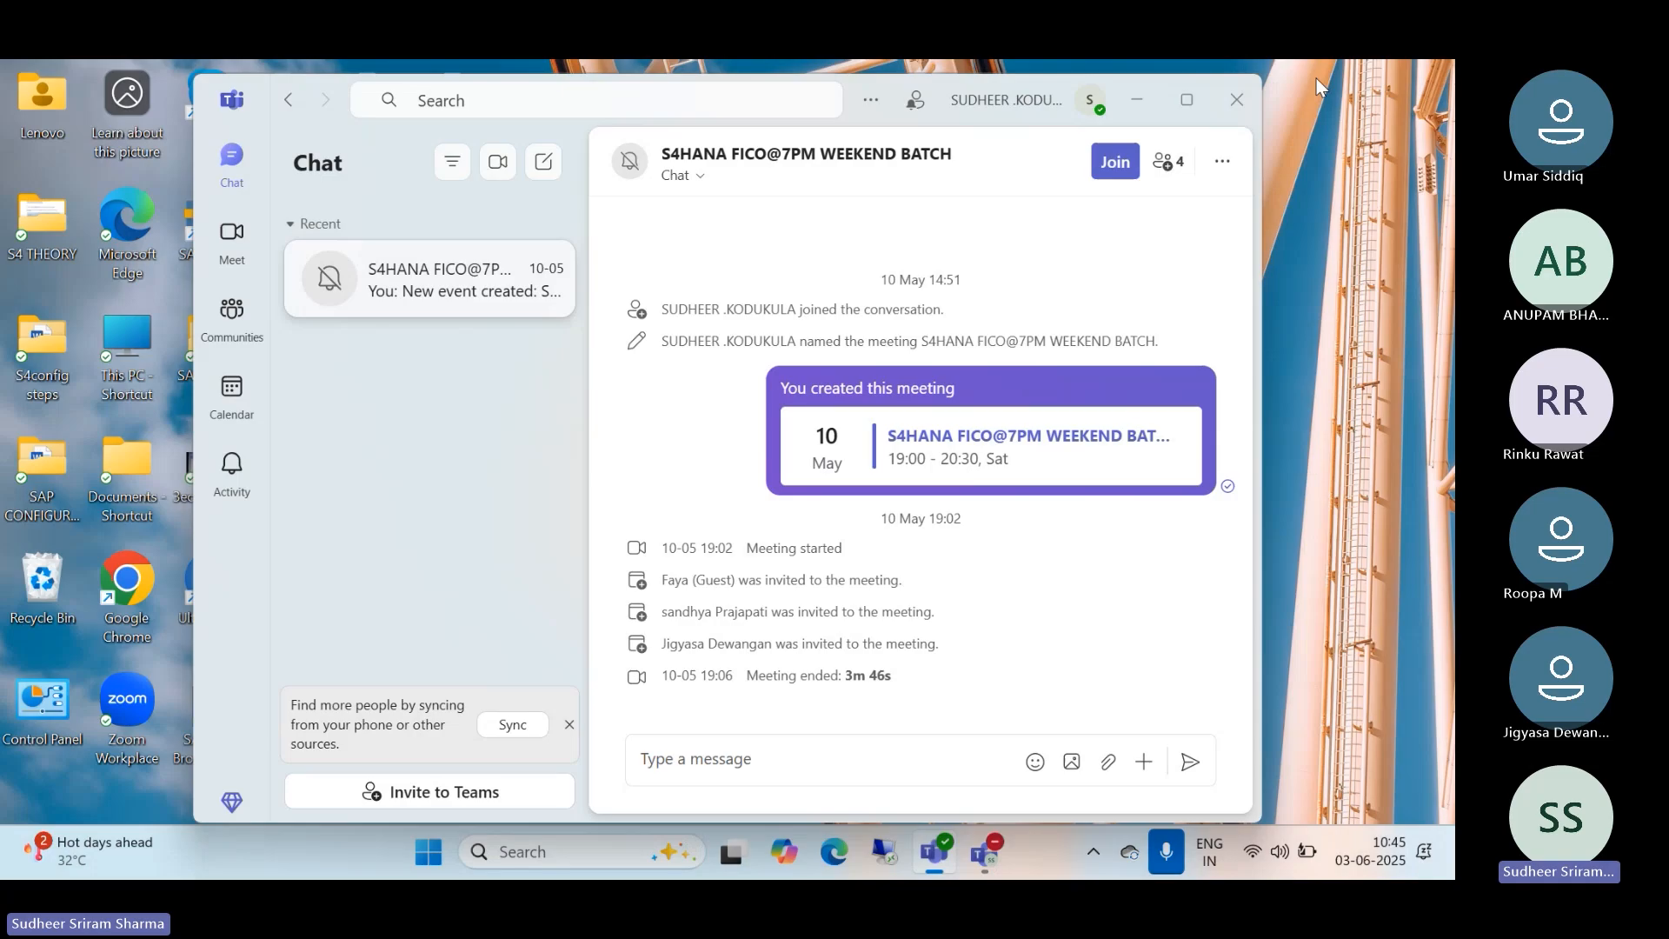
Step: Launch SAP Logon and connect to the S4/23 system from the Local list
double_click(207, 233)
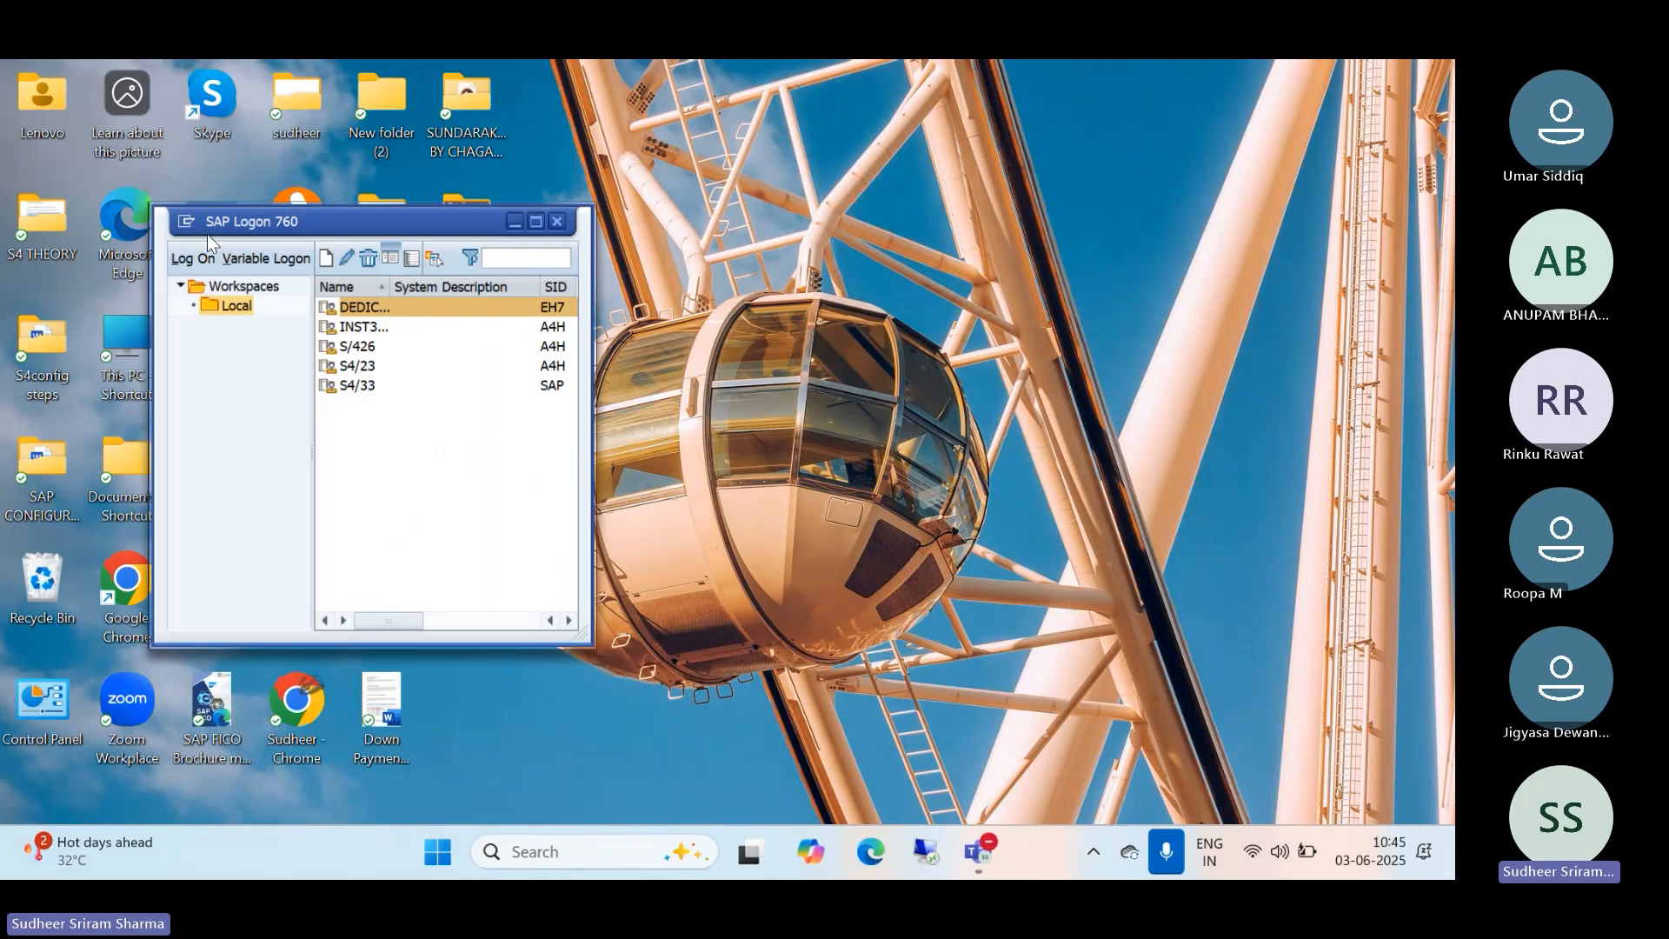
left_click(365, 366)
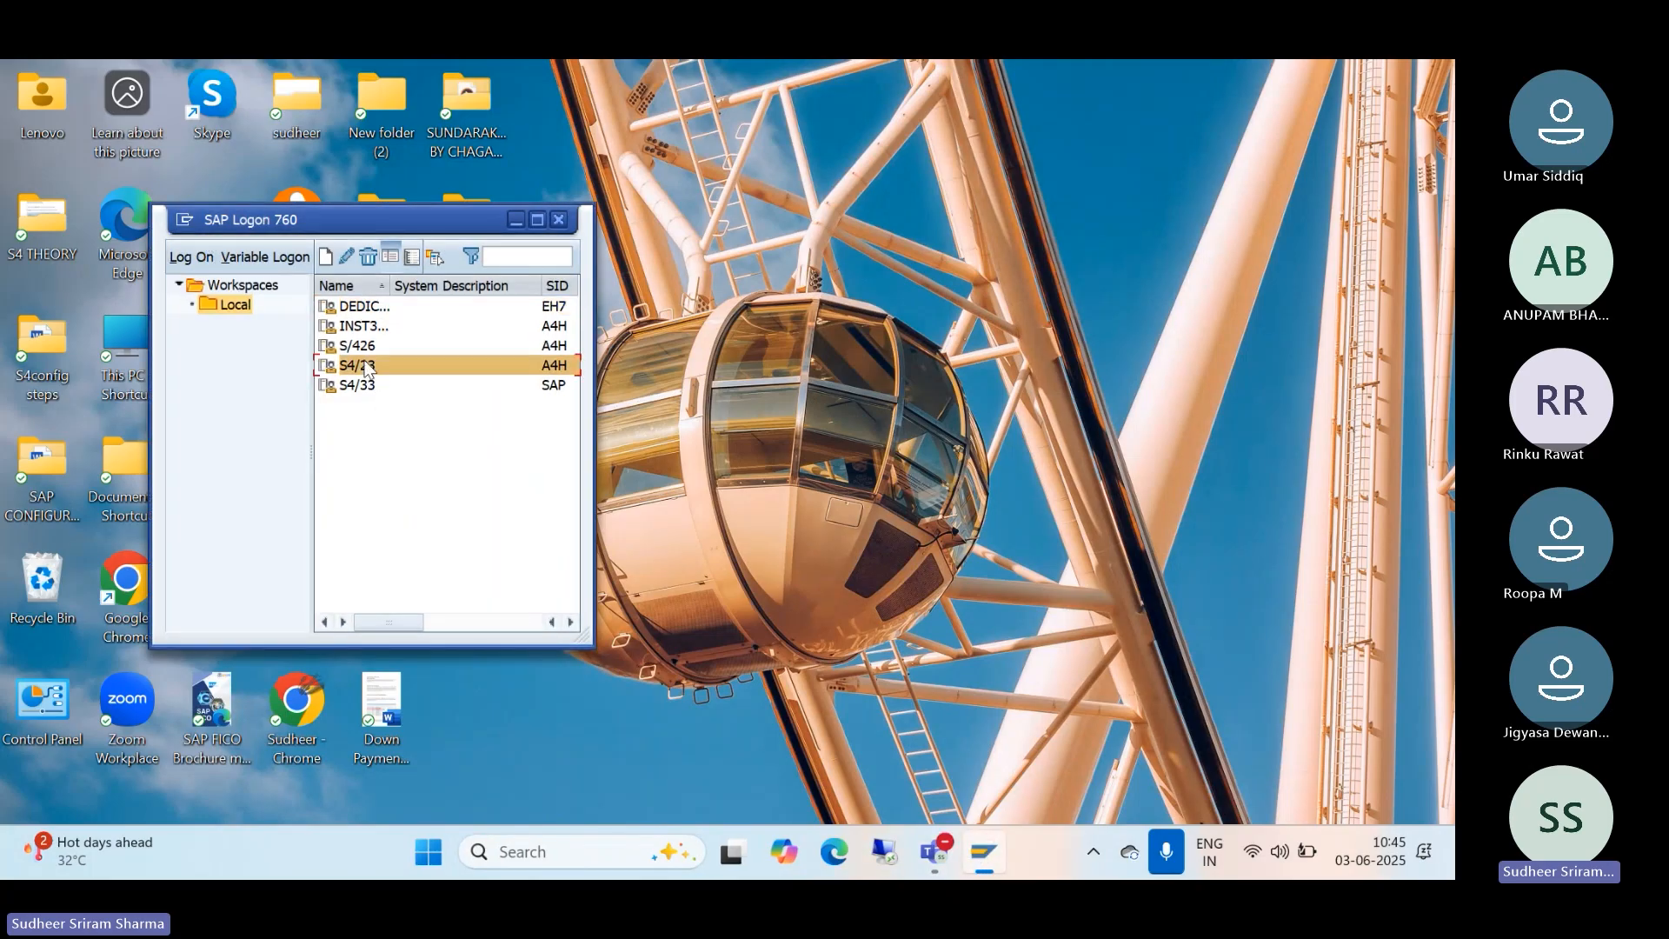
double_click(366, 366)
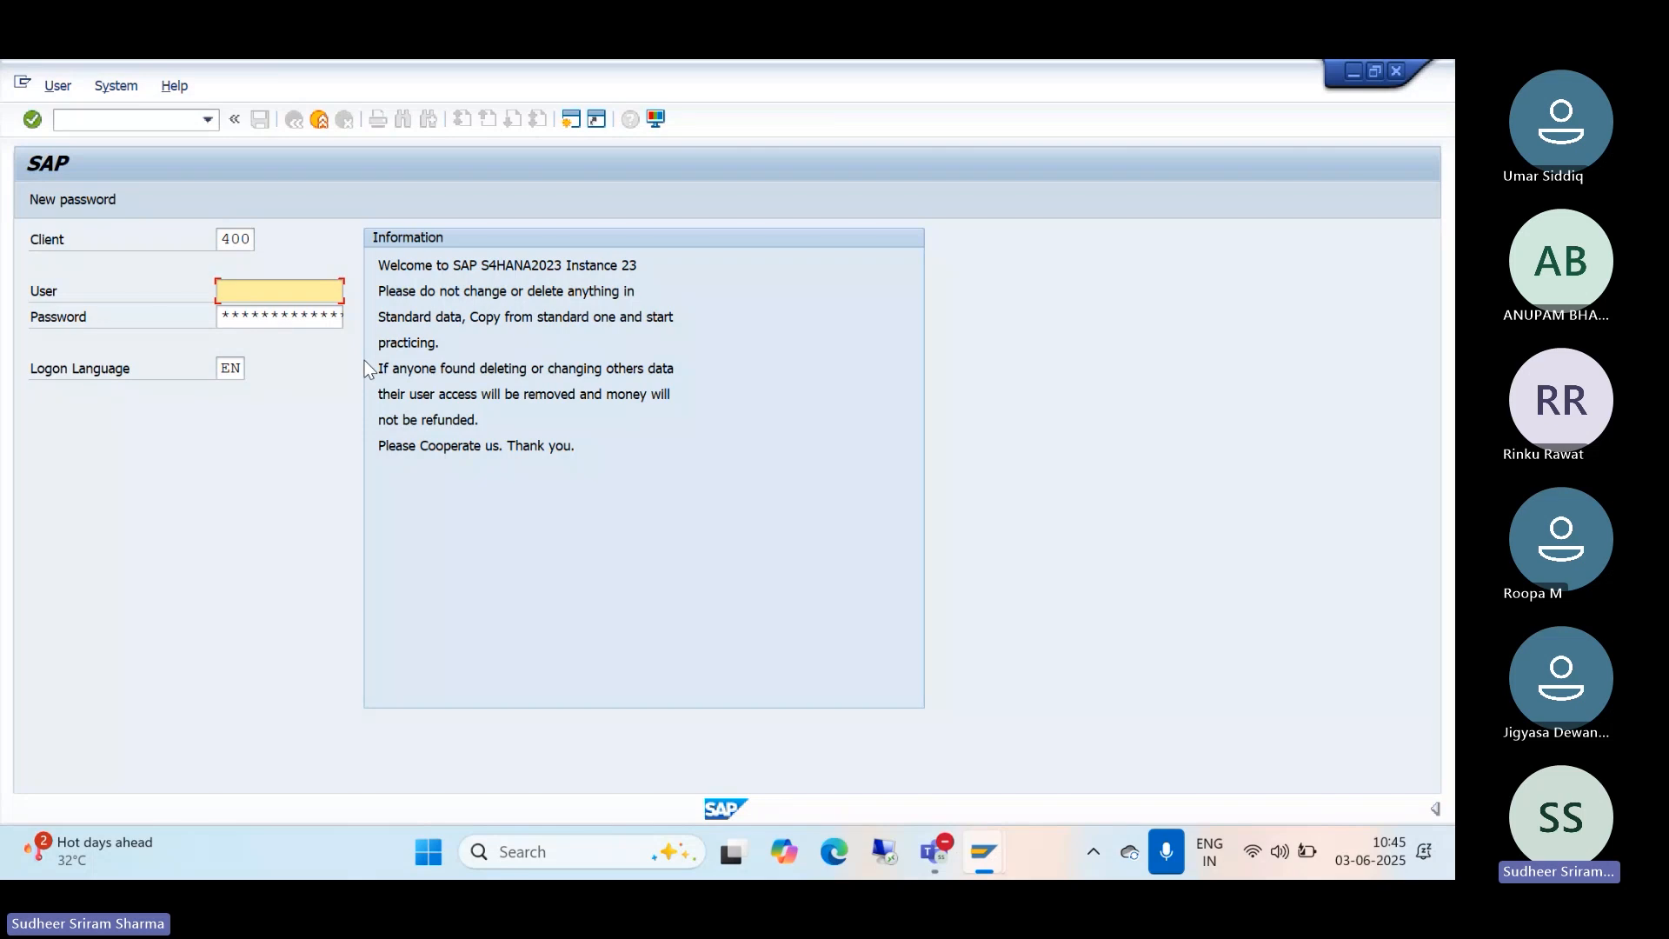
Step: Log on to client 400 with the saved user name and the account password
key("space")
left_click(285, 310)
left_click(272, 315)
type("*****")
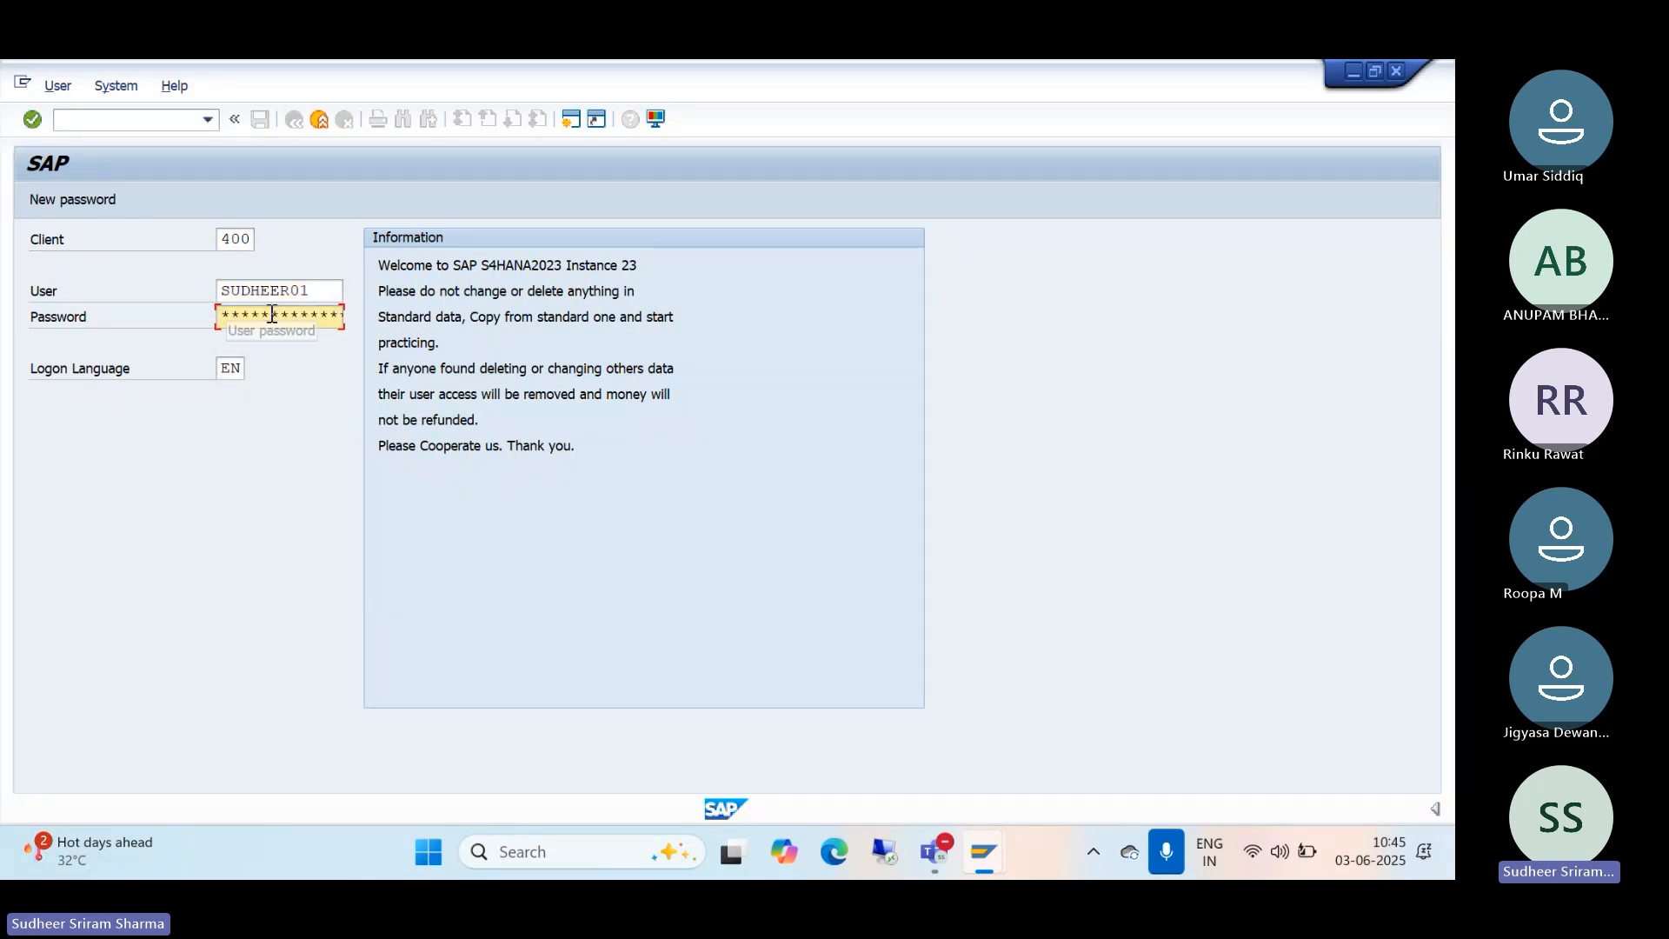
key("Return")
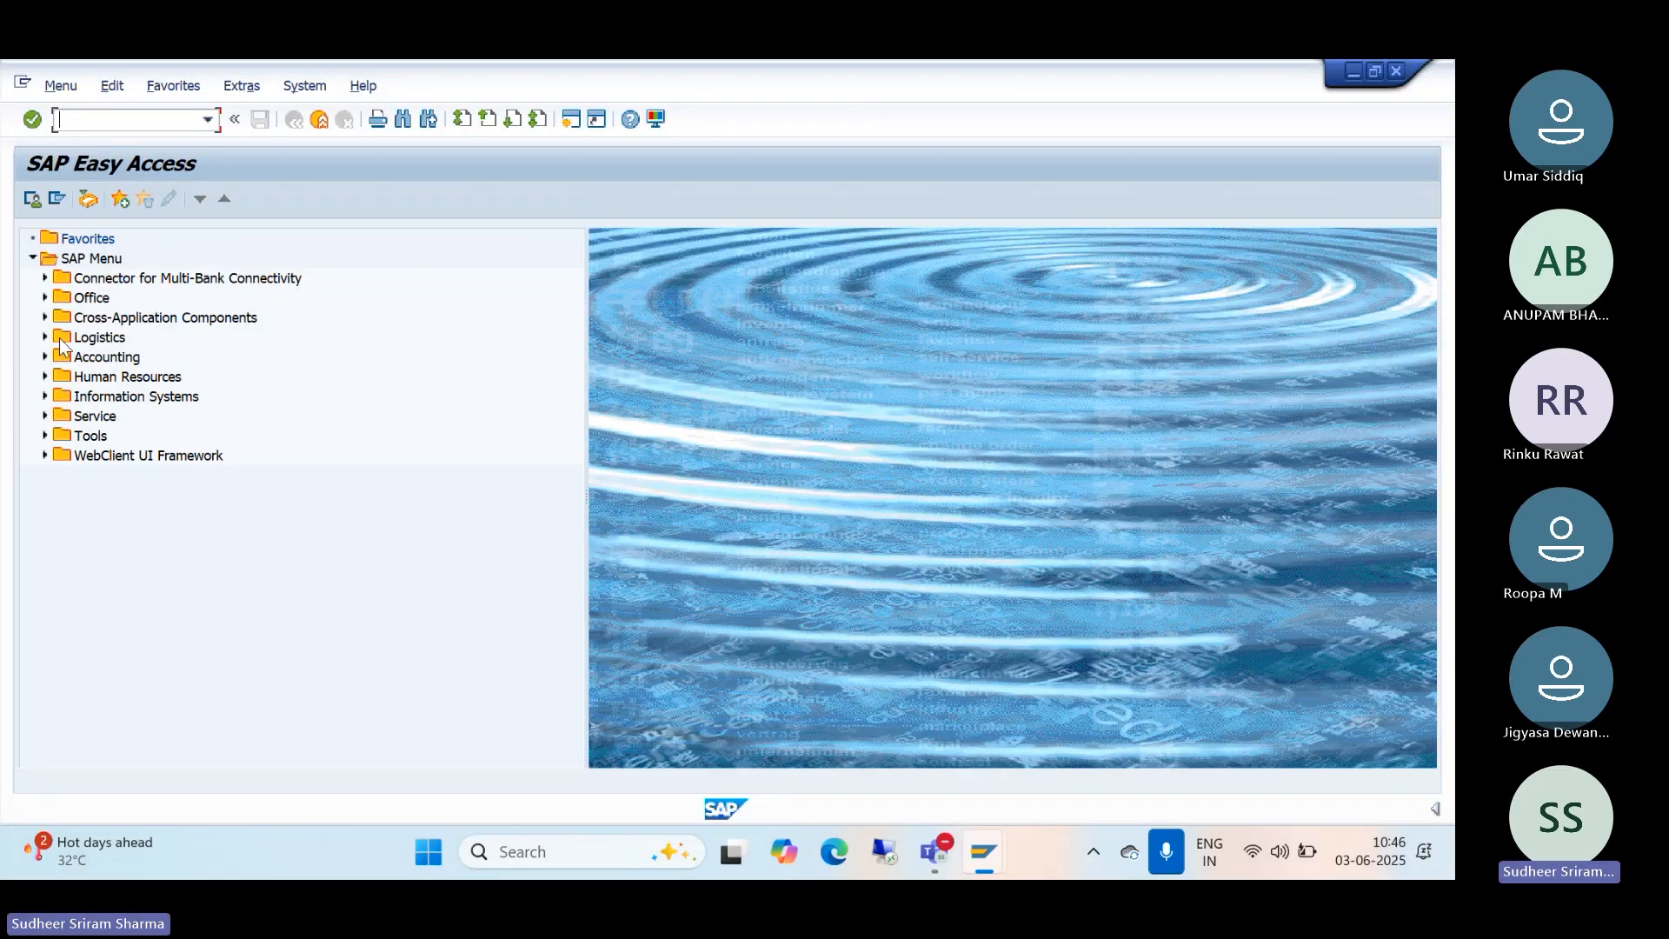
Step: Expand Accounting > Financial Accounting in the SAP menu, then bring up the Teams windows
left_click(45, 356)
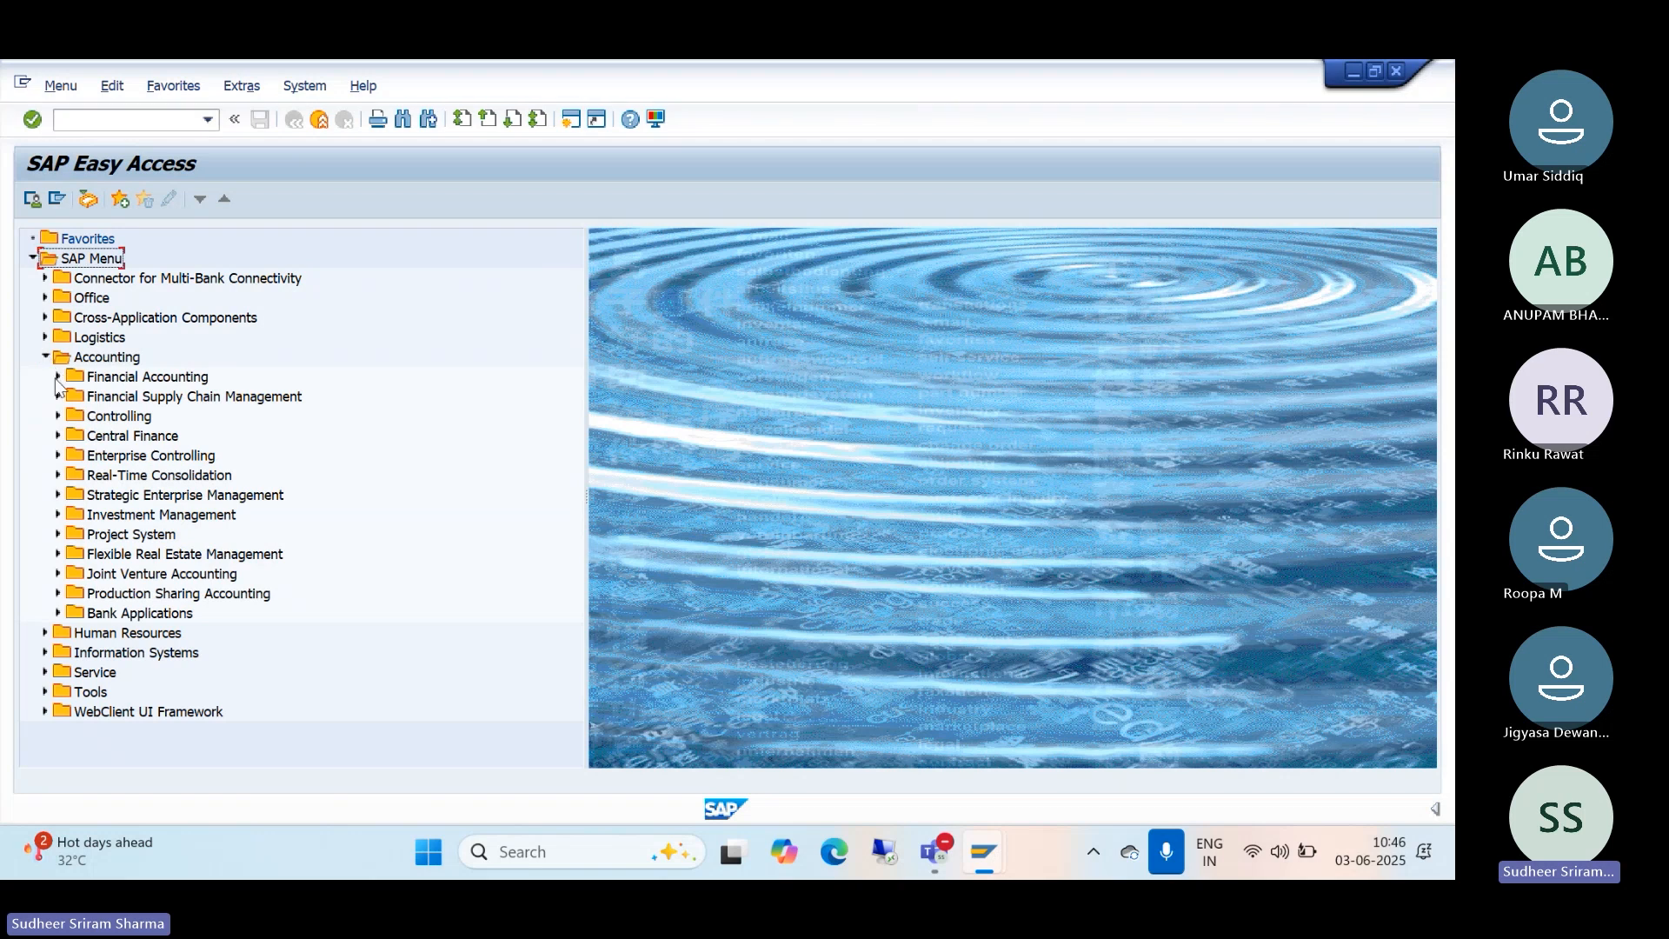
left_click(58, 377)
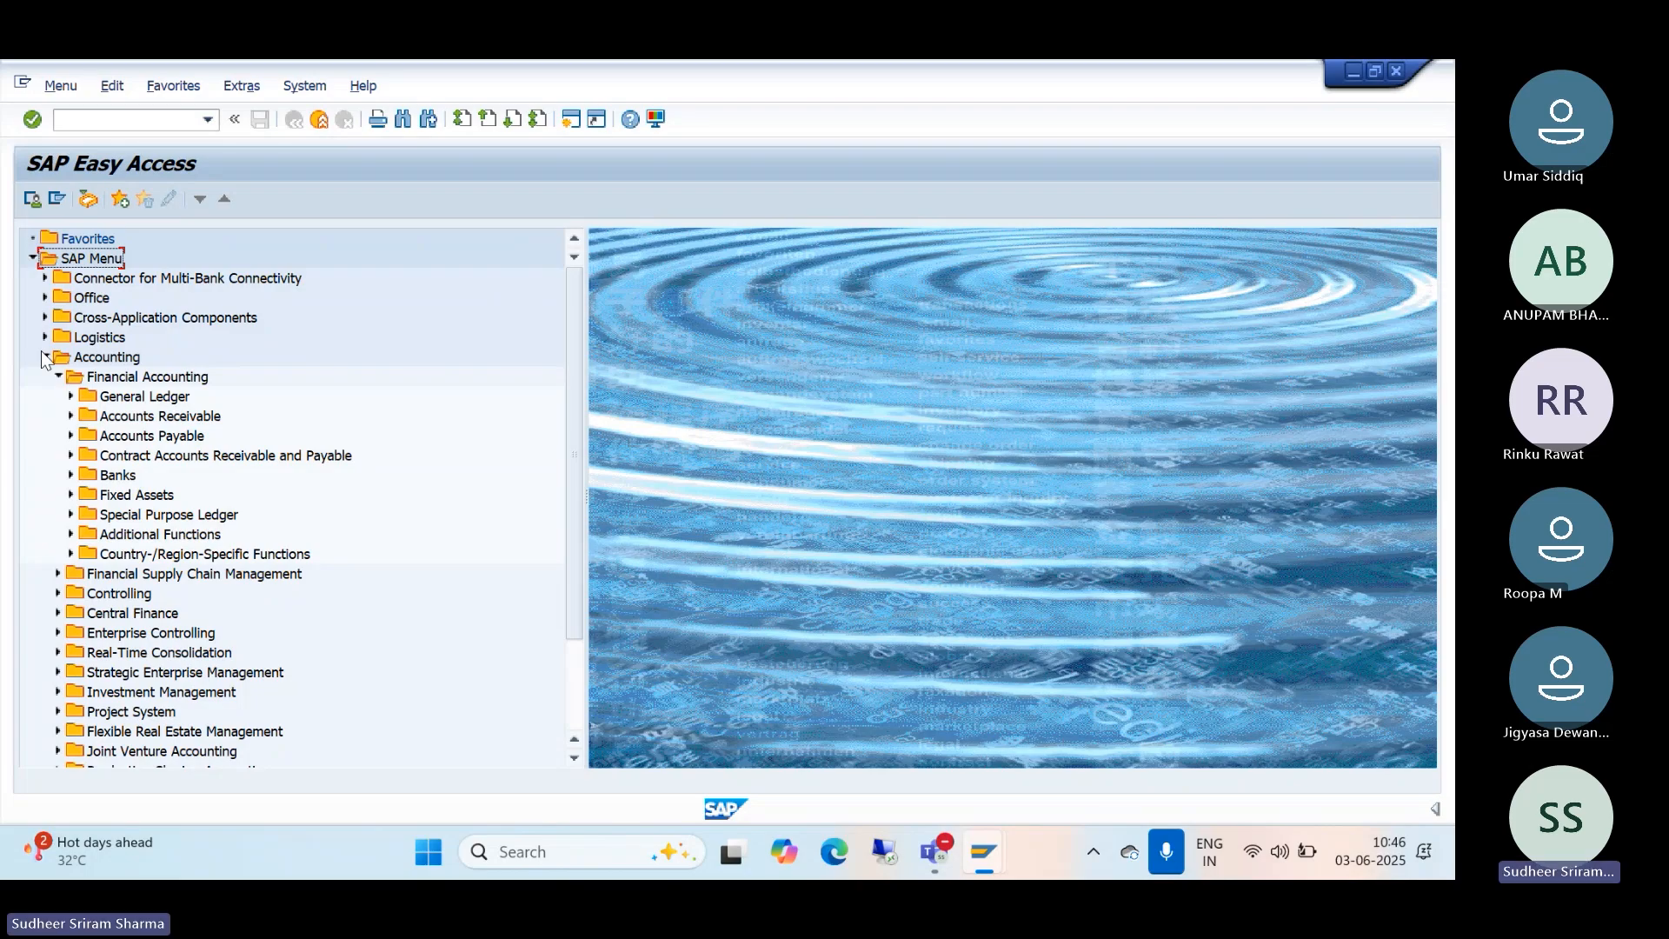
left_click(934, 852)
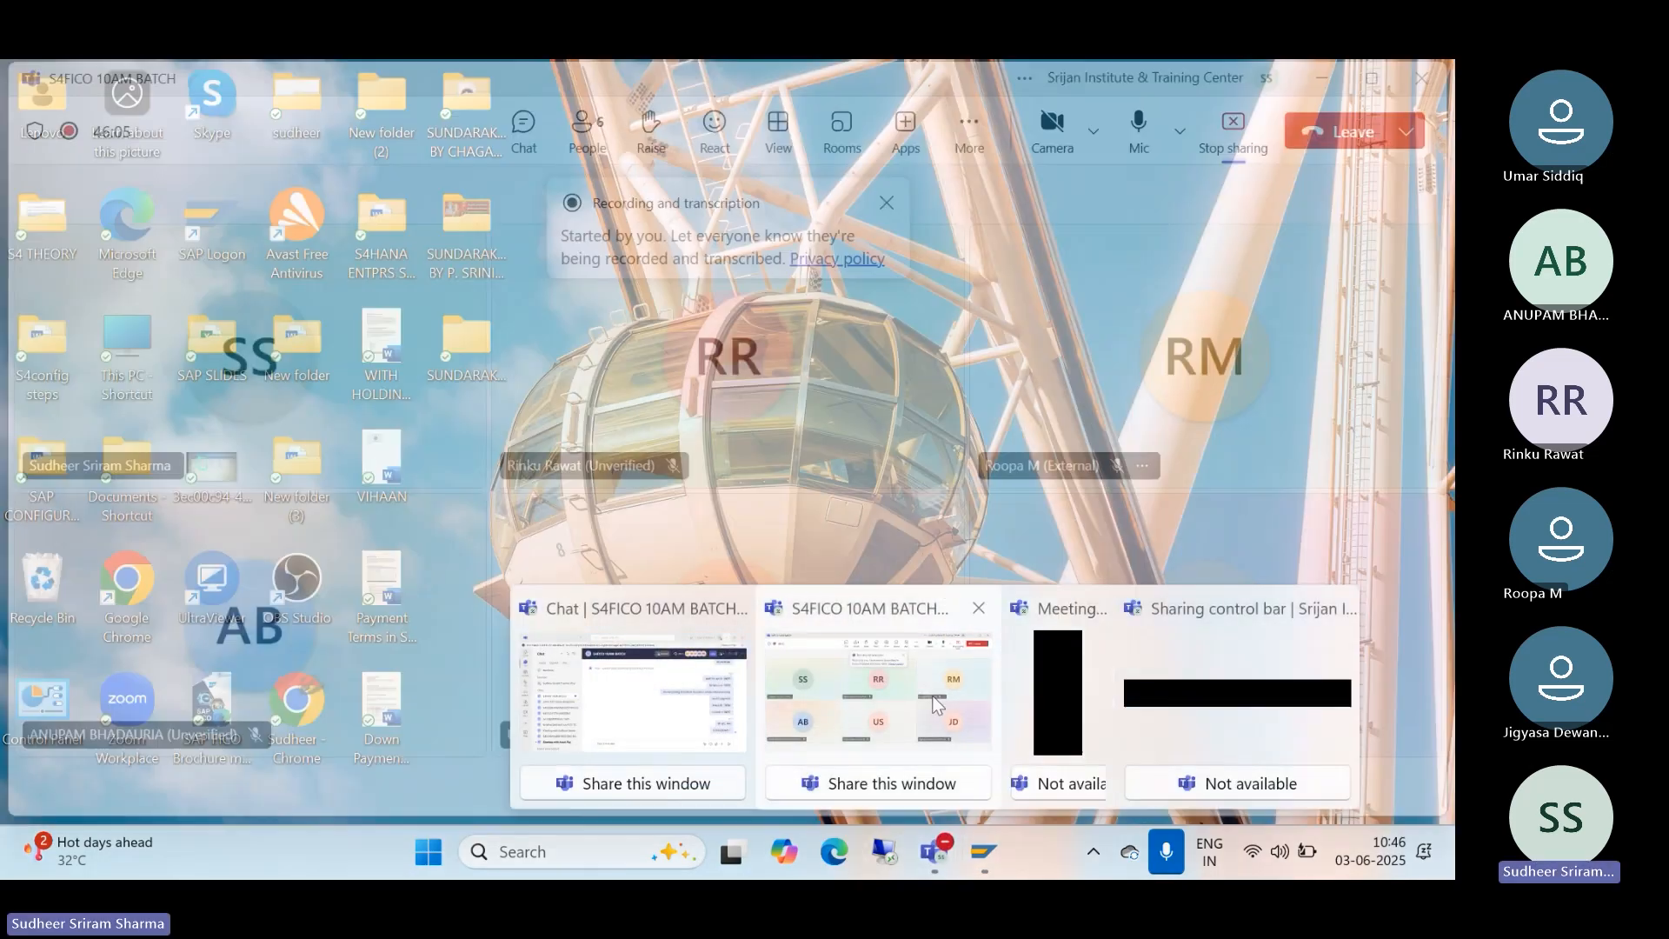
Step: Unmute the microphone in the Teams meeting and minimize it to return to SAP
left_click(1083, 660)
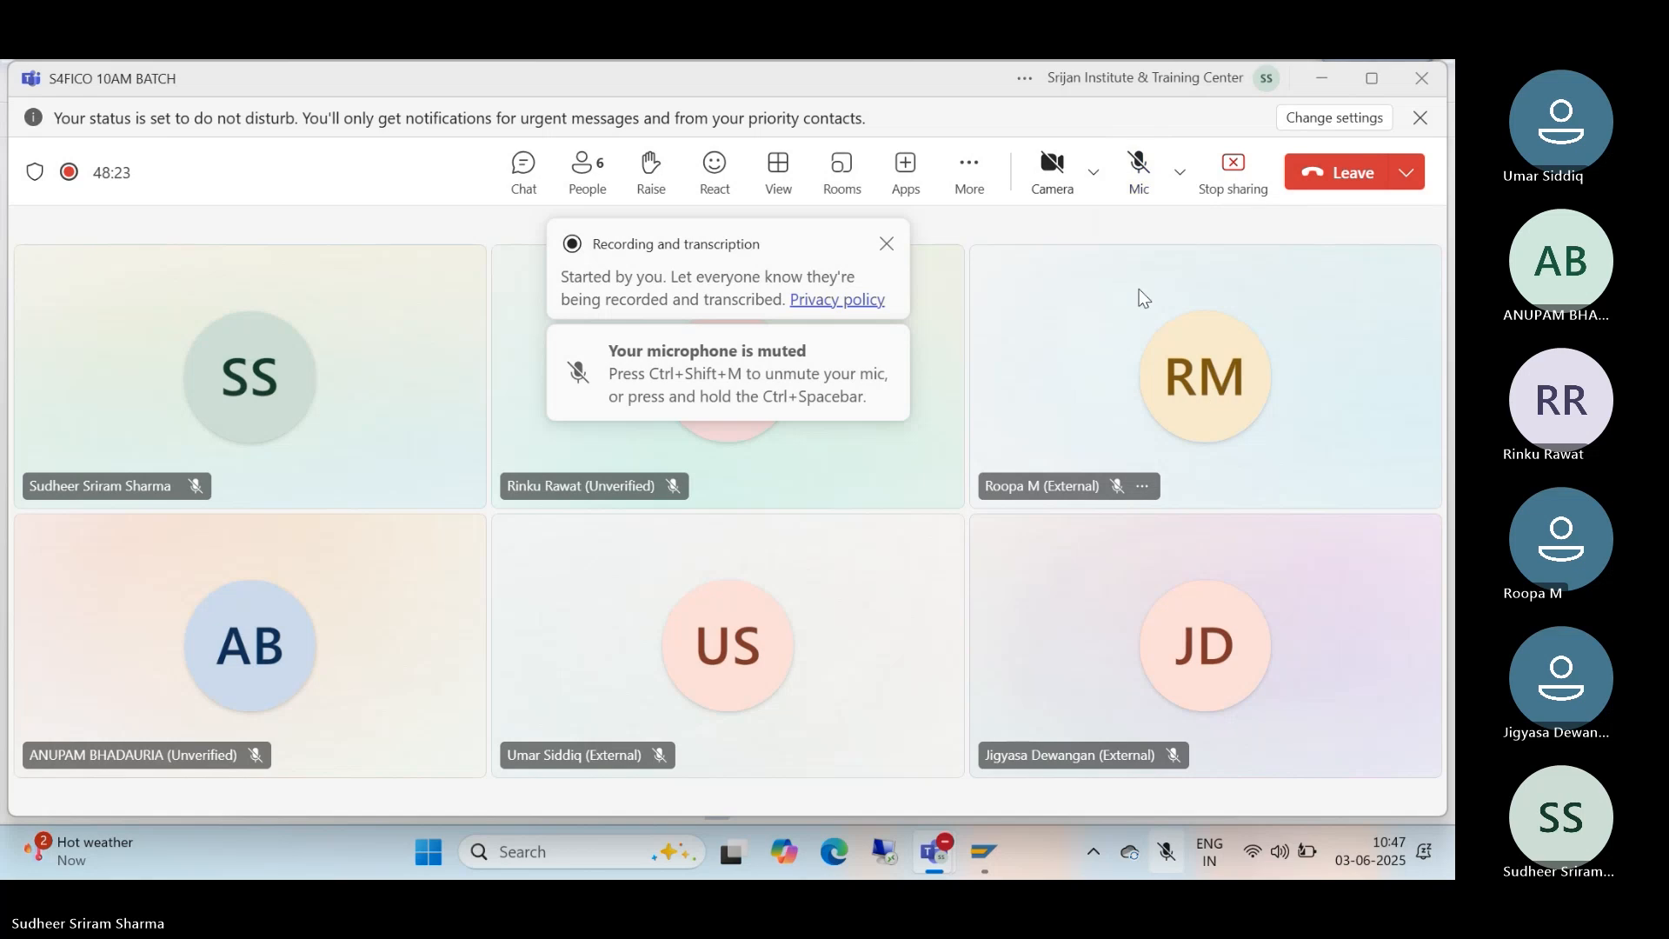
left_click(1140, 184)
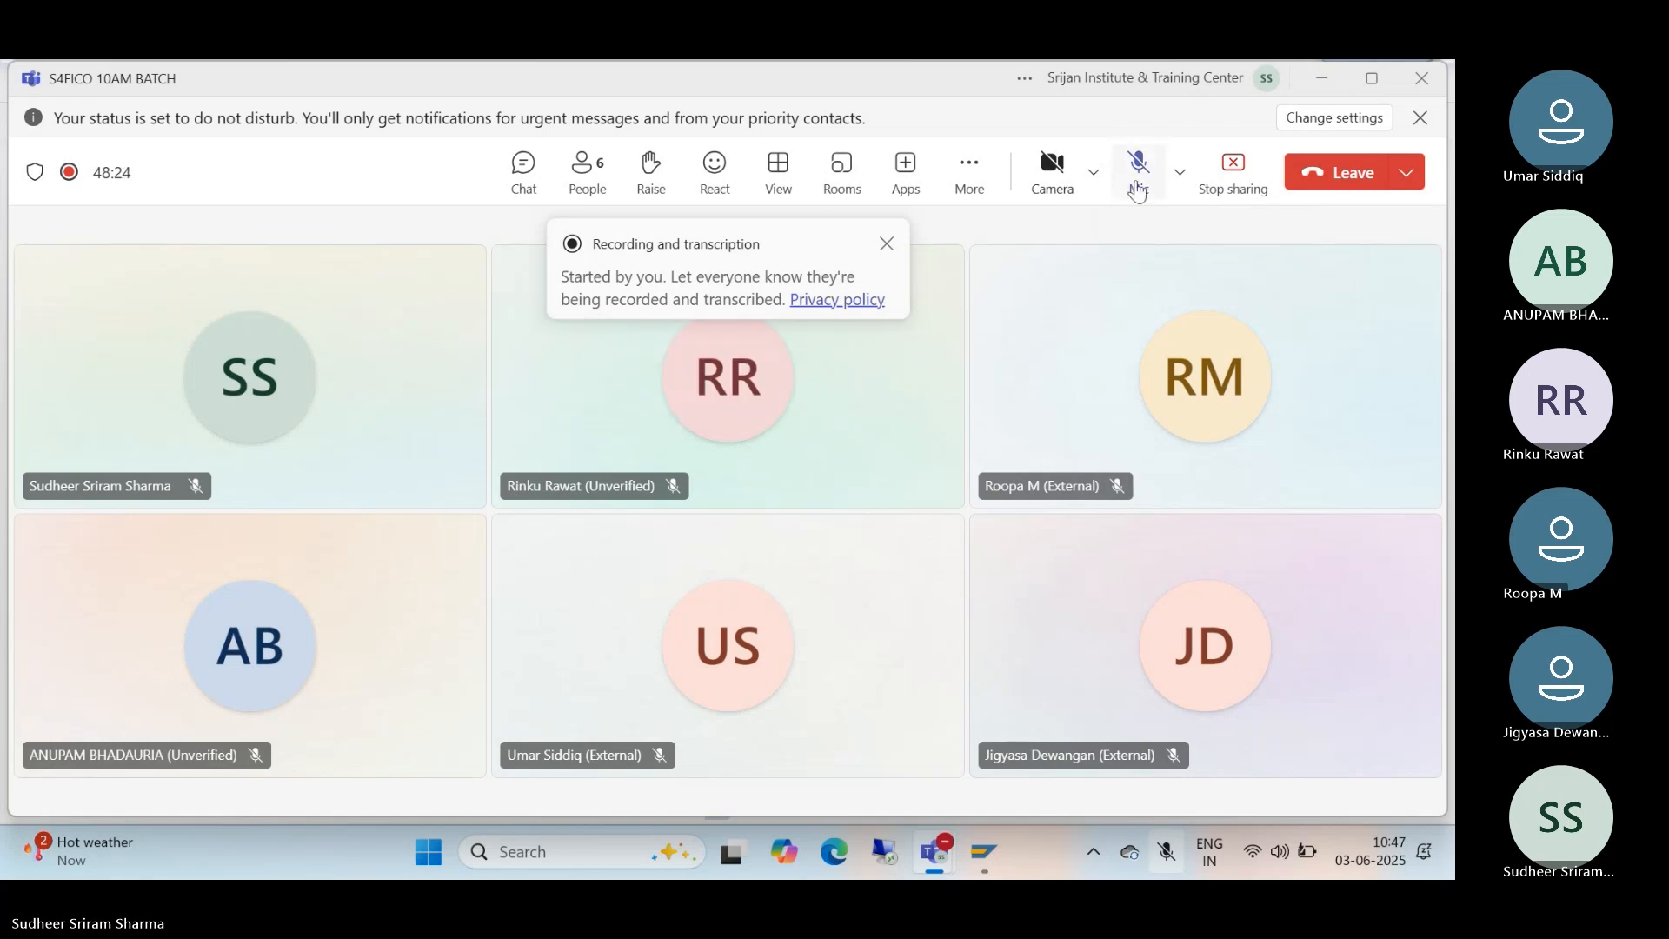
left_click(1318, 83)
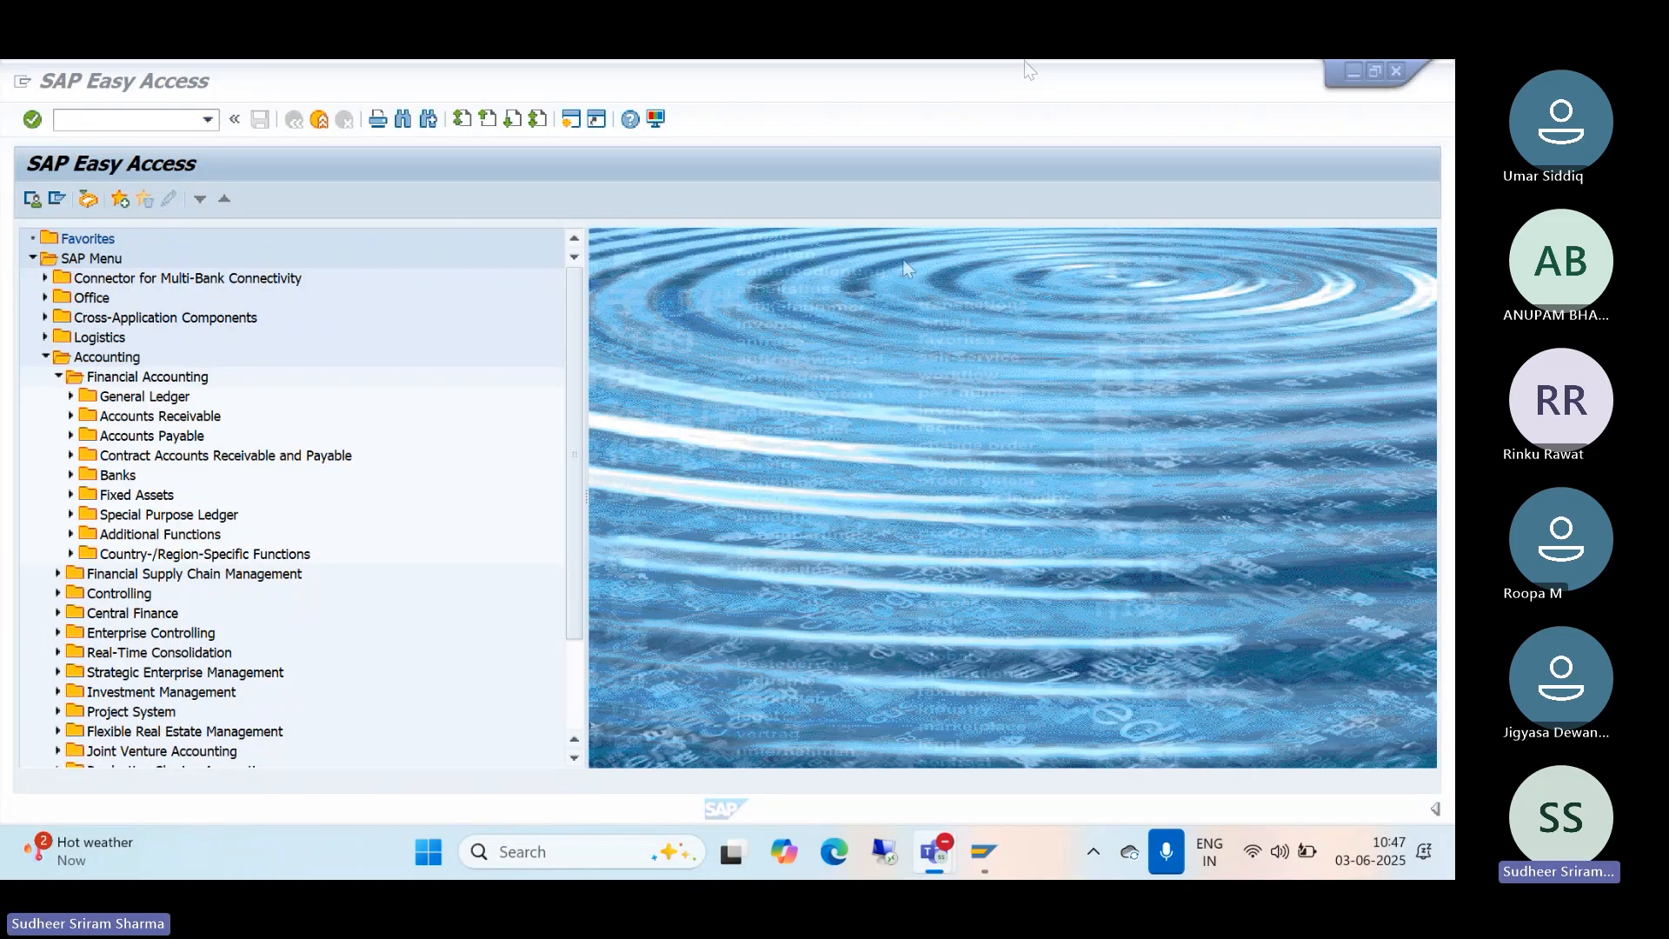
Step: Start FB60 Invoice from Accounts Payable > Document Entry
left_click(71, 435)
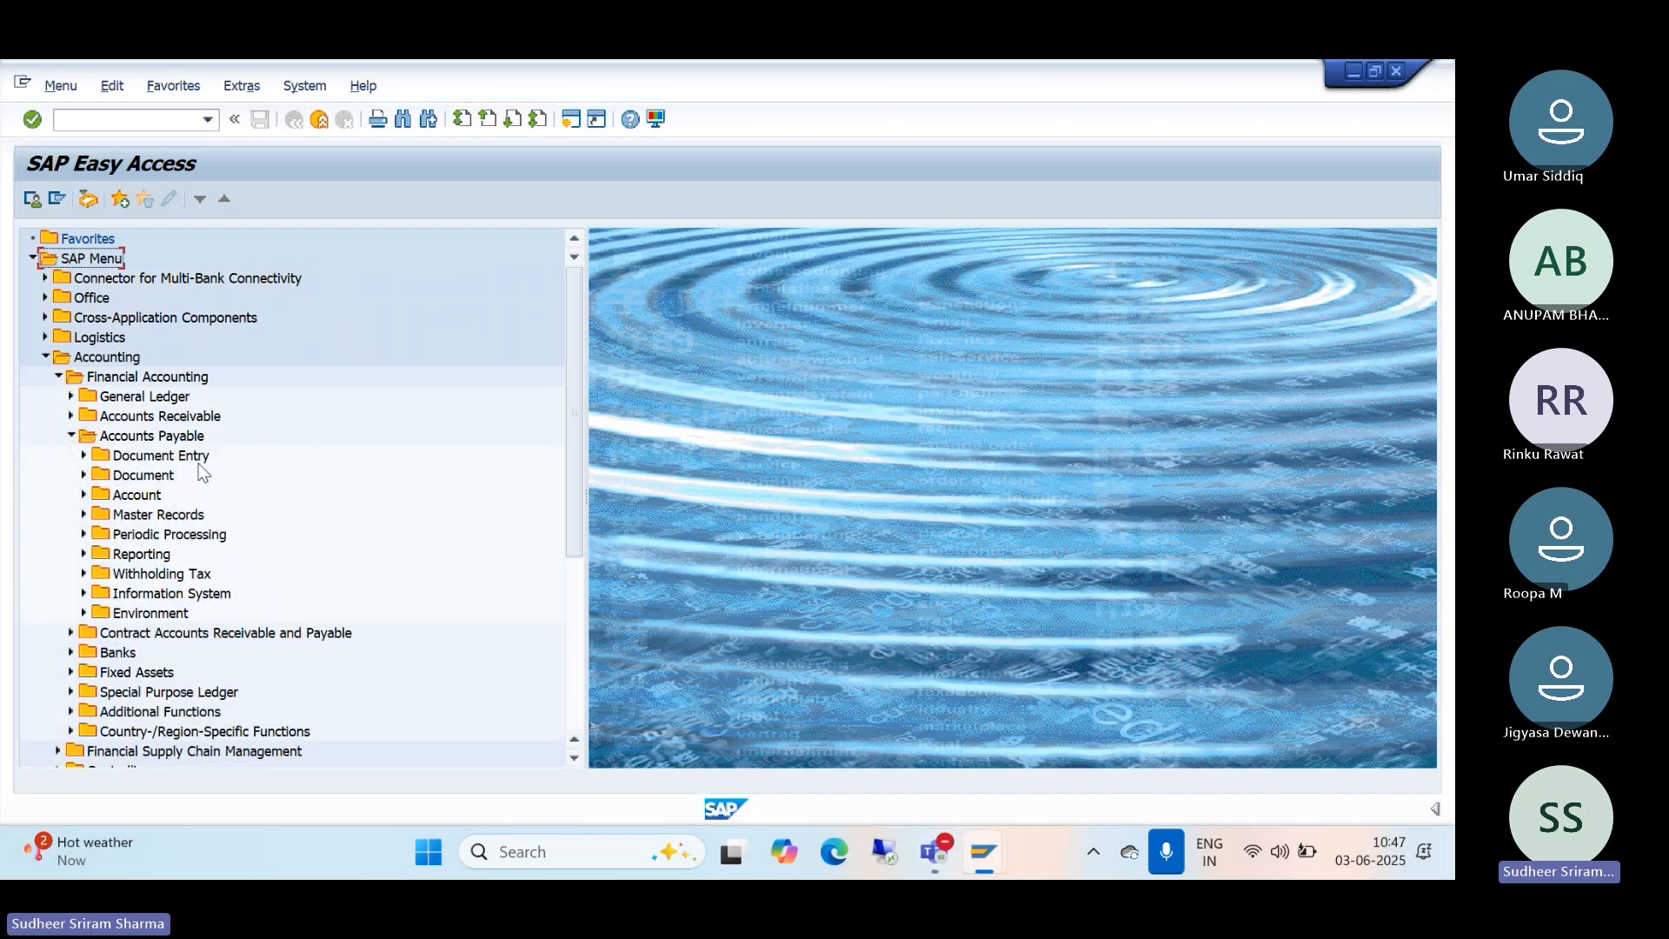
left_click(84, 457)
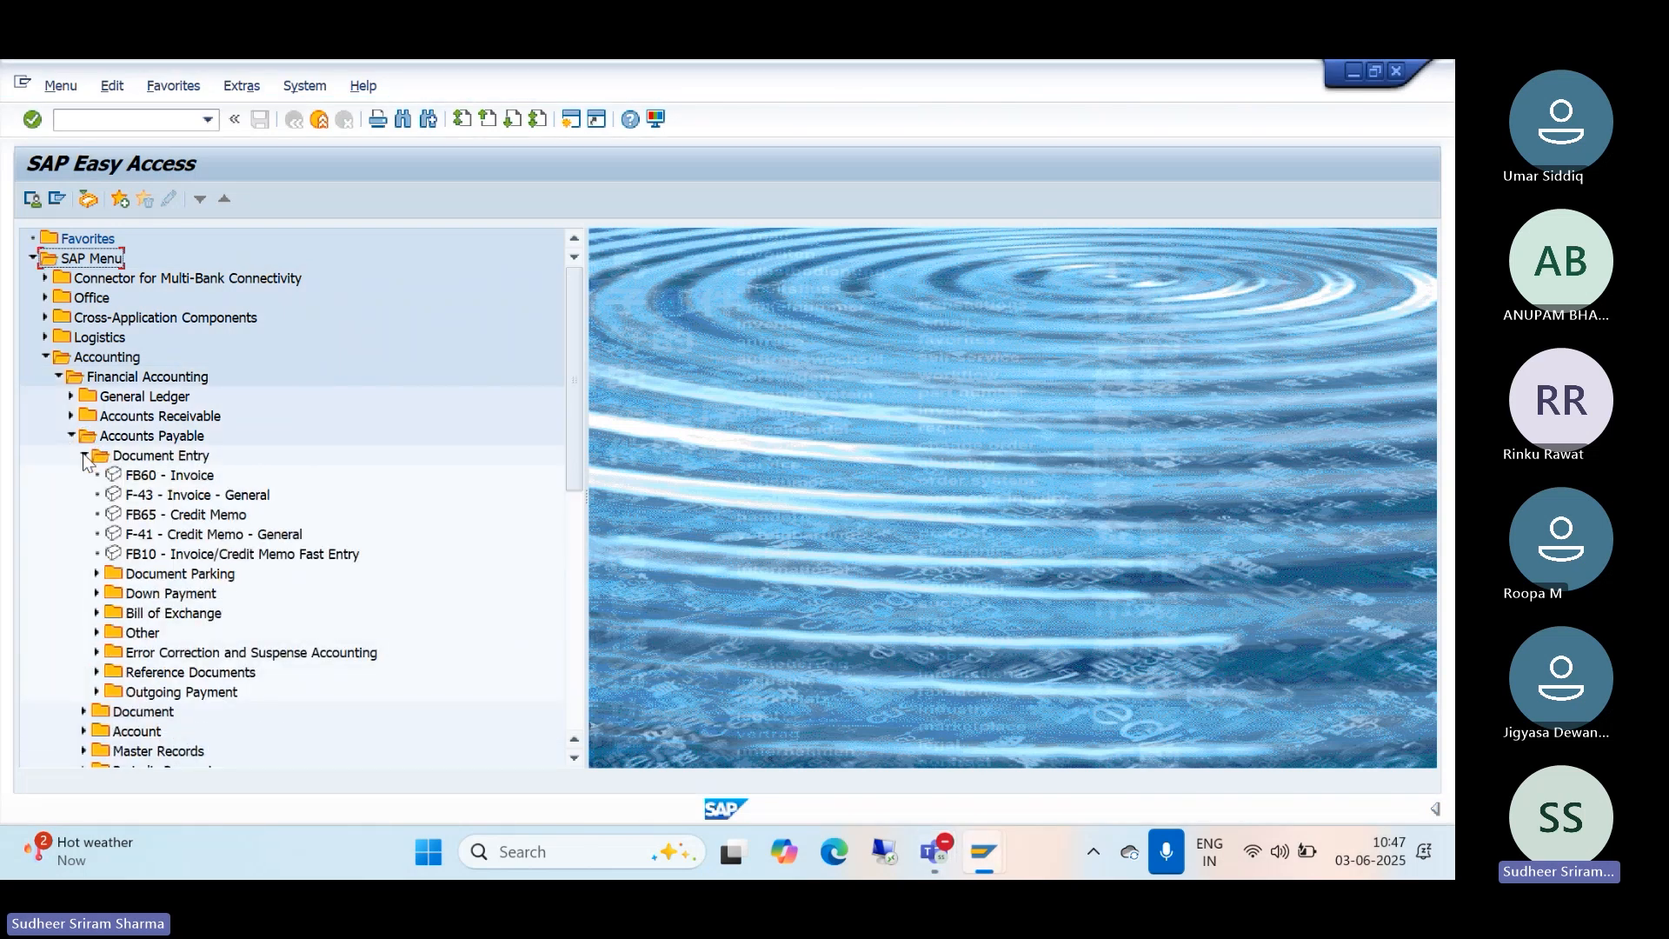
double_click(196, 478)
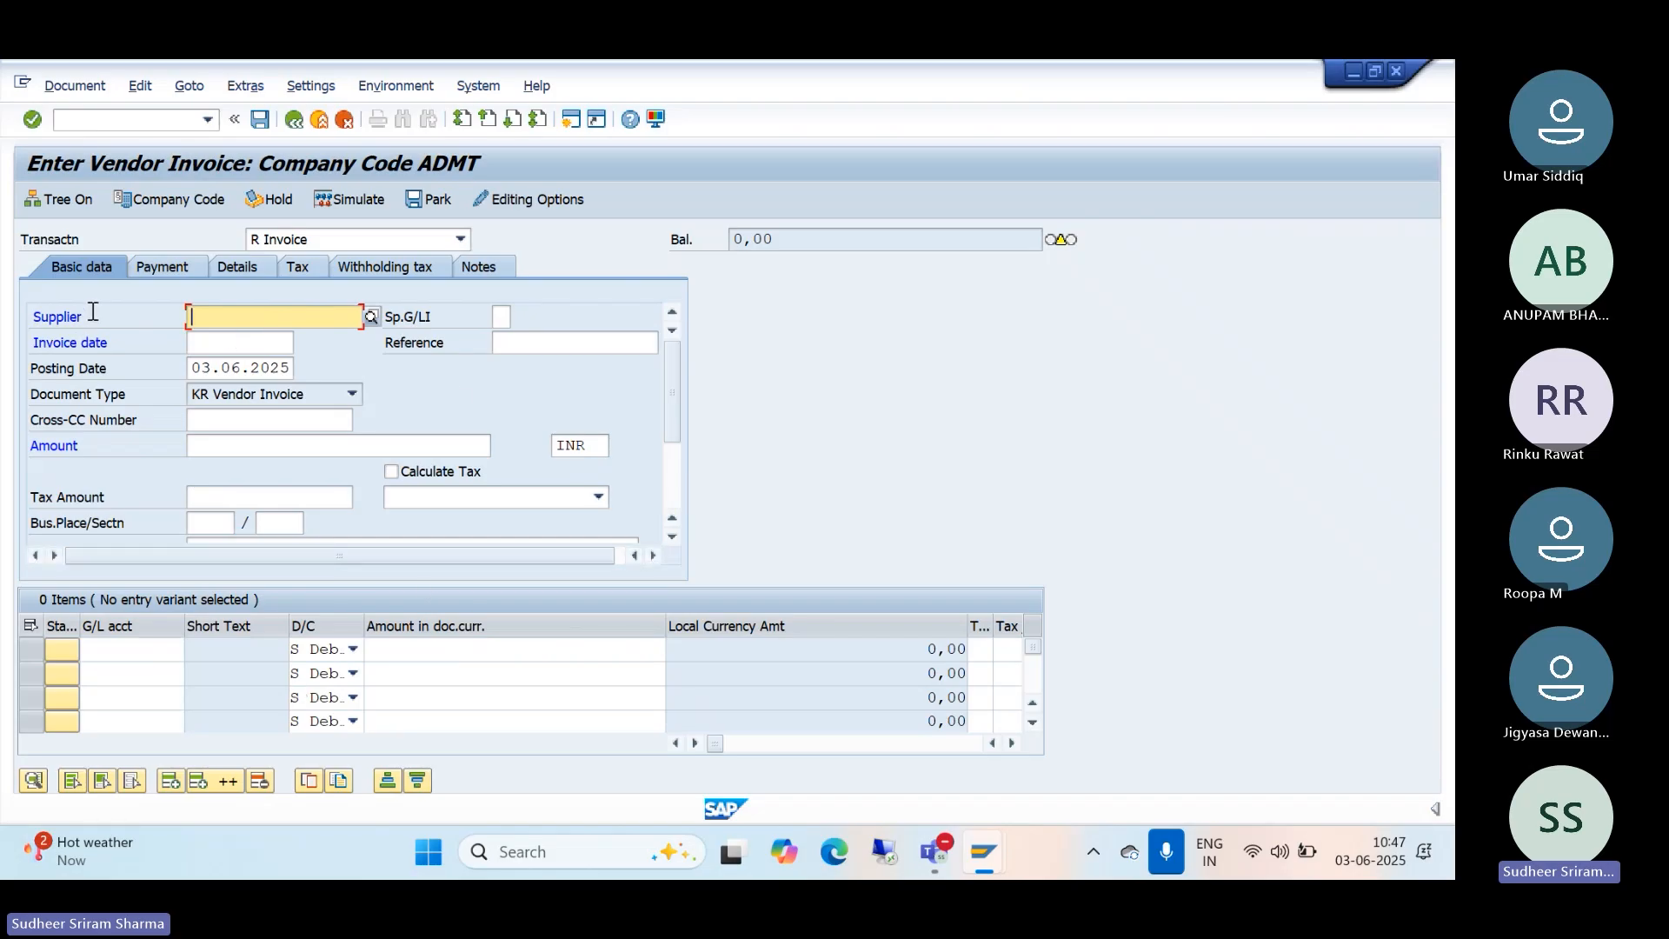
left_click(295, 126)
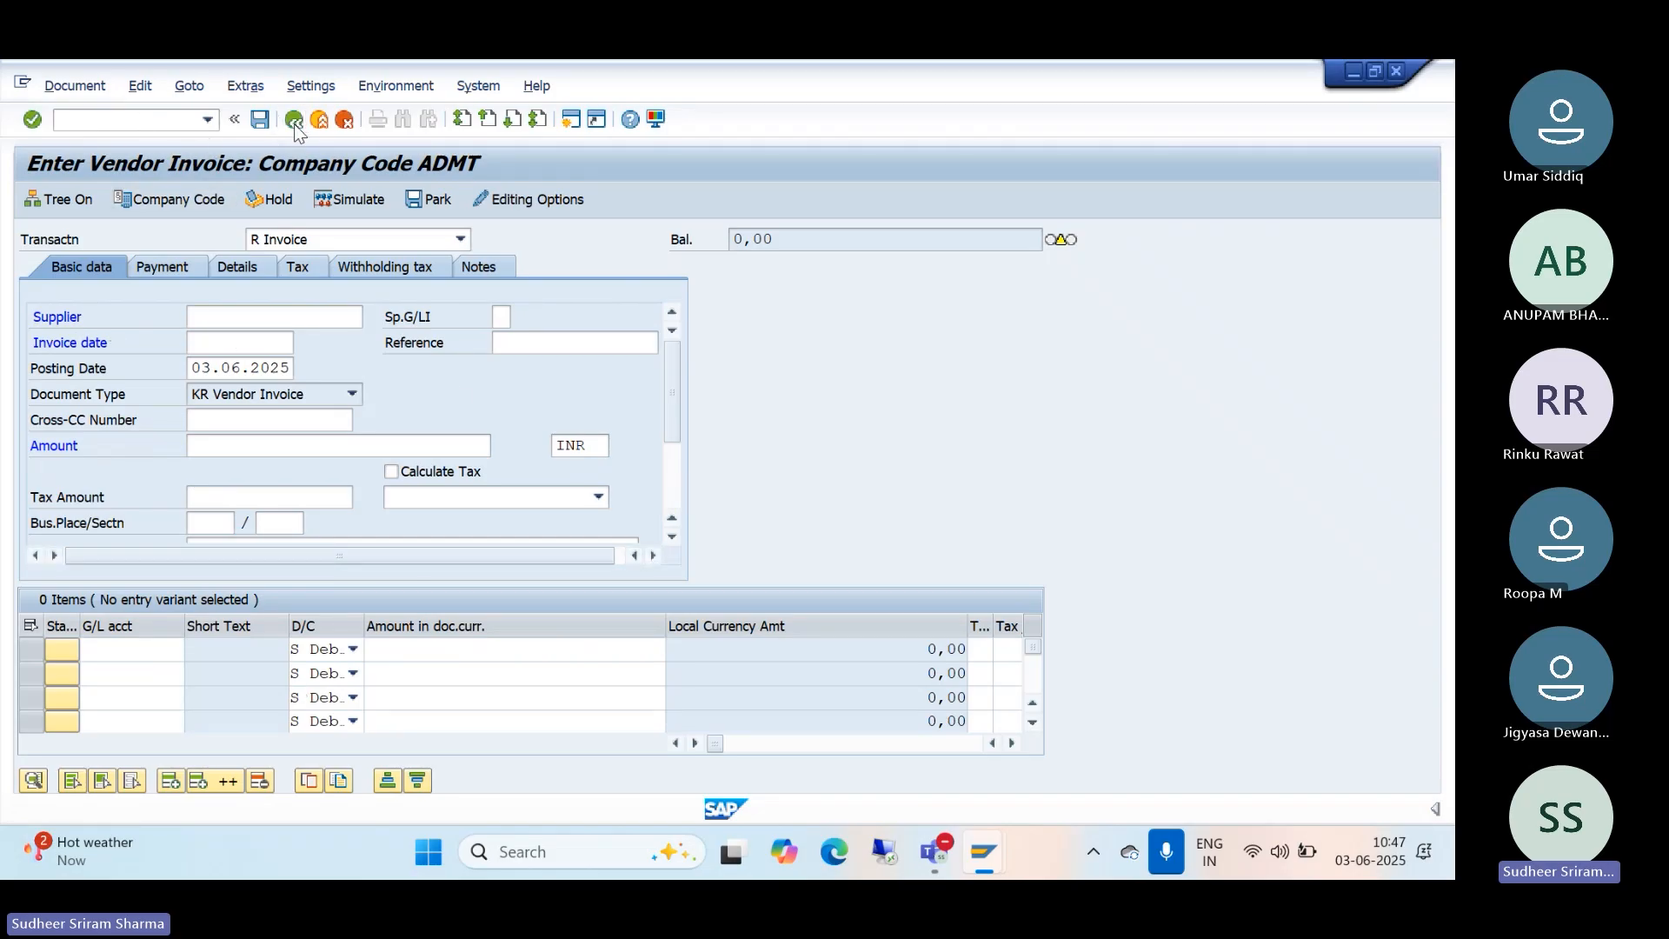
left_click(345, 122)
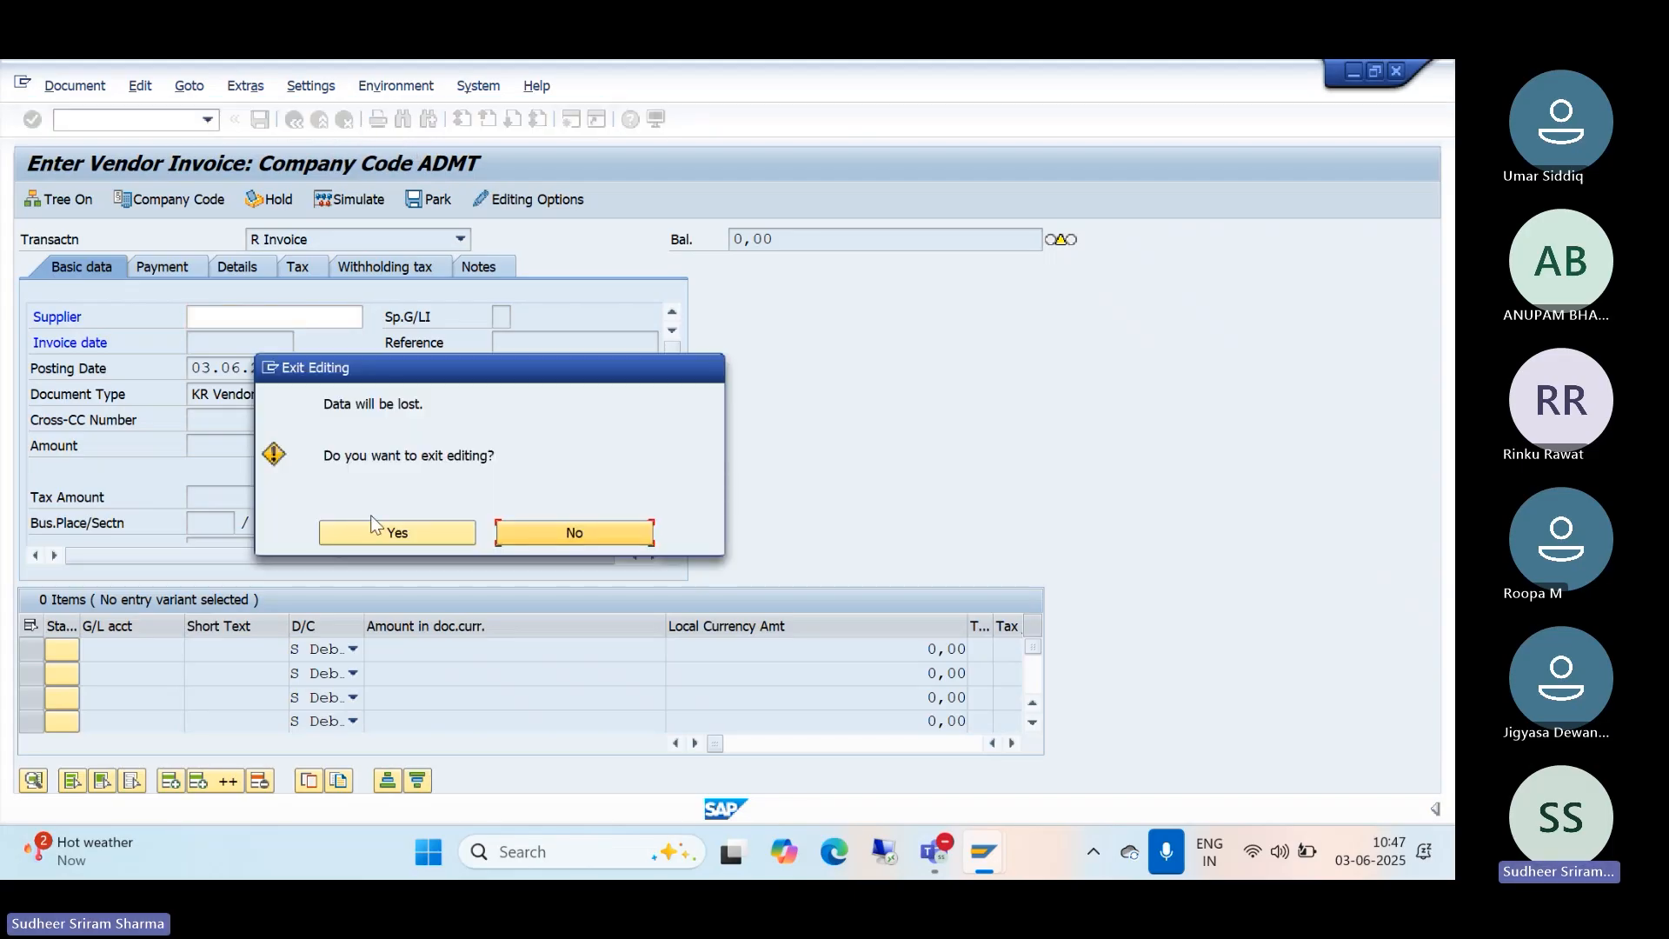
left_click(374, 535)
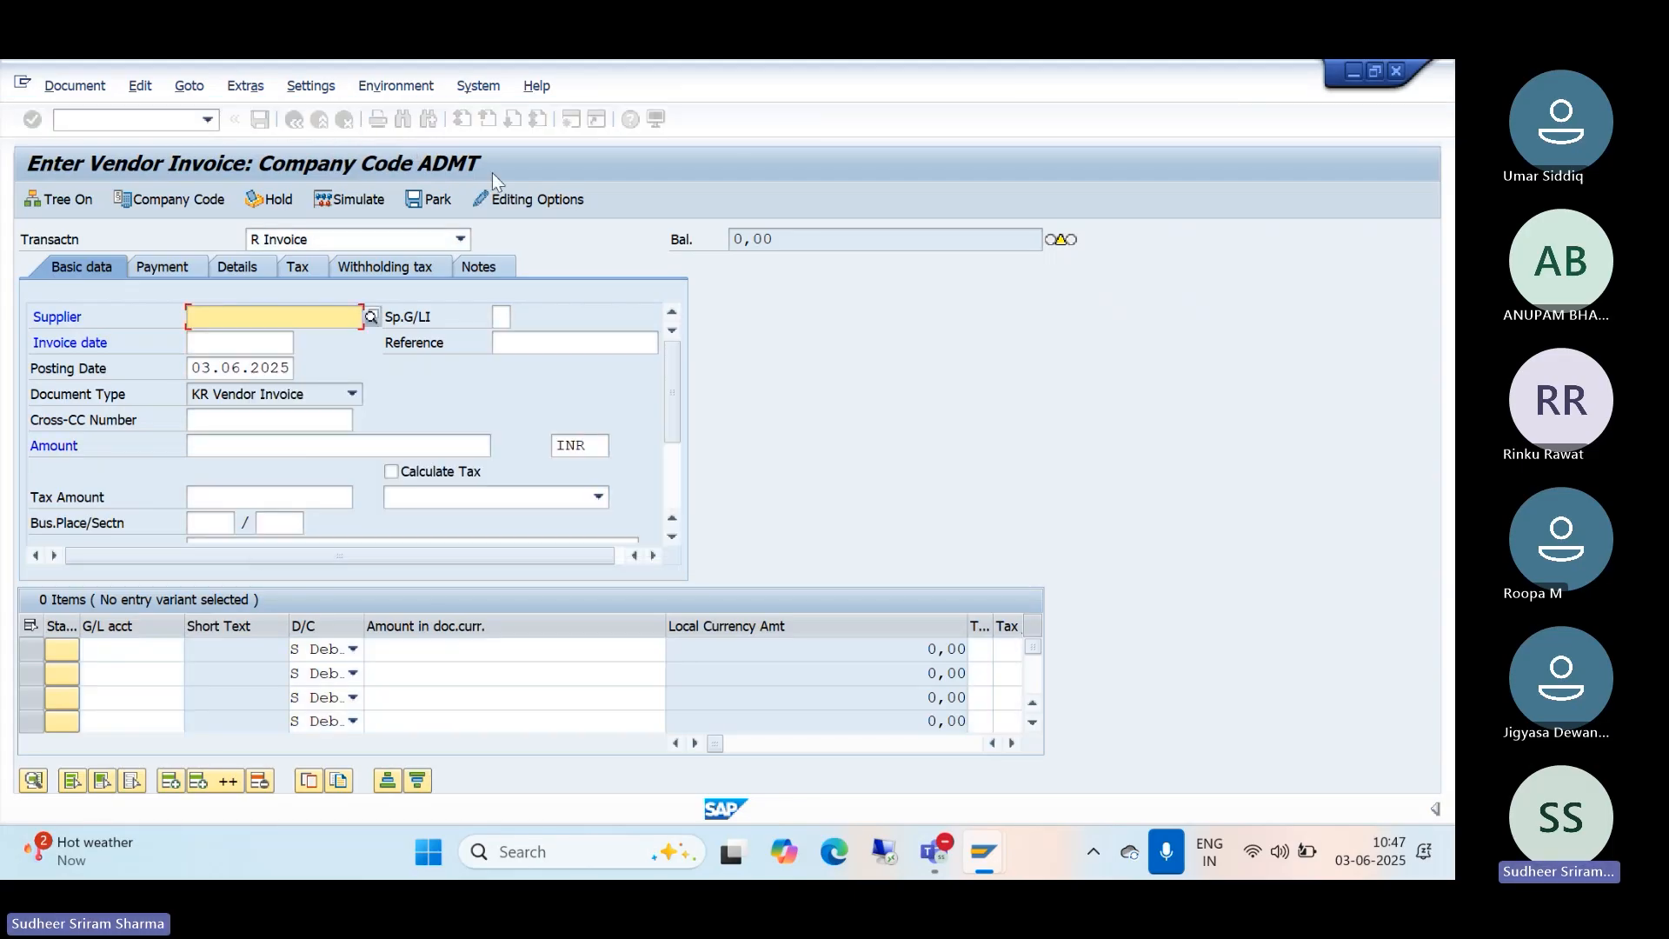
left_click(345, 119)
left_click(540, 544)
left_click(345, 119)
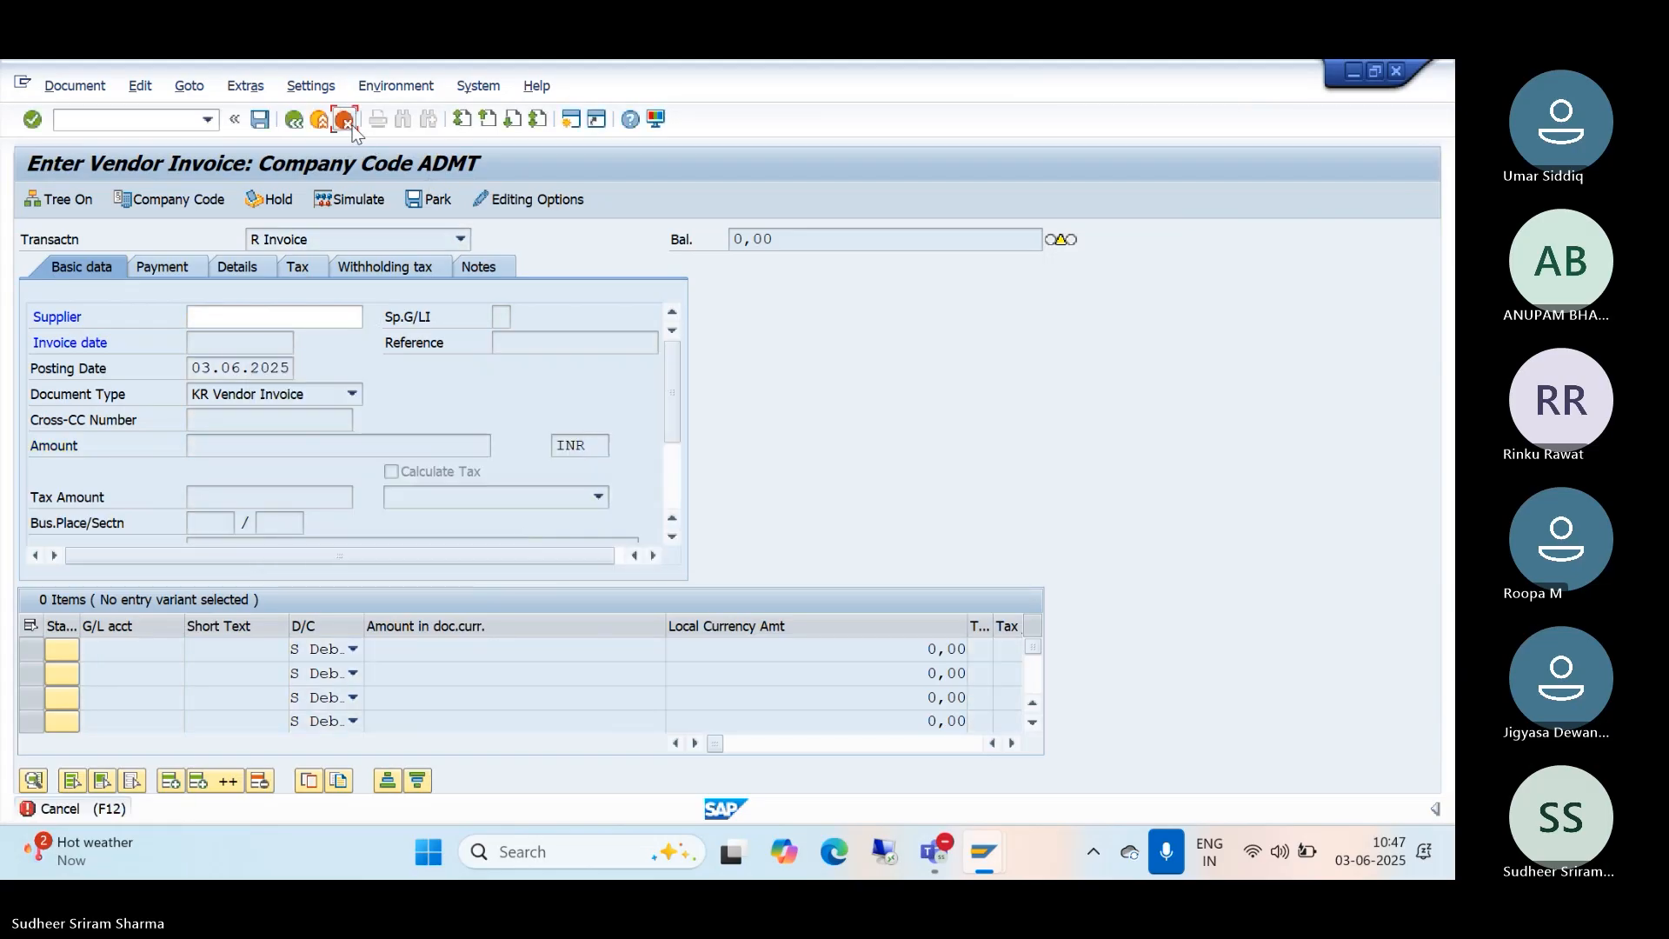
left_click(407, 537)
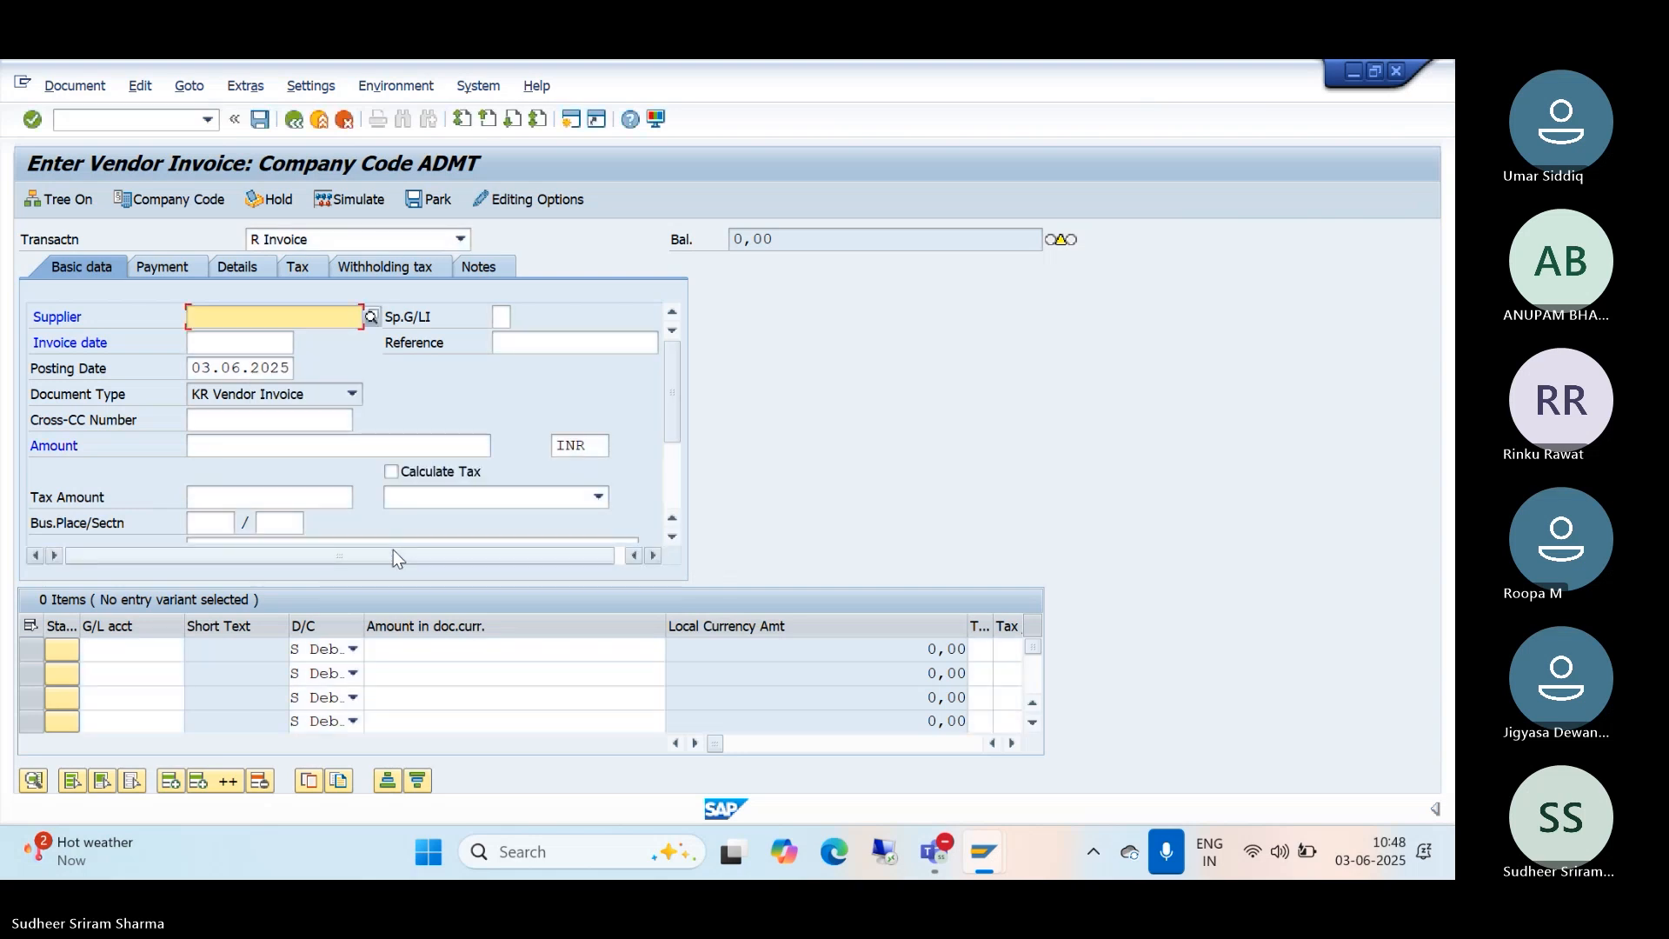
left_click(131, 119)
type("/")
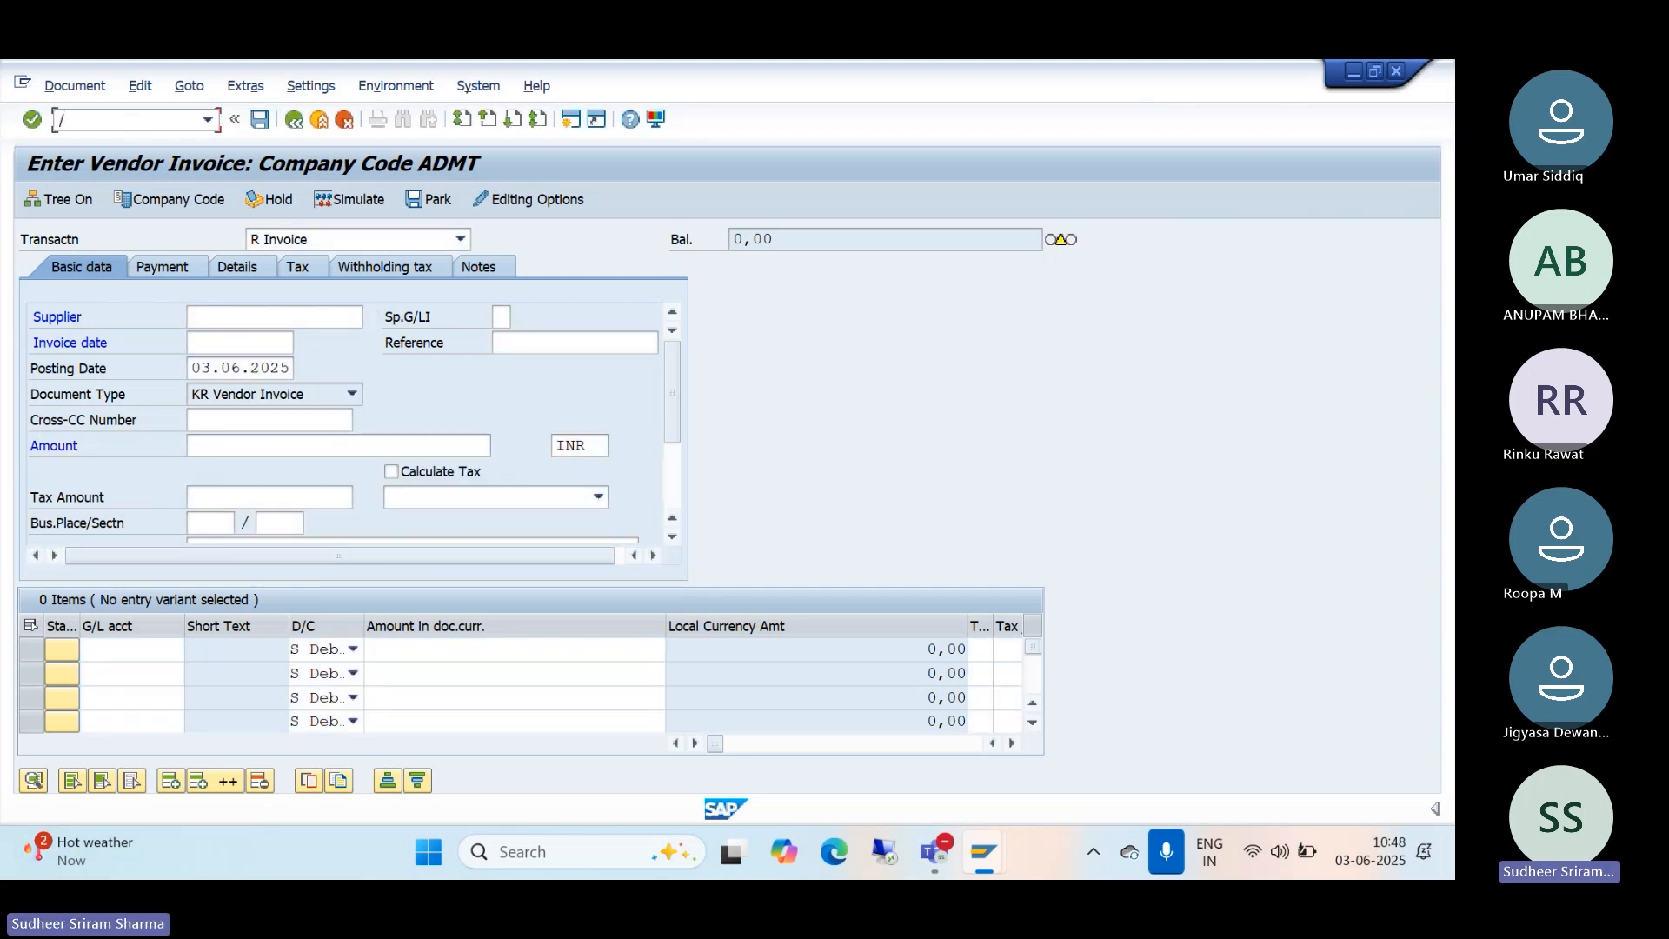
type("nfb60")
key("Return")
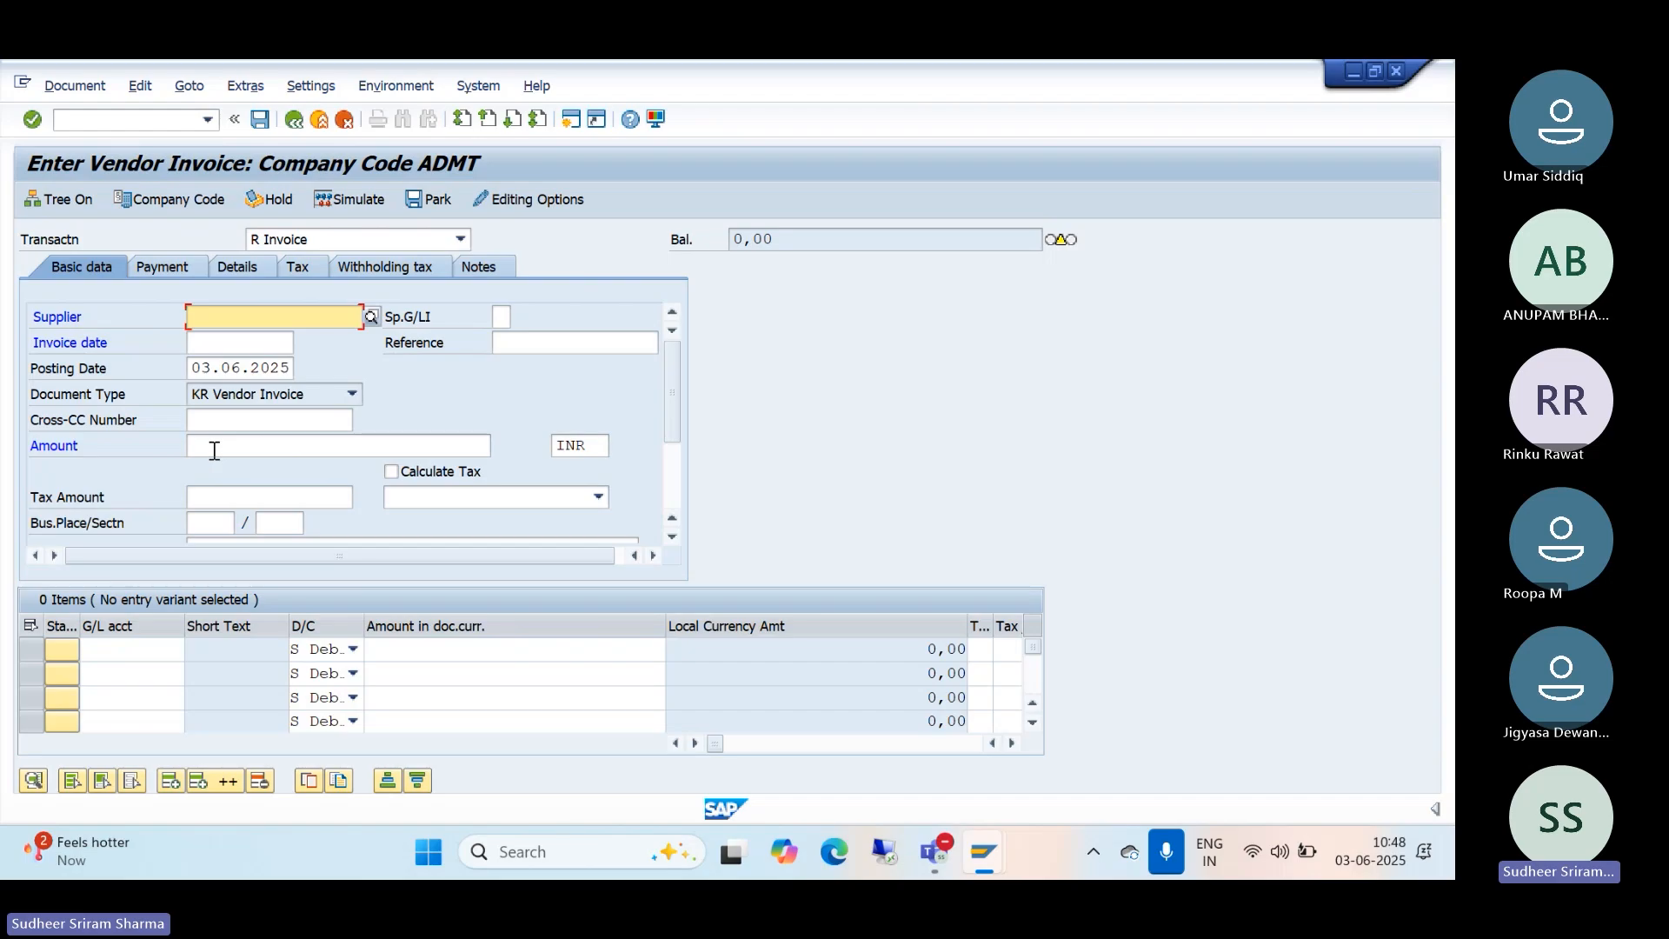
scroll(665, 463, "down", 3)
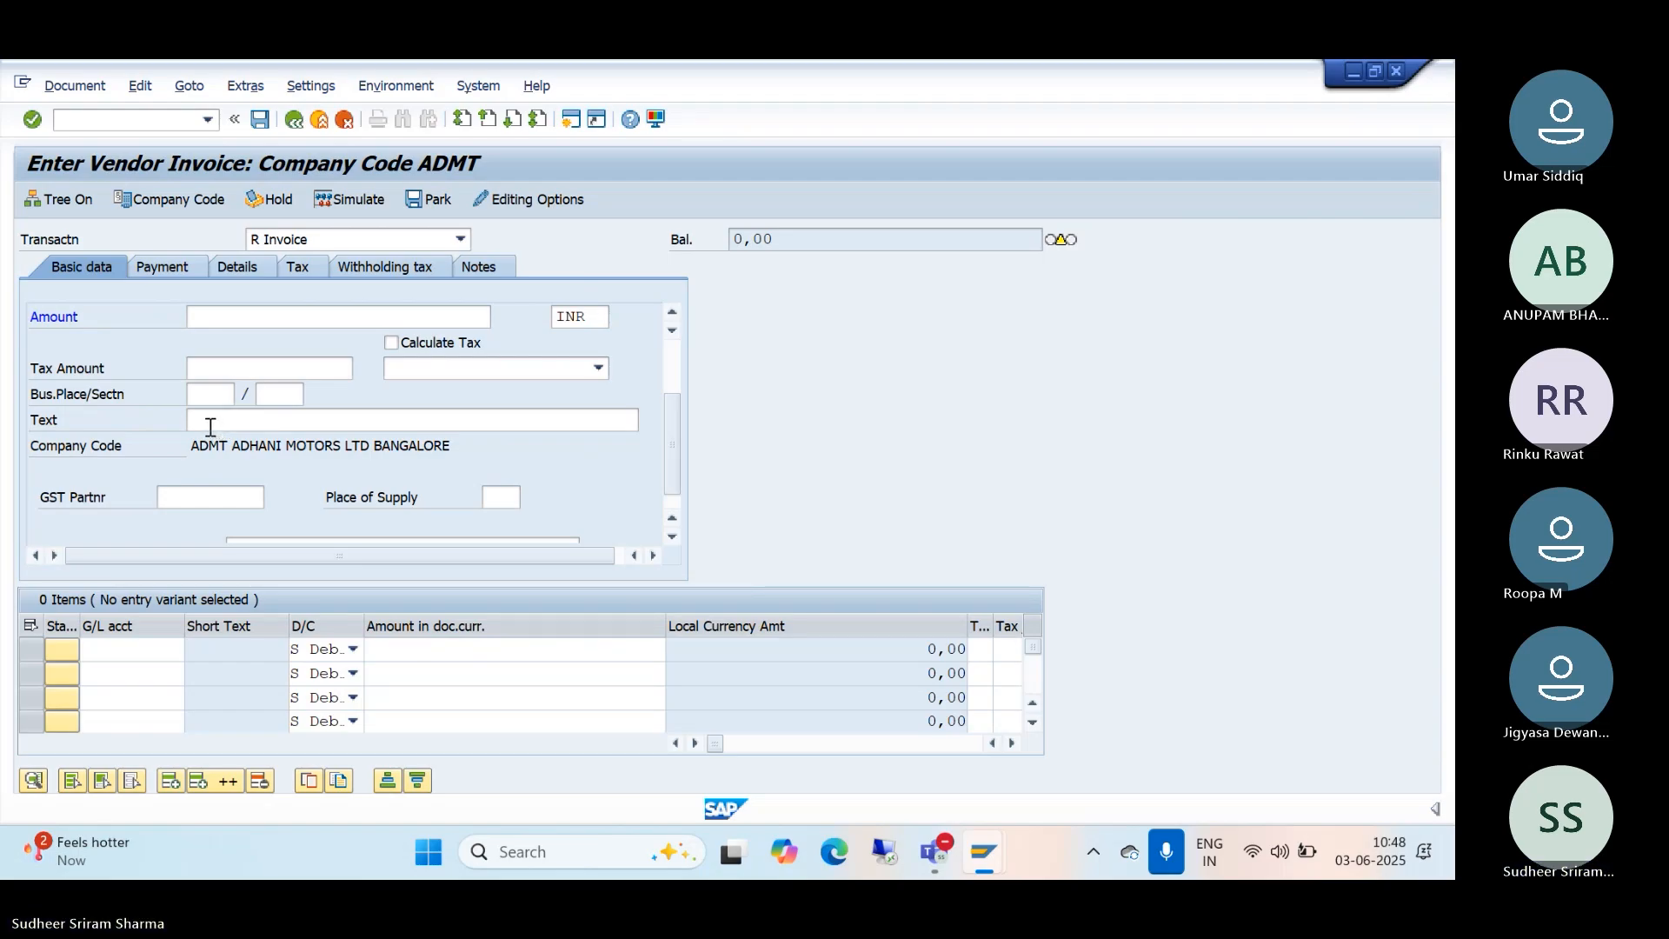
scroll(357, 408, "up", 3)
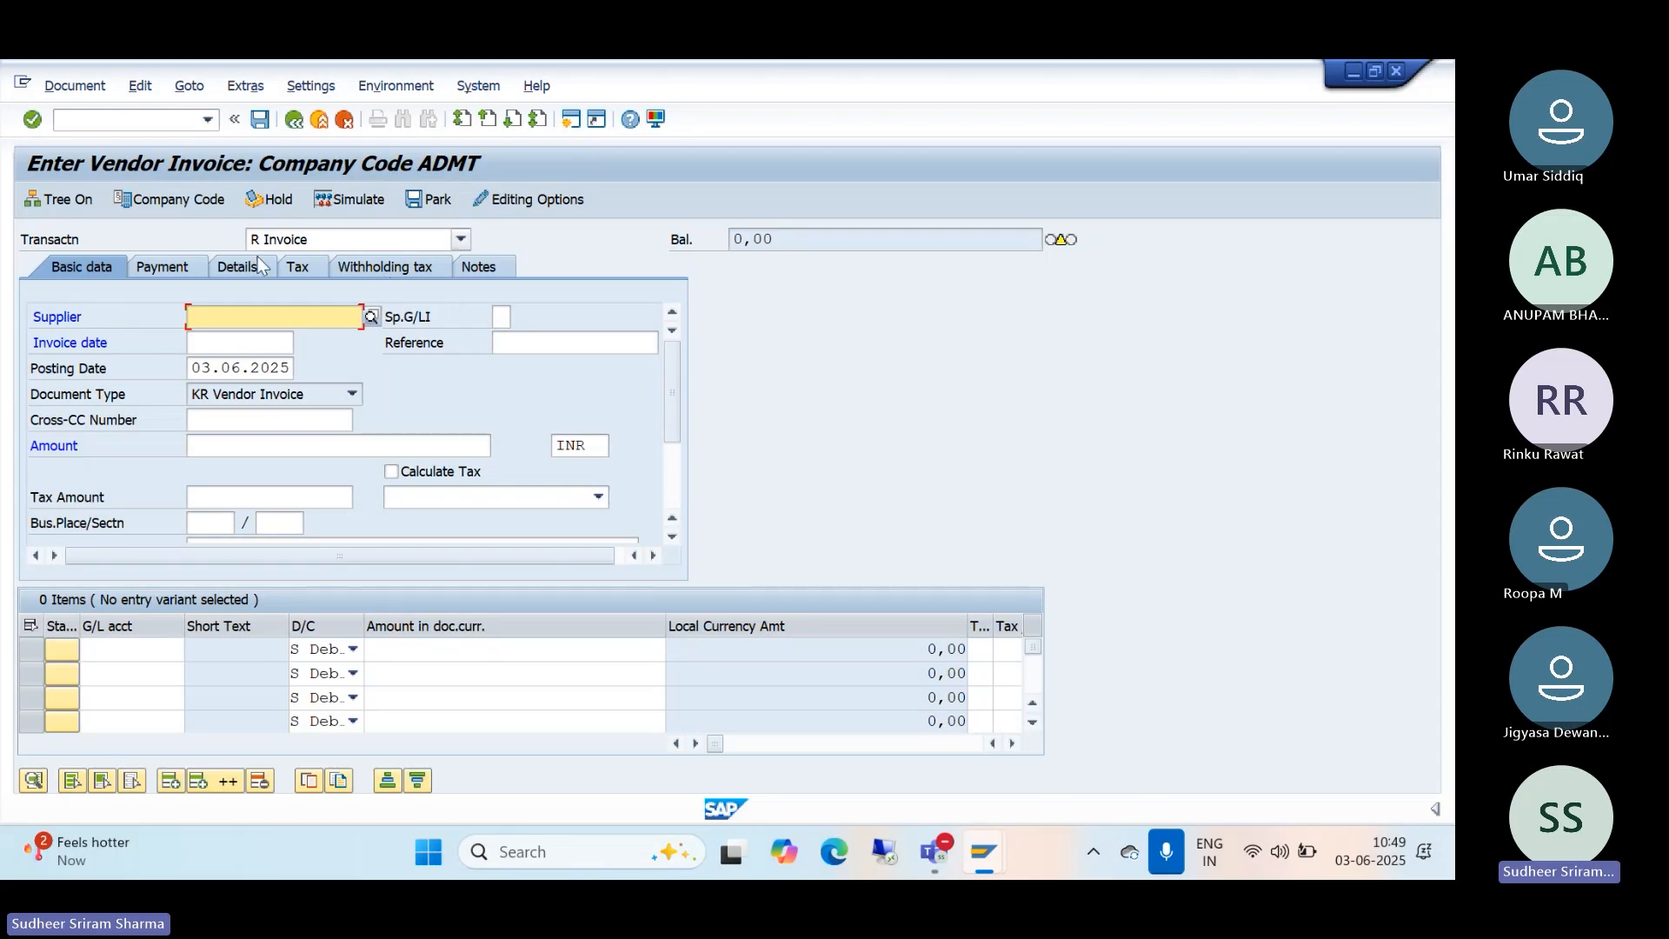
left_click(714, 76)
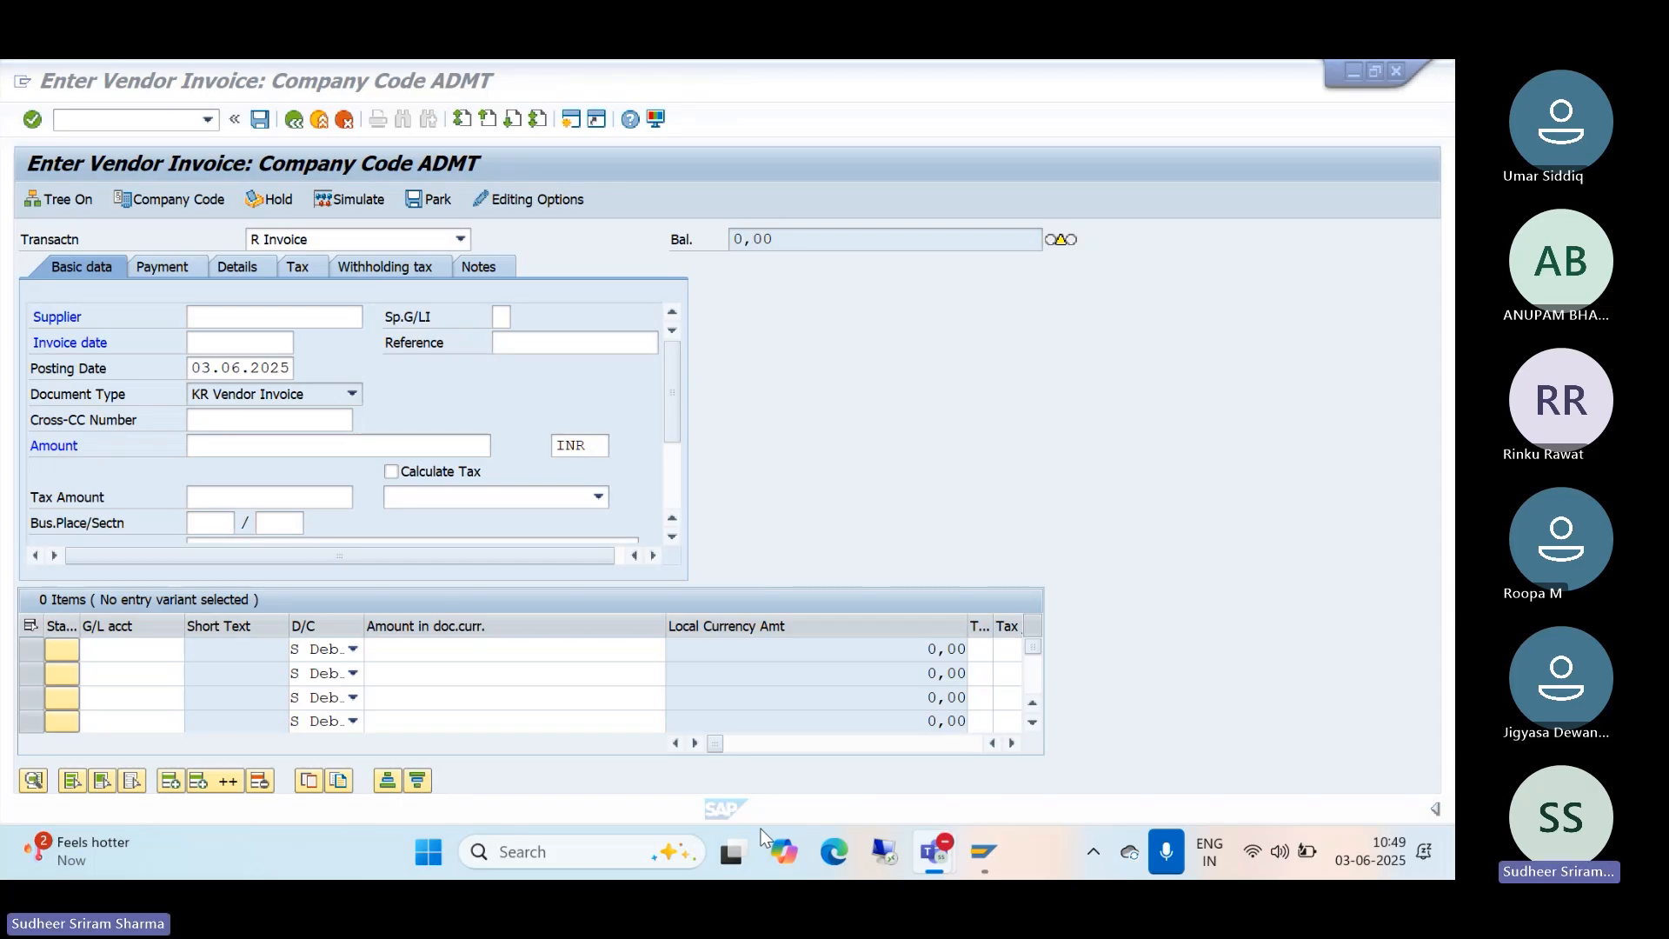
left_click(191, 200)
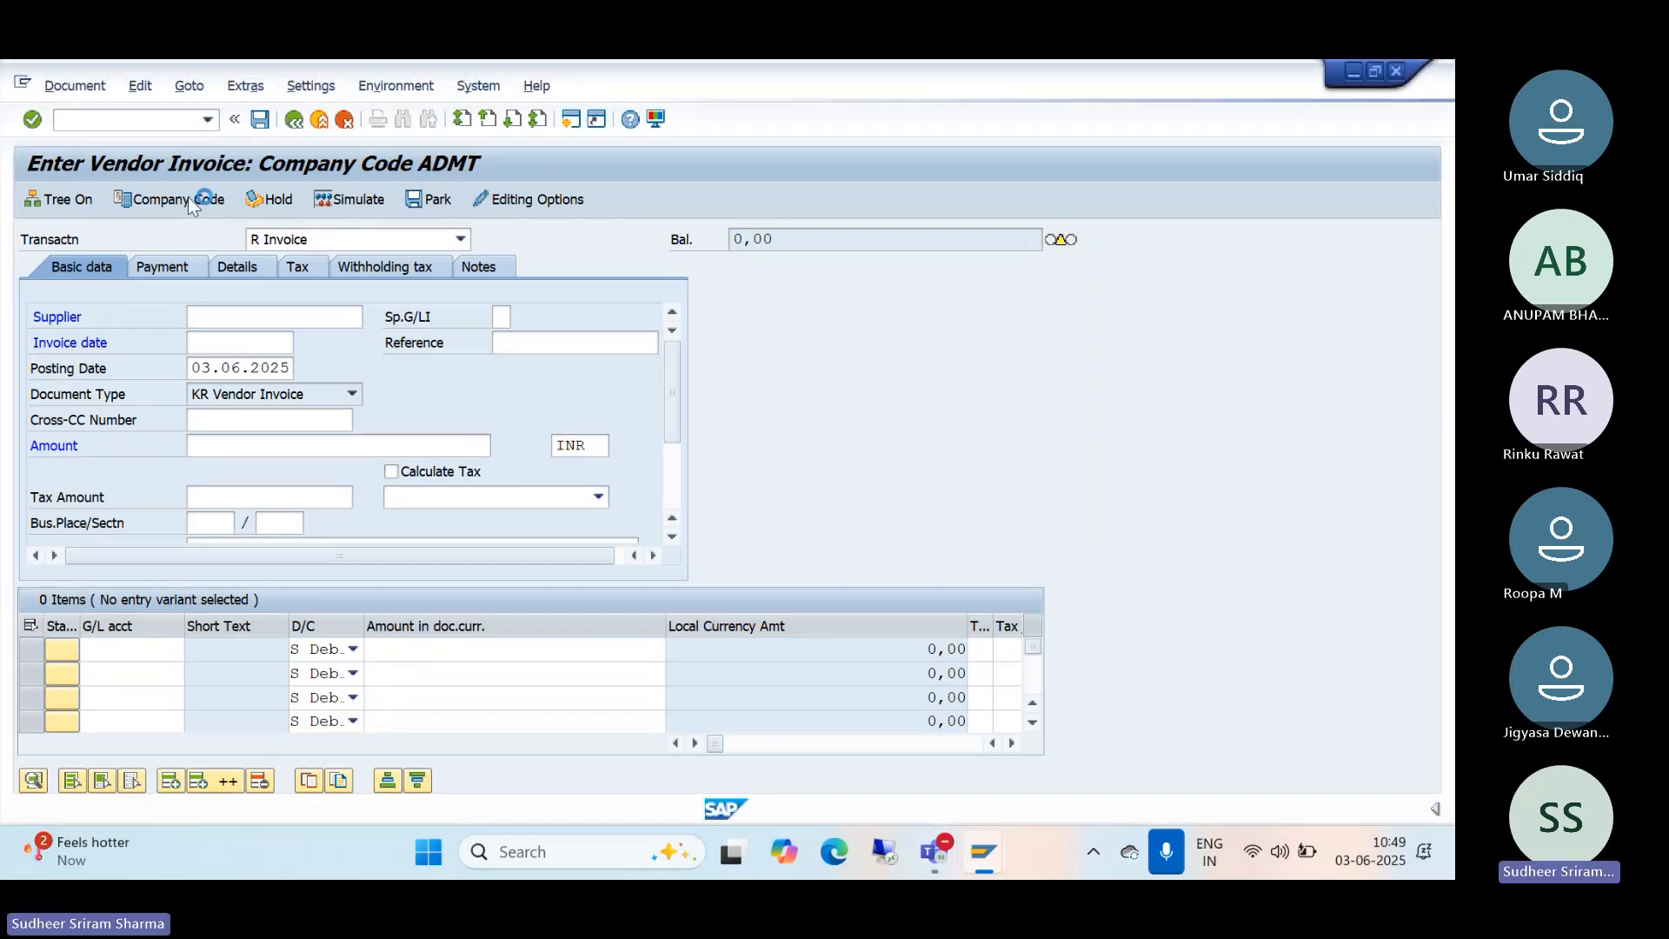
Step: Change the invoice company code from ADMT to TM10
left_click_drag(293, 509, 343, 506)
type("tm1")
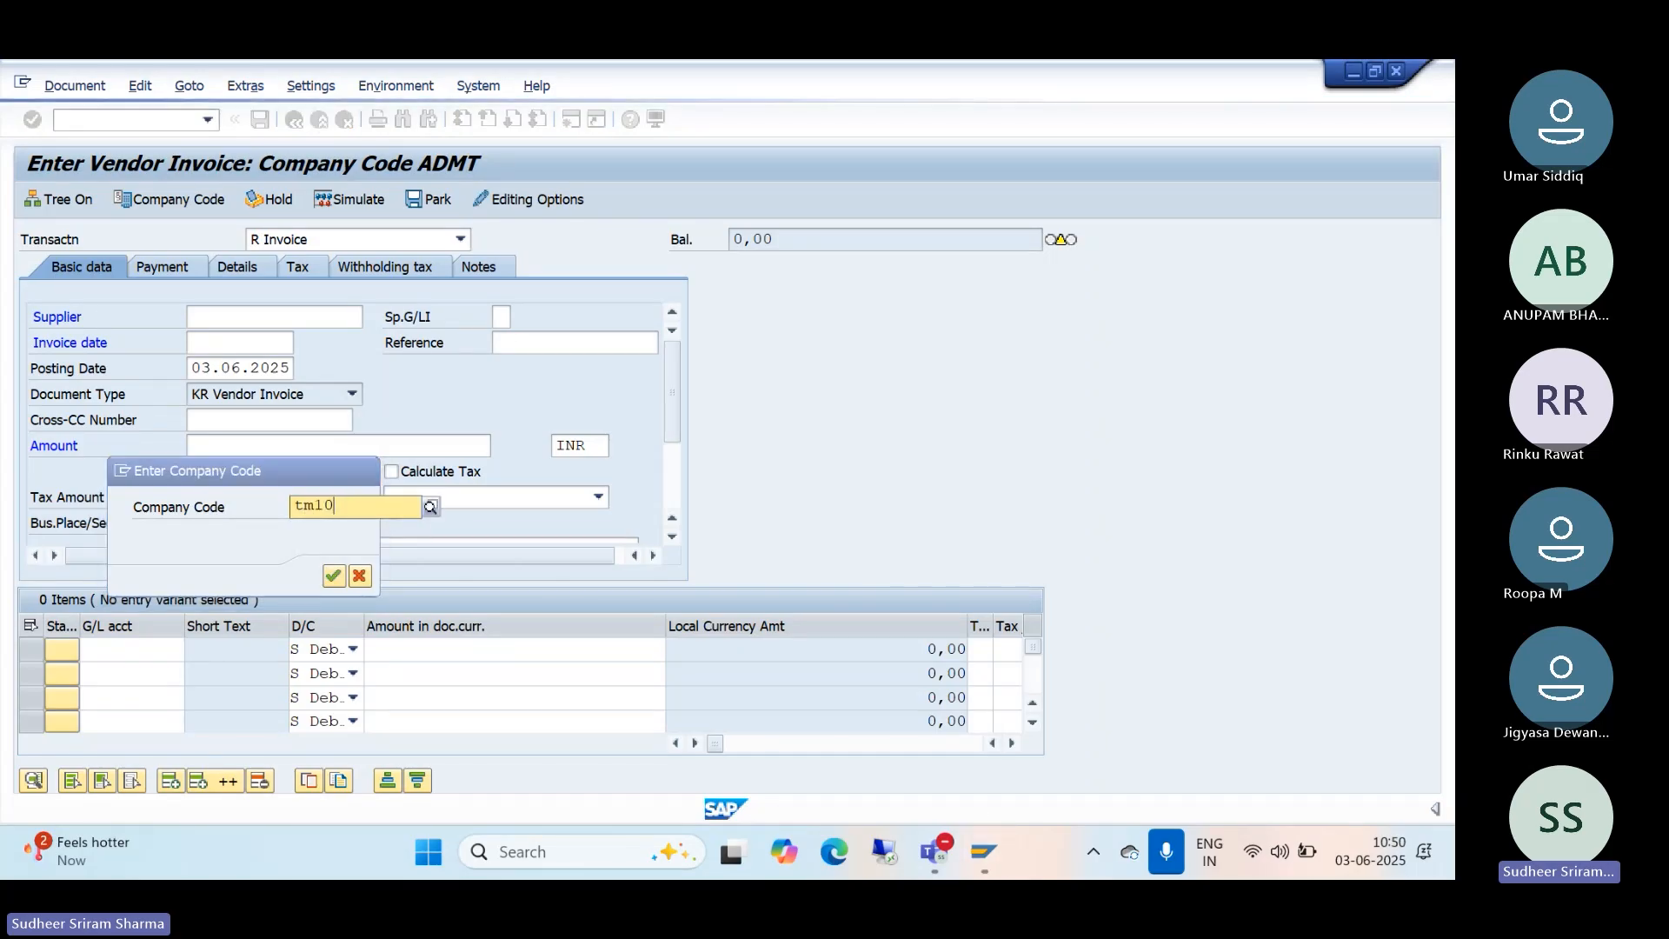
type("0")
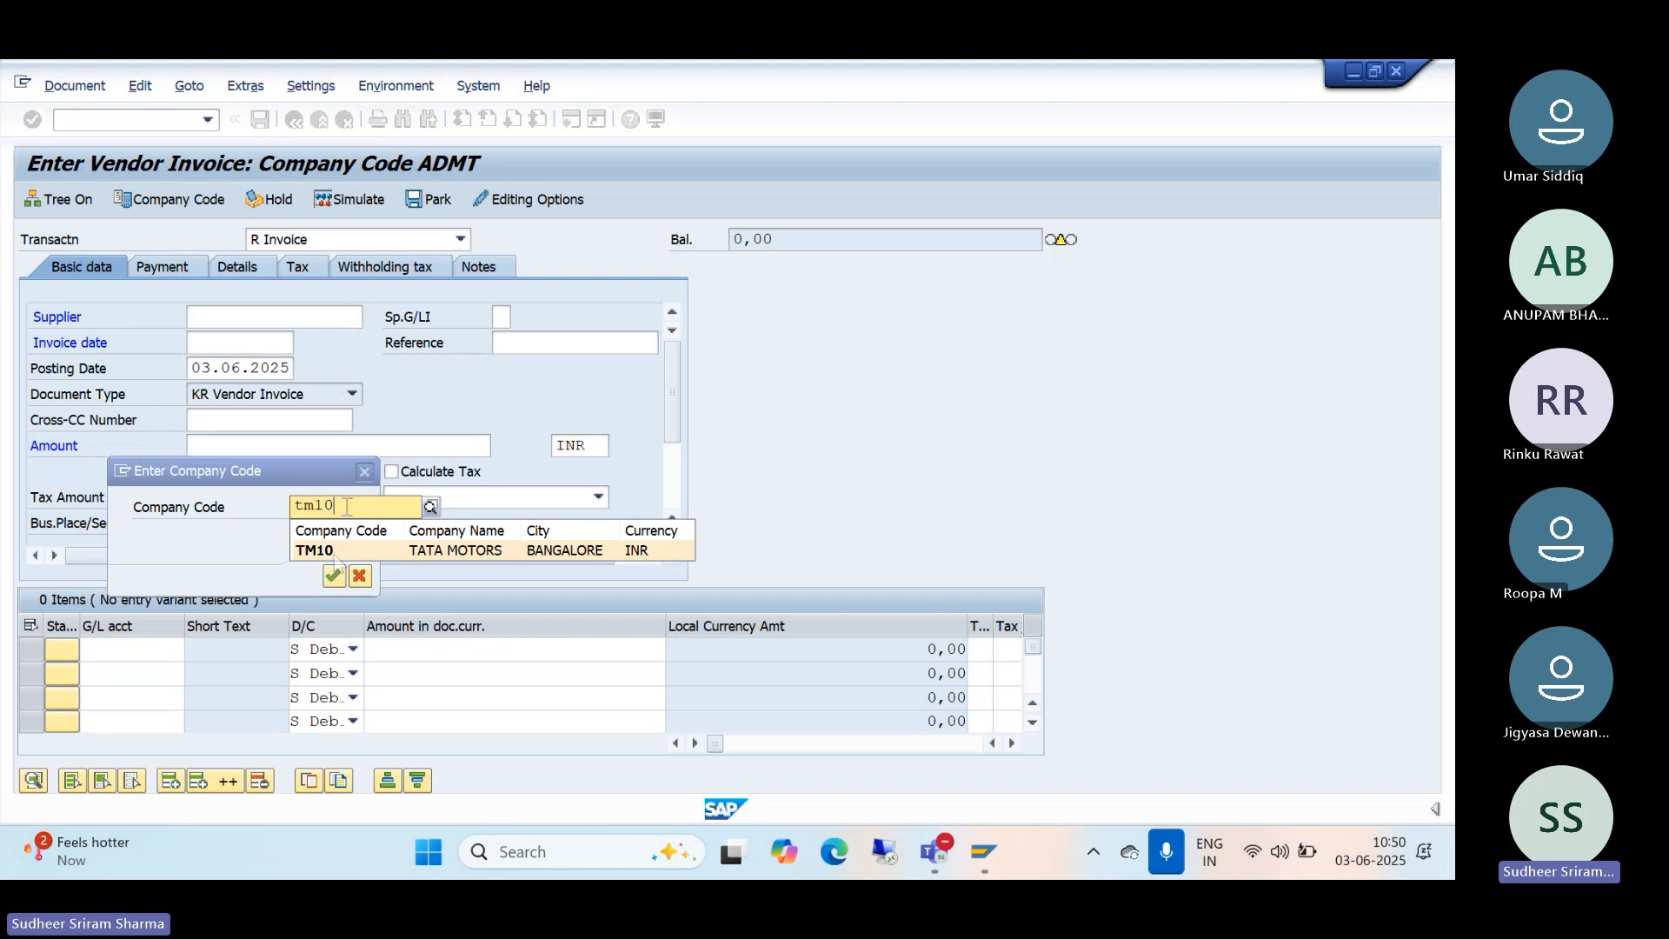
left_click(328, 555)
left_click(334, 577)
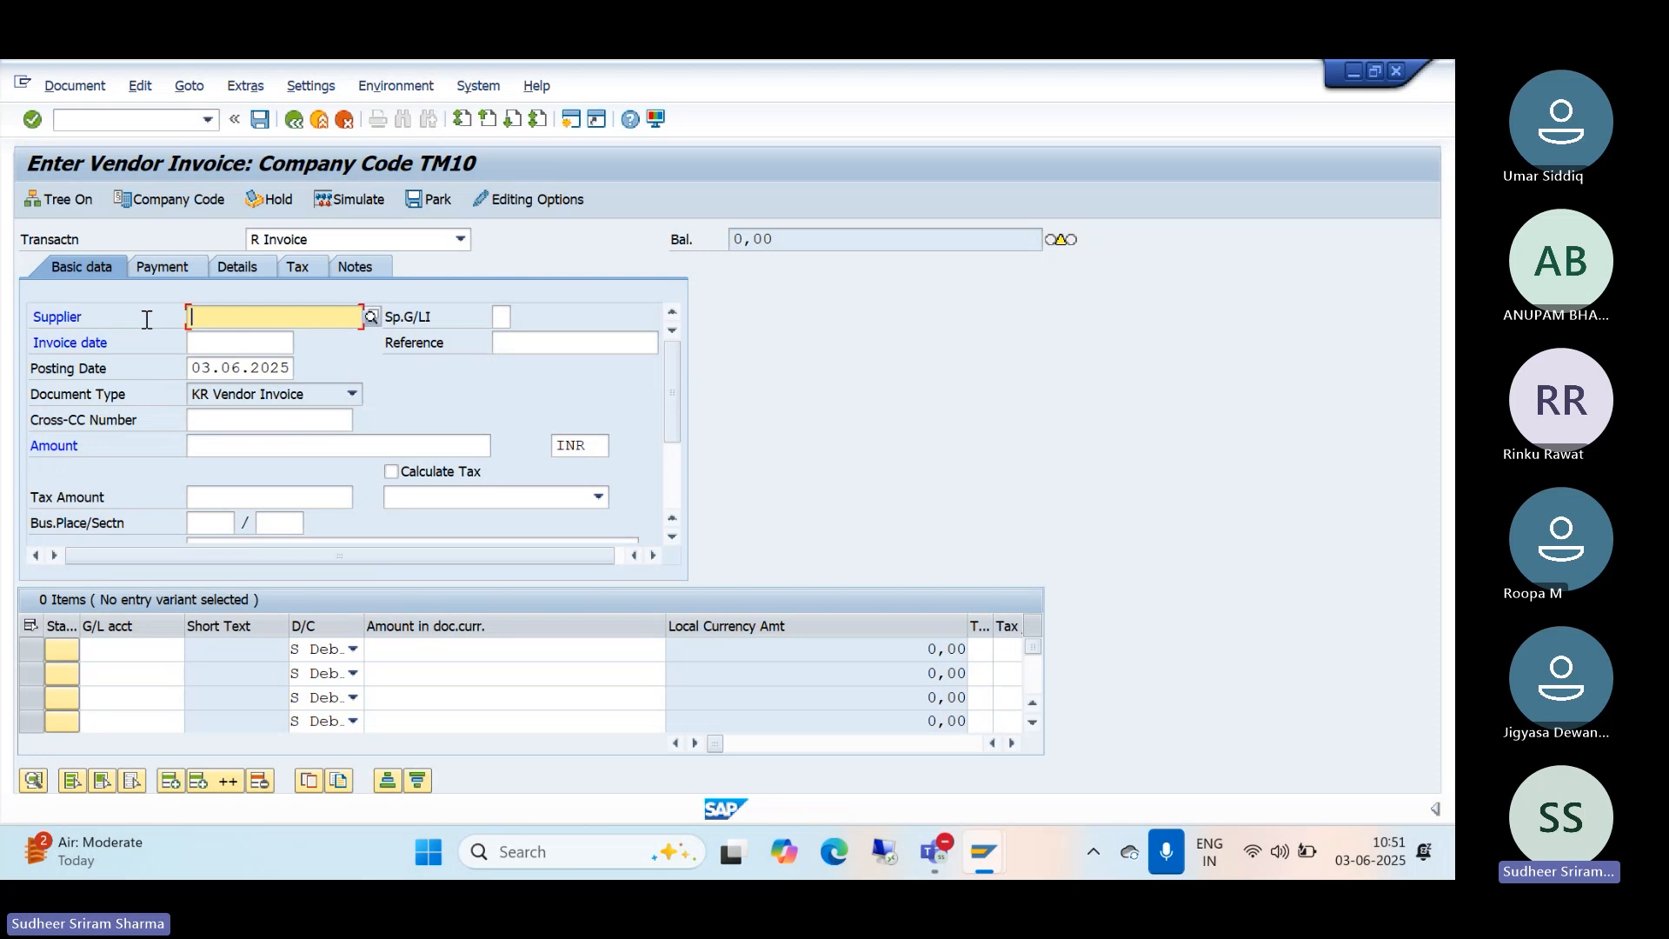
Step: Choose PNP ASSOCIATES from the TM10 supplier search results as the invoice supplier
left_click(371, 317)
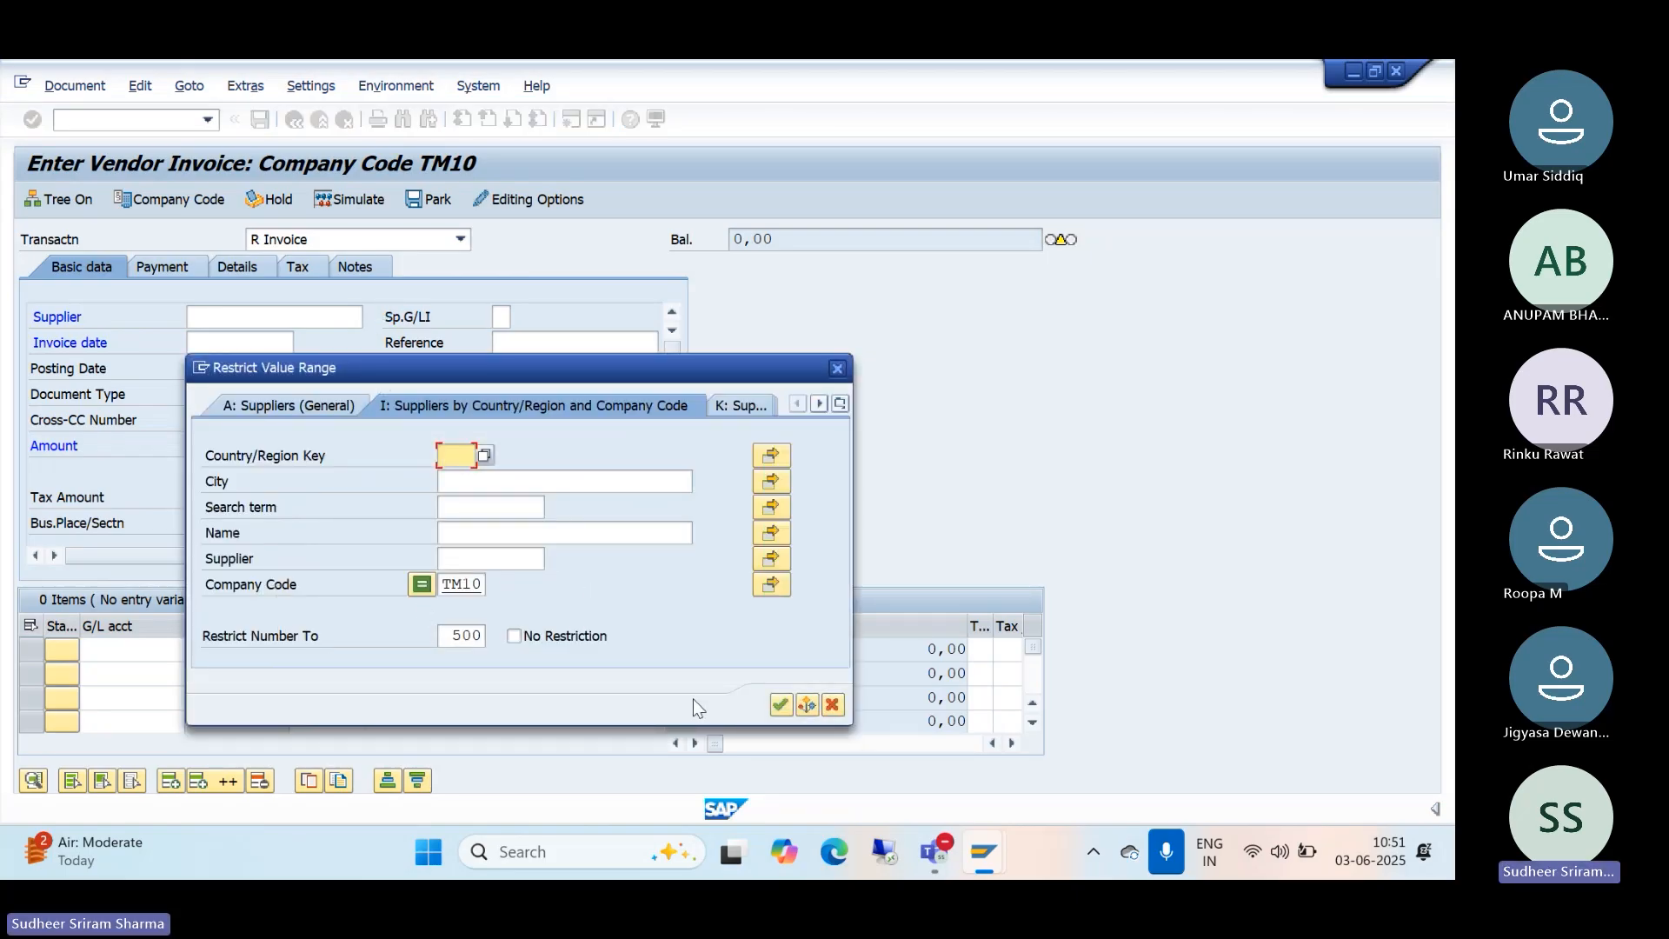
left_click(779, 705)
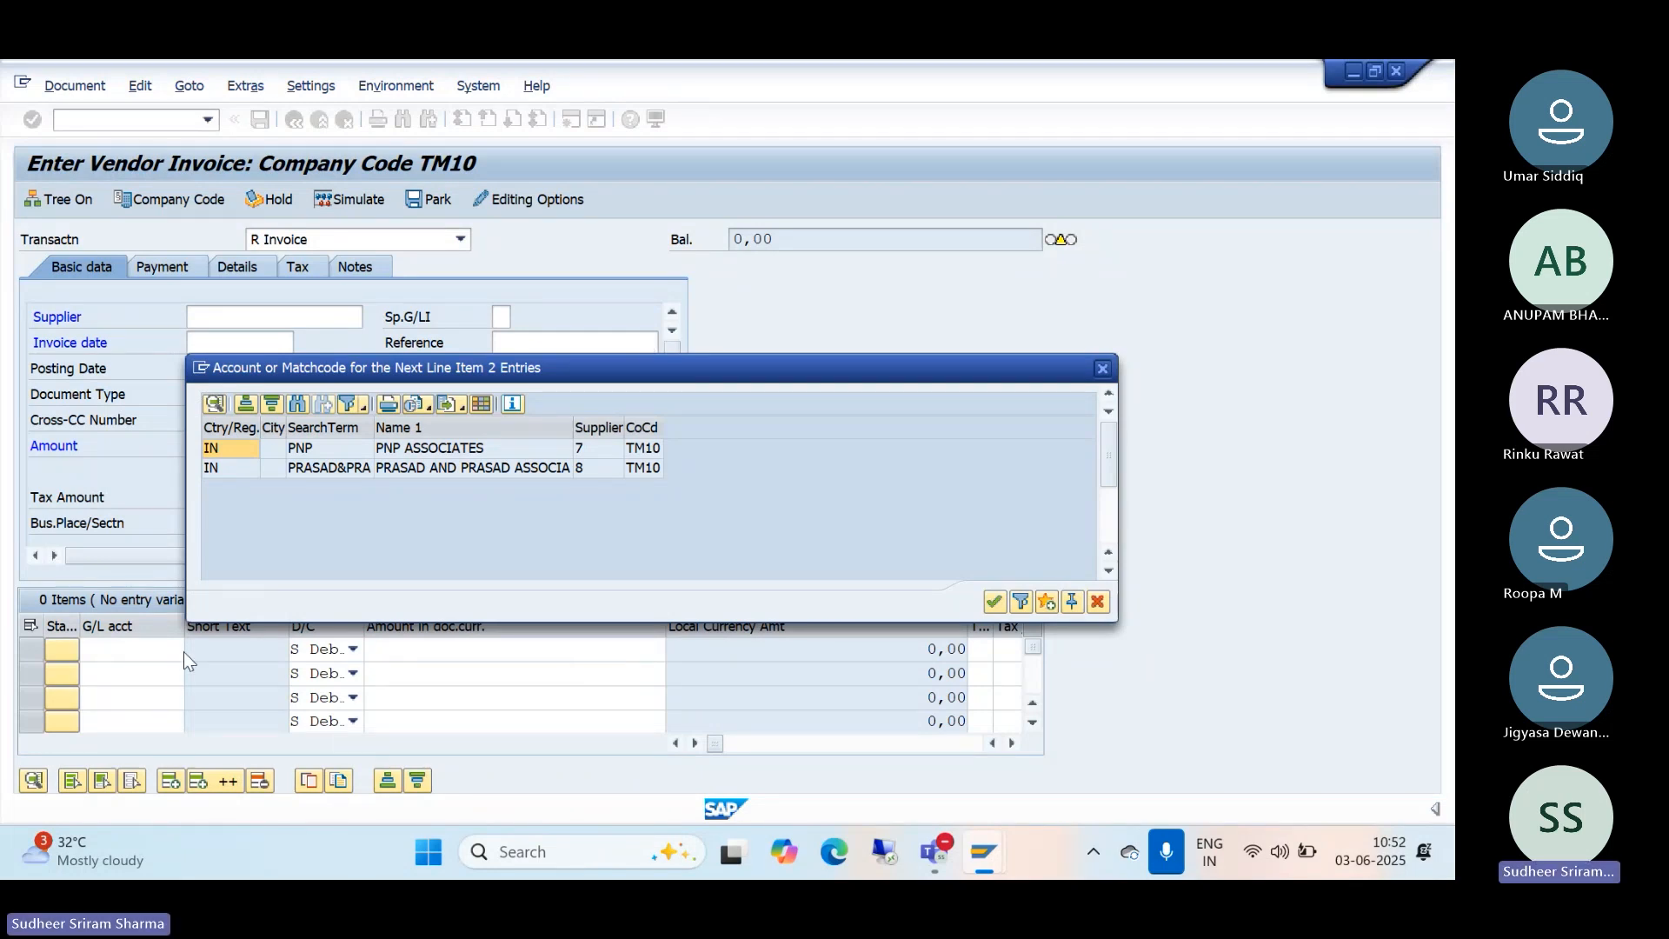
double_click(418, 450)
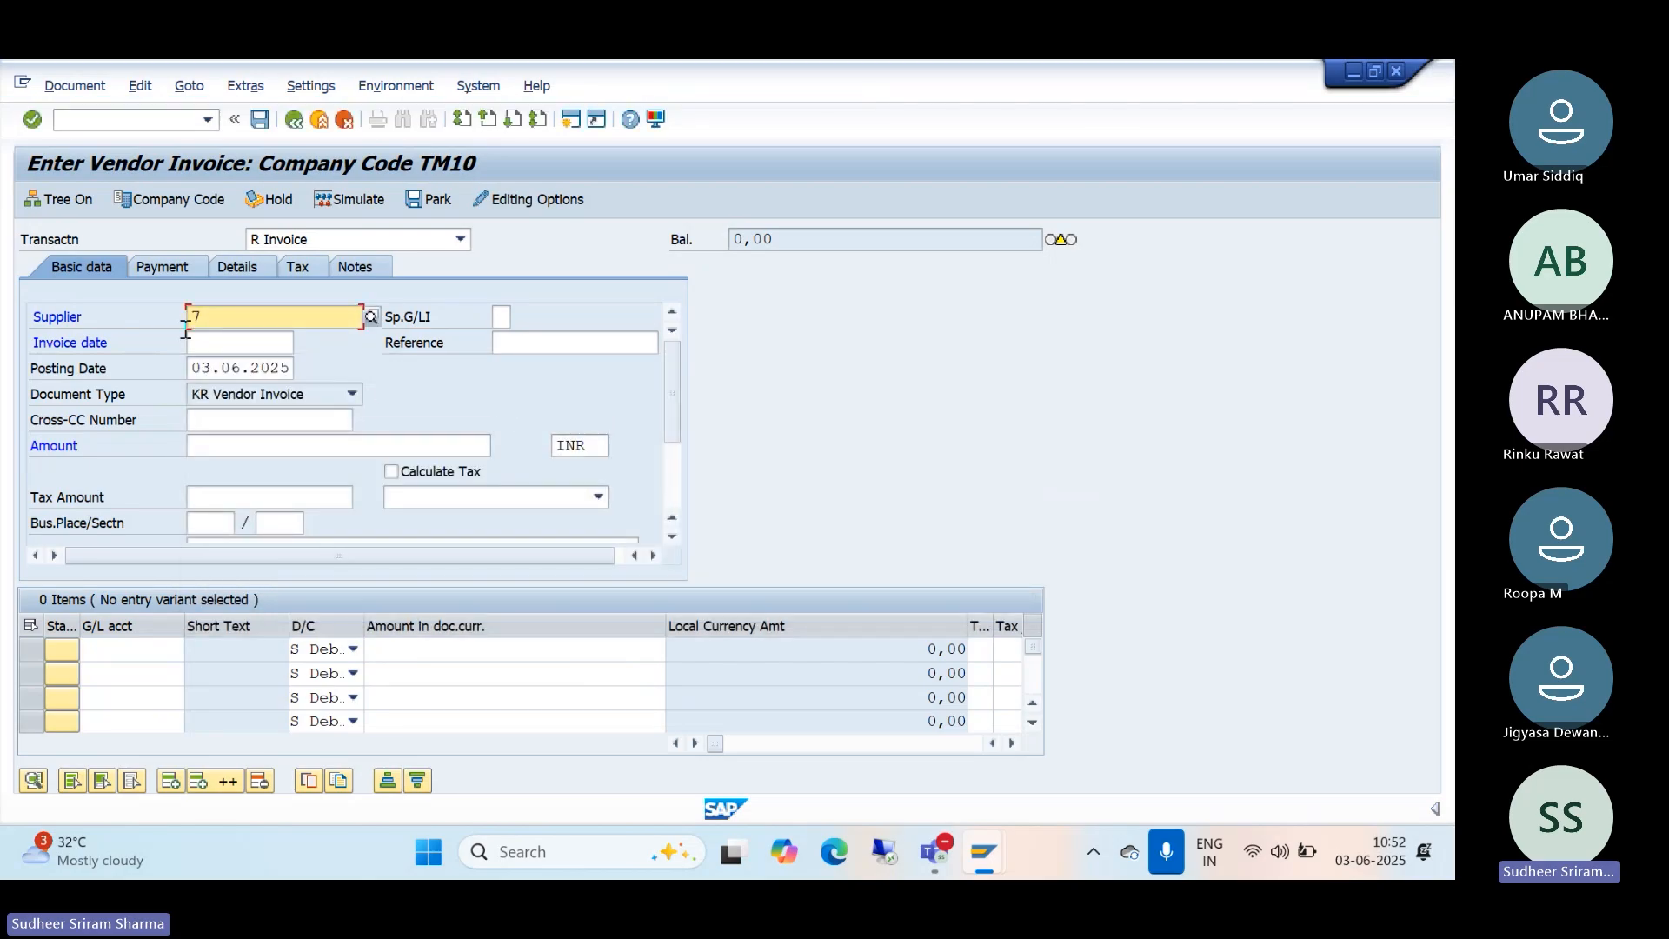
left_click(227, 346)
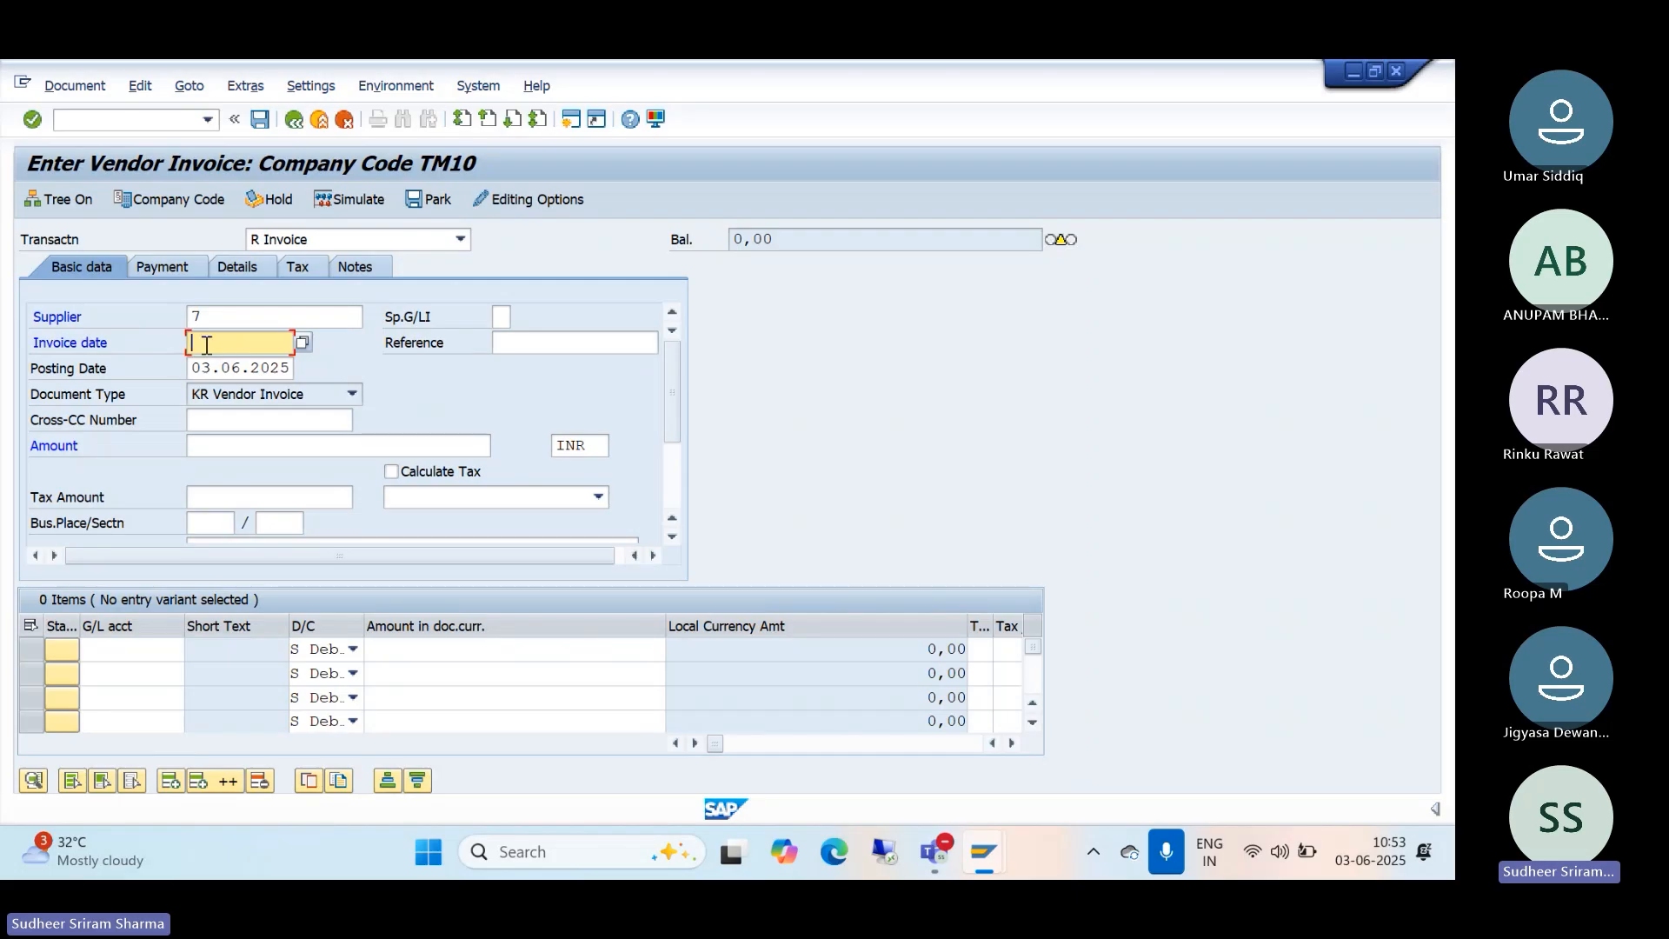
Step: Enter invoice date 03.06.2025, amount 10000 and header text 'bien invoice posted'
type("03")
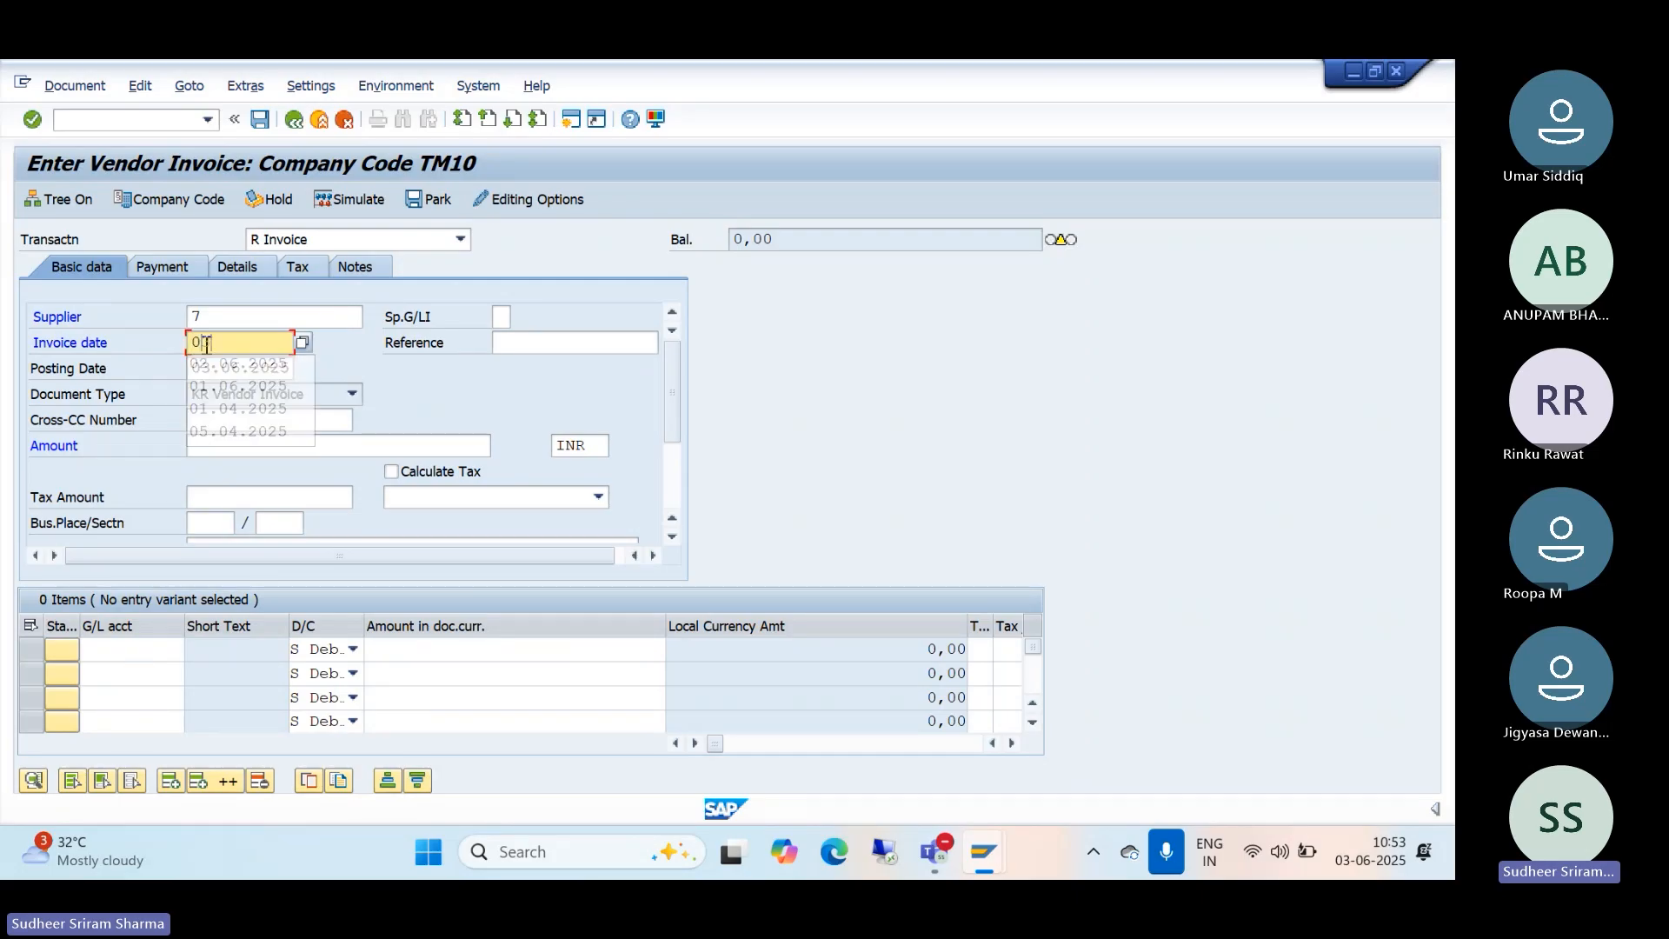
type(".06.2")
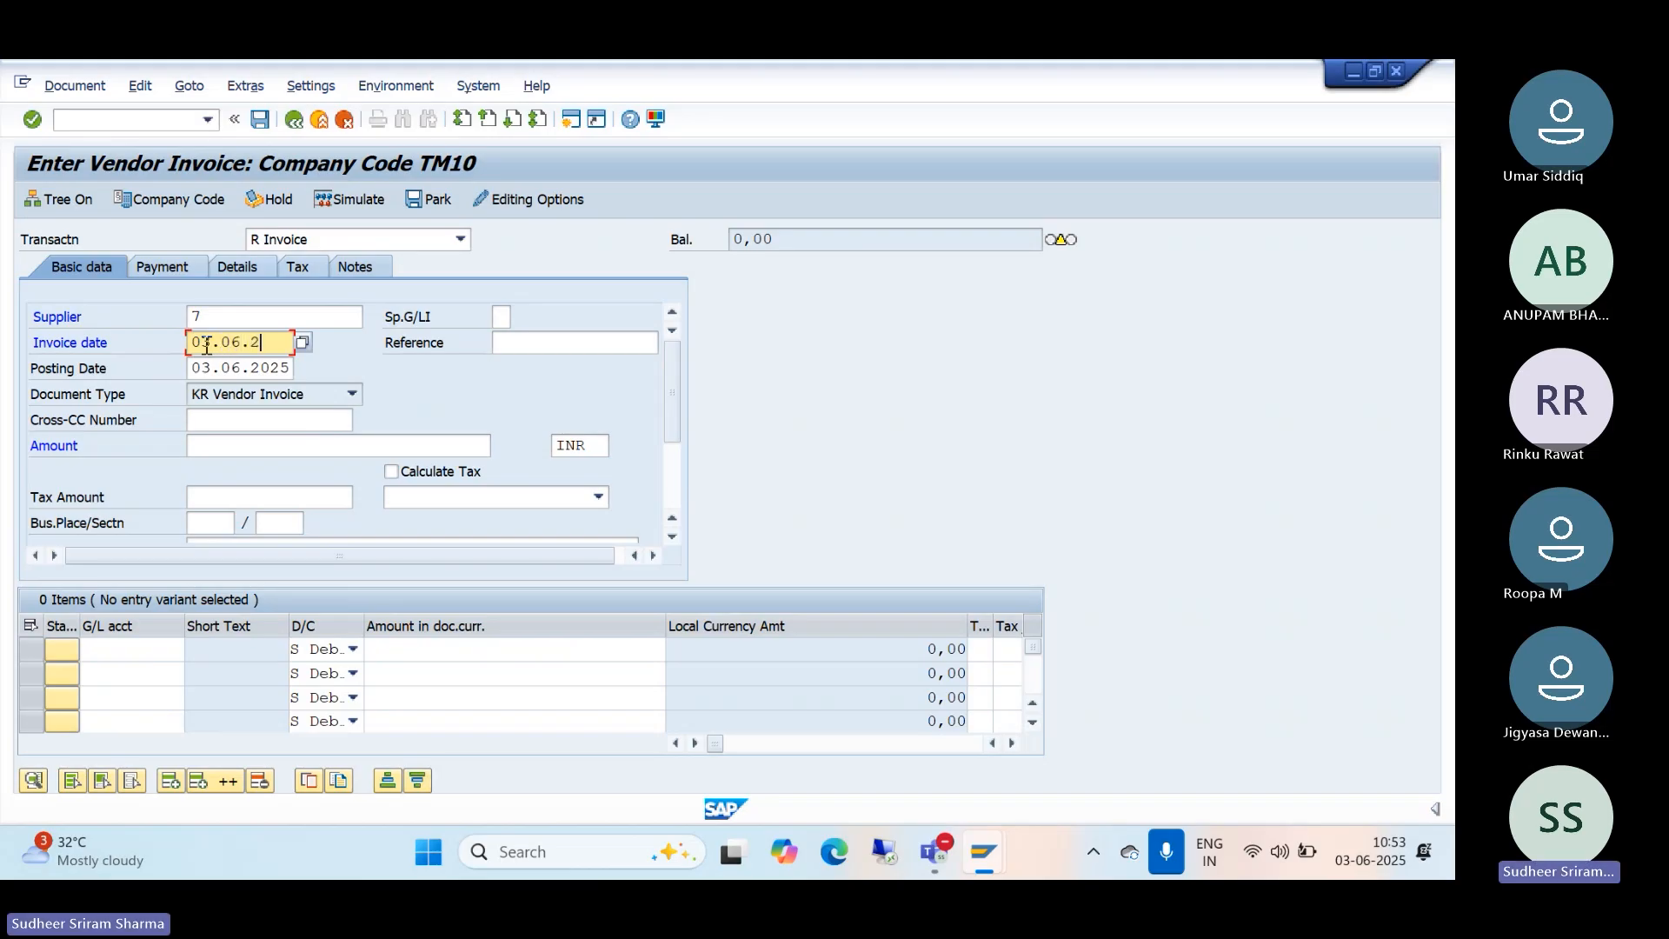
type("025")
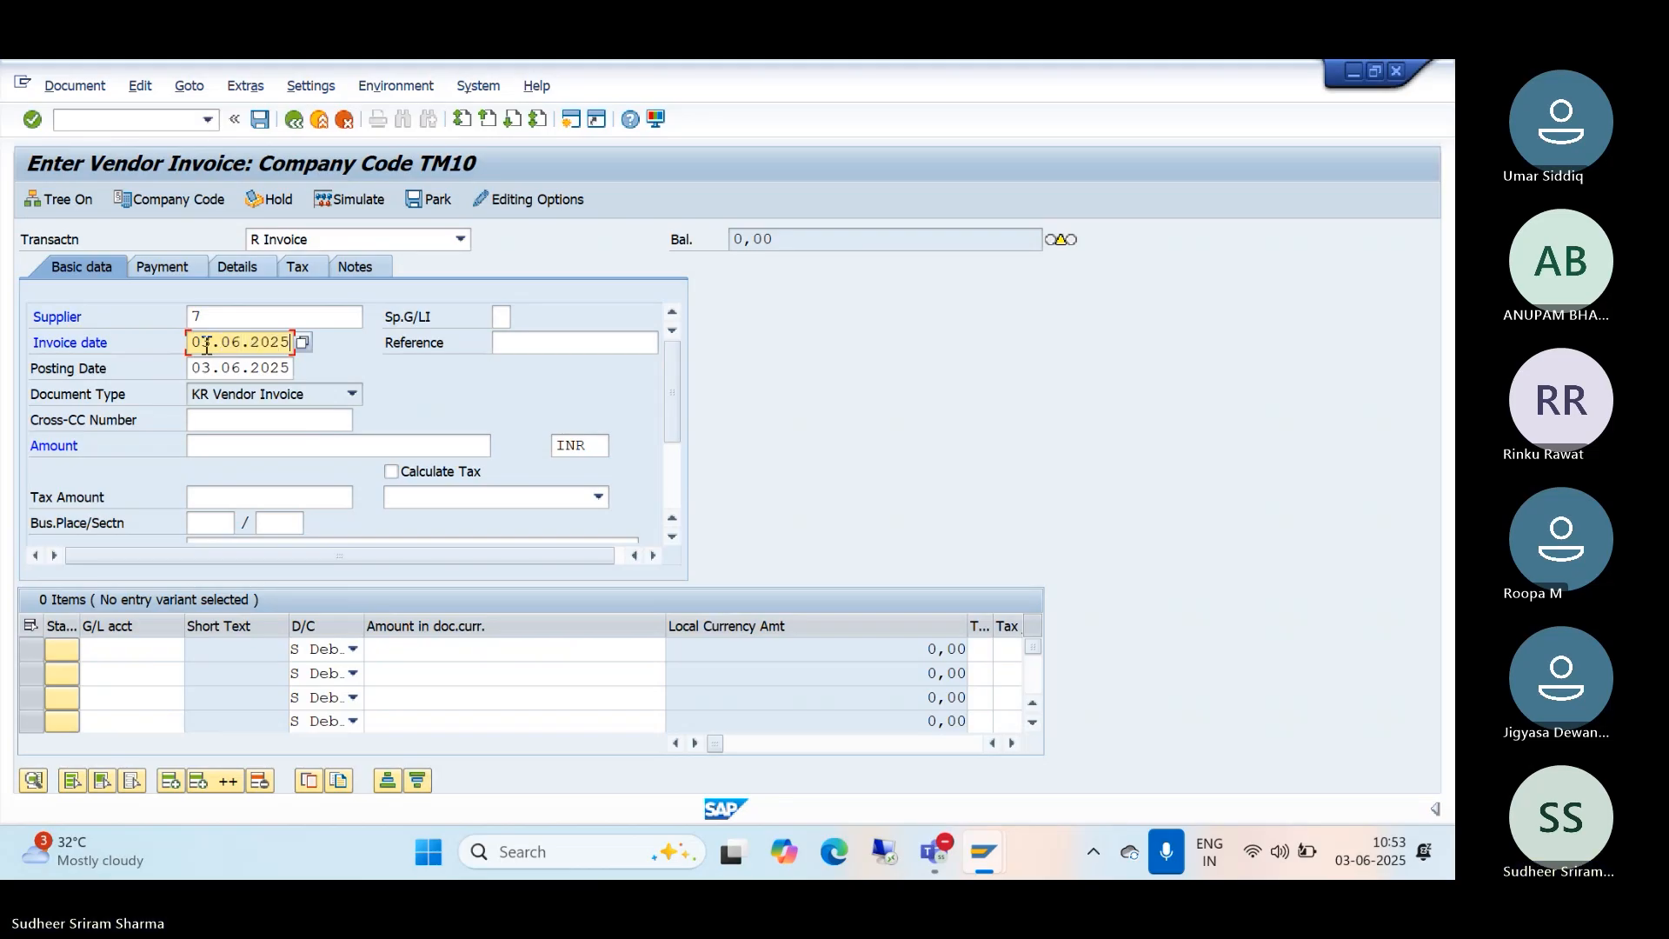
left_click(204, 447)
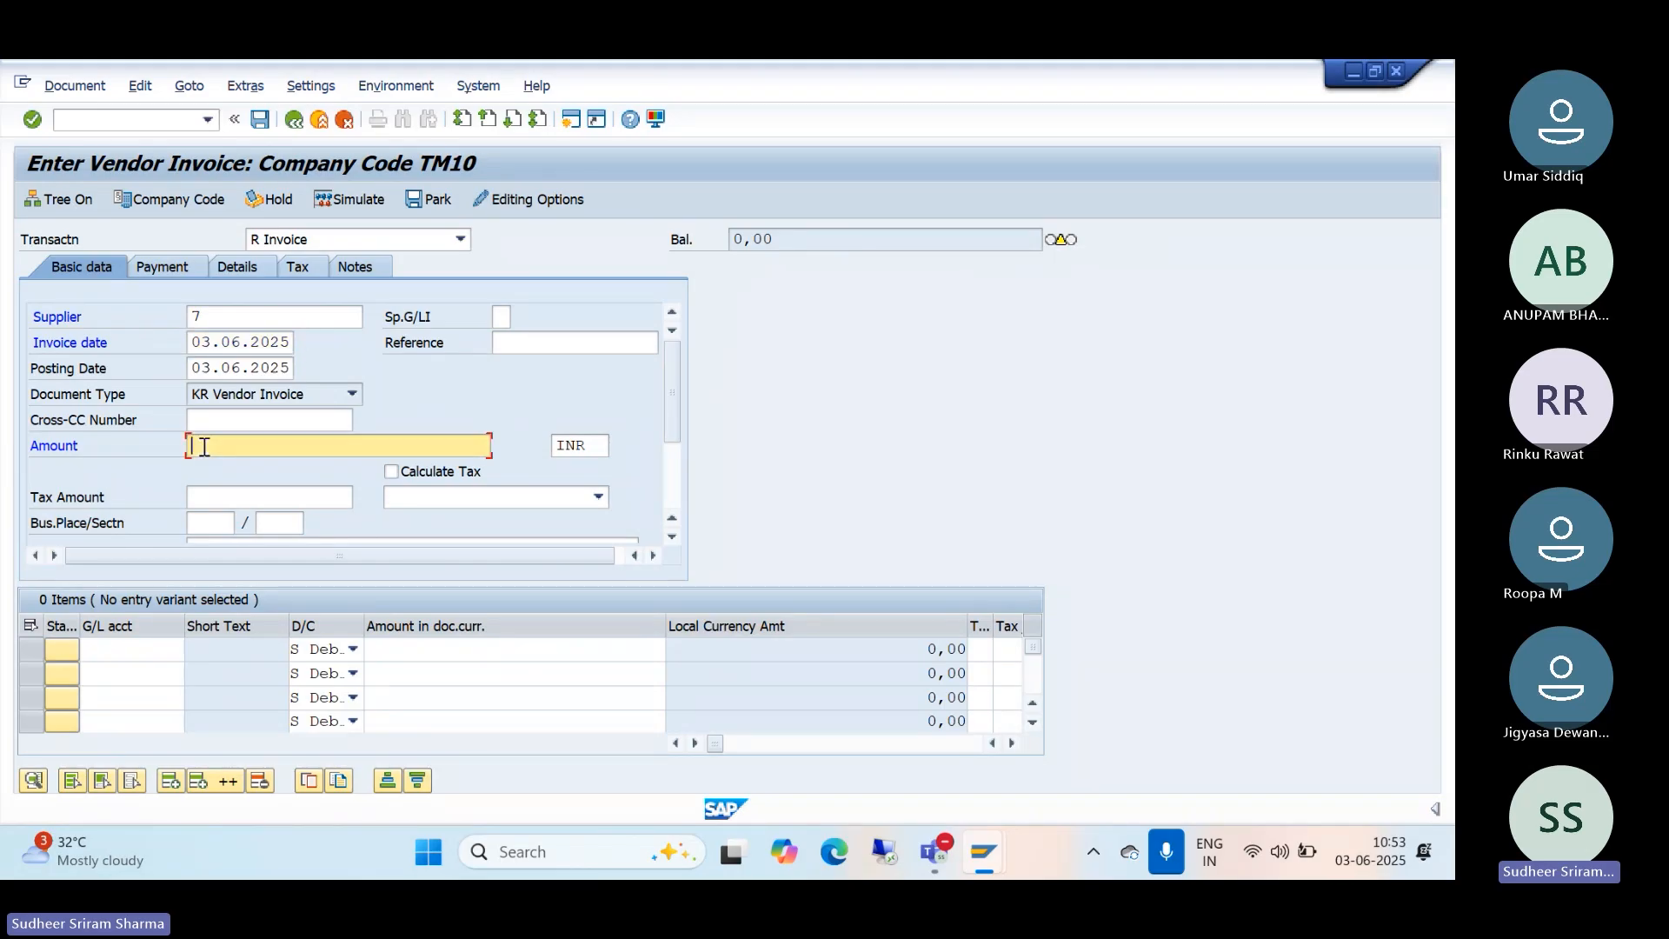
type("10000")
left_click_drag(675, 433, 681, 523)
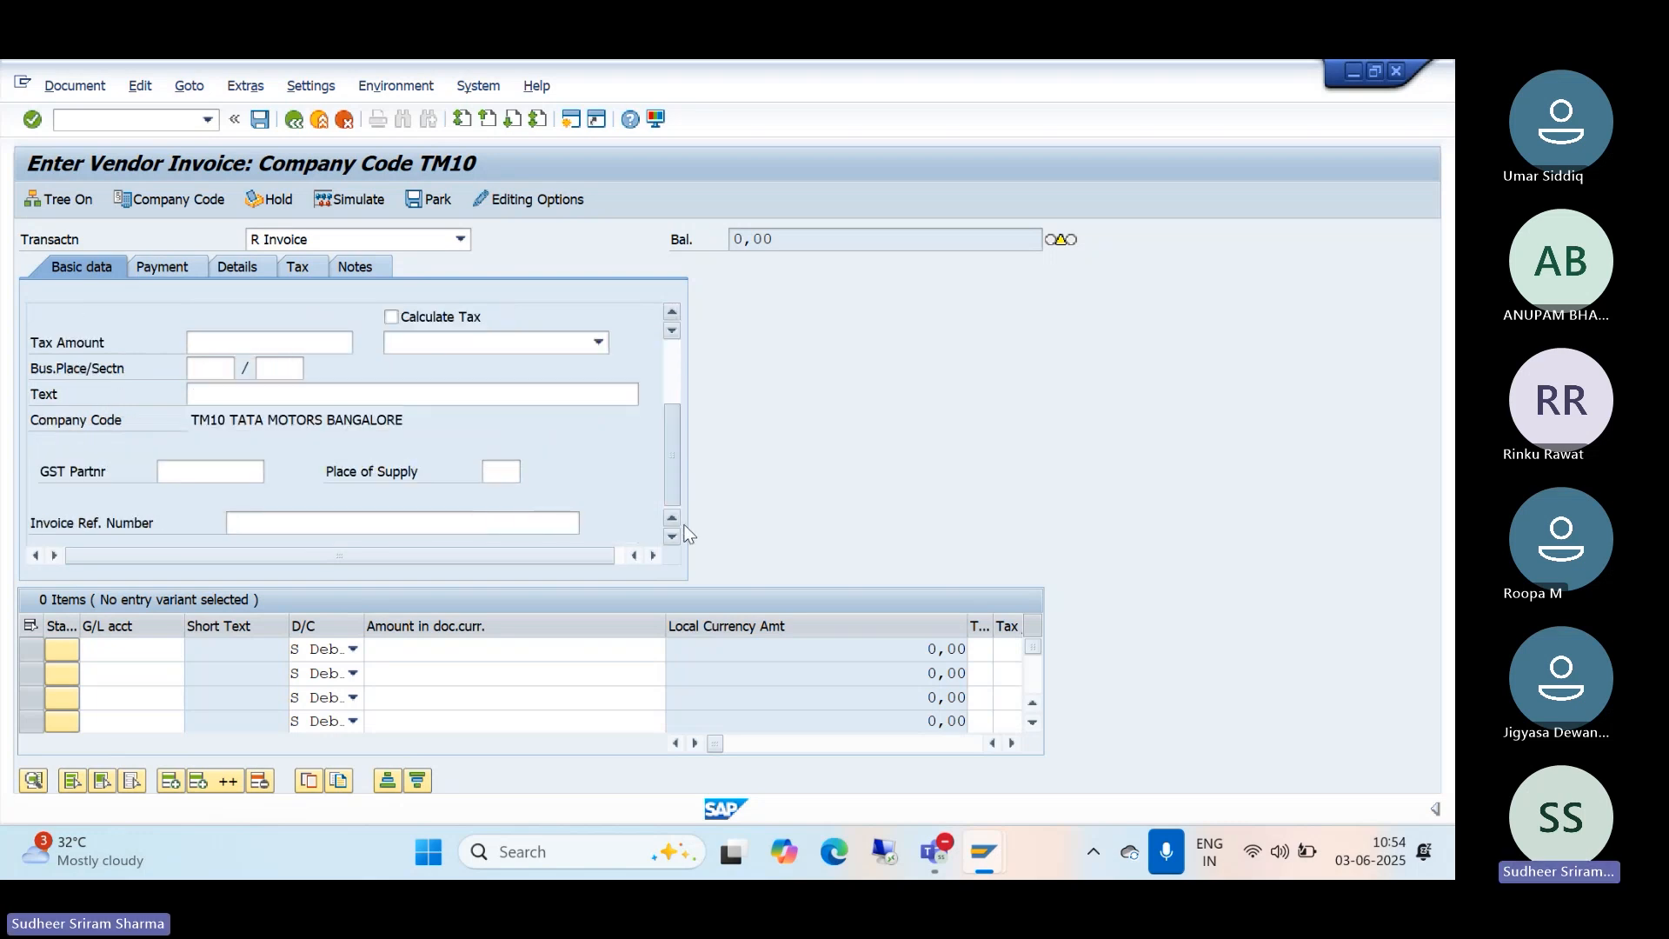
left_click(222, 399)
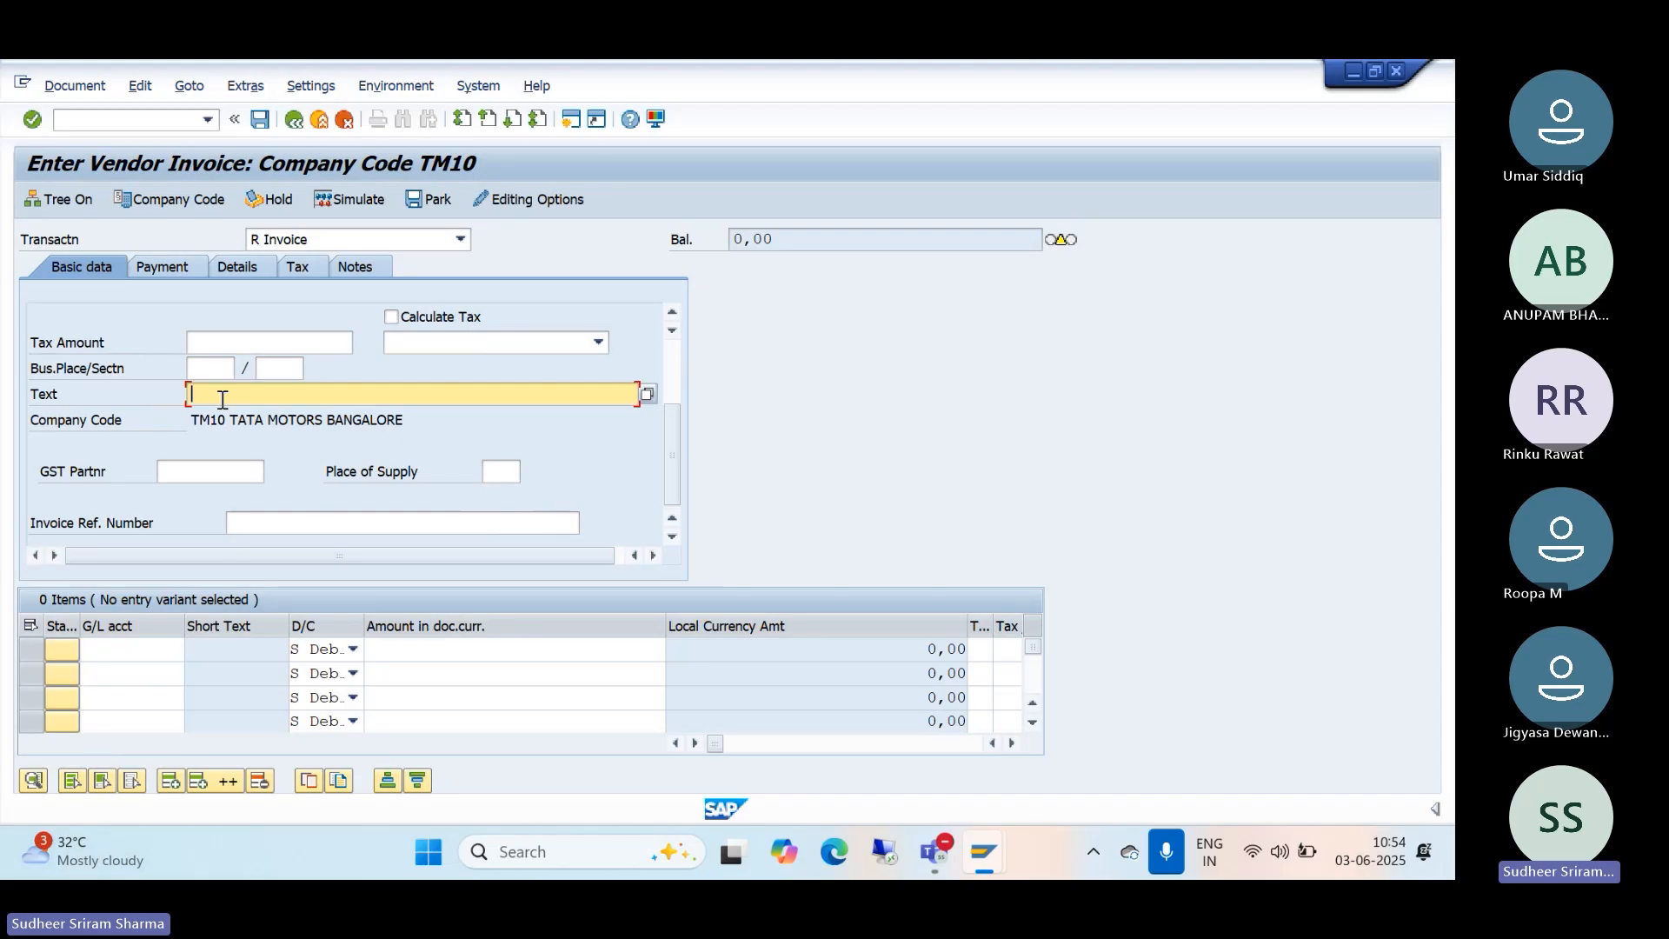
type("bien invoice posted")
left_click(123, 649)
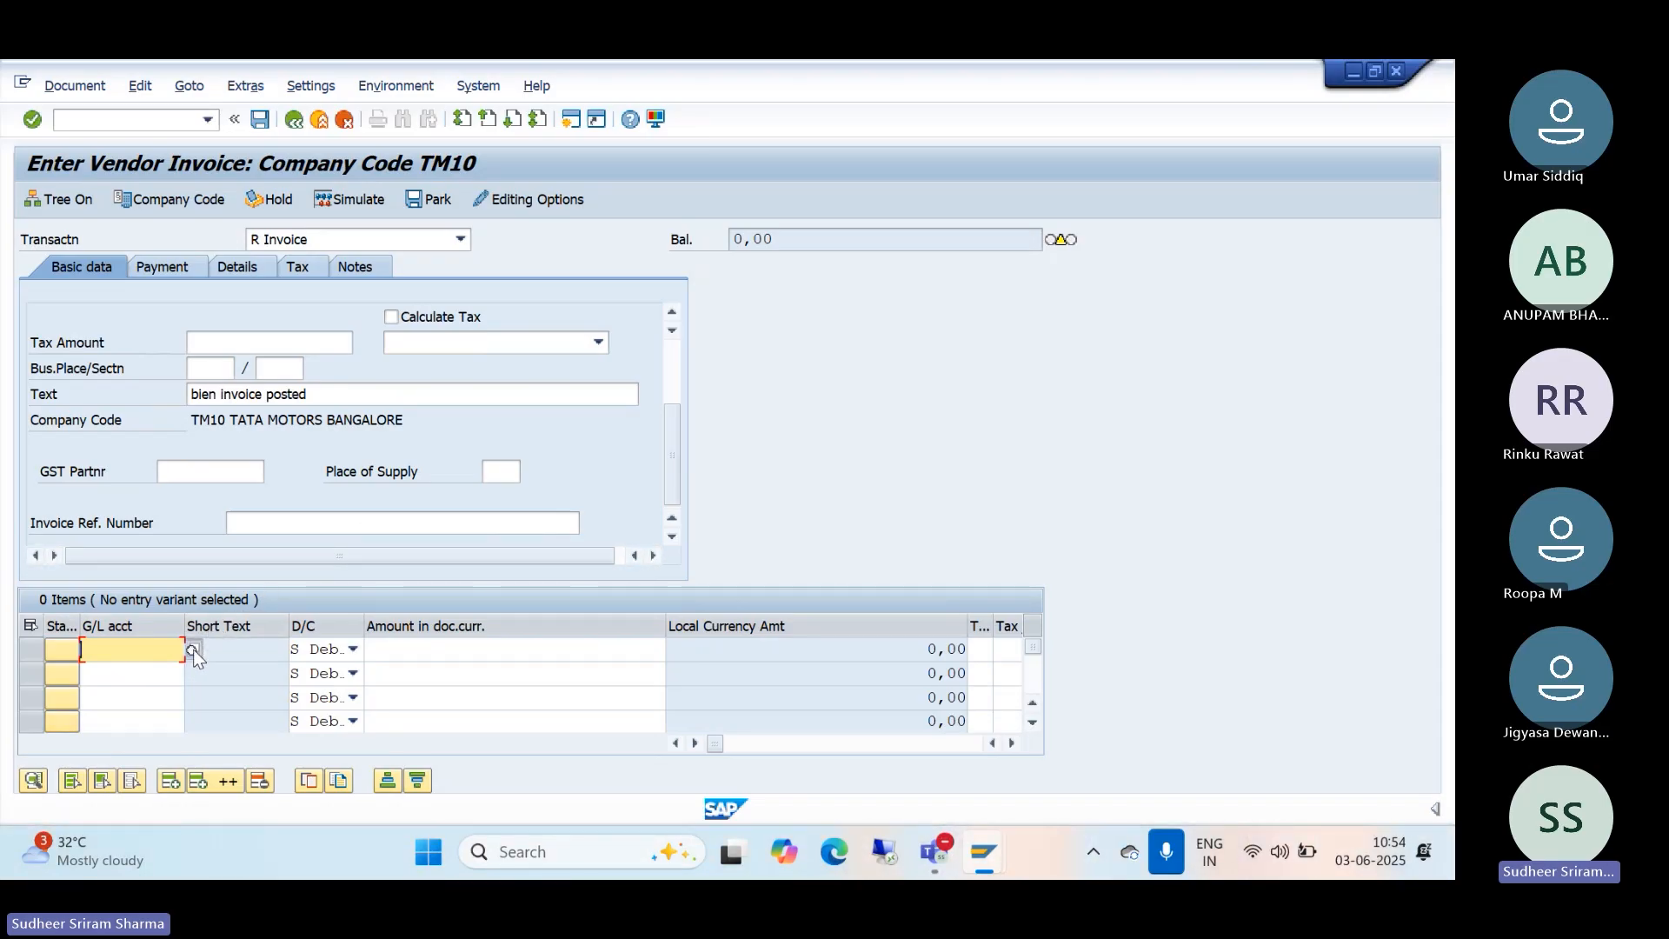
Step: Add a line item for G/L account 3000, AUDIT FEE EXPENSES A/C, with amount 10000
left_click(193, 649)
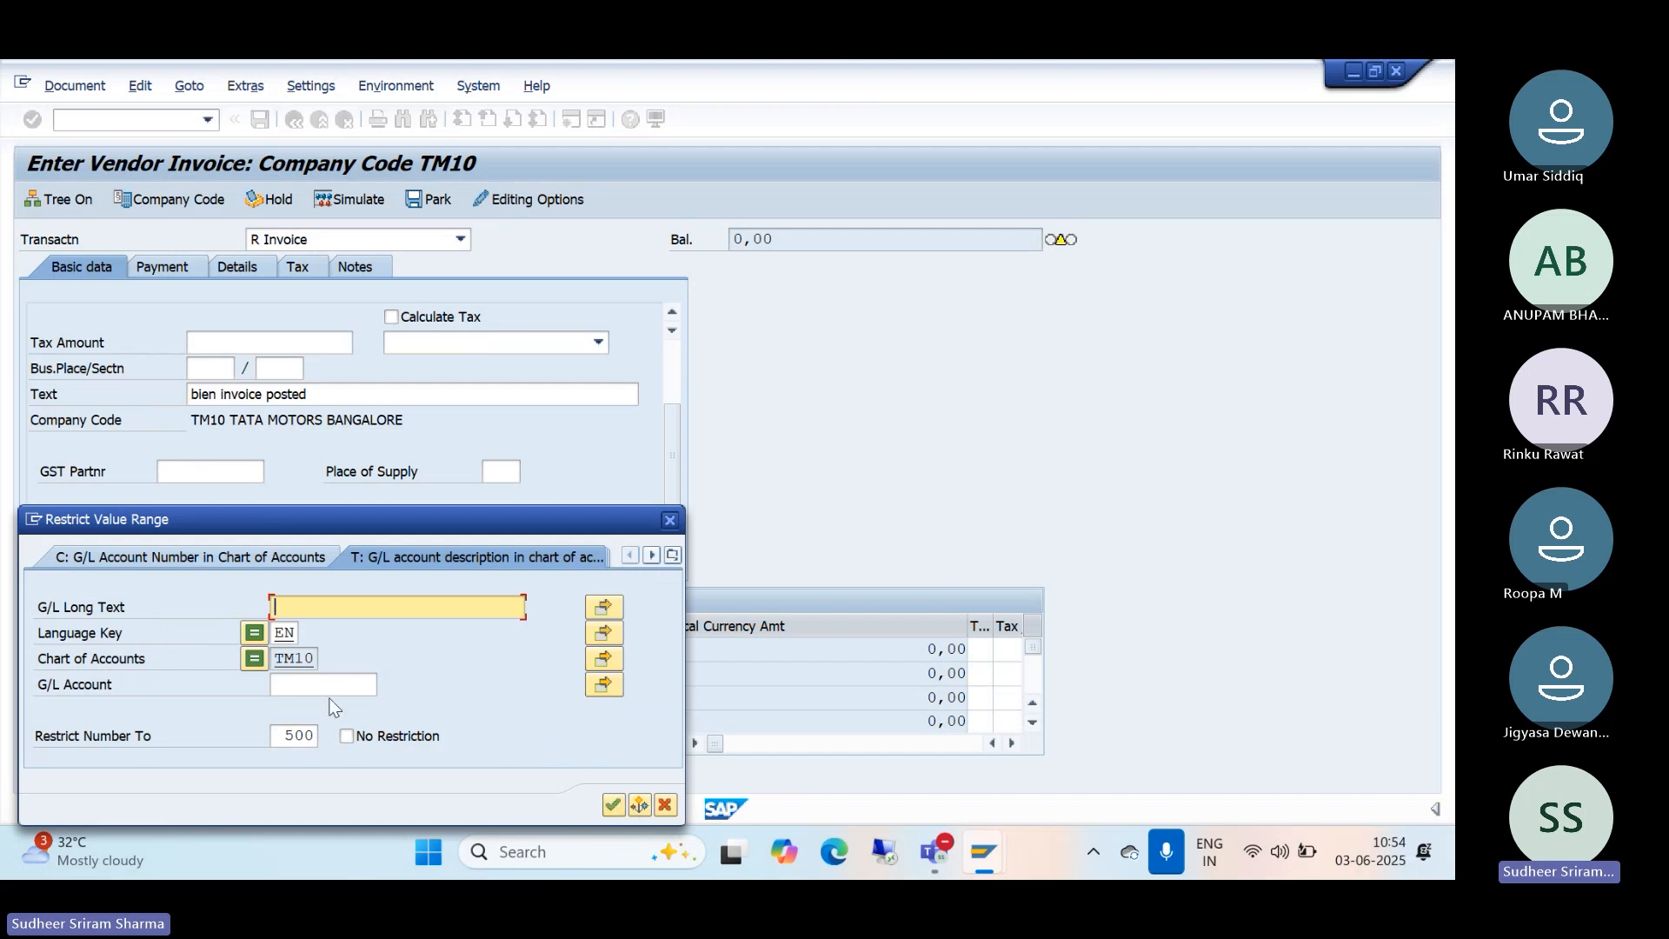
left_click(612, 807)
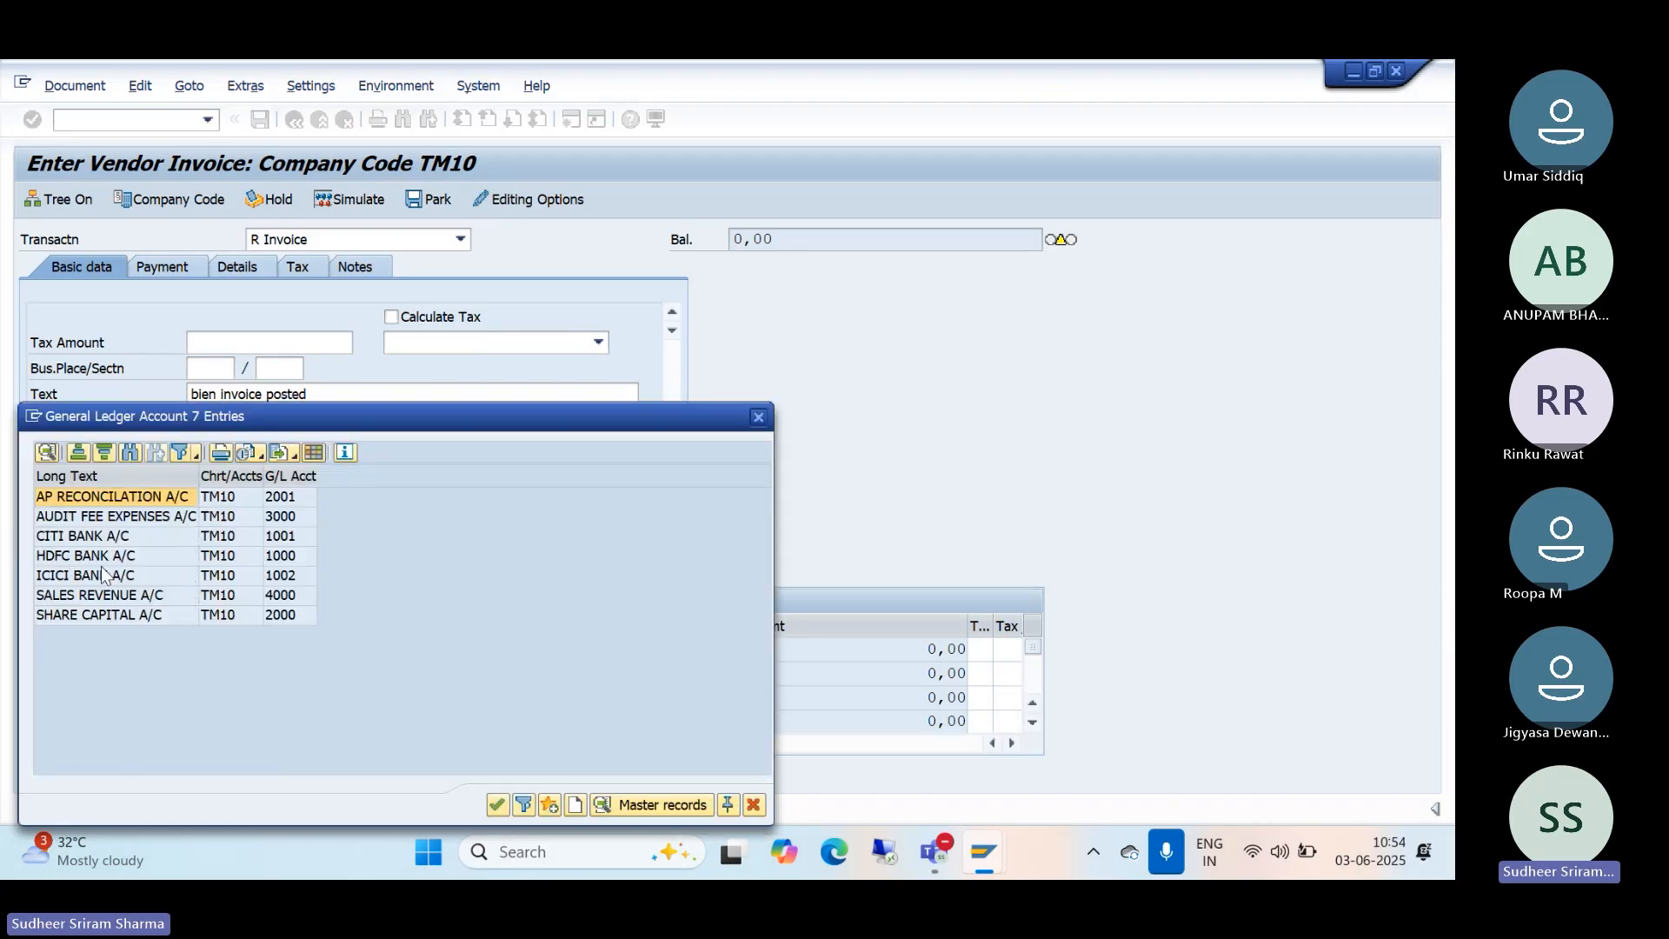
double_click(108, 516)
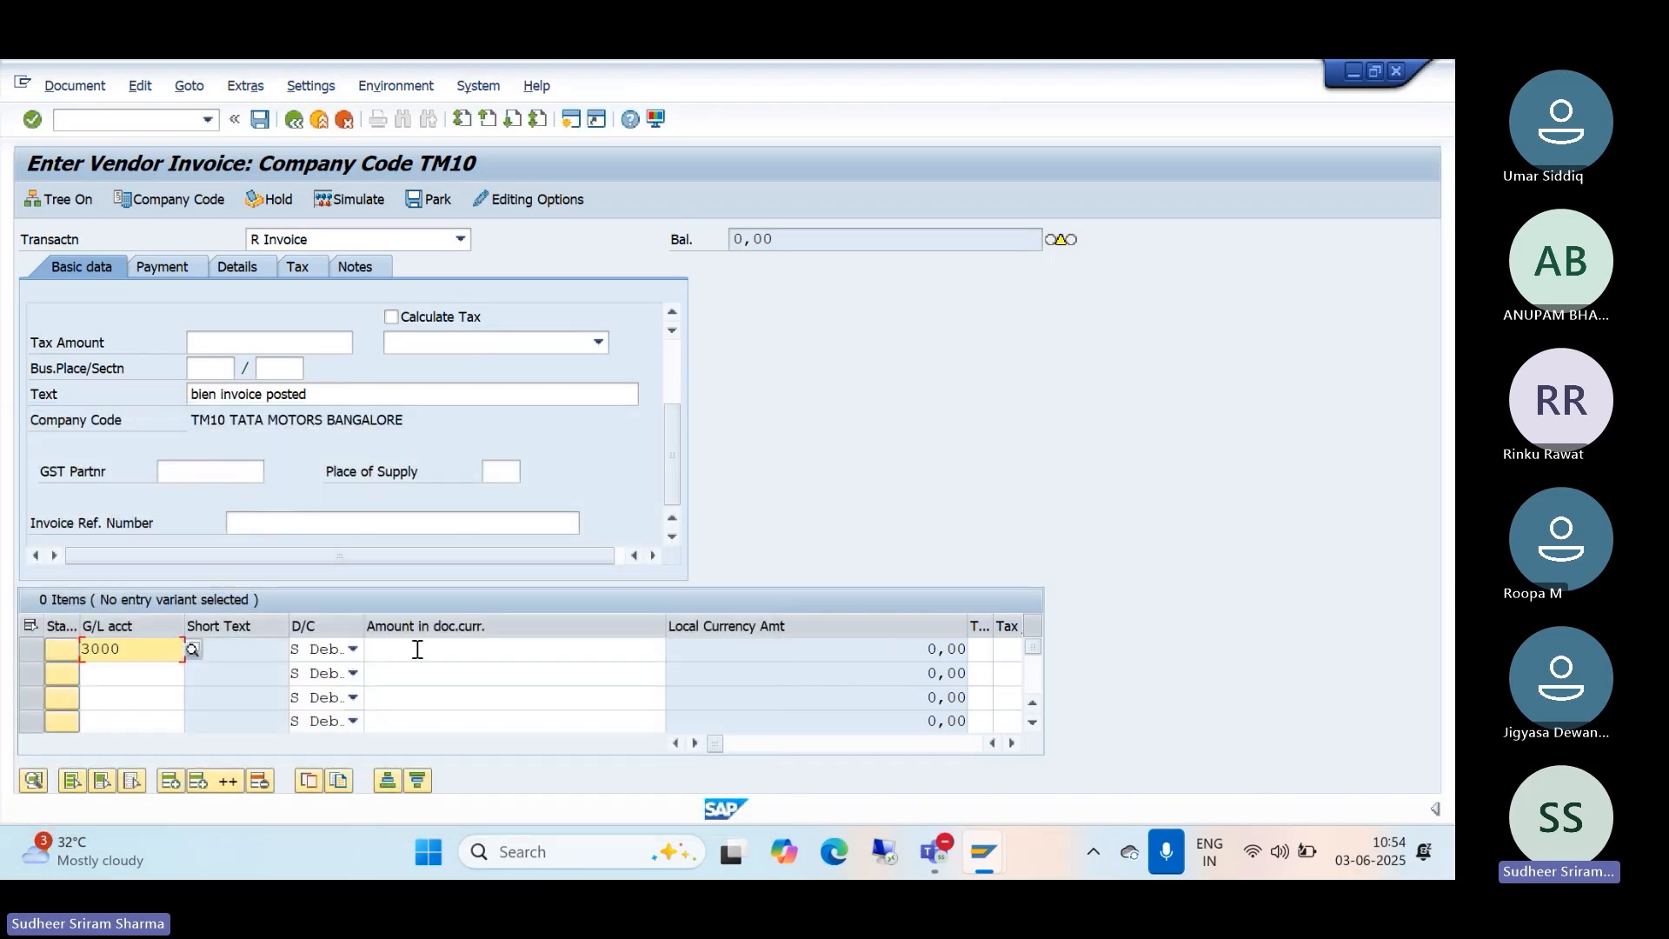
left_click(424, 648)
type("1")
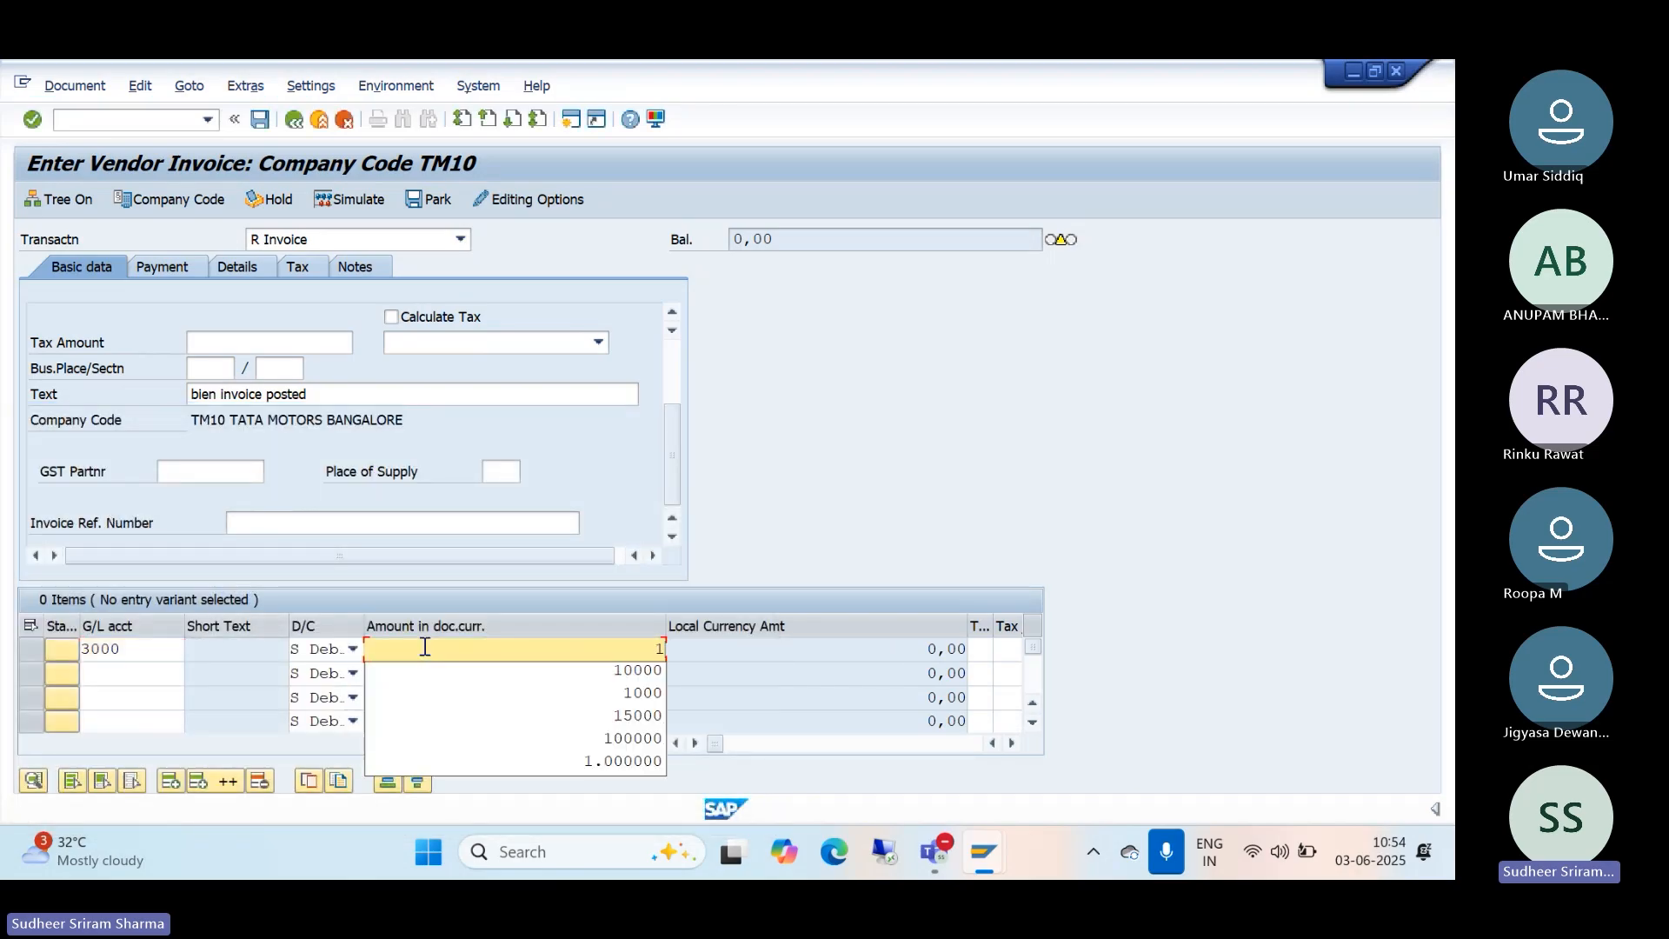
type("0000")
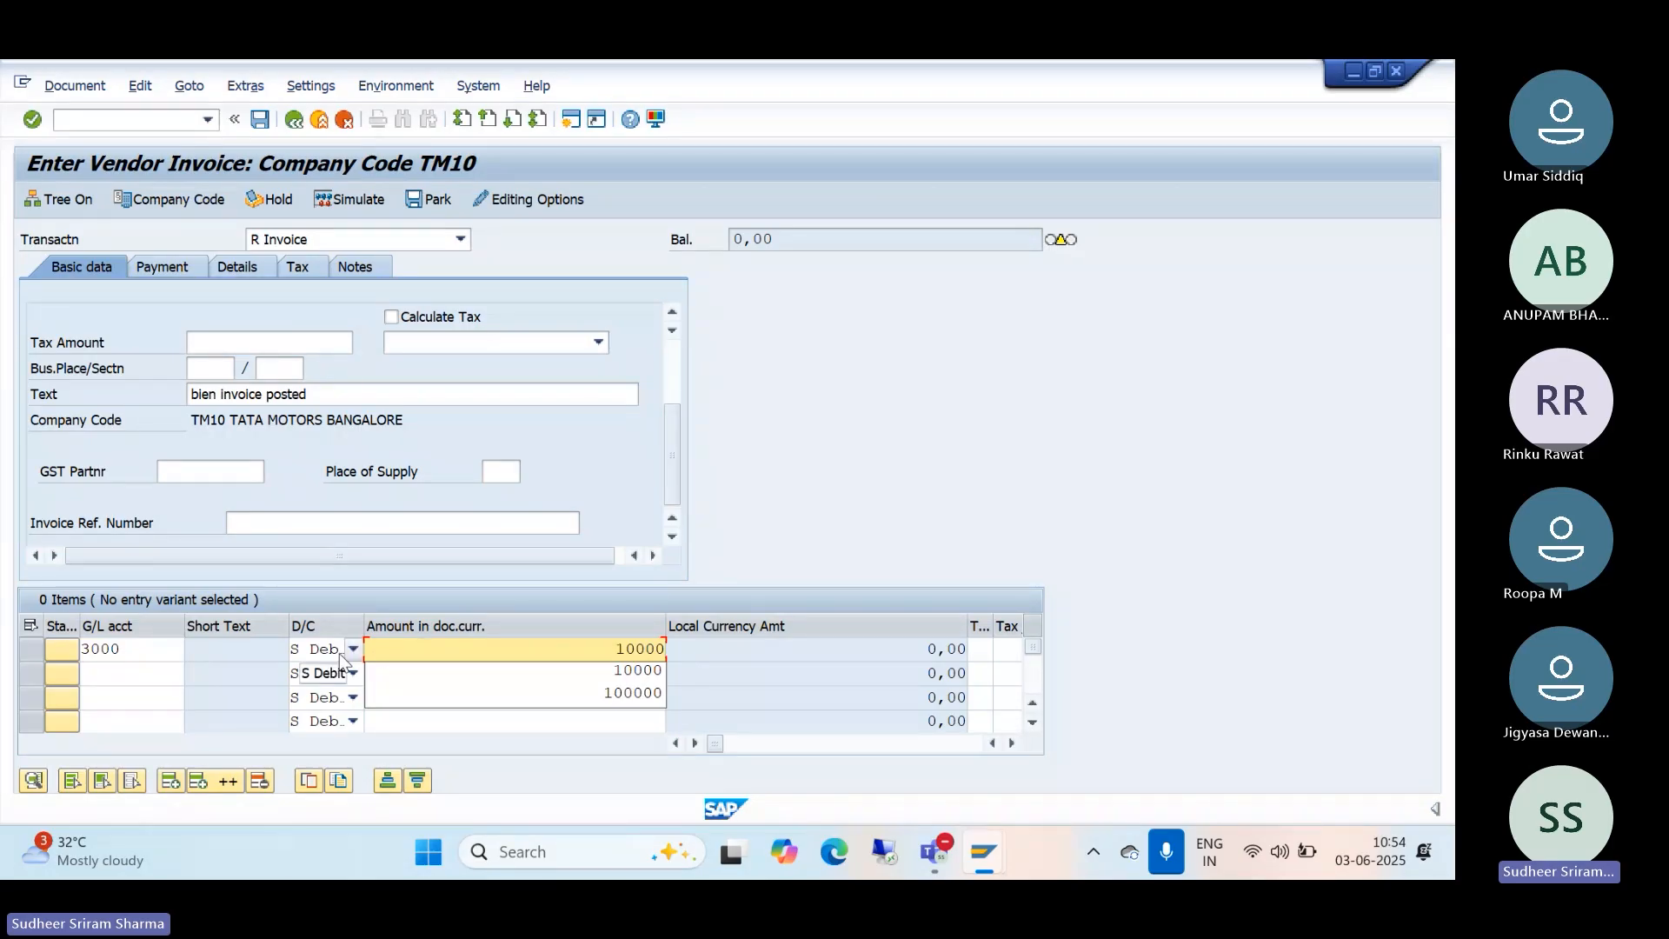
left_click_drag(675, 444, 672, 370)
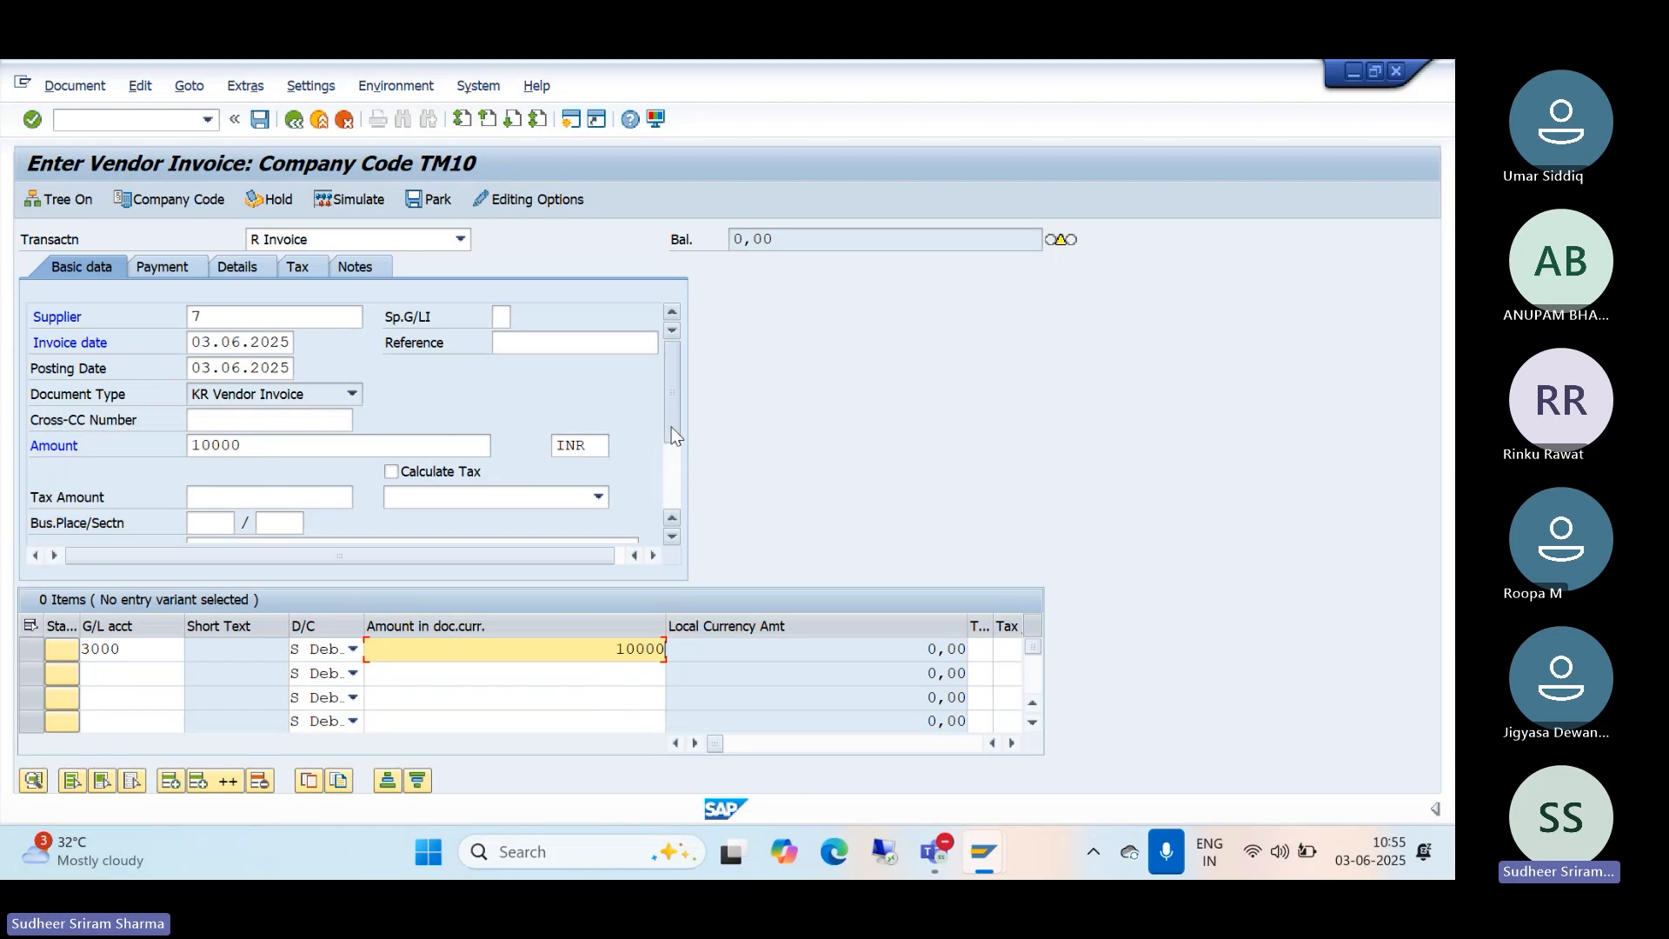
left_click_drag(672, 434, 671, 474)
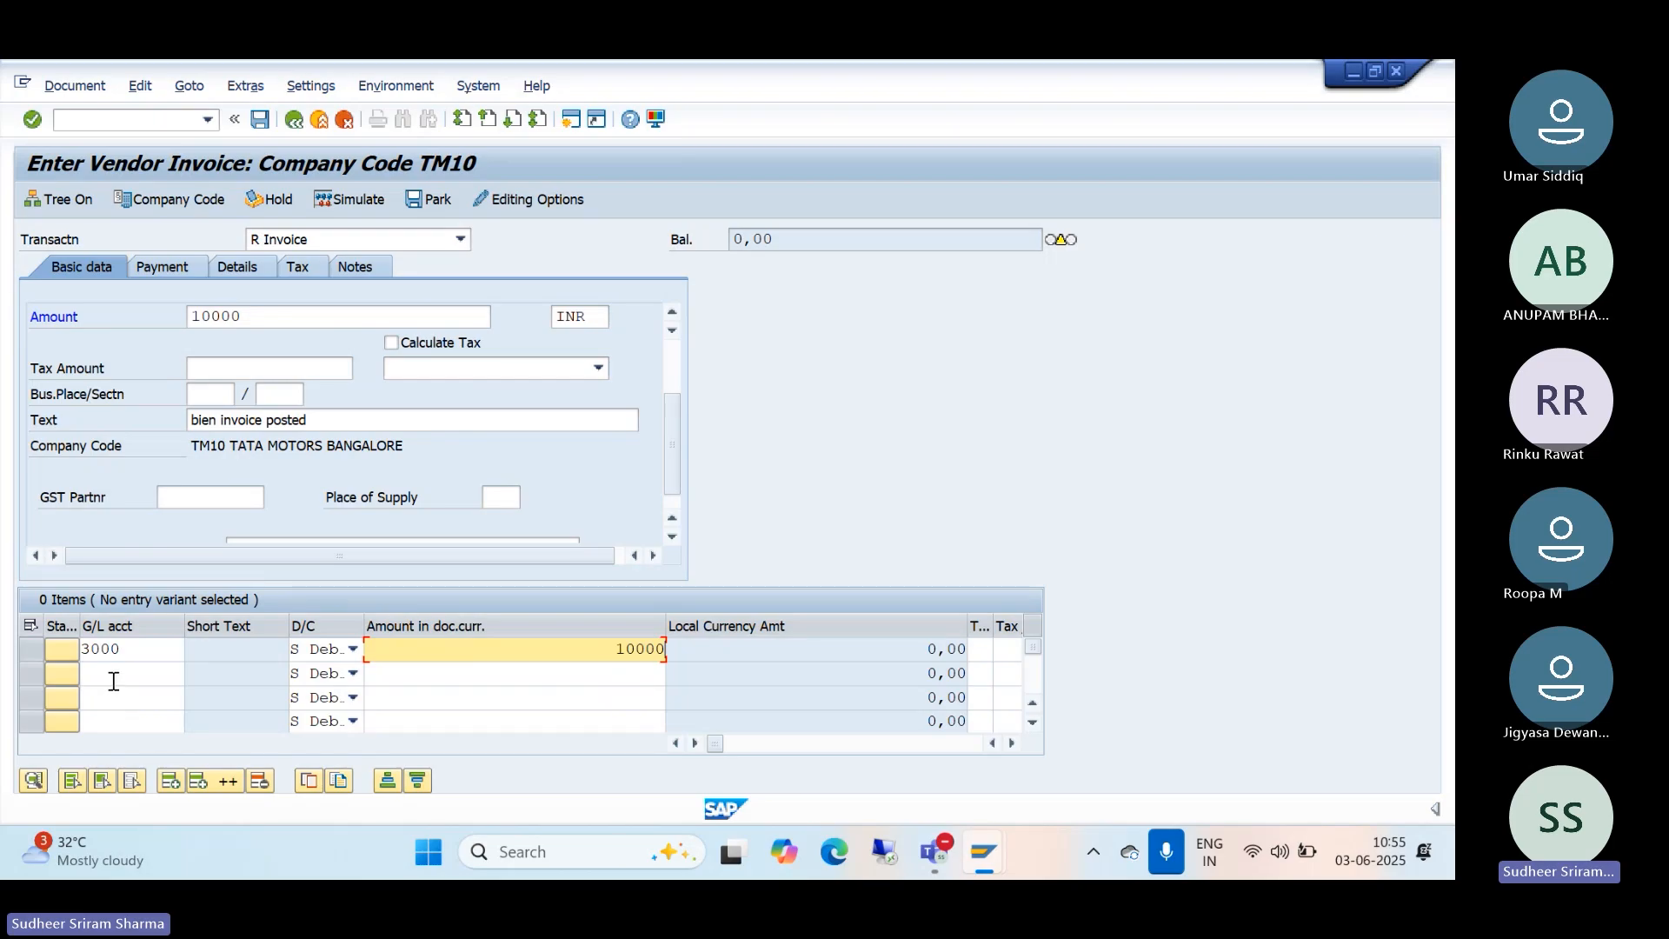
Step: Re-select AUDIT FEE EXPENSES A/C as the G/L account on line one
left_click(160, 648)
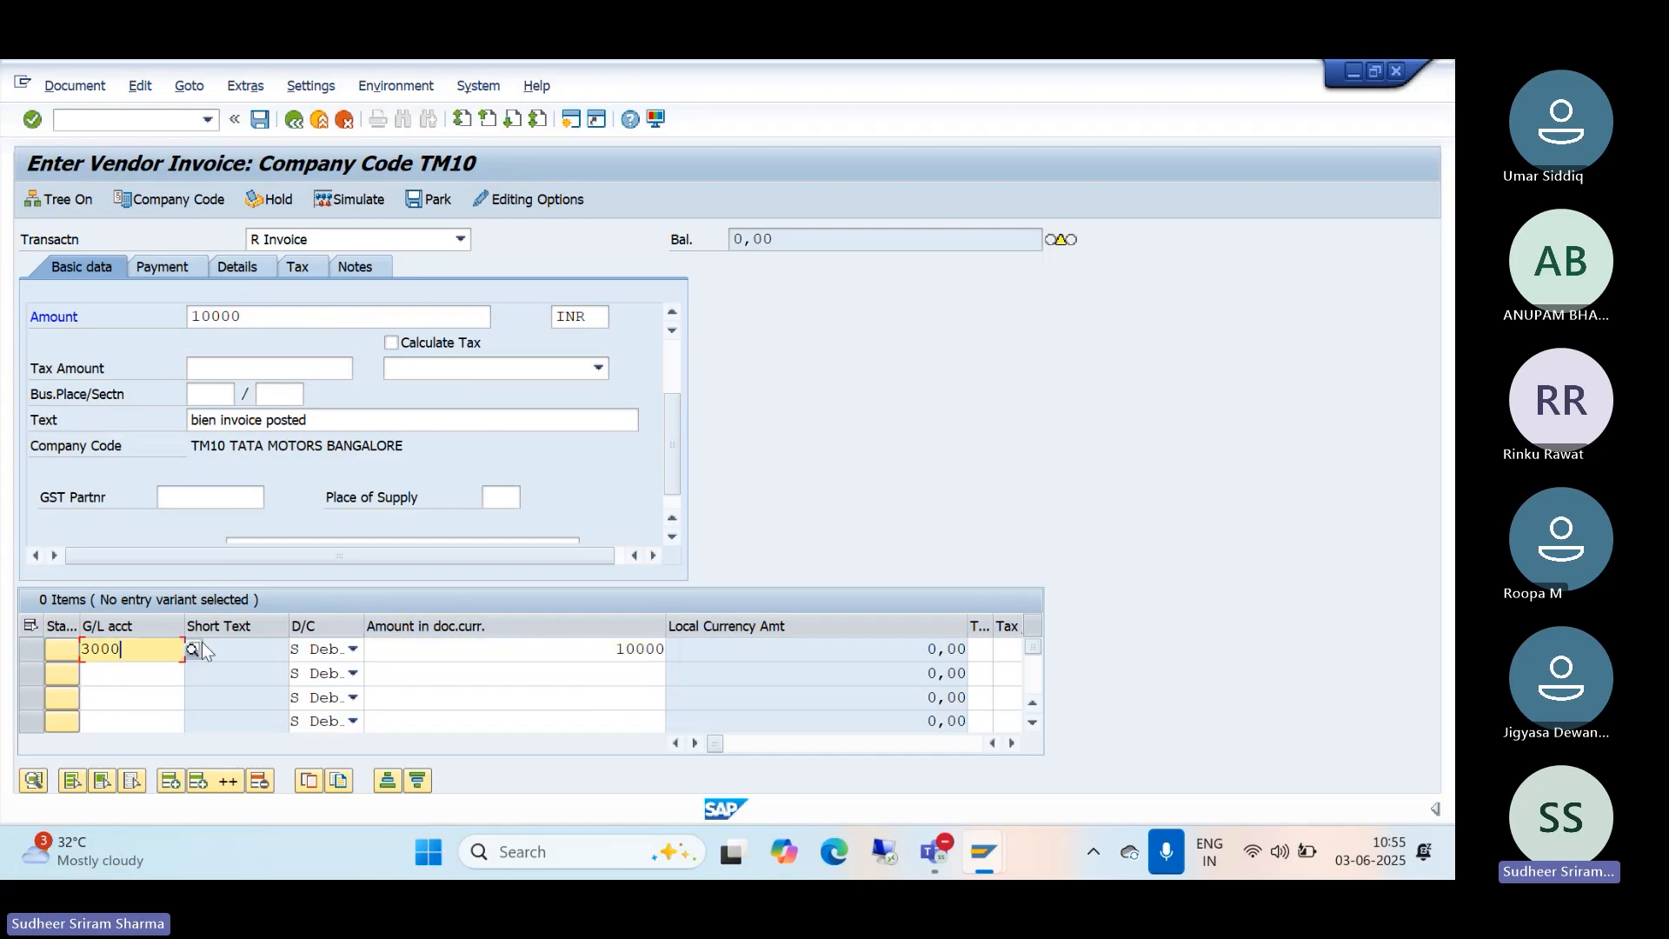
key("Return")
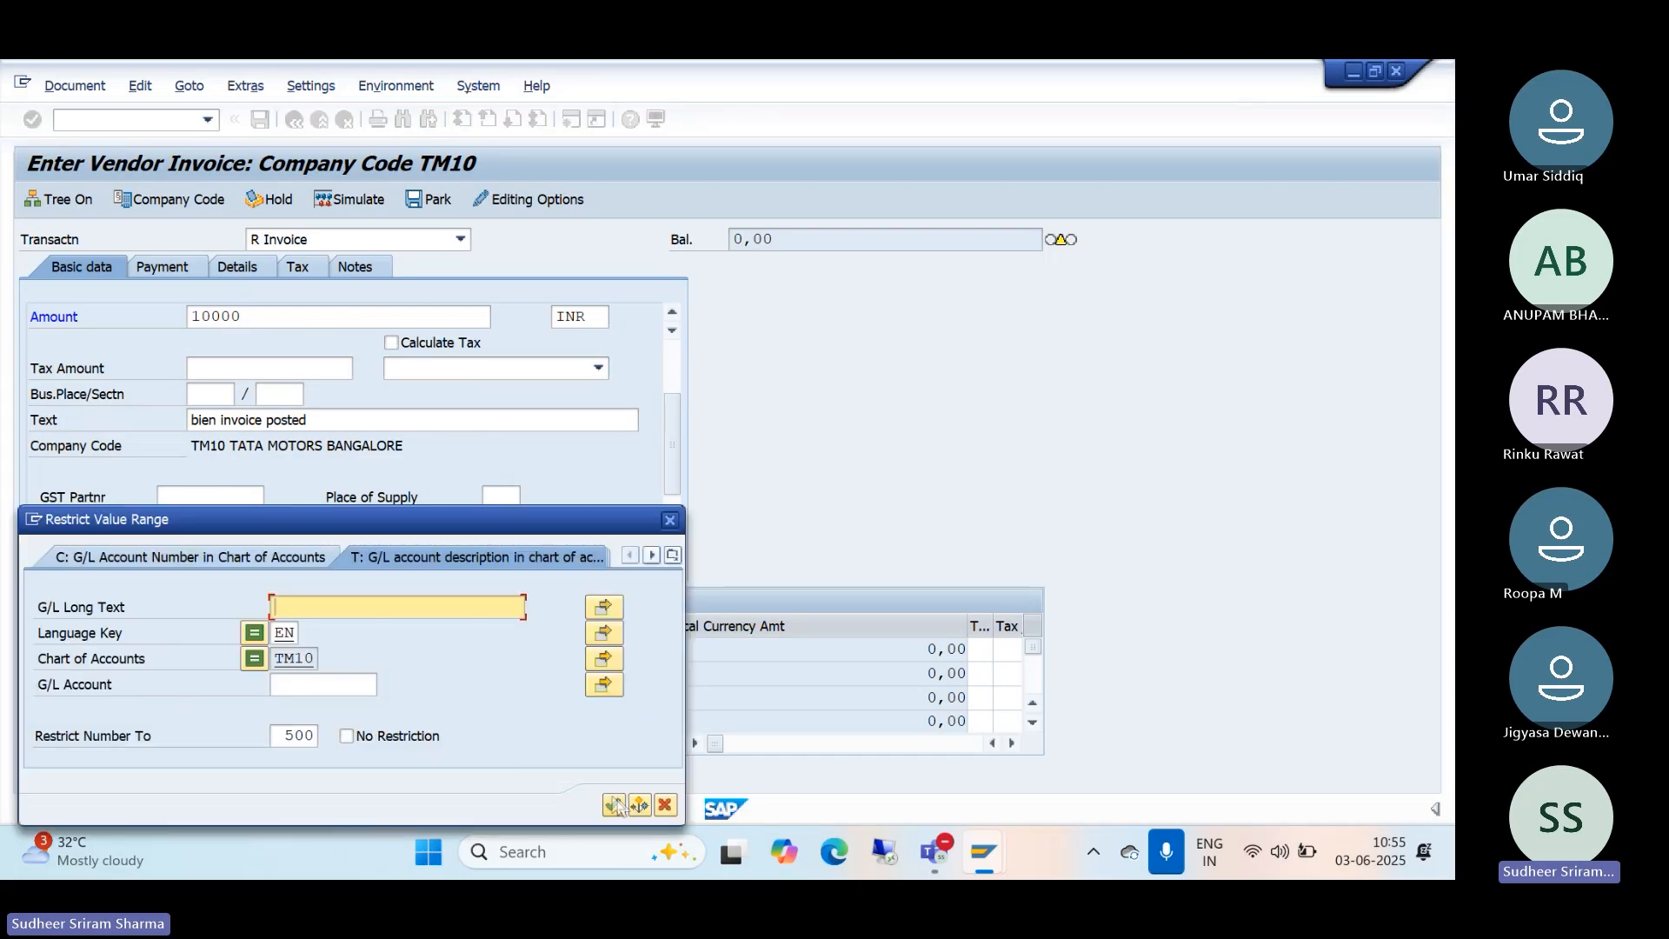
left_click(614, 803)
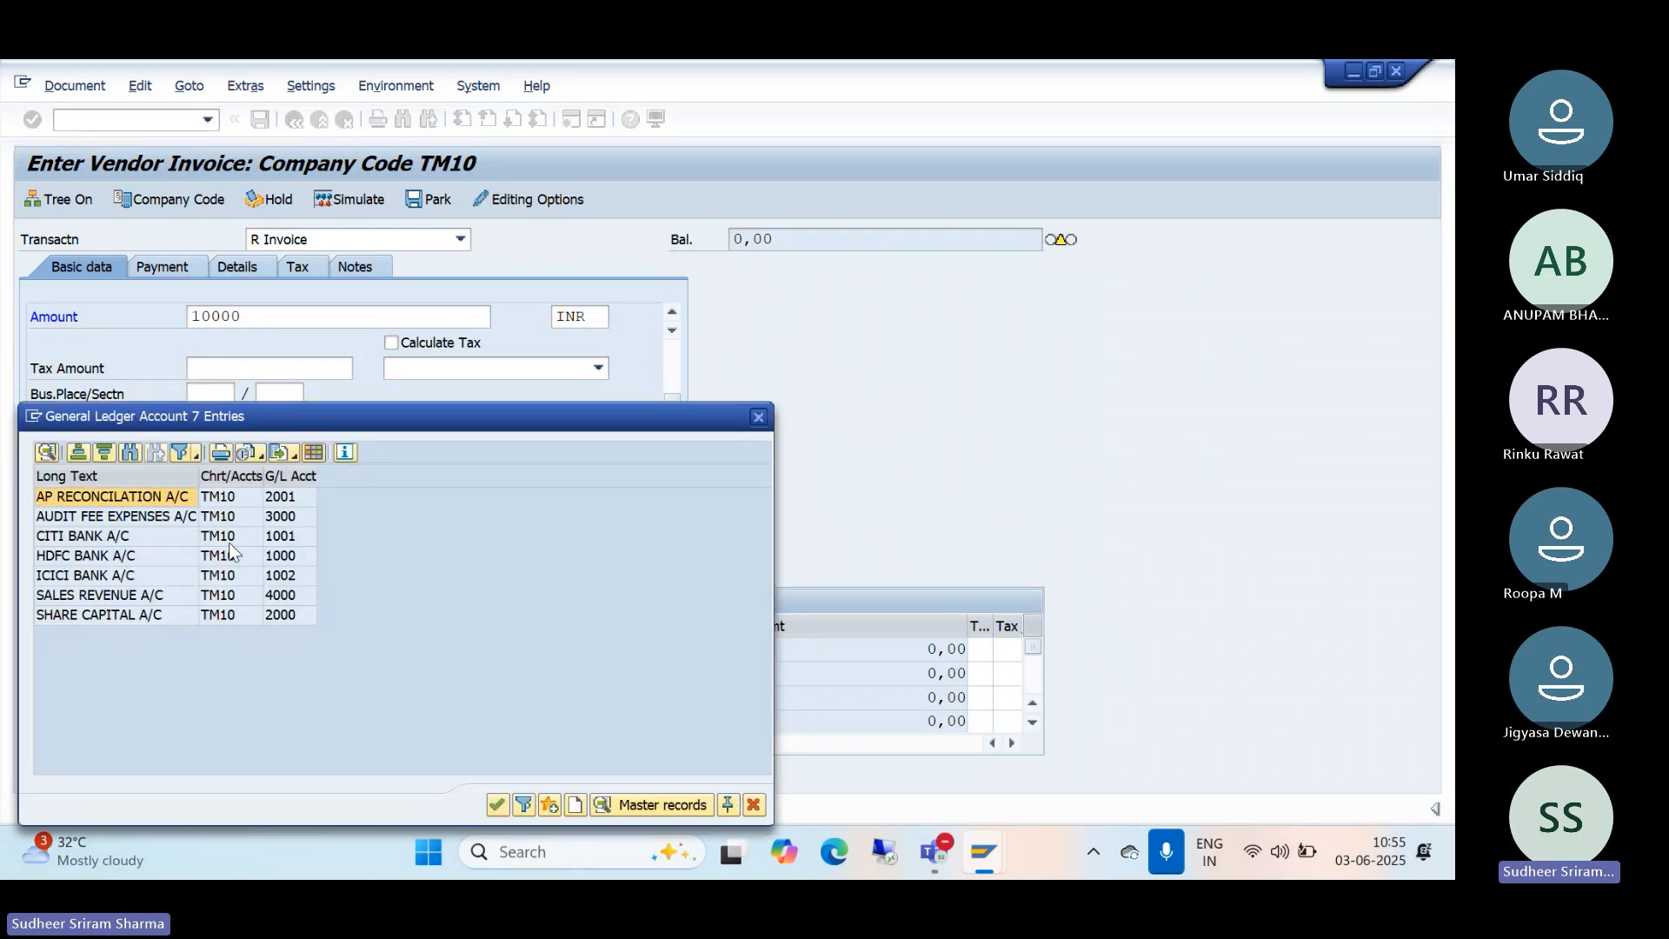
double_click(83, 517)
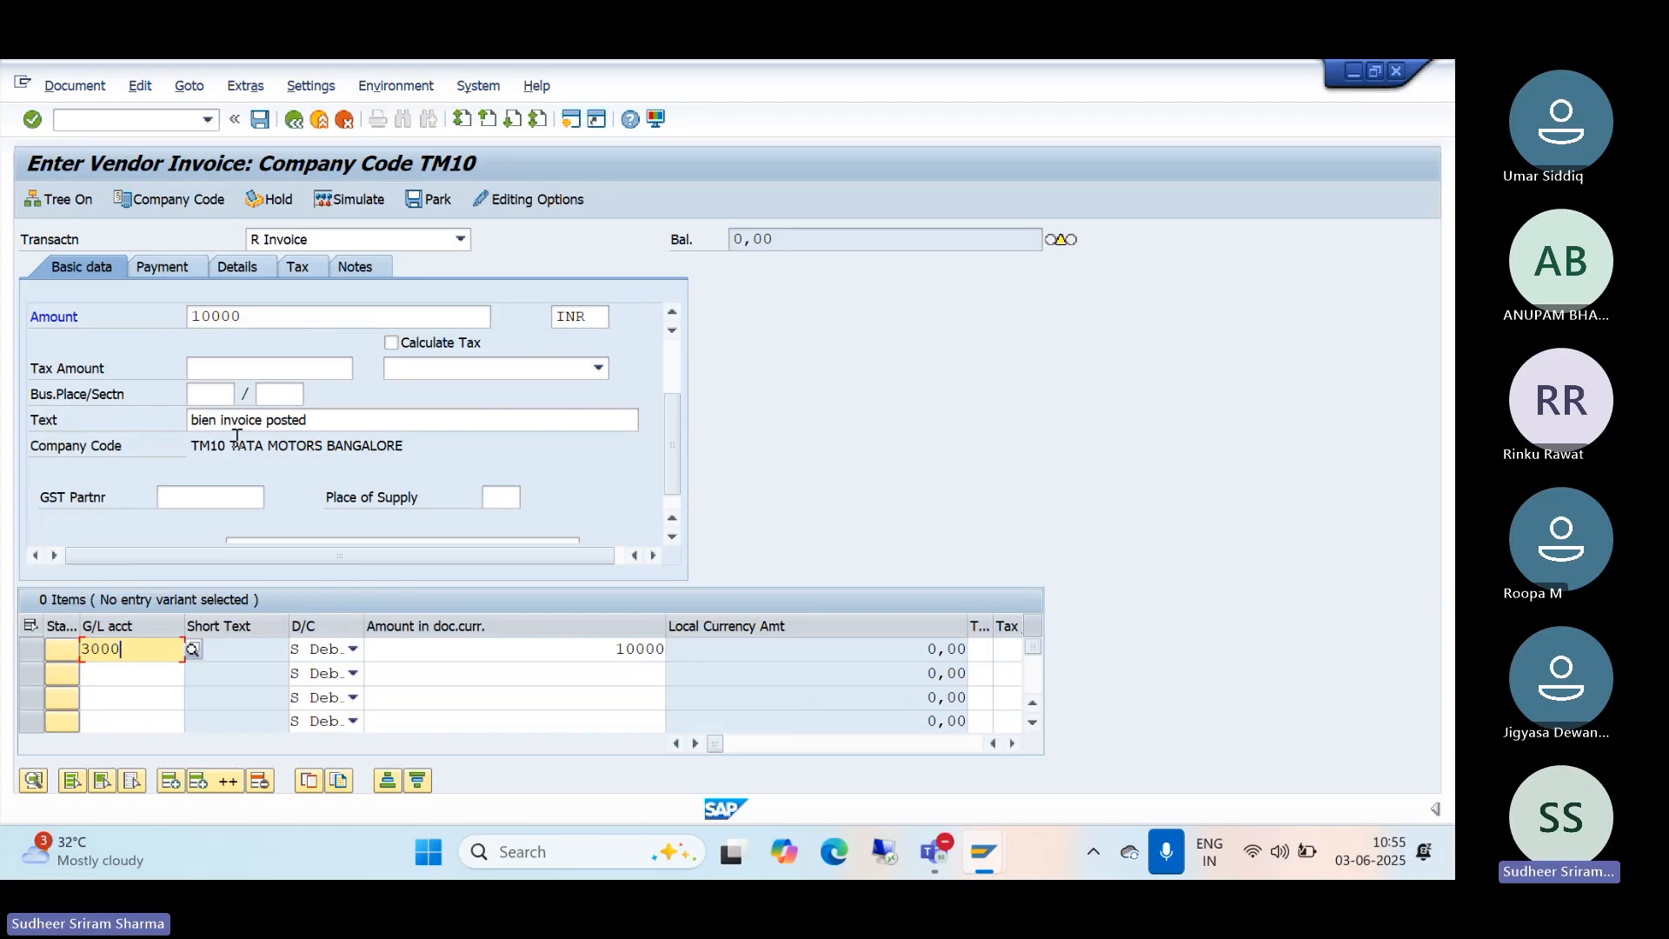
Step: Copy the header text 'bien invoice posted' into the first line item's Text field
left_click_drag(329, 420, 13, 400)
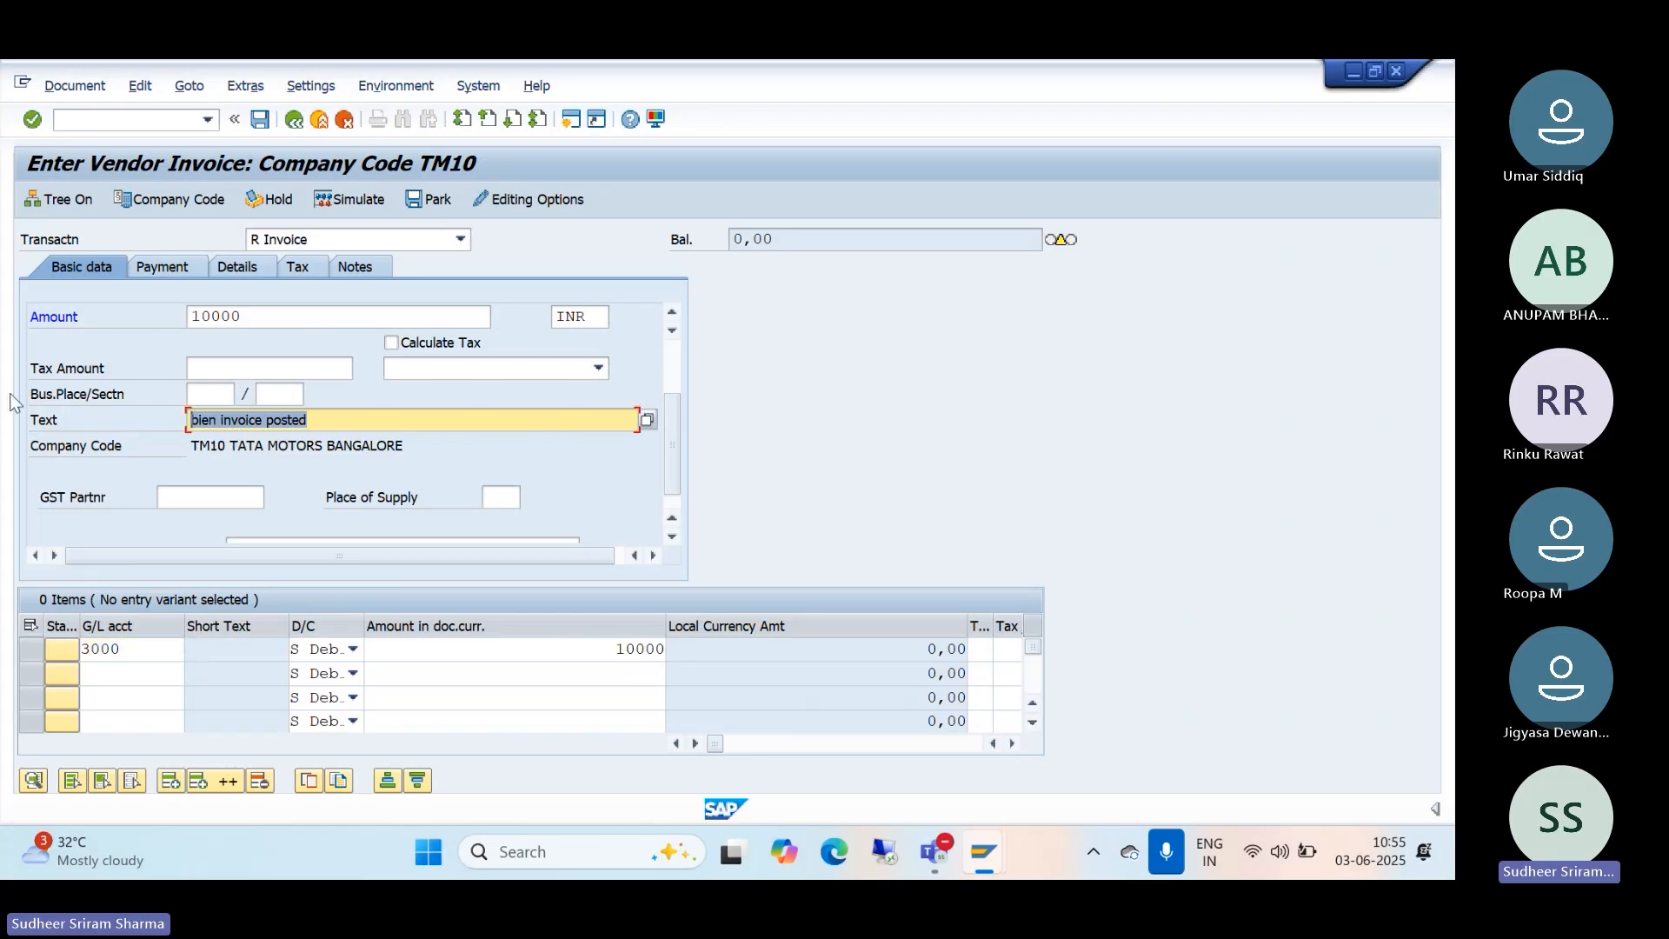
key("ctrl+c")
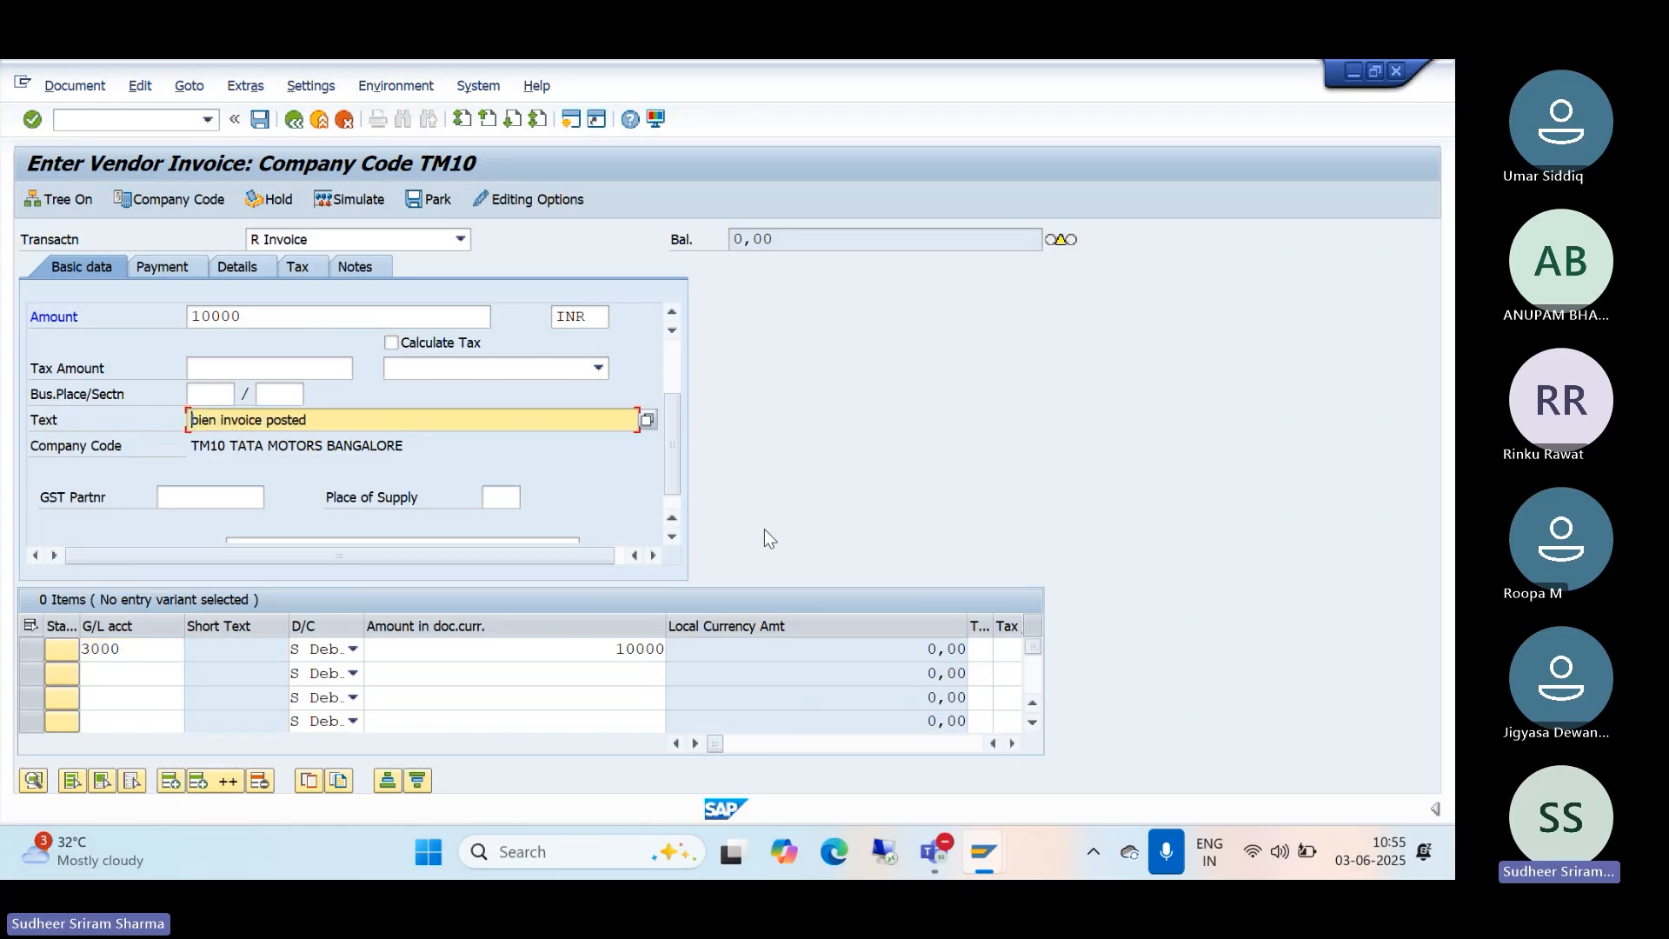
left_click(1016, 748)
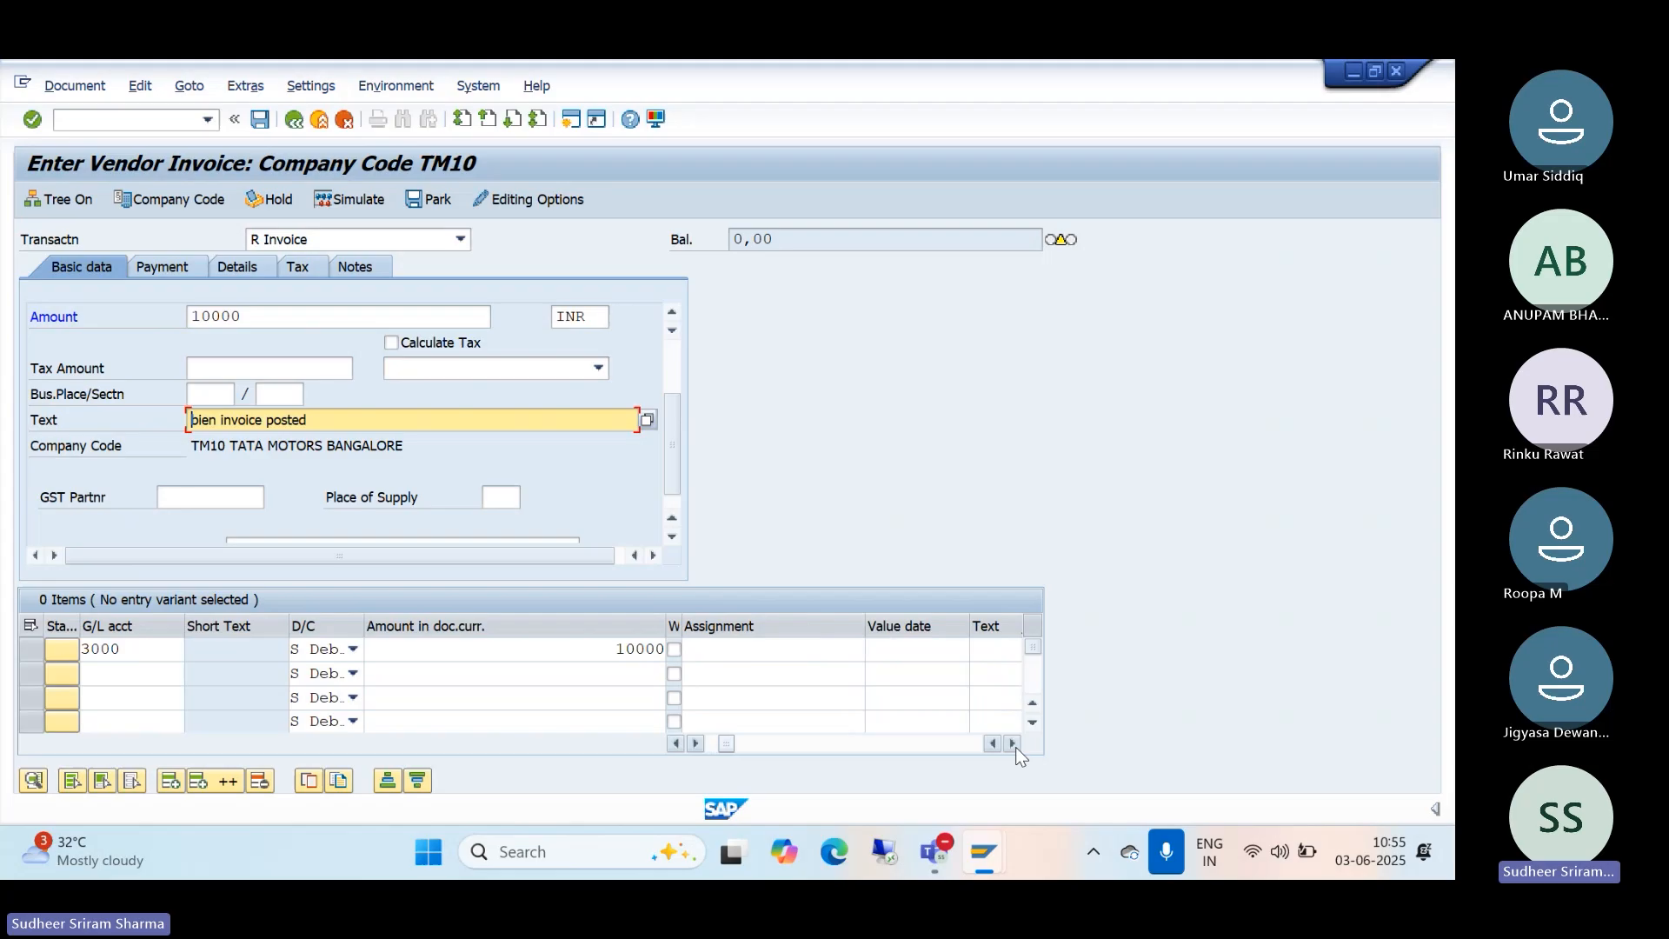
left_click(989, 648)
key("ctrl+v")
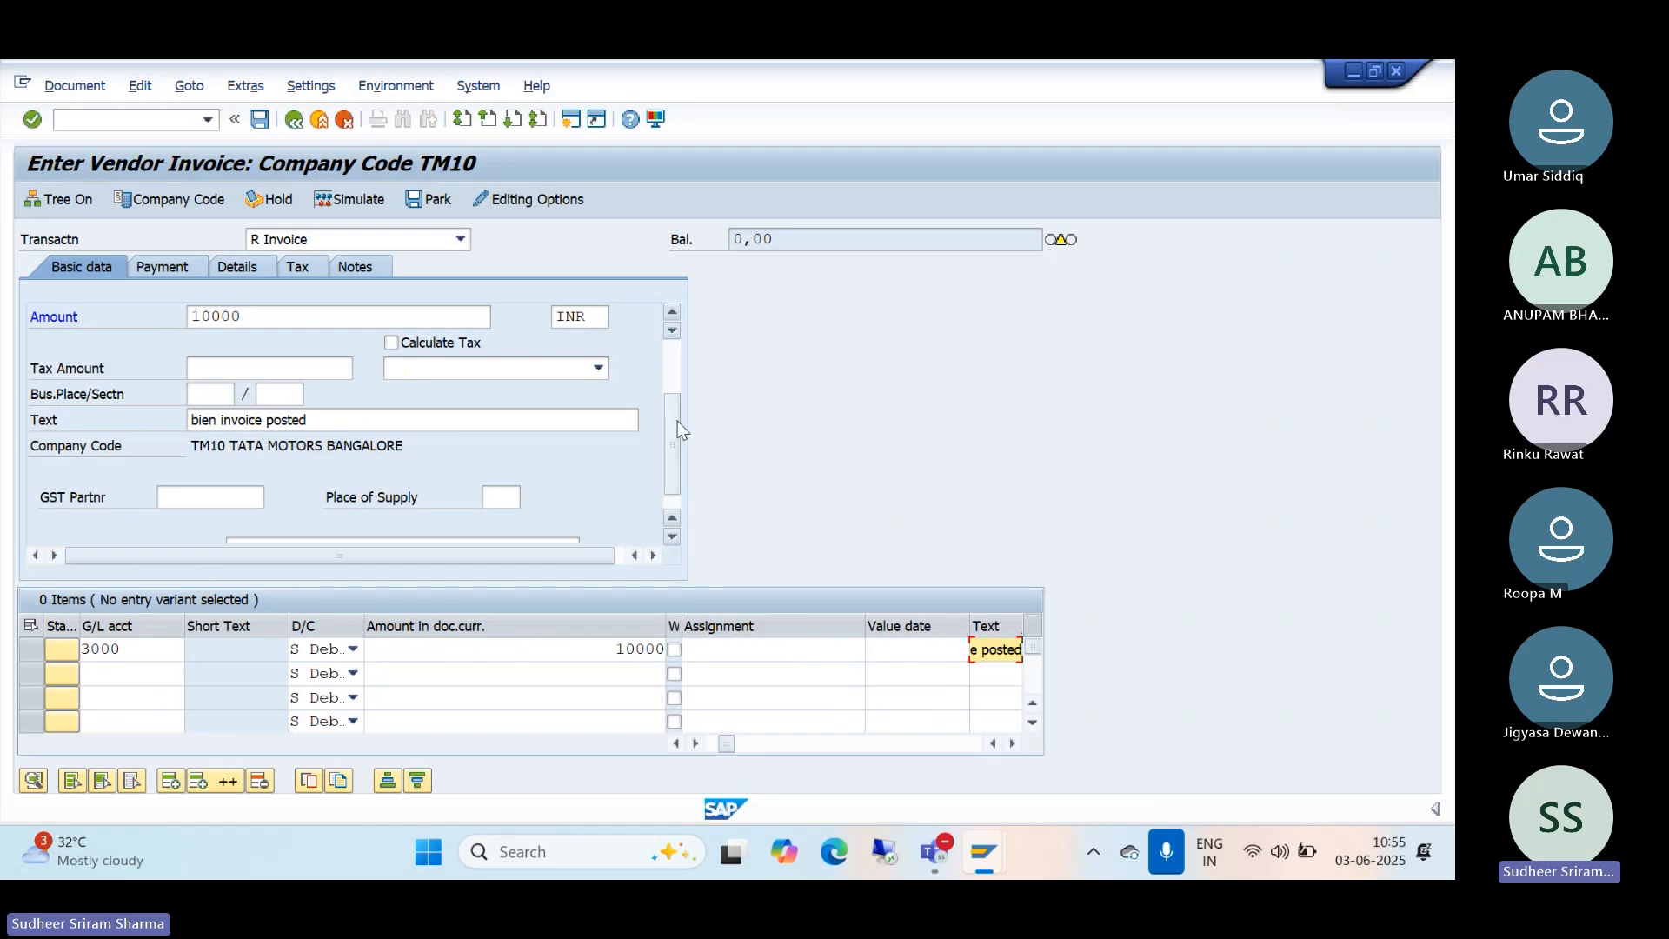
scroll(677, 420, "up", 3)
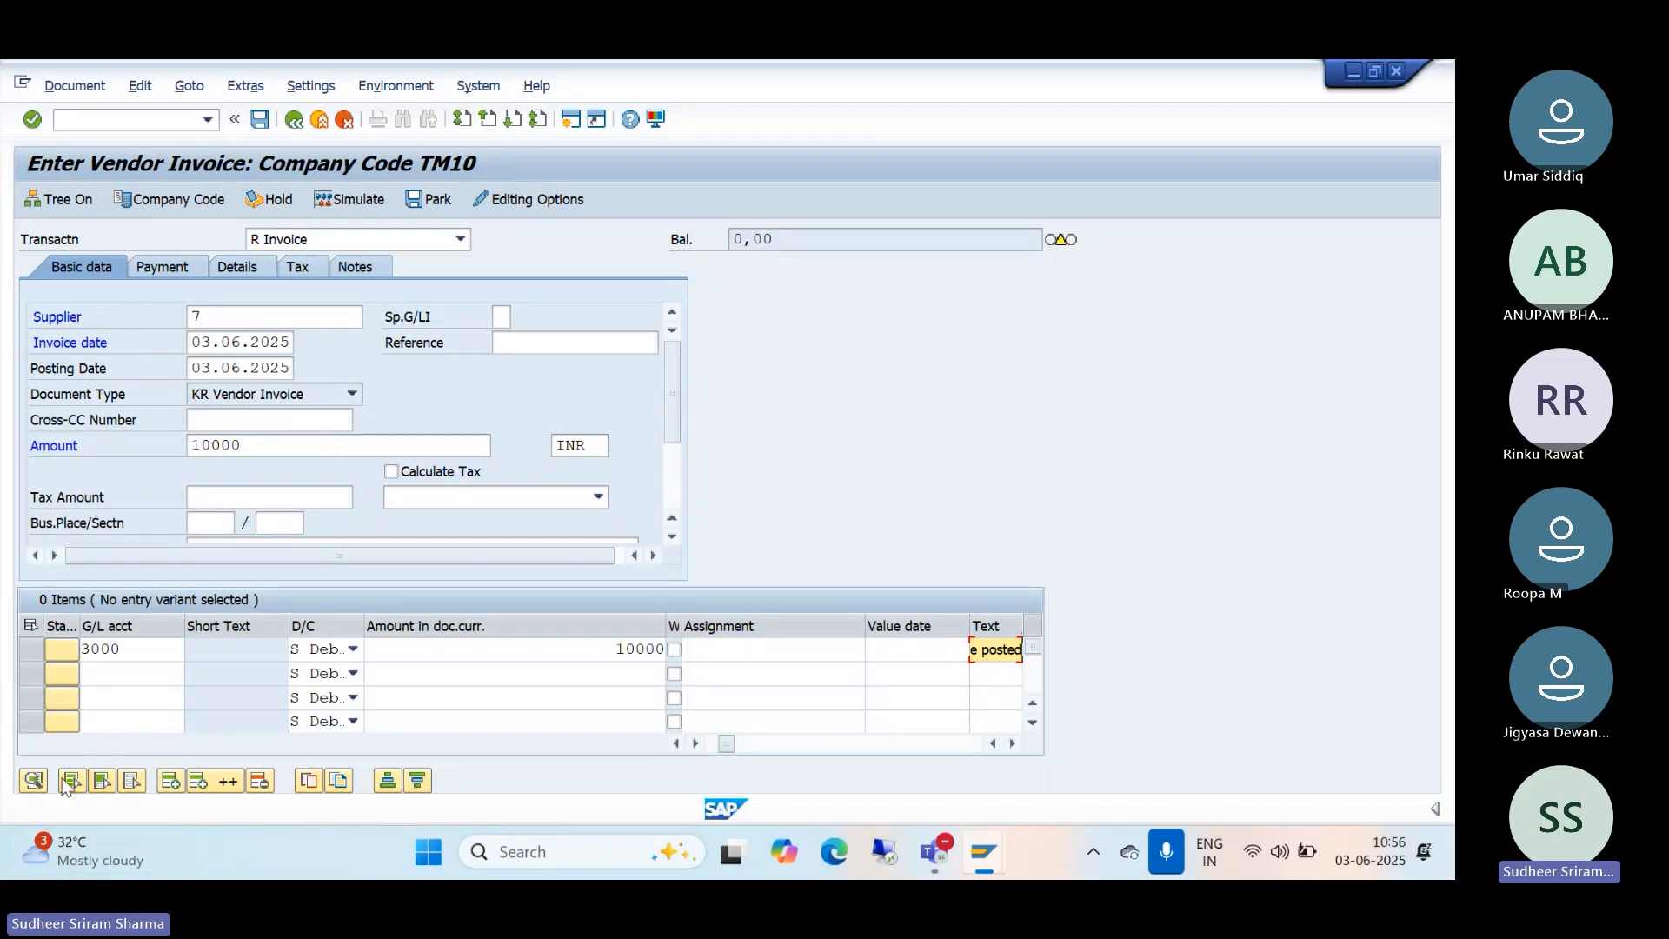
Step: Validate the invoice and open the F5201 help: posting period 003 2025 not open
key("Return")
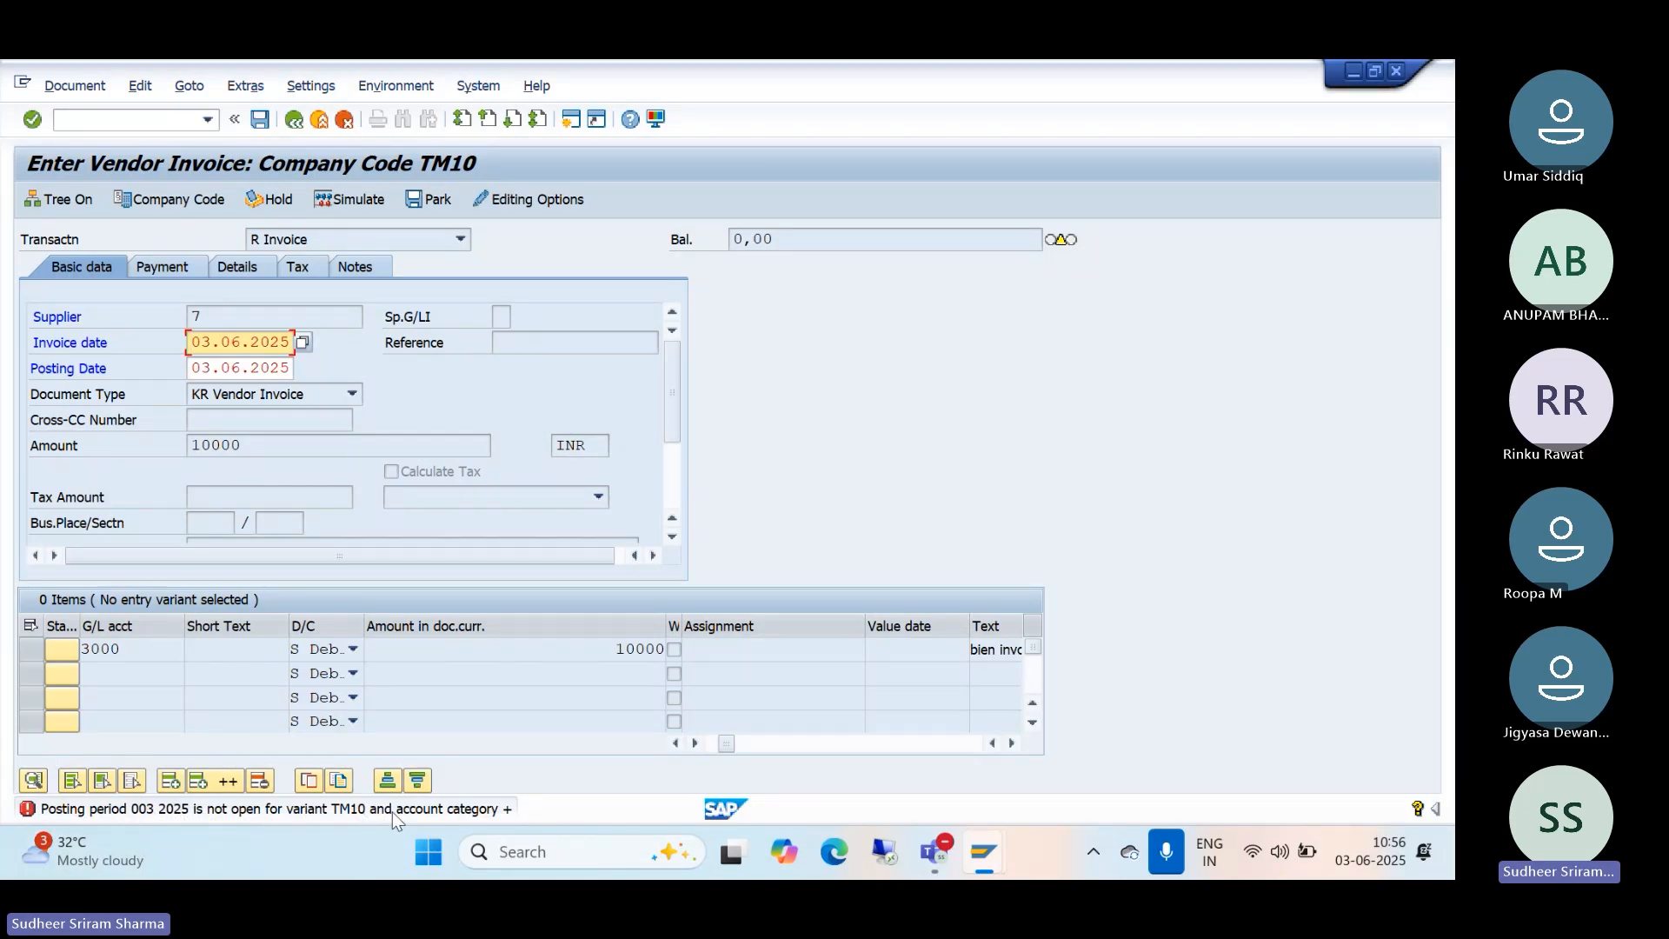
left_click(484, 812)
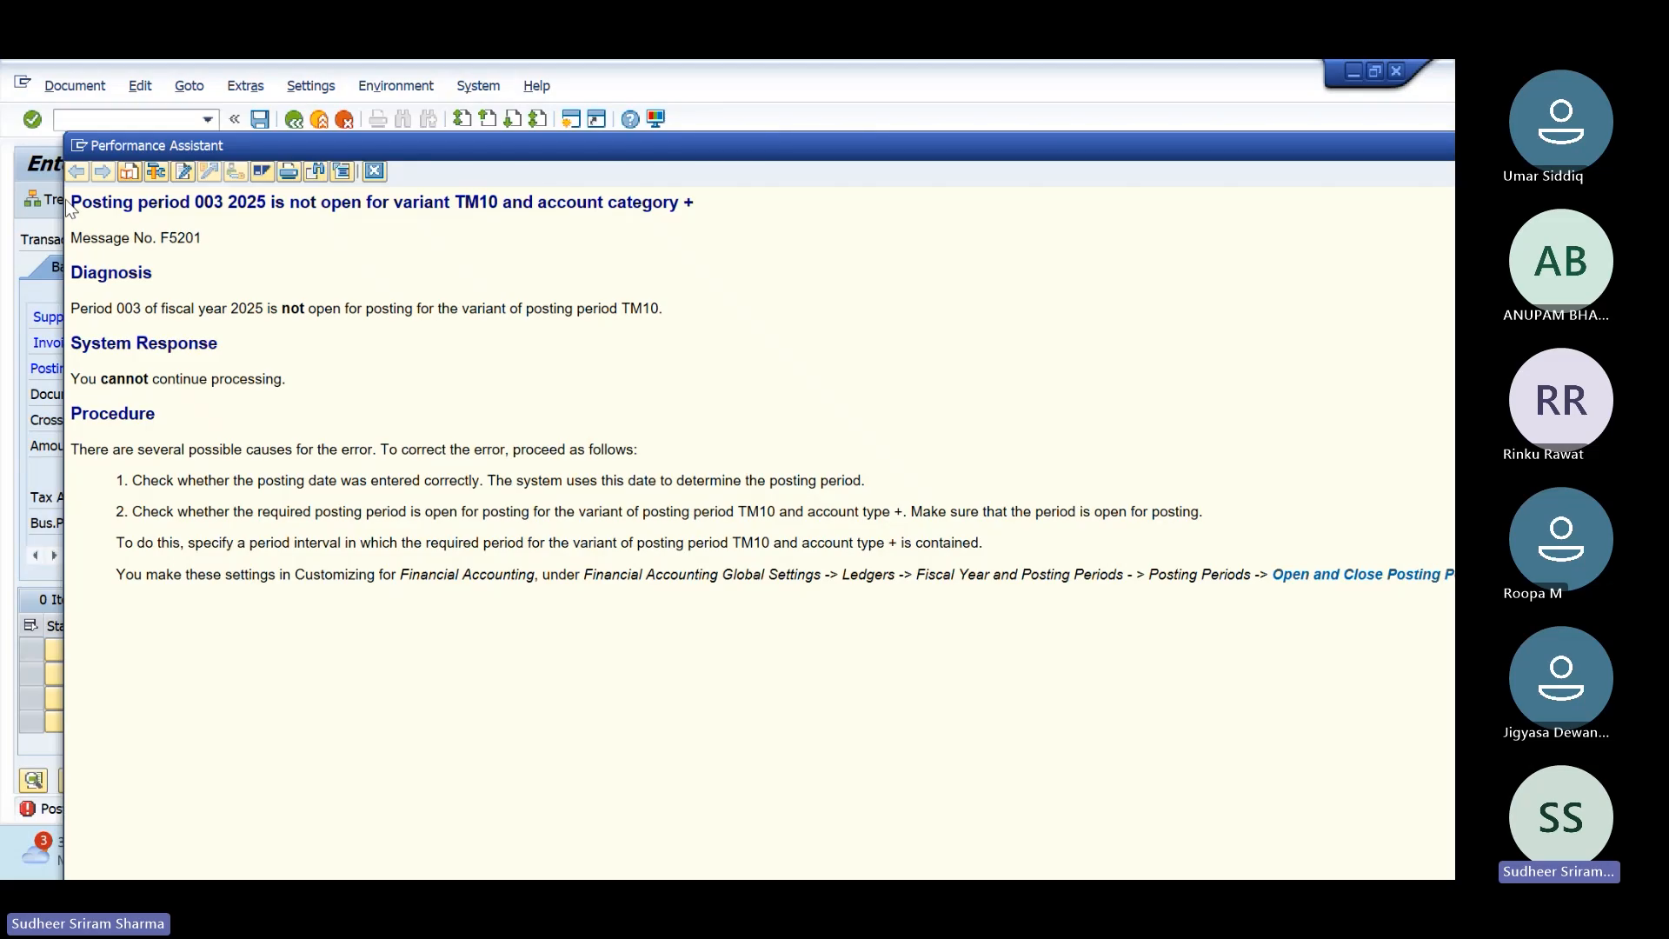
Step: Follow the F5201 help's link to the Open and Close Posting Periods IMG node
left_click_drag(73, 197, 699, 209)
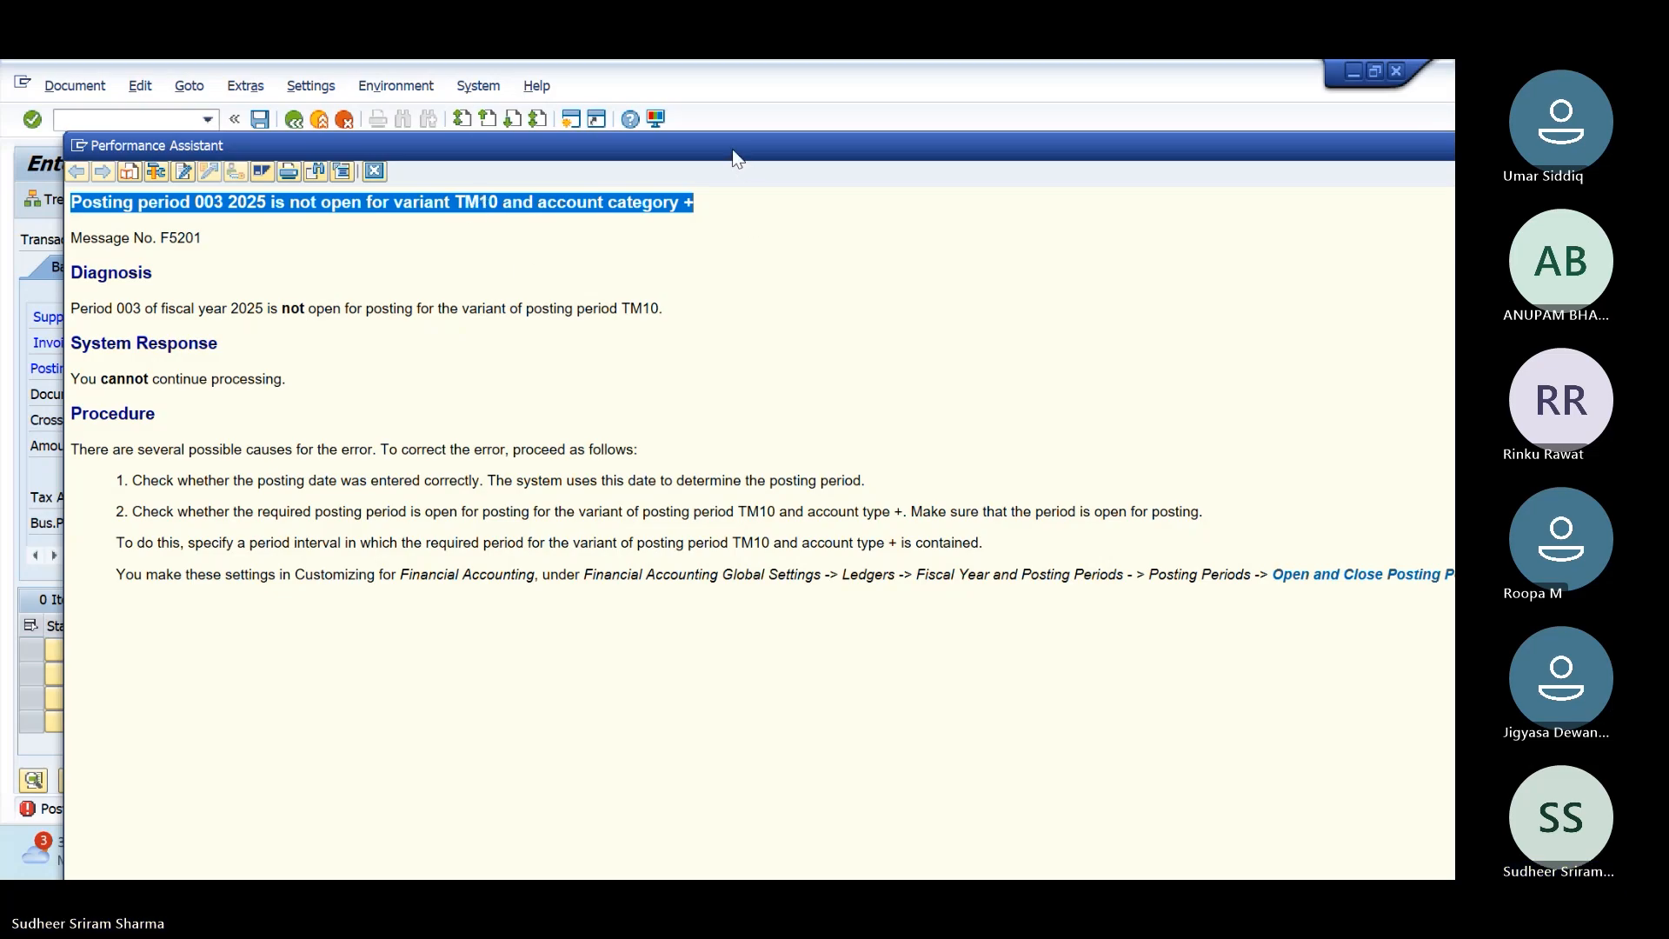
left_click_drag(727, 156, 683, 77)
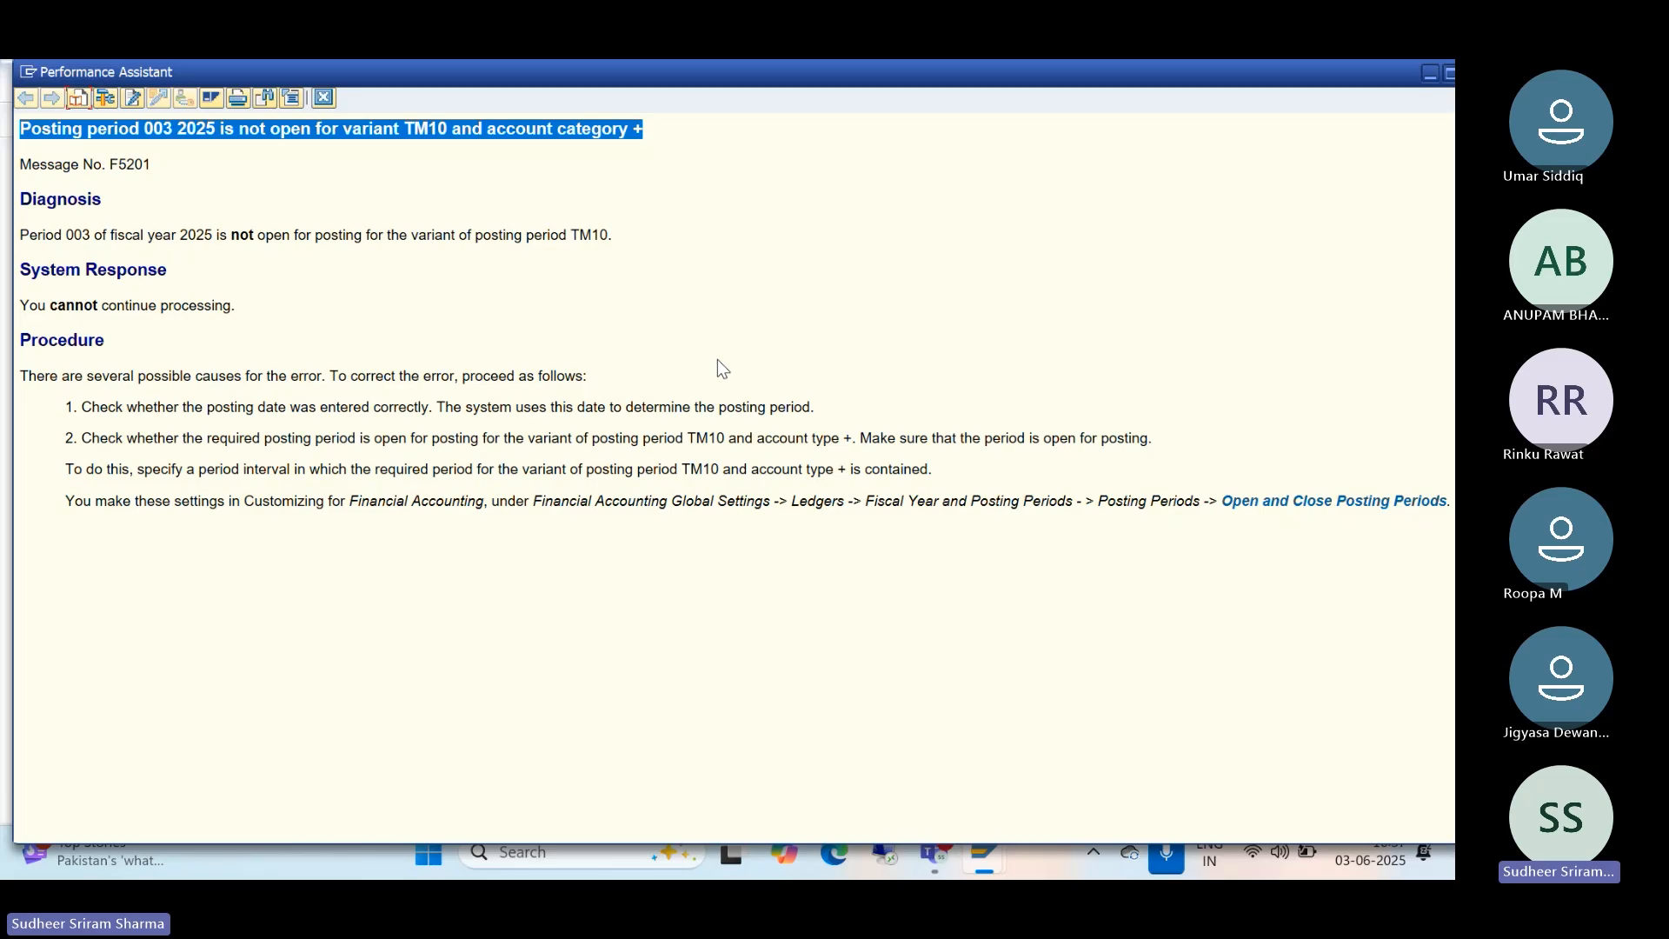
left_click(340, 177)
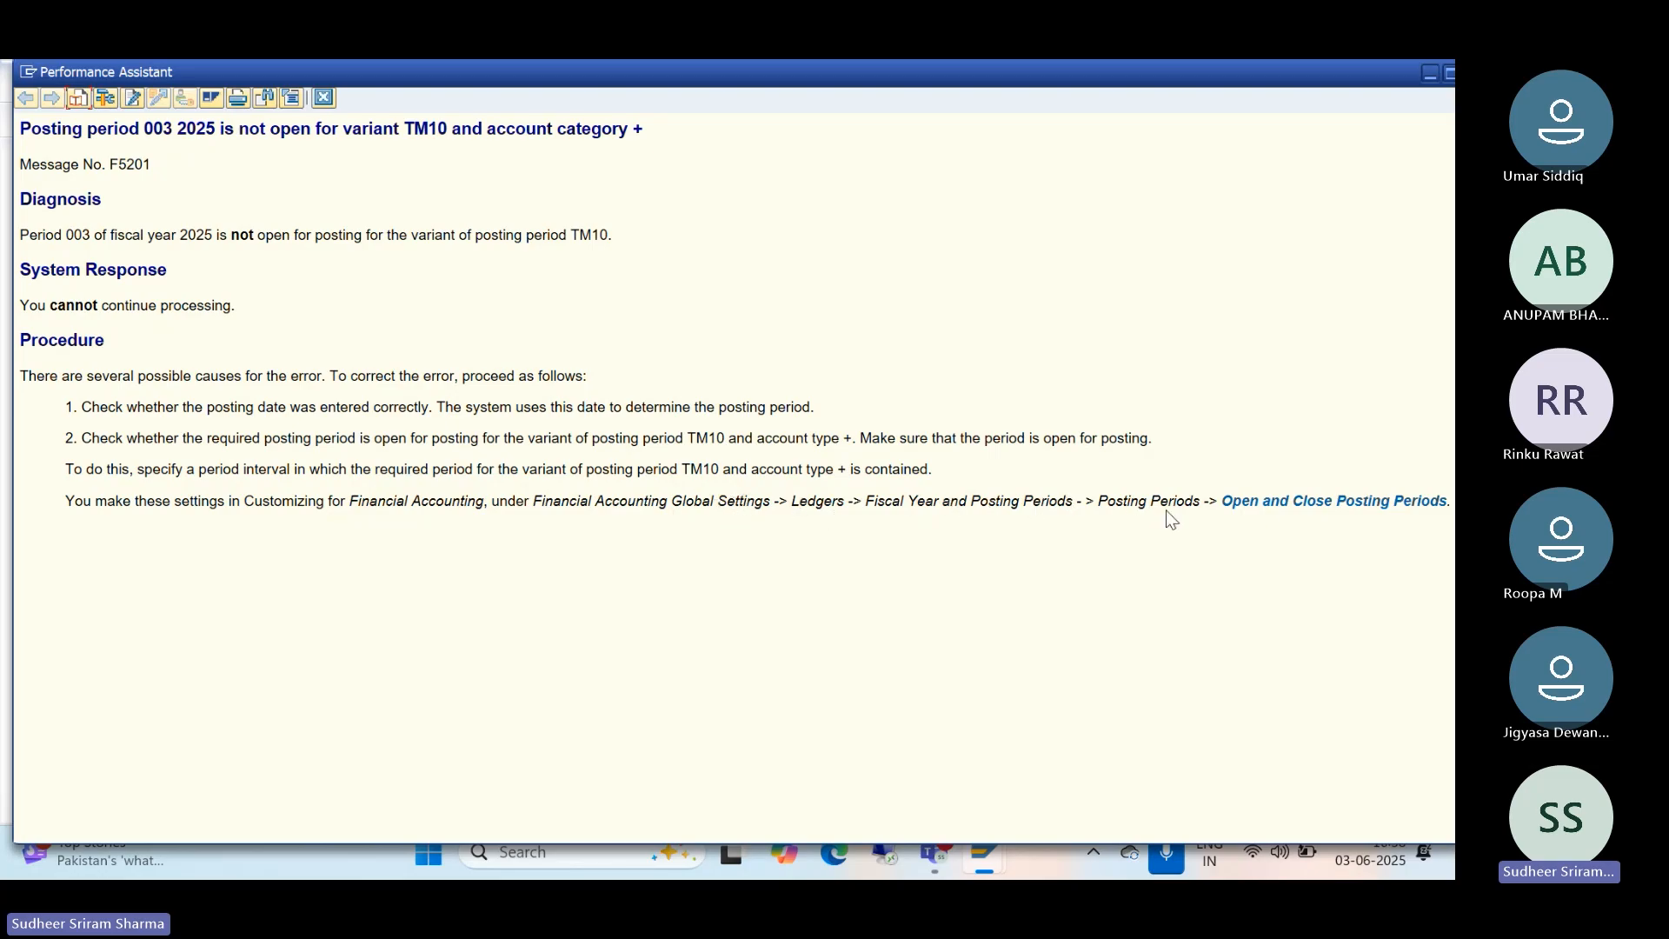
left_click(1312, 504)
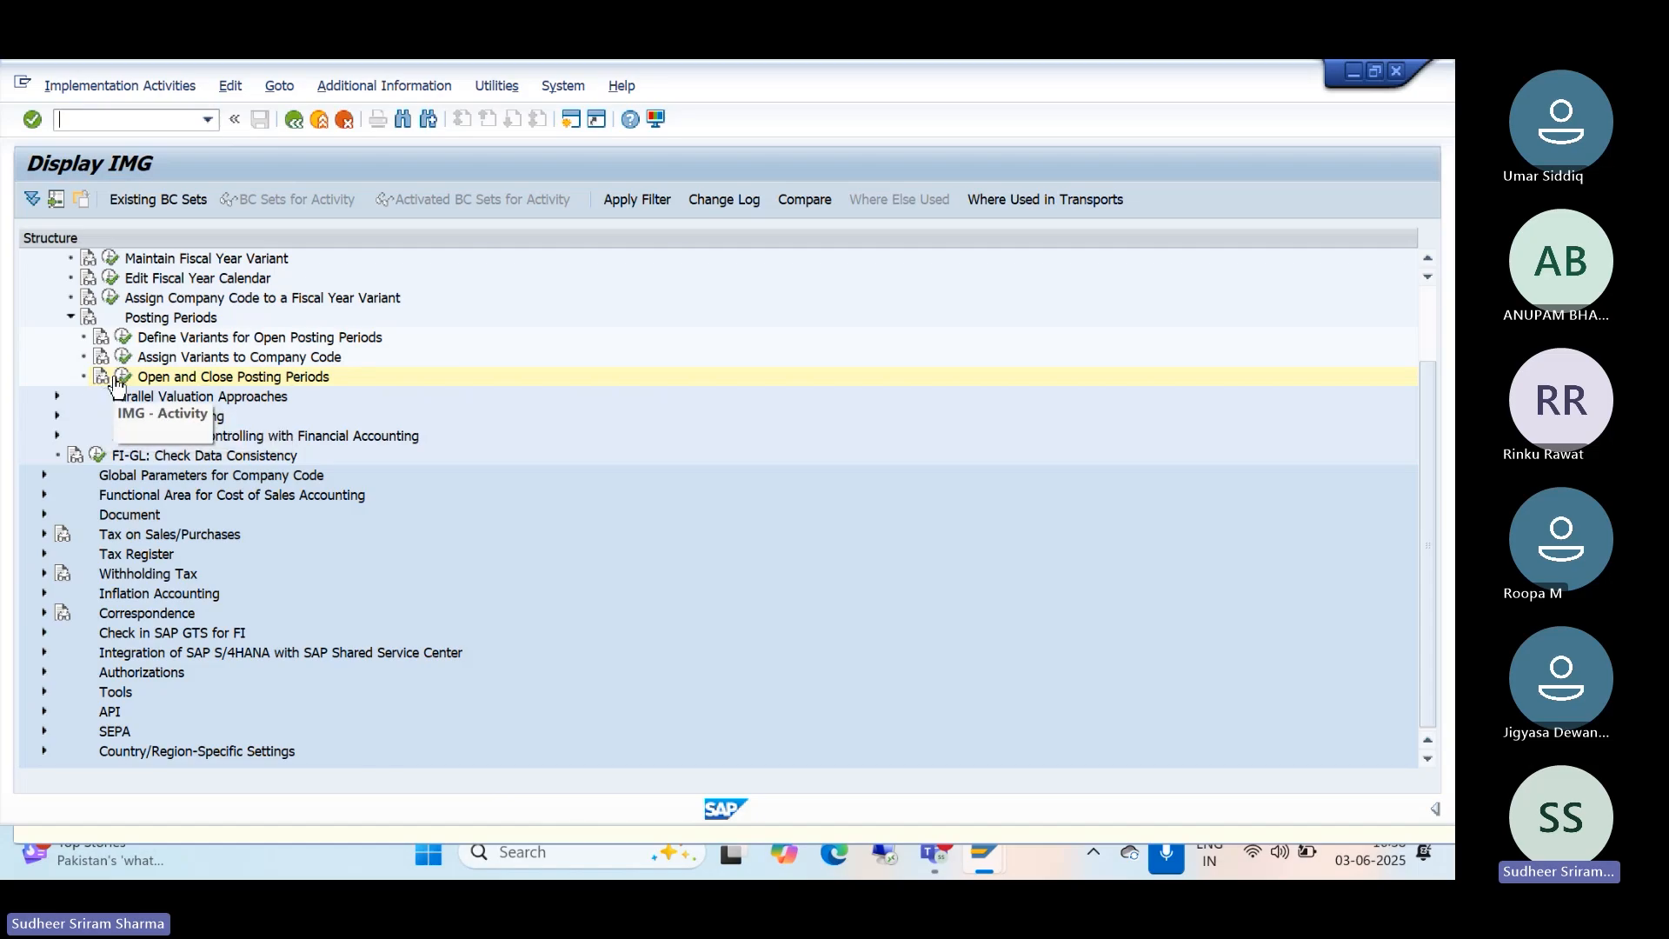
Step: Execute Open and Close Posting Periods and enter variant tm10 in Determine Work Area
left_click(121, 379)
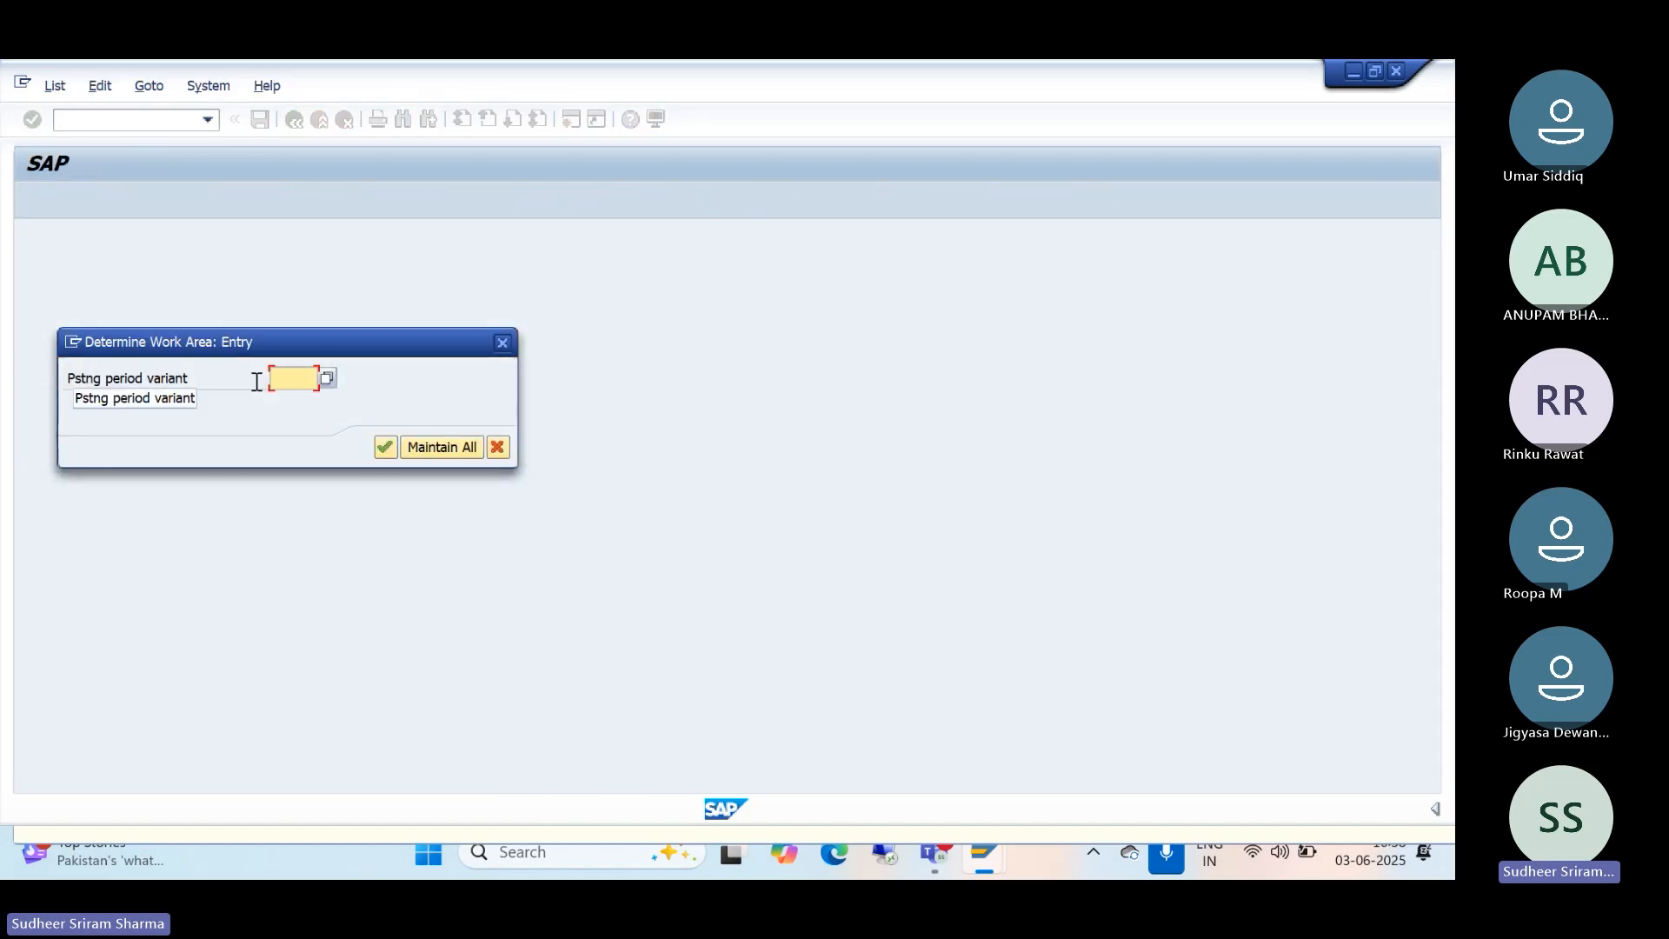
type("tm10")
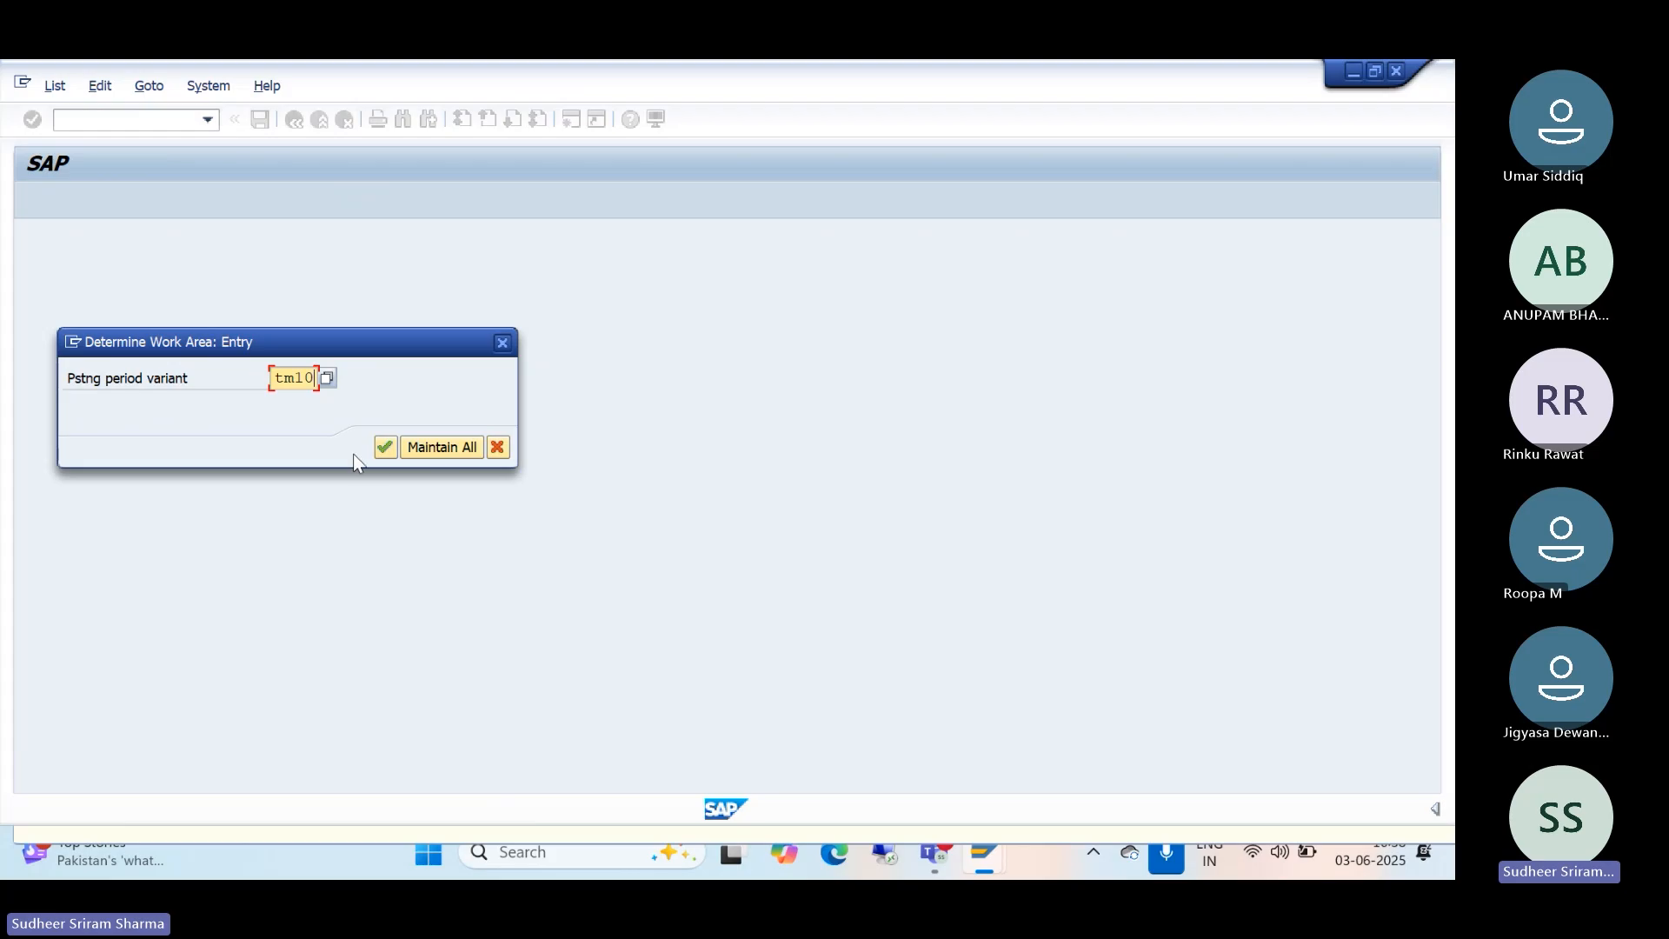
Step: Confirm variant TM10 and set account type K's From Per.1 and To Per.1 to 3
left_click(384, 449)
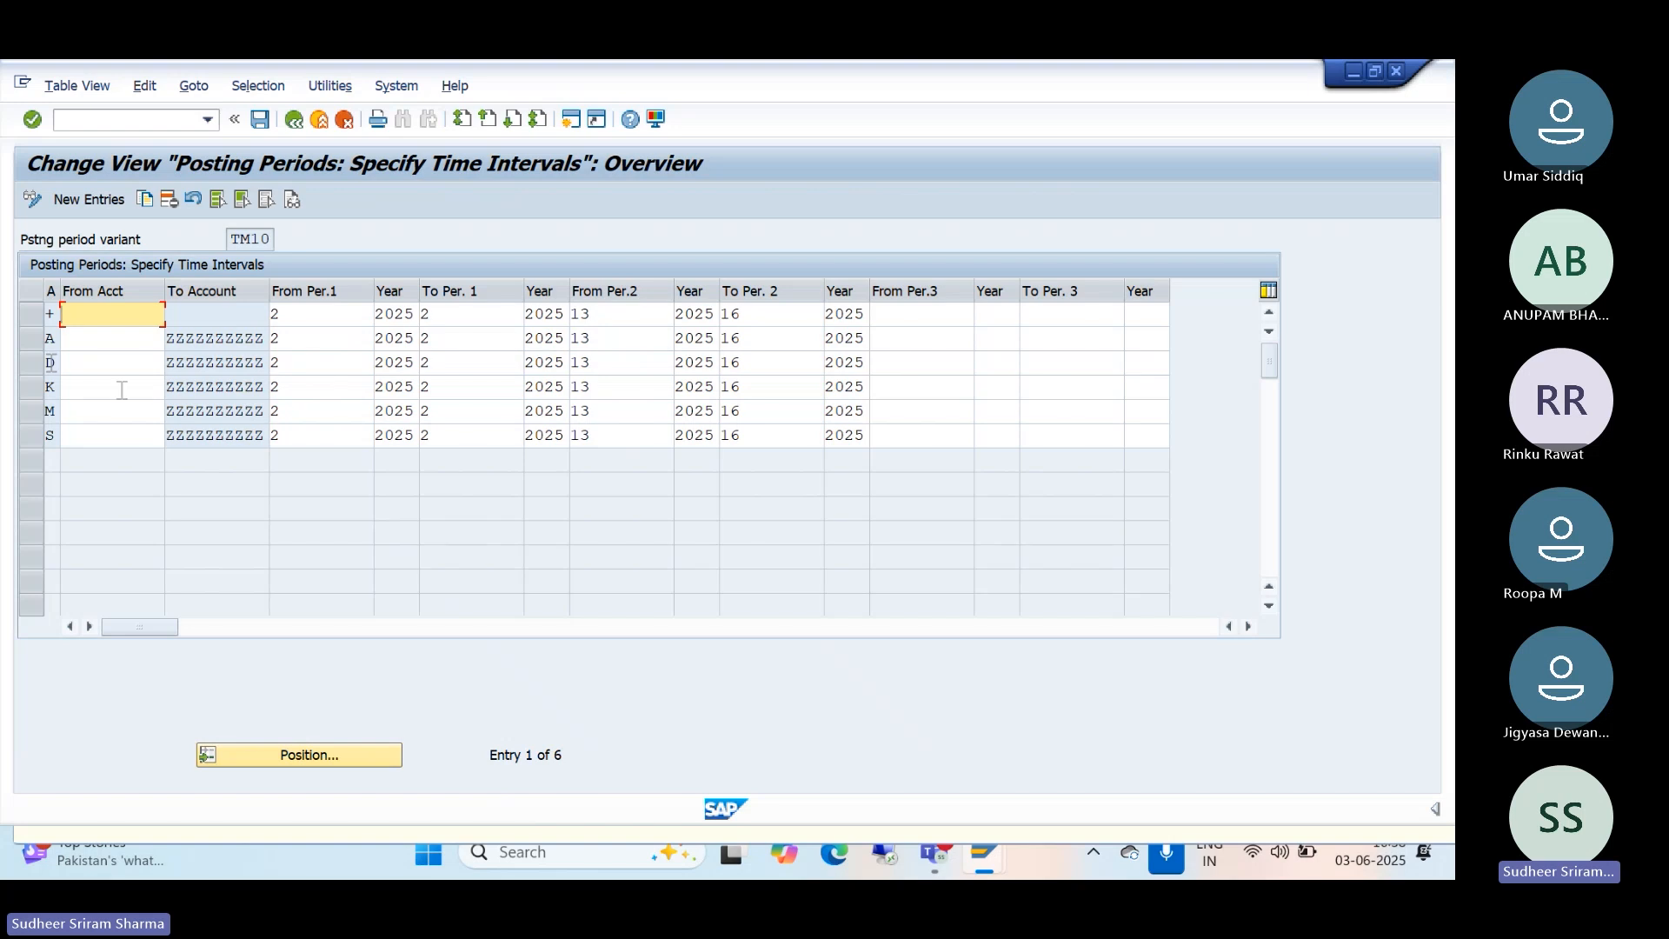
left_click(290, 389)
key("BackSpace")
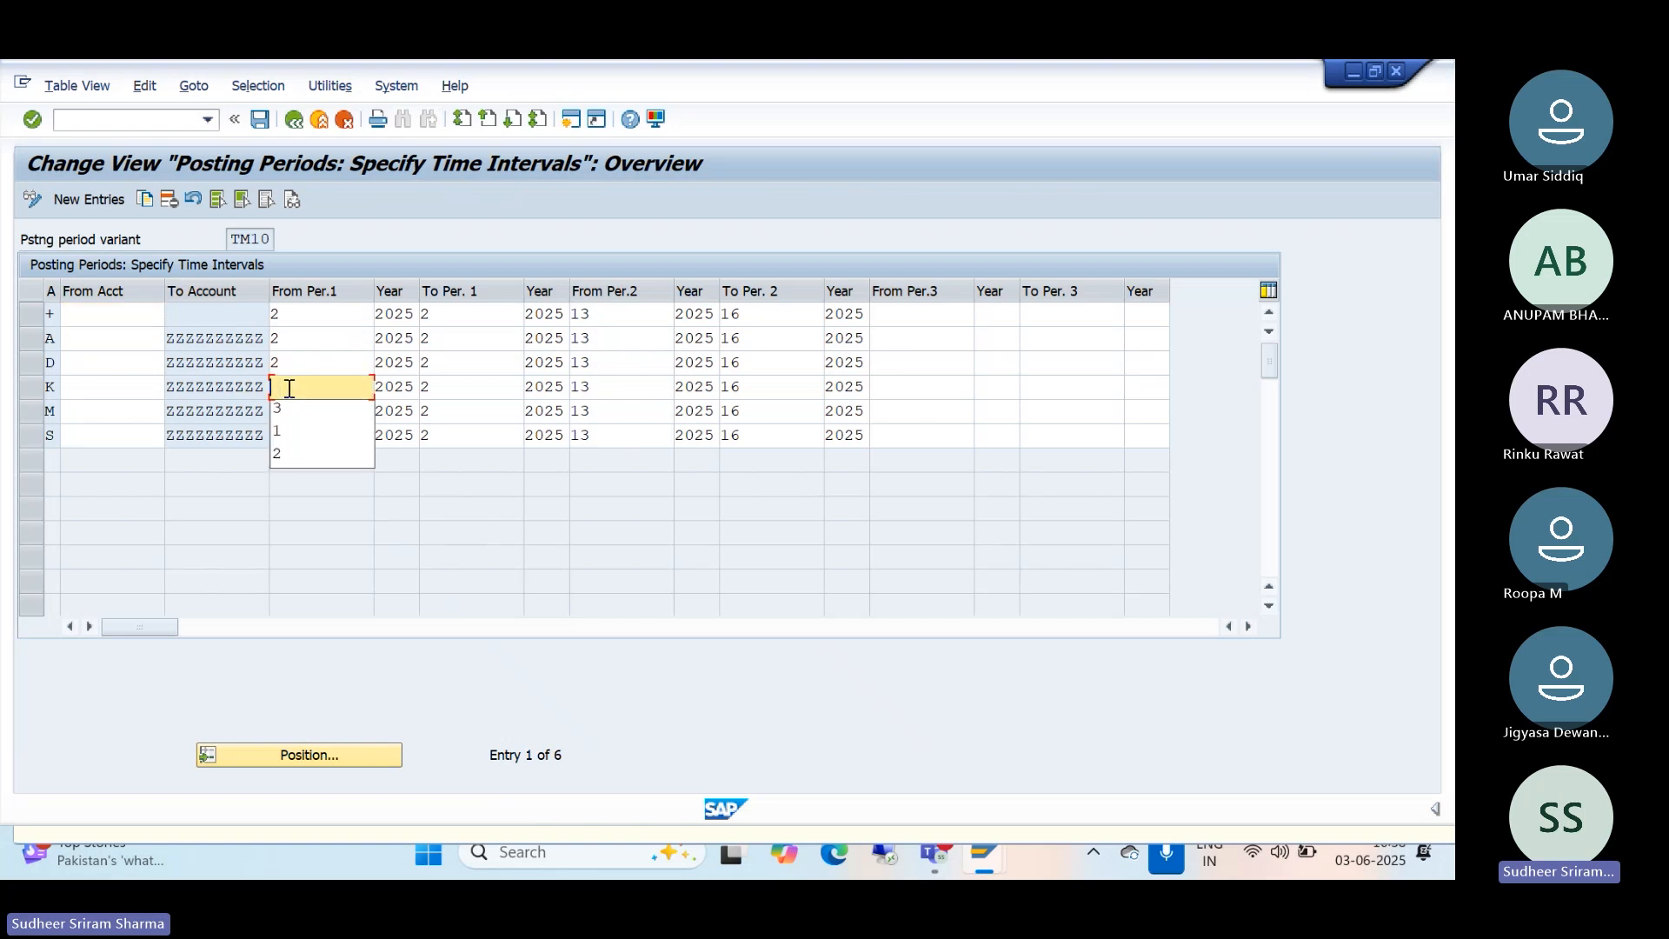
type("3")
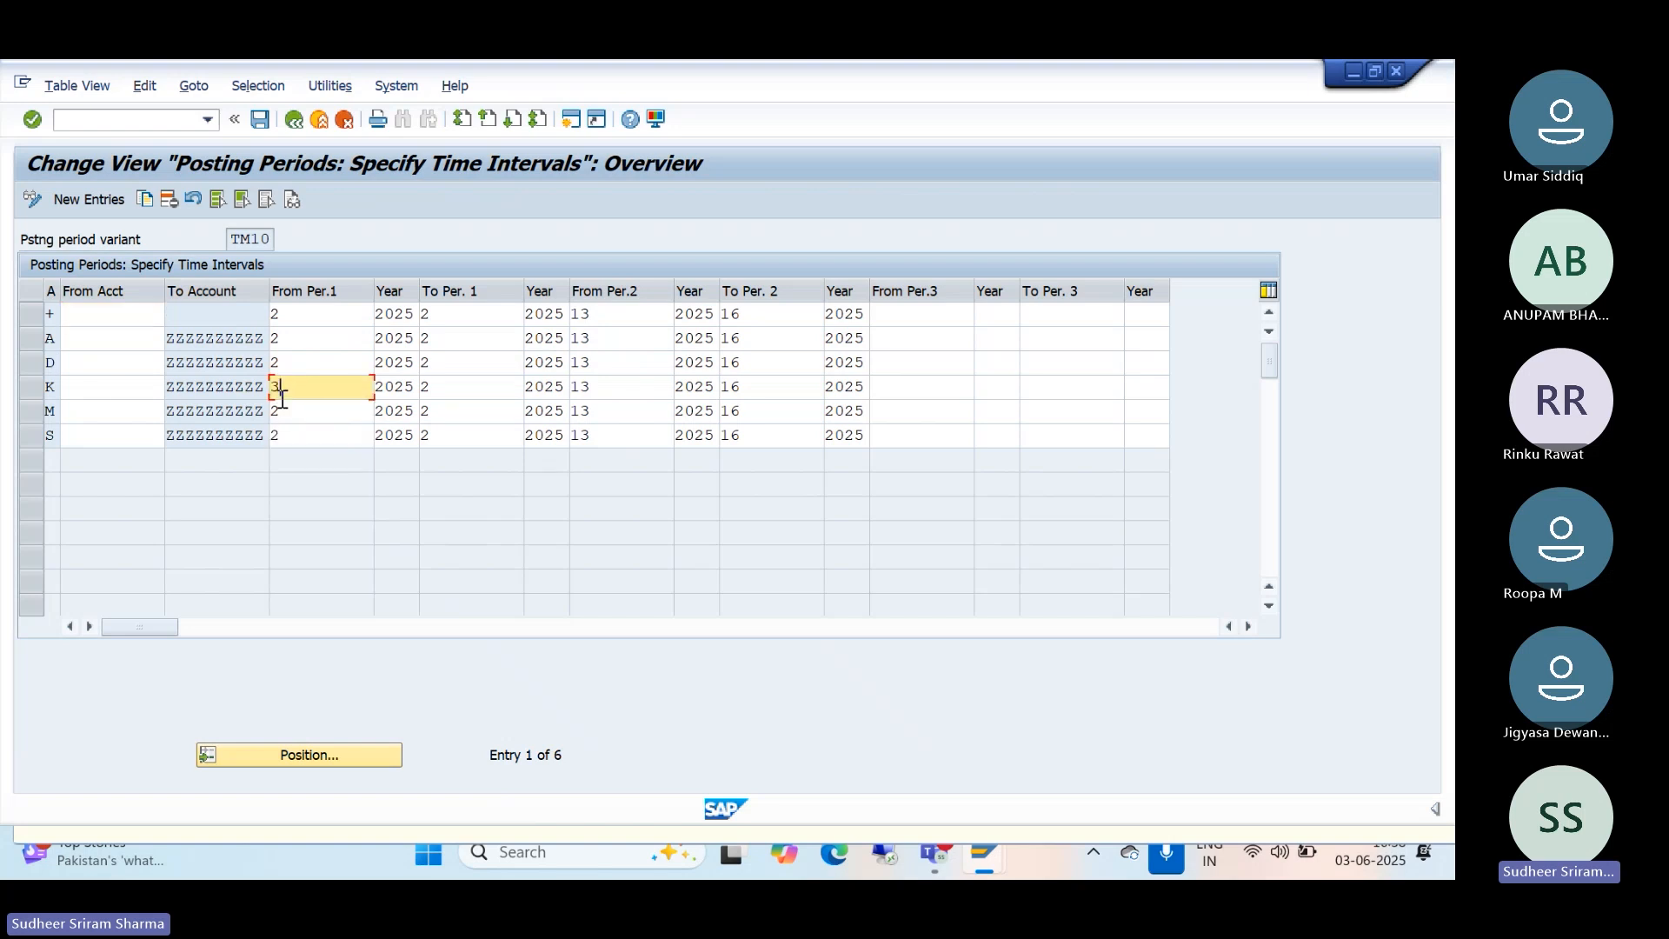
left_click(449, 385)
key("BackSpace")
type("3")
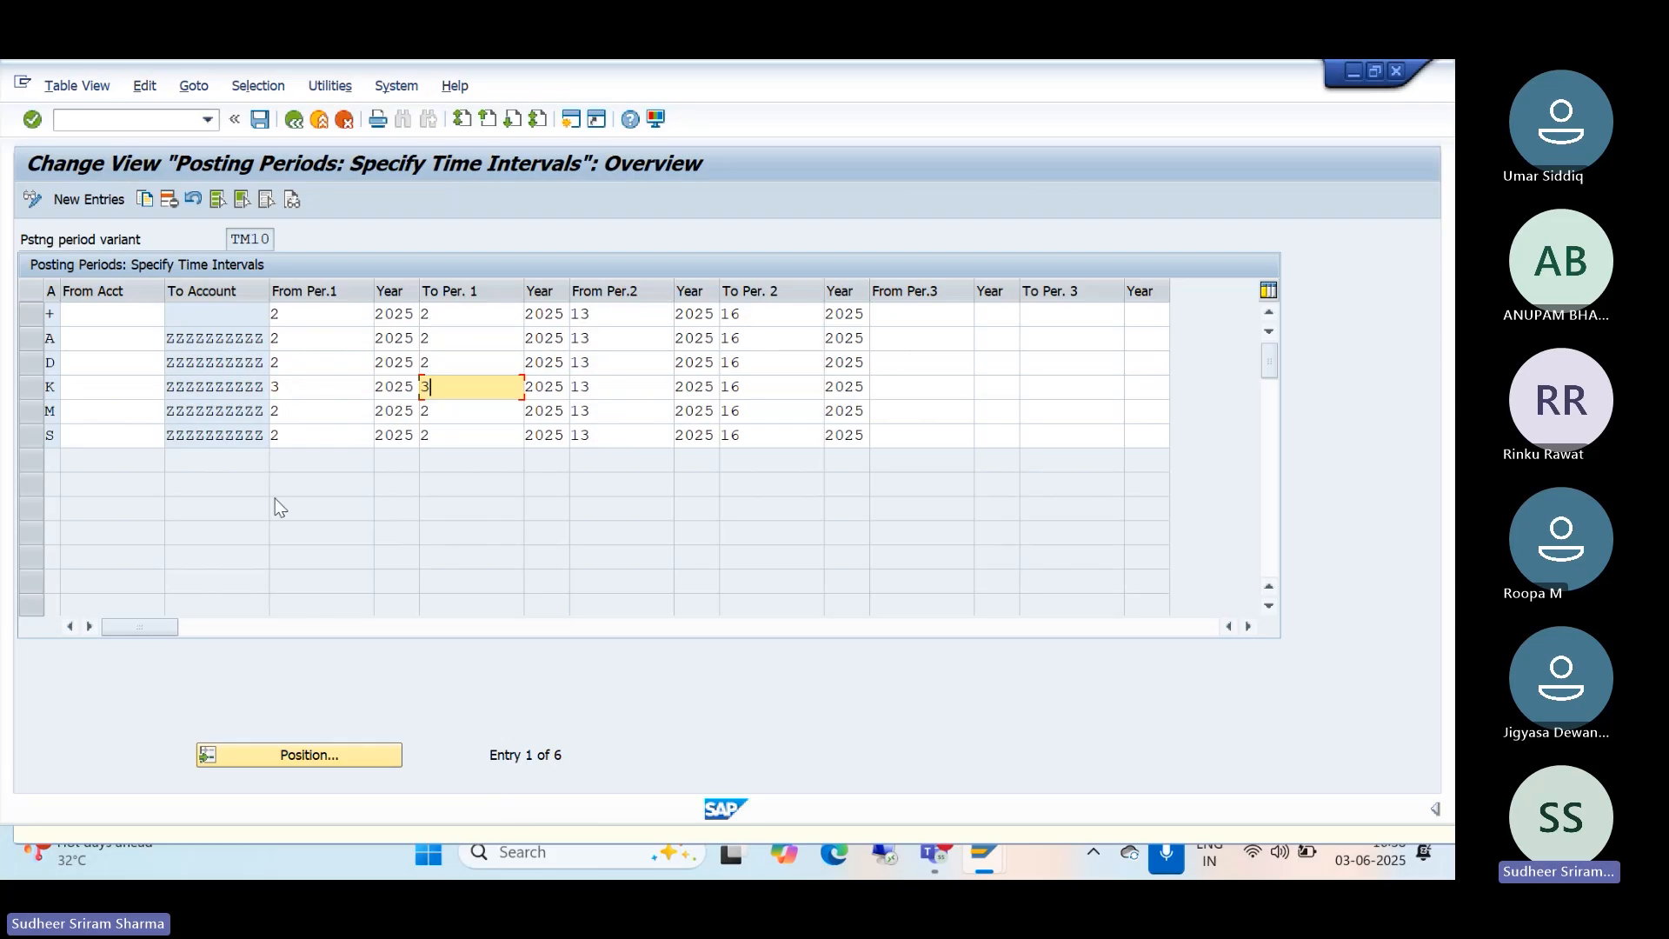
Step: Save the TM10 period change under TATA GROUP customizing request A4HK900407
left_click(259, 120)
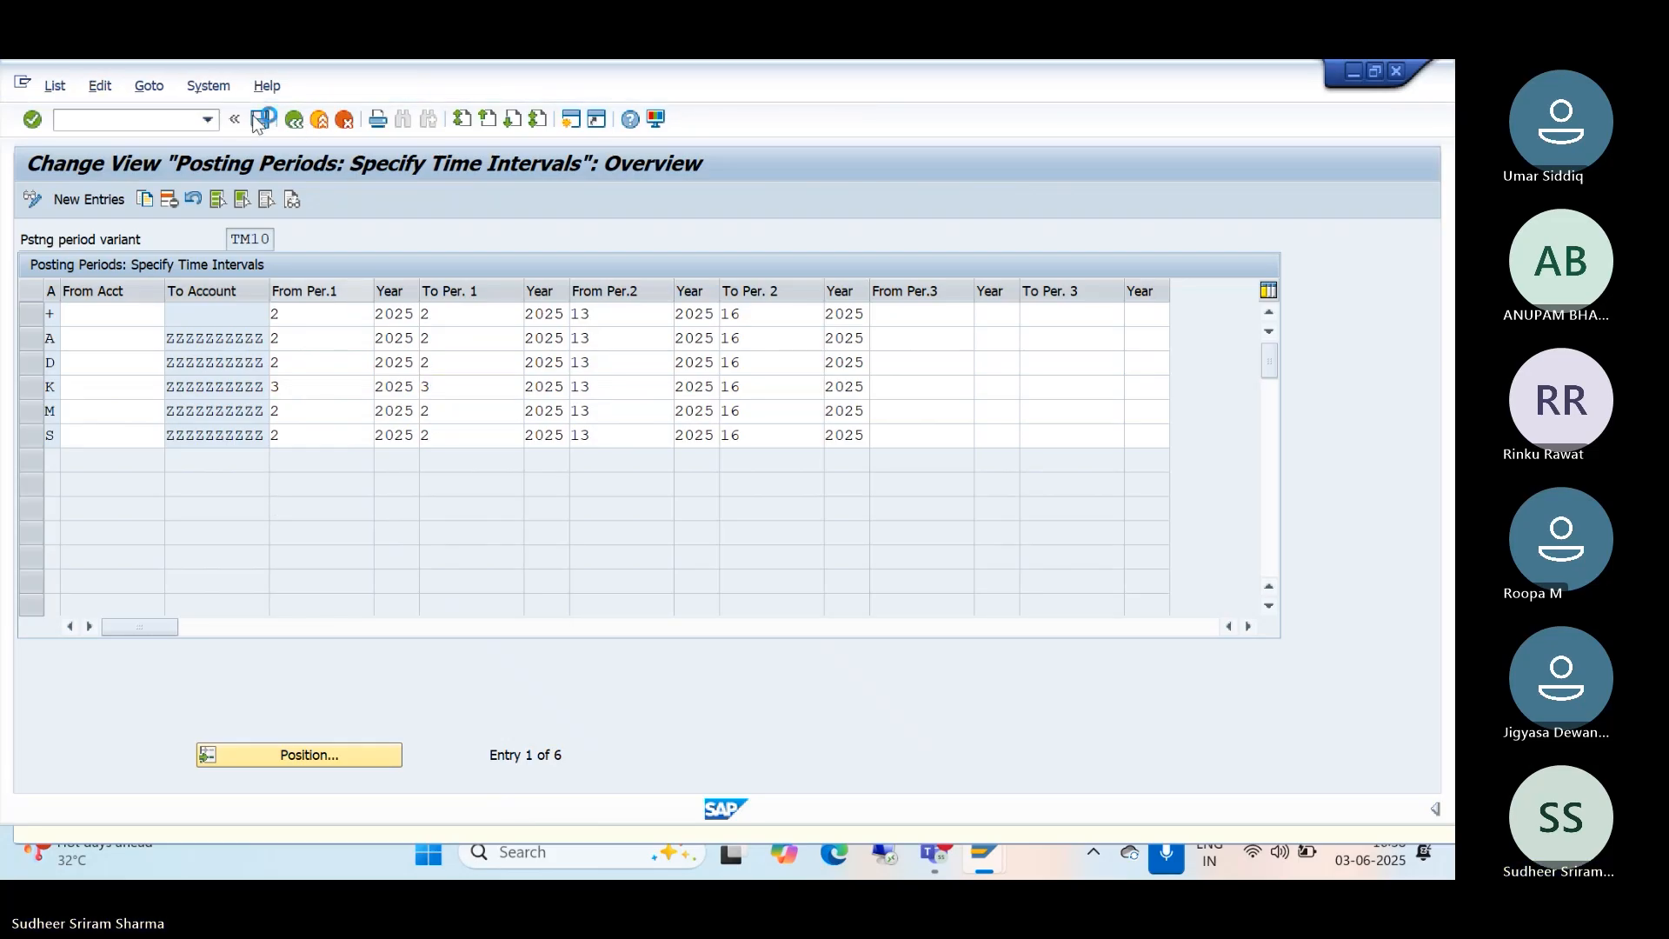
left_click(623, 450)
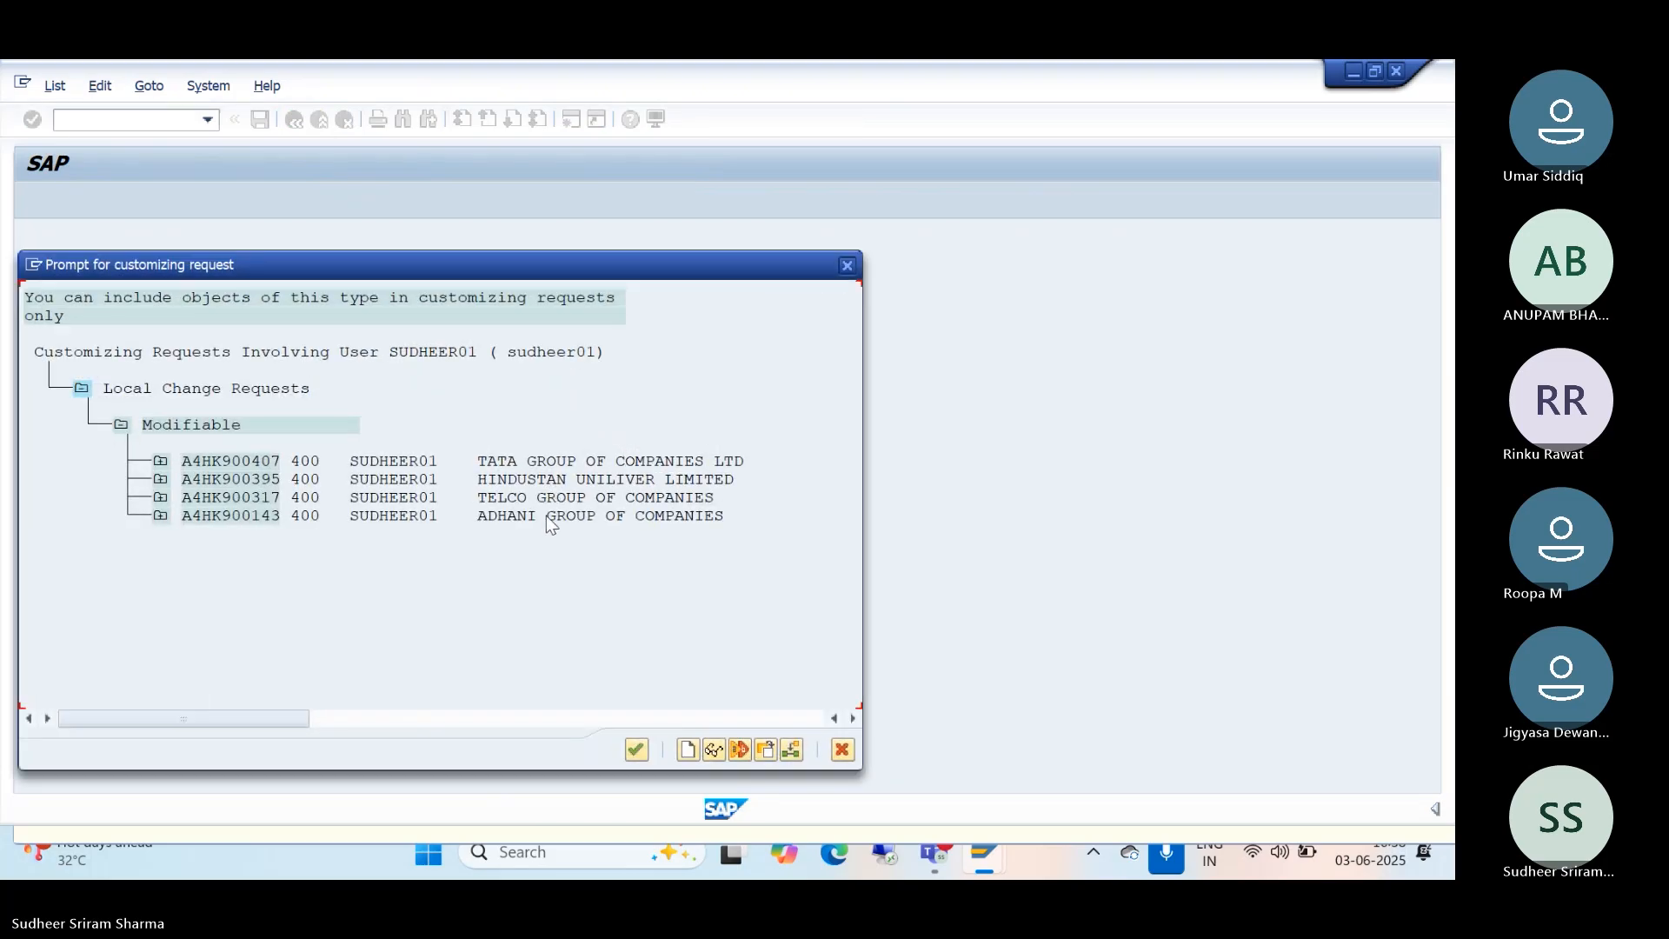
left_click(532, 462)
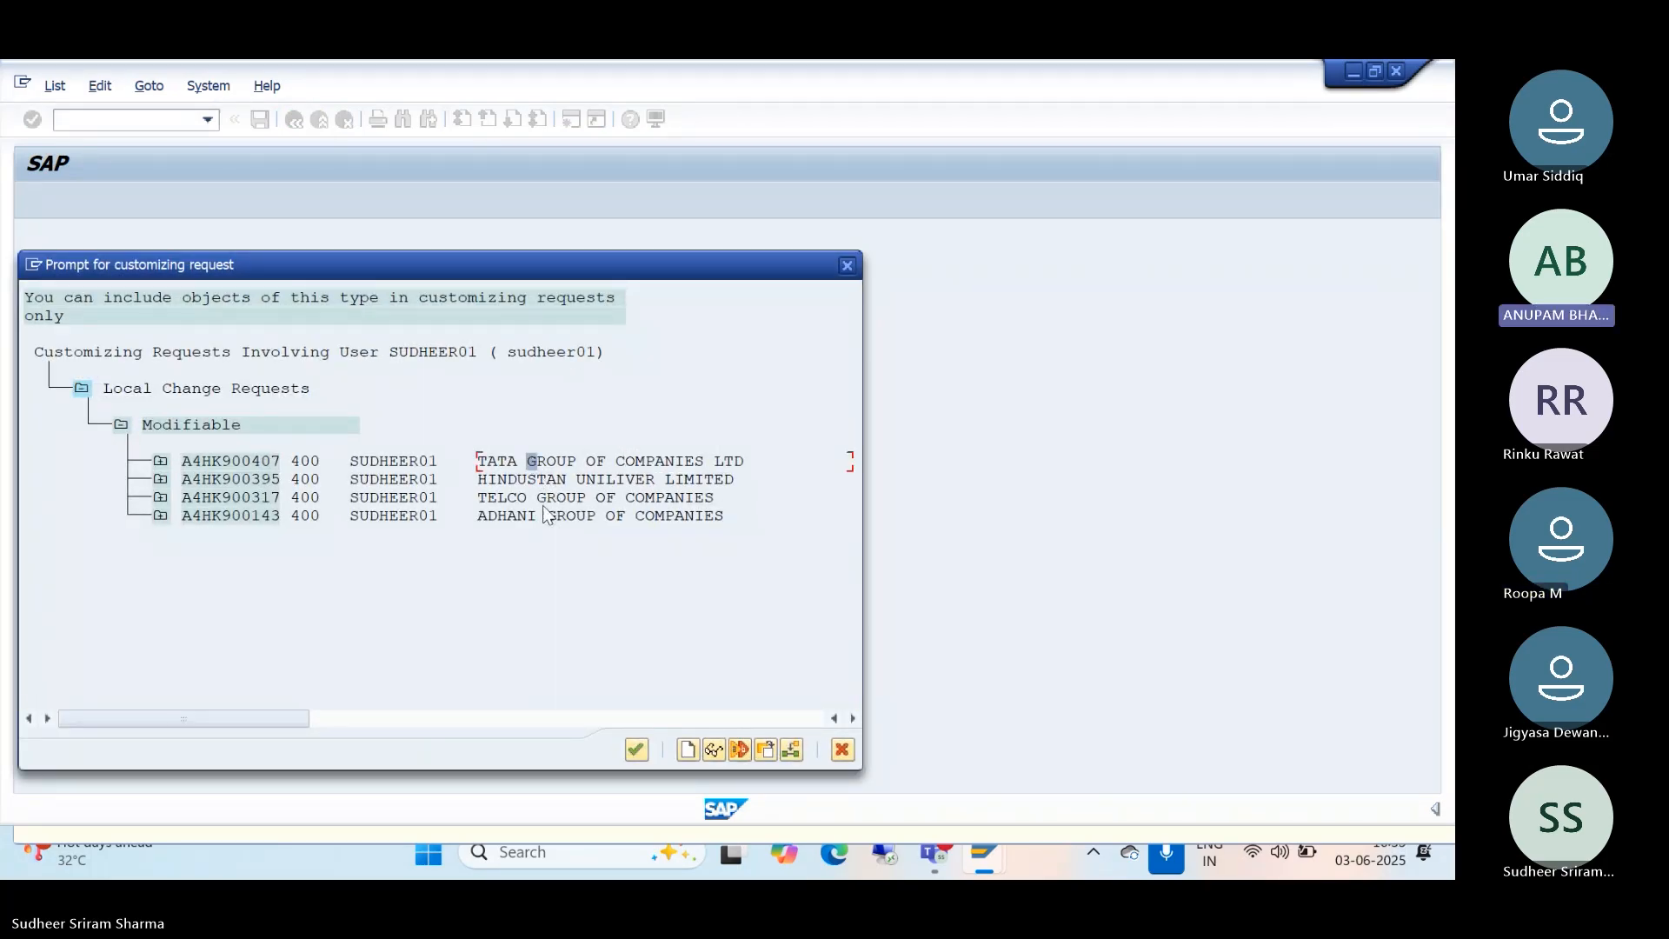
left_click(637, 749)
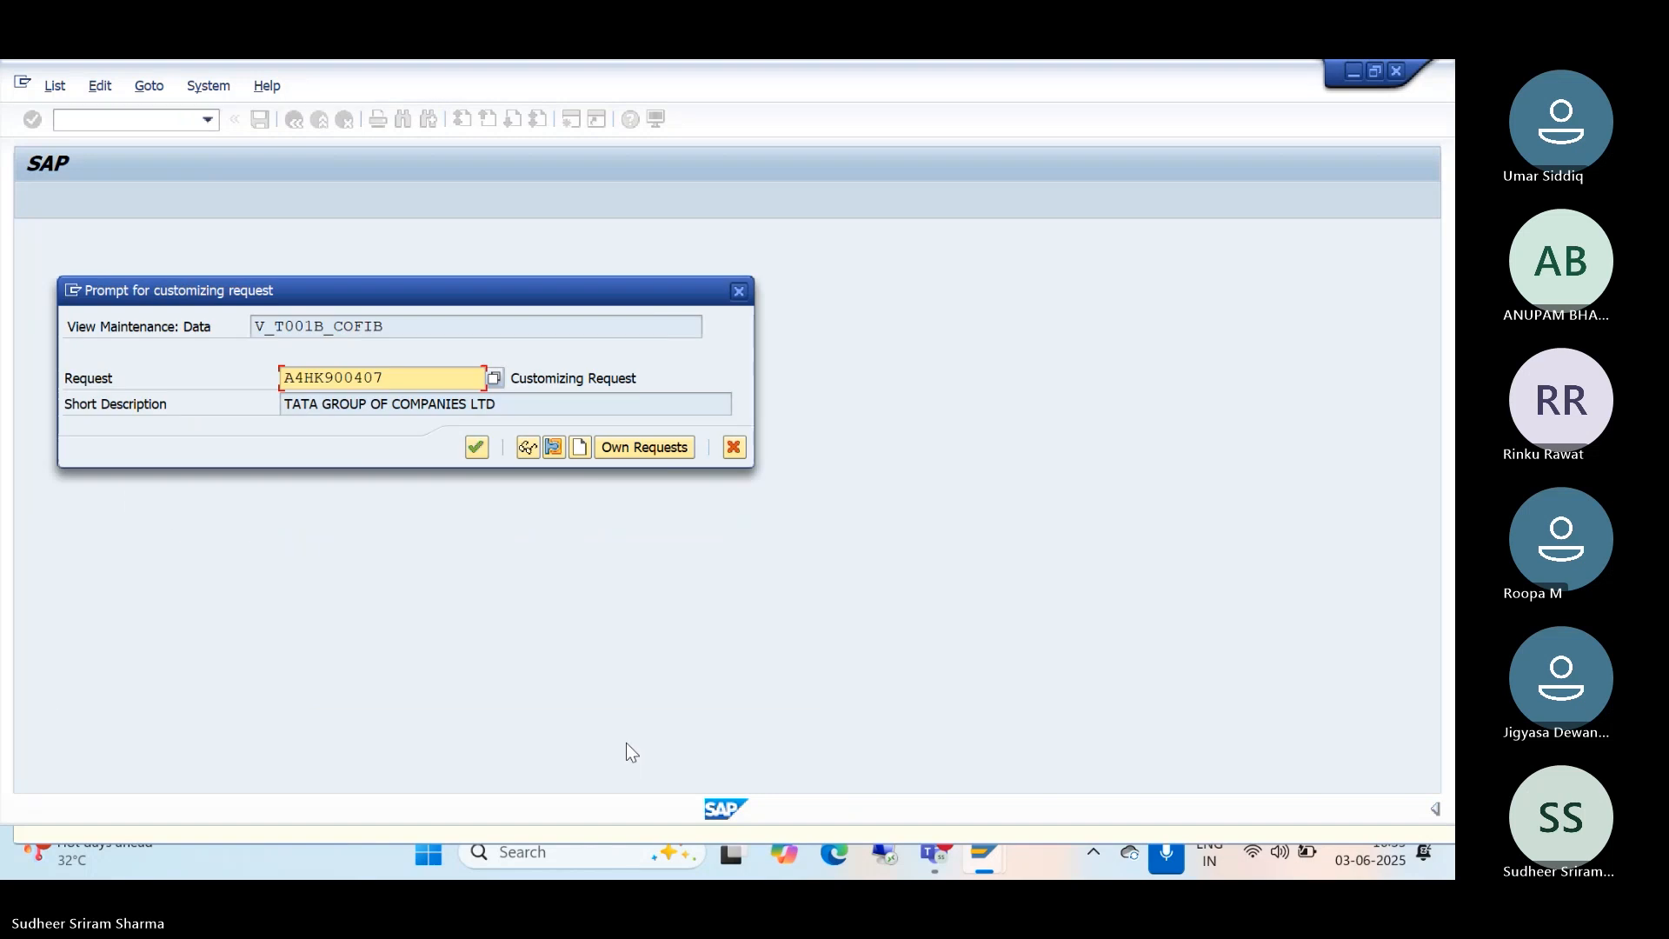
left_click(475, 447)
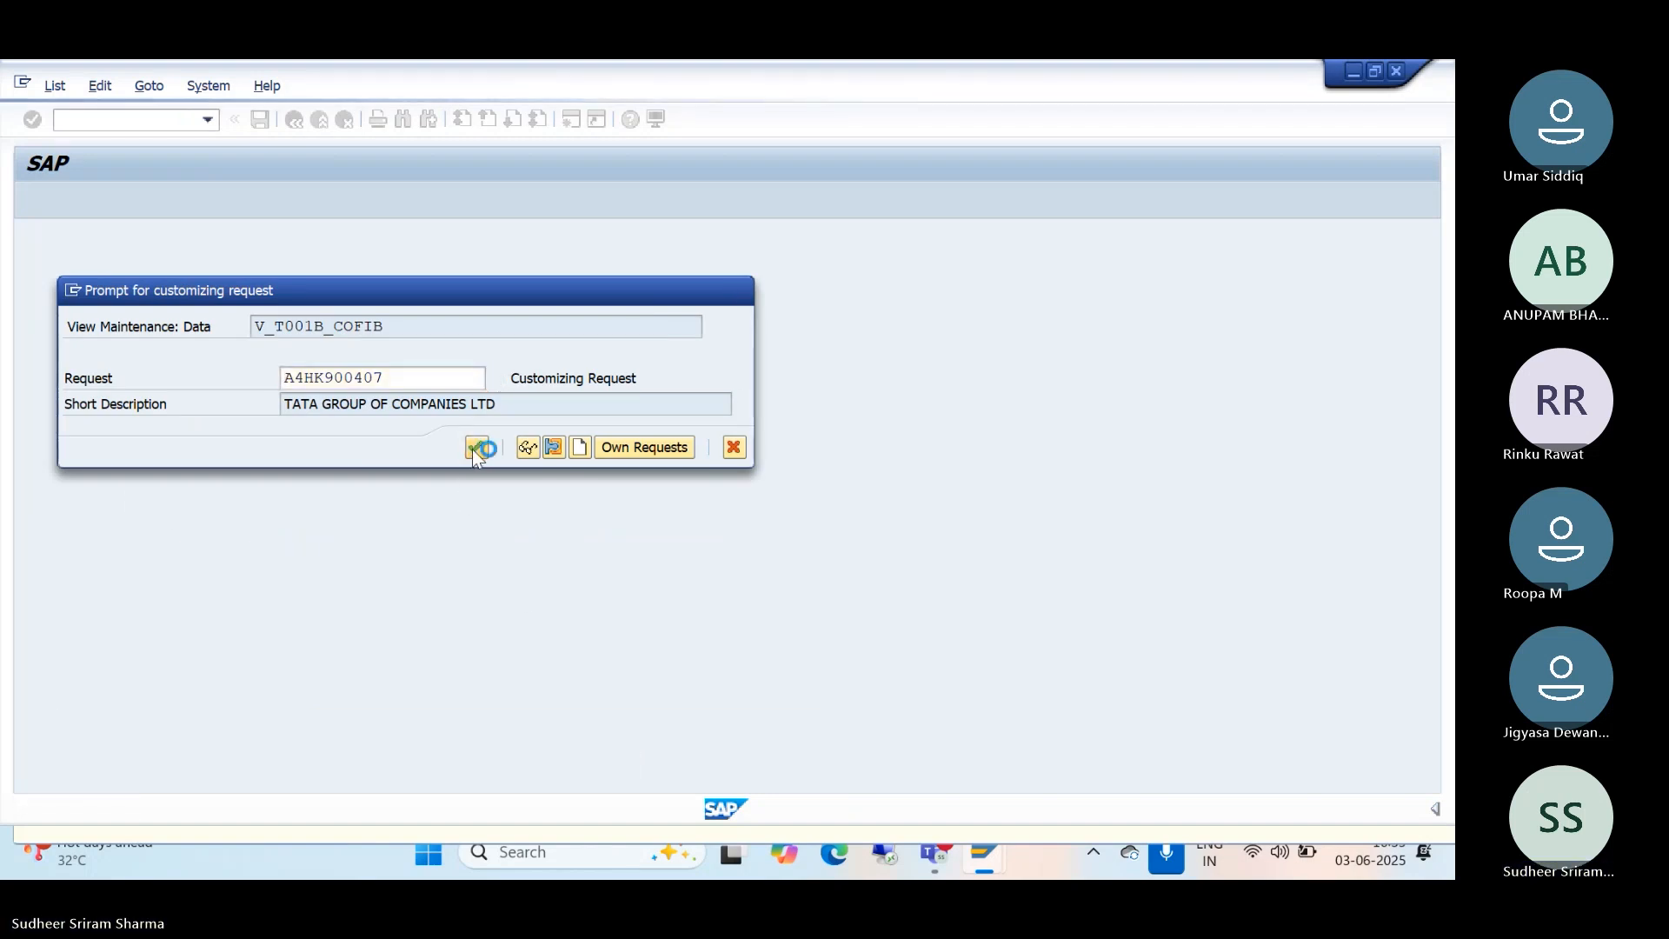
left_click(983, 842)
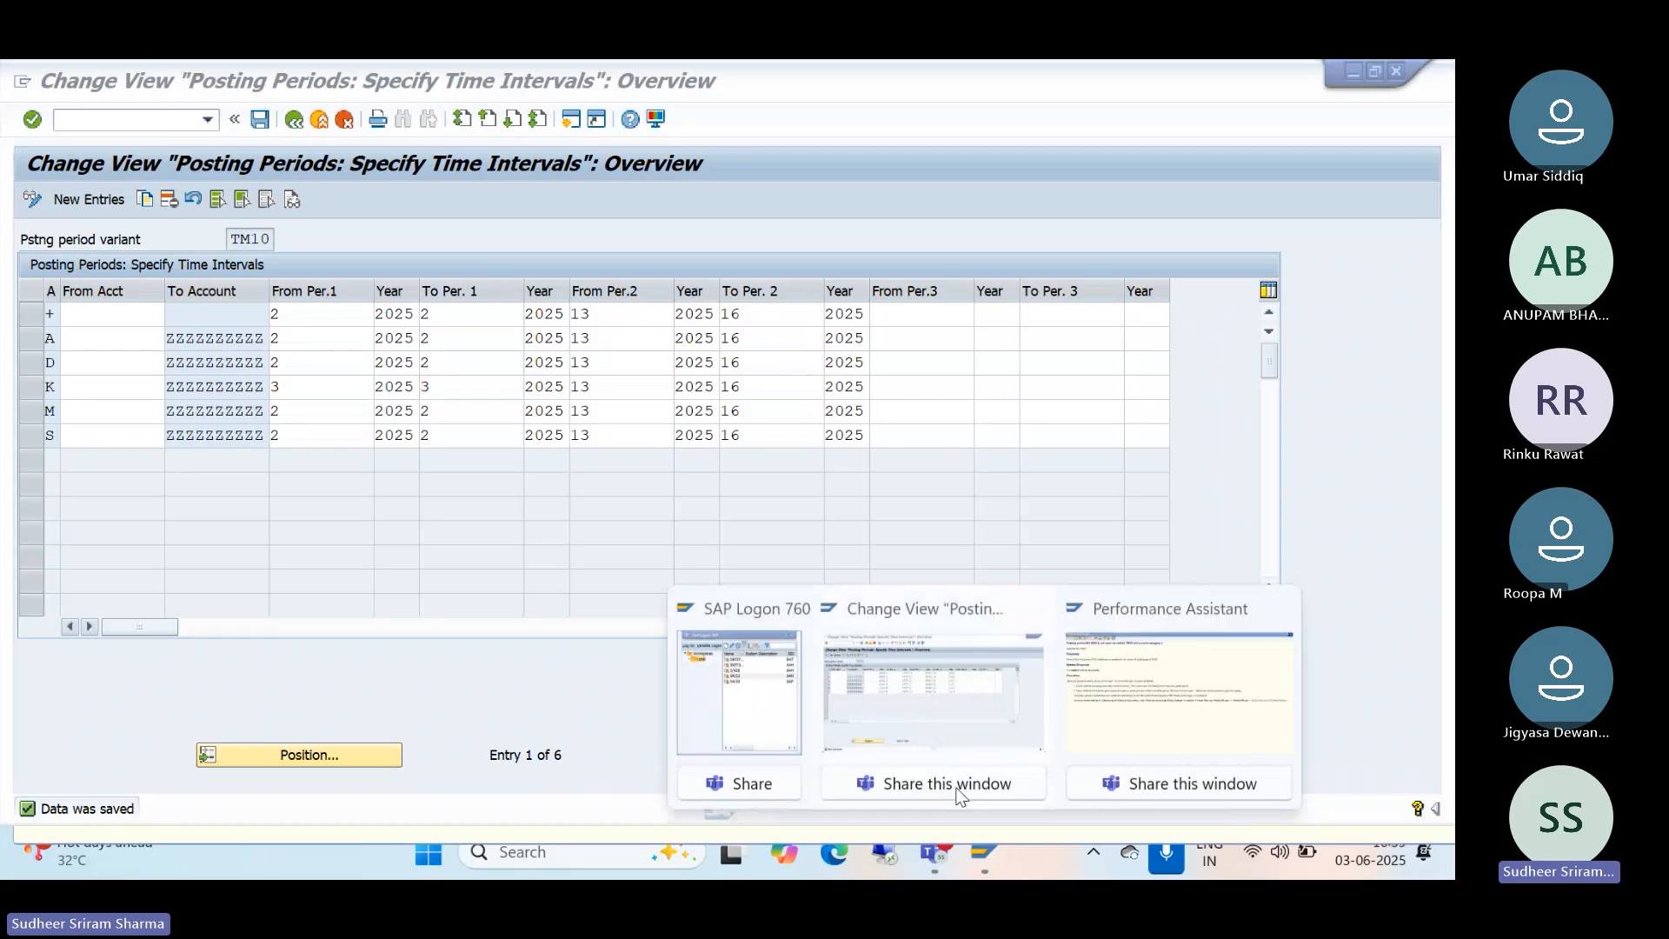
left_click(926, 732)
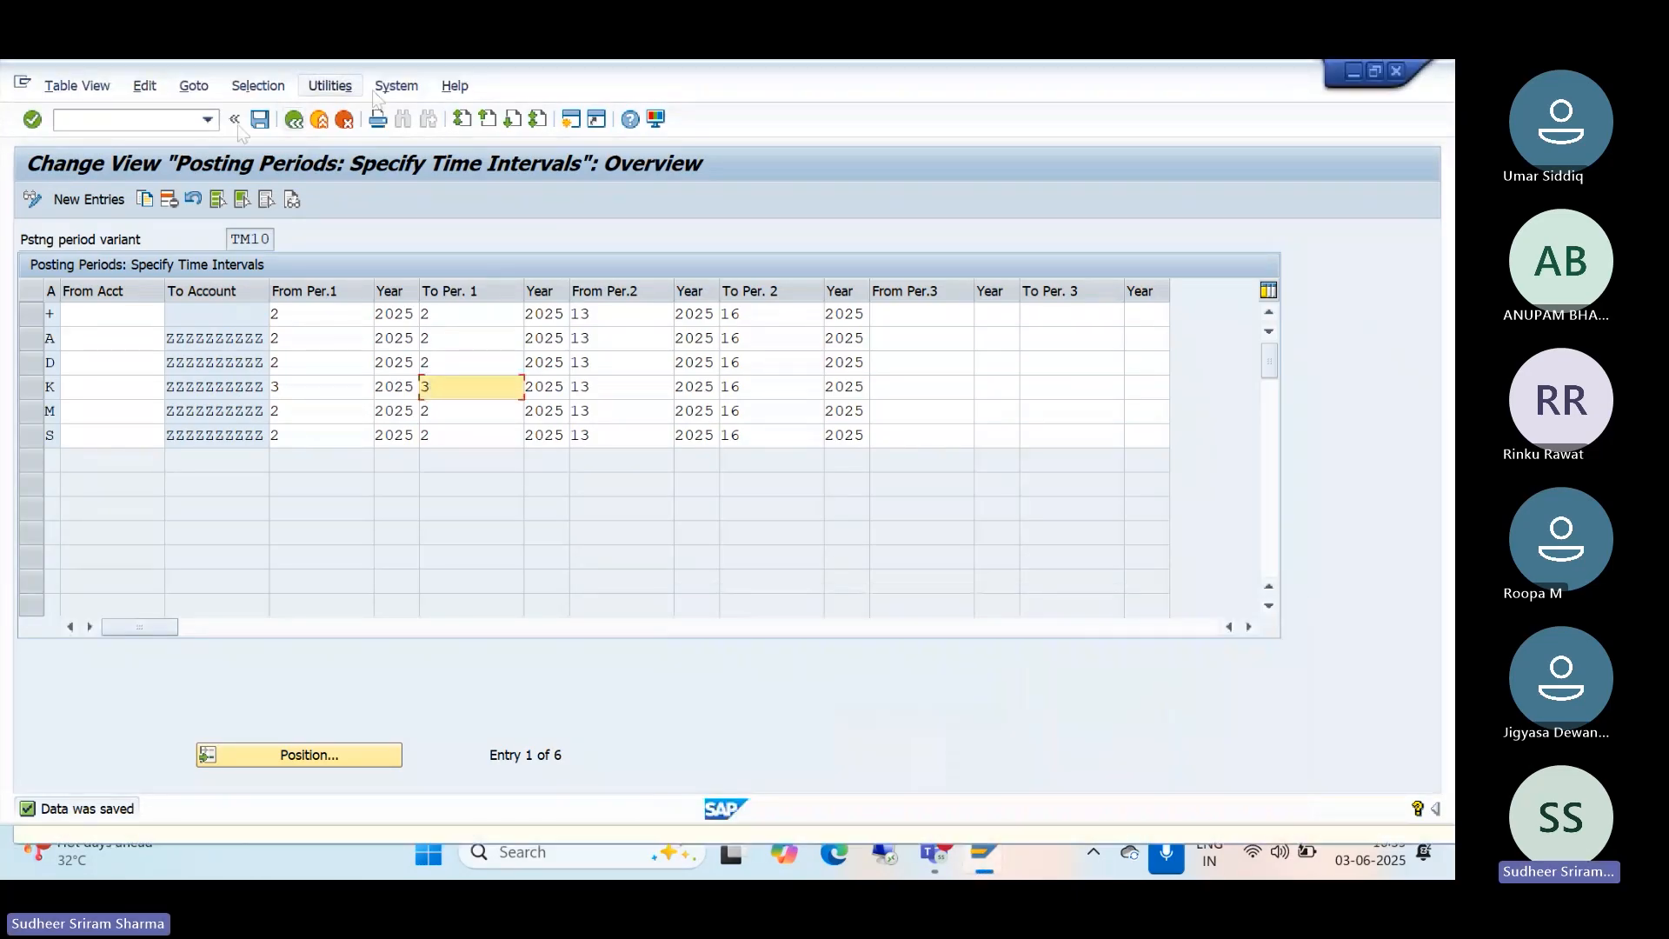
Step: Start FB60 and select supplier PNP ASSOCIATES through the supplier search
left_click(208, 120)
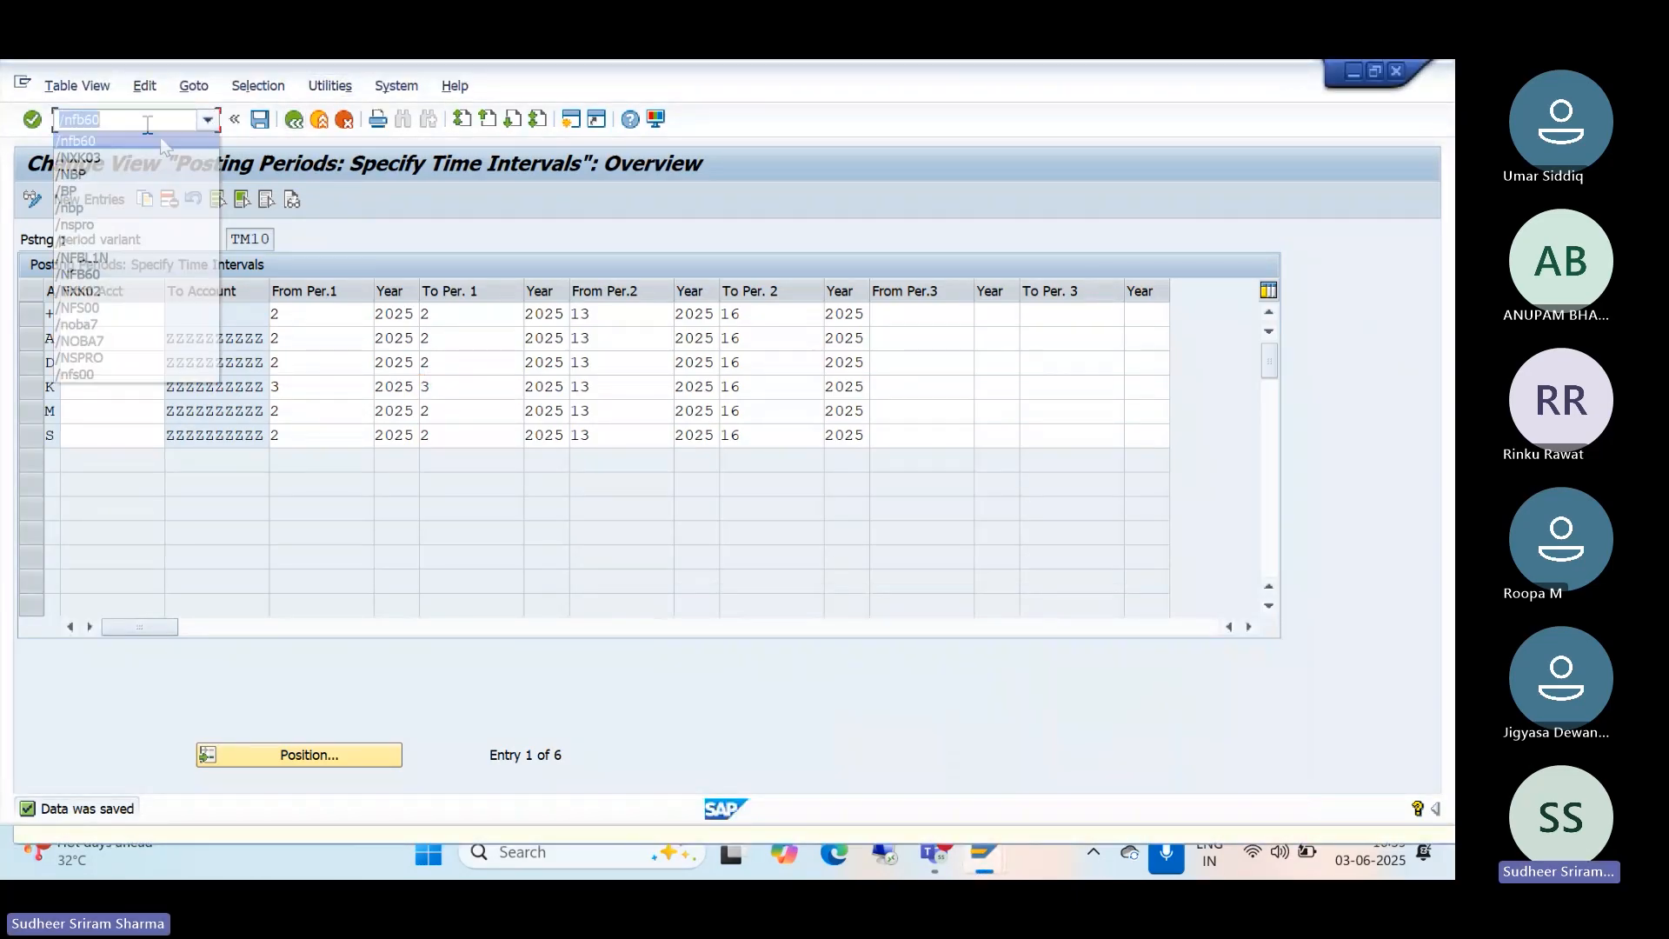
left_click(160, 141)
key("Return")
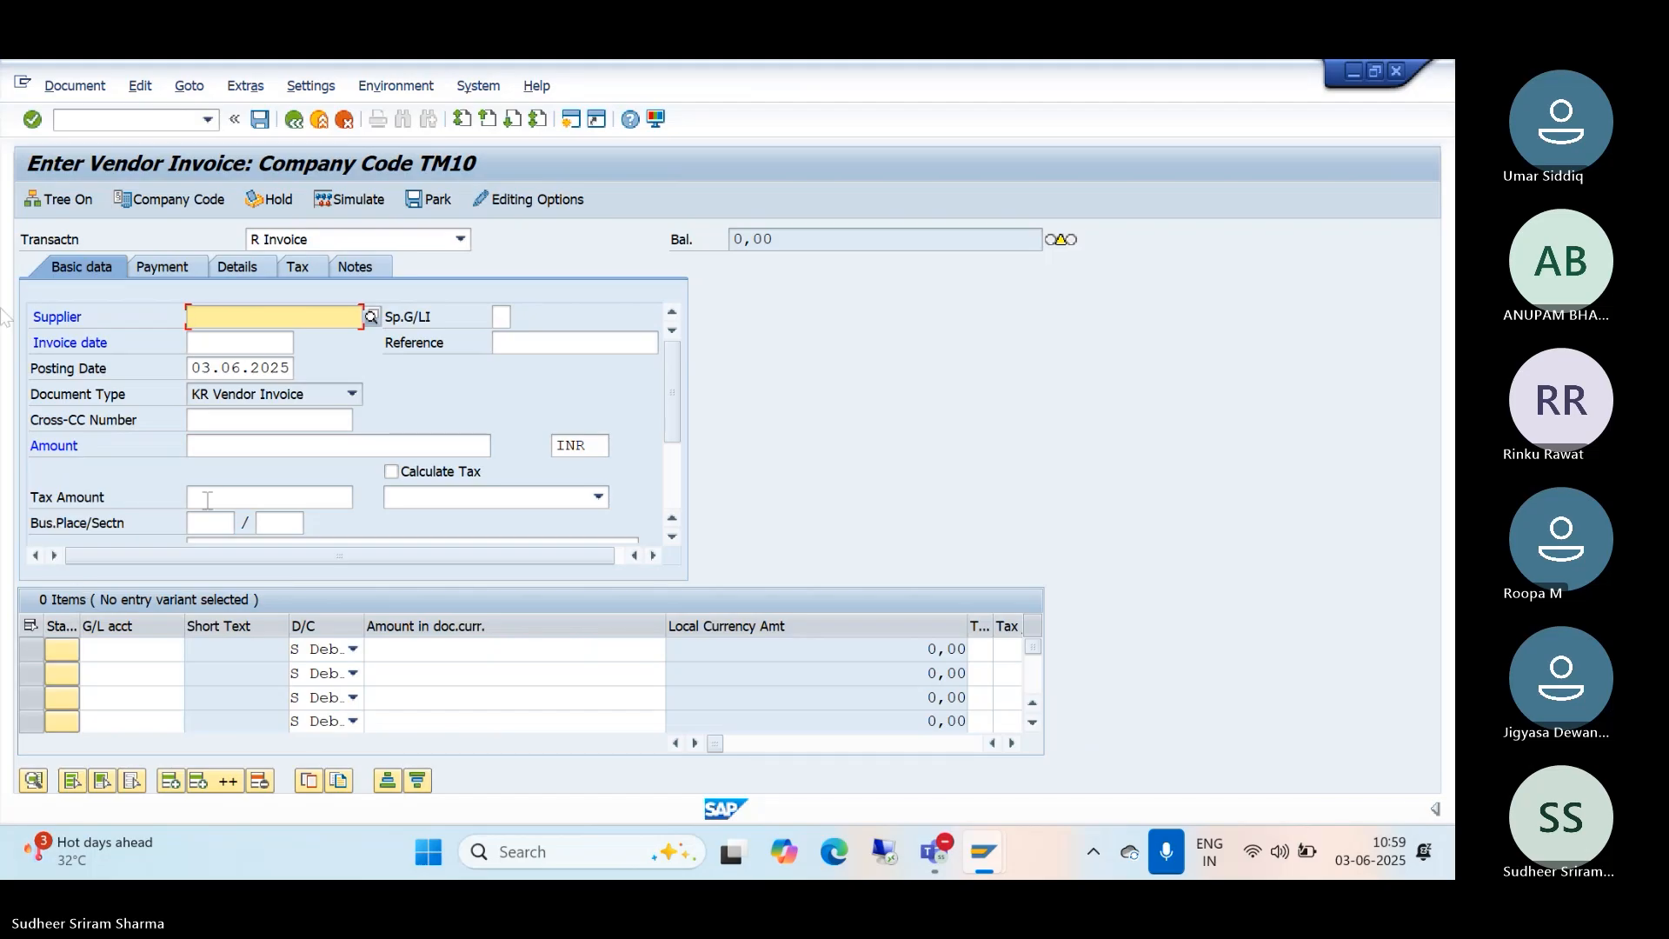
left_click(372, 318)
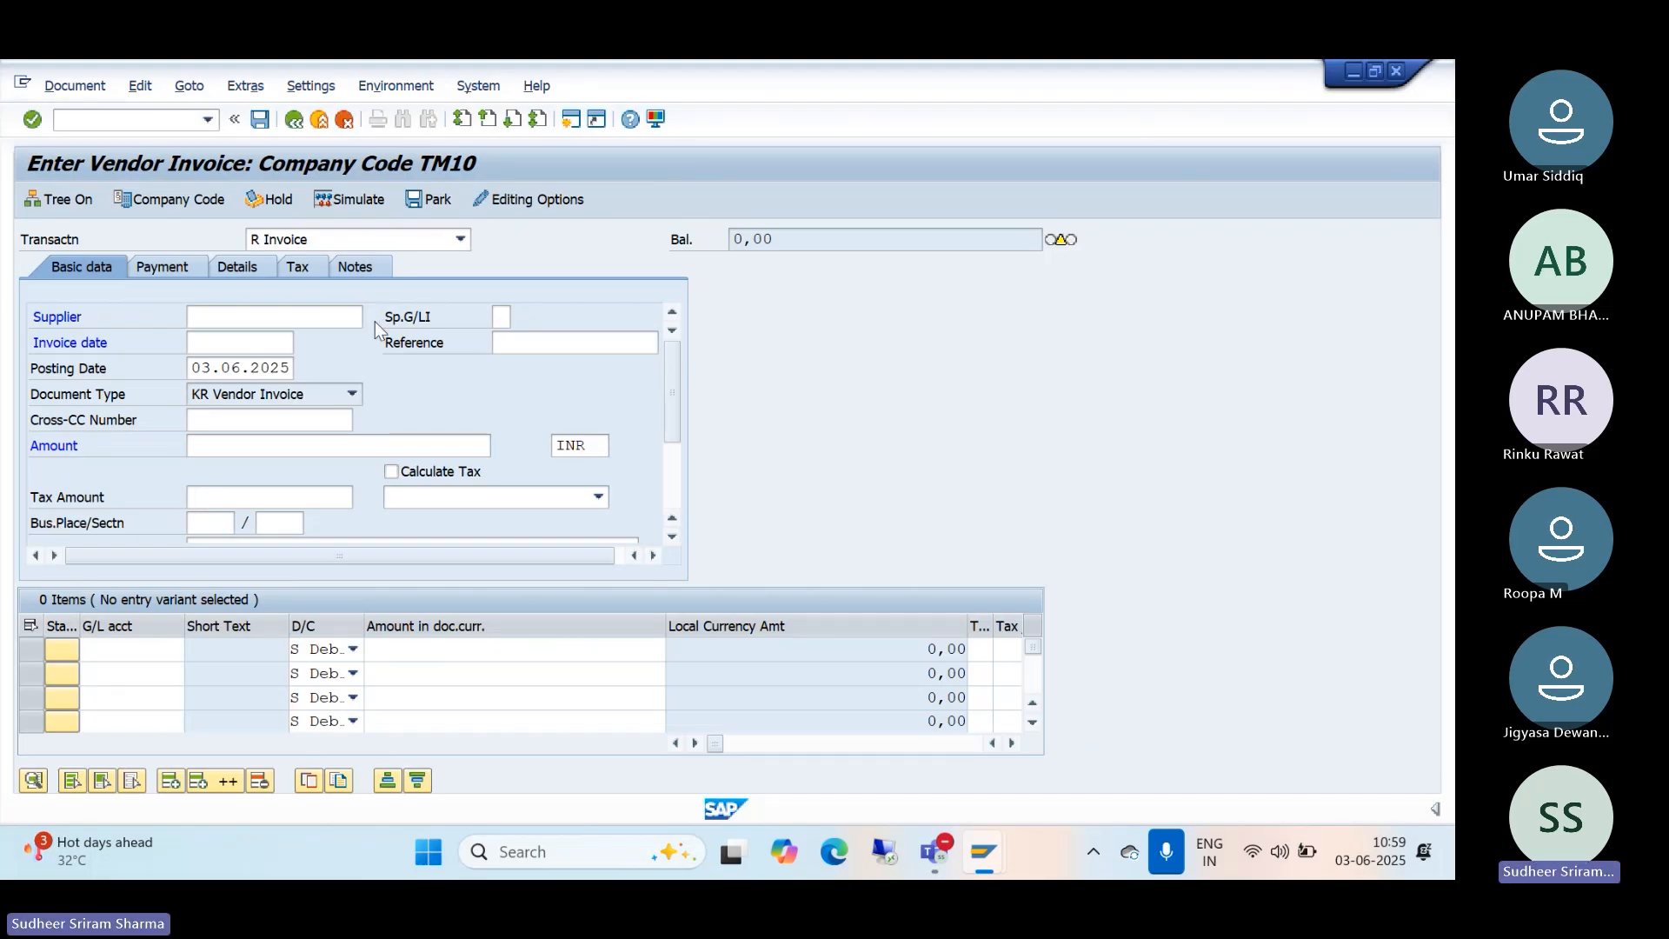
left_click(780, 704)
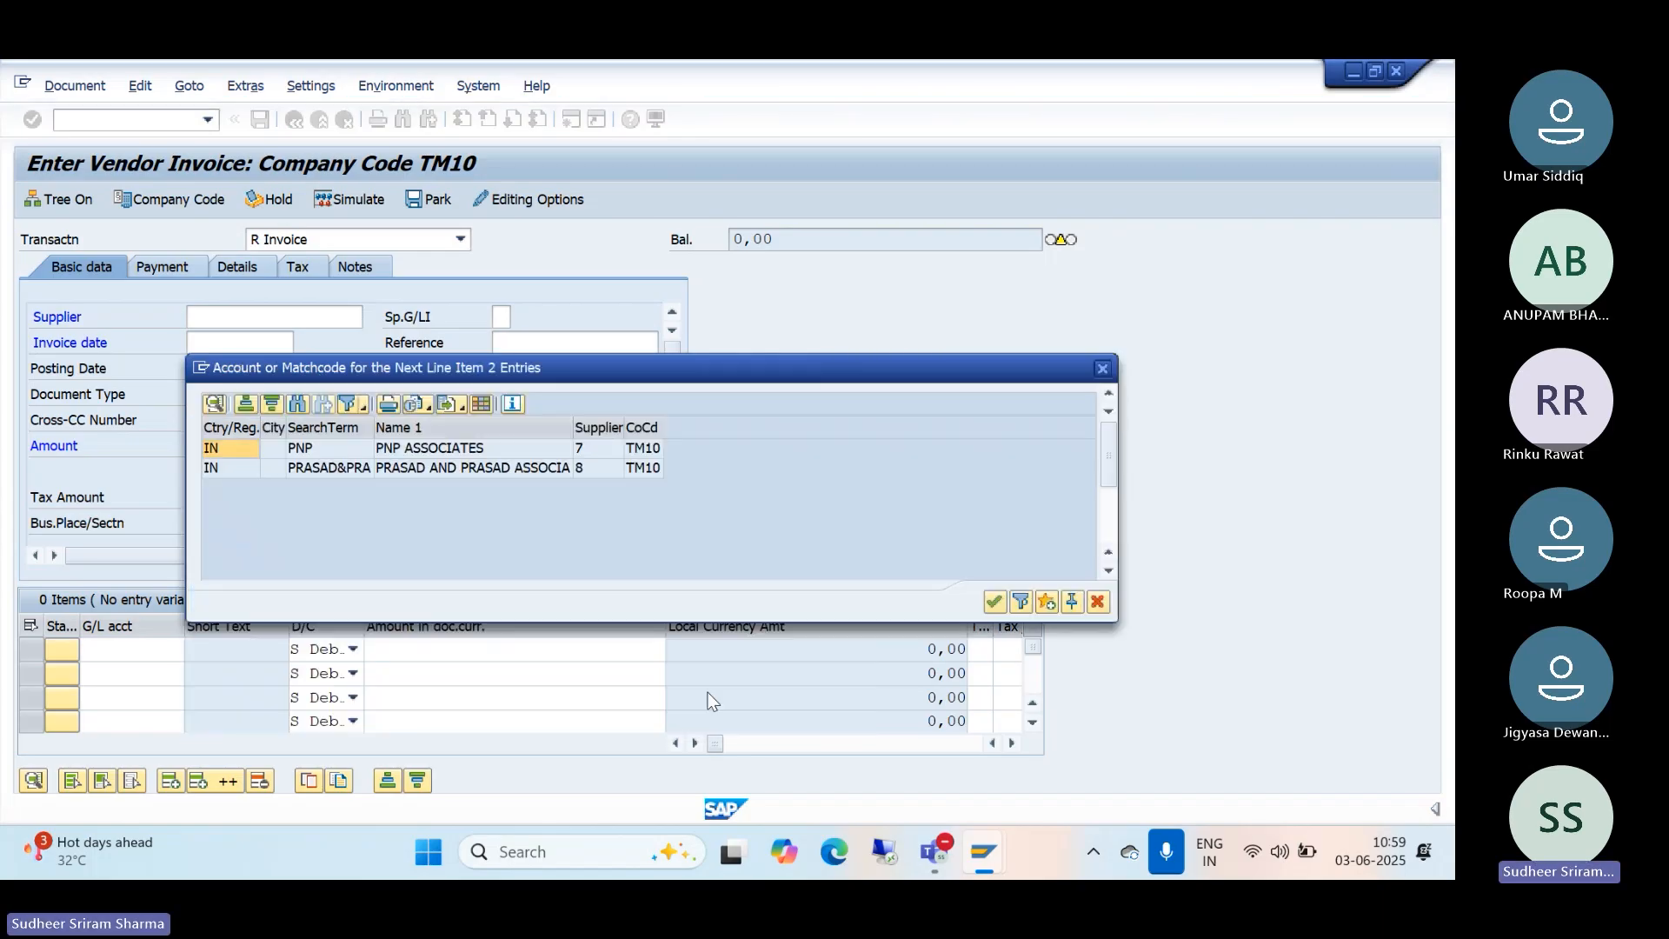
double_click(414, 449)
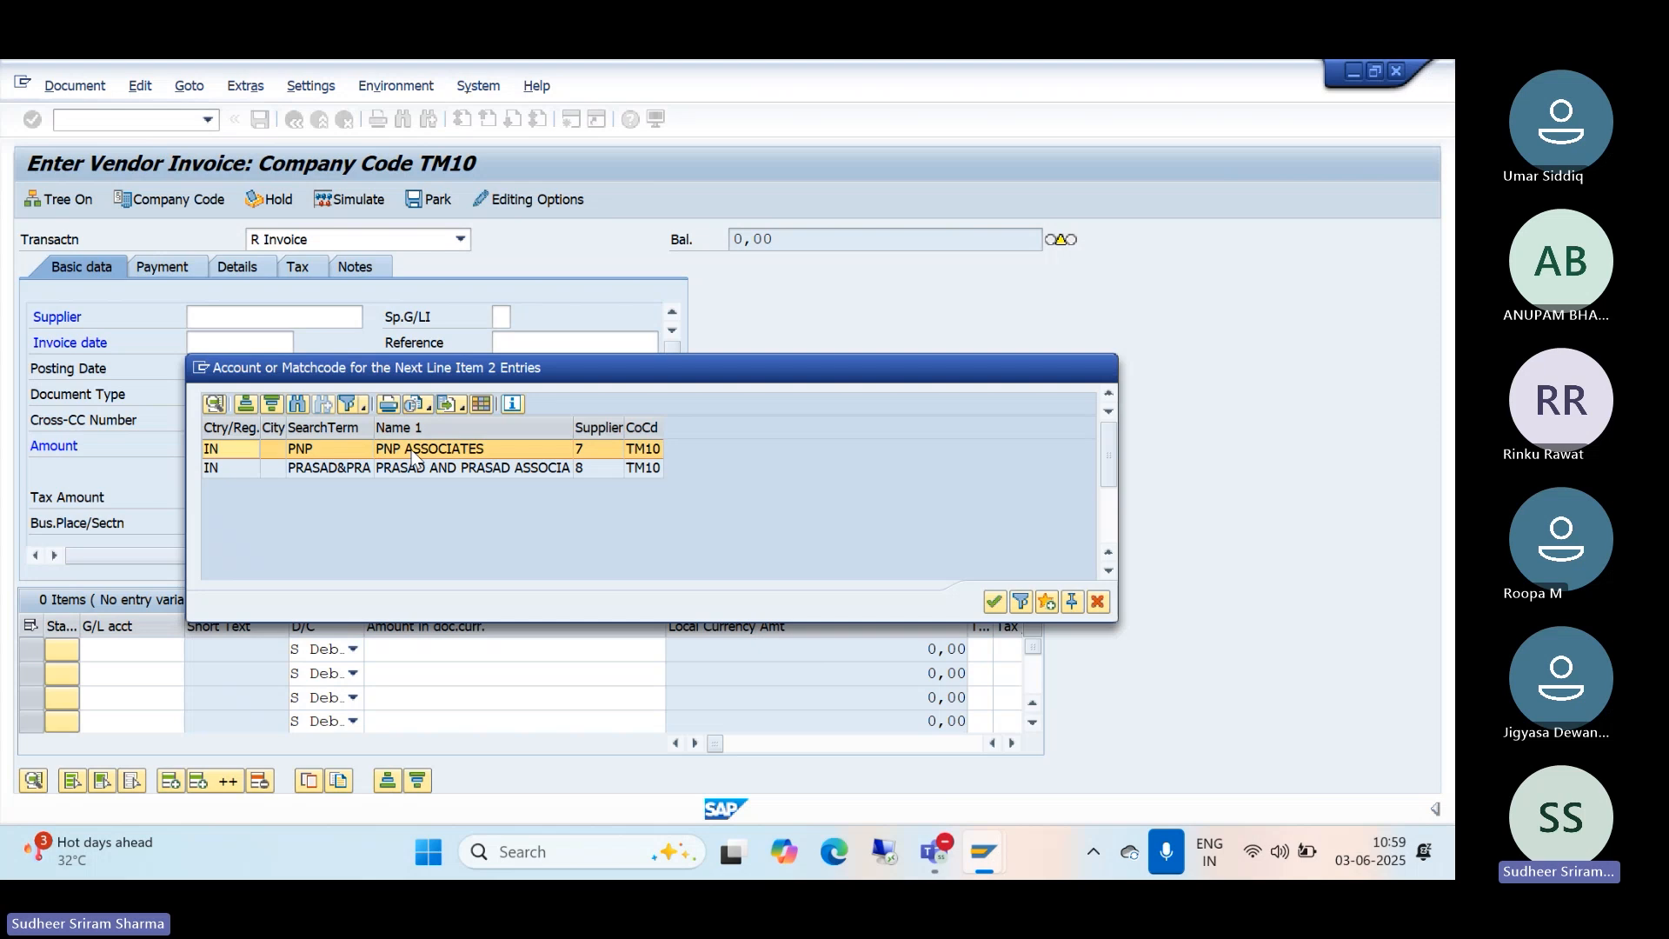
Step: Enter invoice date 03.06.2025, amount 10000 and header text 'bien invoice posted'
left_click(208, 344)
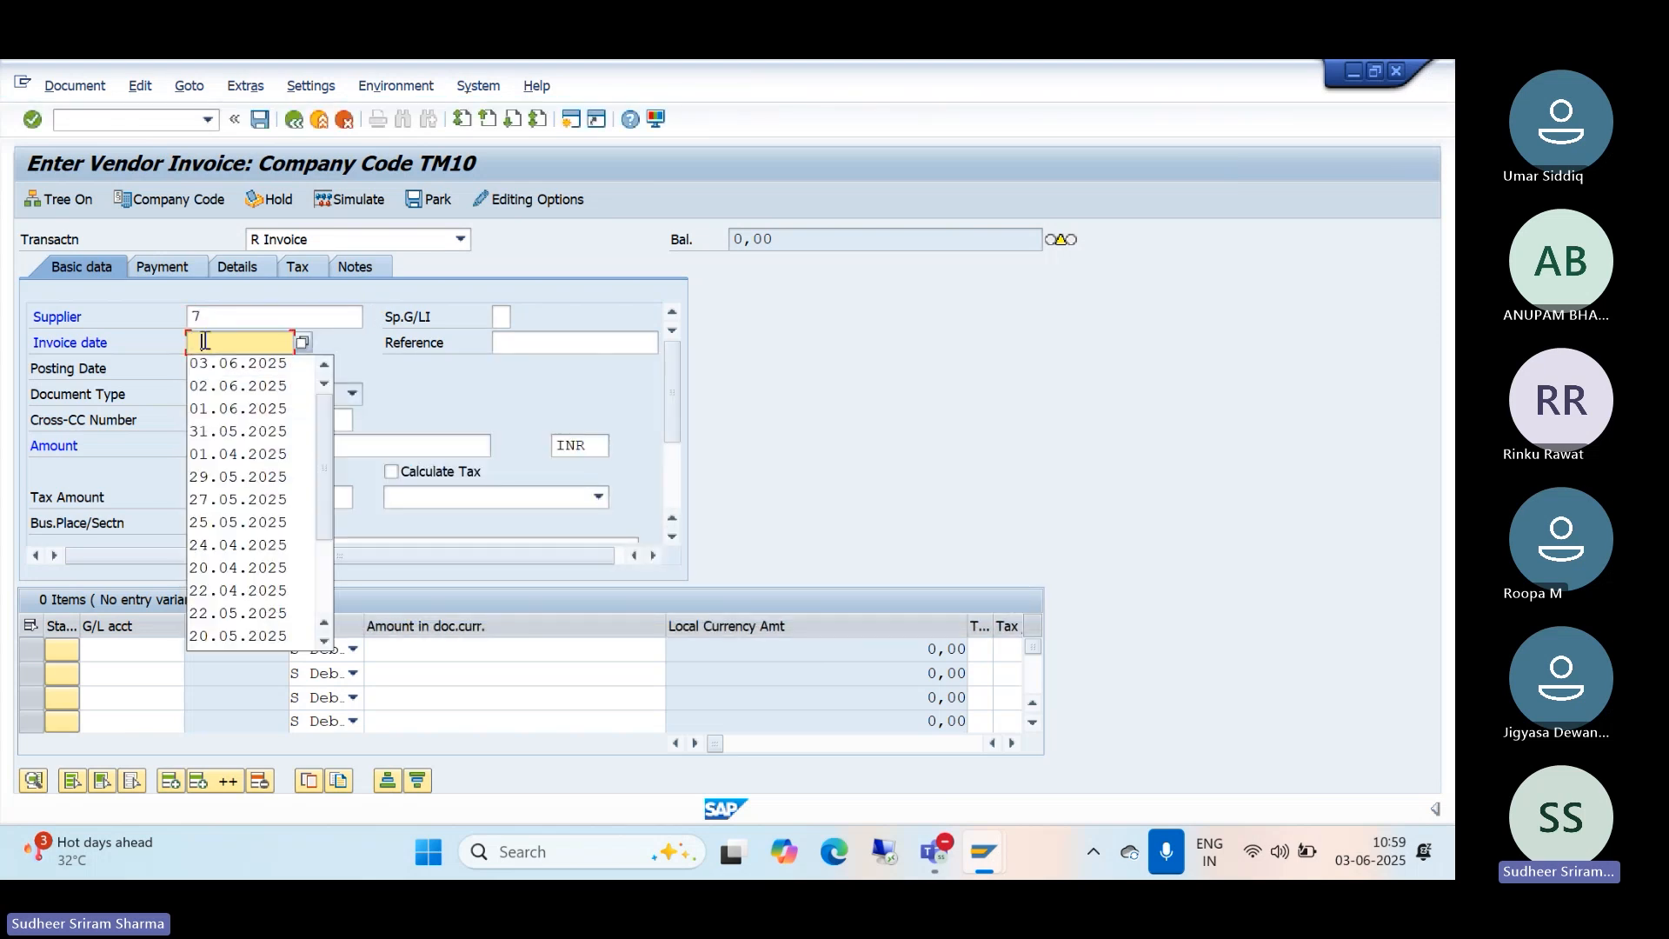
left_click(203, 358)
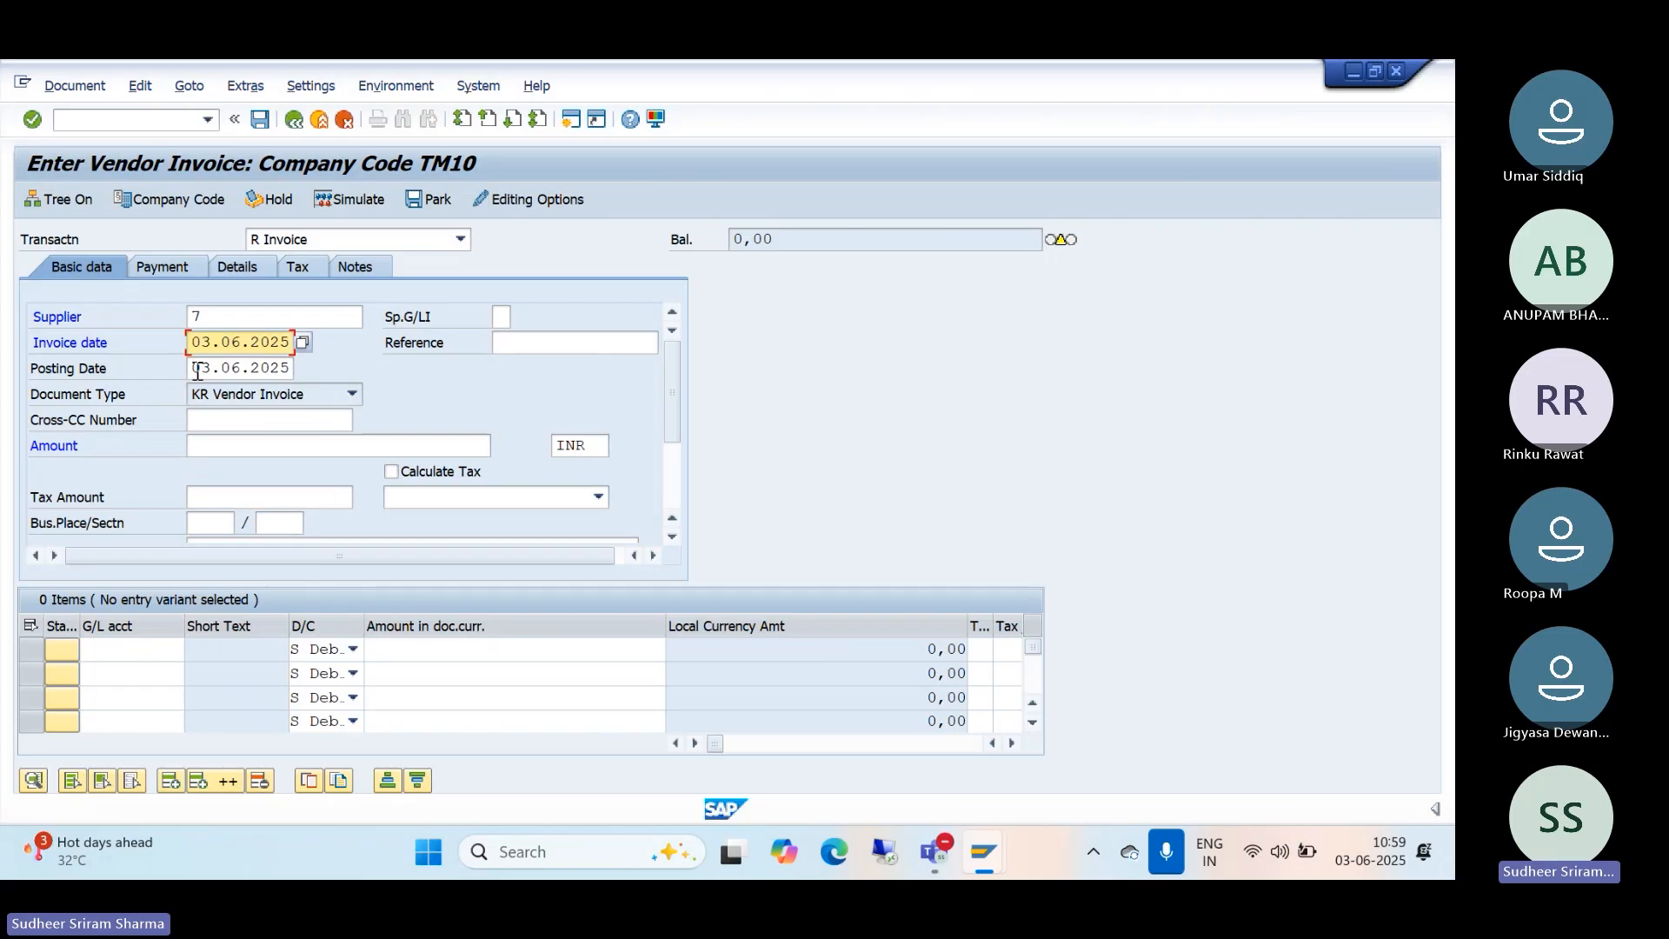
left_click(200, 445)
left_click(209, 462)
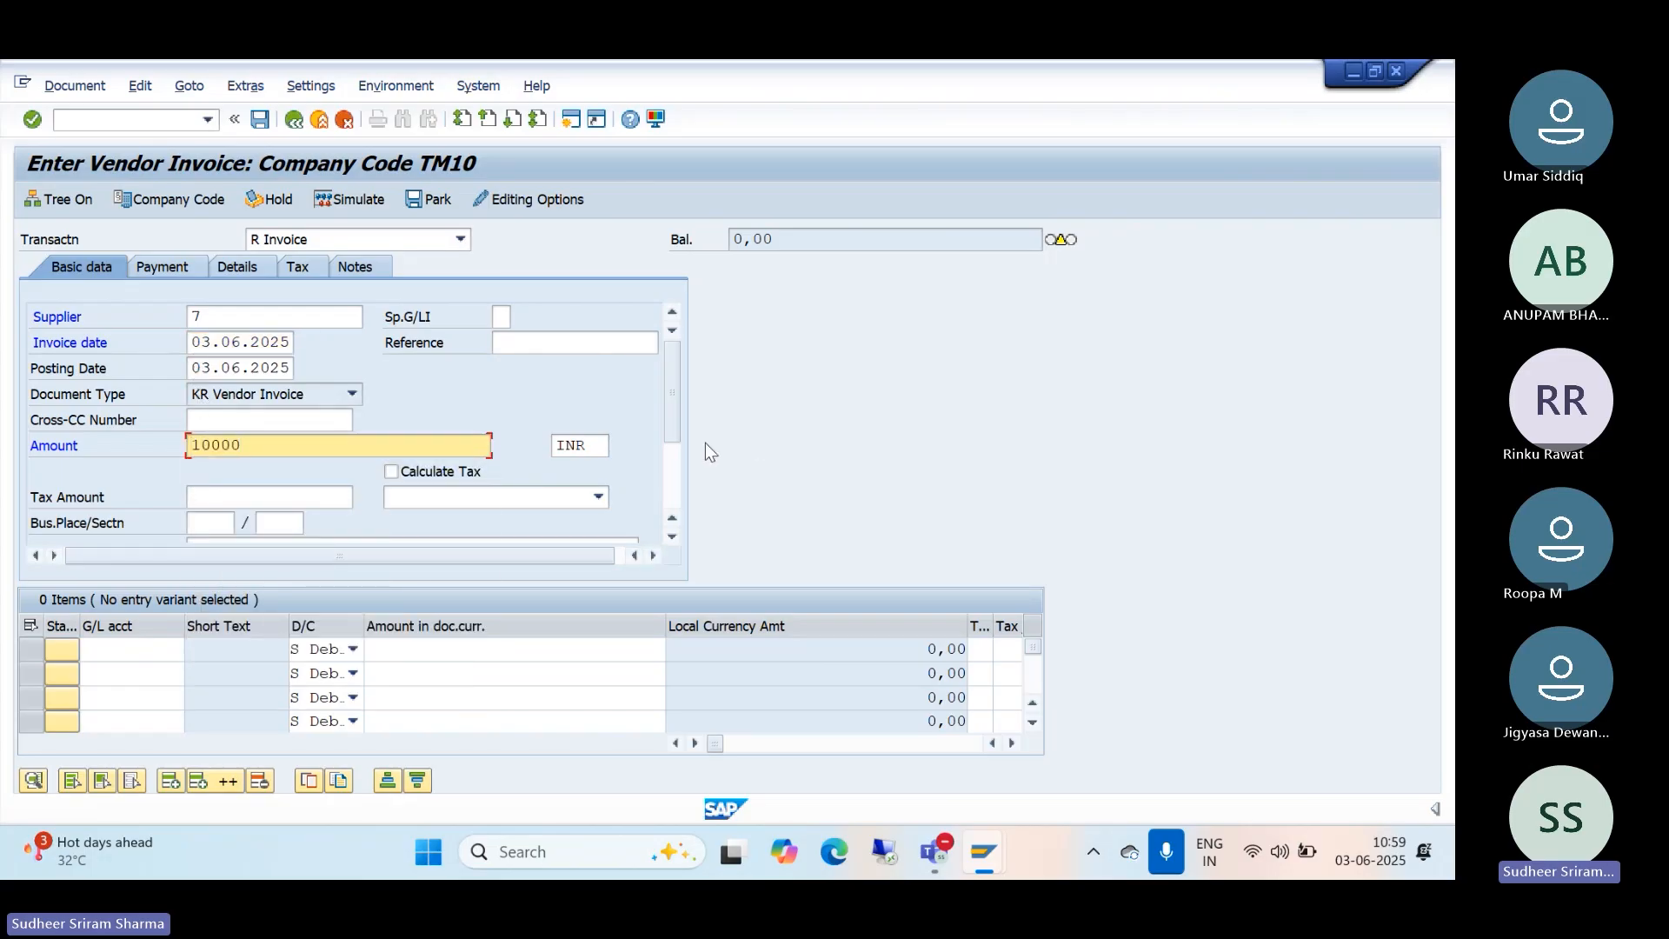
left_click_drag(671, 423, 675, 467)
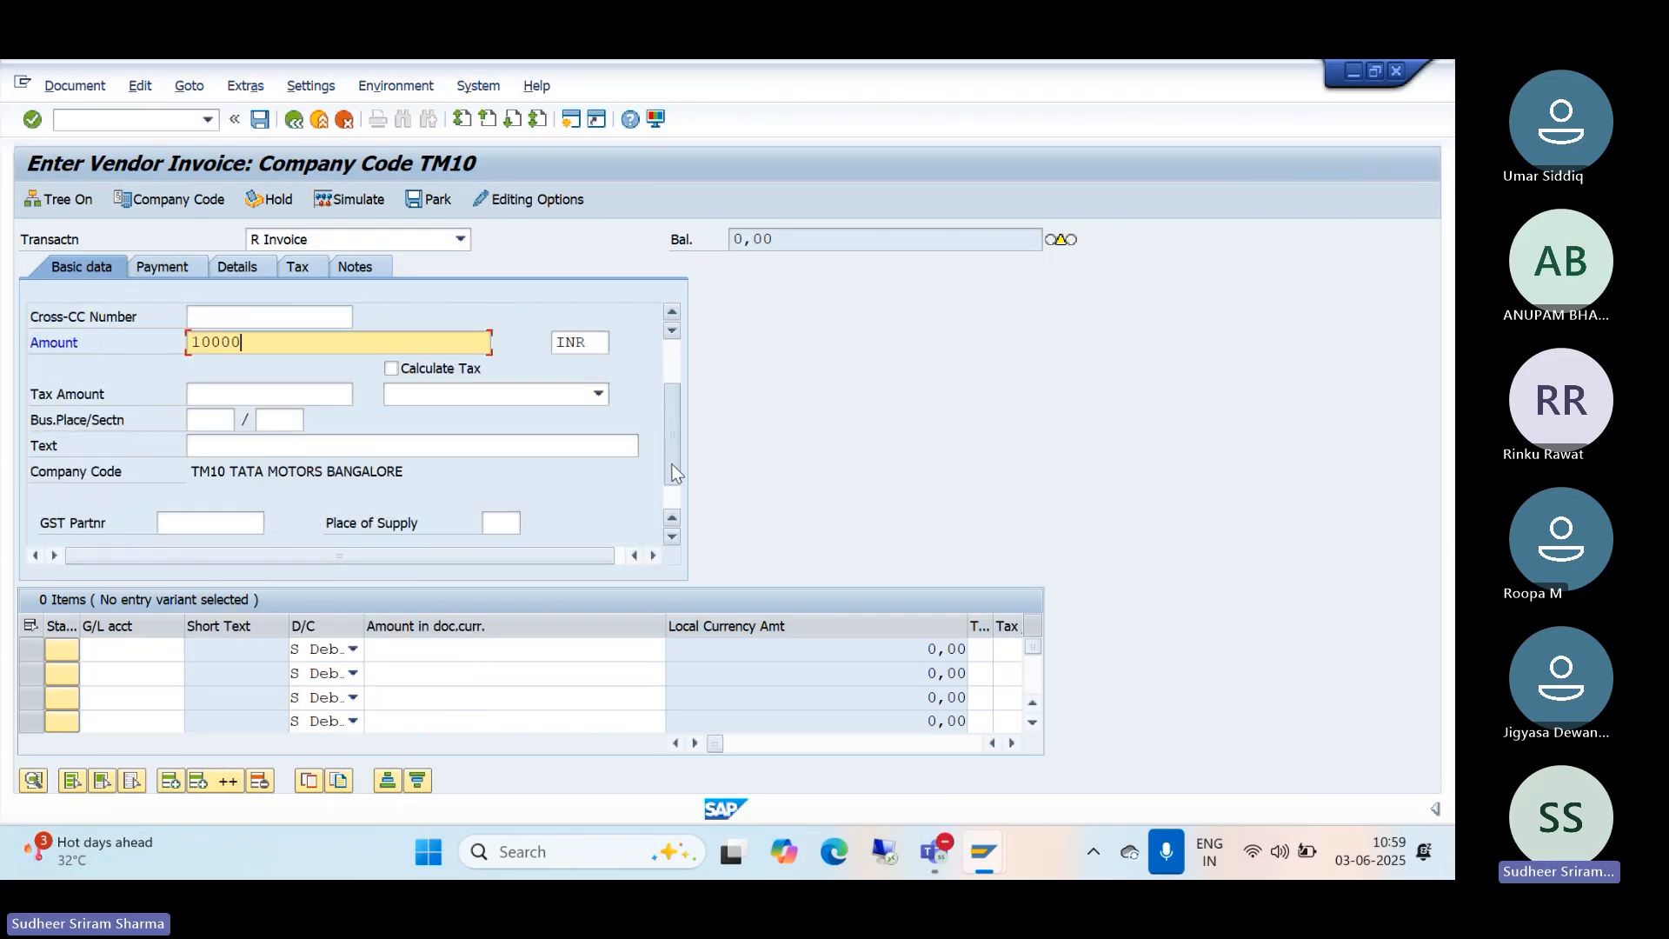
left_click(288, 454)
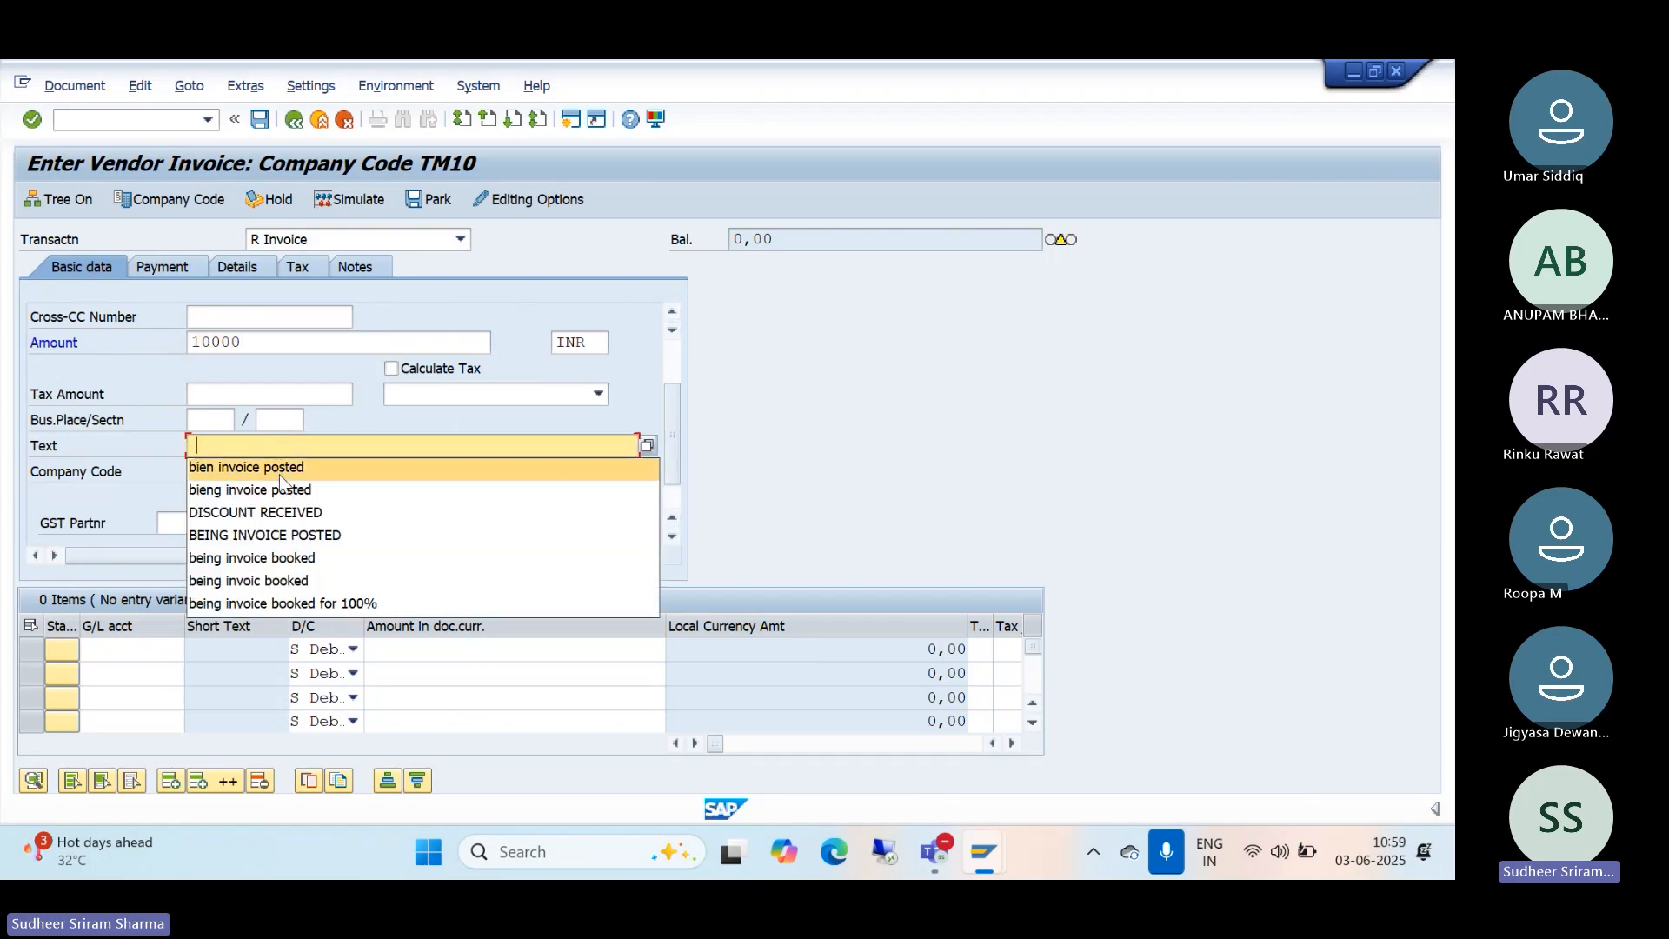
left_click(280, 469)
left_click(137, 656)
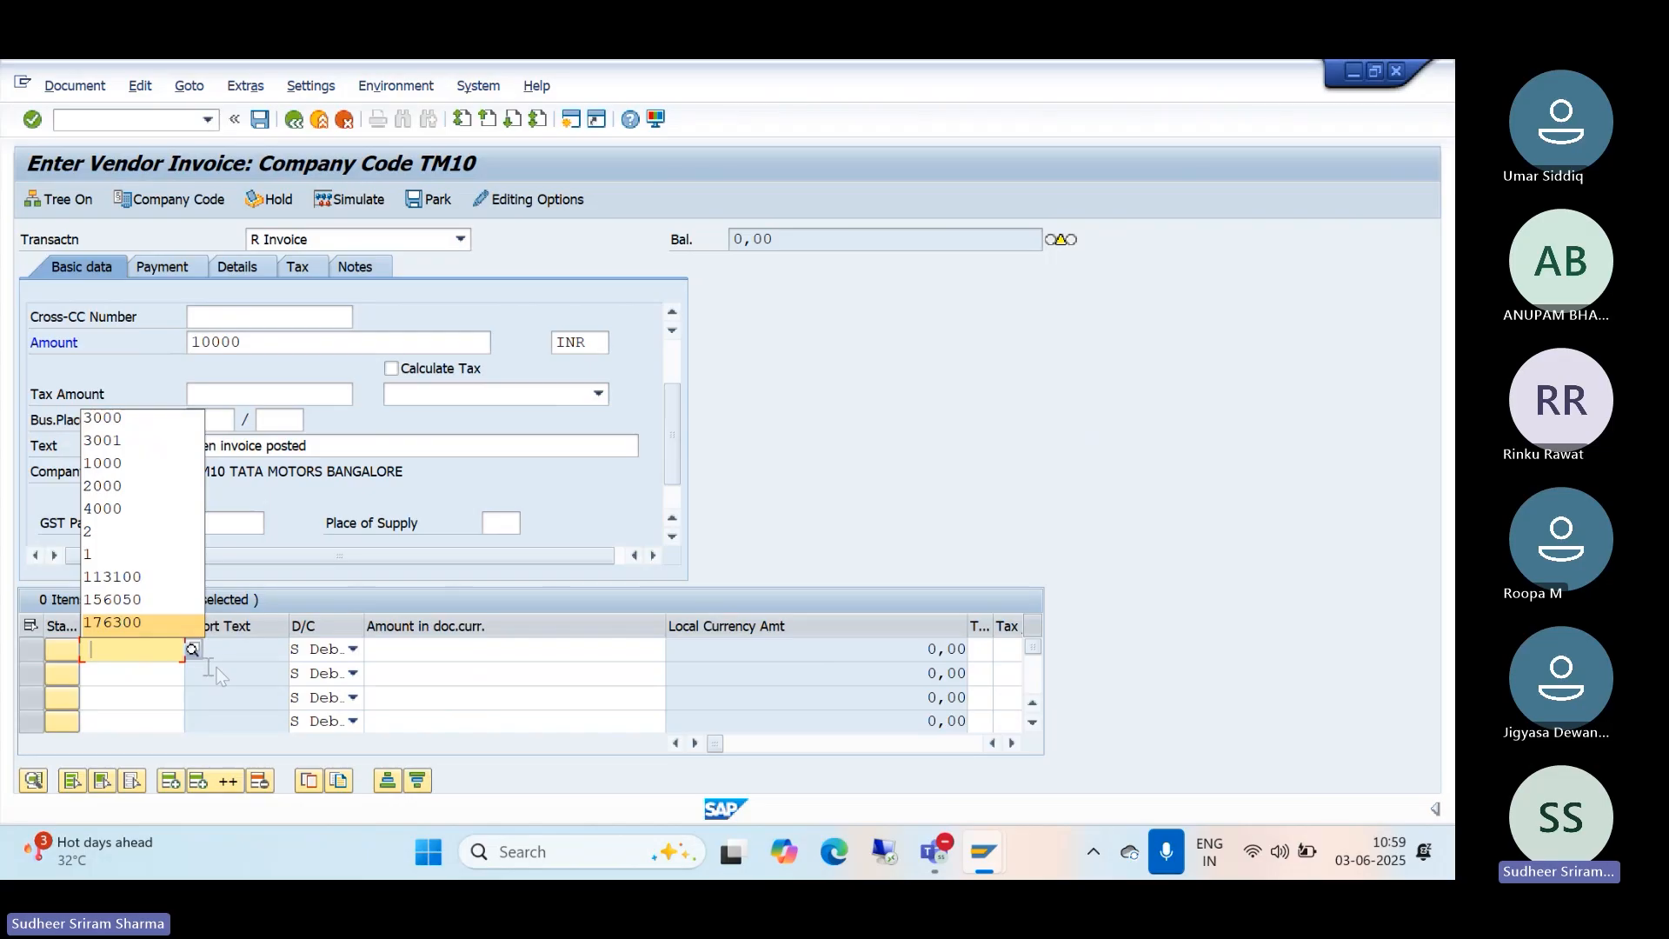
Step: Give line 1 G/L account 3000 (audit fee expenses) and amount 10000
left_click(193, 648)
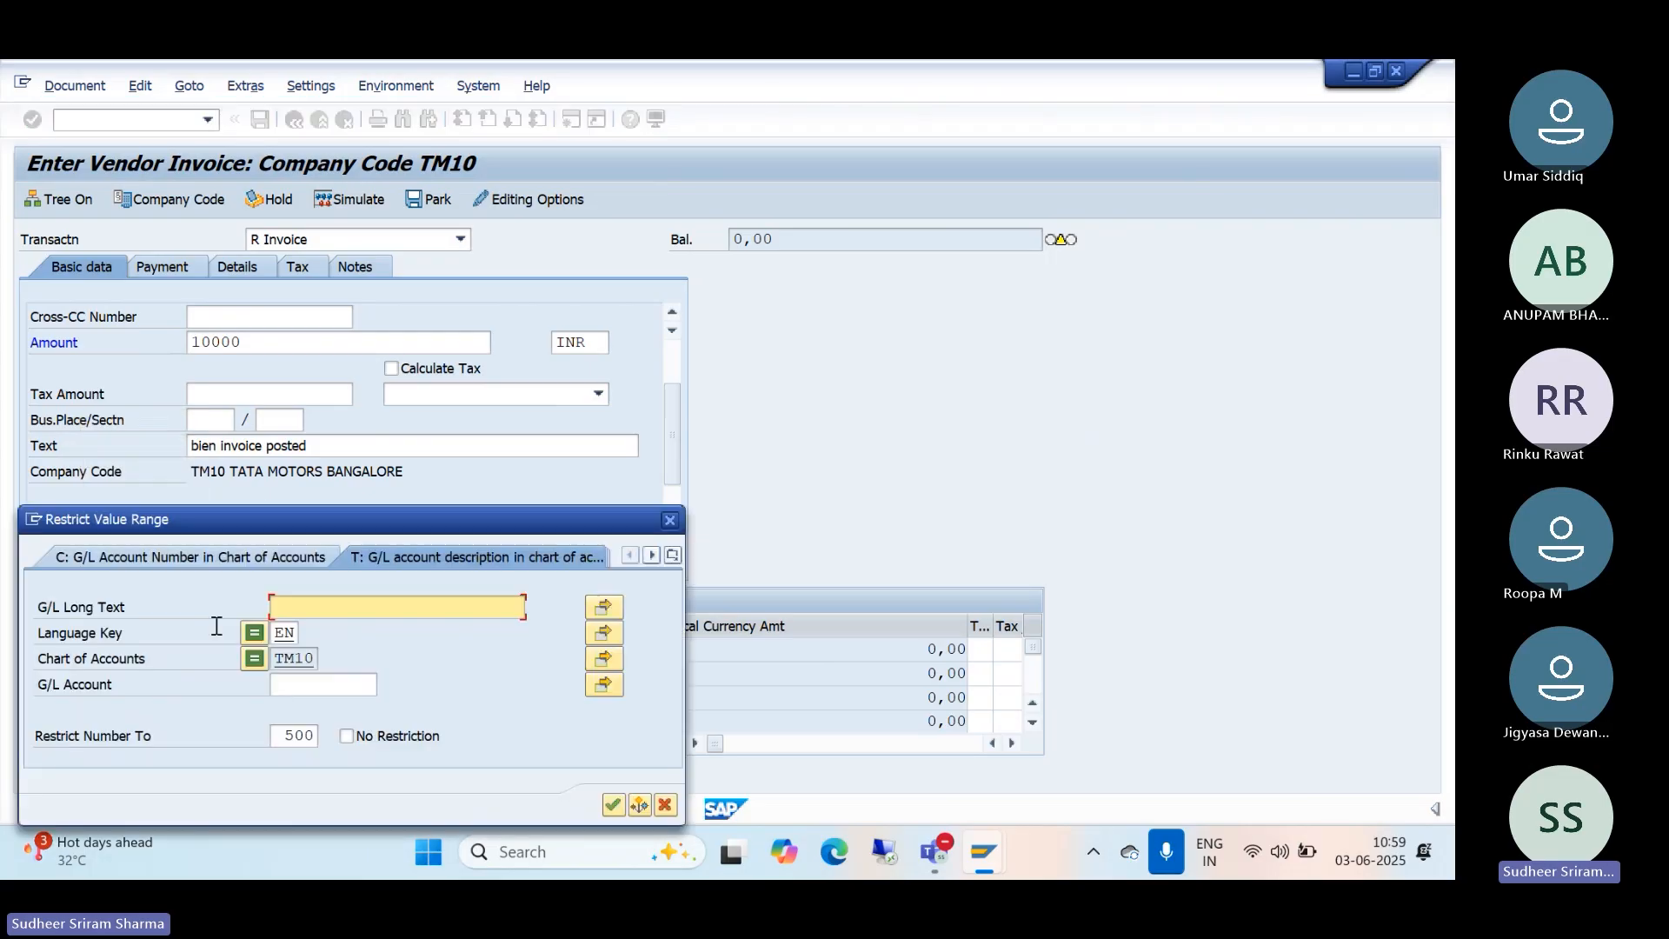
left_click(612, 804)
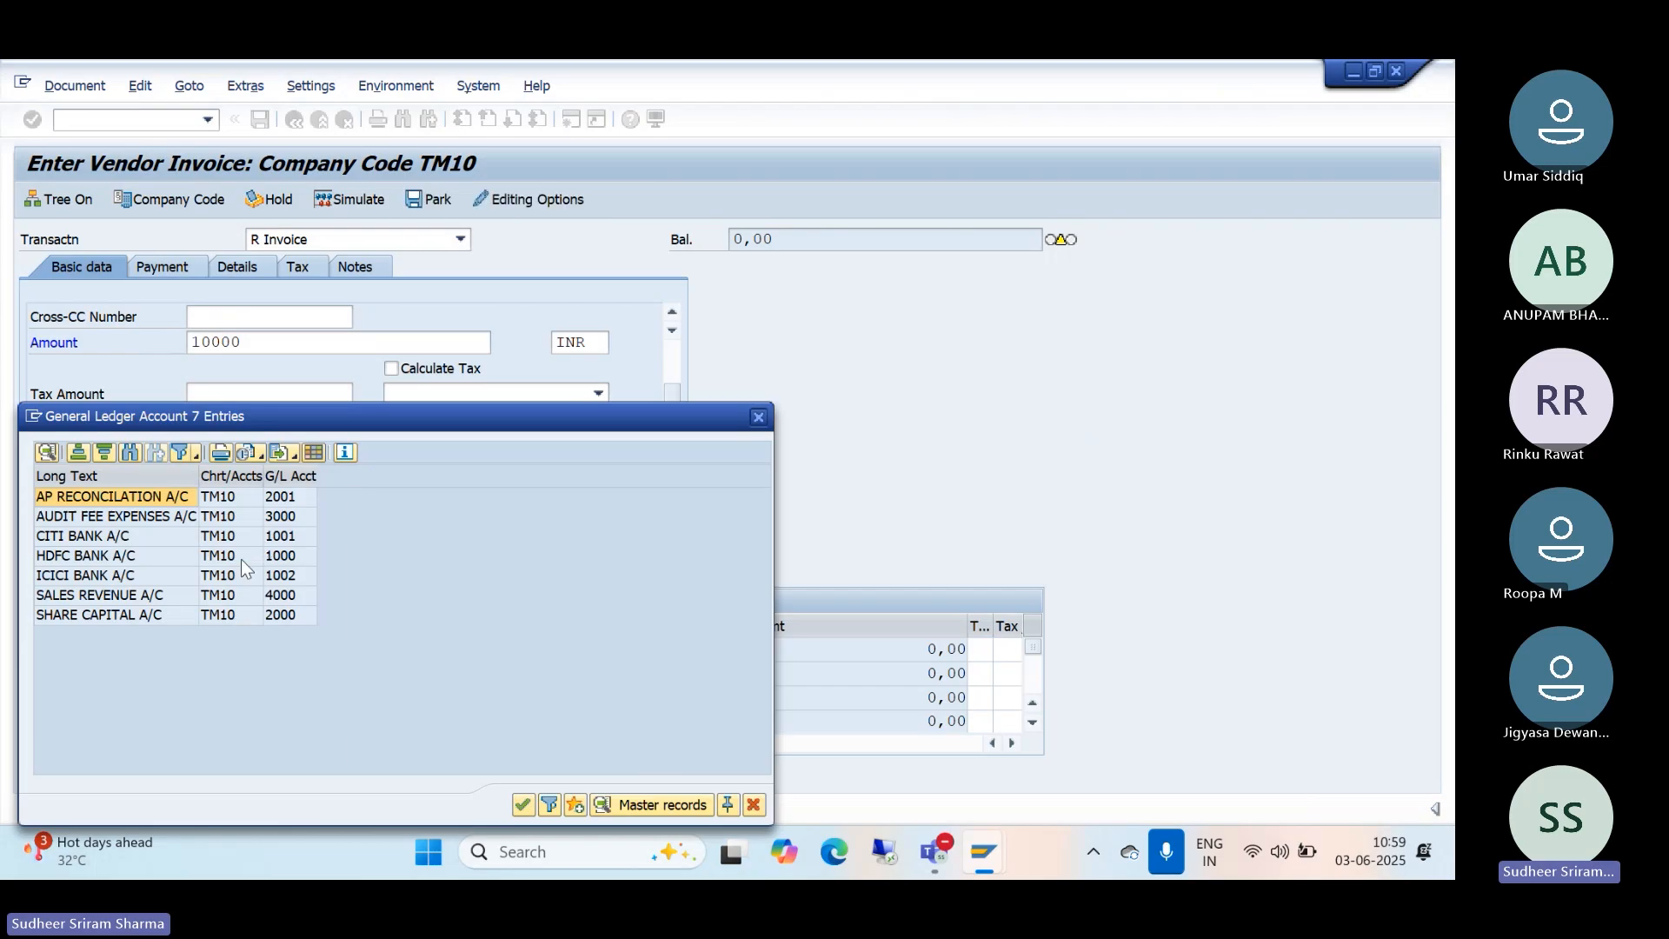
double_click(56, 516)
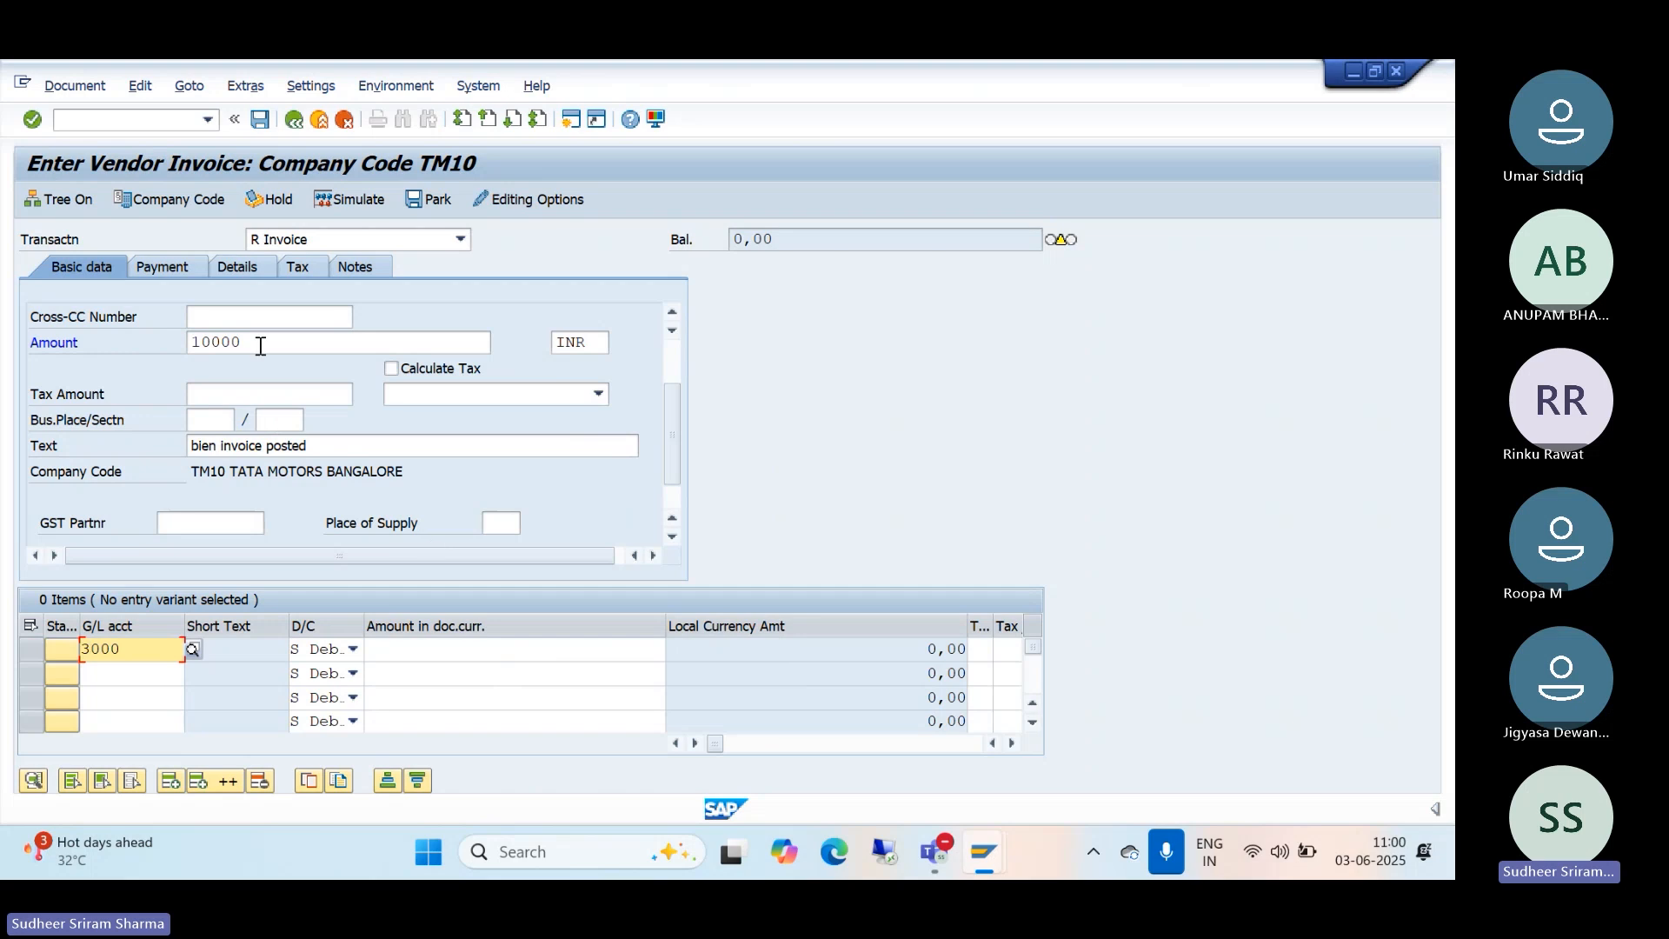
left_click_drag(261, 343, 116, 342)
key("ctrl+c")
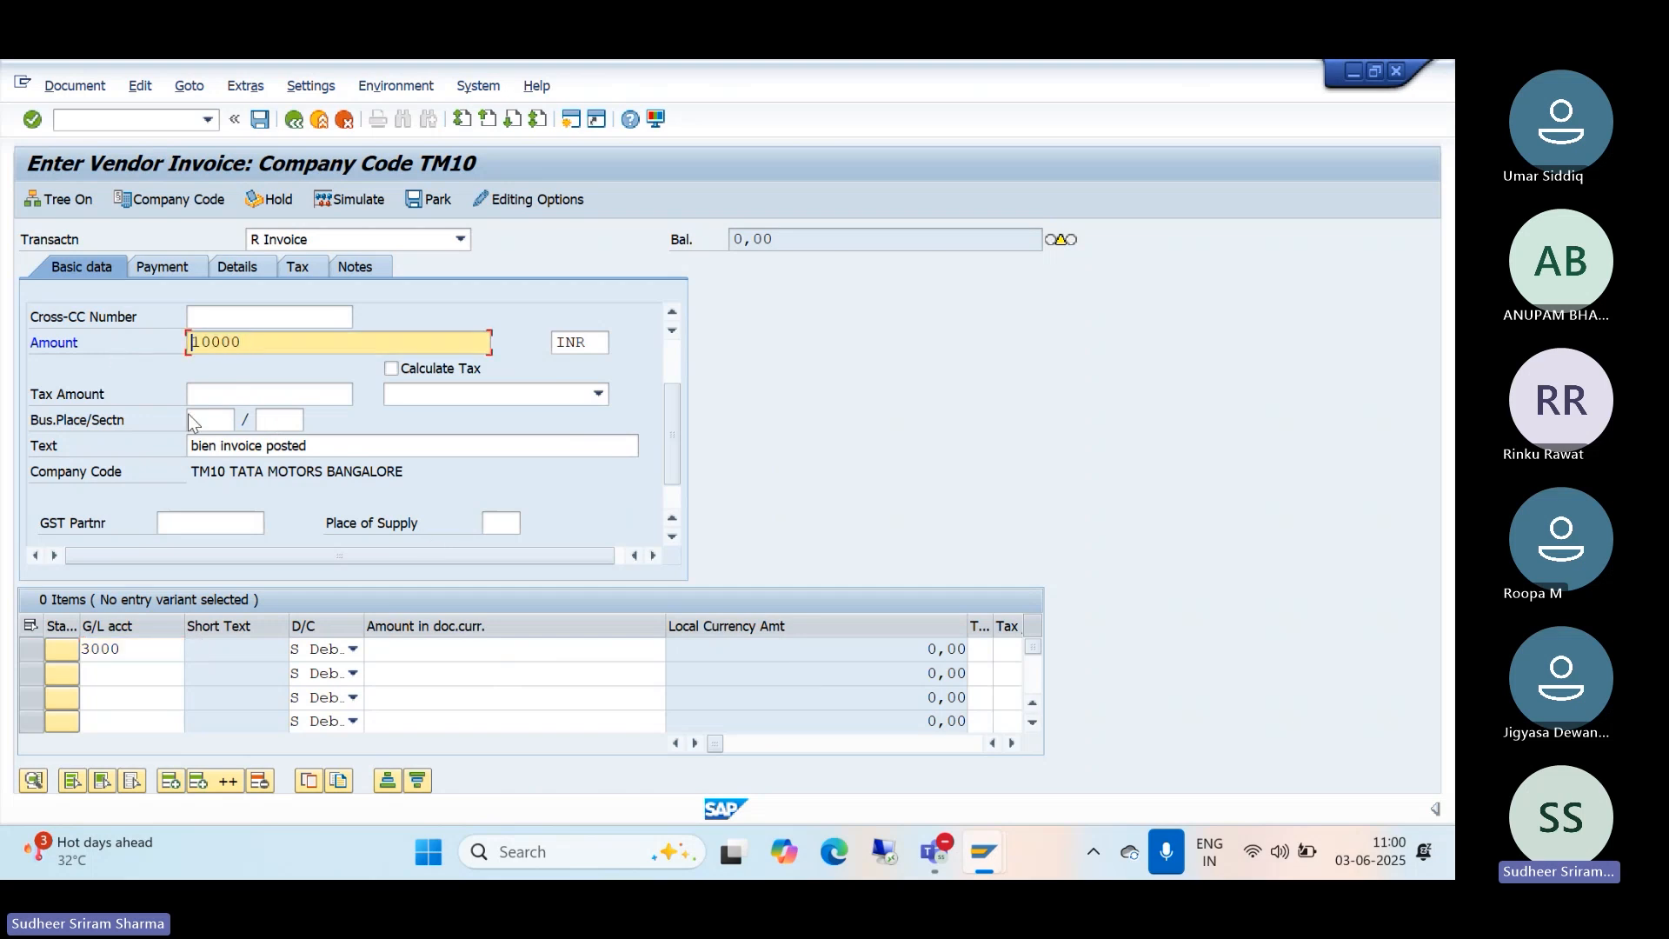
left_click(439, 653)
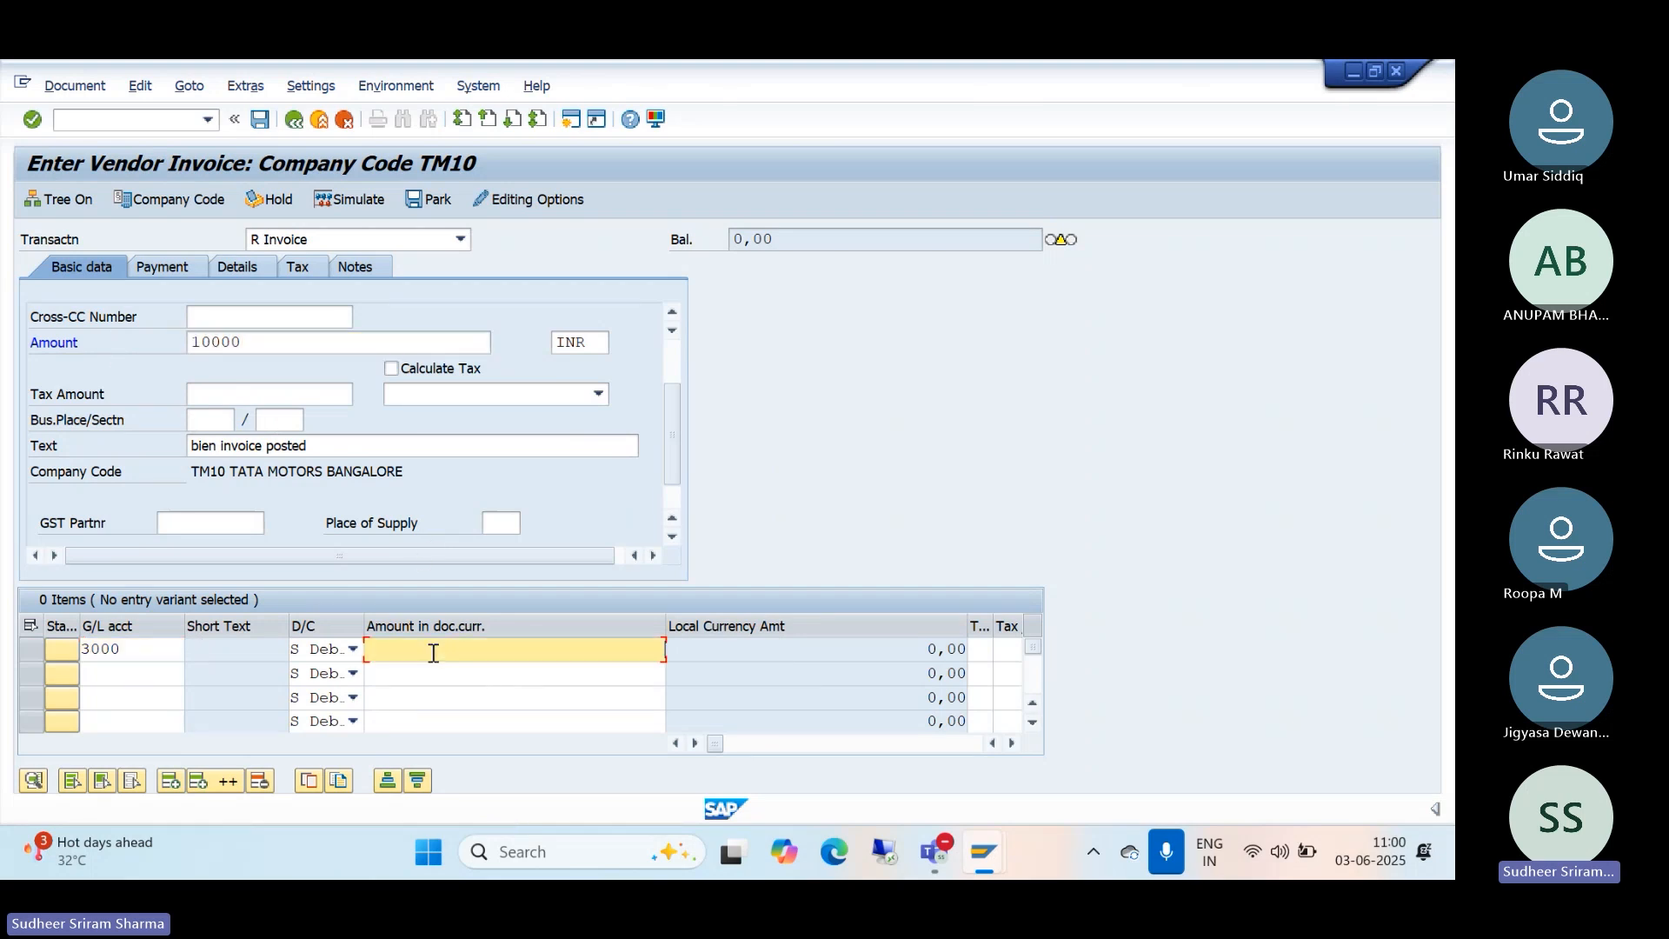
key("ctrl+v")
Step: Copy the header text 'bien invoice posted' into line 1's Text cell
left_click_drag(335, 445, 56, 456)
key("ctrl+c")
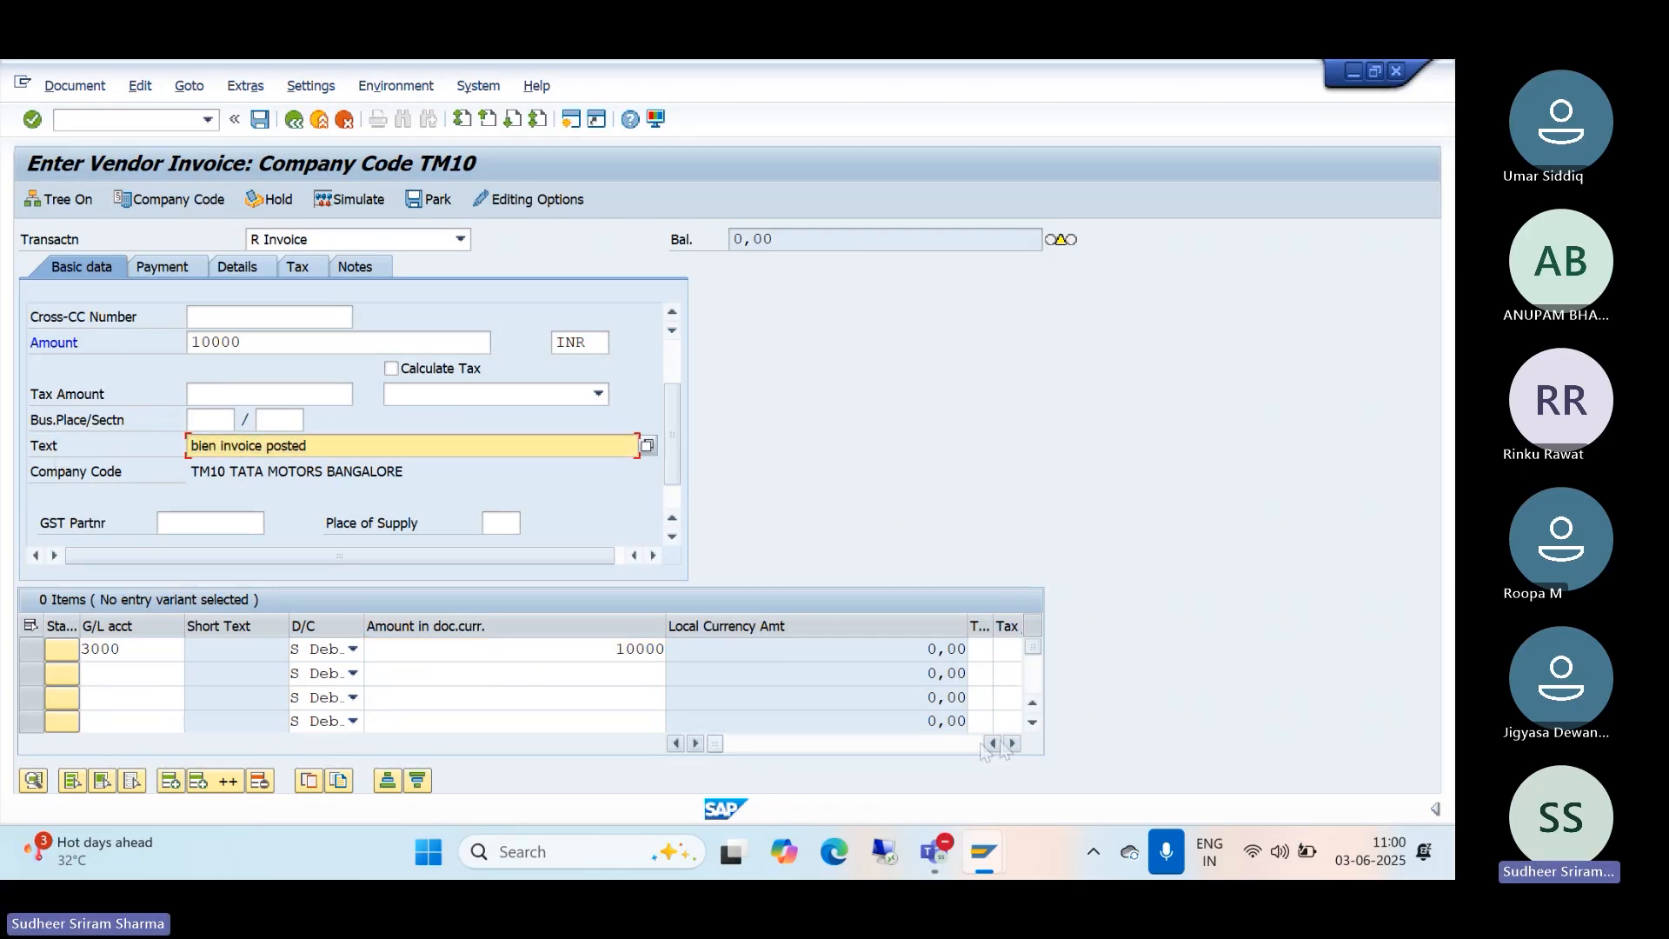
left_click(1012, 744)
left_click(1012, 743)
left_click(1012, 744)
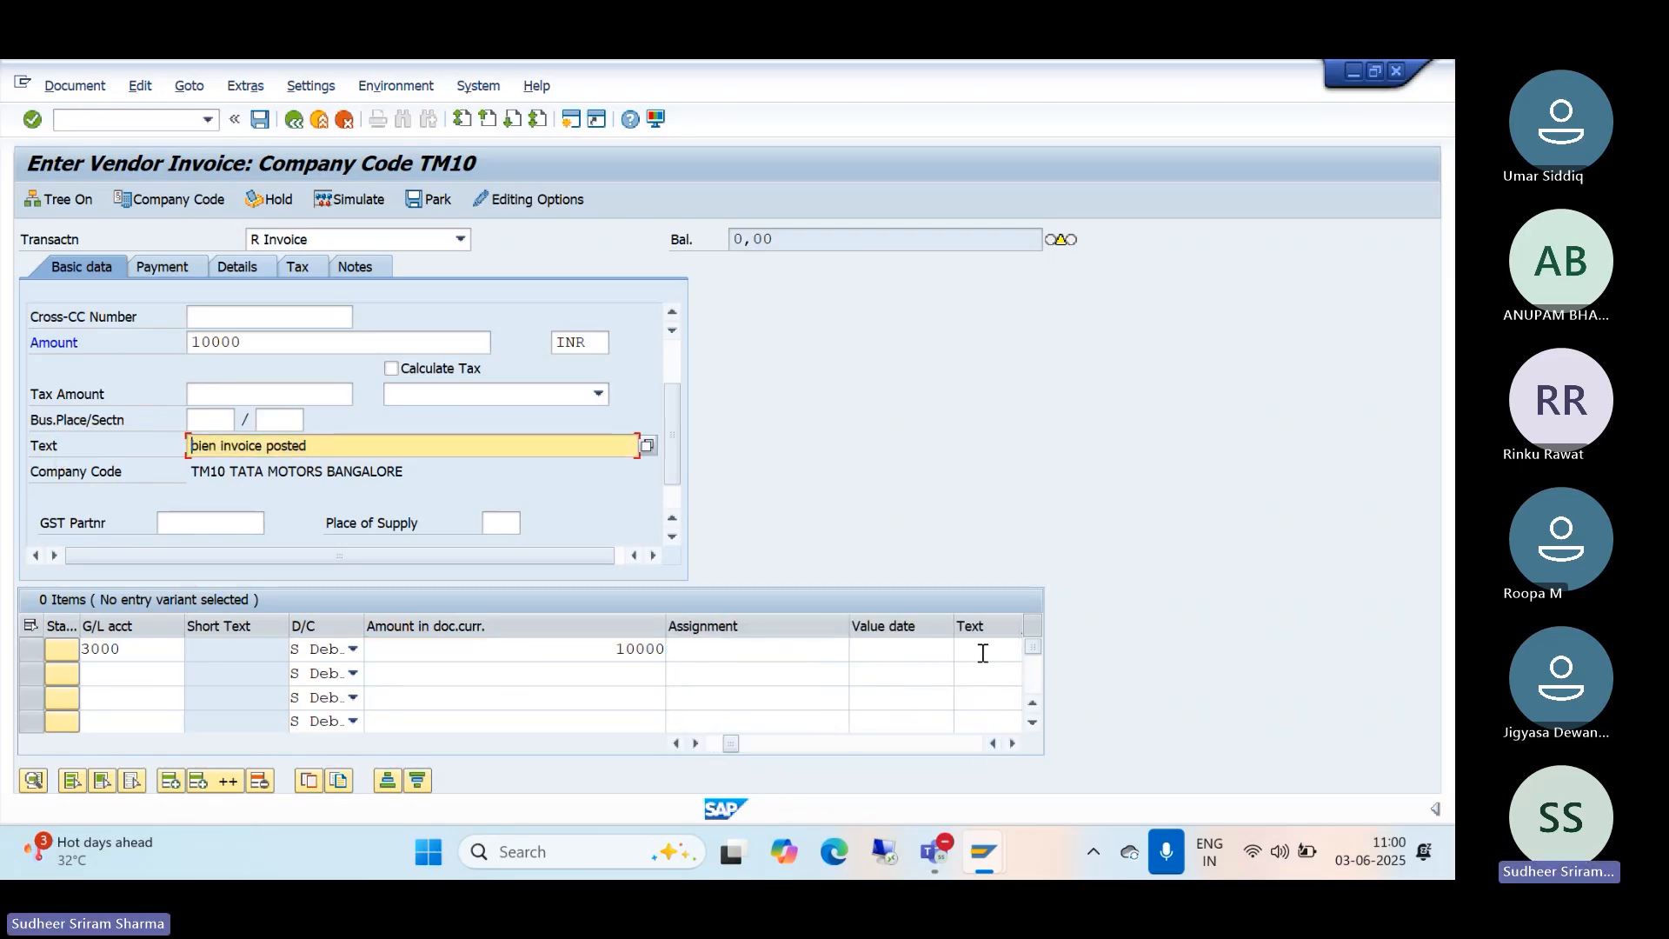
left_click(972, 648)
key("ctrl+v")
Step: Recheck the invoice and open the F5201 help for period 003 2025 in TM10
key("Return")
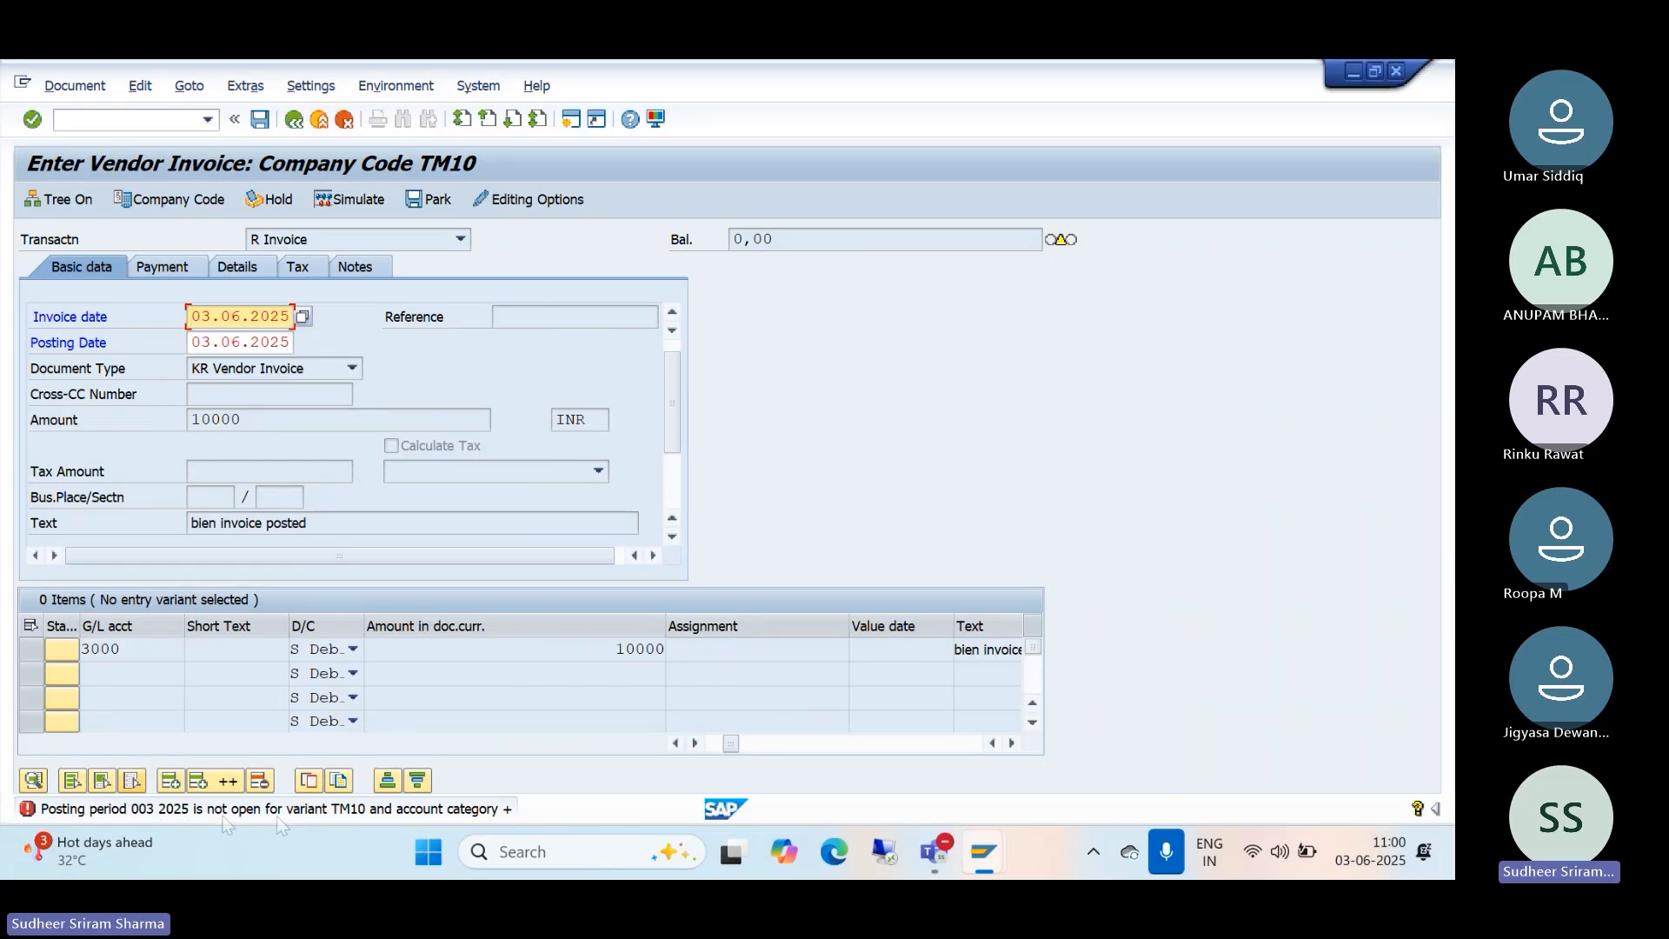
left_click(411, 802)
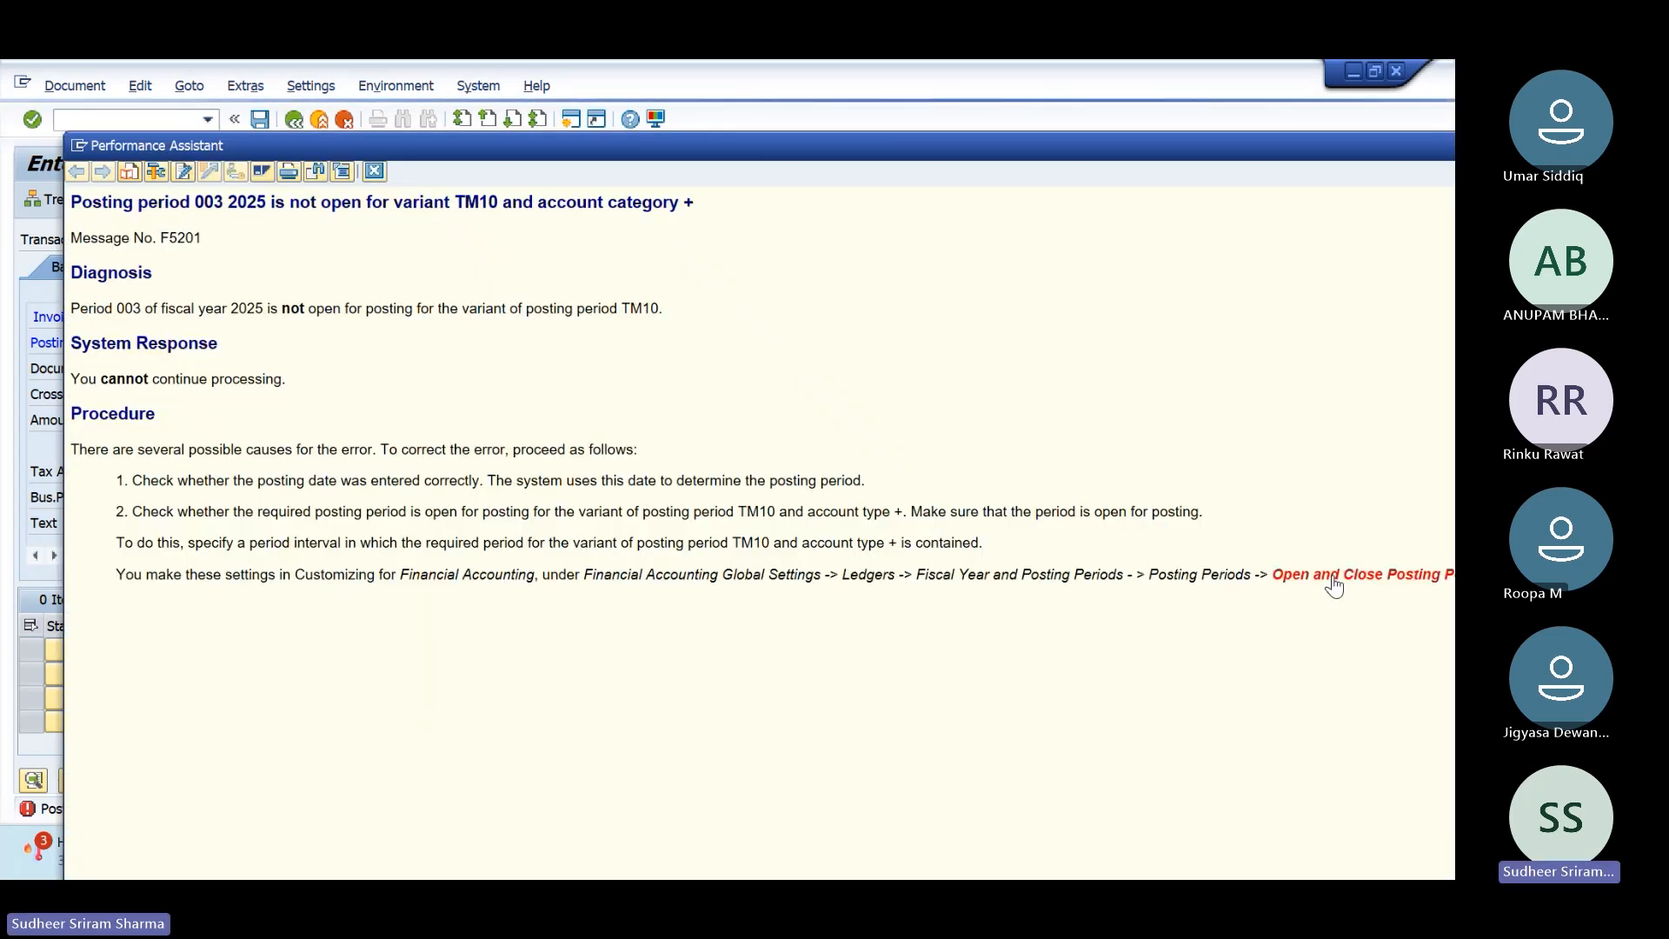
Step: From the help link, open variant TM10 and set the + row's periods to 3 through 3
left_click(1335, 581)
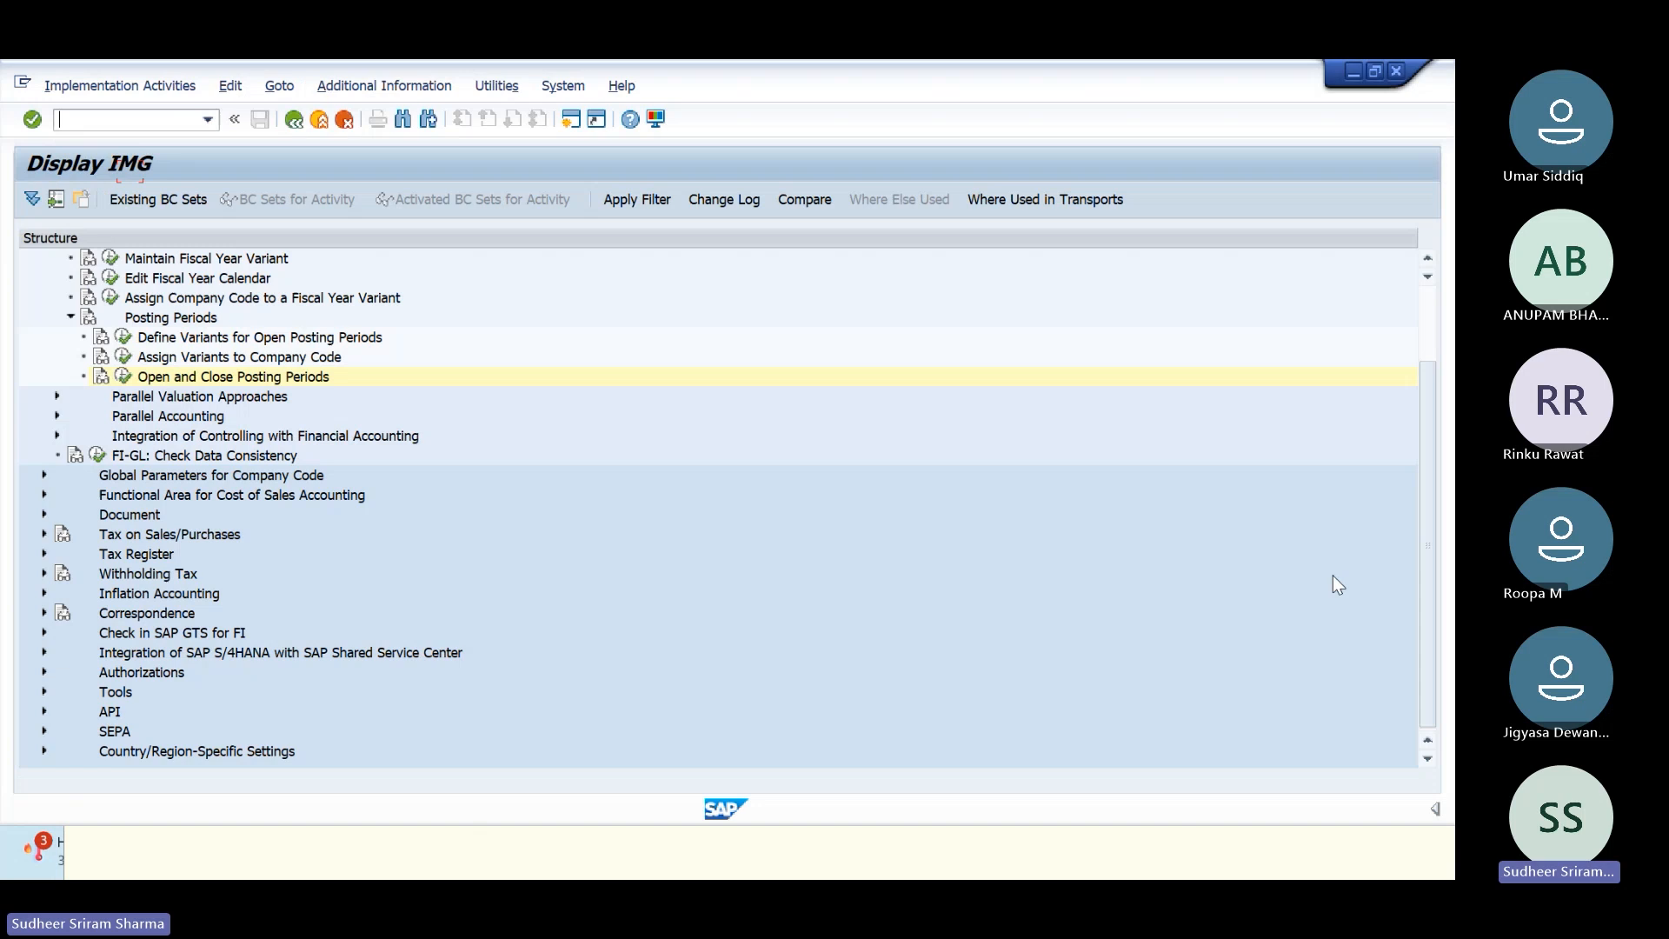
left_click(122, 378)
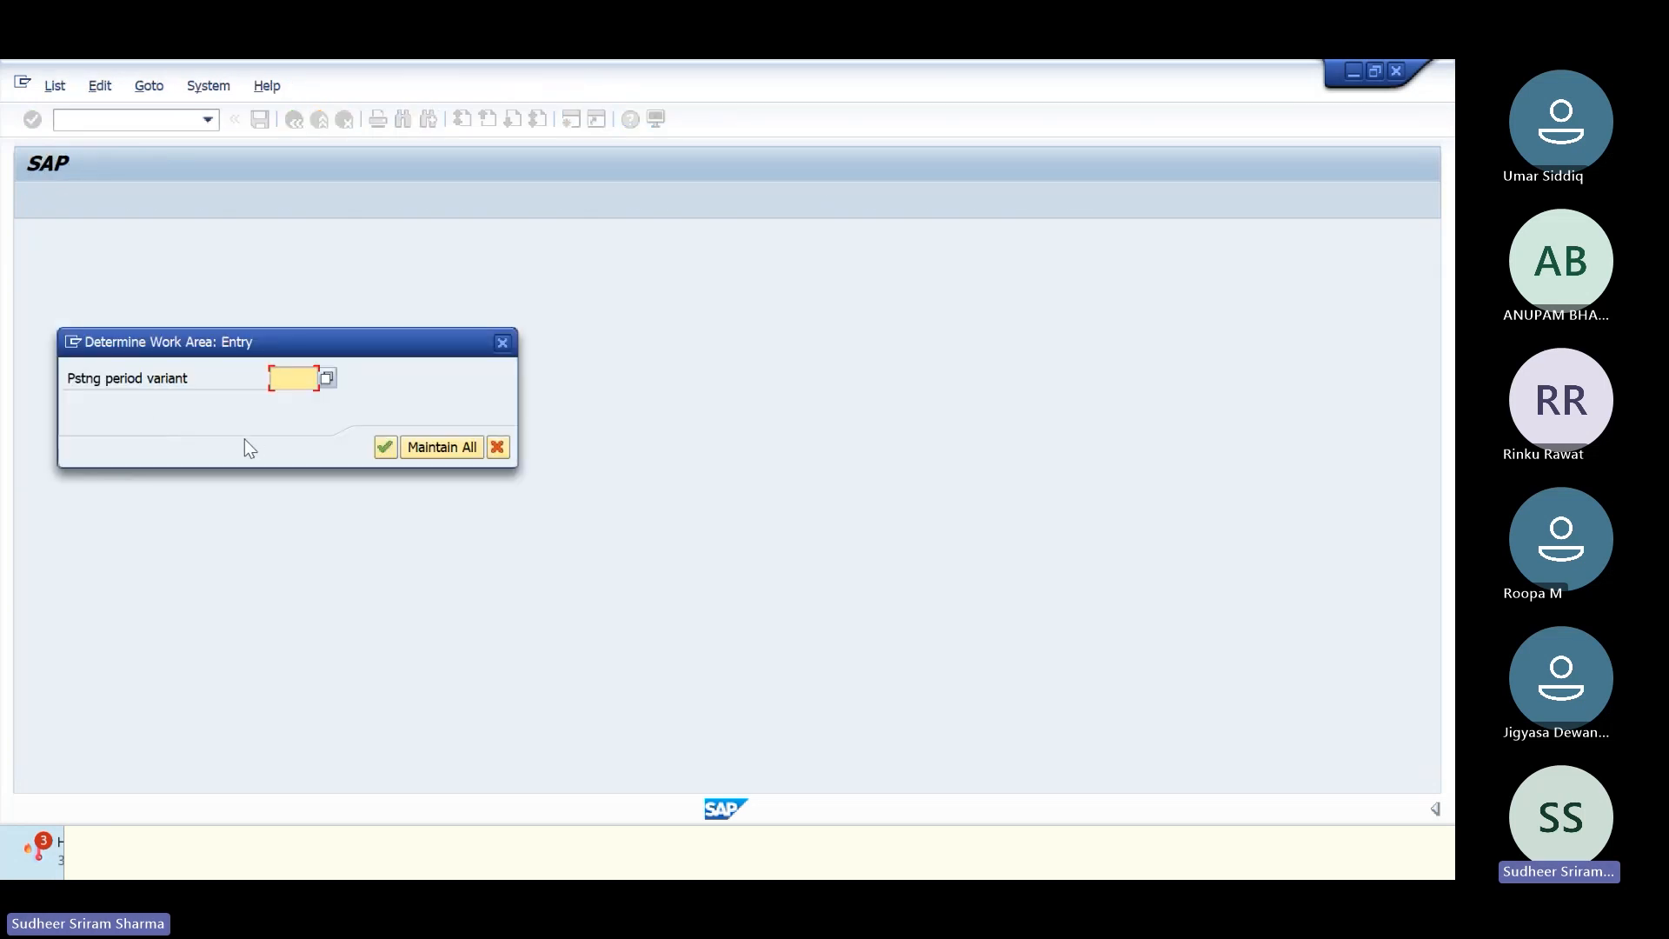
left_click(296, 407)
left_click(384, 446)
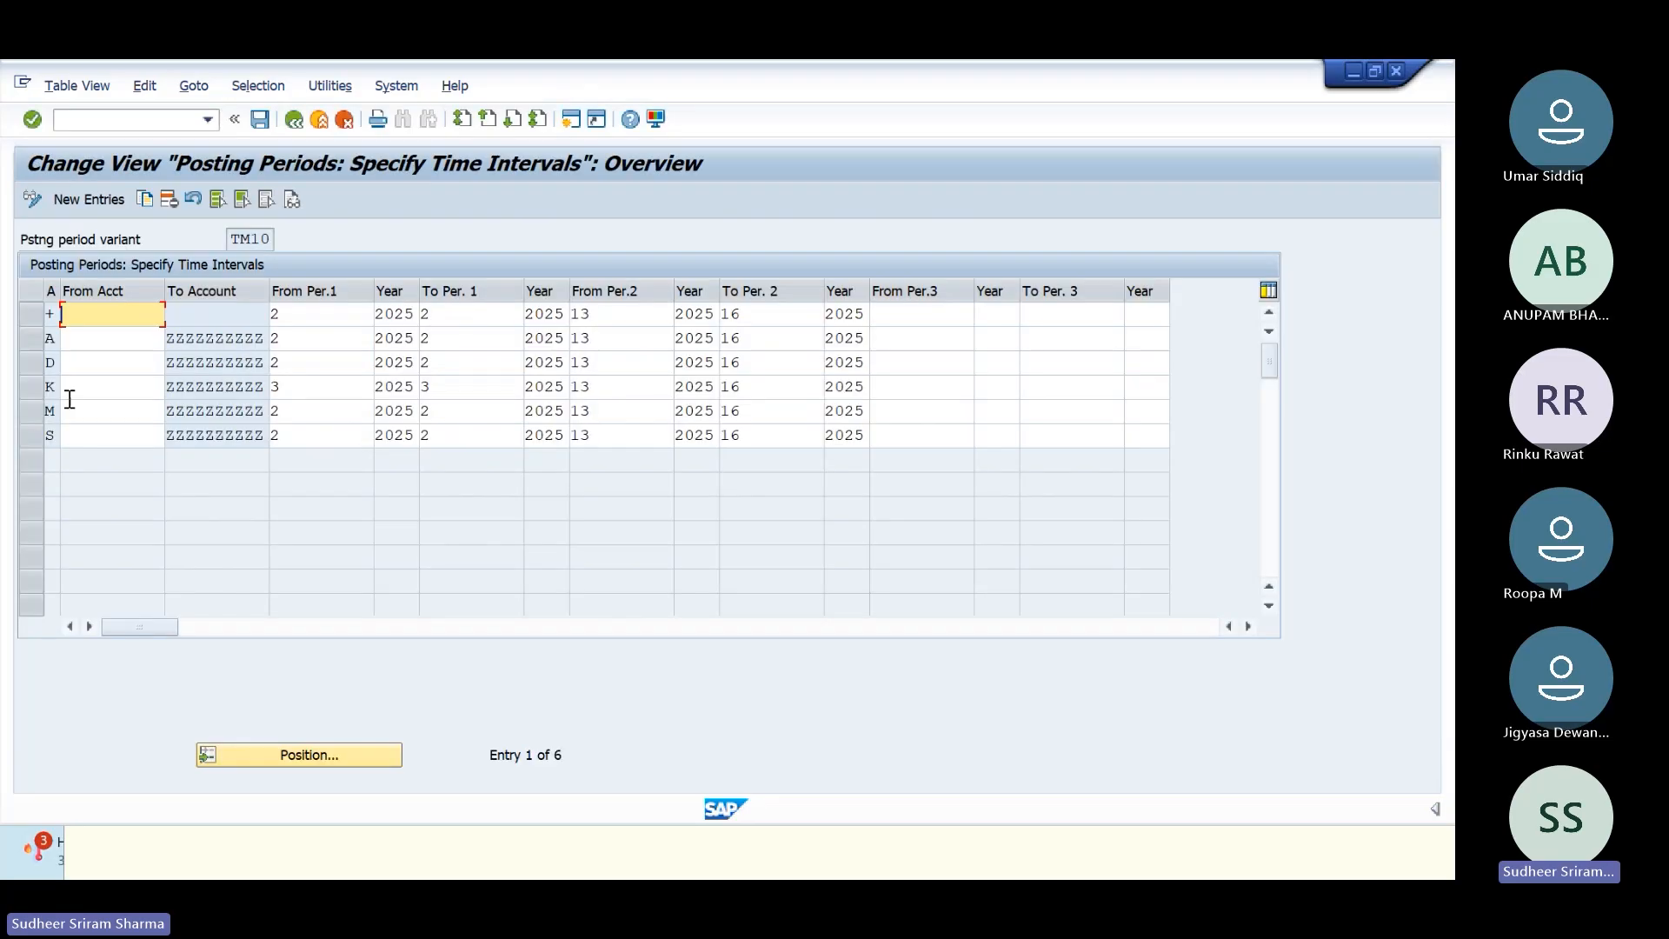
left_click(297, 311)
key("BackSpace")
type("3")
left_click(464, 315)
key("BackSpace")
type("3")
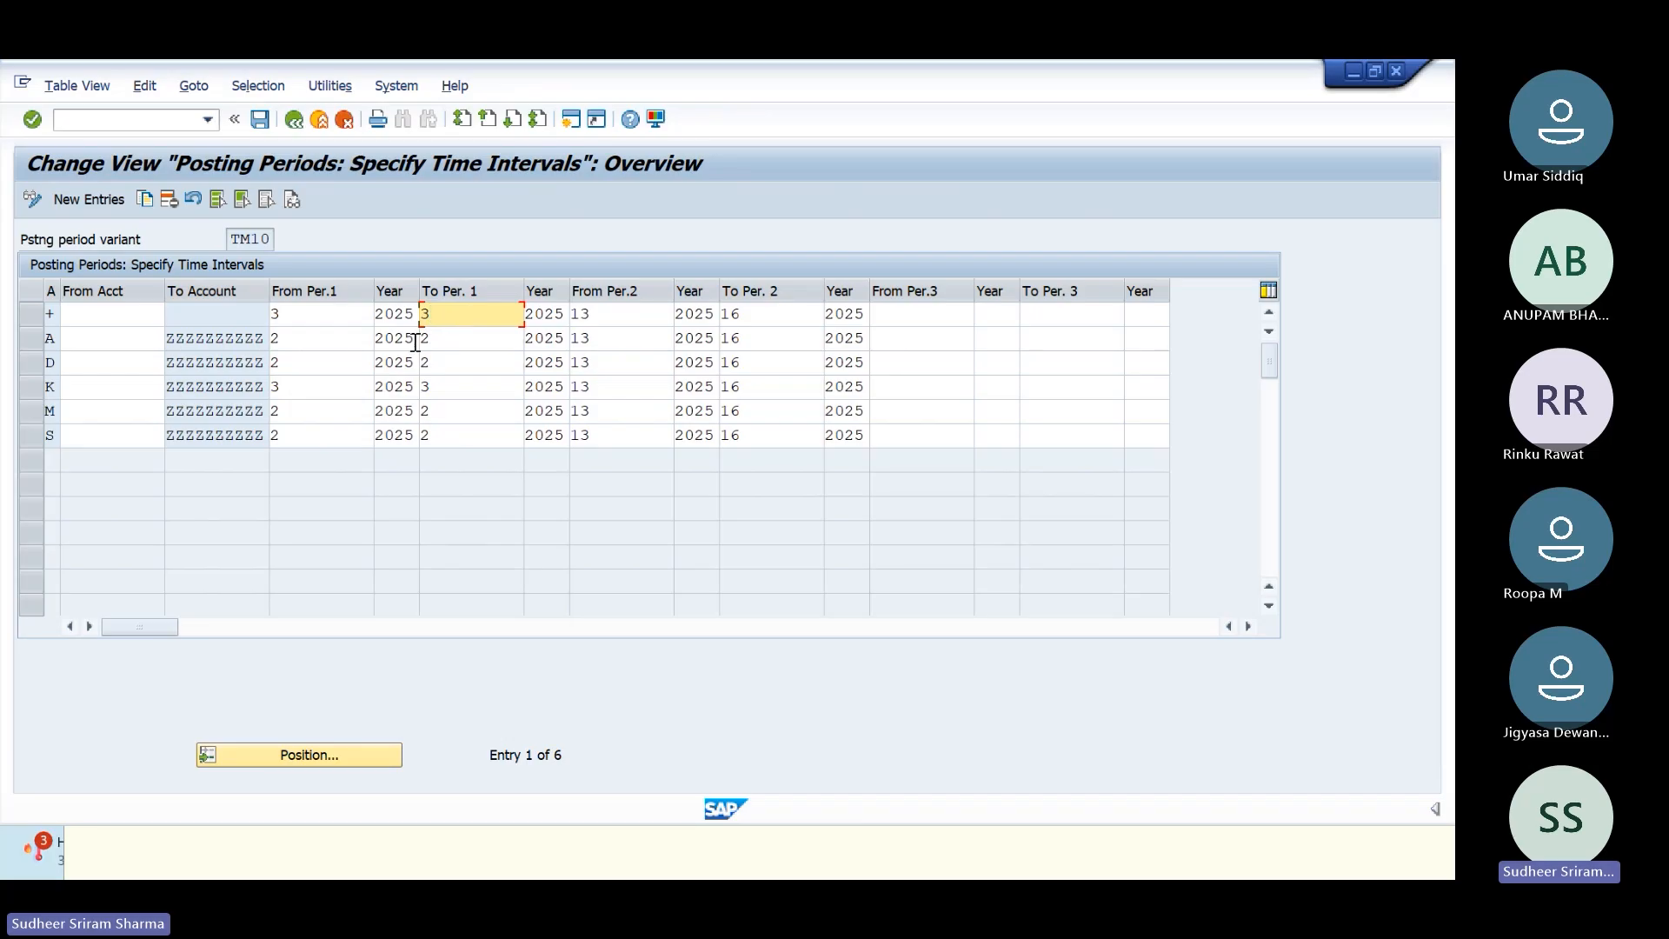
Step: Save the TM10 change under the customizing request and leave the configuration tree
left_click(259, 119)
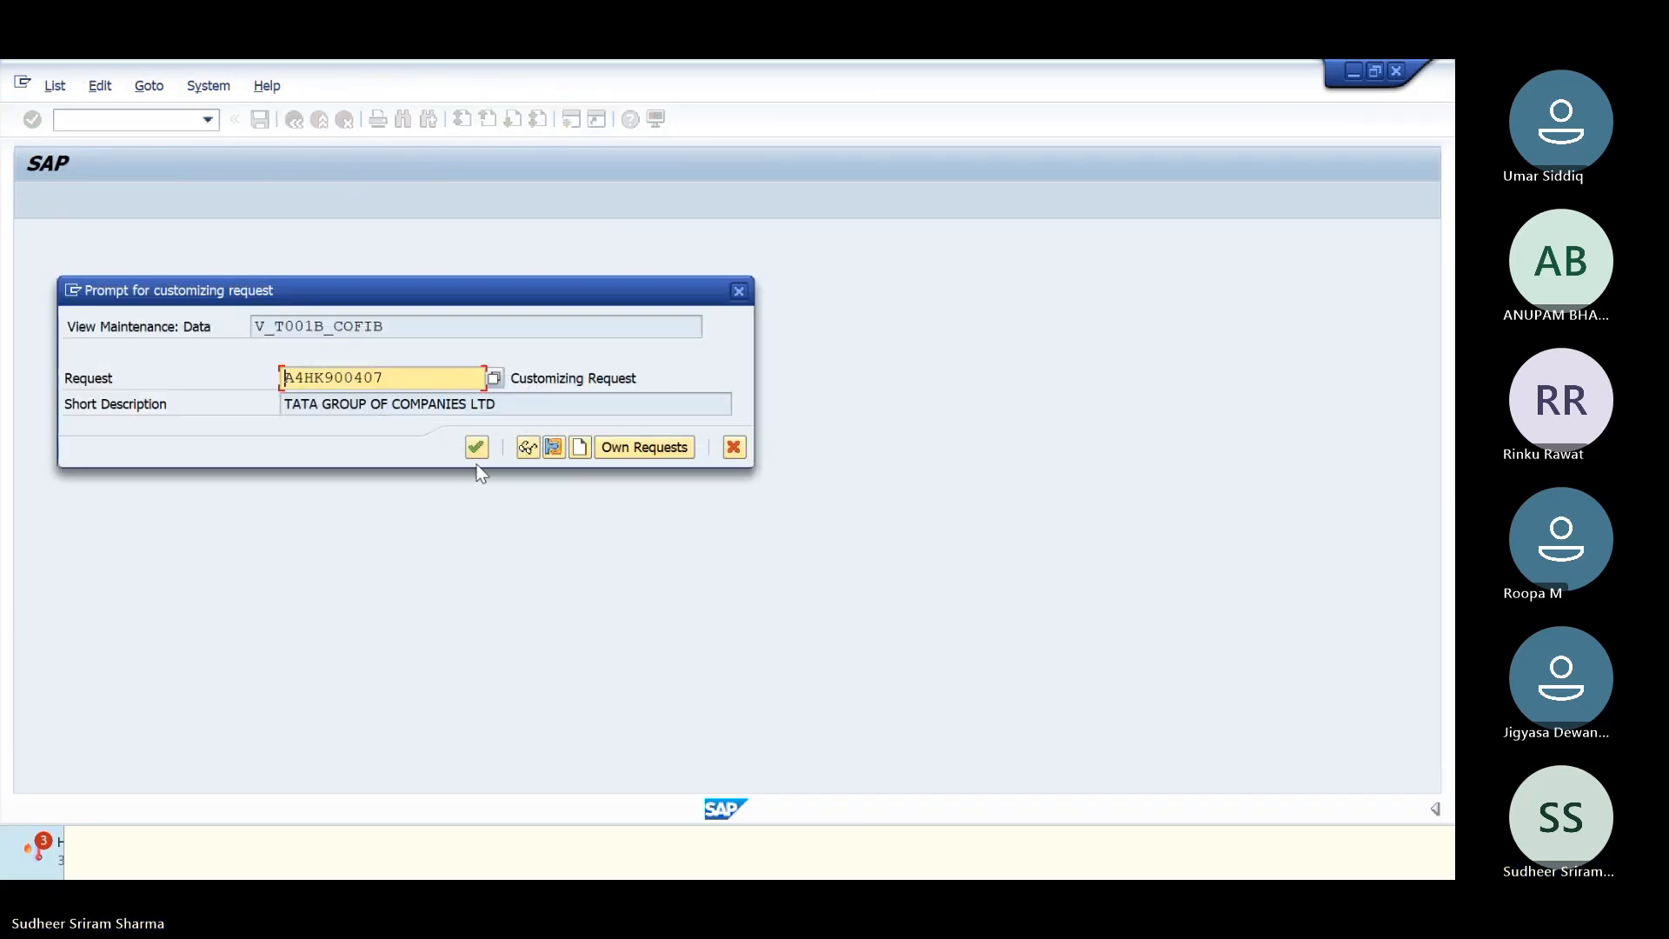
left_click(476, 447)
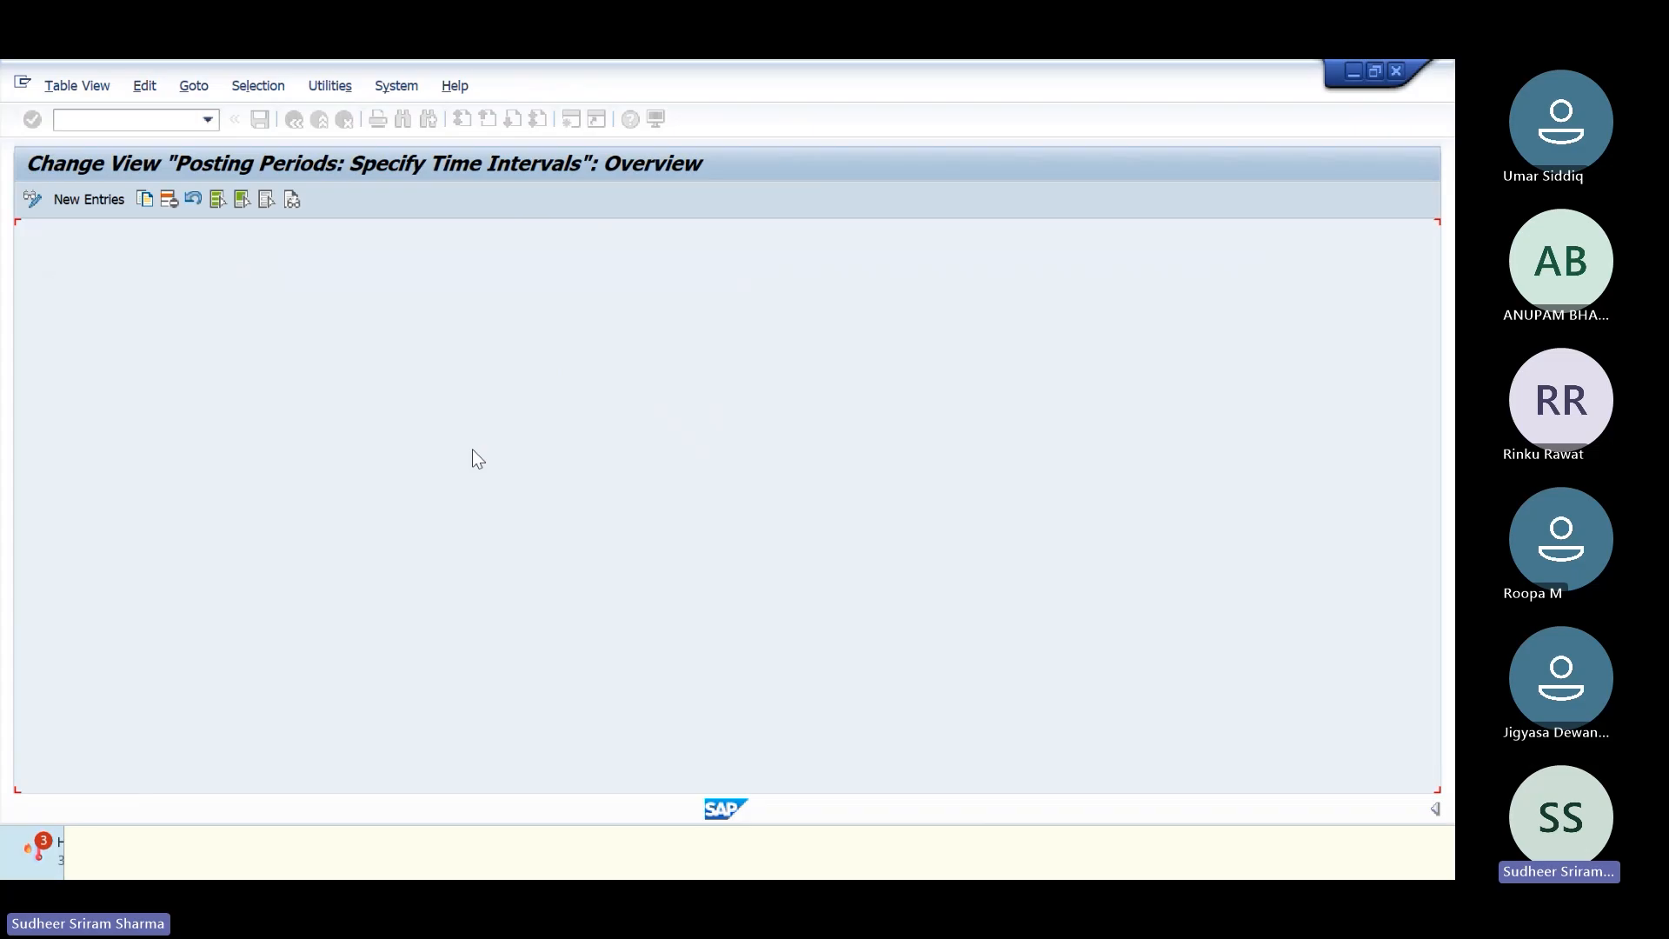
left_click(296, 126)
left_click(295, 127)
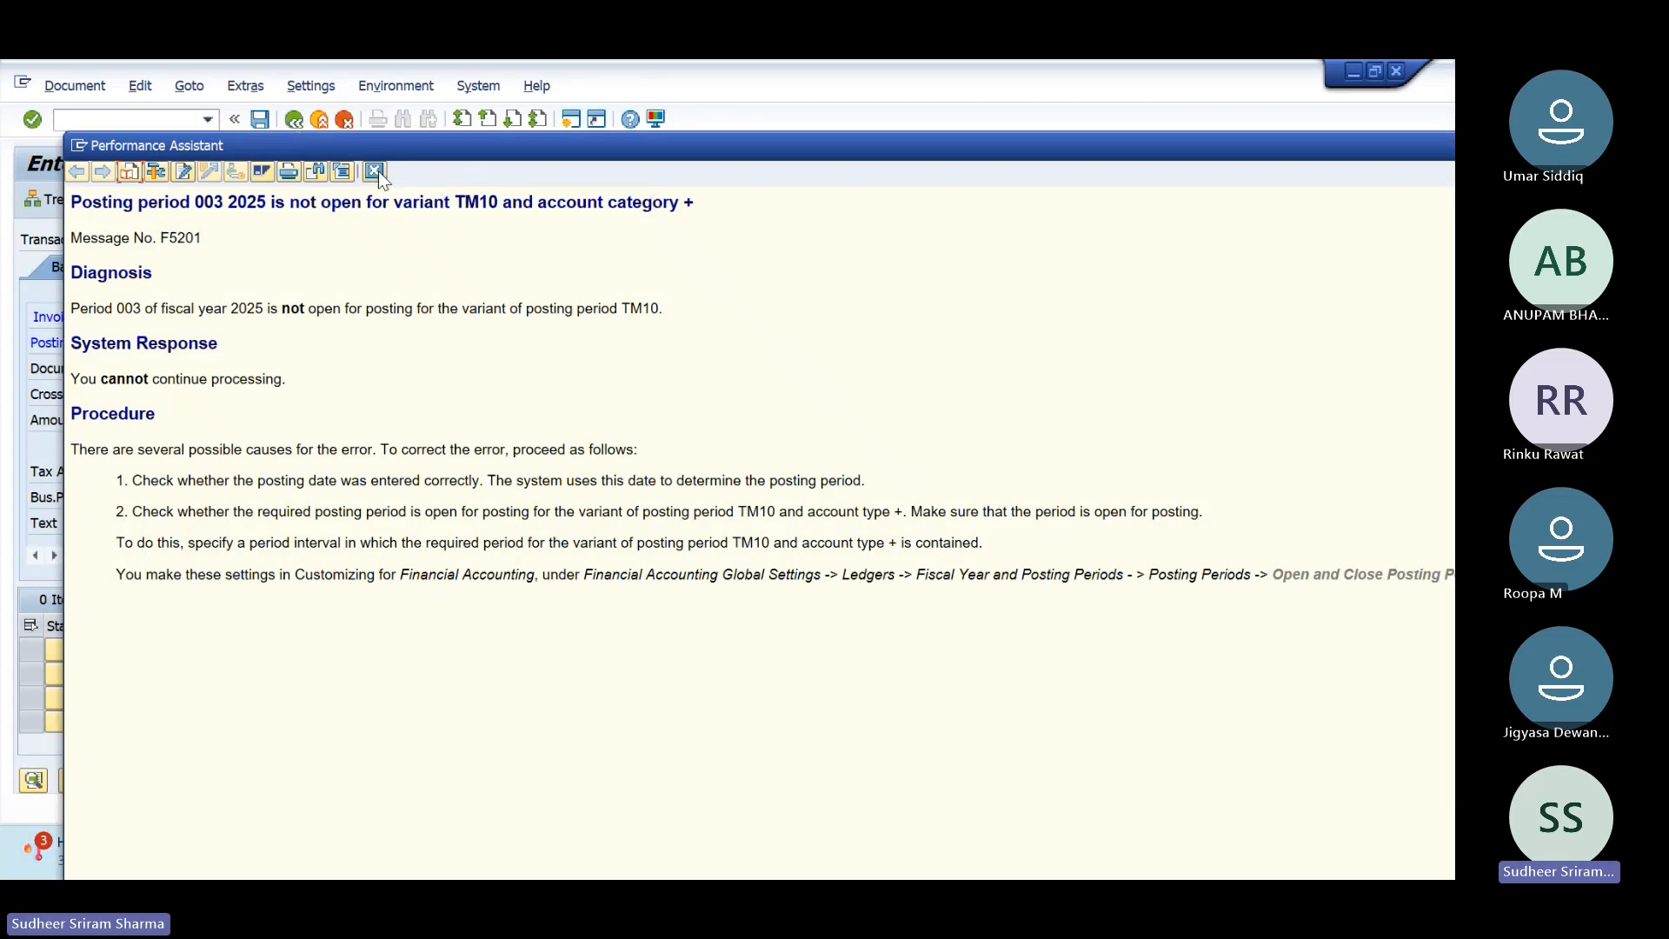
Step: Recheck the invoice and read error F5150: number range 19 missing for TM10 in 2025
left_click(376, 171)
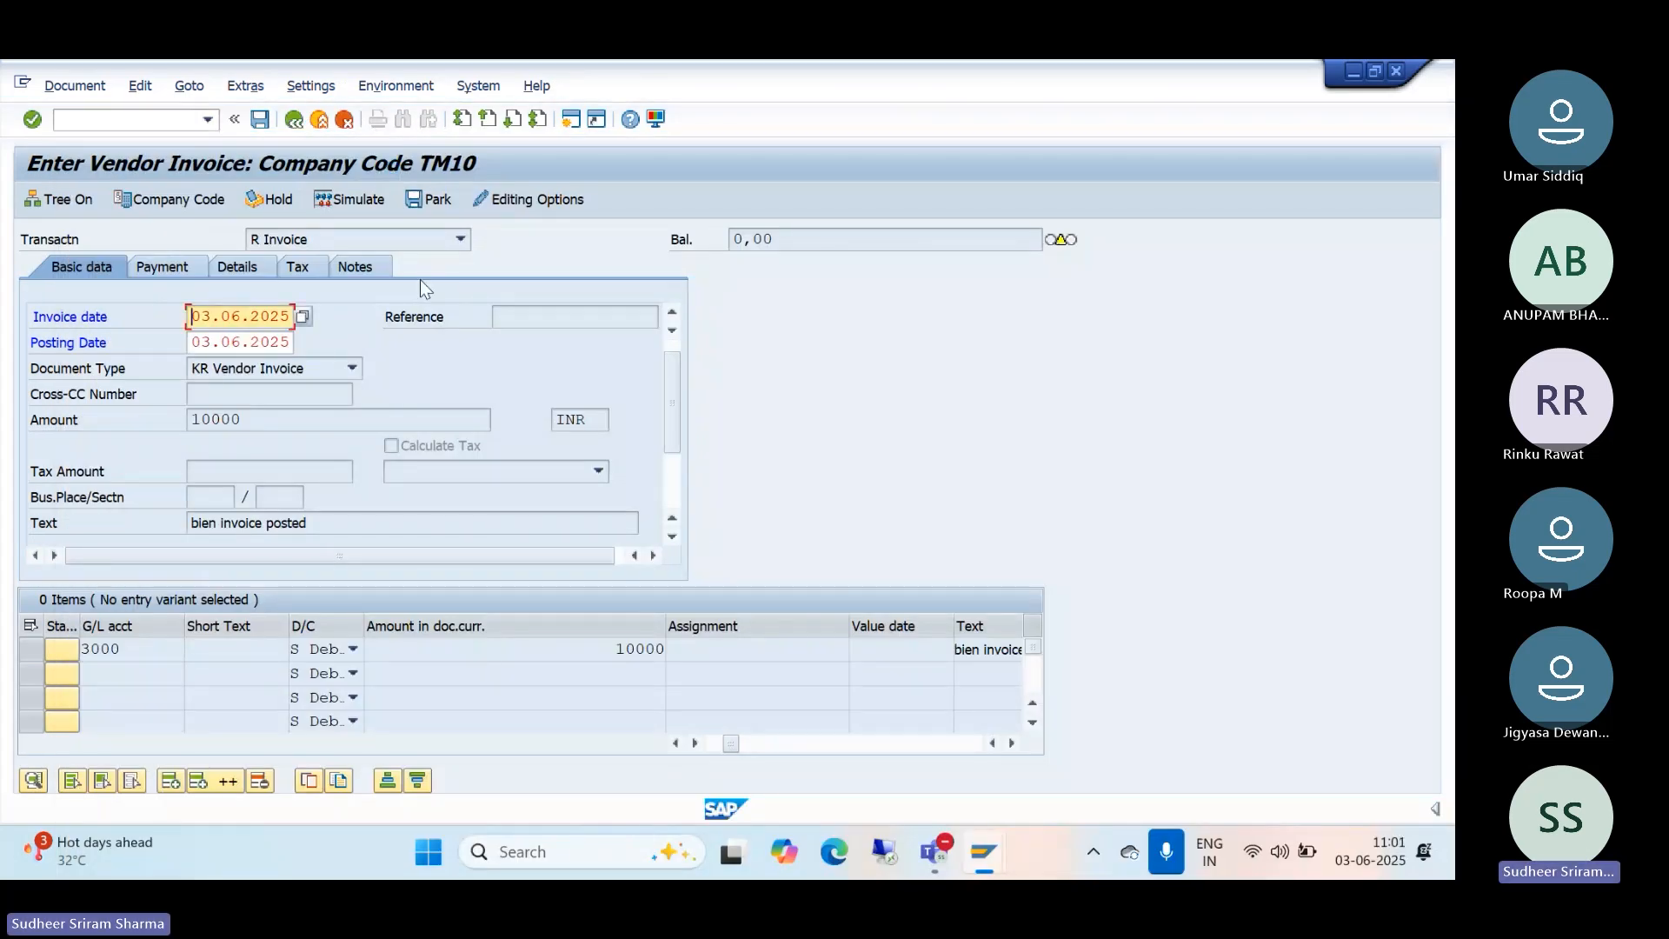
key("Return")
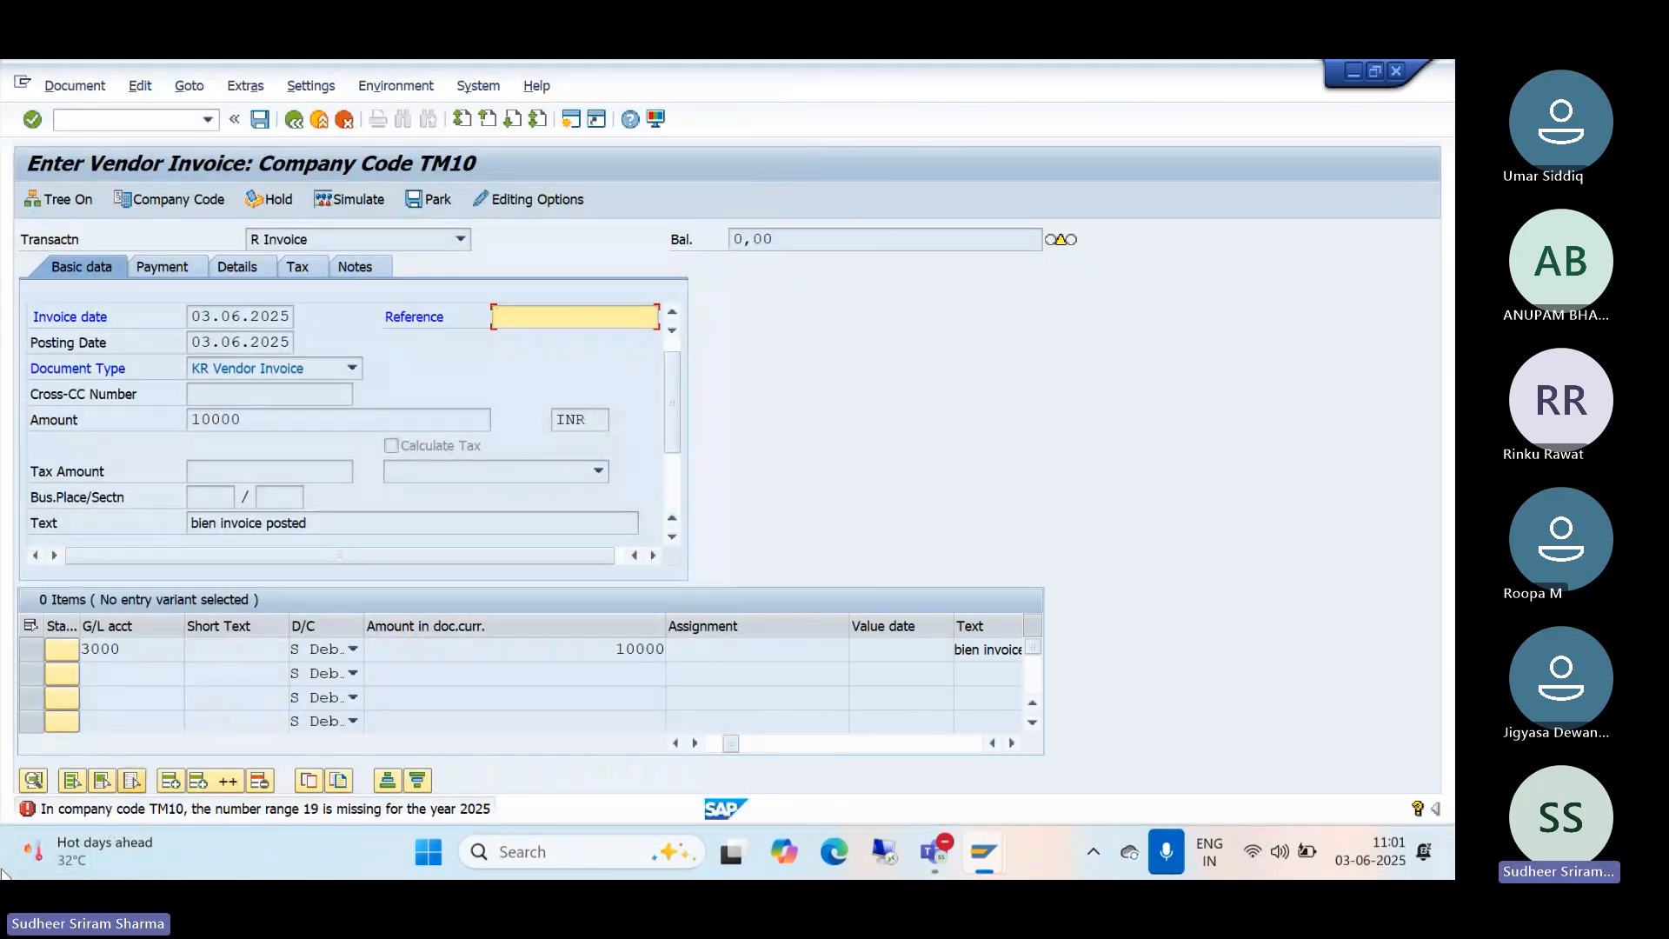
mouse_move(75, 838)
left_click(395, 813)
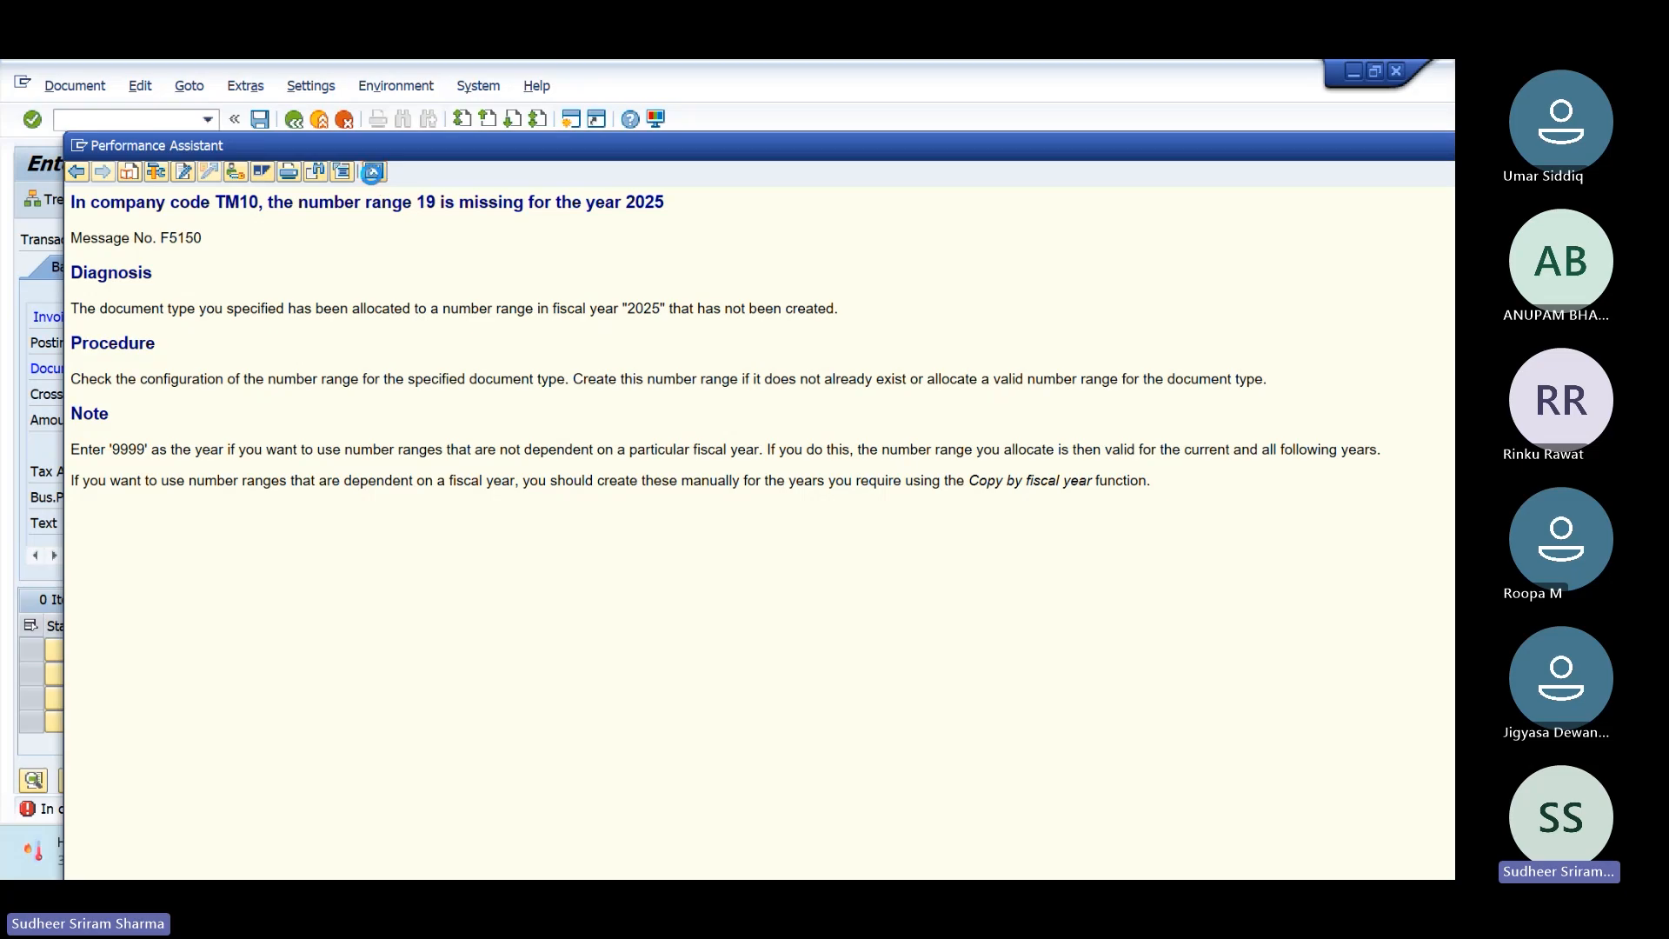
left_click(374, 172)
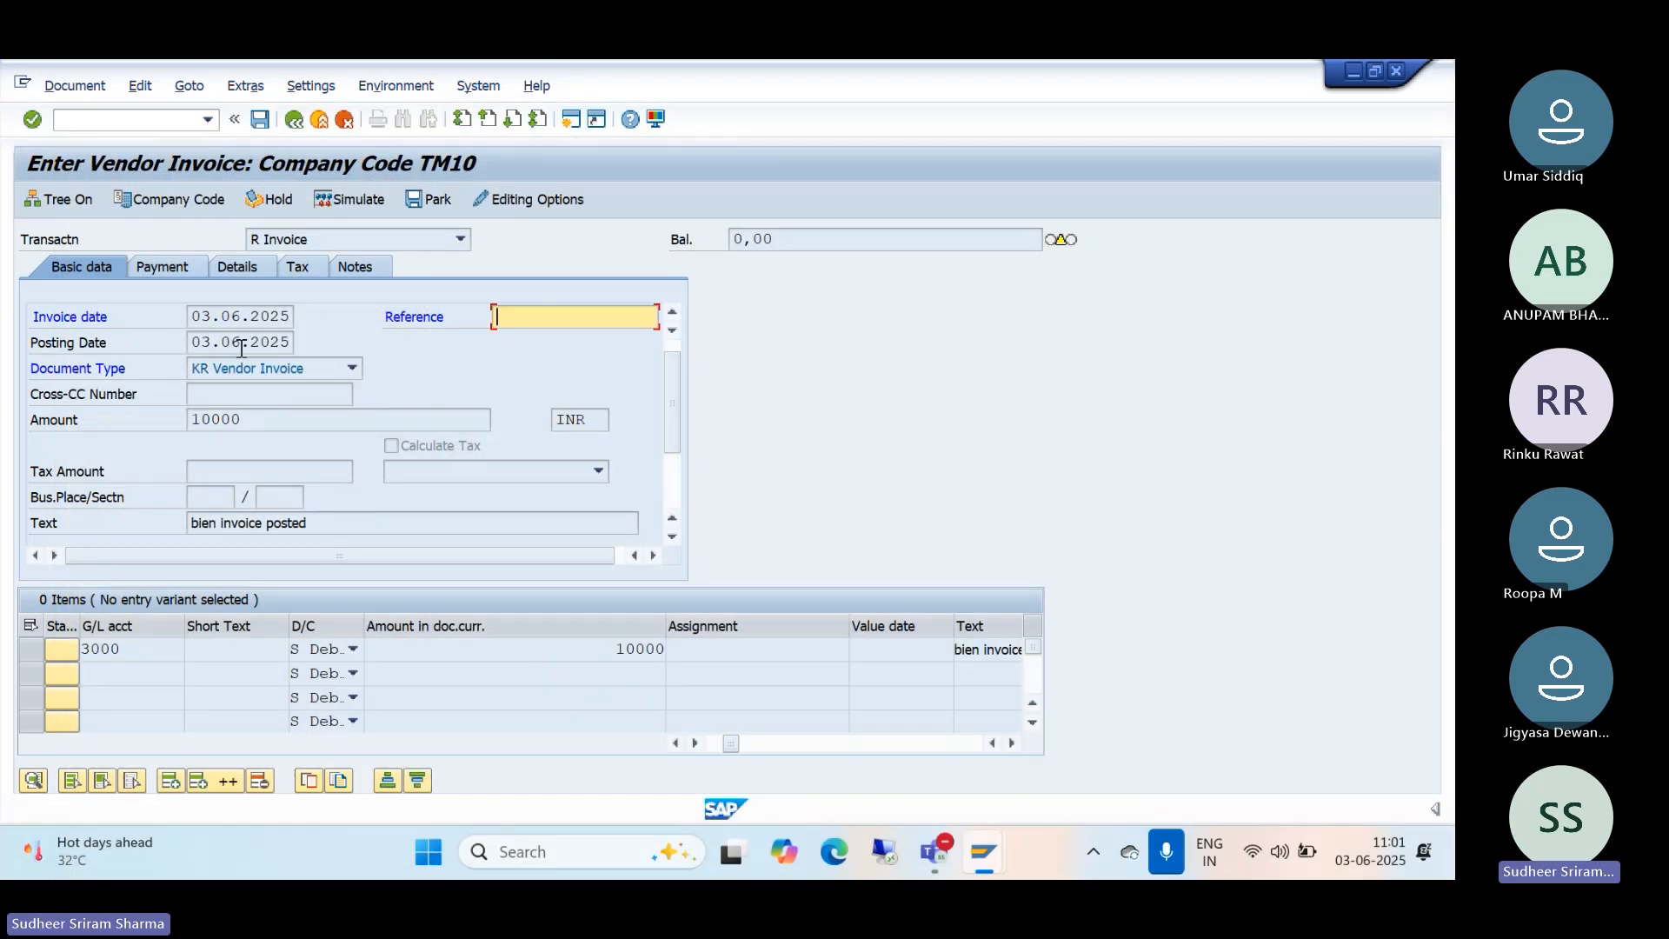
Step: In a new session, open the OBA7 details of document type KR Vendor Invoice (number range 19)
left_click(566, 124)
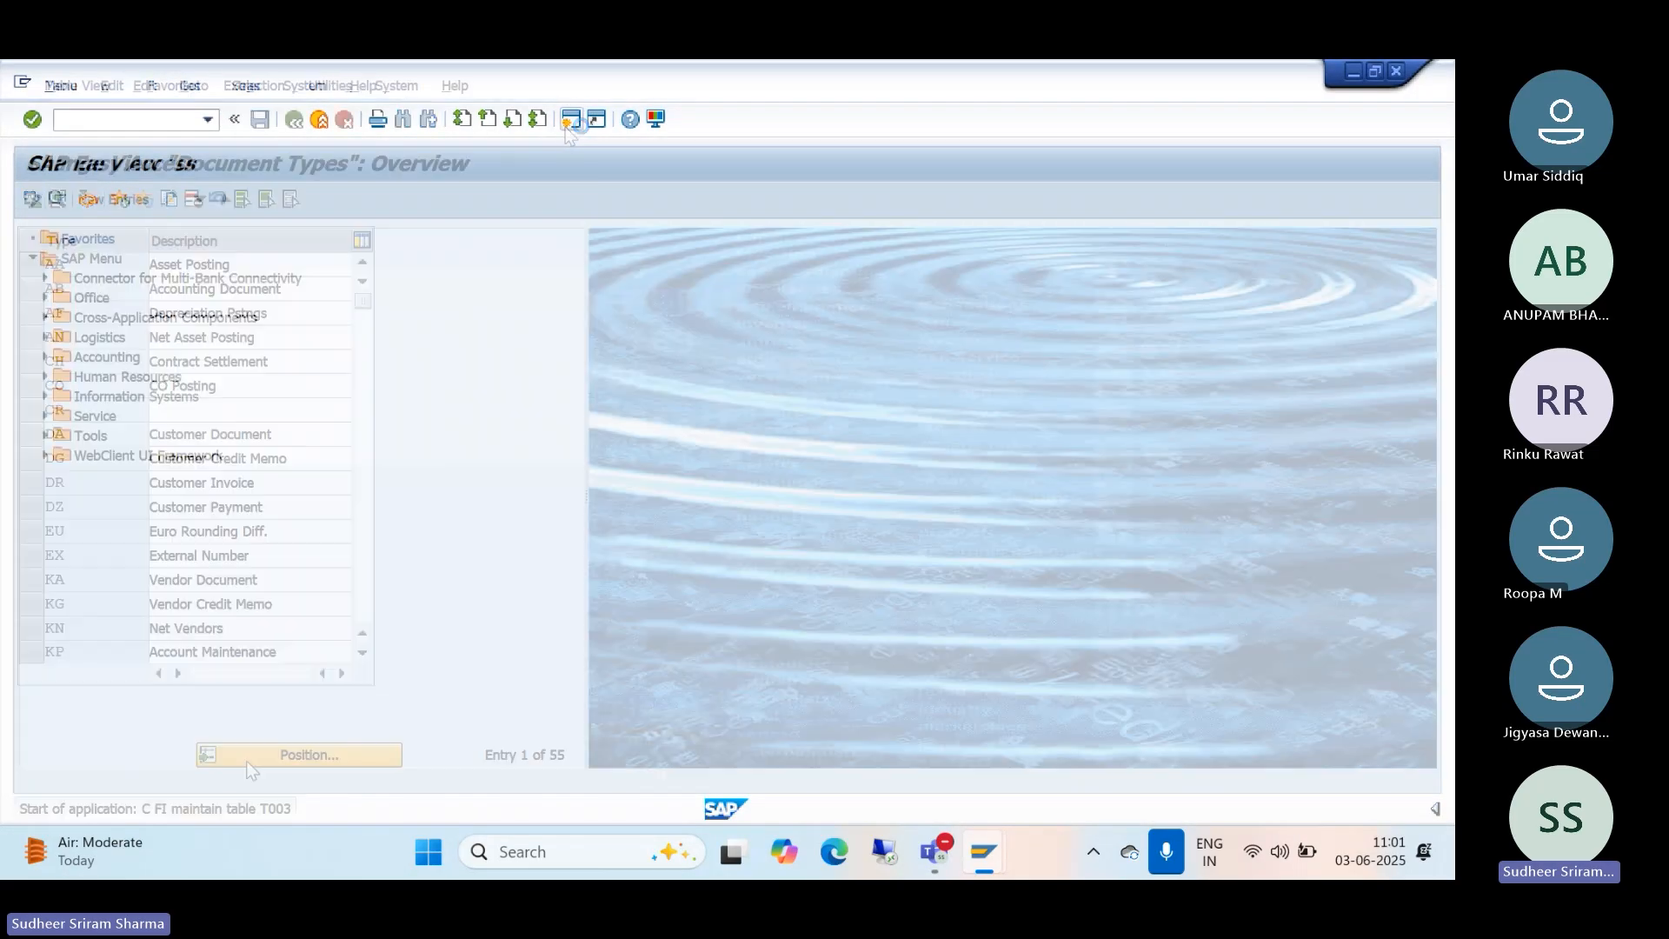
left_click(249, 758)
type("kr")
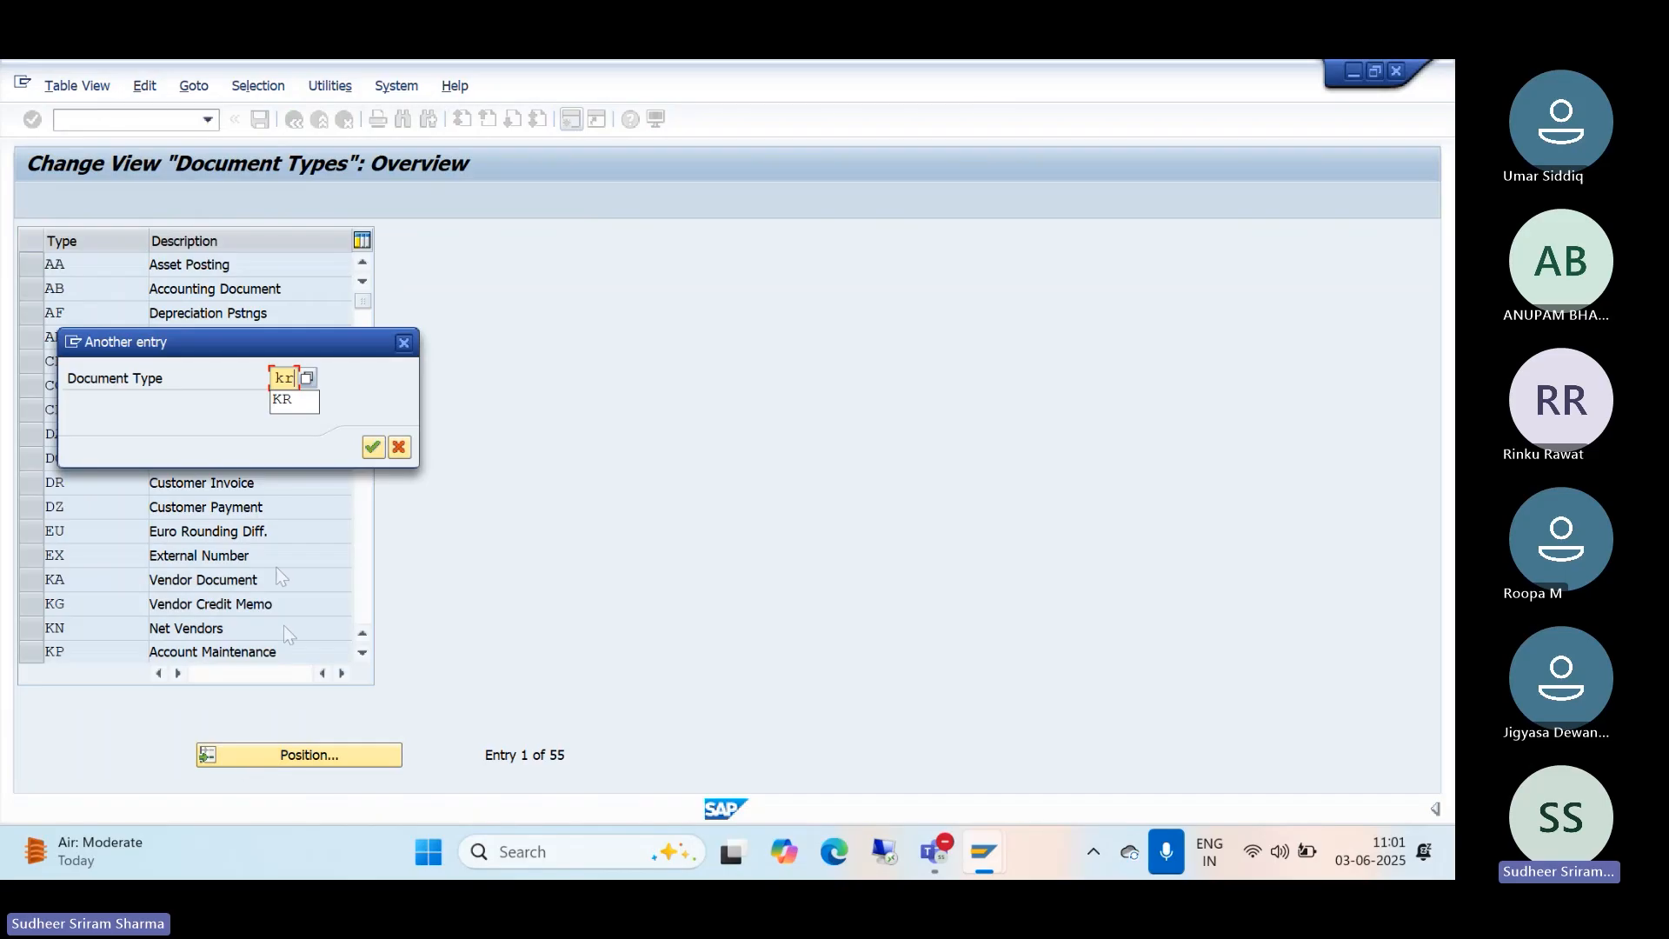
left_click(374, 448)
left_click(26, 266)
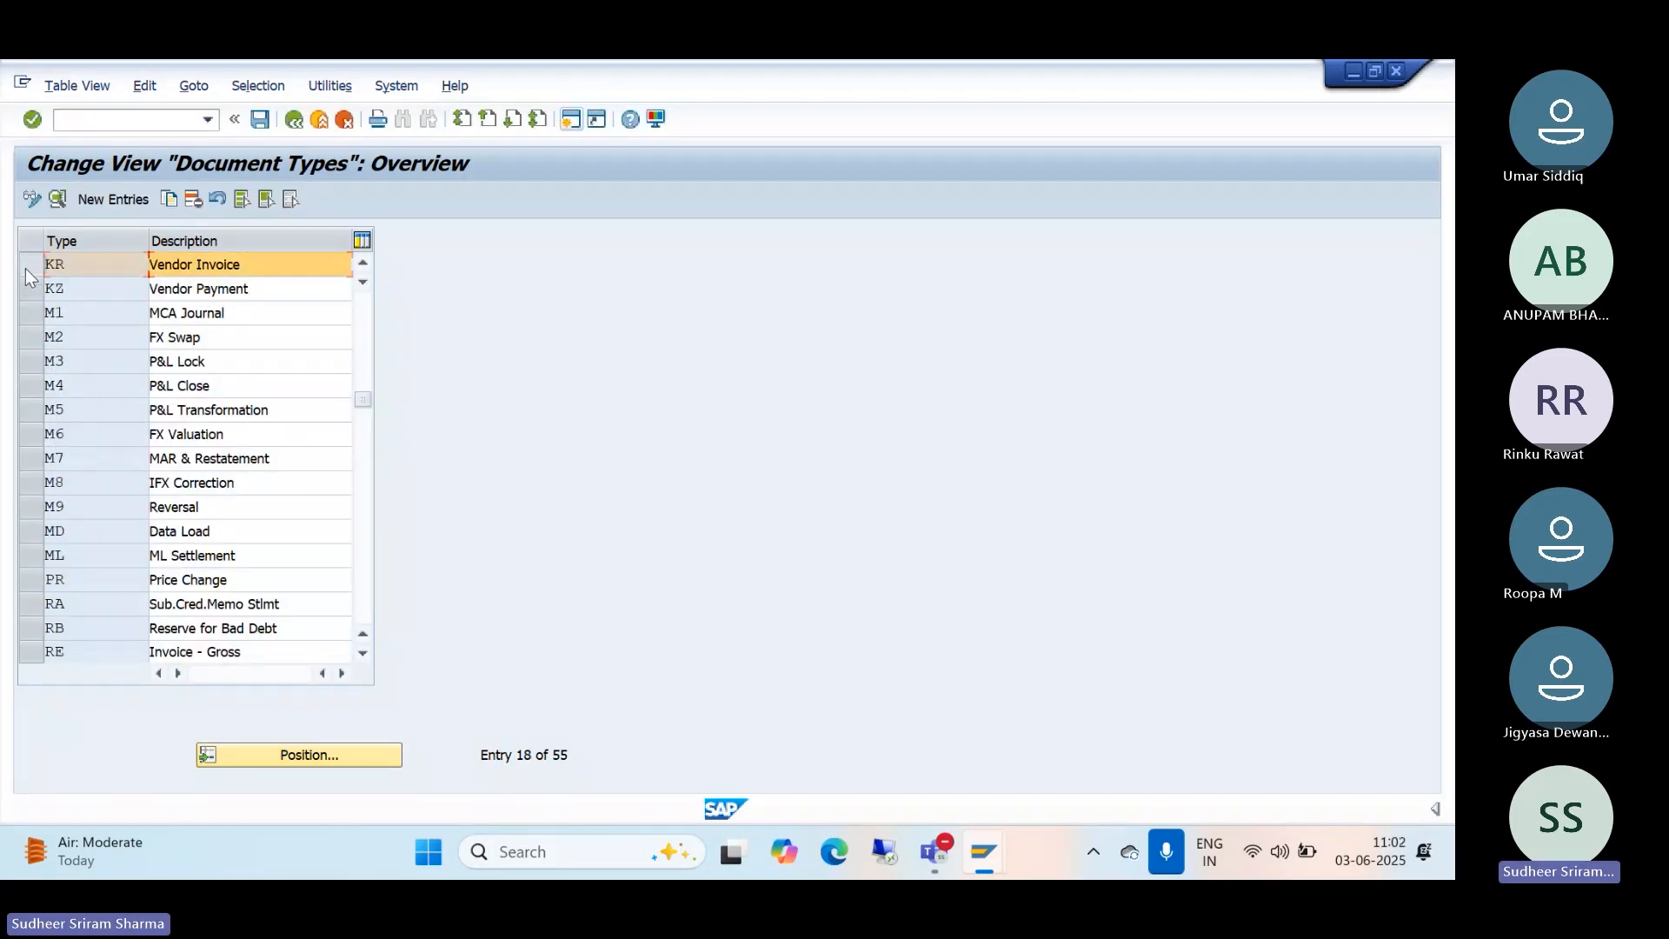
left_click(55, 198)
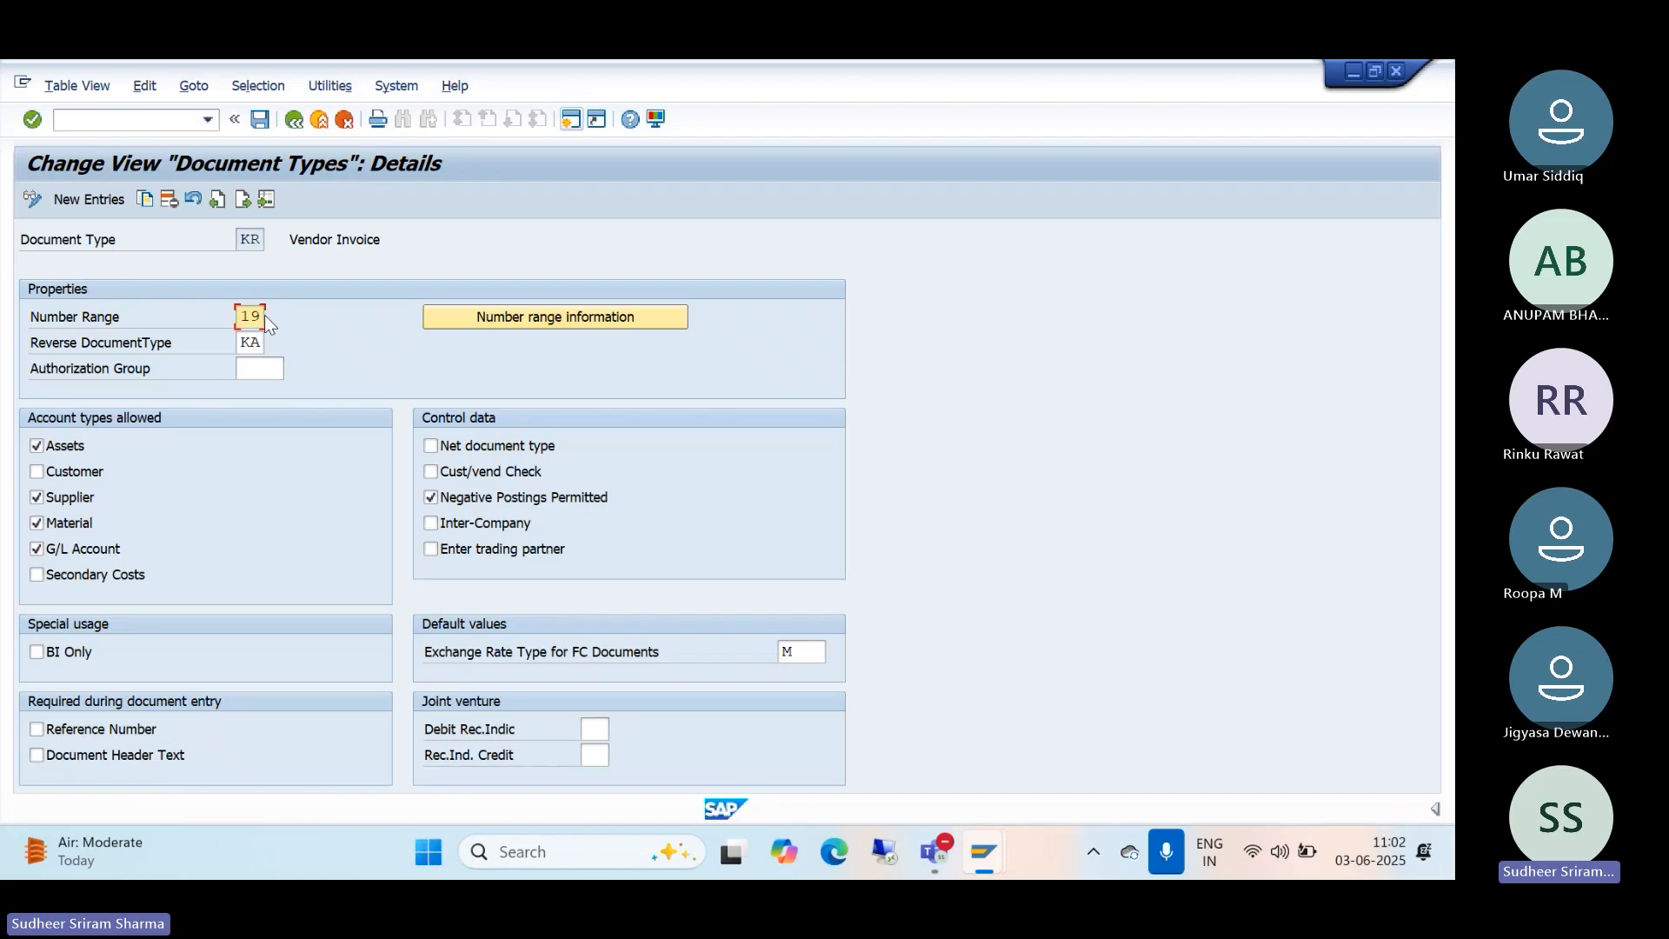
Step: Add a new interval row numbered 19 to company code TM10's accounting document number ranges
left_click(470, 316)
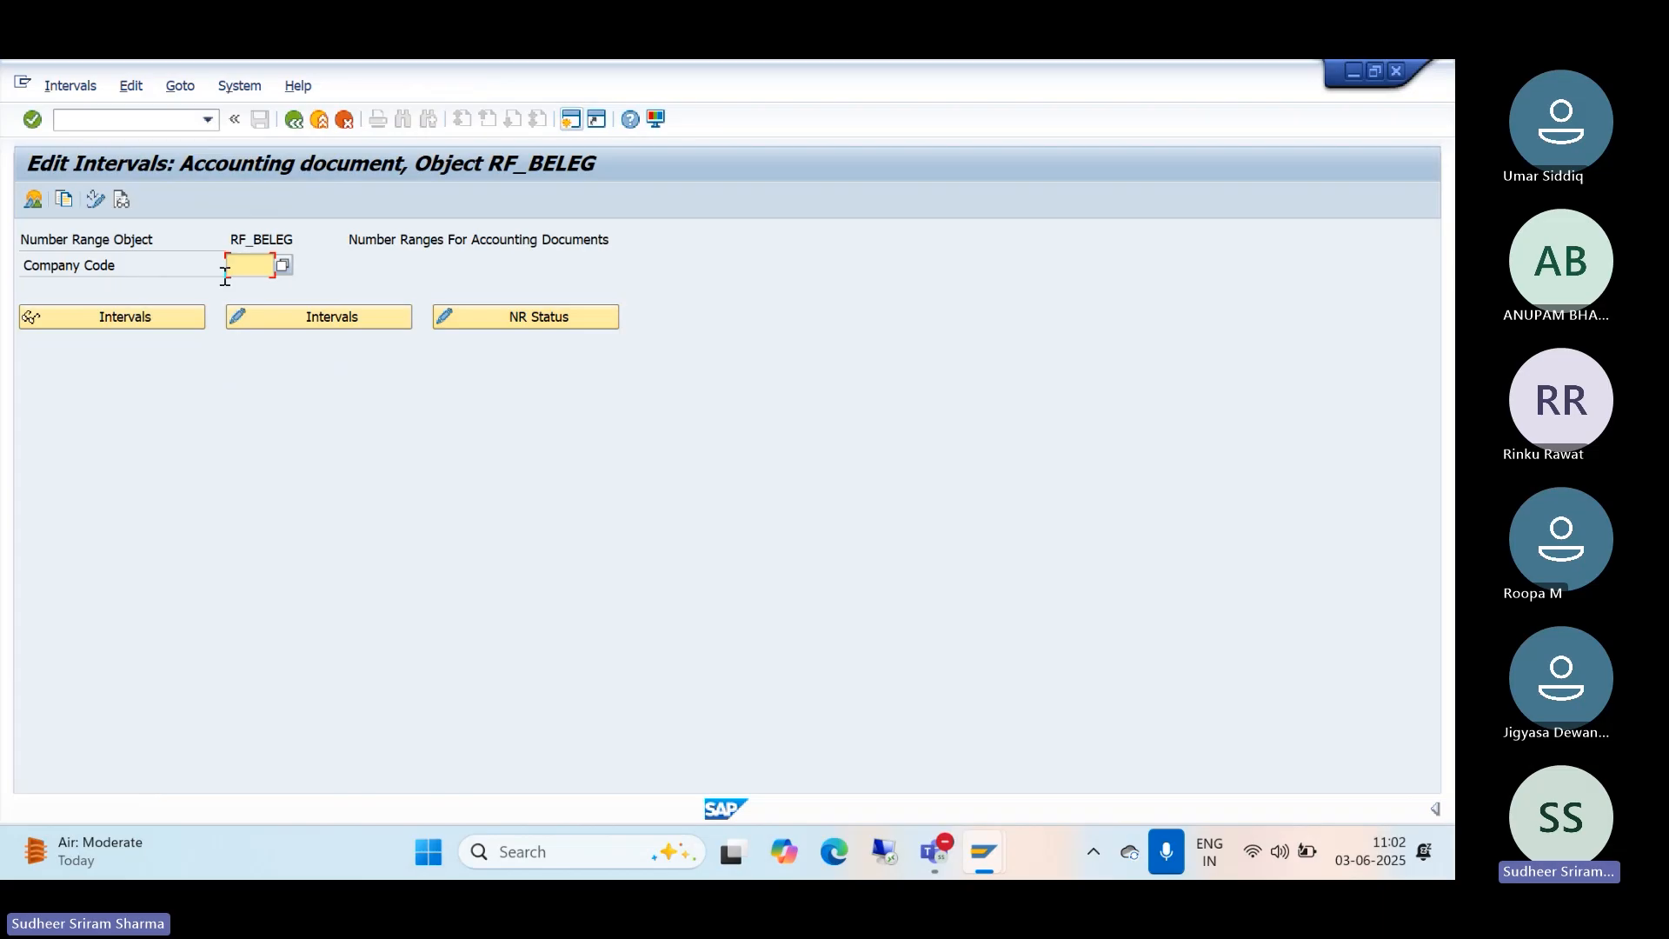
type("tm")
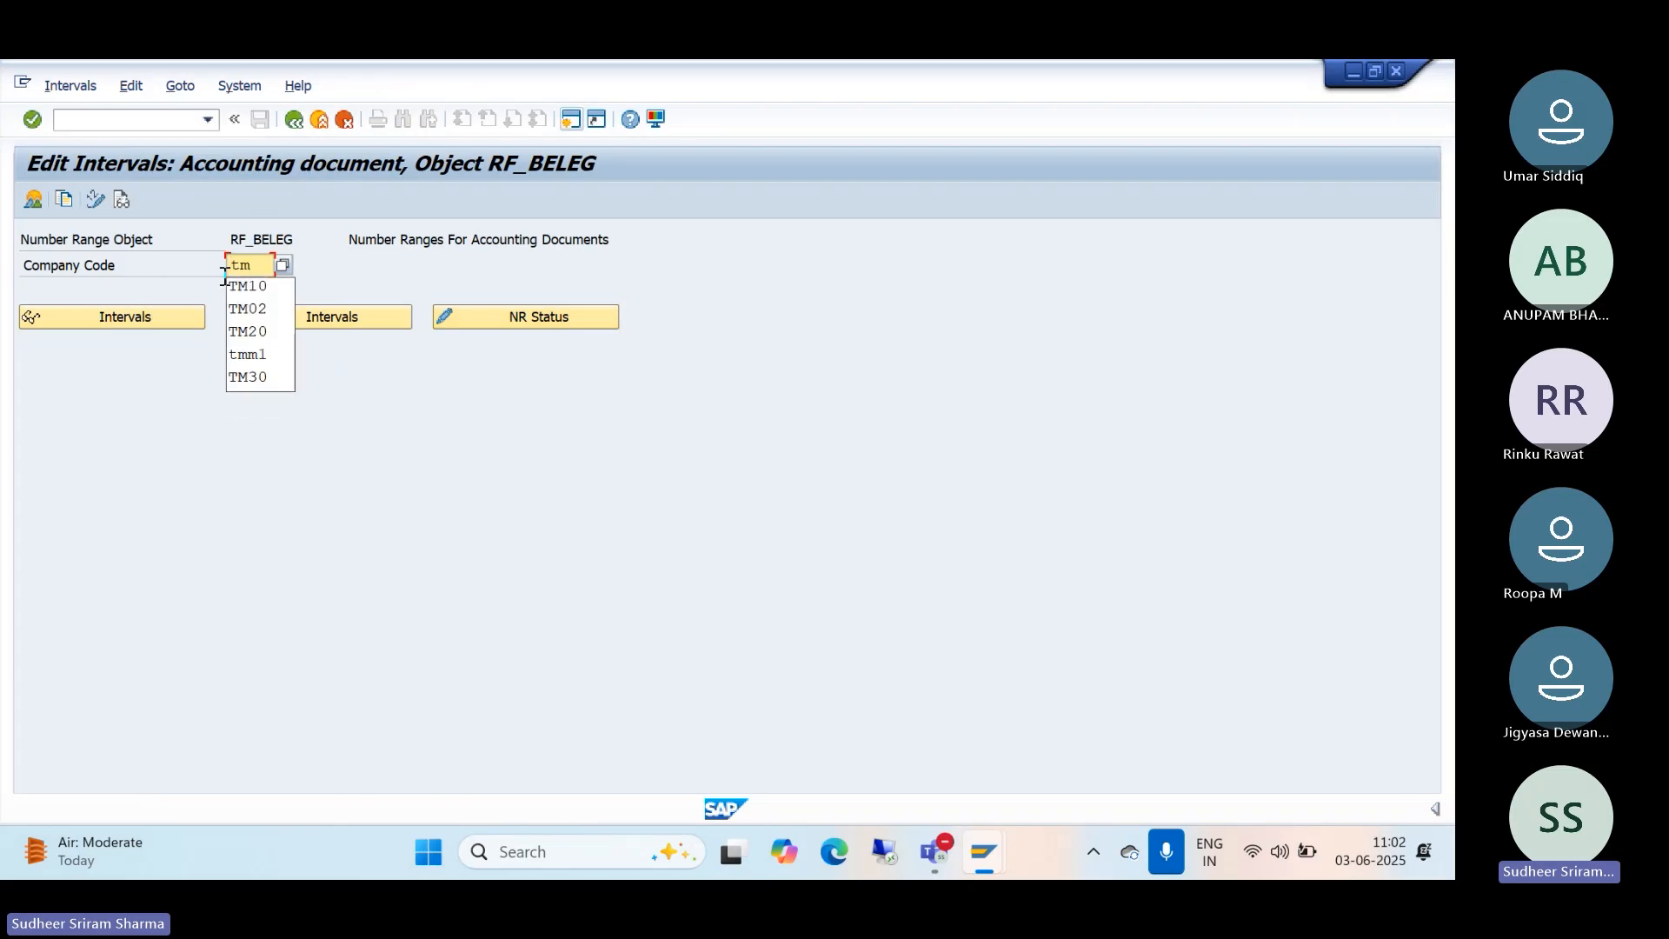
type("10")
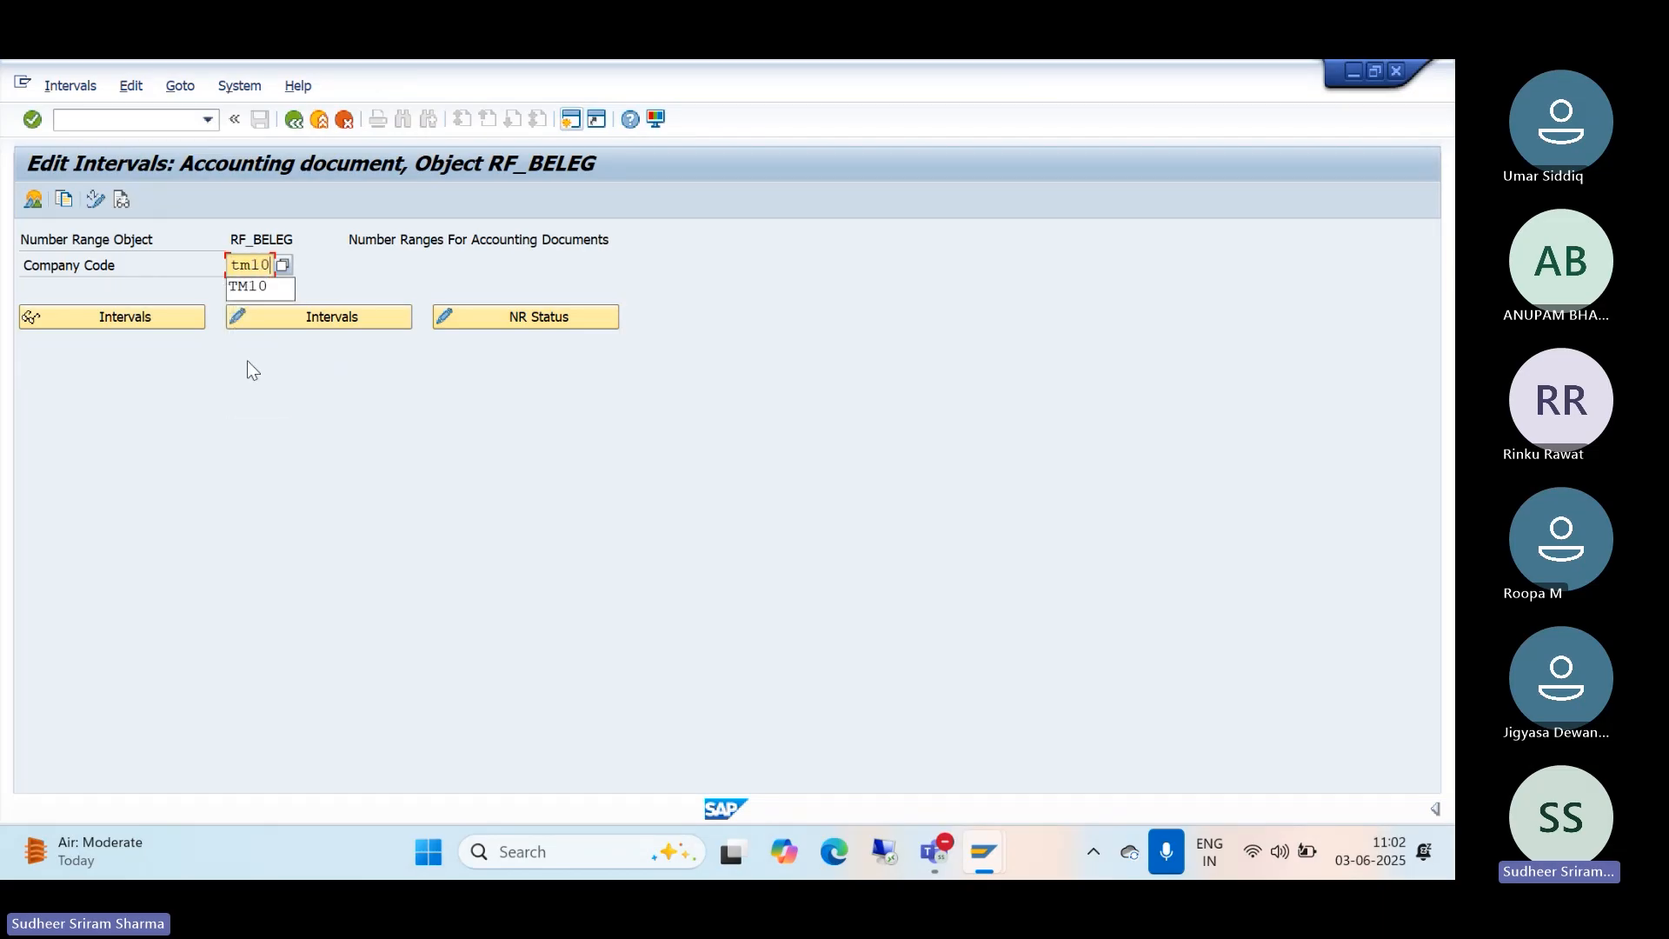
left_click(285, 315)
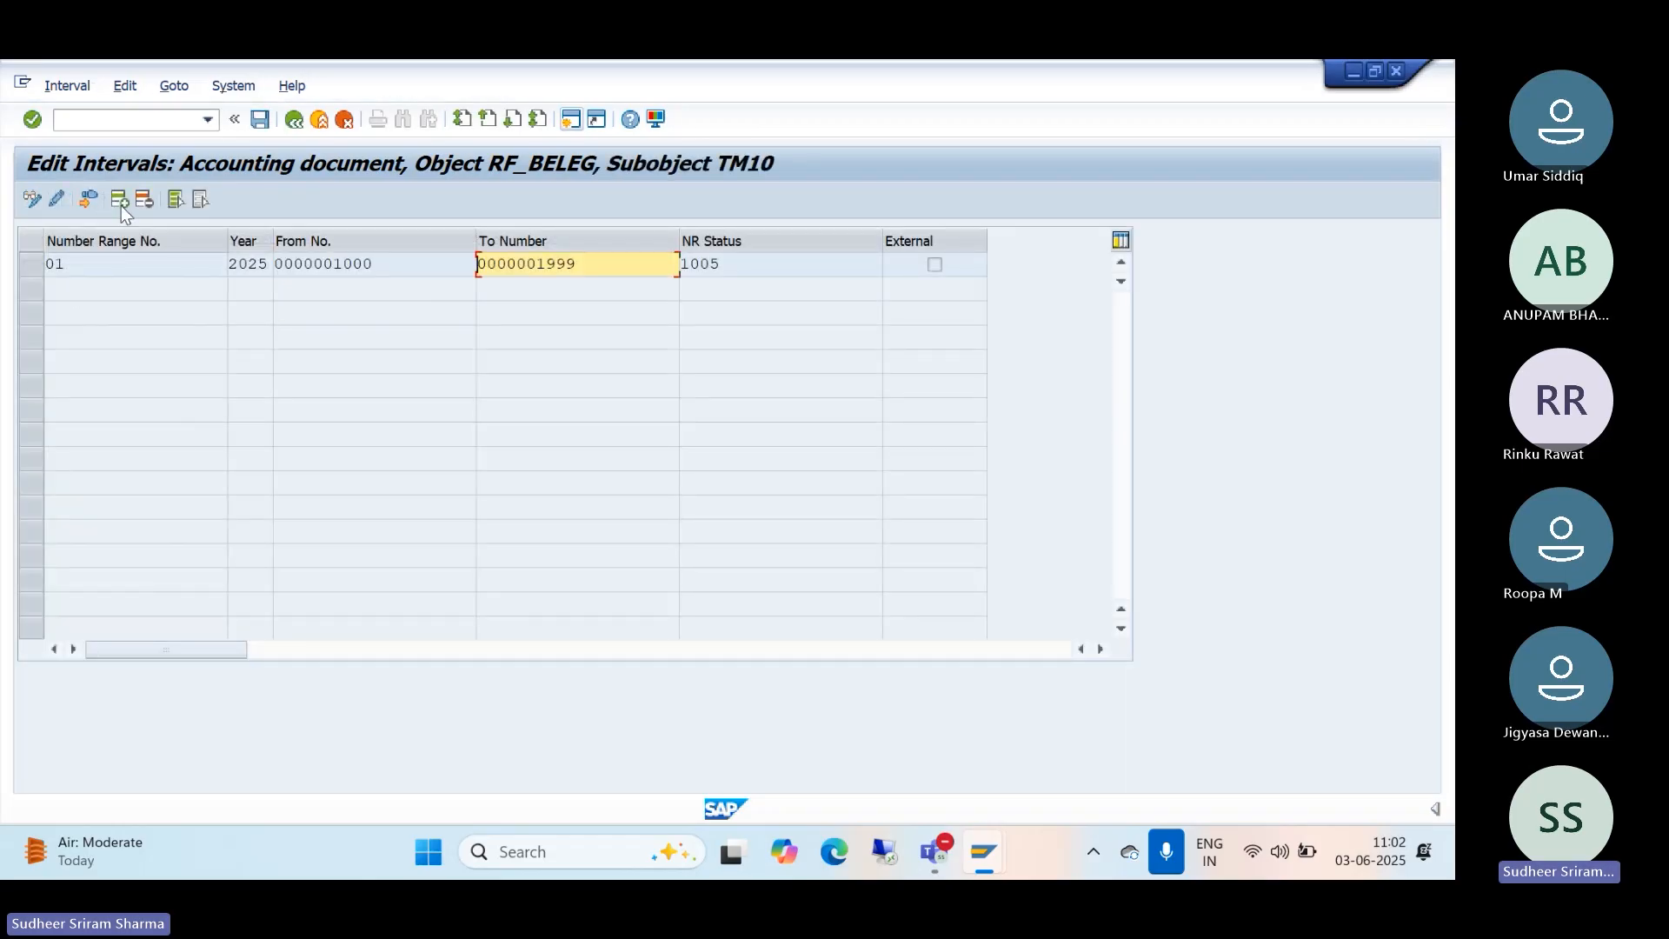
left_click(121, 201)
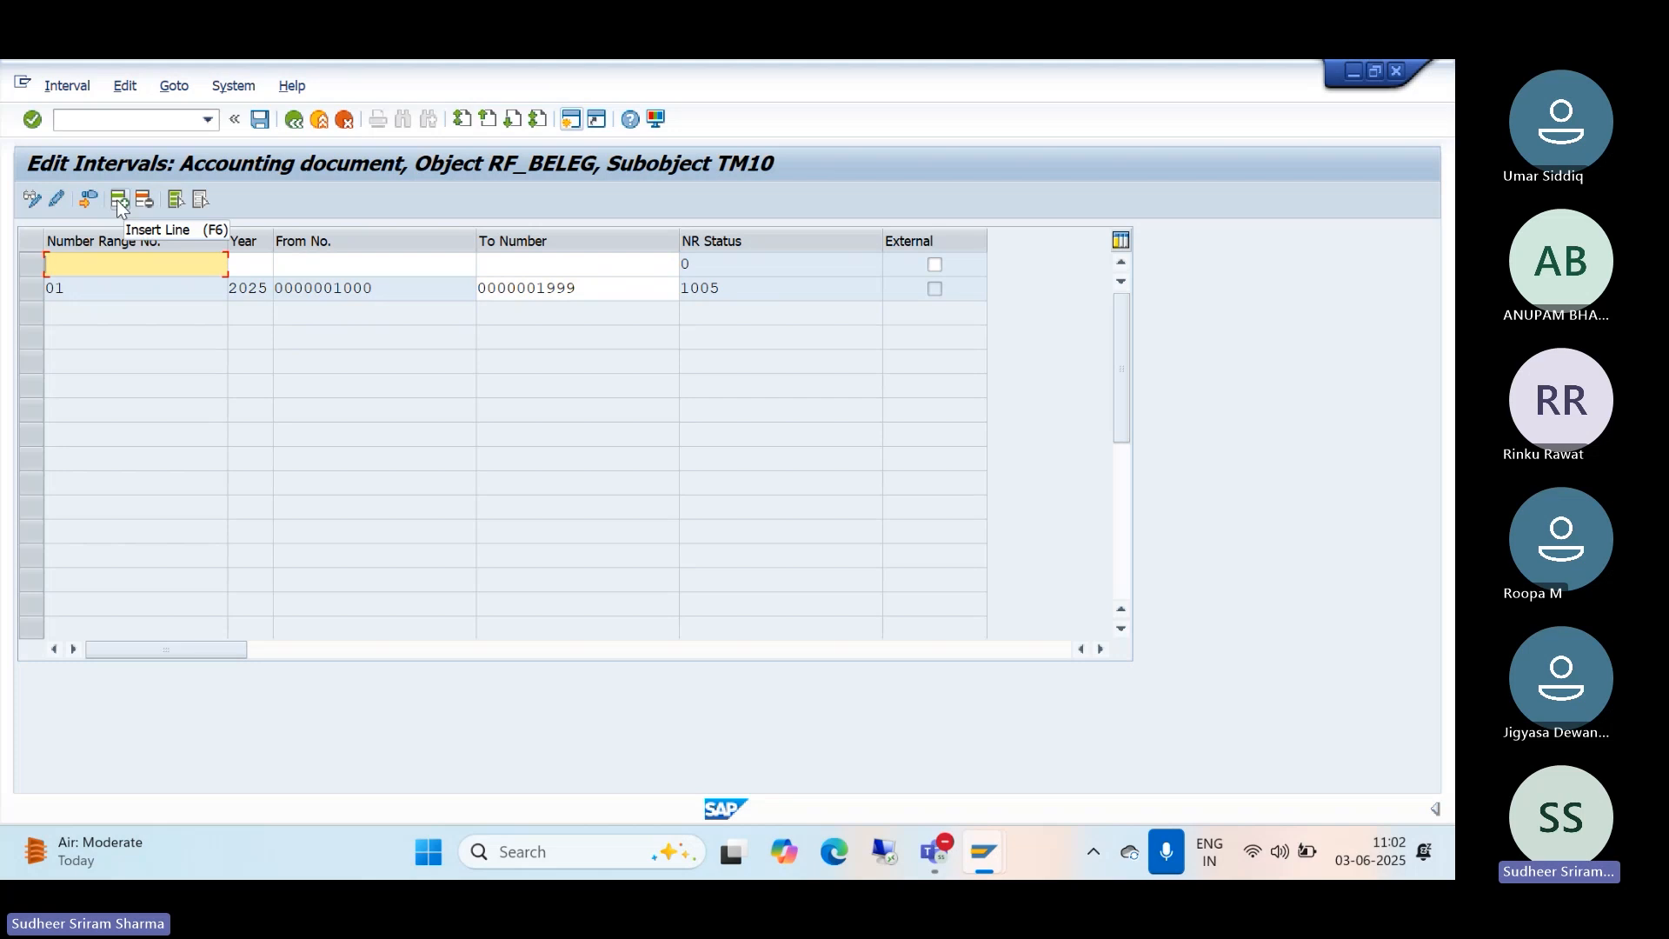
type("1")
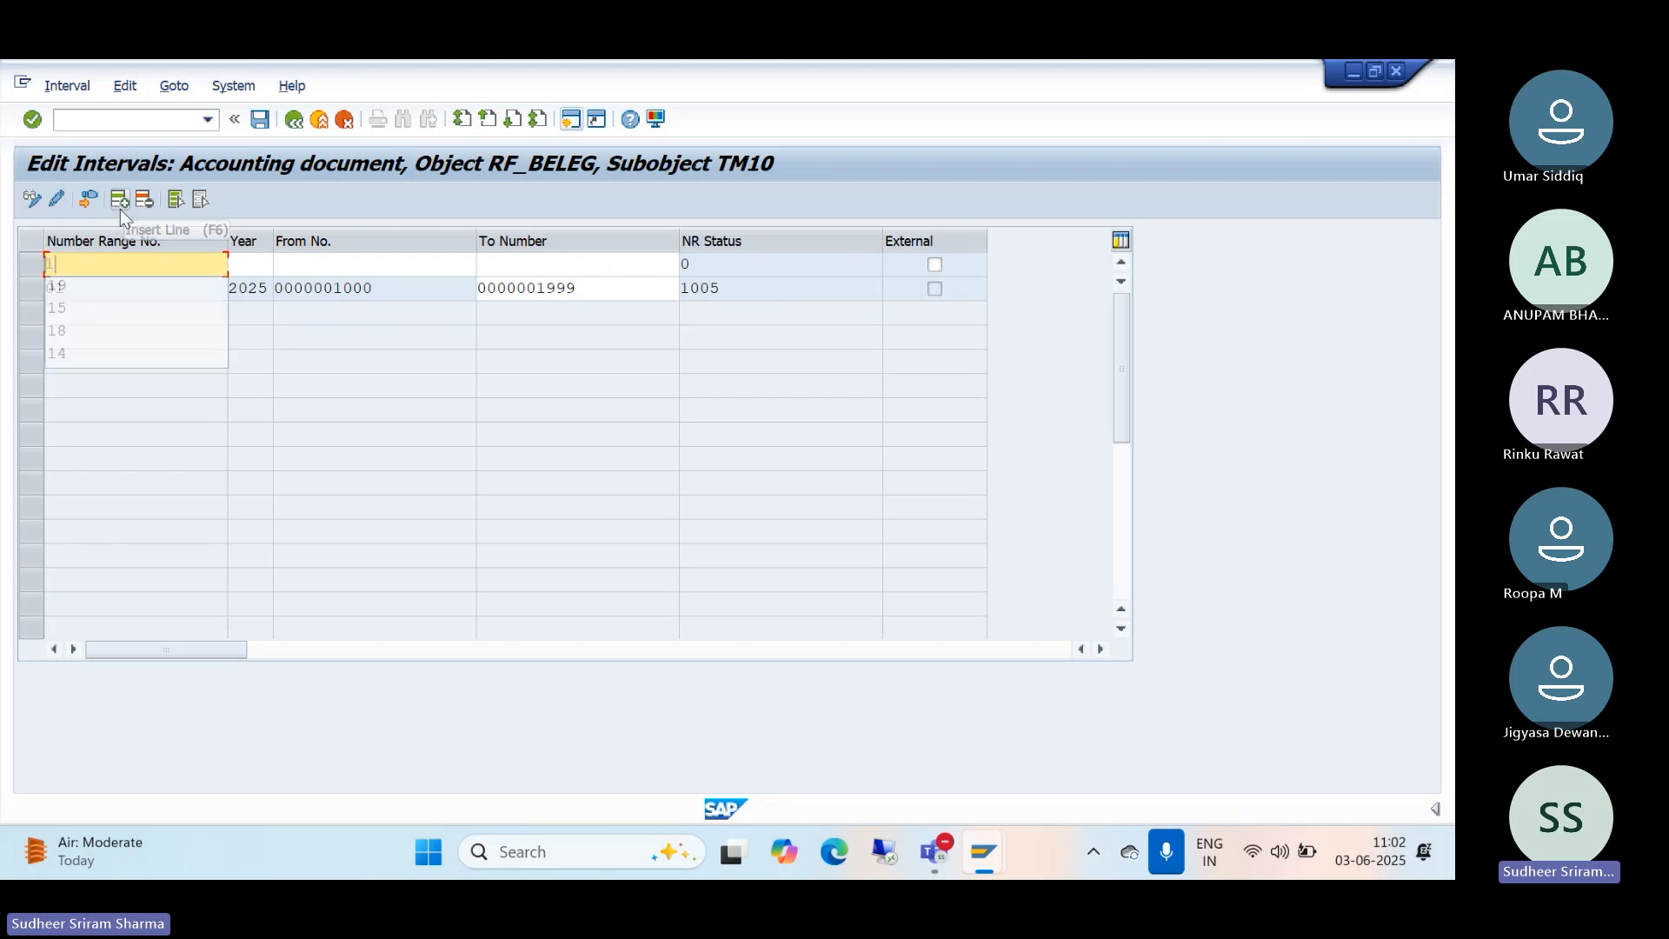
type("9")
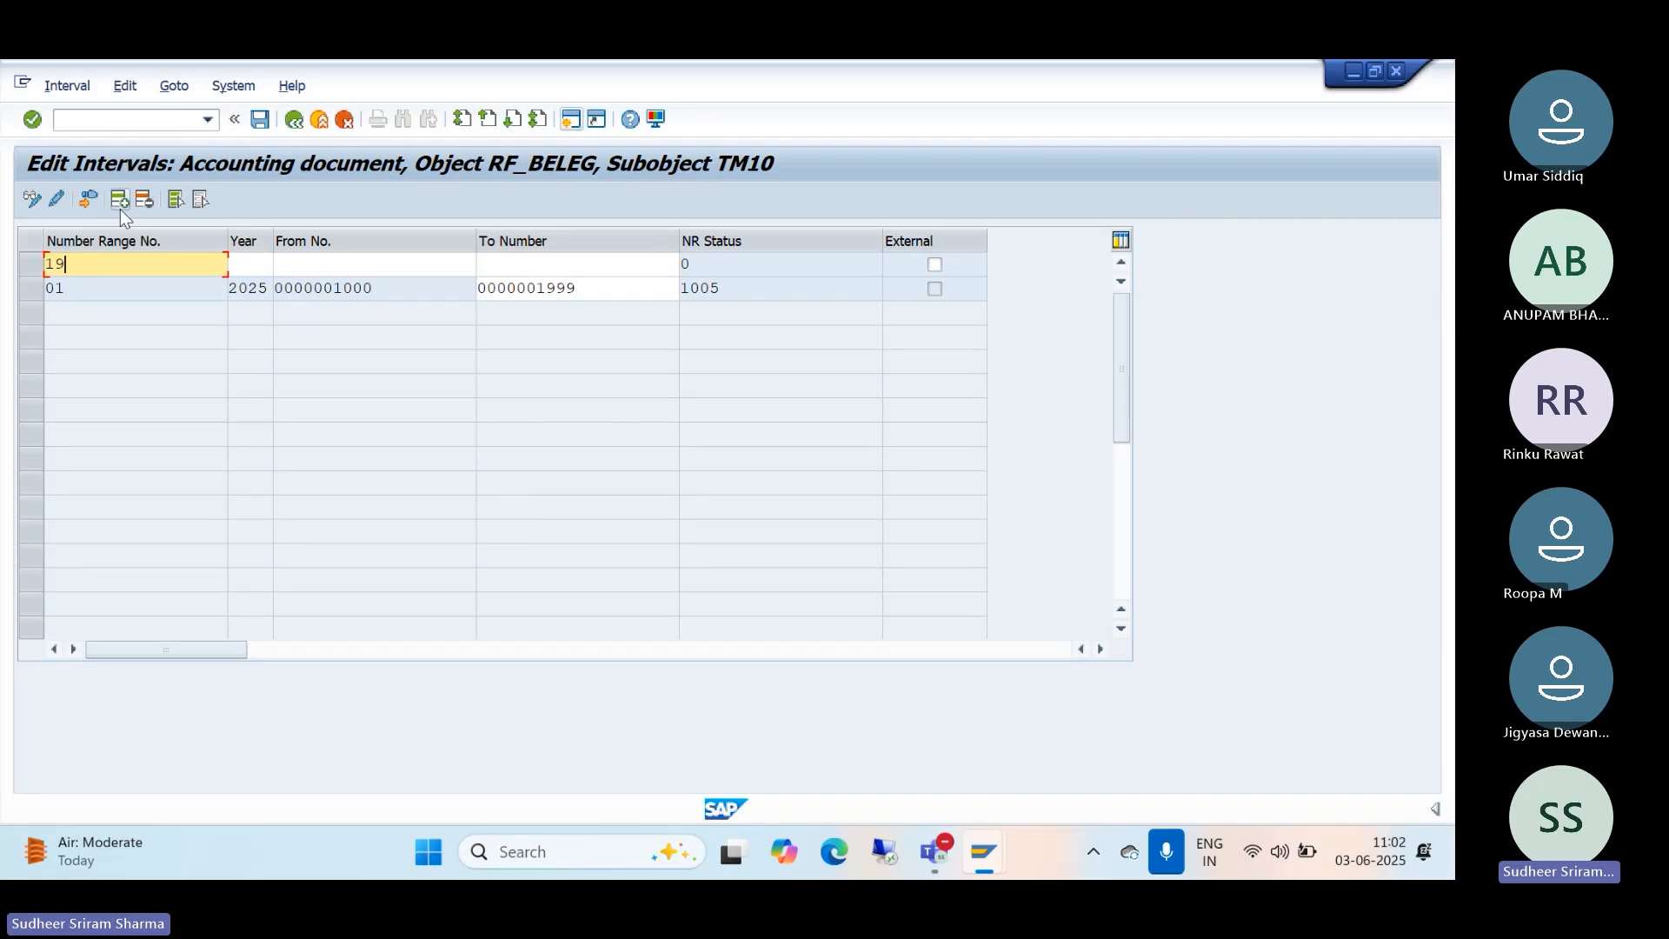
Step: Fill interval 19 with year 2025, from 2000 to 2999, and save it past the transport notice
left_click(262, 263)
type("202")
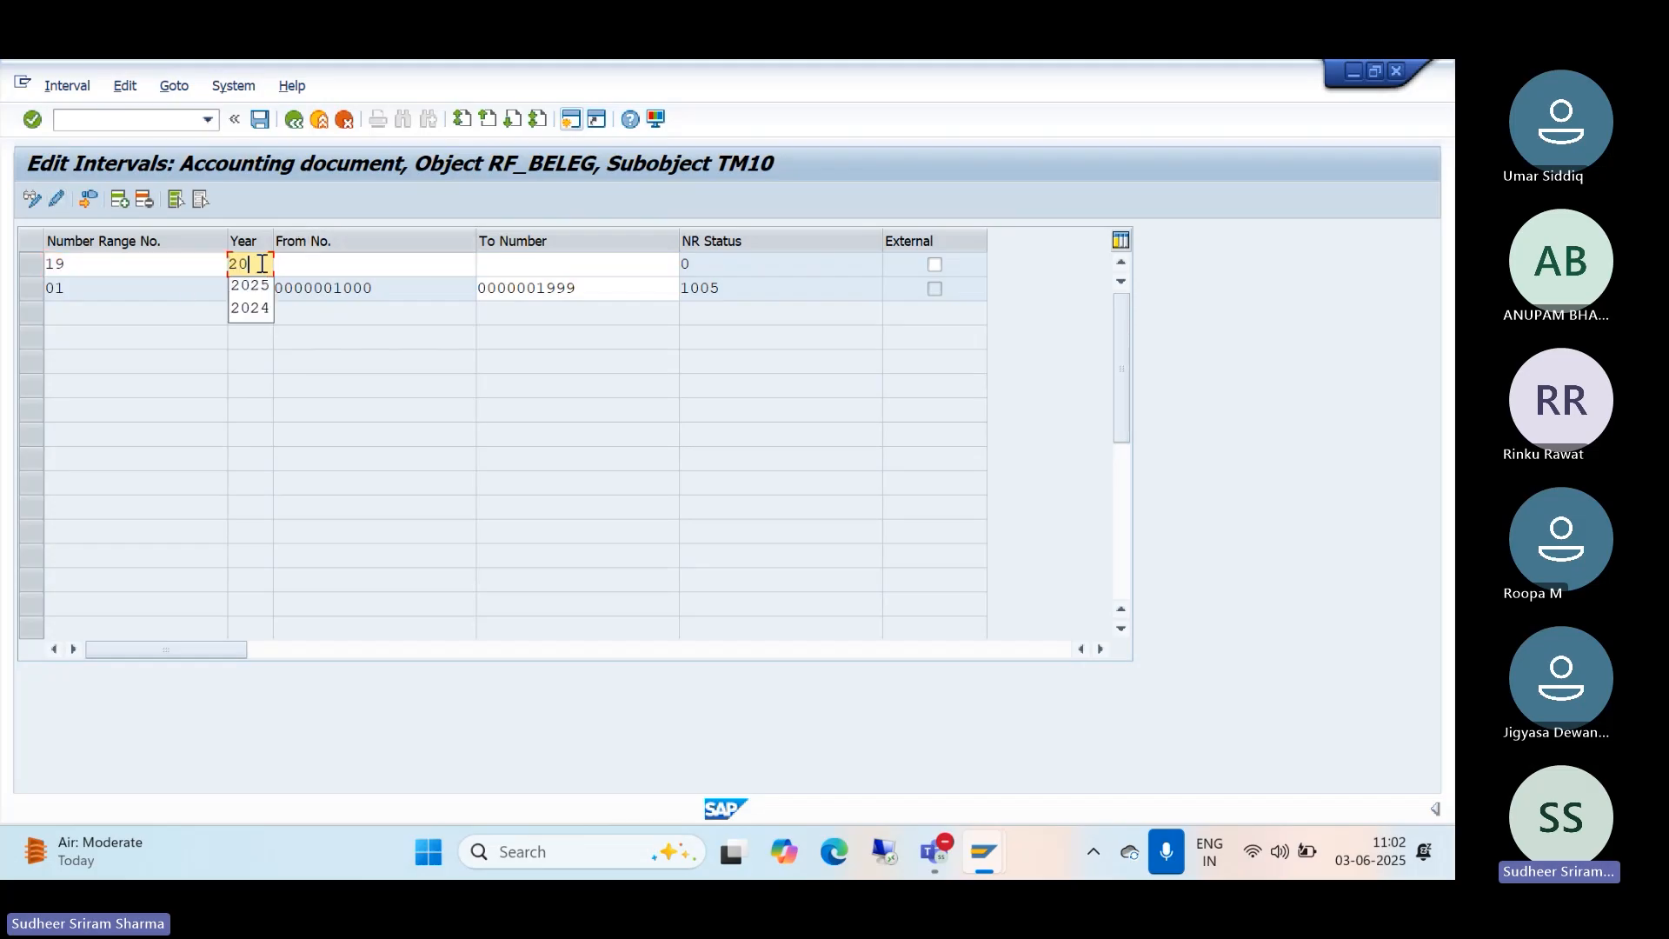
type("5")
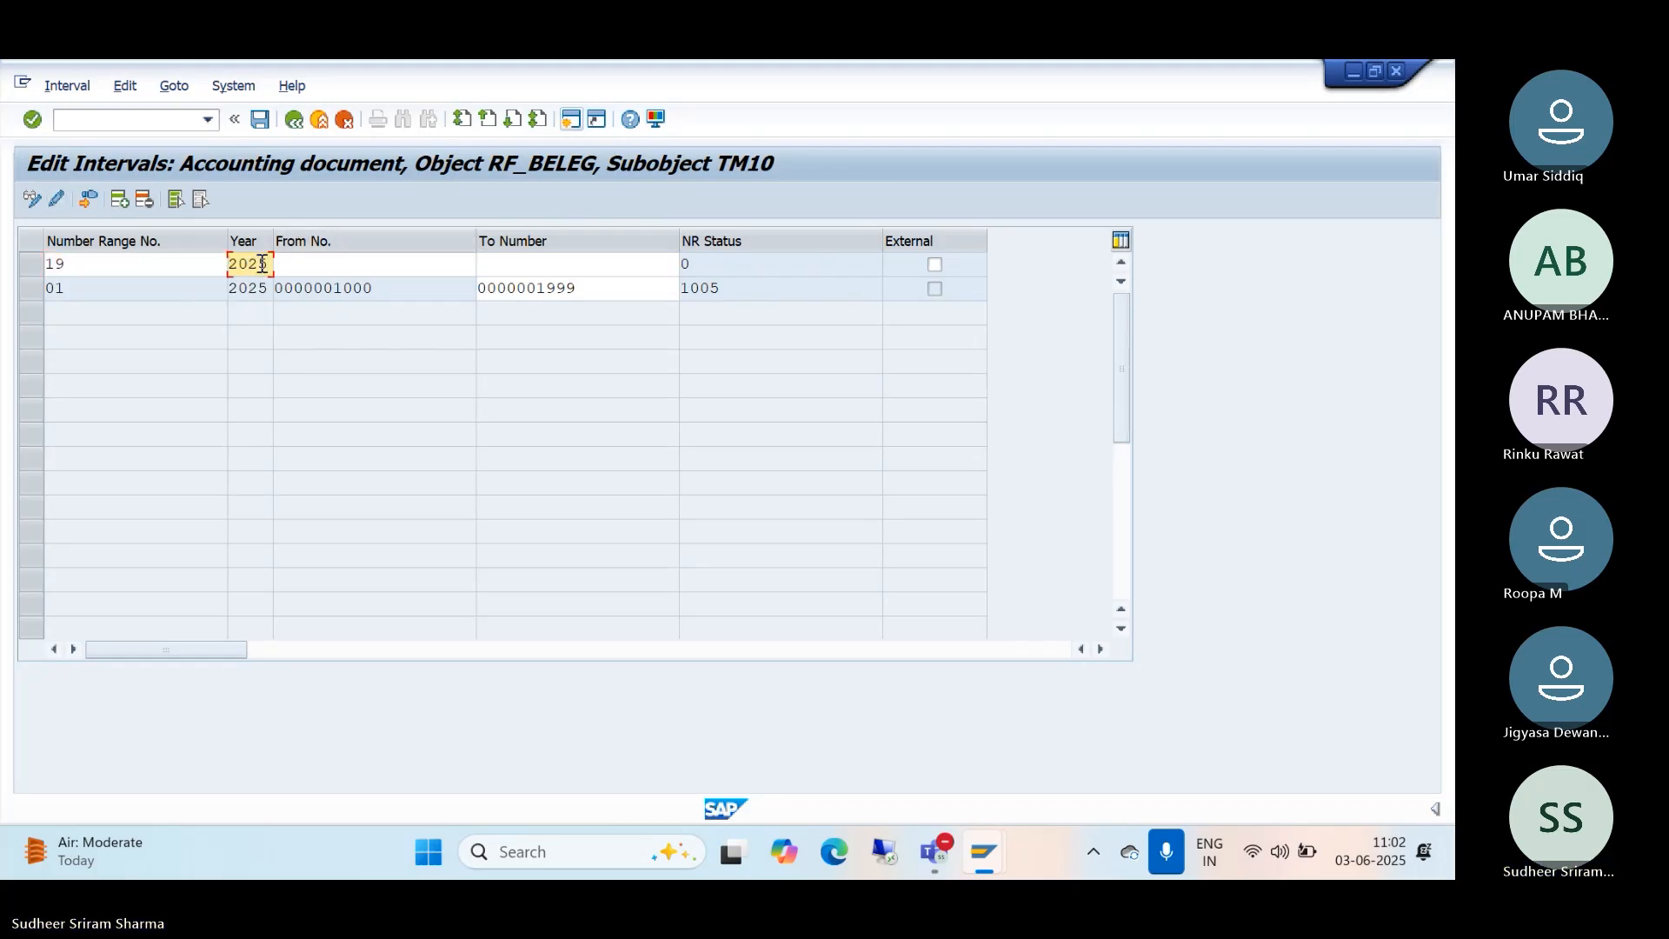
left_click(314, 264)
type("2000")
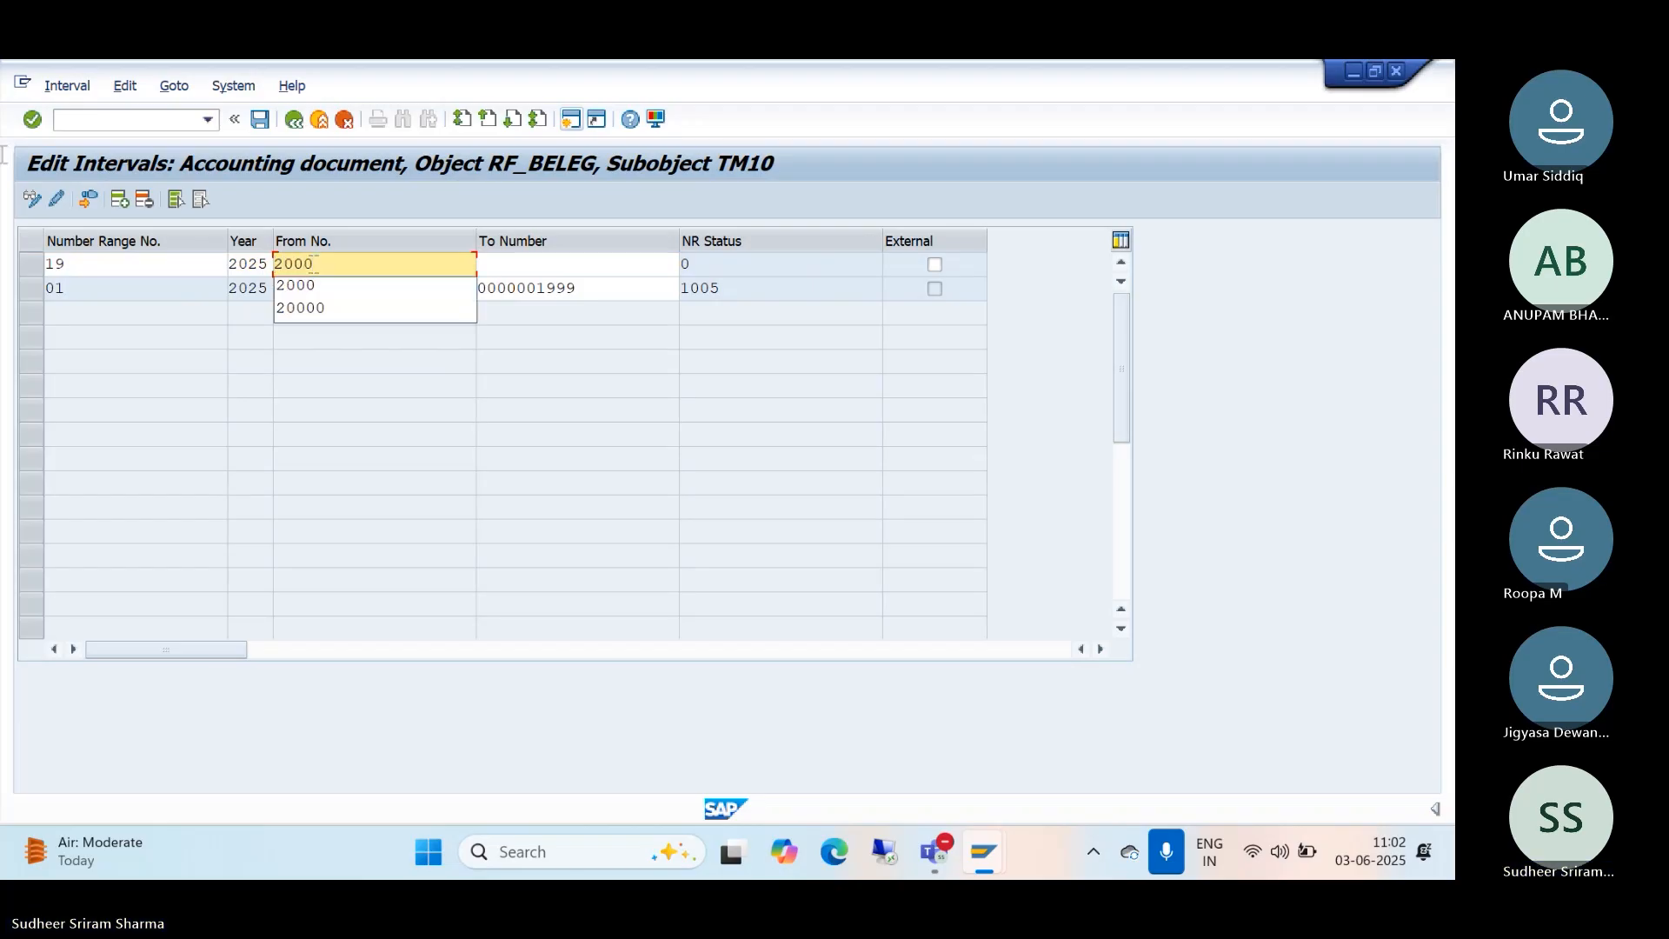
left_click(491, 265)
type("2999")
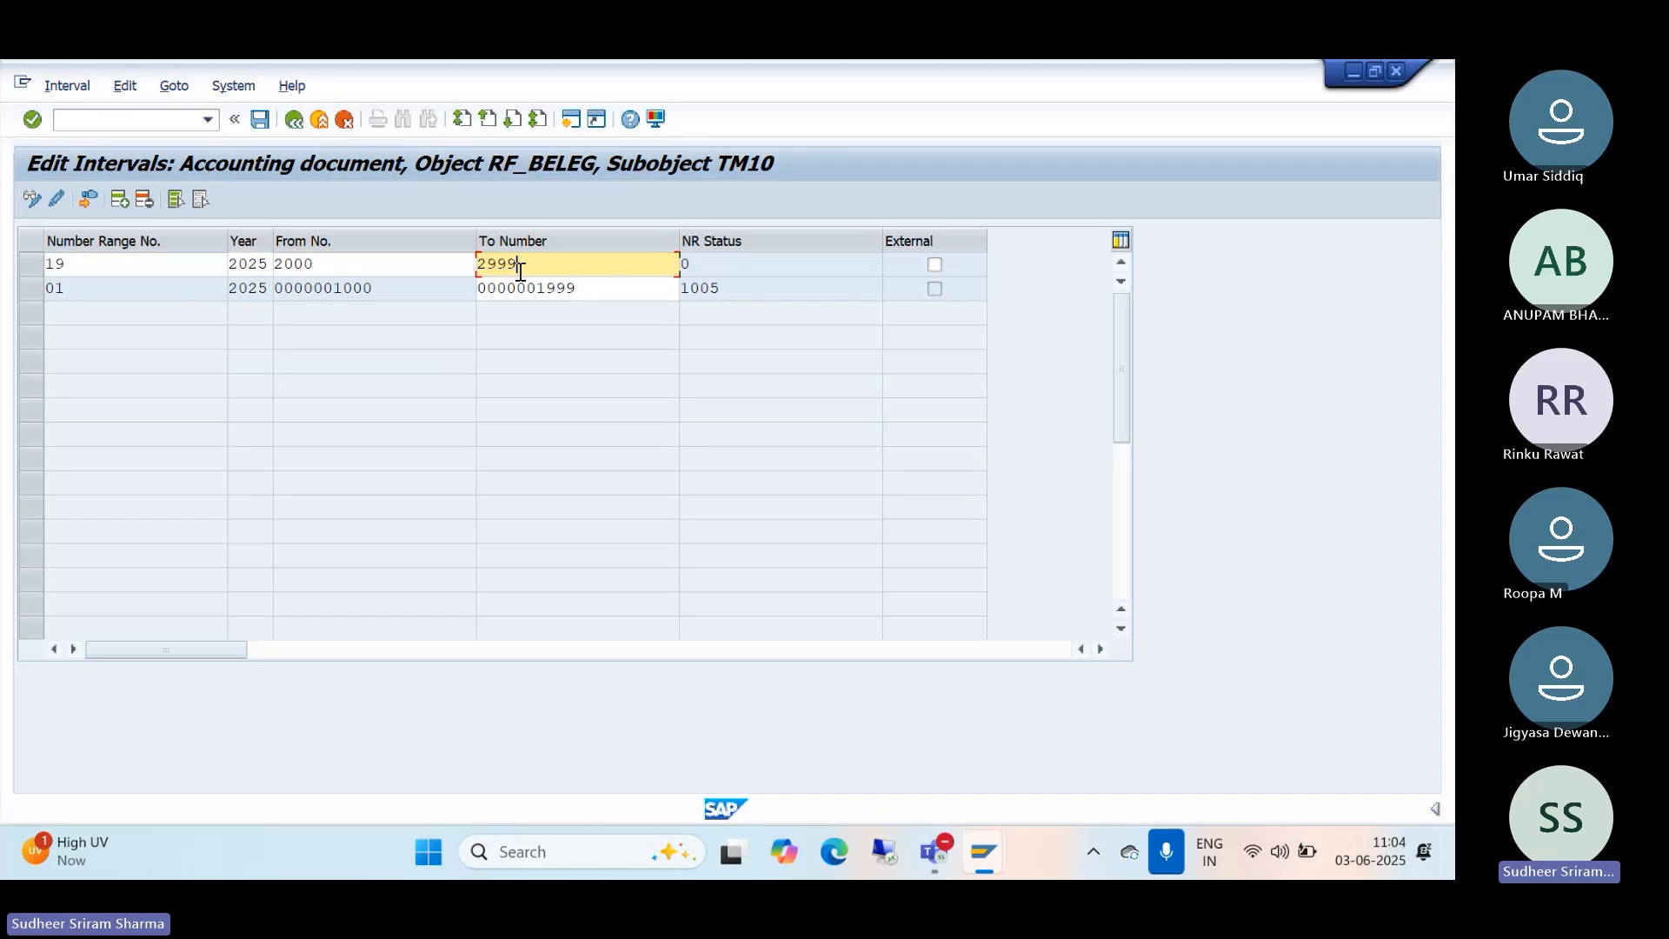
left_click(261, 124)
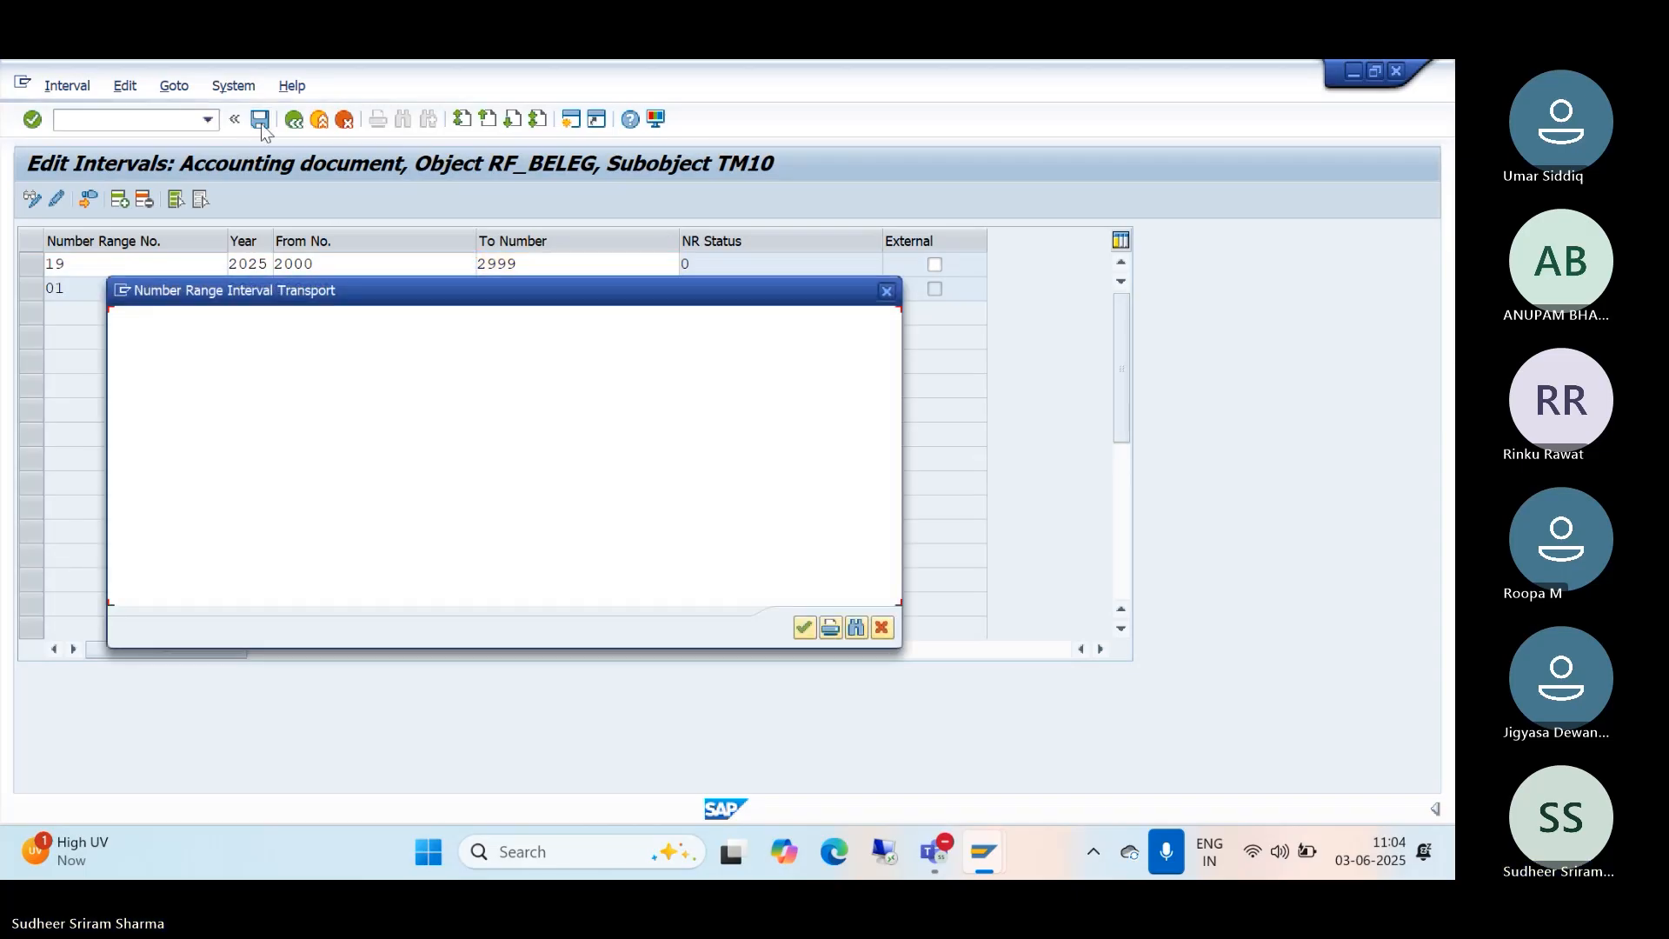
left_click(804, 626)
left_click(983, 852)
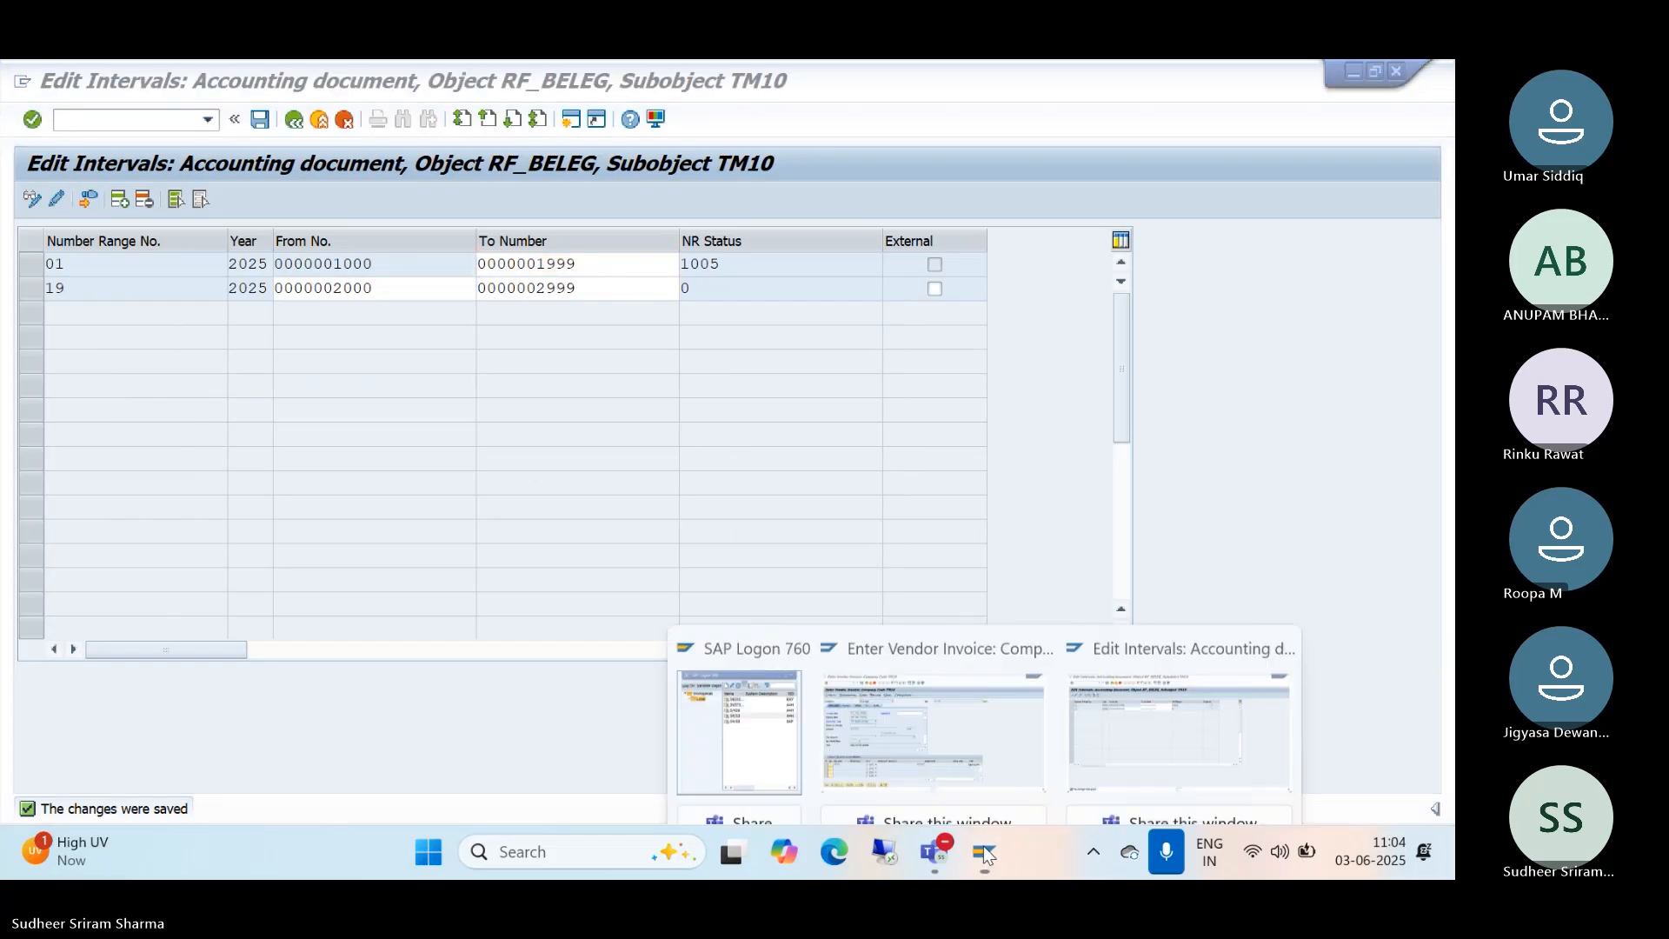
Step: Recheck the invoice line, review the period 003/2025 closed error for account type S, then start a new session
left_click(956, 713)
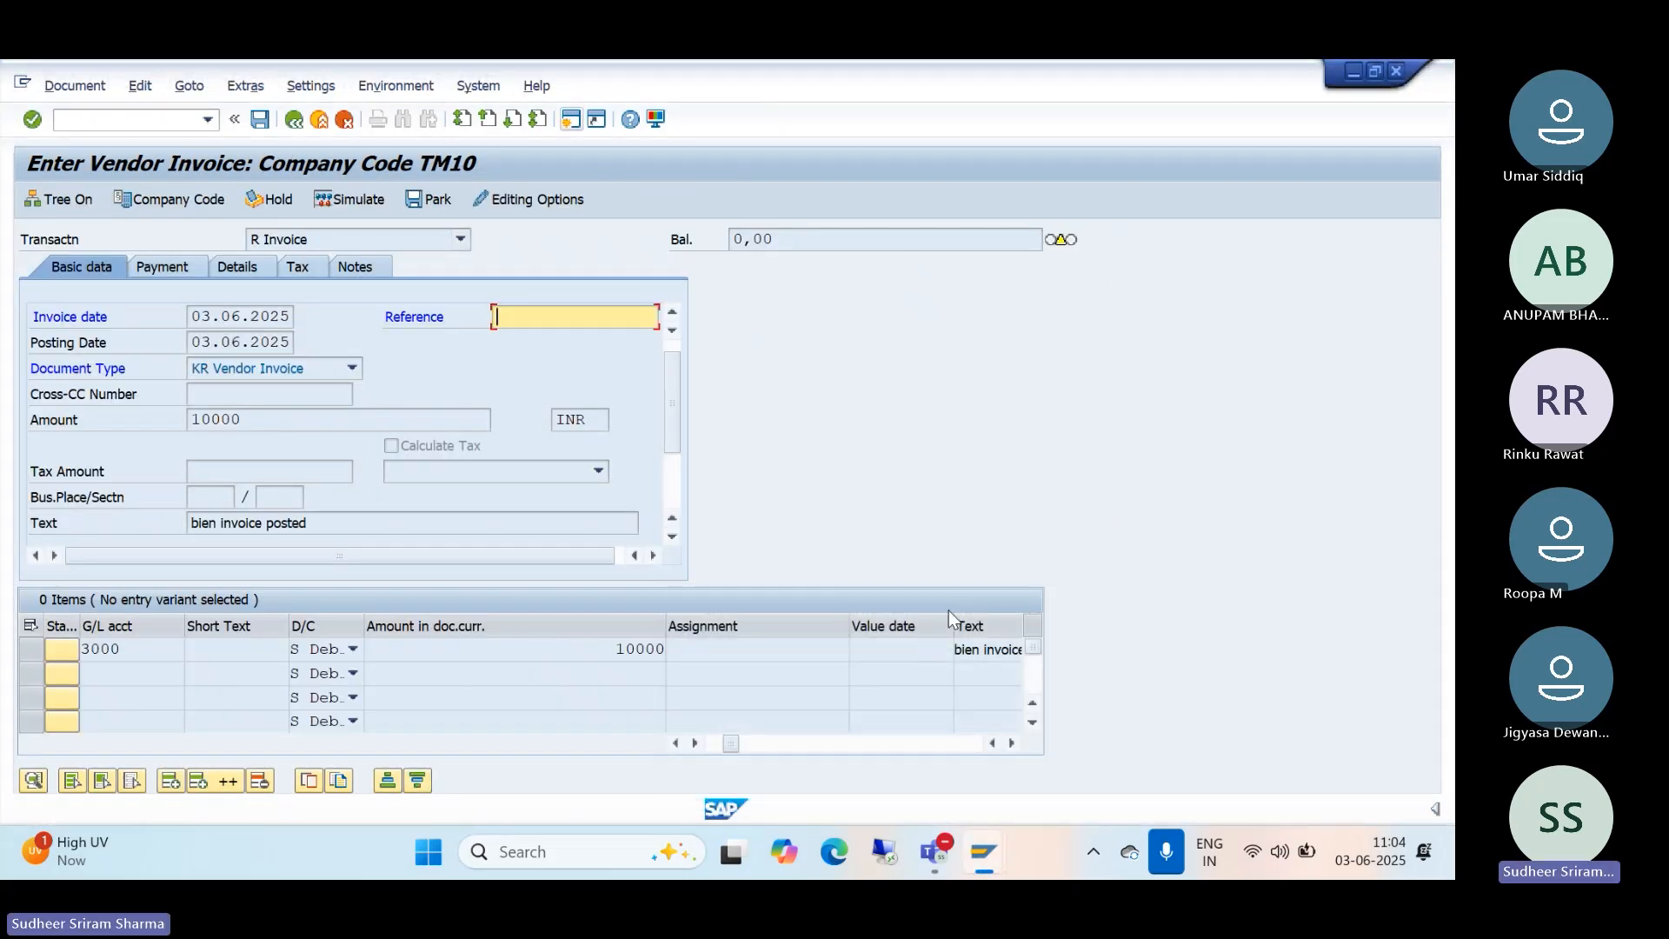
key("Return")
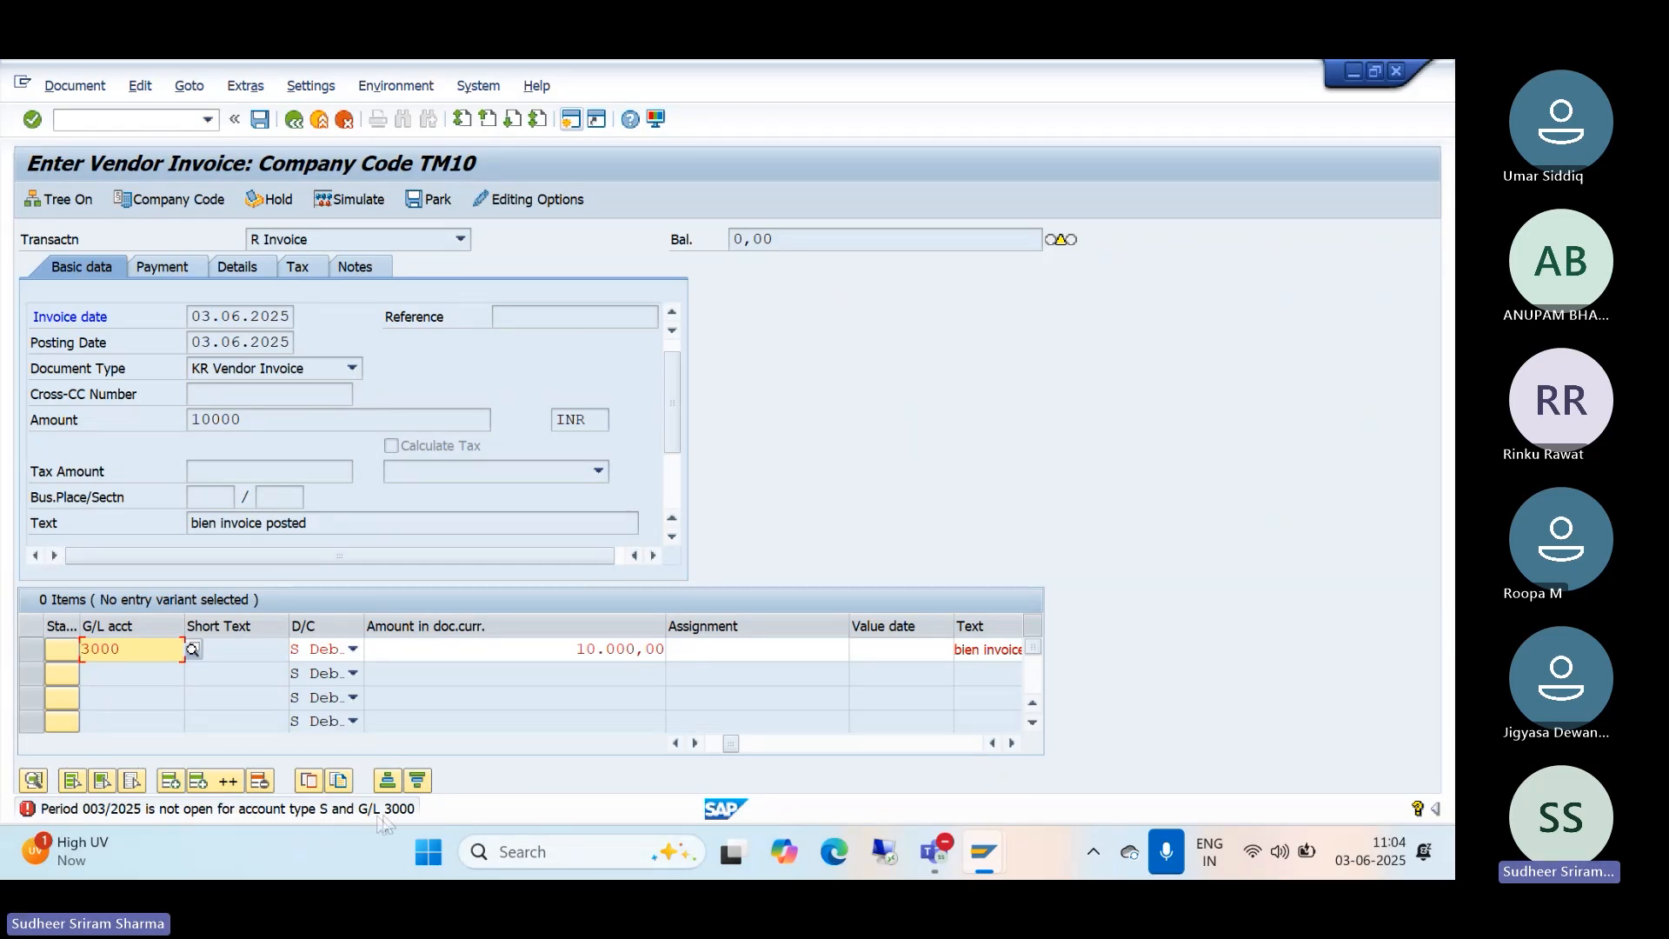
left_click(268, 809)
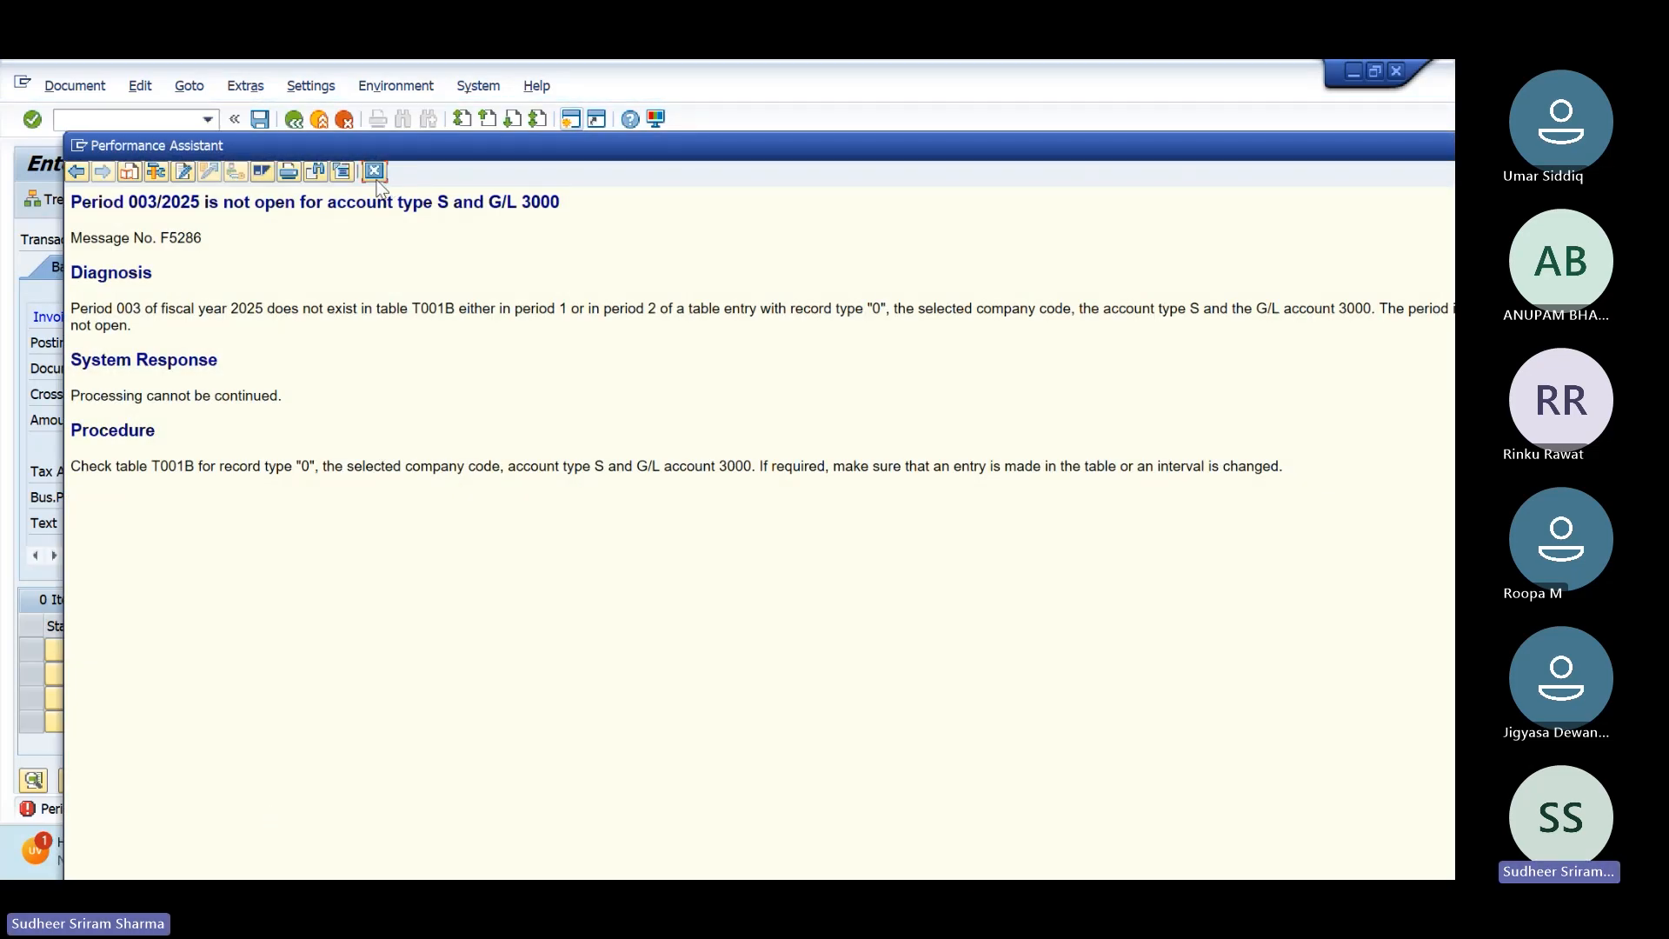
left_click(376, 174)
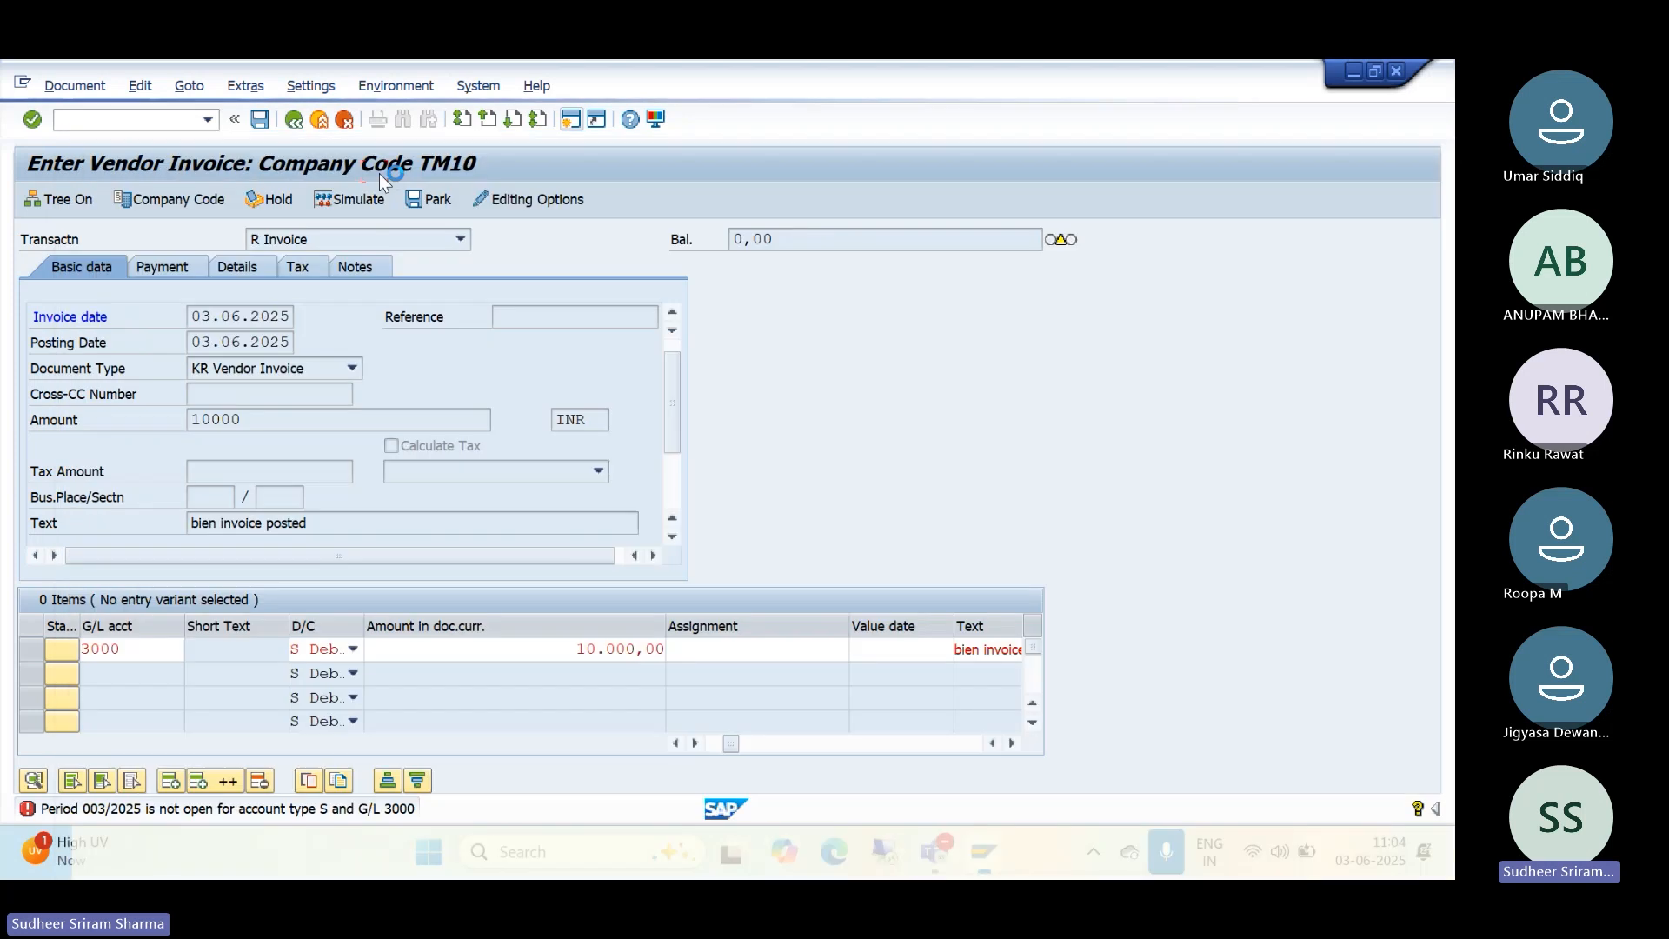
left_click(568, 127)
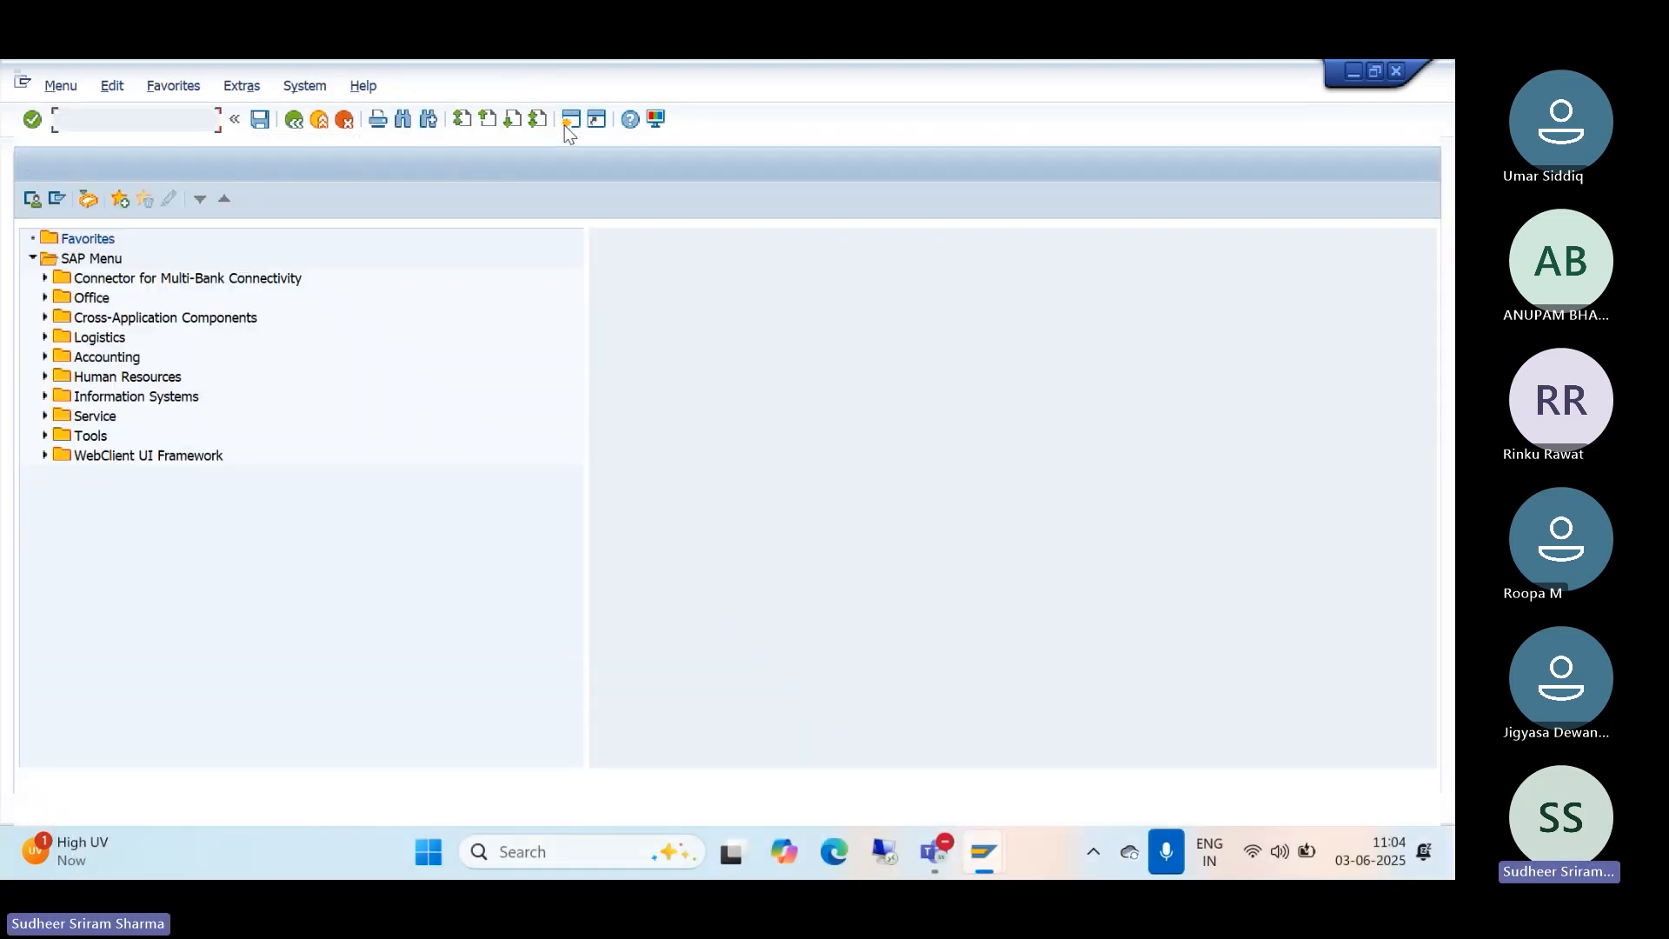
Step: In OB52 for variant TM10, set account type S period 1 from 3 to 3
type("/nob52")
key("Return")
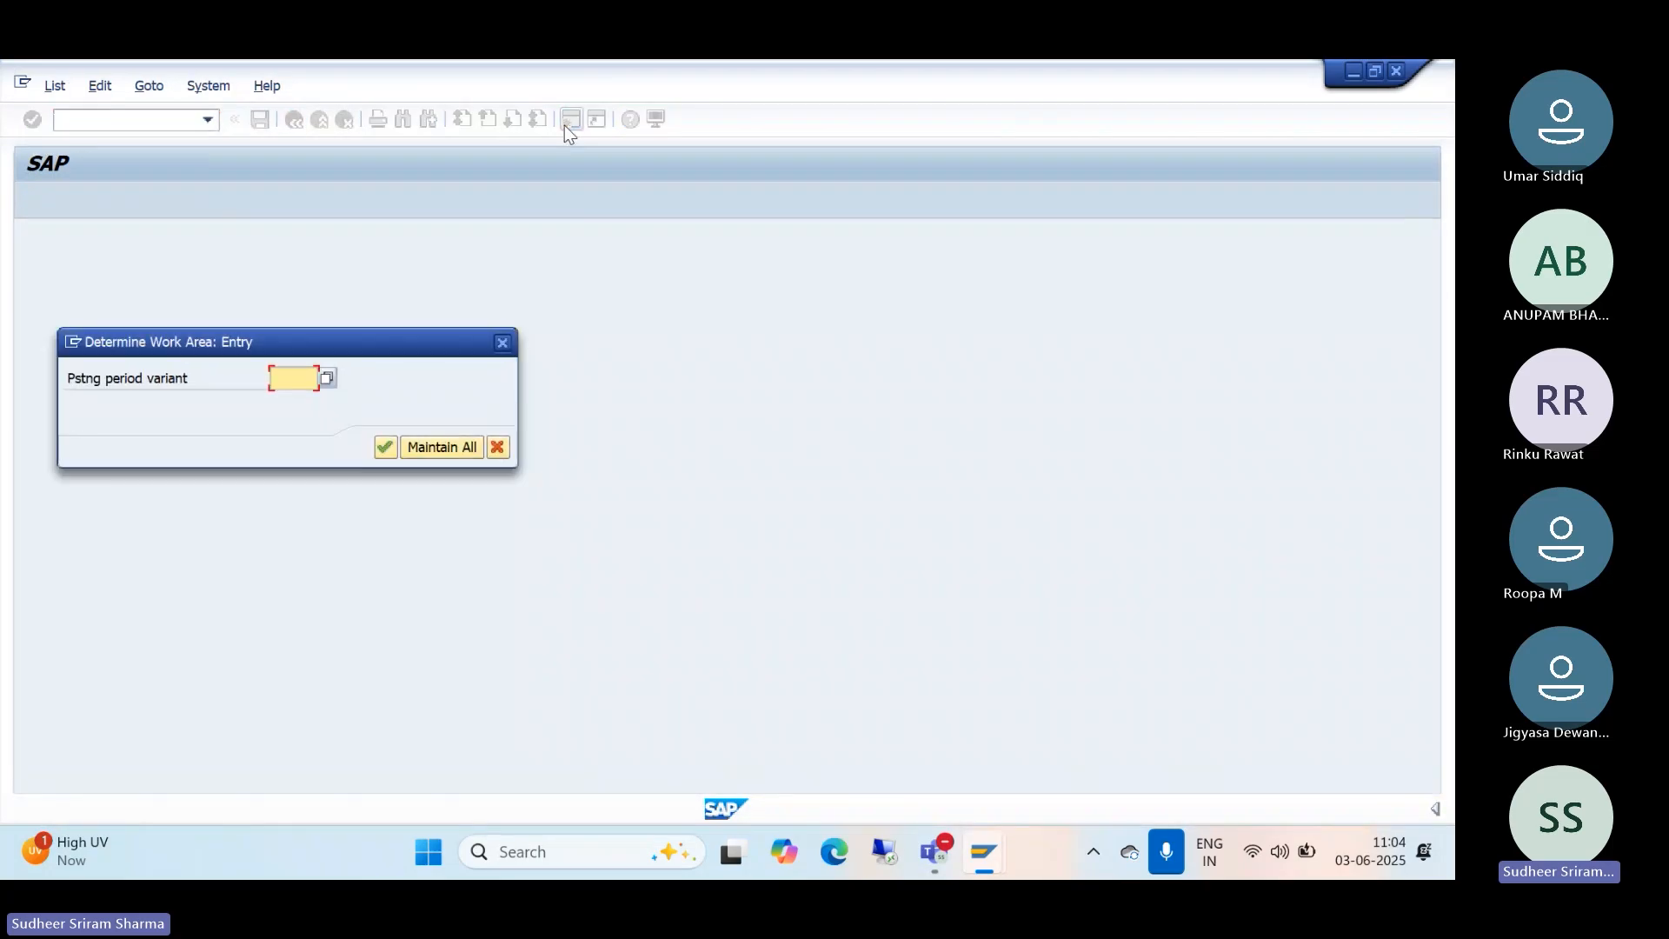
type("tm10")
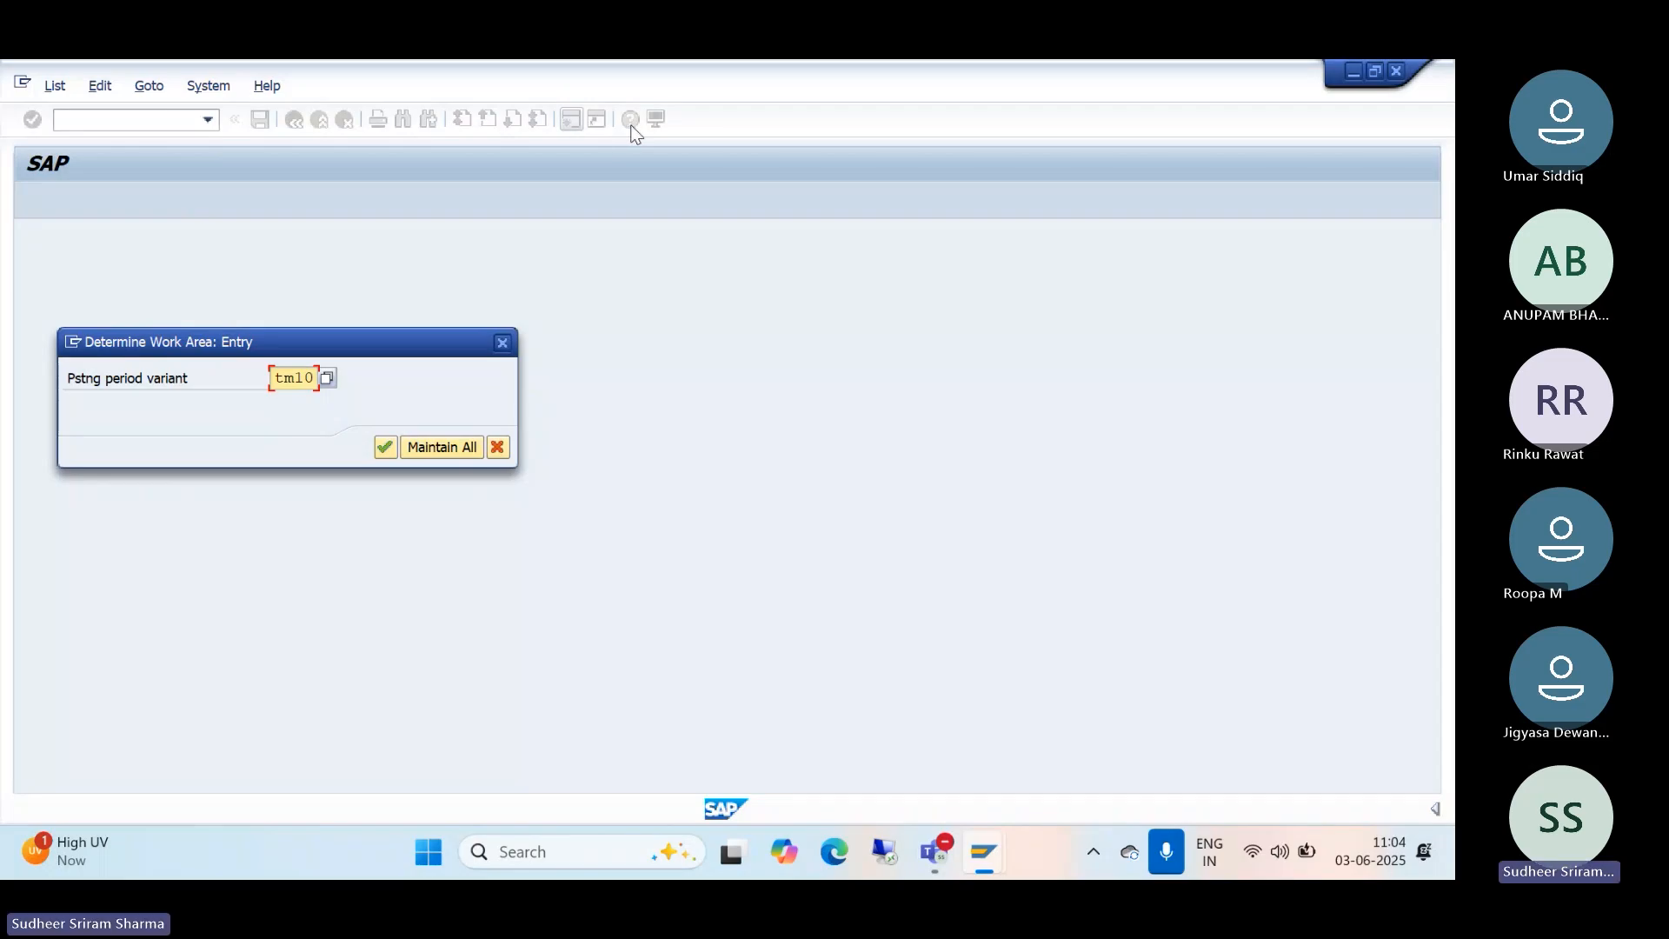
left_click(384, 448)
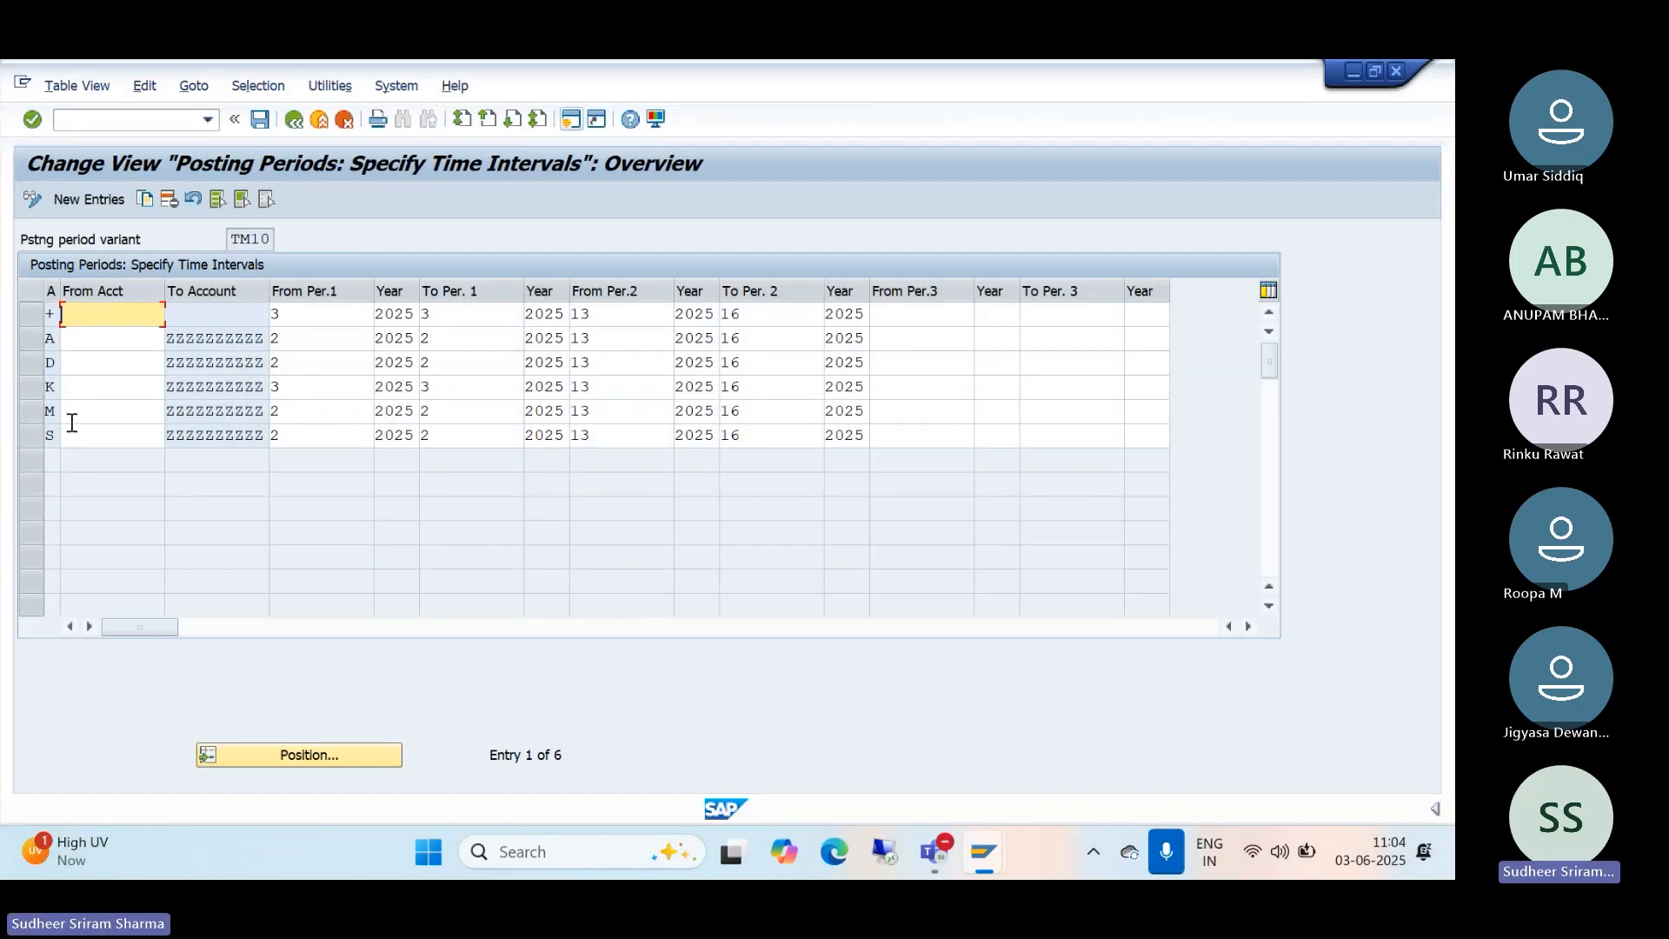
left_click(280, 435)
key("BackSpace")
type("3")
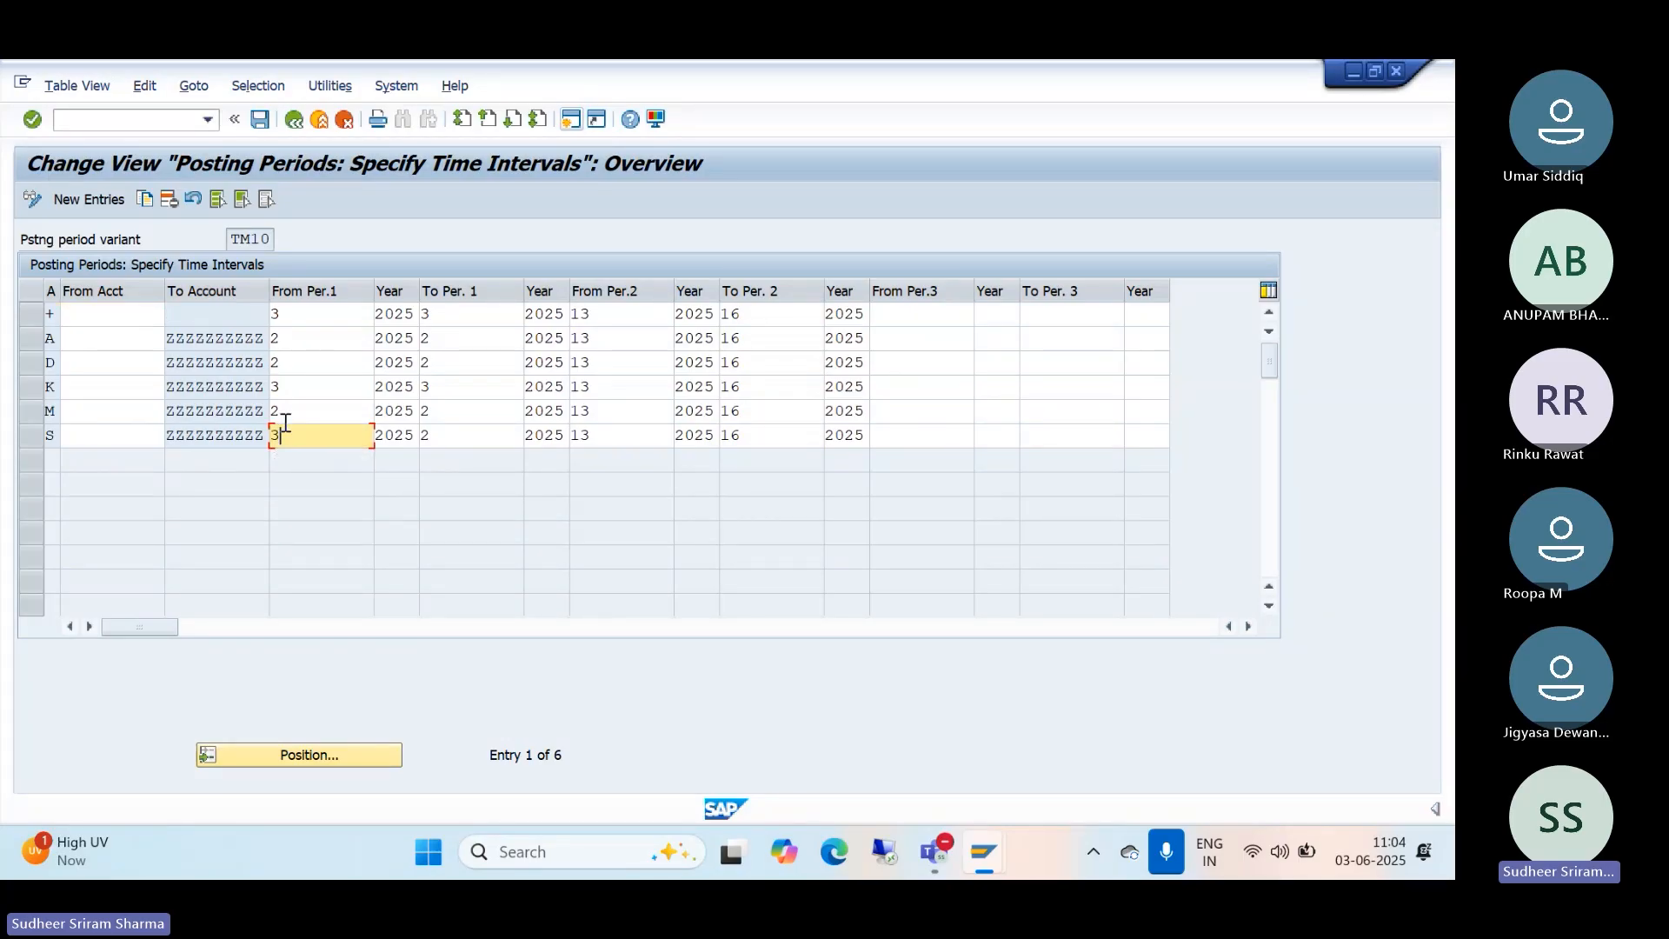
left_click(454, 437)
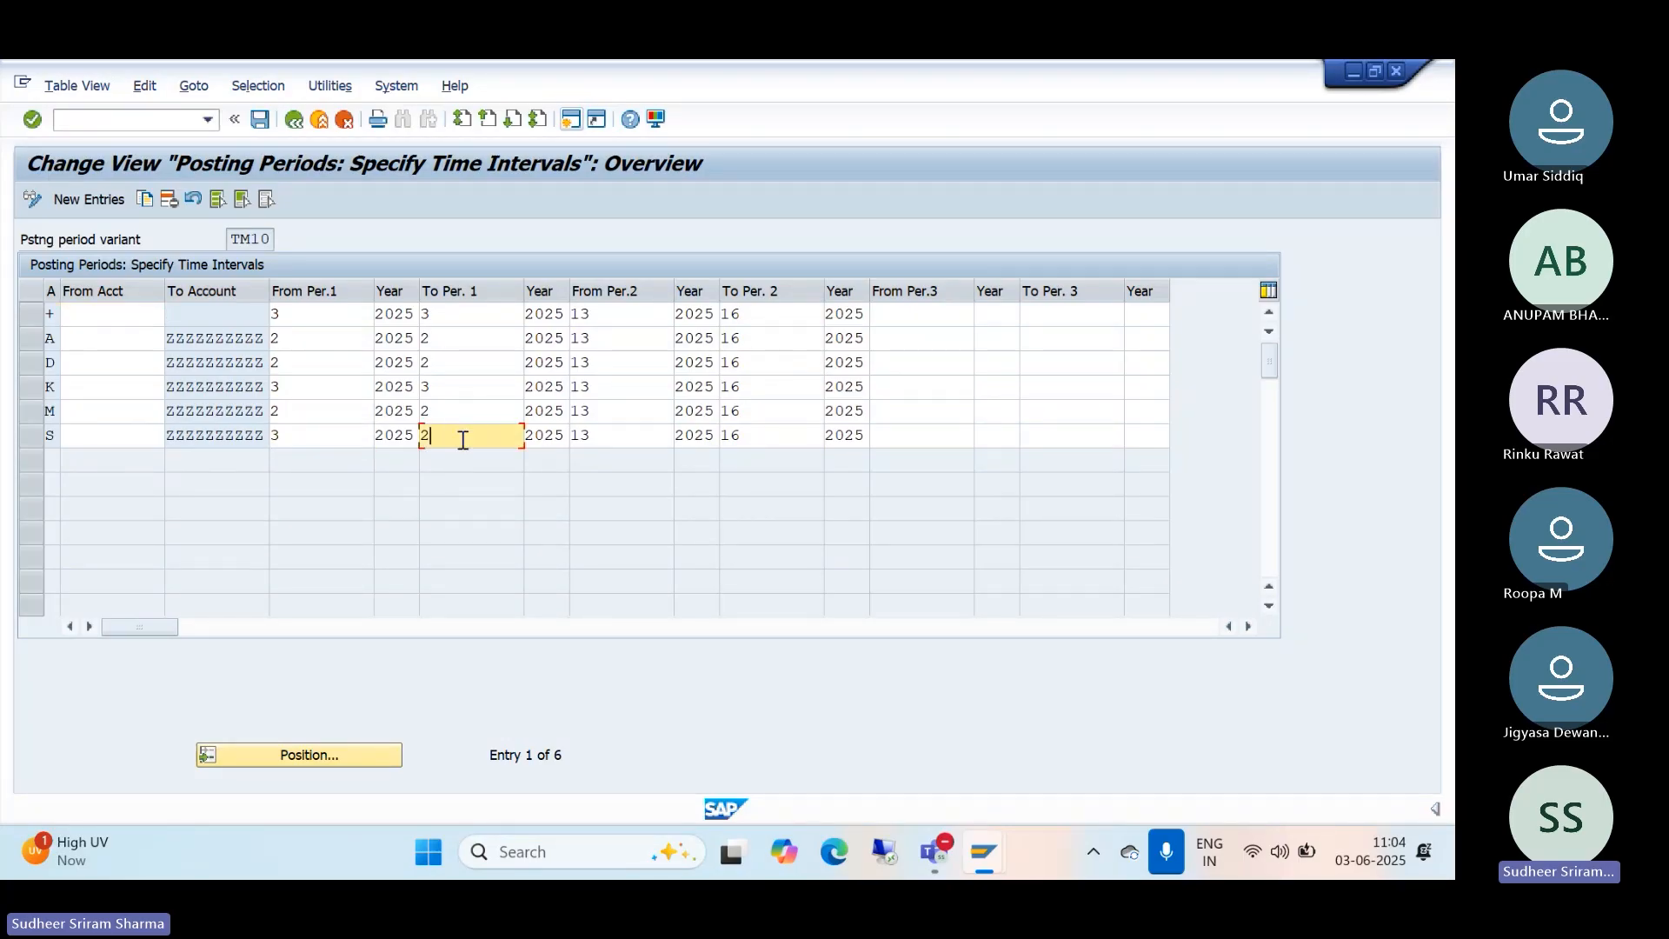
key("BackSpace")
type("3")
Step: Save the posting period change and confirm the customizing request
left_click(259, 119)
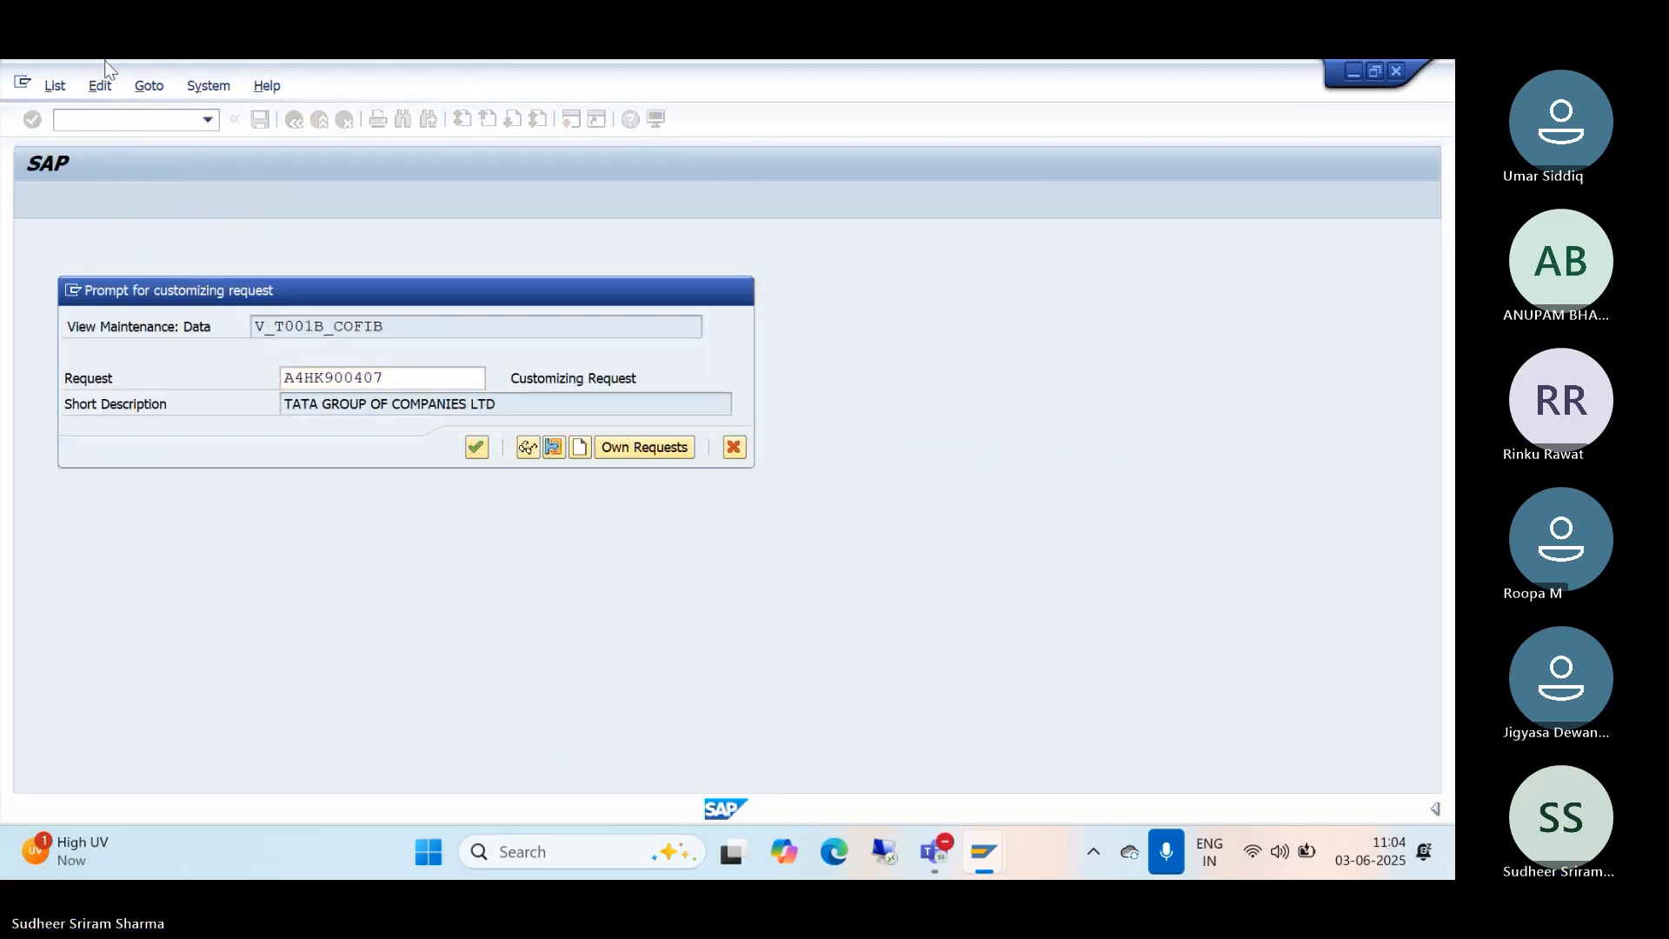
key("Return")
mouse_move(985, 848)
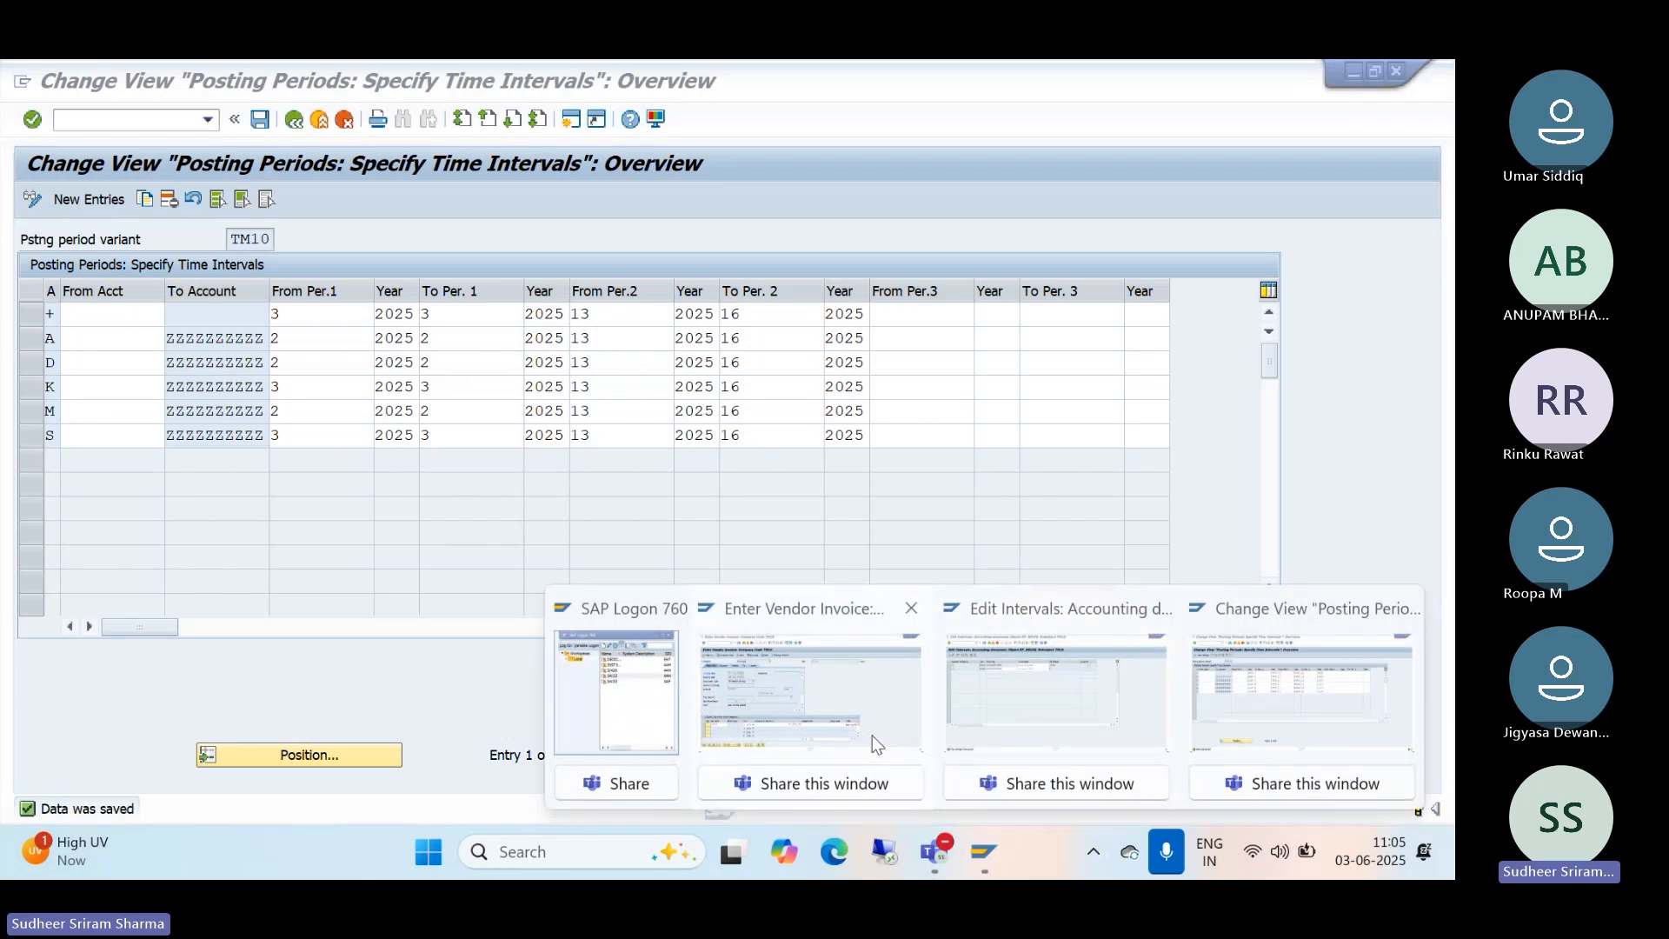
left_click(801, 695)
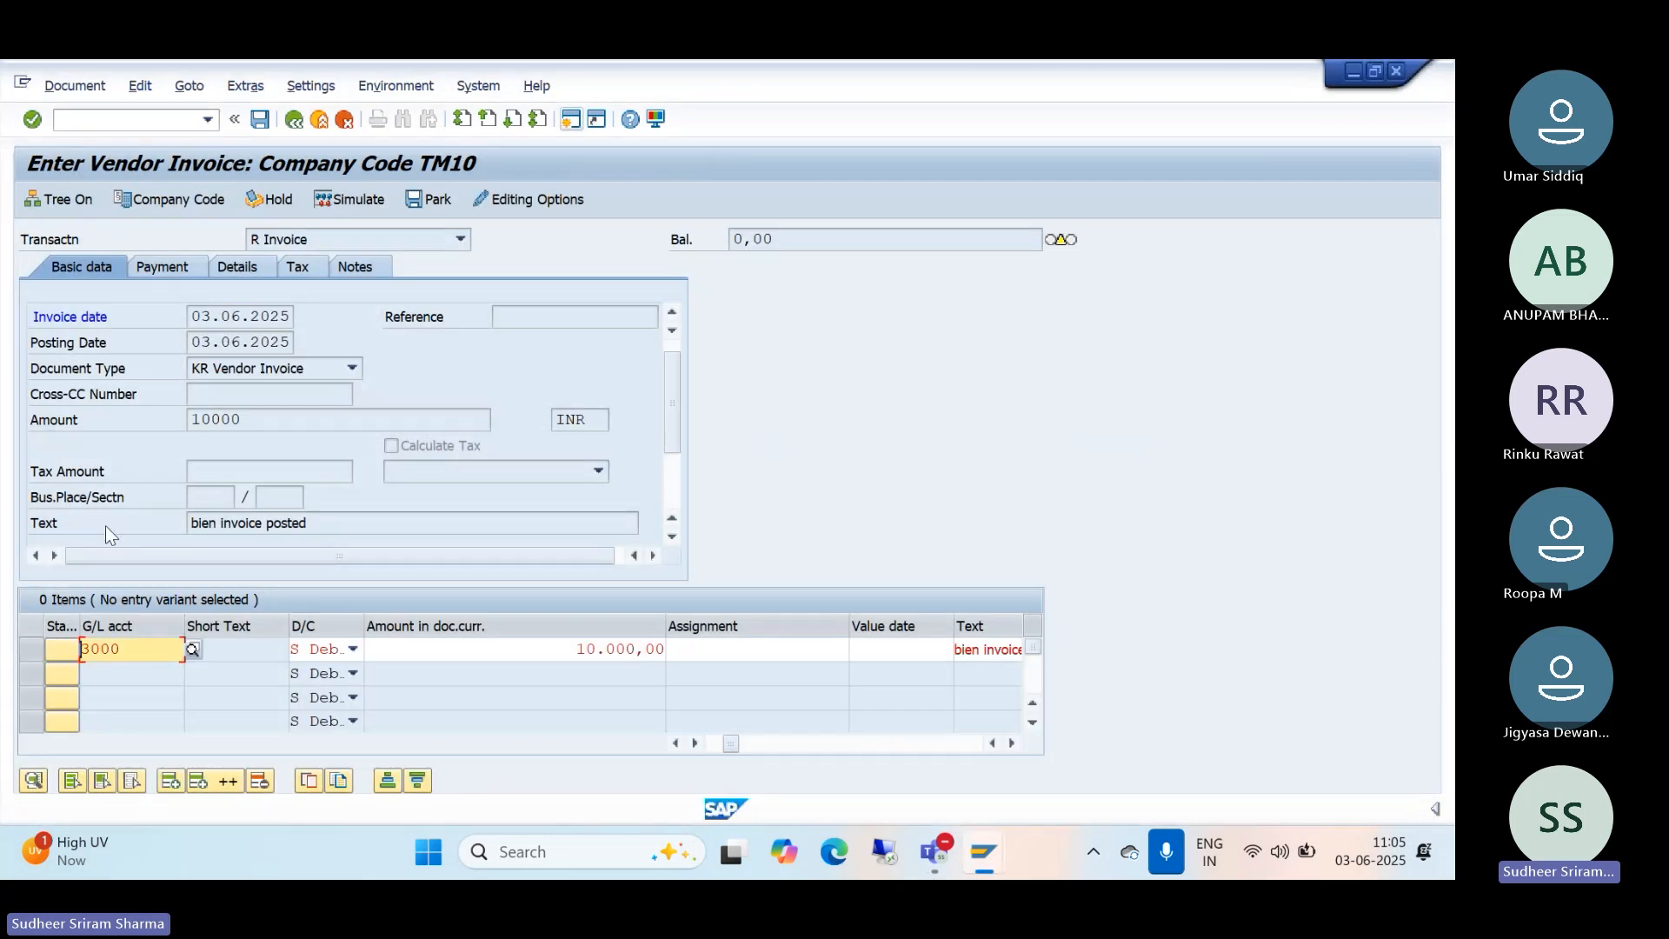
Step: Validate the 10.000,00 G/L 3000 line so the invoice balance shows 0,00
key("Return")
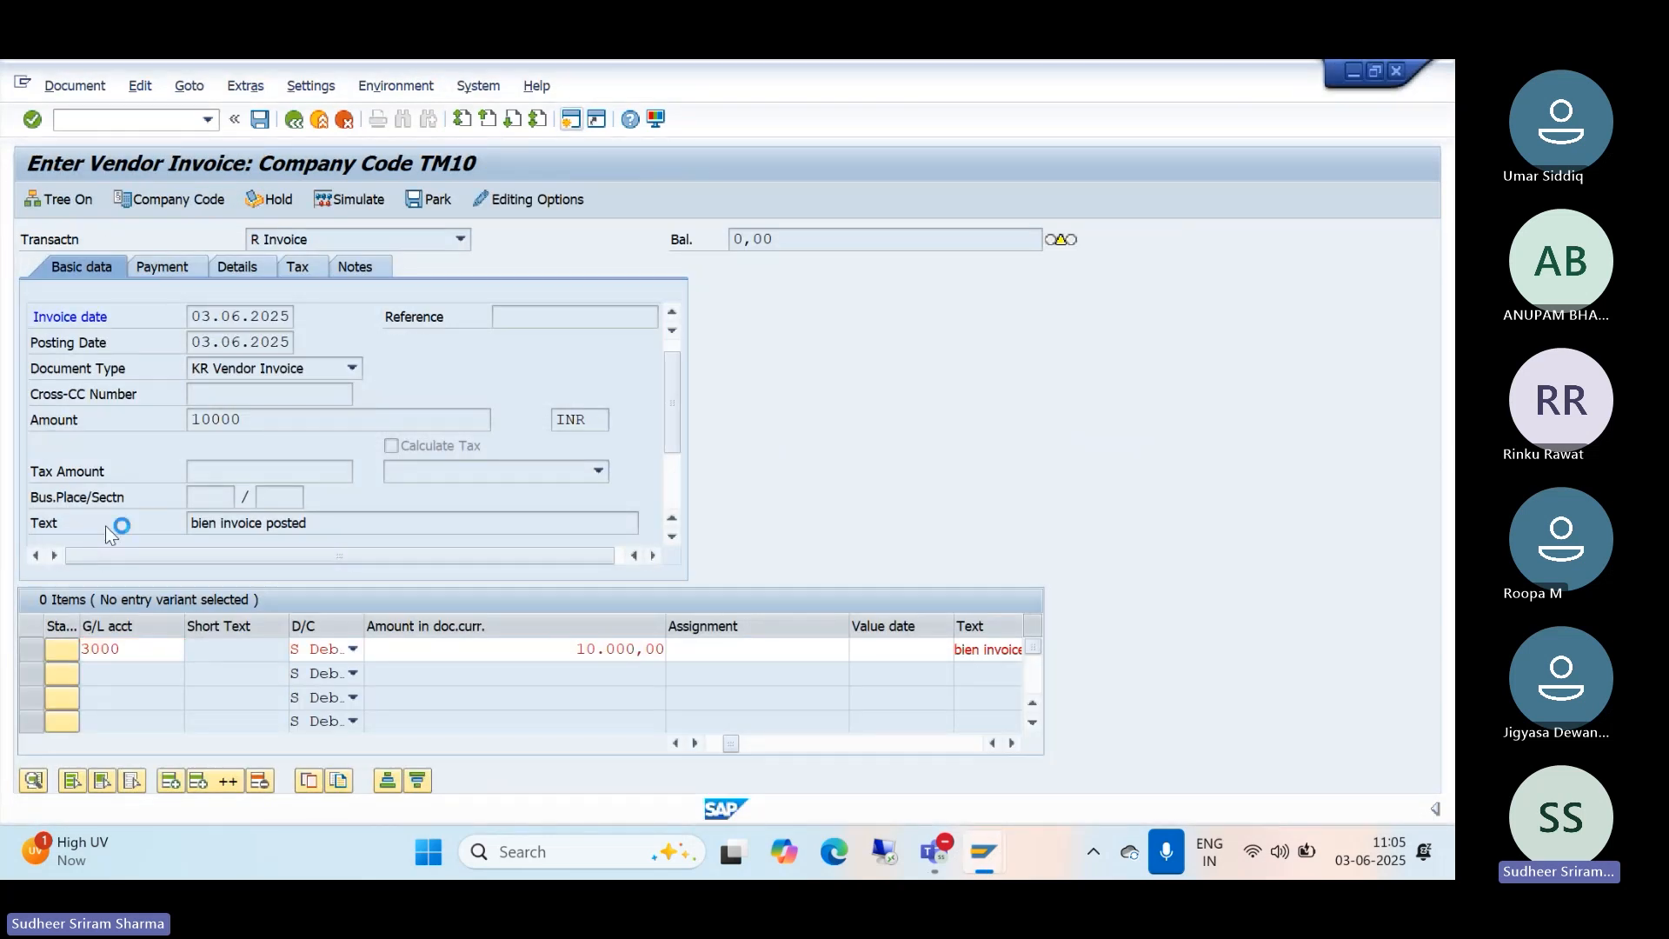
left_click(76, 675)
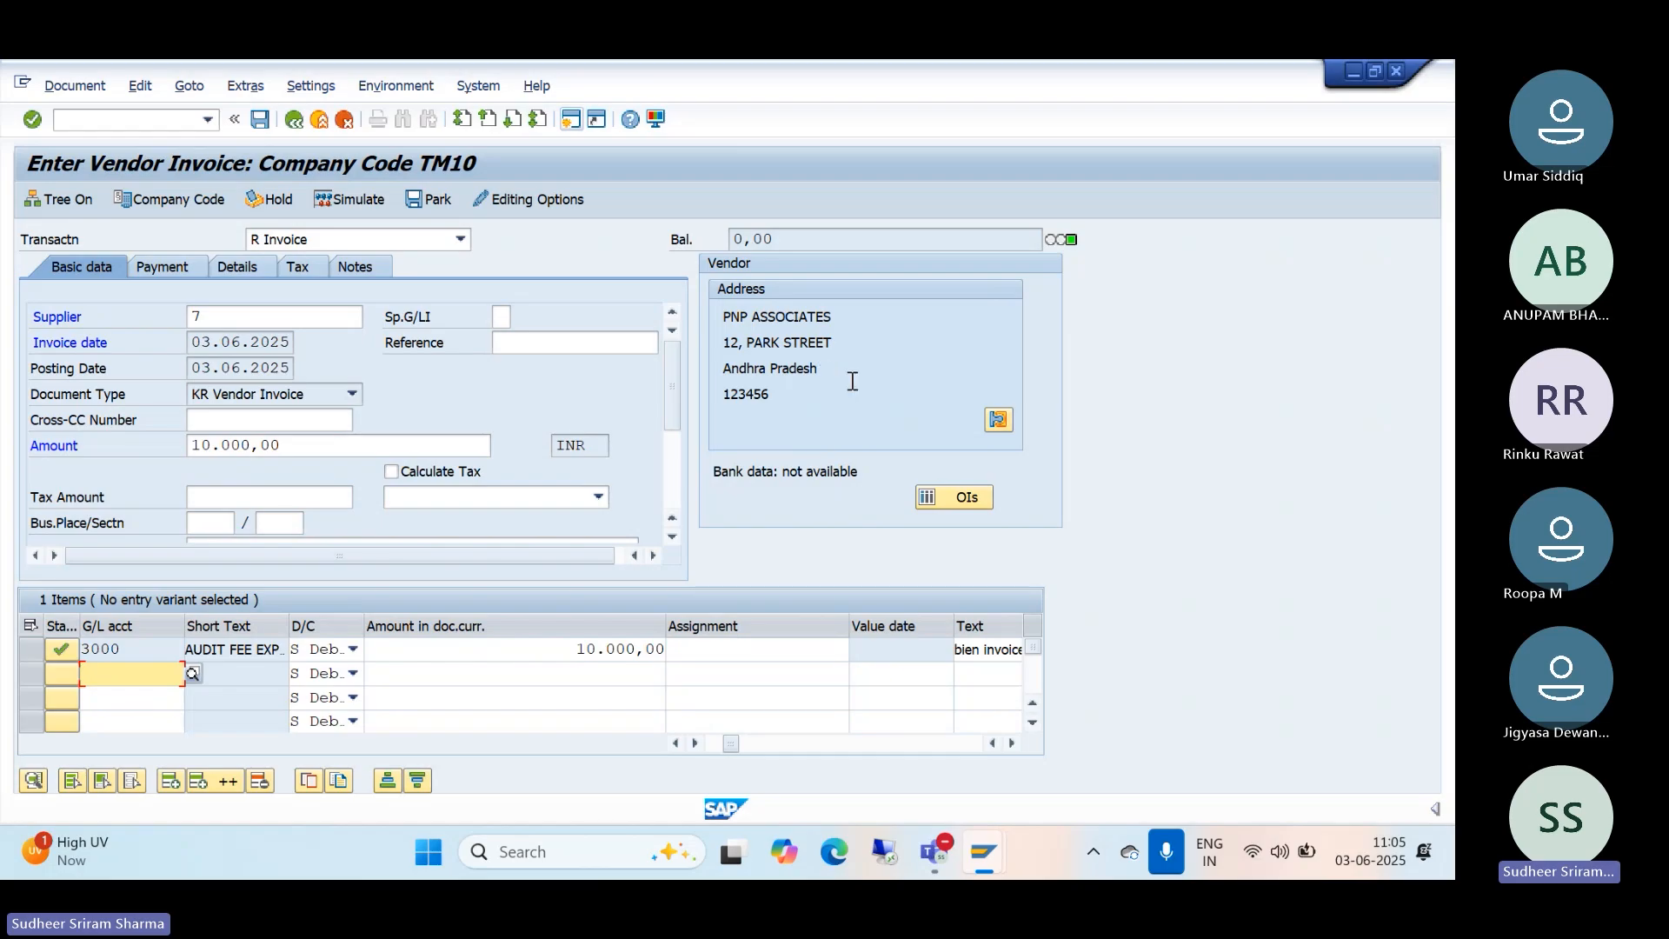
left_click(75, 86)
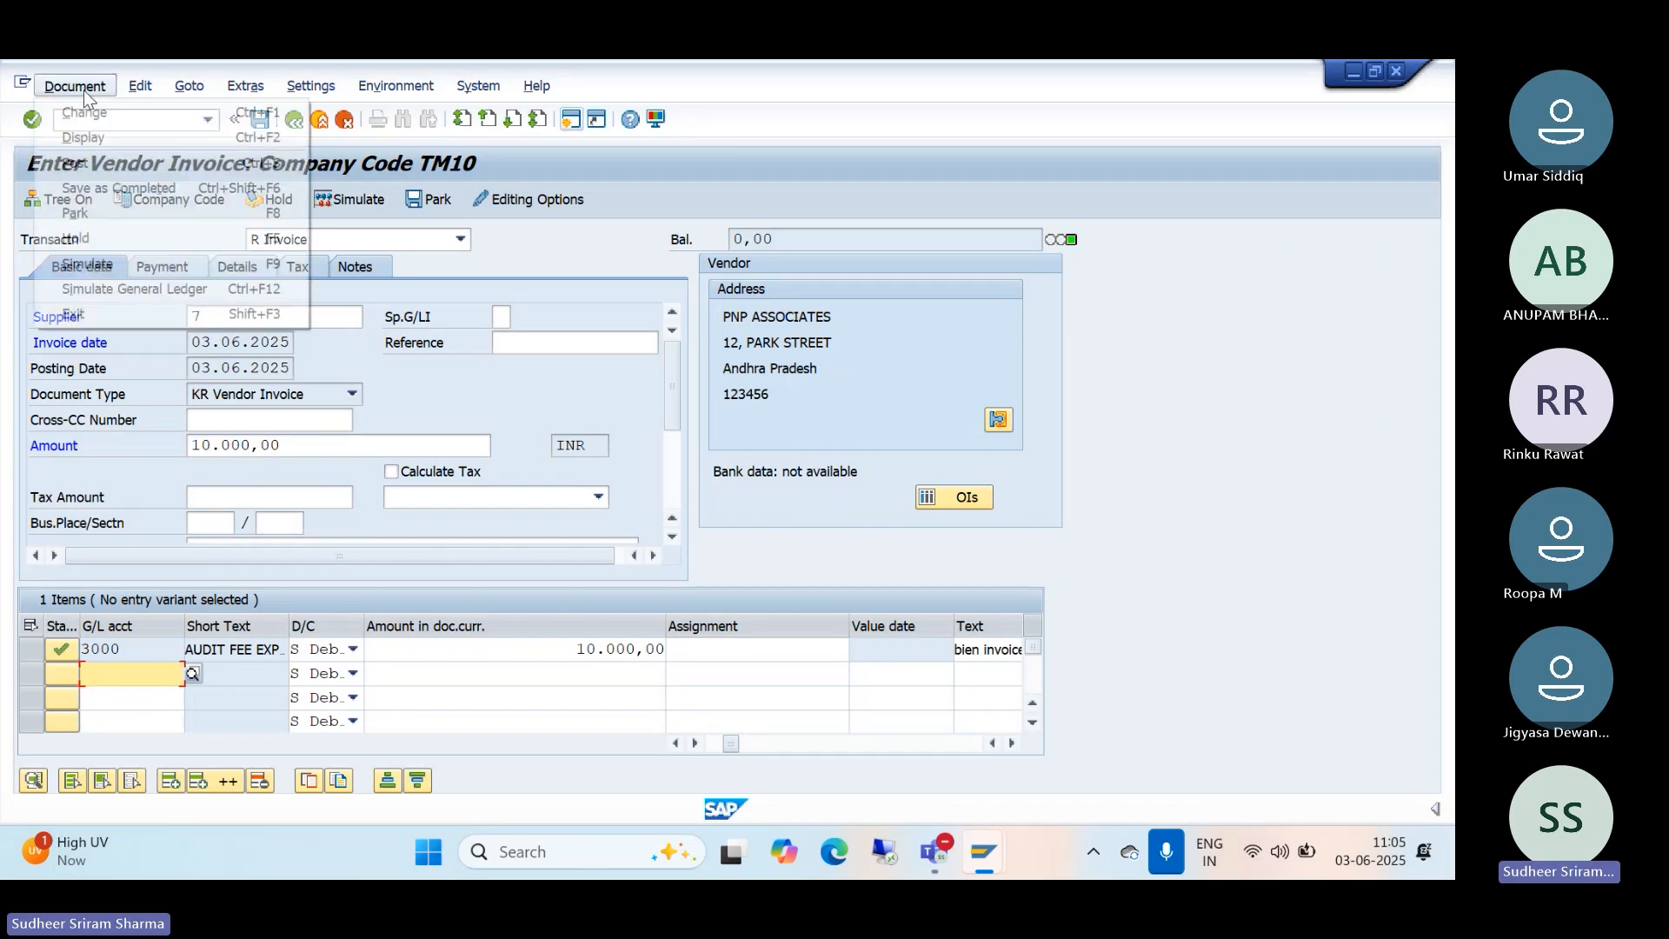
Step: Simulate the TM10 vendor invoice and post it as document 2000
left_click(117, 265)
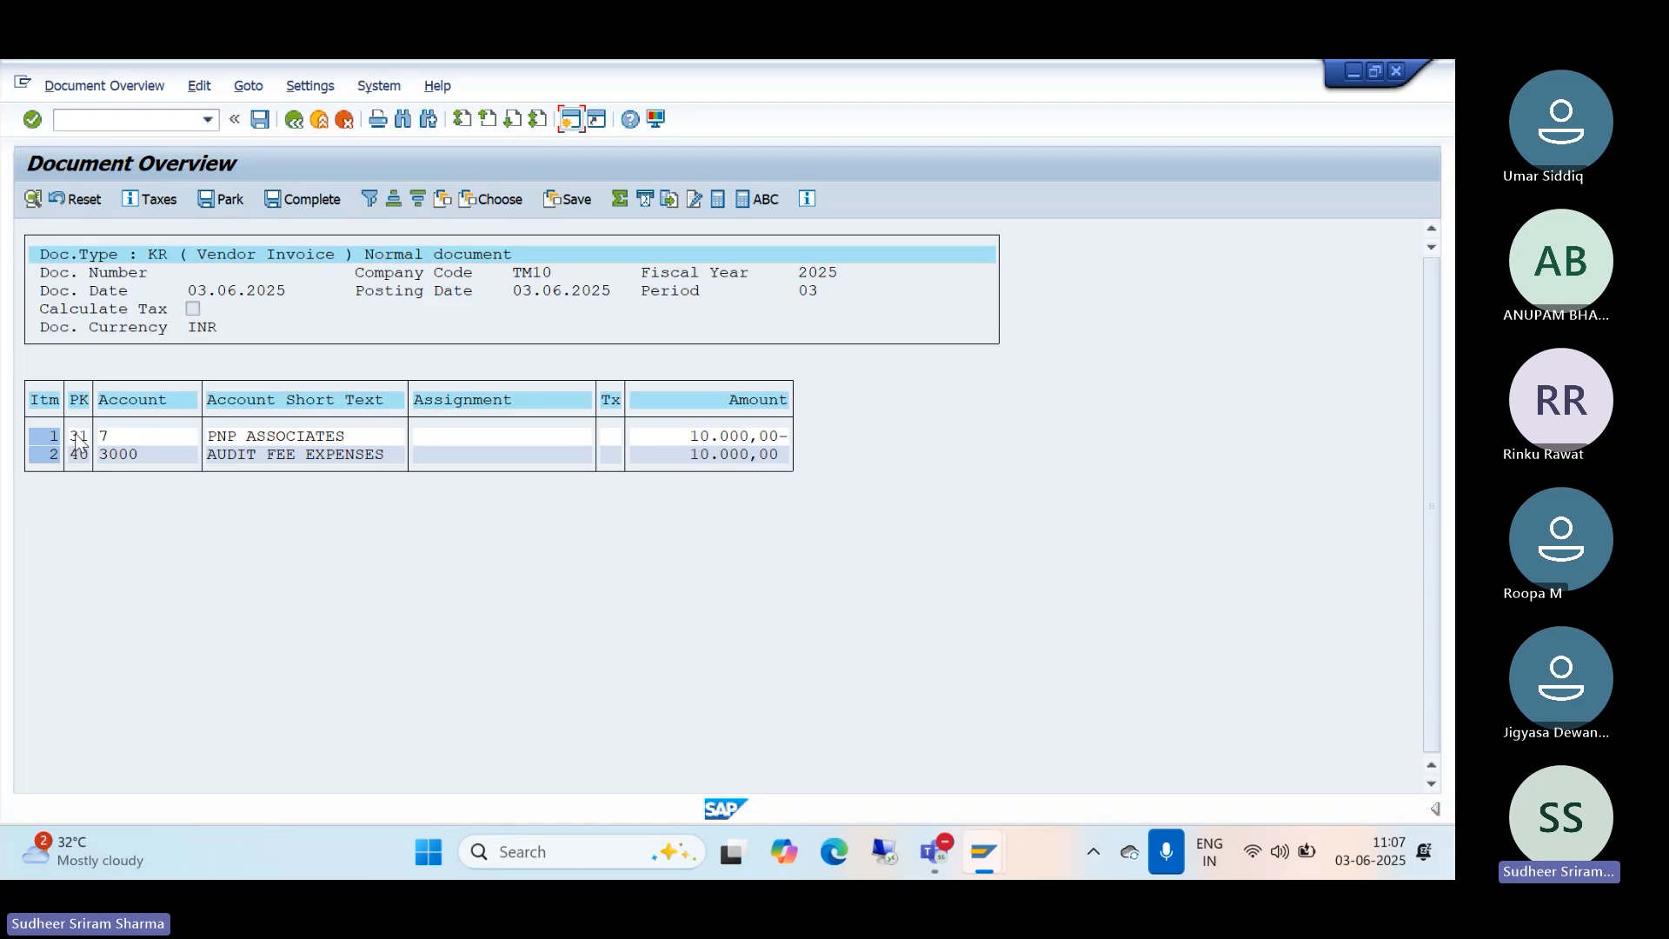
left_click(260, 120)
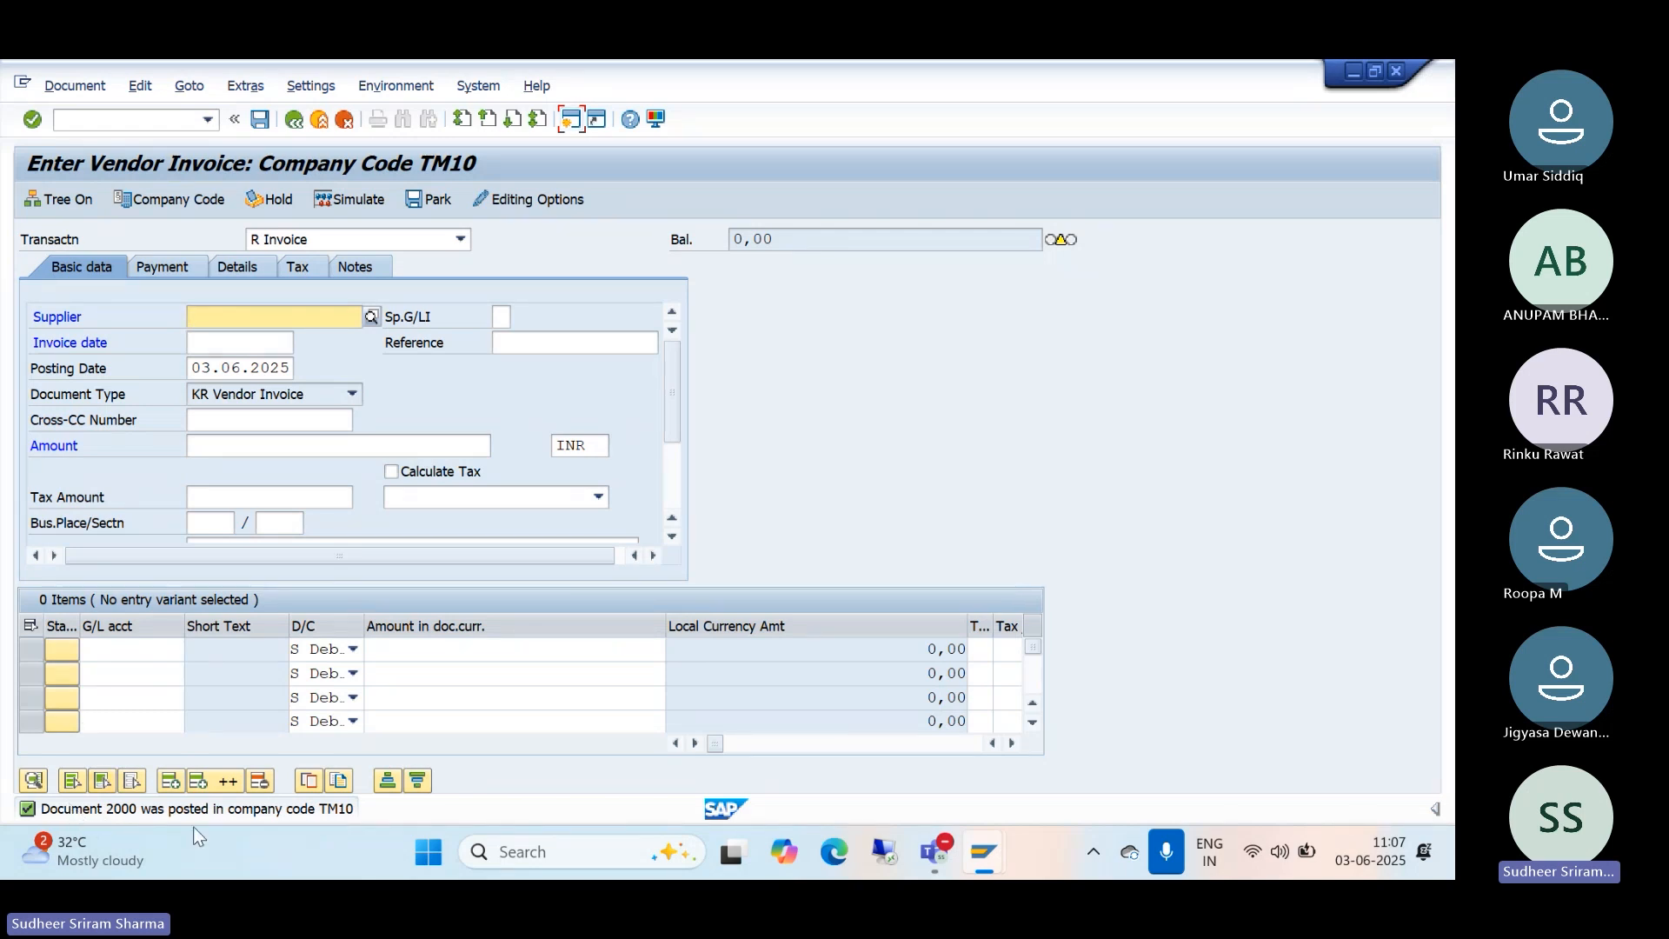
Step: Display TM10's number range intervals to check that interval 19's status shows 2000
mouse_move(991, 855)
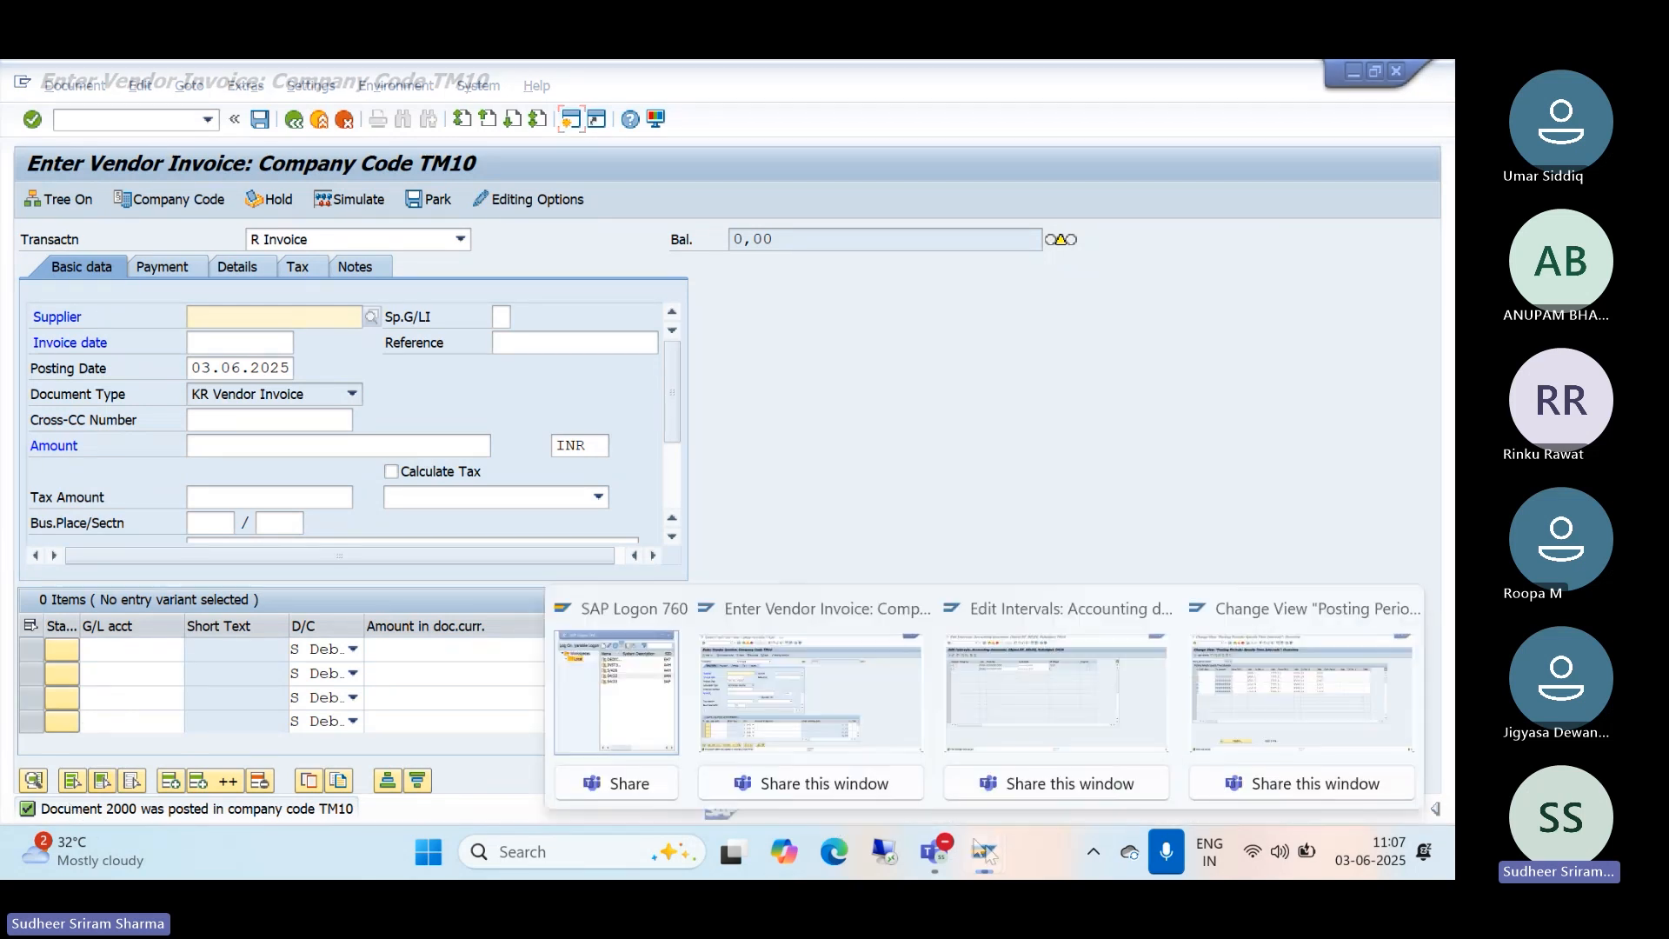
left_click(1024, 731)
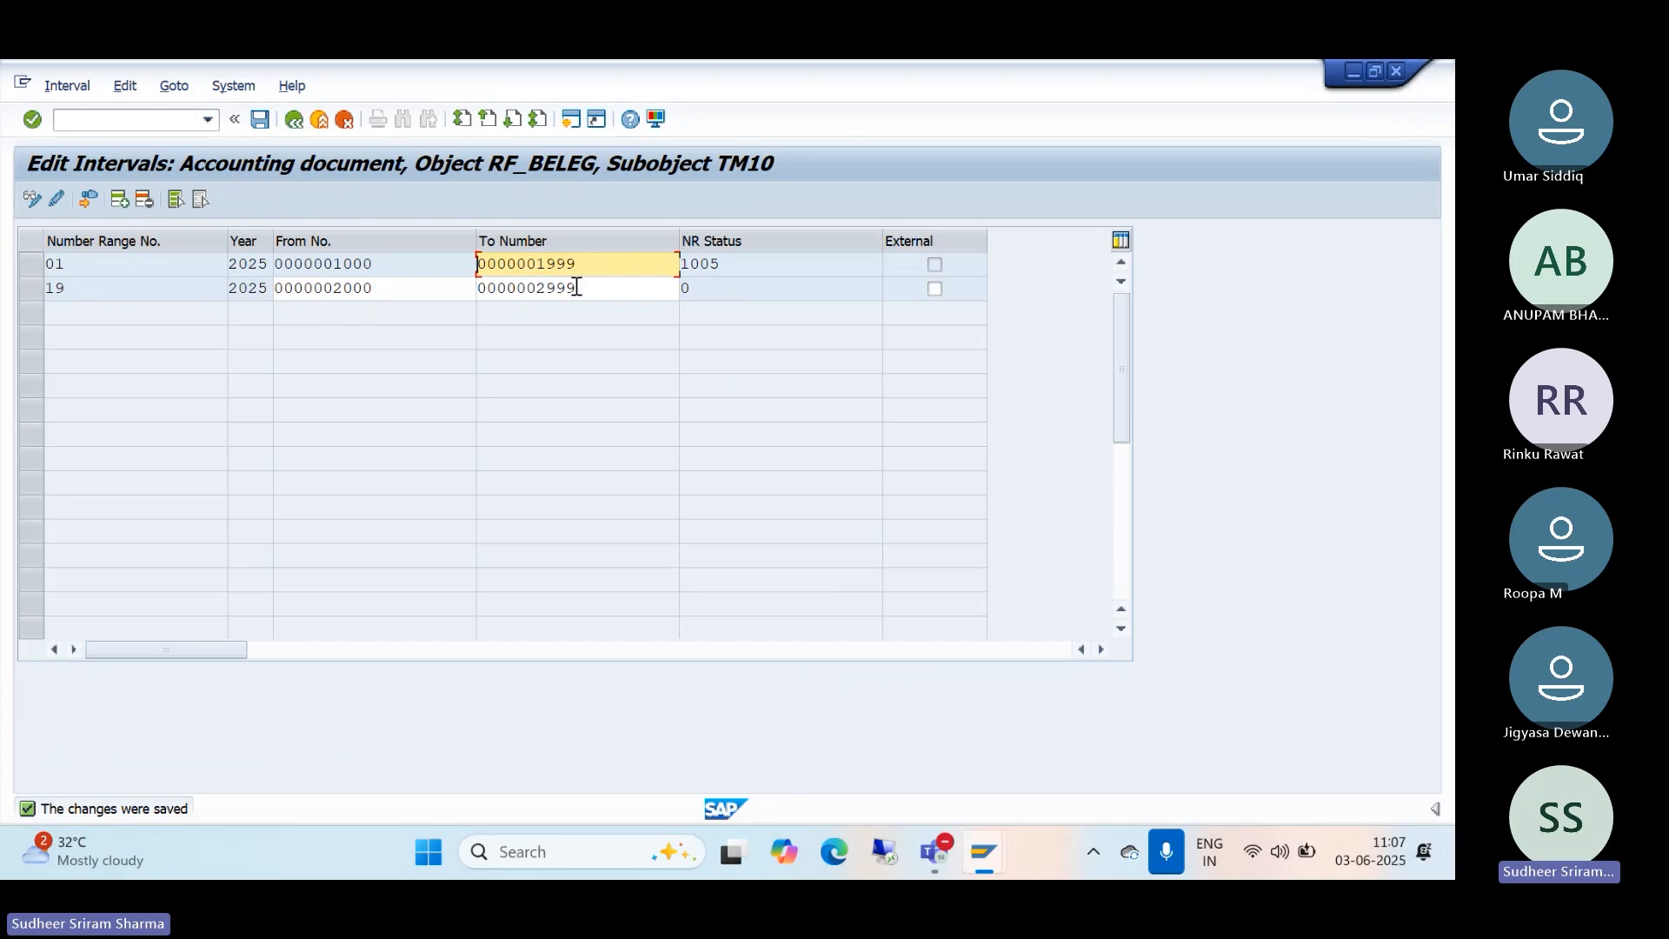
left_click(77, 89)
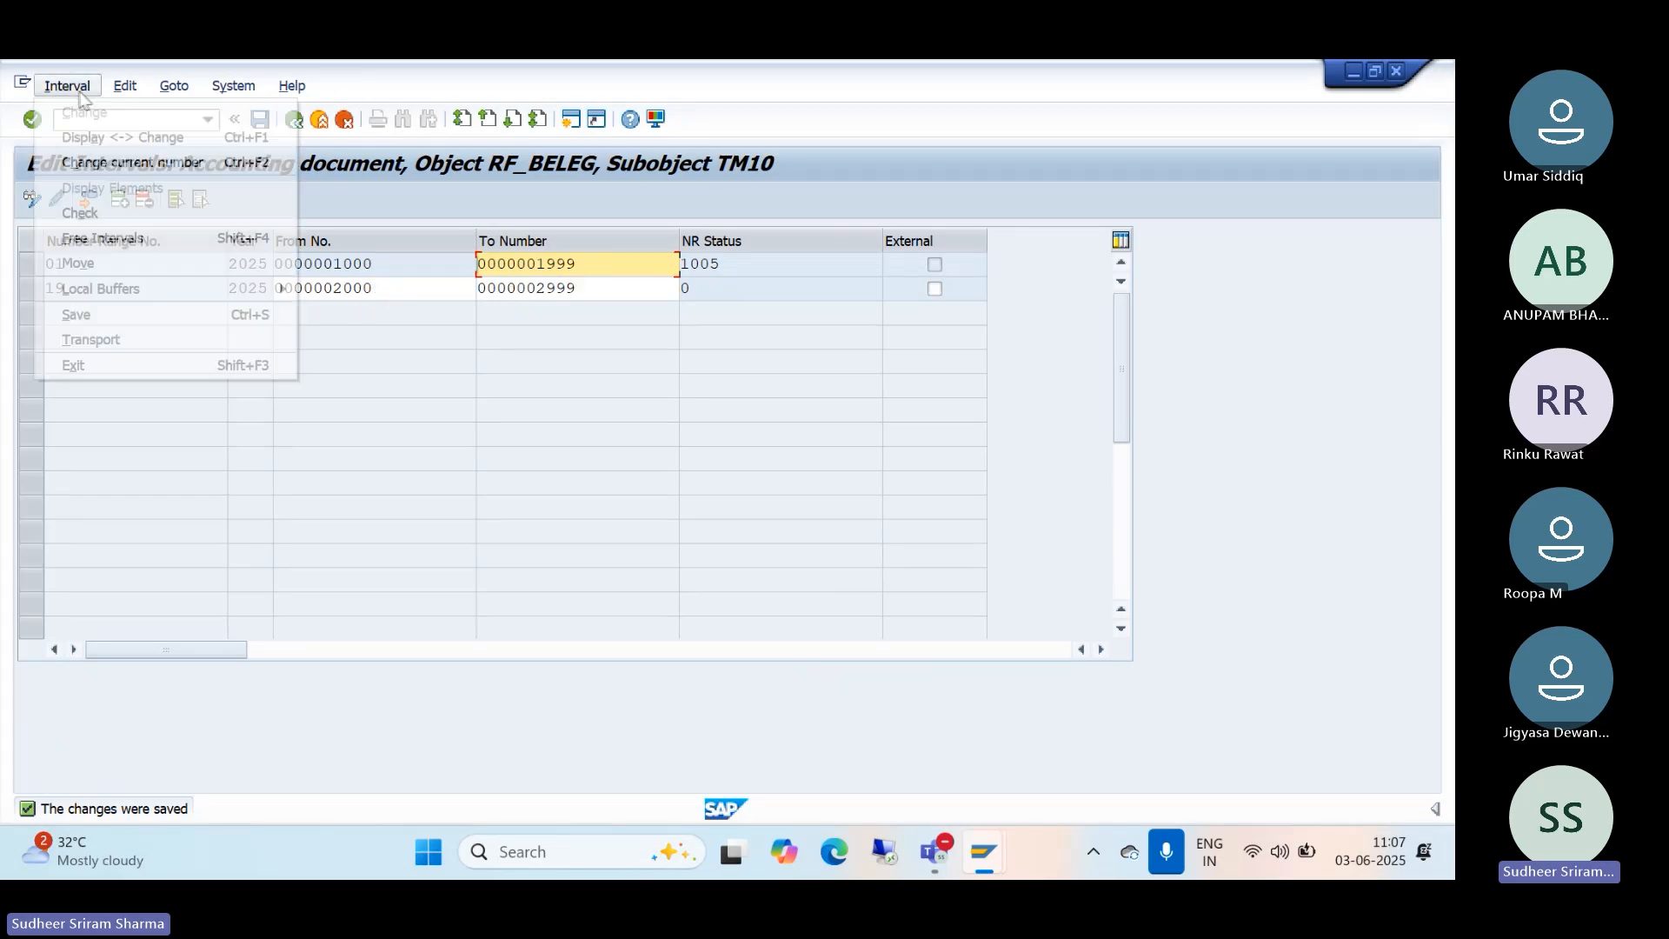
left_click(416, 206)
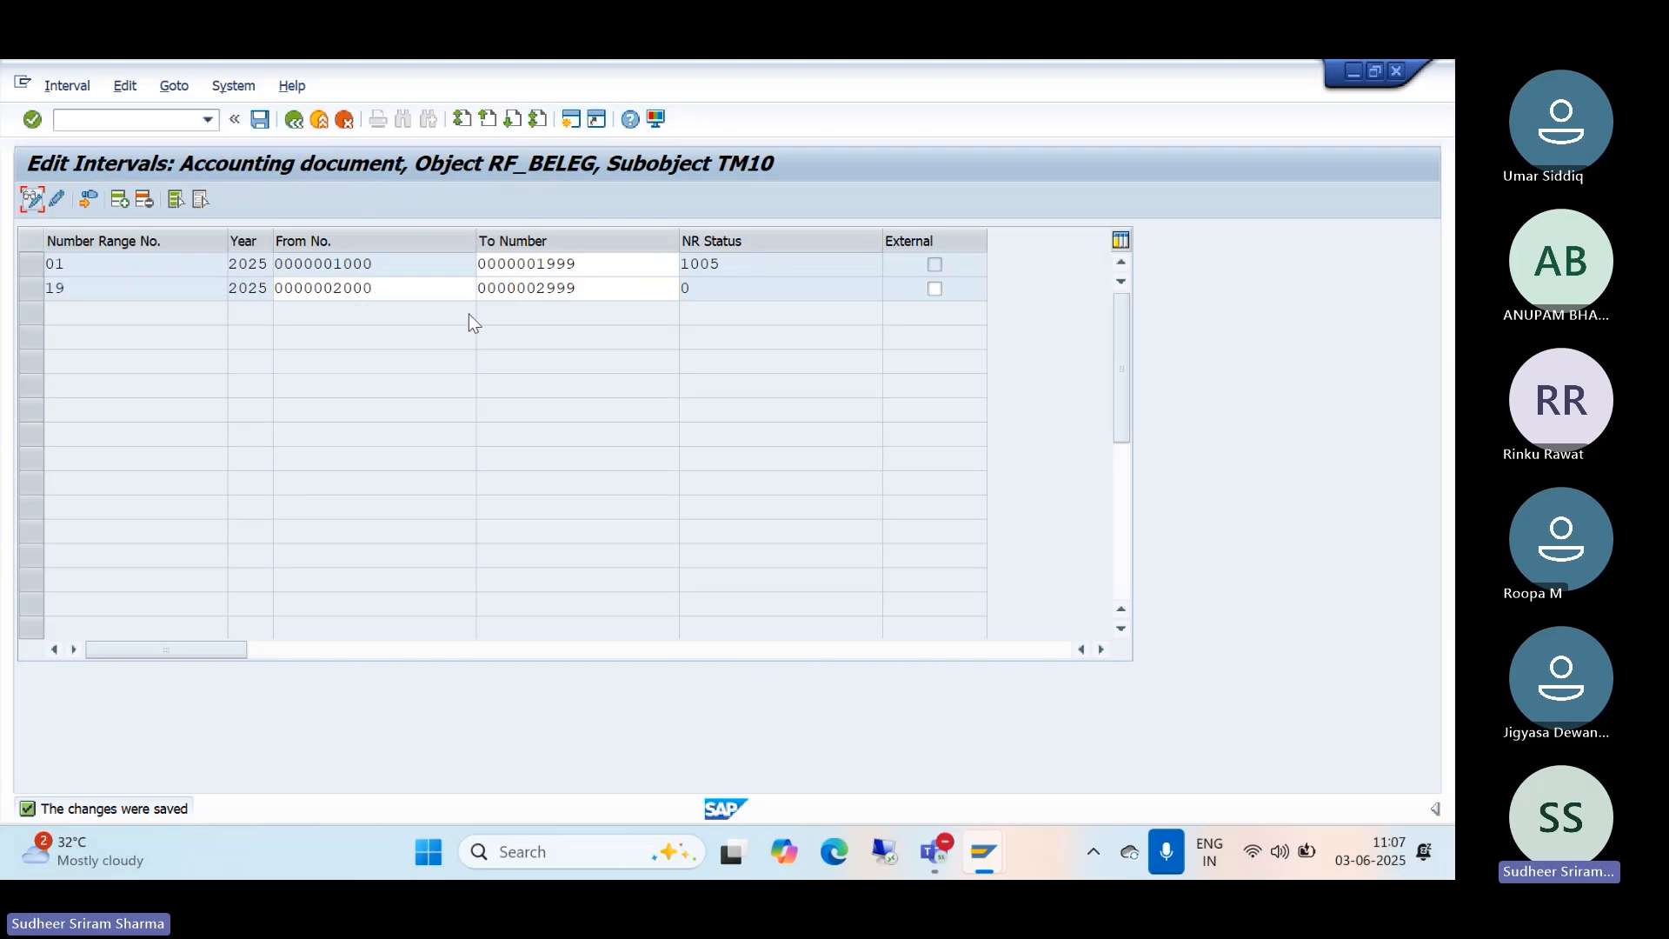
left_click(293, 121)
left_click(167, 315)
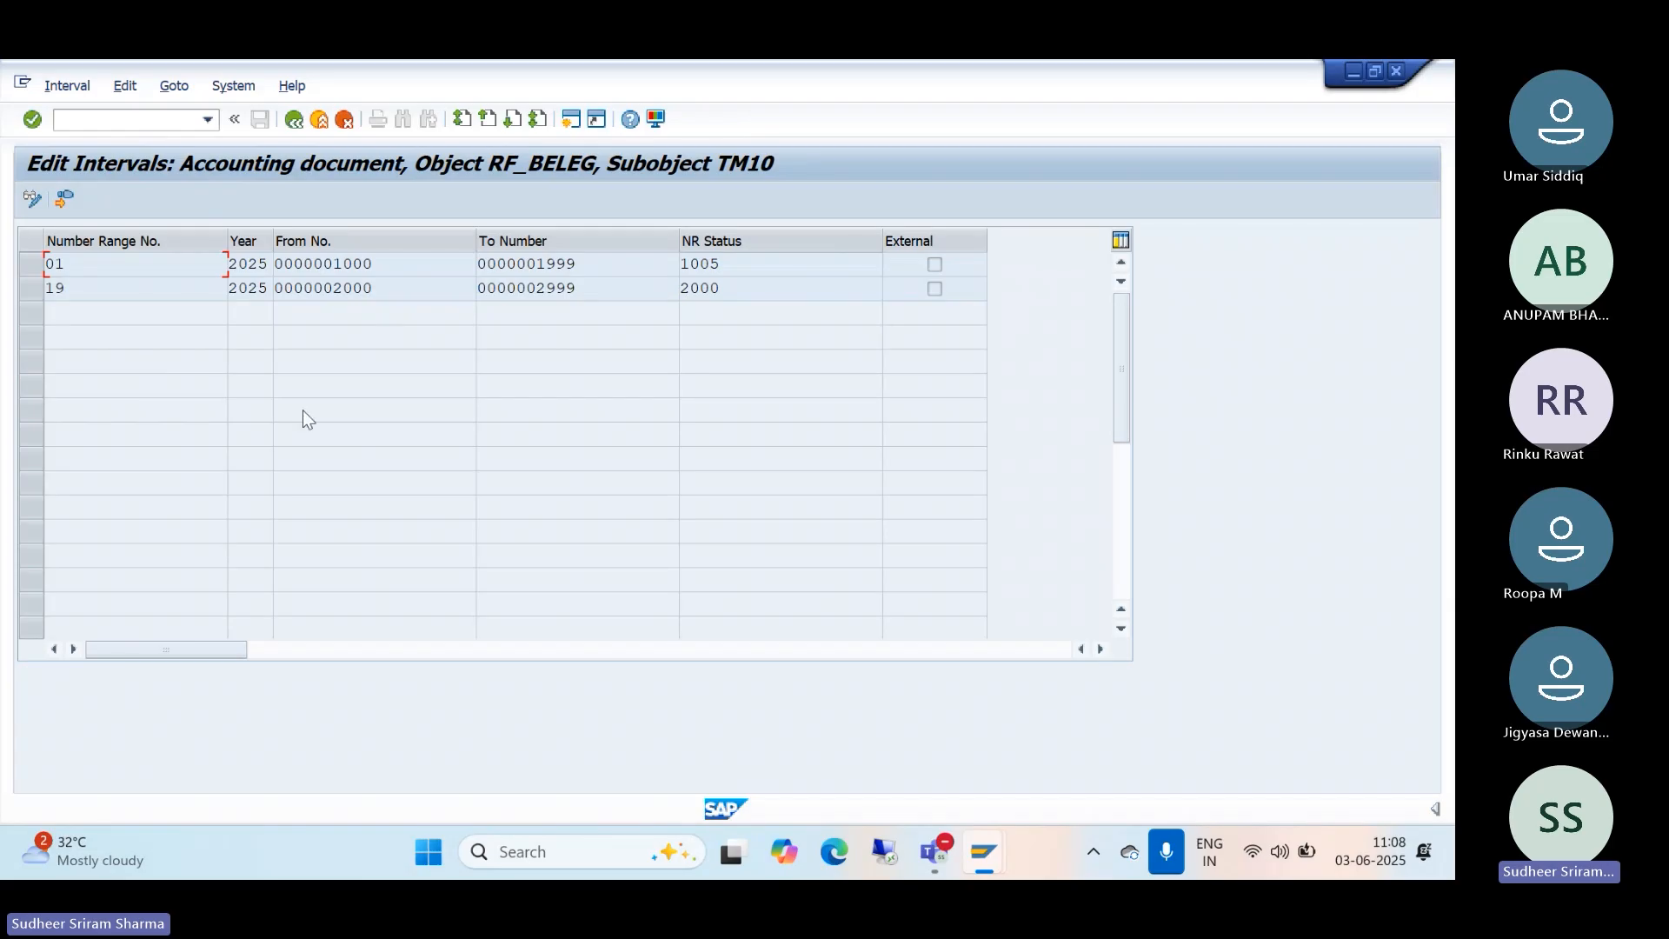
Step: Back out of number range and document type configuration to SAP Easy Access
left_click(301, 122)
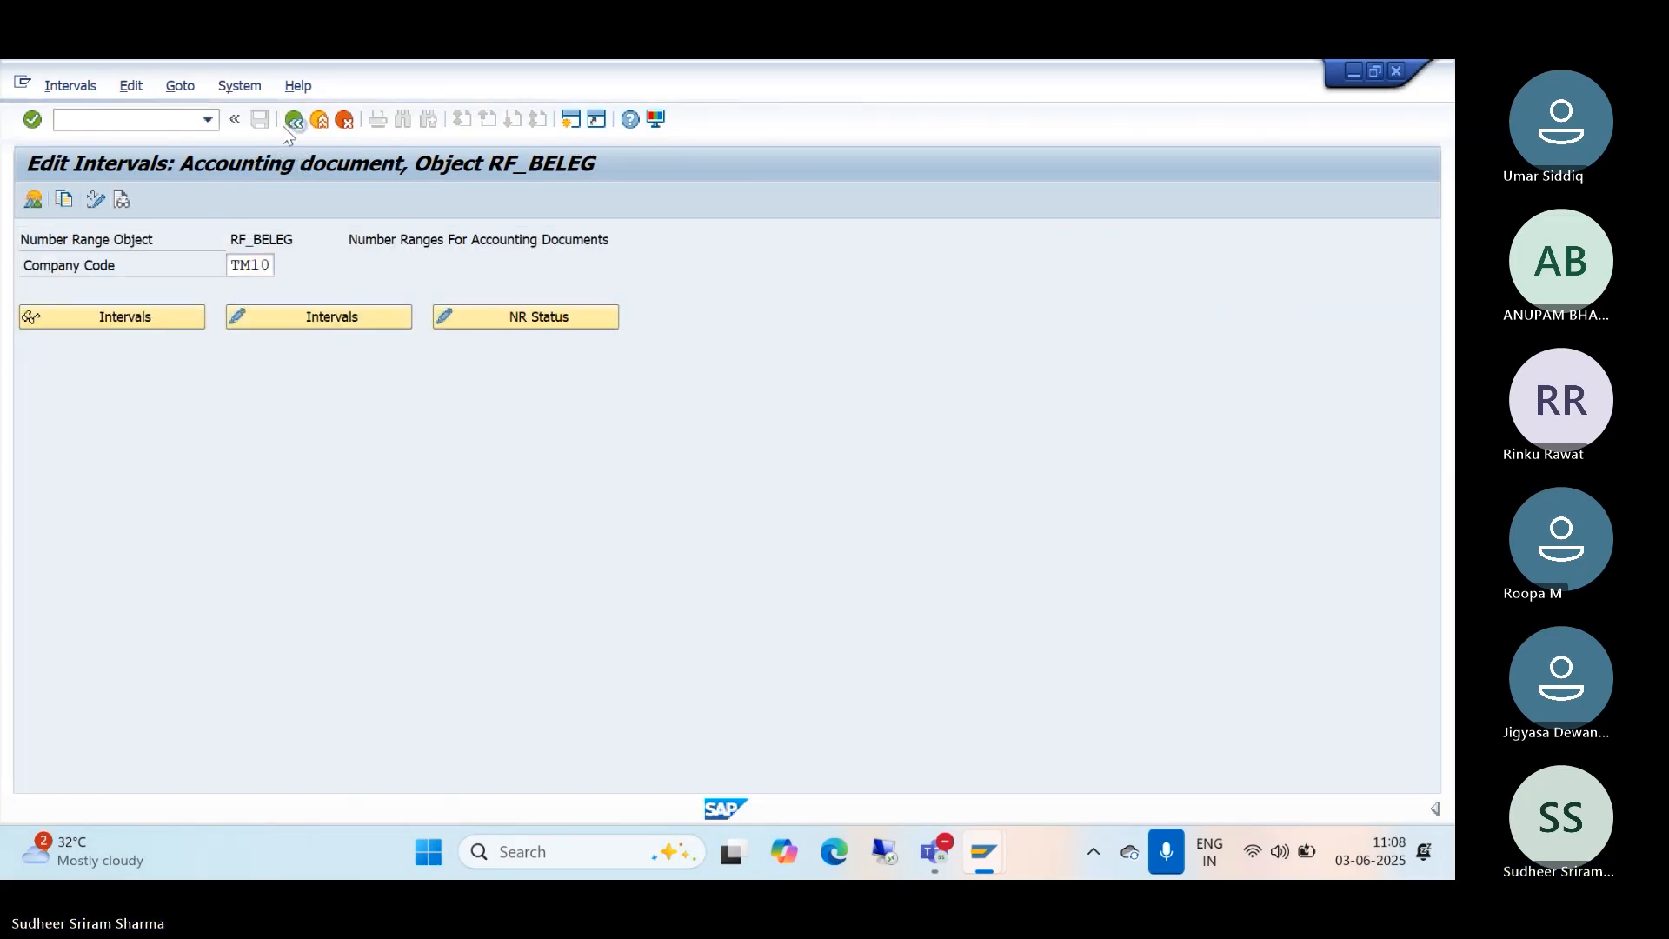
left_click(284, 126)
left_click(293, 126)
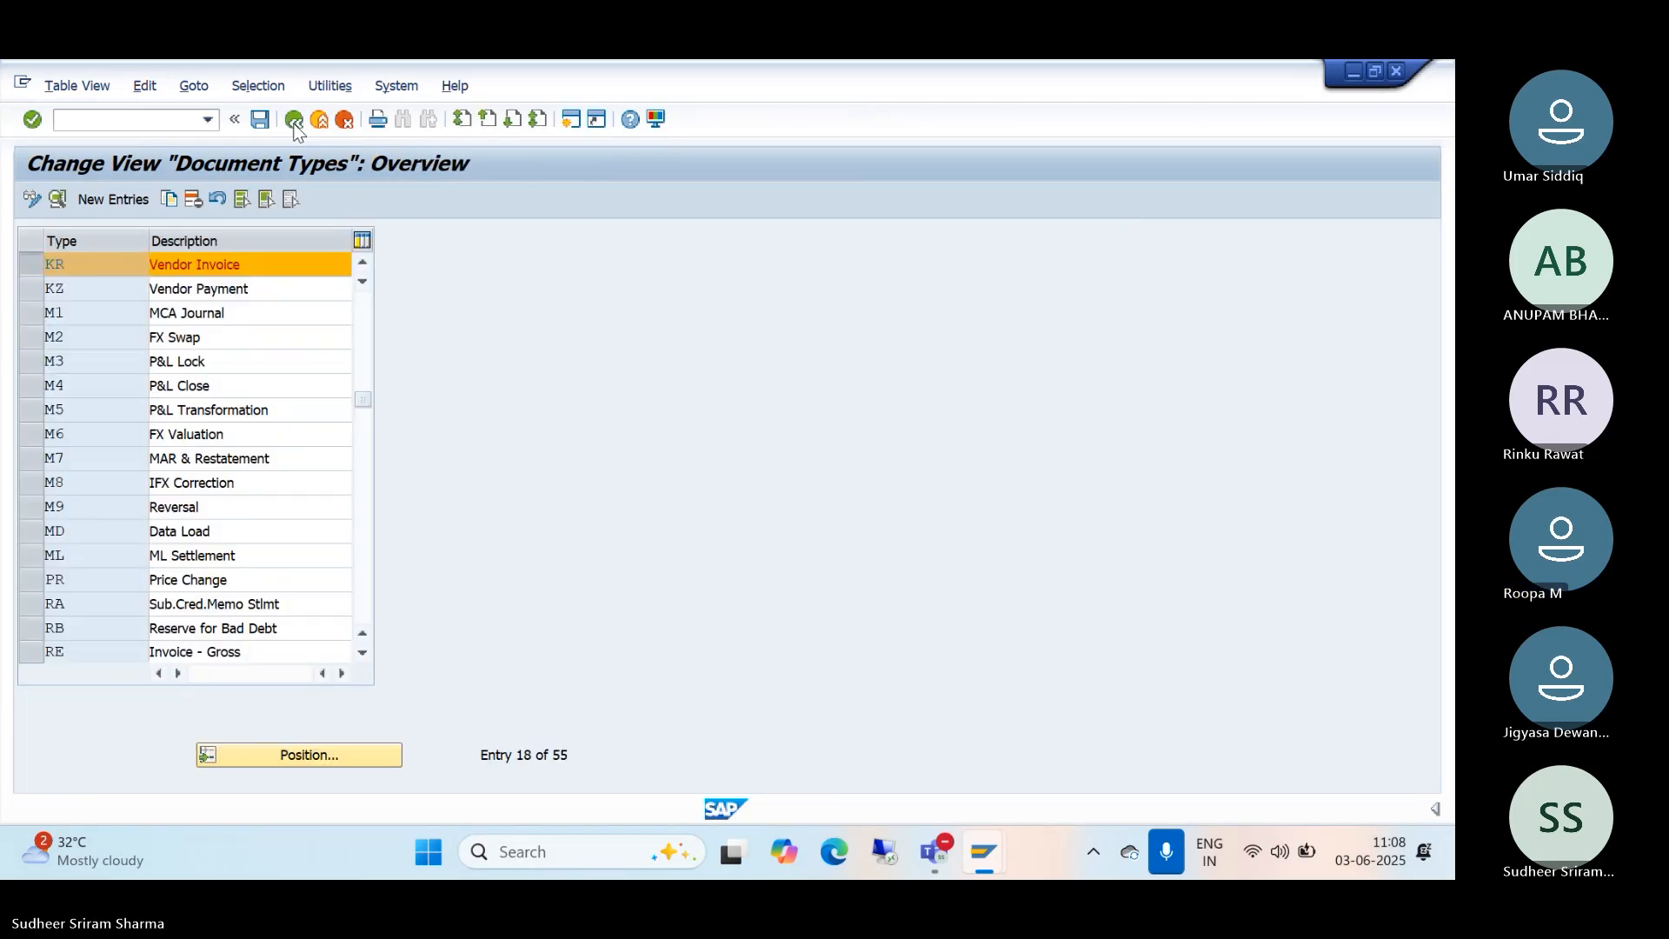
left_click(294, 122)
Step: Stop recording and transcription of the S4FICO 10AM BATCH Teams meeting
mouse_move(946, 852)
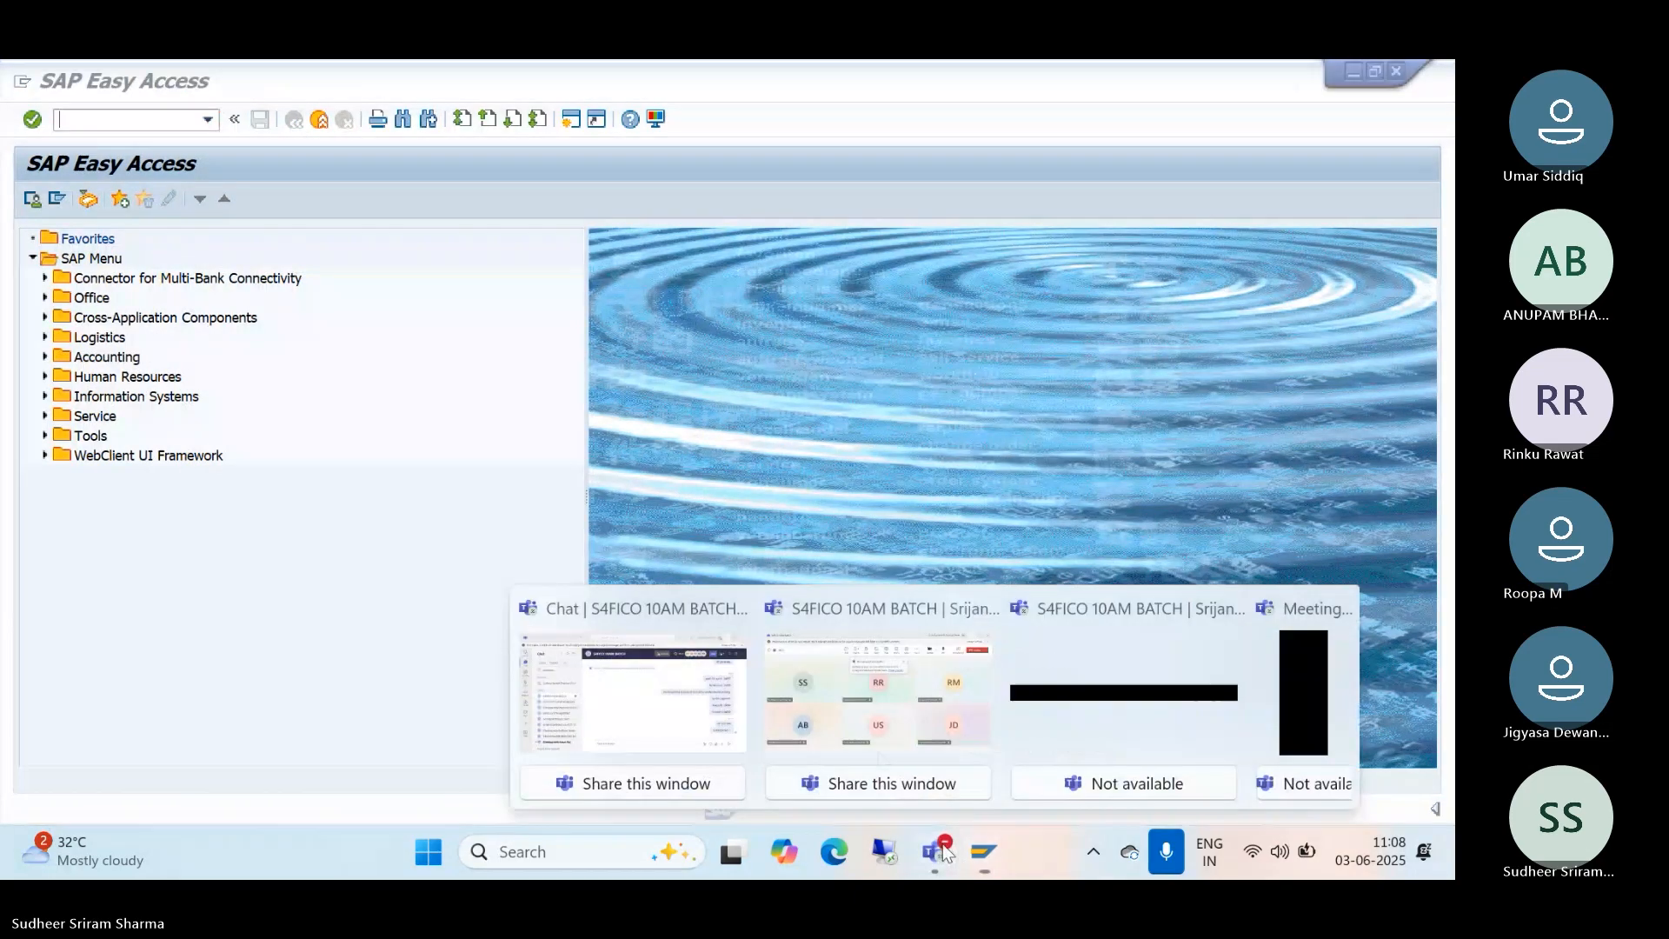
left_click(876, 746)
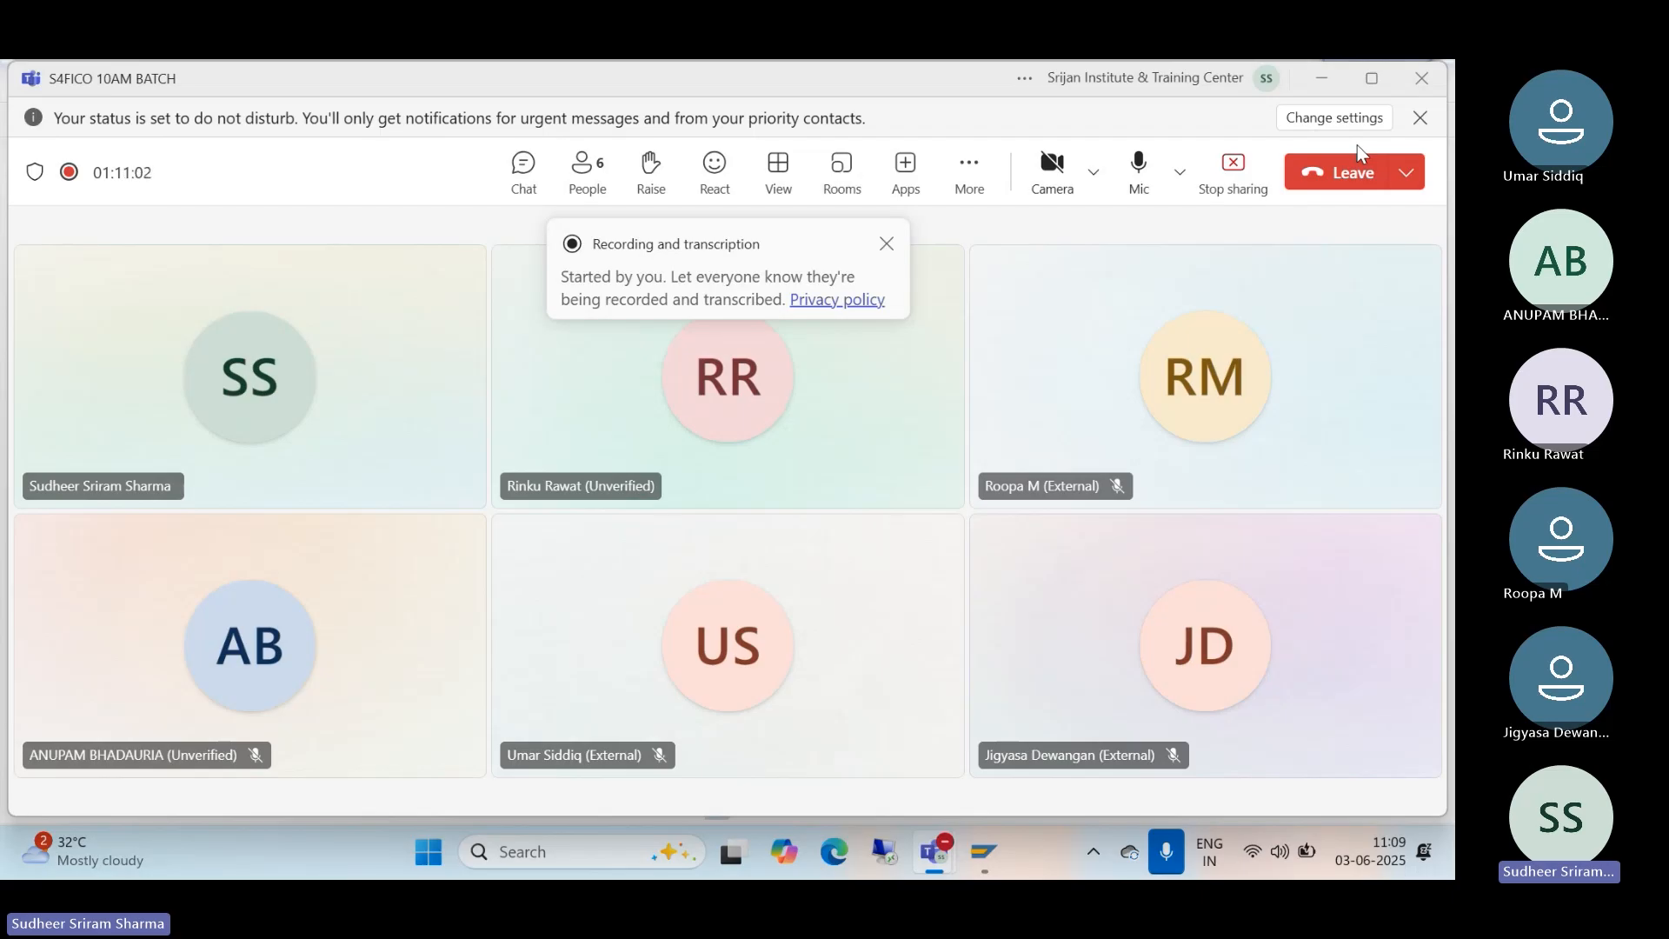
left_click(976, 171)
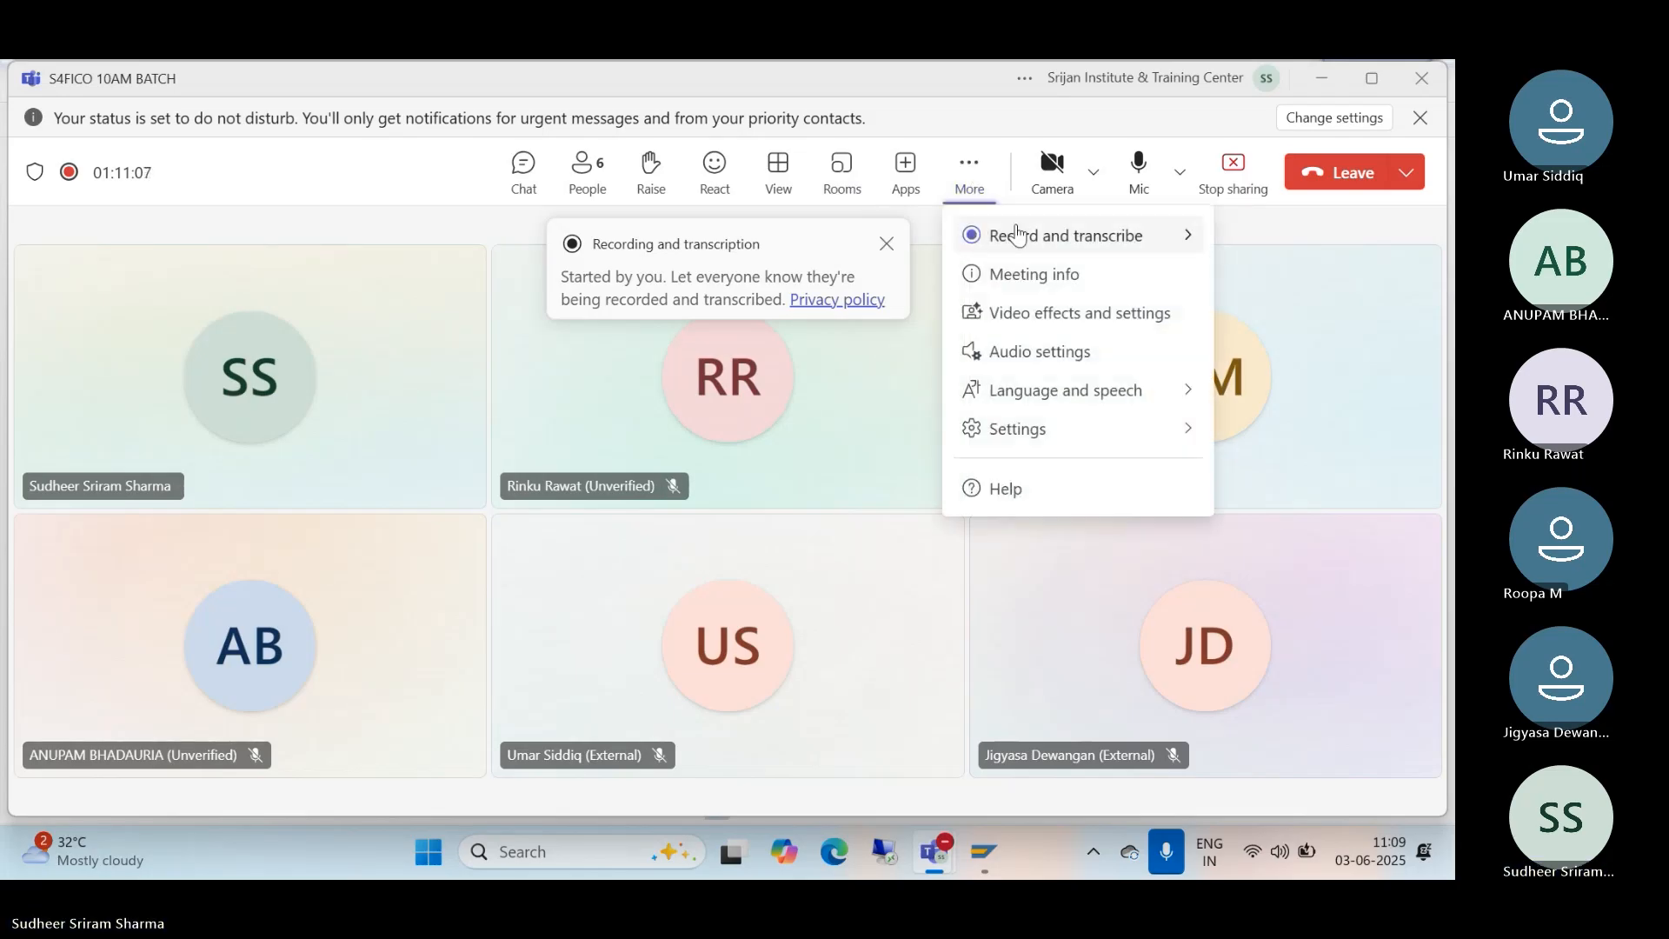
mouse_move(1008, 240)
left_click(880, 247)
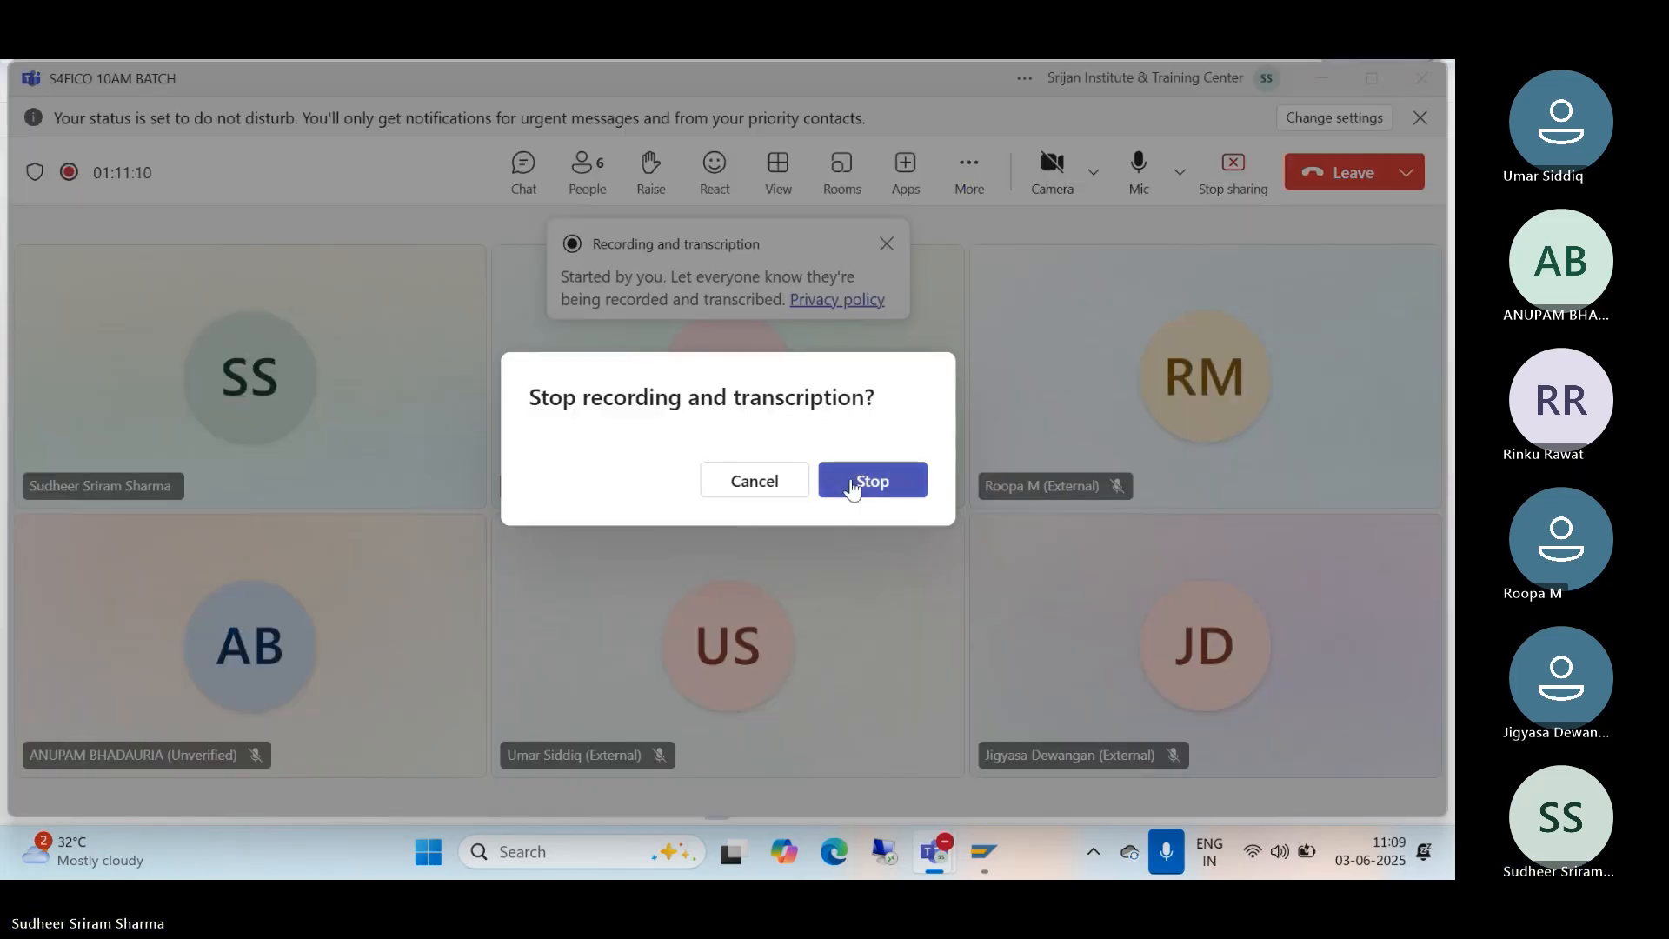
left_click(857, 483)
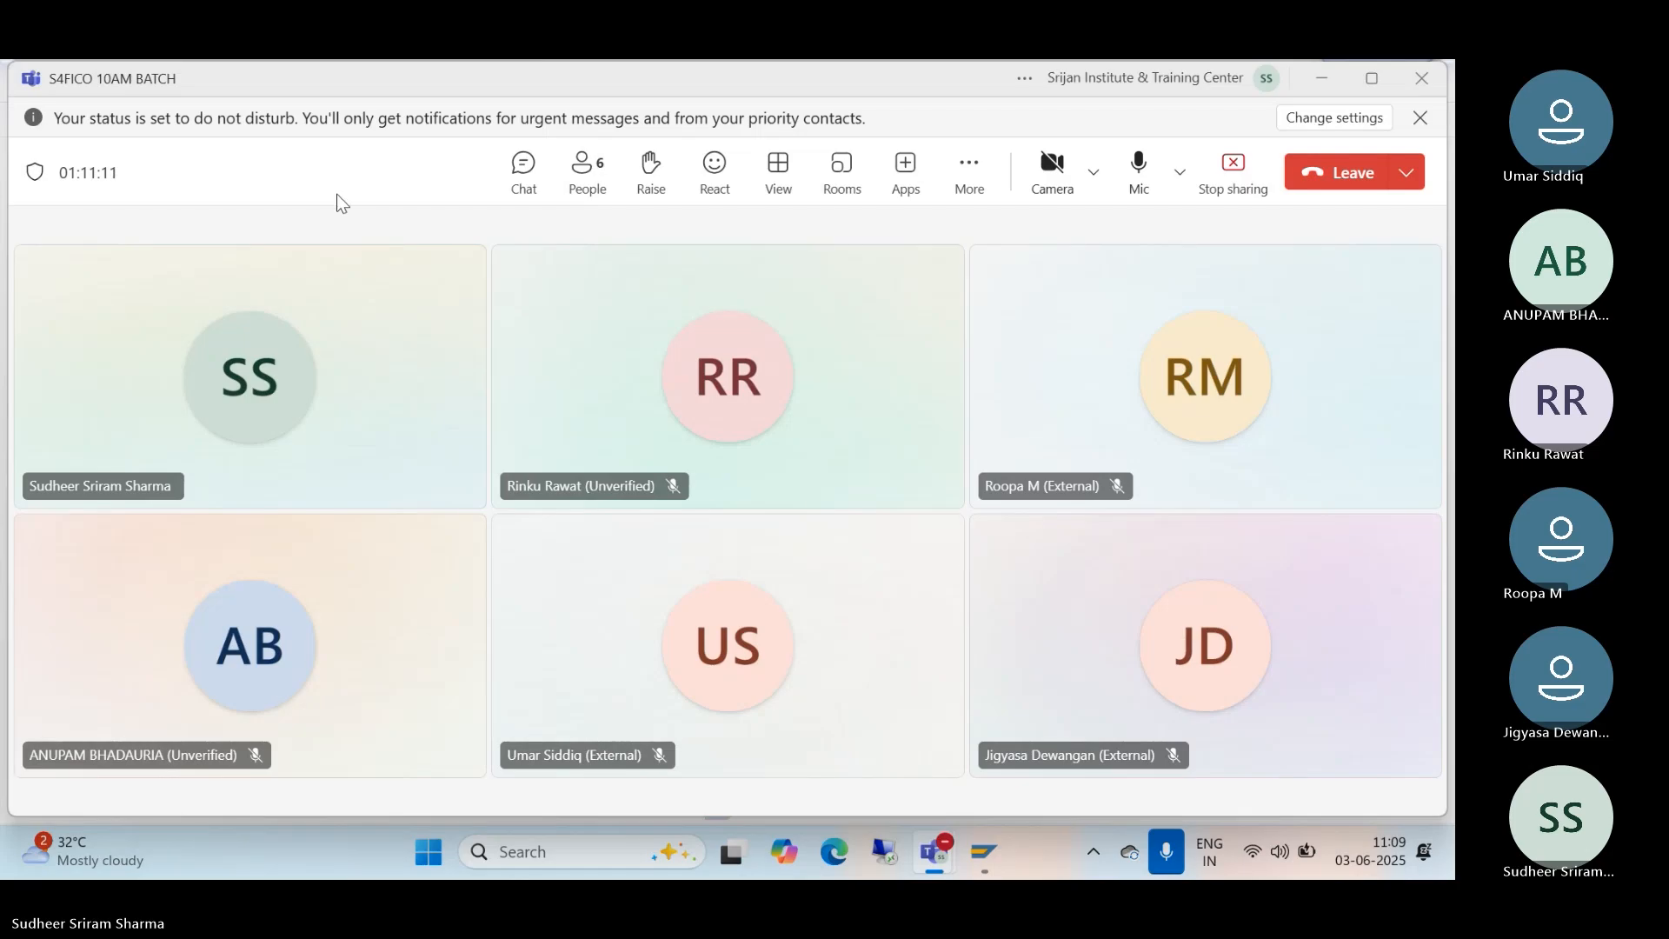